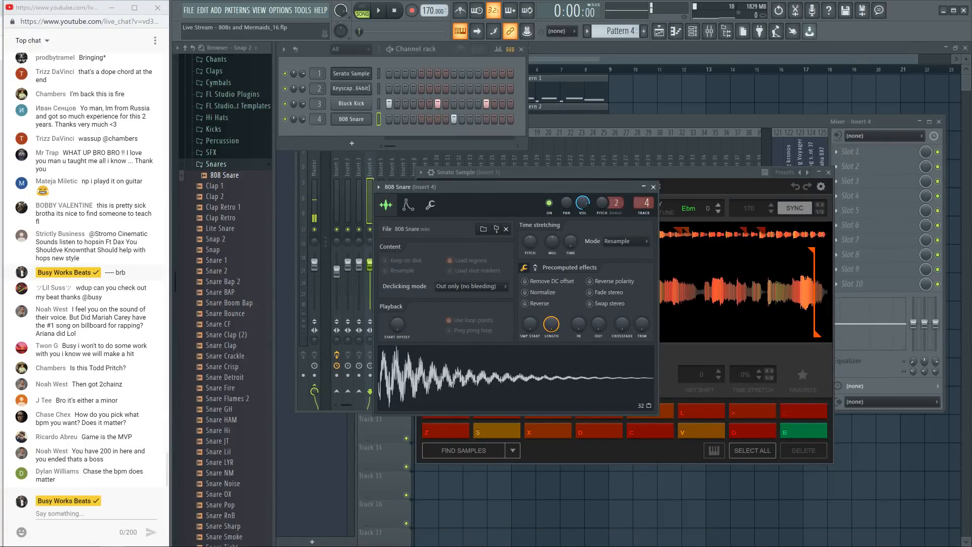
# Step: Switch to the YouTube live dashboard in Chrome and reload it to check the stream and its chat
pyautogui.moveTo(56, 537)
pyautogui.click(61, 502)
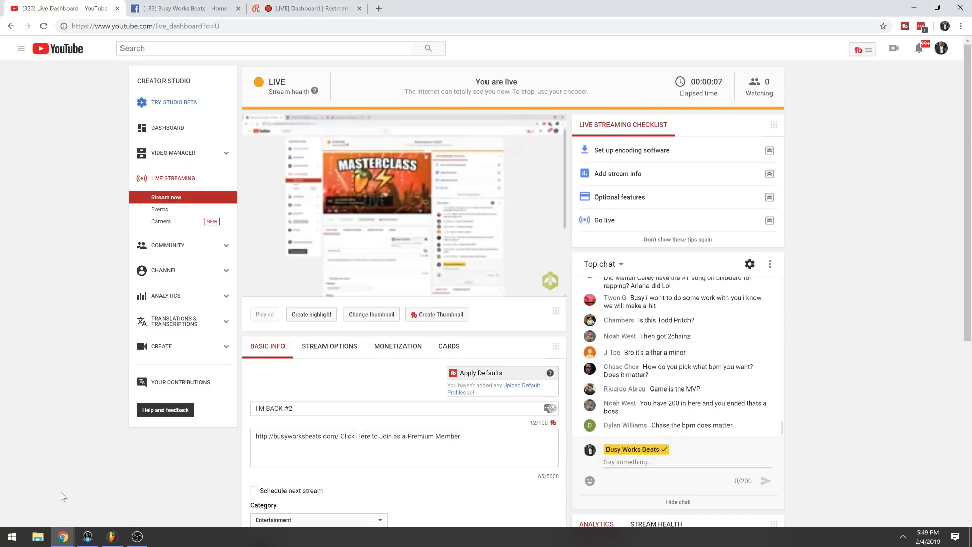
pyautogui.click(43, 26)
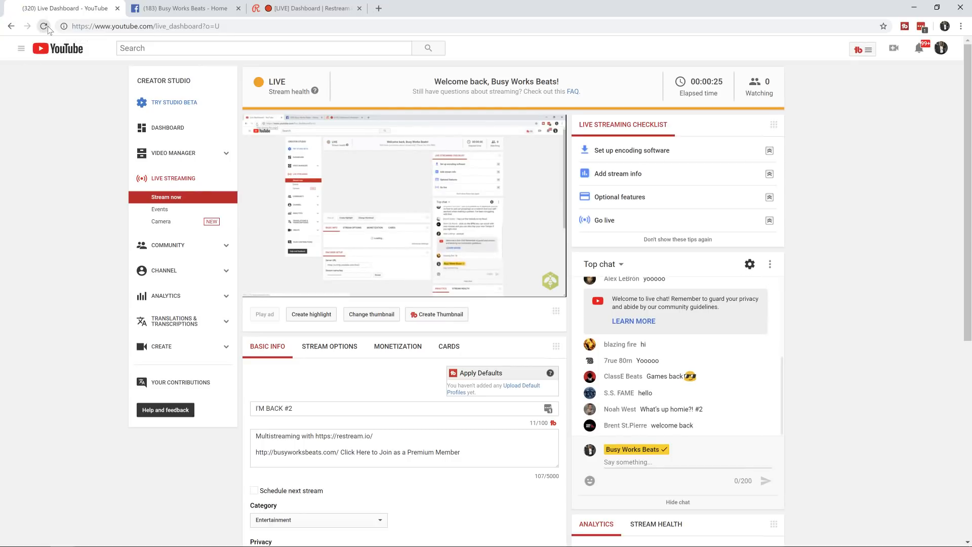
pyautogui.click(47, 28)
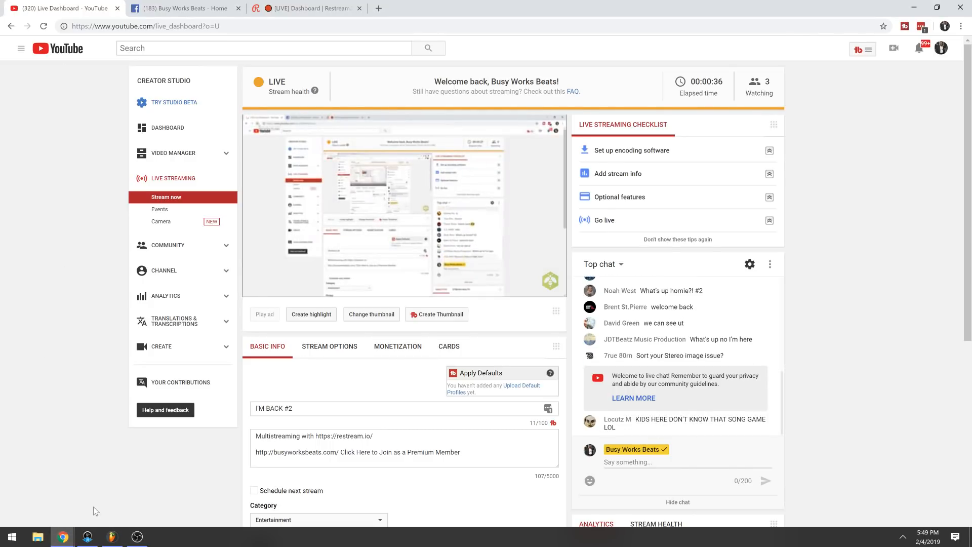
# Step: Bring the pop-out live chat window to the front and switch back to FL Studio
pyautogui.moveTo(63, 536)
pyautogui.click(124, 507)
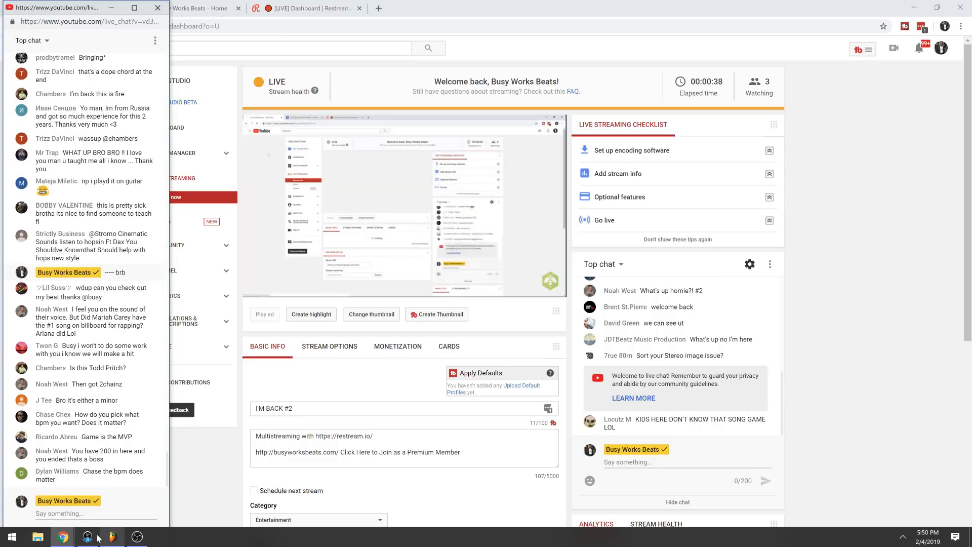
pyautogui.click(112, 536)
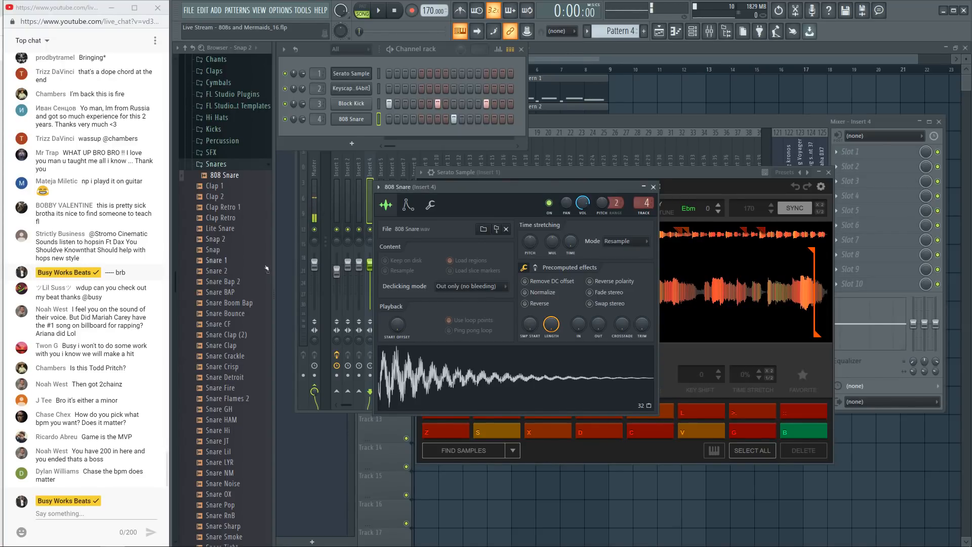
# Step: Play the arrangement while clearing the Serato Sample, 808 Snare and mixer windows, and show the channel rack over the playlist
pyautogui.press('space')
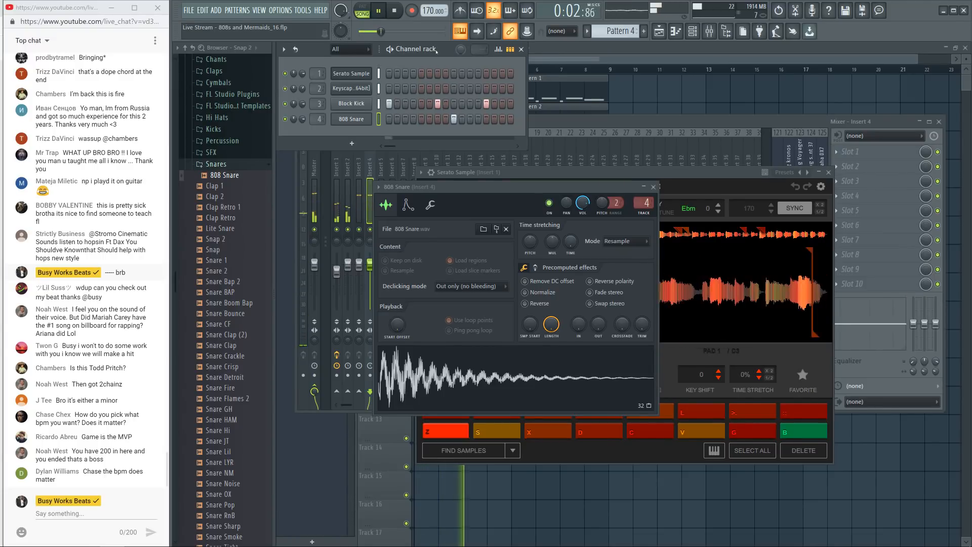
pyautogui.click(829, 174)
pyautogui.click(828, 173)
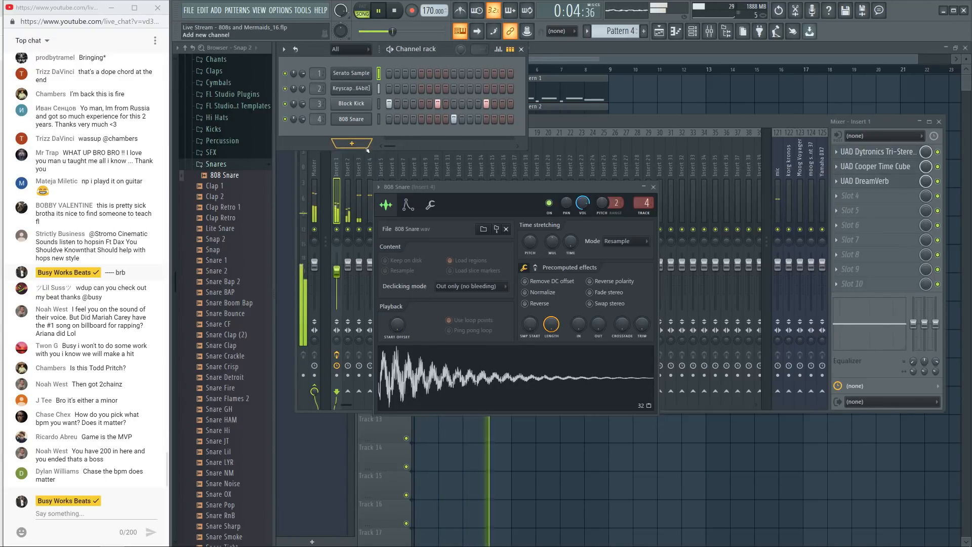
pyautogui.click(352, 105)
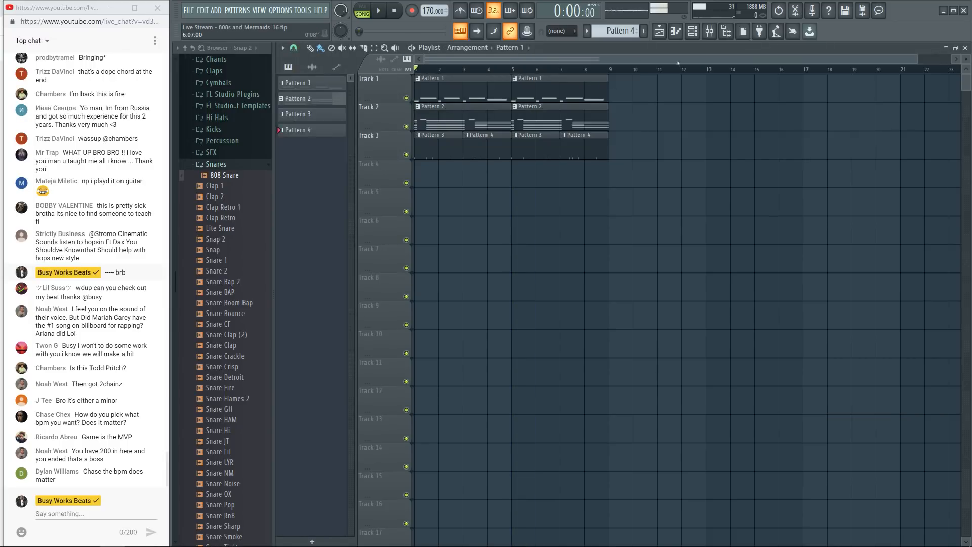
pyautogui.press('space')
pyautogui.press('F6')
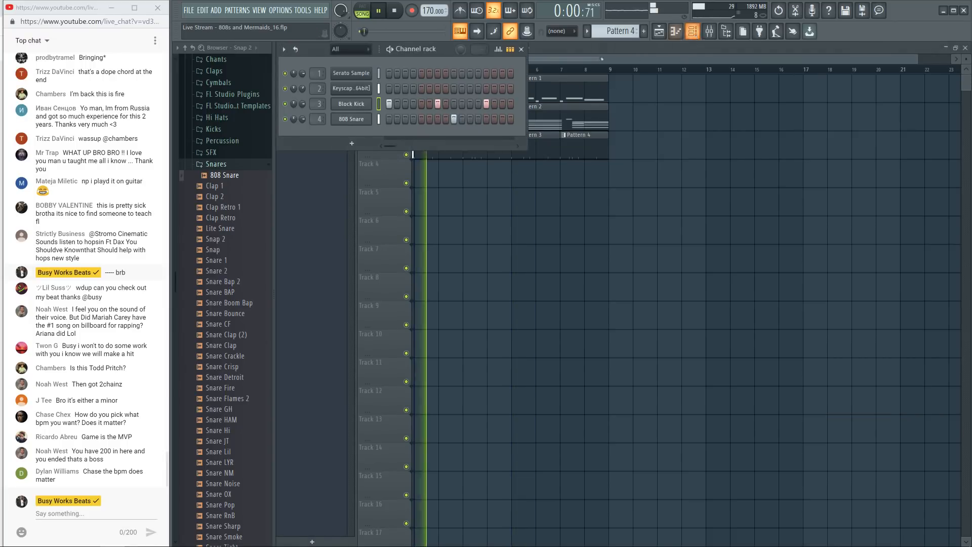
# Step: Open the Keyscape piano roll of Pattern 2 with its full chord progression in view and listen to it
pyautogui.scroll(2, 611, 31)
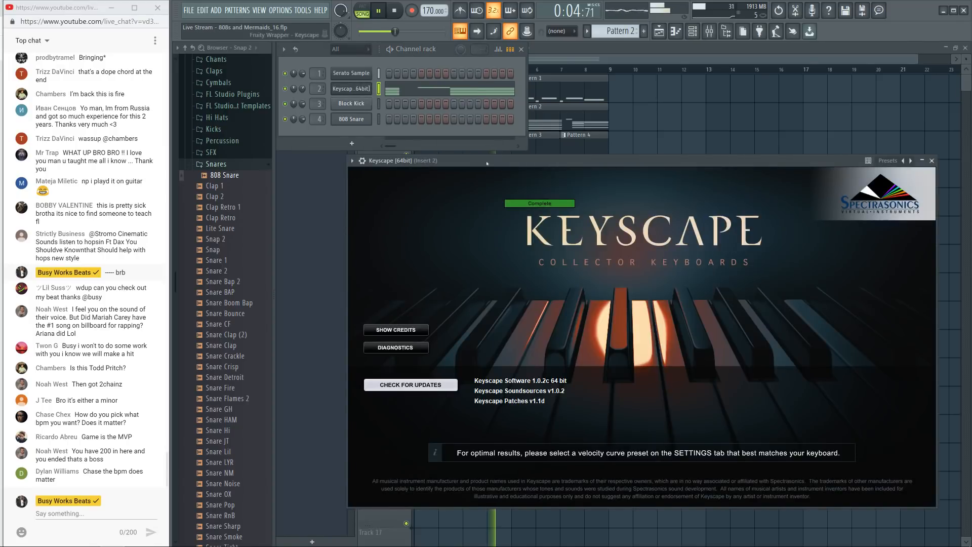
pyautogui.click(931, 160)
pyautogui.press('space')
pyautogui.click(496, 94)
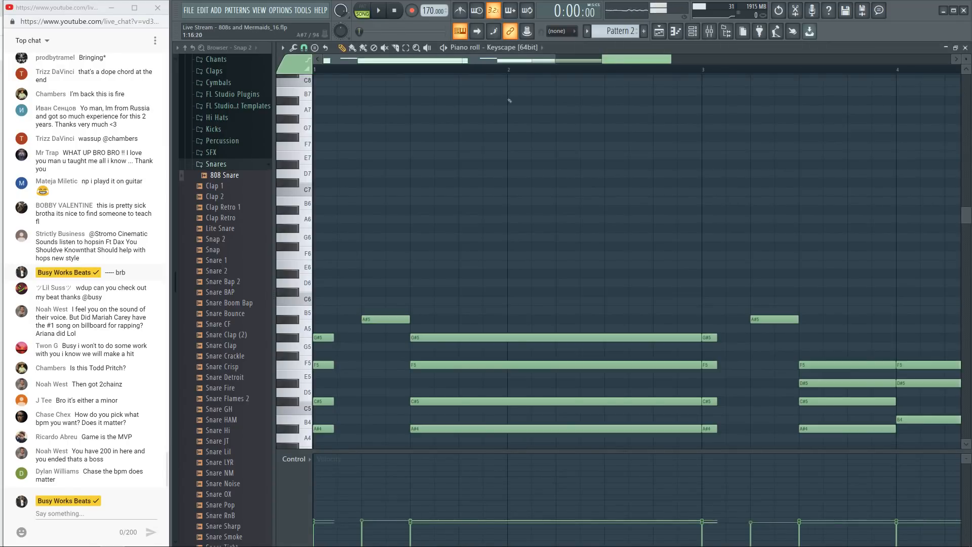
pyautogui.scroll(-4, 538, 63)
pyautogui.press('space')
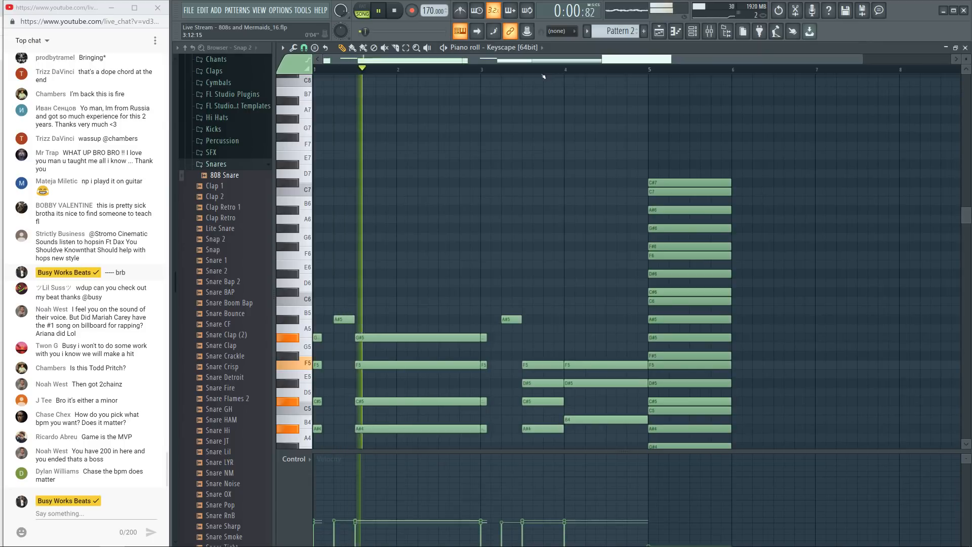
pyautogui.scroll(-5, 554, 183)
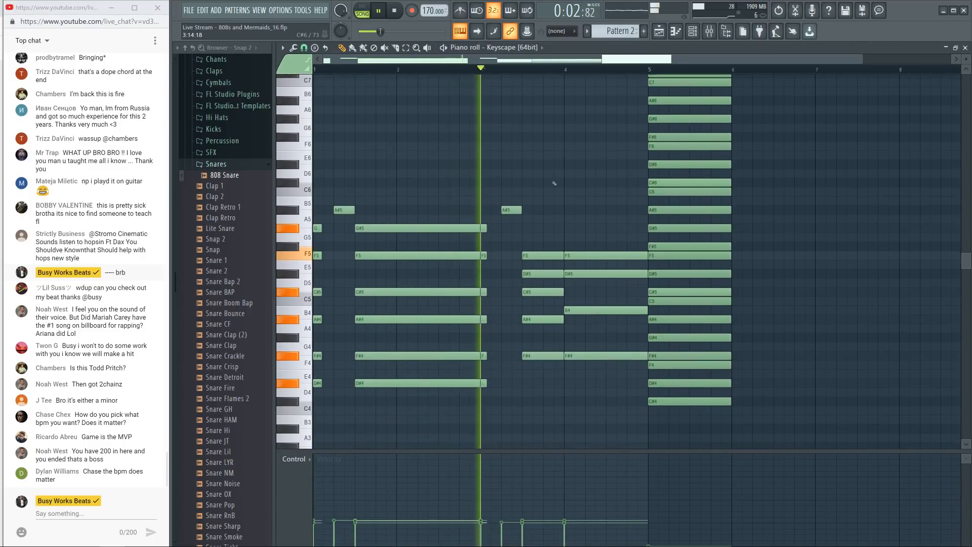
pyautogui.press('space')
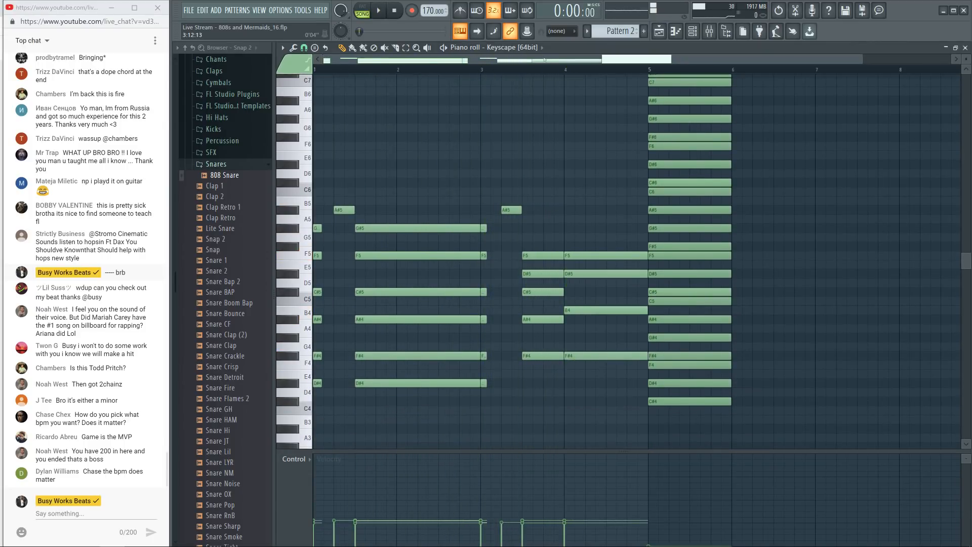
# Step: Lengthen the short opening chord in bar 1 up to the second chord, undoing a trial extension across both bars
pyautogui.moveTo(324, 252); pyautogui.dragTo(475, 232)
pyautogui.rightClick(370, 229)
pyautogui.press('space')
pyautogui.press('space')
pyautogui.press('space')
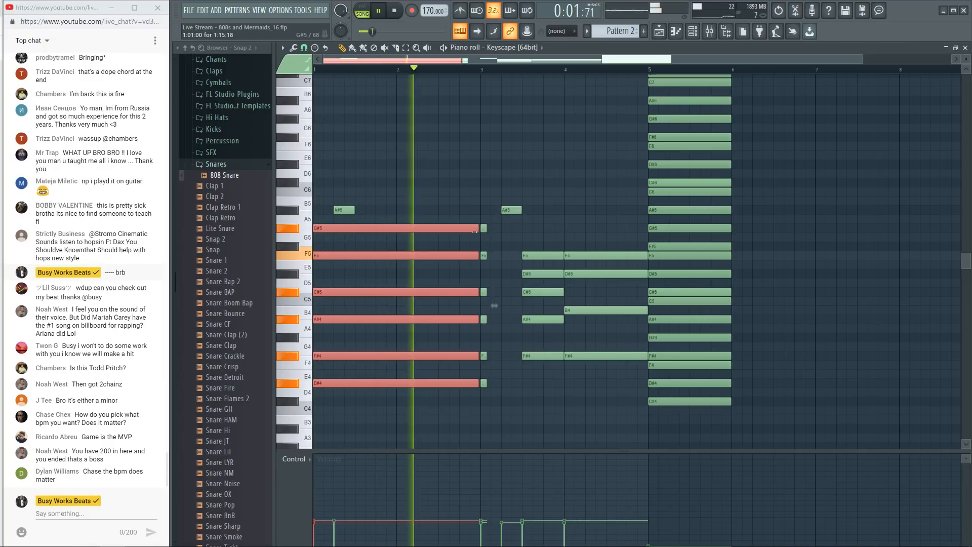
pyautogui.hotkey('ctrl', 'alt', 'z')
pyautogui.hotkey('ctrl', 'alt', 'z')
pyautogui.hotkey('ctrl', 'alt', 'z')
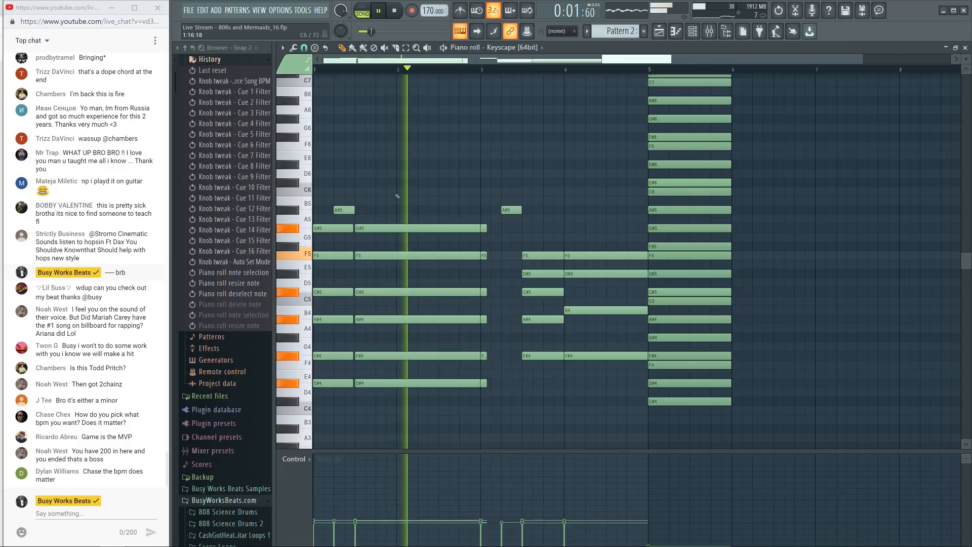
# Step: Lengthen the short chord at the start of bar 3 to just before the next chord and deselect it
pyautogui.moveTo(489, 206); pyautogui.dragTo(517, 383)
pyautogui.press('space')
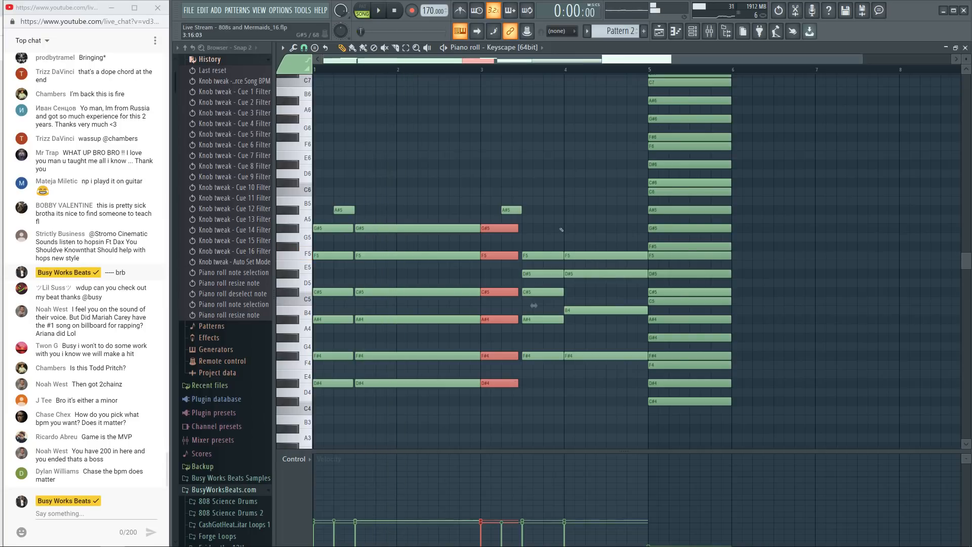
pyautogui.hotkey('ctrl', 'd')
# Step: Listen to the revised chords and save the project as the new version Live Stream - 808s and Mermaids_17.flp
pyautogui.press('space')
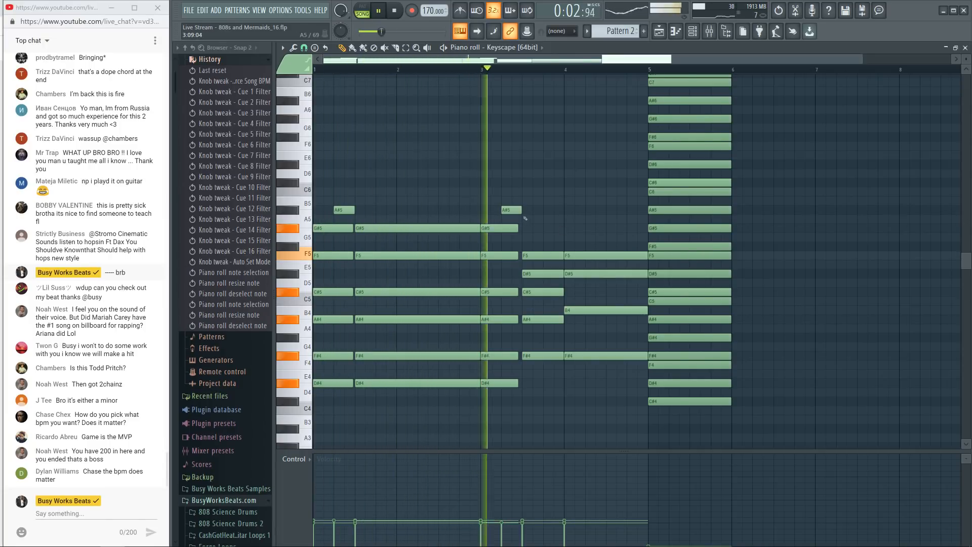
pyautogui.press('space')
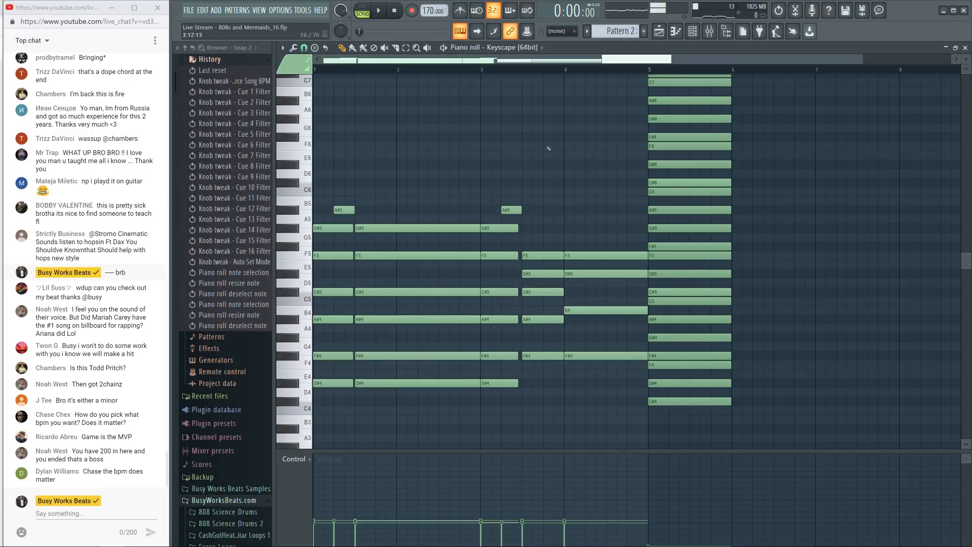
pyautogui.hotkey('ctrl', 'n')
pyautogui.press('space')
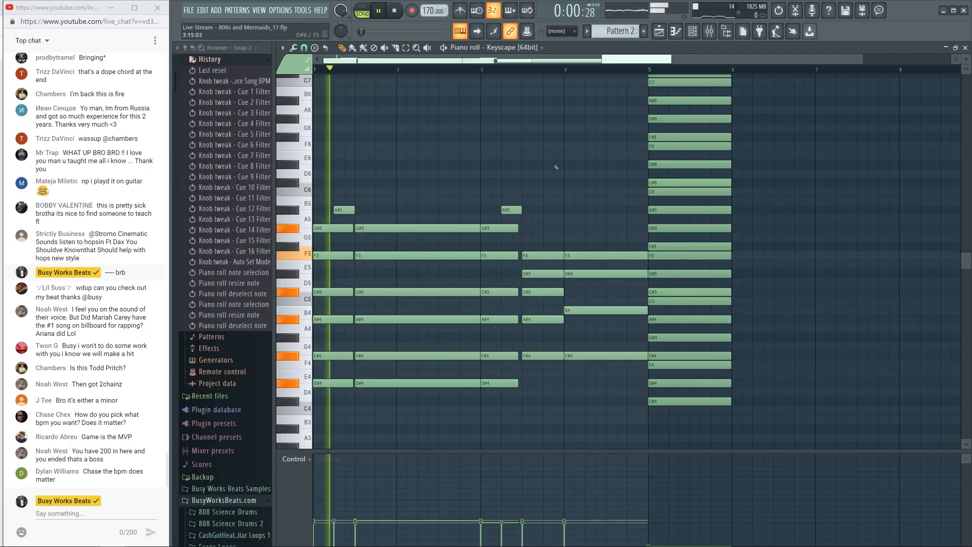
# Step: Delete the F5, D#5 and B4 notes of the chord in bar 4
pyautogui.moveTo(580, 242); pyautogui.dragTo(594, 338)
pyautogui.press('space')
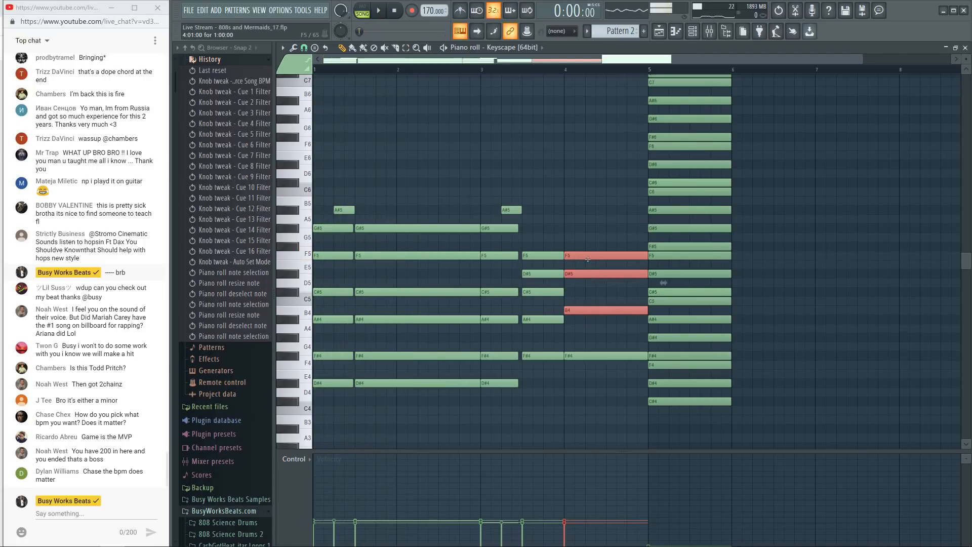
pyautogui.press('space')
pyautogui.rightClick(583, 256)
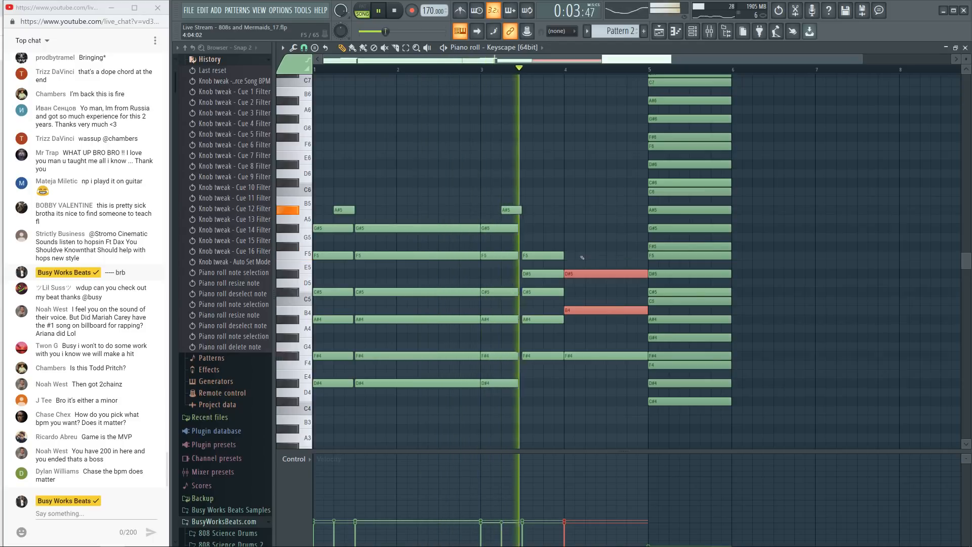
pyautogui.press('space')
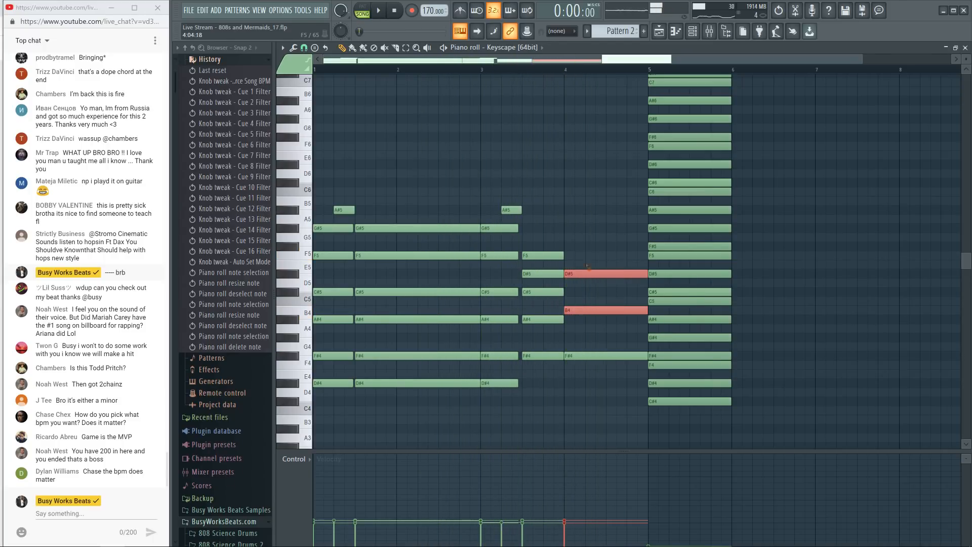
pyautogui.press('Delete')
# Step: Remove the remaining F#4 note in bar 4, extend the preceding five-note chord to the start of bar 5, and play it back
pyautogui.moveTo(580, 382); pyautogui.dragTo(550, 383)
pyautogui.press('space')
pyautogui.click(631, 264)
pyautogui.rightClick(631, 264)
pyautogui.moveTo(562, 293); pyautogui.dragTo(648, 354)
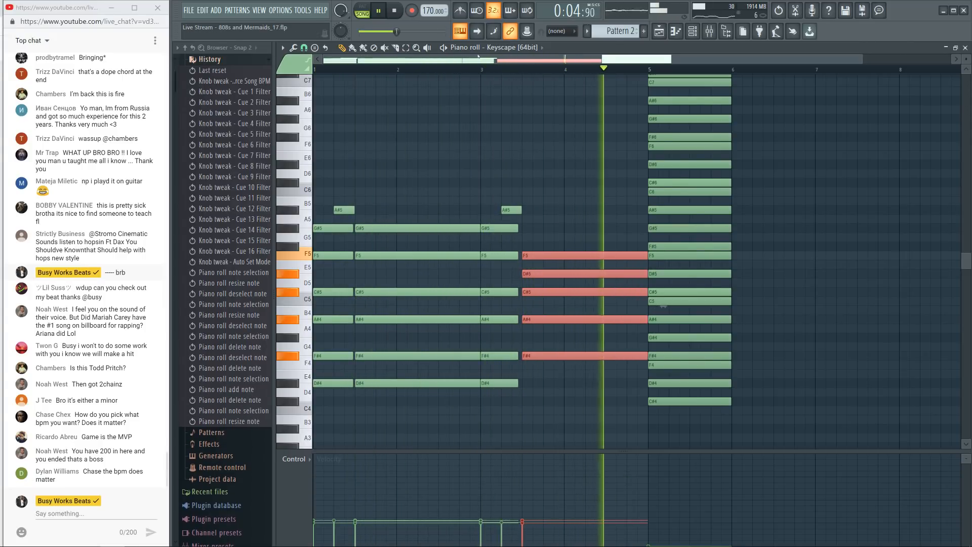
pyautogui.press('space')
pyautogui.press('space')
pyautogui.press('space')
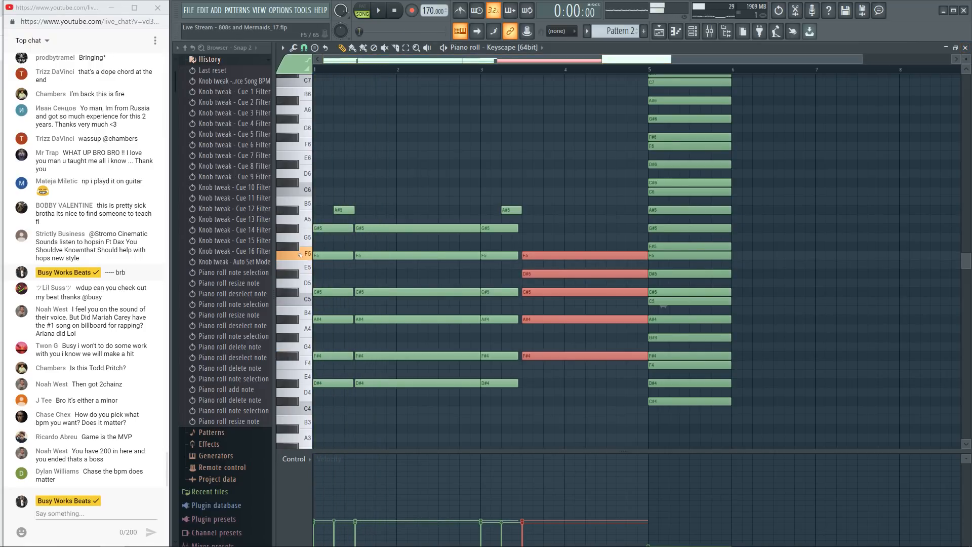
# Step: Delete the F5 note from each of the first three Keyscape chords while checking the sound
pyautogui.press('space')
pyautogui.press('space')
pyautogui.rightClick(332, 255)
pyautogui.rightClick(385, 255)
pyautogui.press('space')
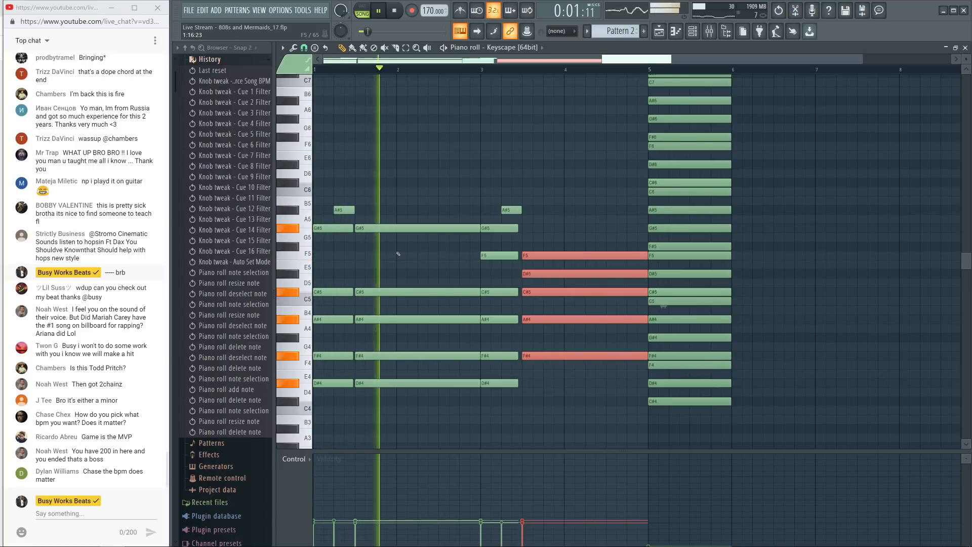
pyautogui.press('space')
pyautogui.hotkey('ctrl', 'd')
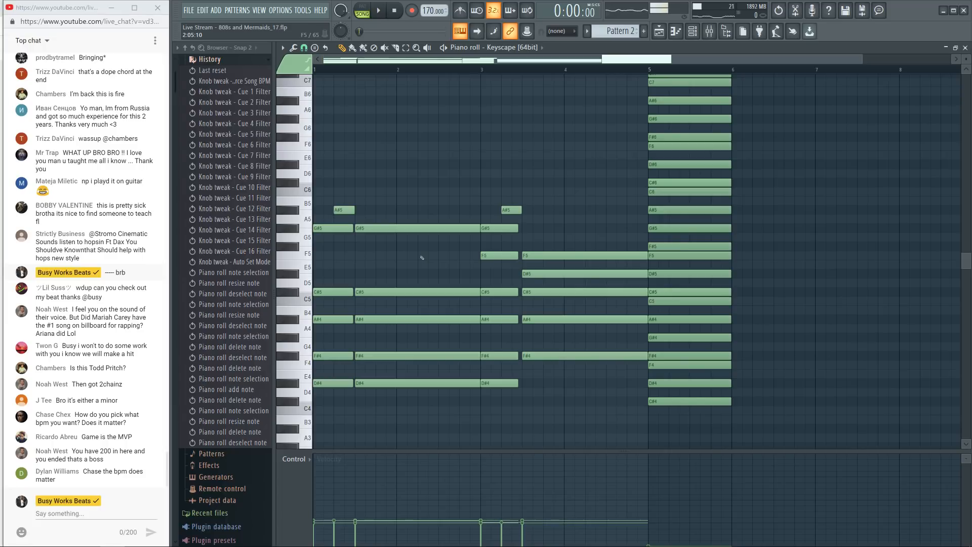
pyautogui.press('space')
pyautogui.rightClick(489, 255)
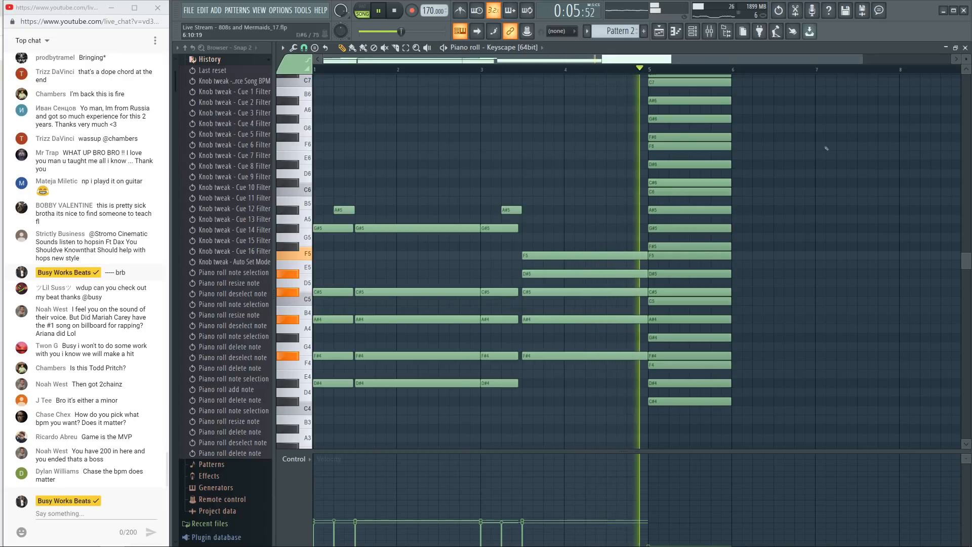
# Step: Load the Rhodes - LA Custom Chorus patch in Keyscape and listen to the pattern with it
pyautogui.click(965, 47)
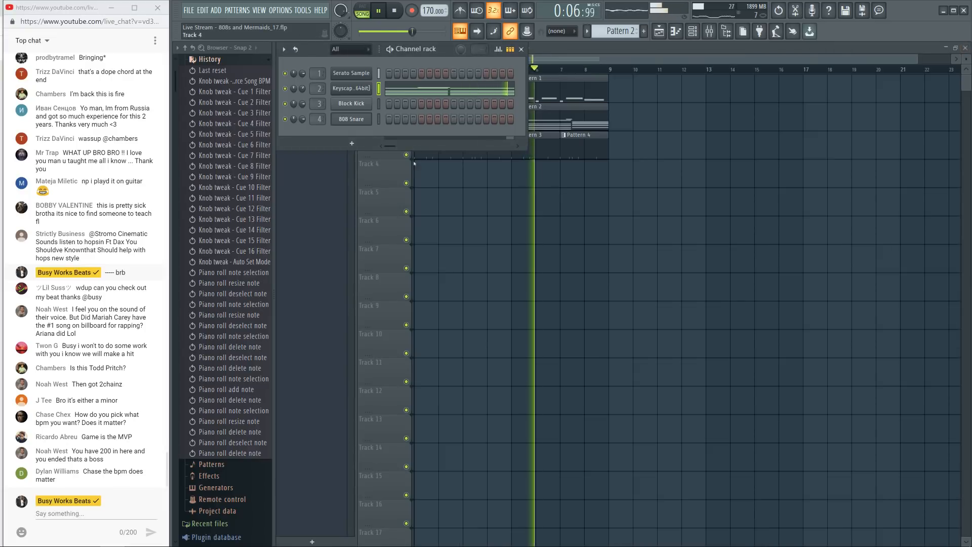
pyautogui.click(351, 89)
pyautogui.press('space')
pyautogui.scroll(-3, 427, 353)
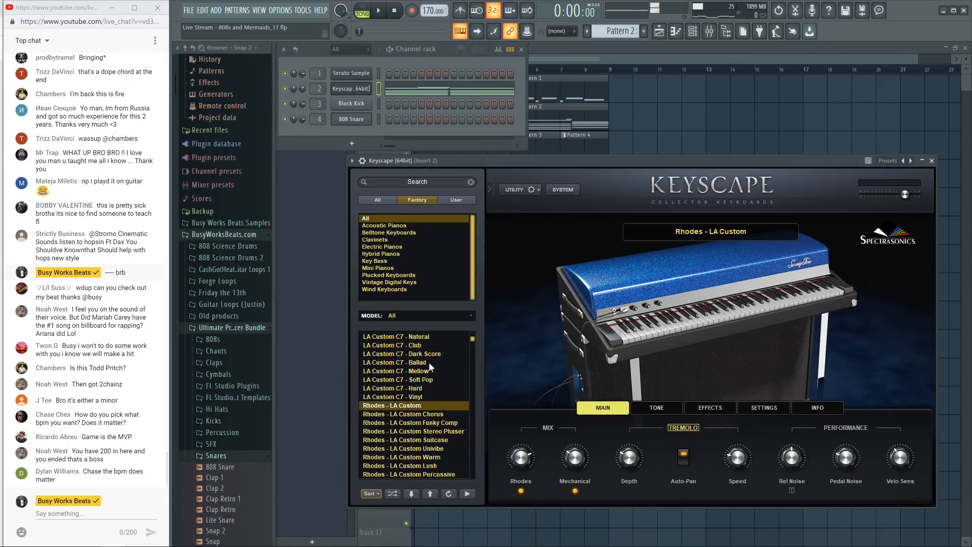
pyautogui.click(436, 414)
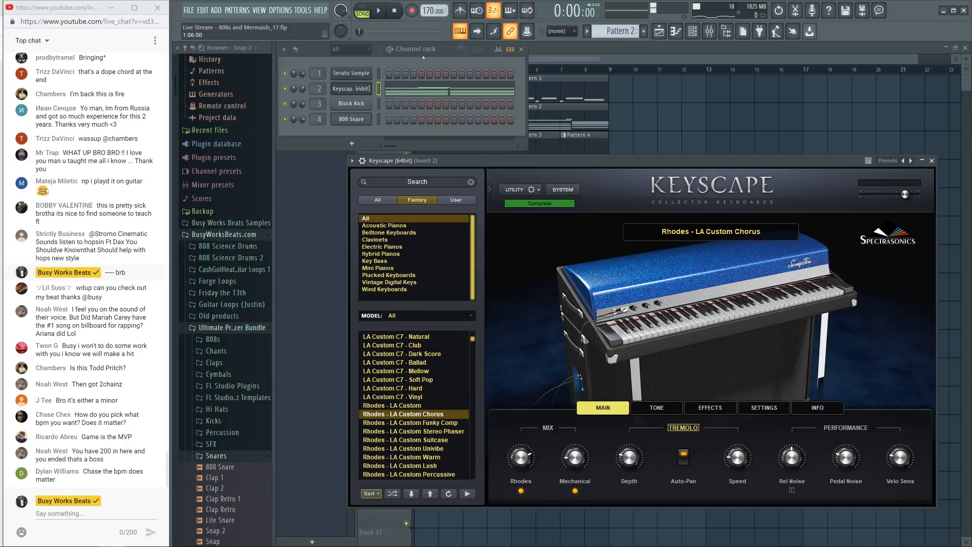
pyautogui.press('space')
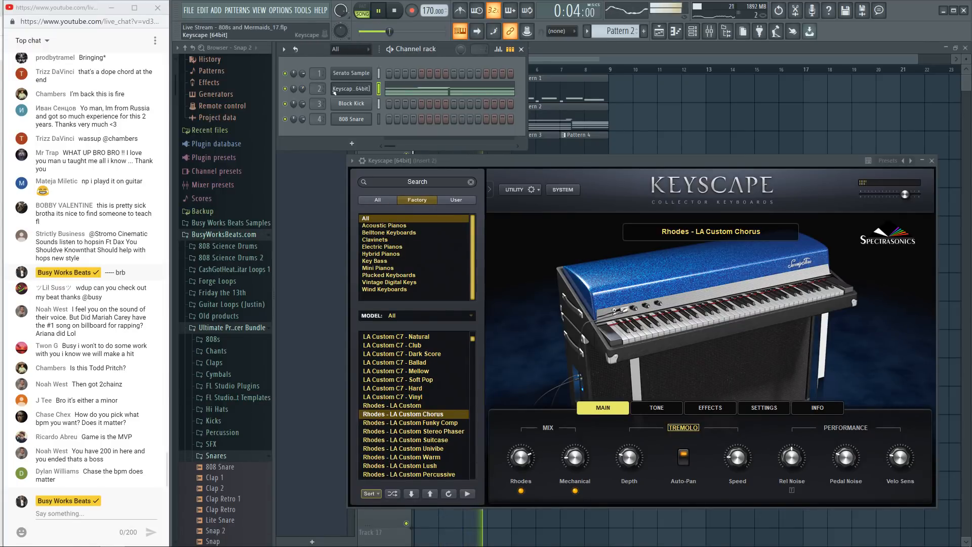
# Step: Raise the velocity of the last chord's F5 note in the Keyscape piano roll, listen to it, and return to the instrument
pyautogui.click(423, 90)
pyautogui.press('space')
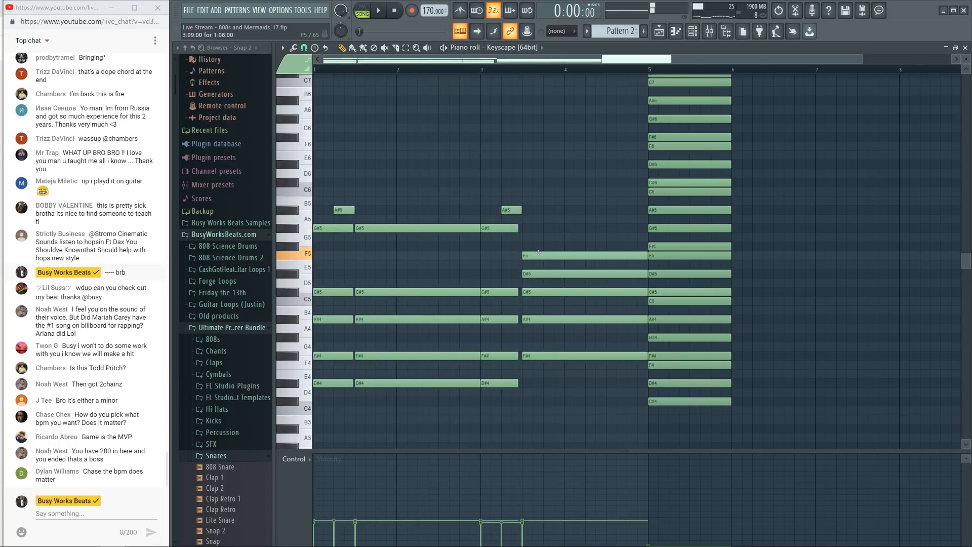
pyautogui.click(523, 508)
pyautogui.keyDown('ctrl'); pyautogui.click(555, 235); pyautogui.keyUp('ctrl')
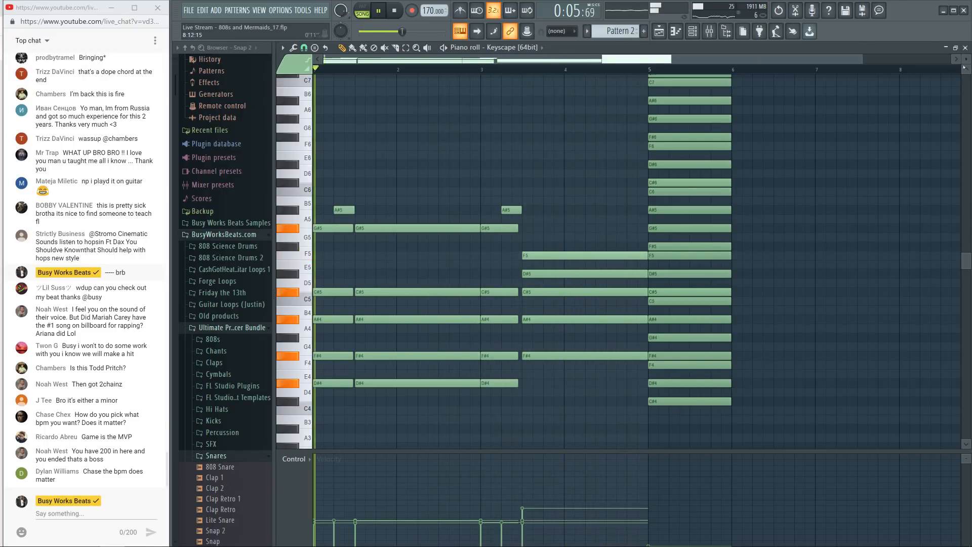
pyautogui.click(964, 47)
pyautogui.press('space')
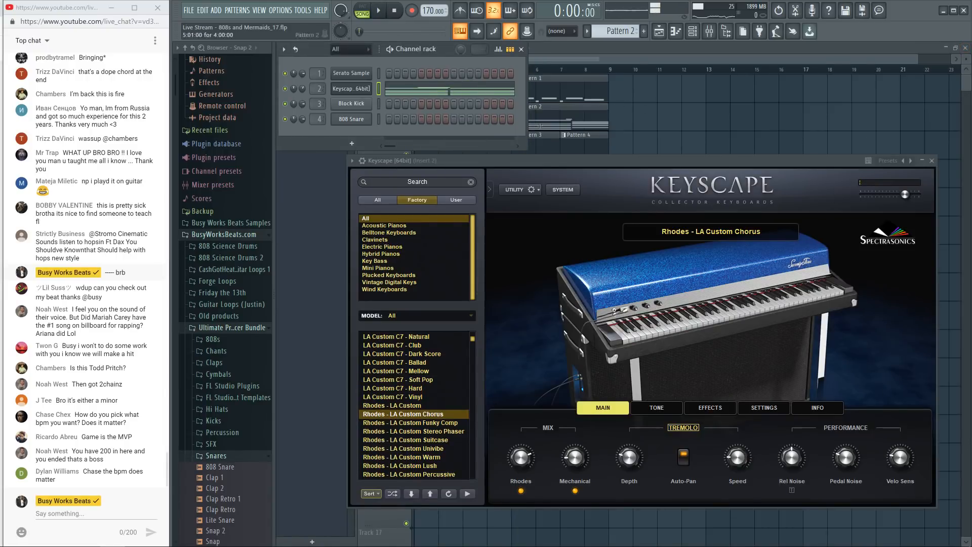
# Step: Lower the Insert 2 fader and raise the Insert 1 fader slightly in the mixer while the song plays
pyautogui.click(708, 30)
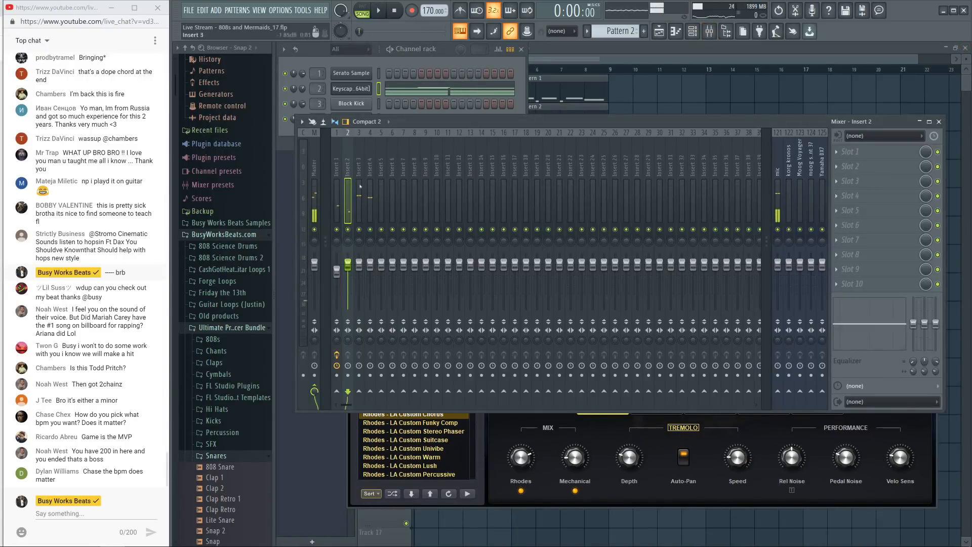
pyautogui.press('space')
pyautogui.moveTo(349, 265)
pyautogui.mouseDown()
pyautogui.moveTo(348, 279)
pyautogui.moveTo(336, 267)
pyautogui.mouseUp()
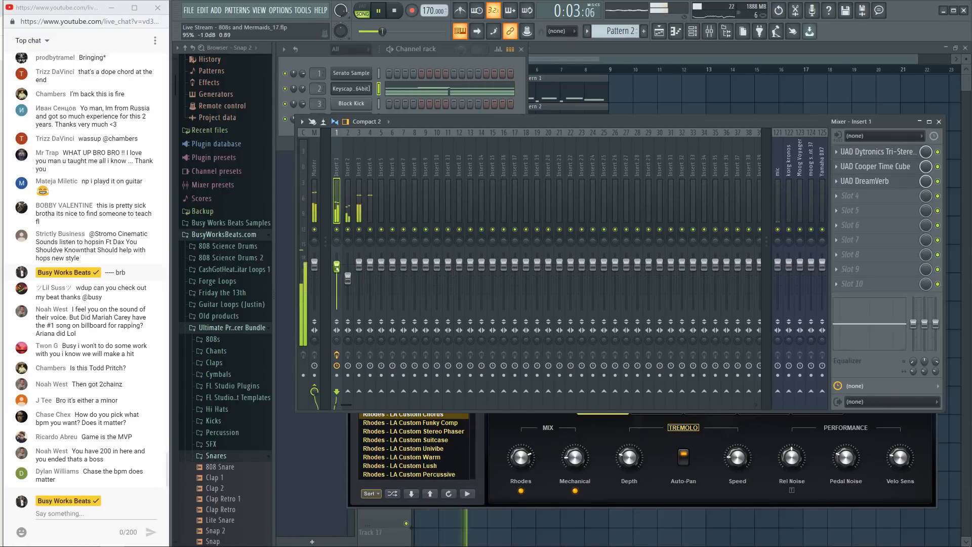
# Step: Bypass the UAD Dytronics Tri-Stereo and UAD Cooper Time Cube effects on mixer Insert 1 and listen to the song
pyautogui.press('space')
pyautogui.press('space')
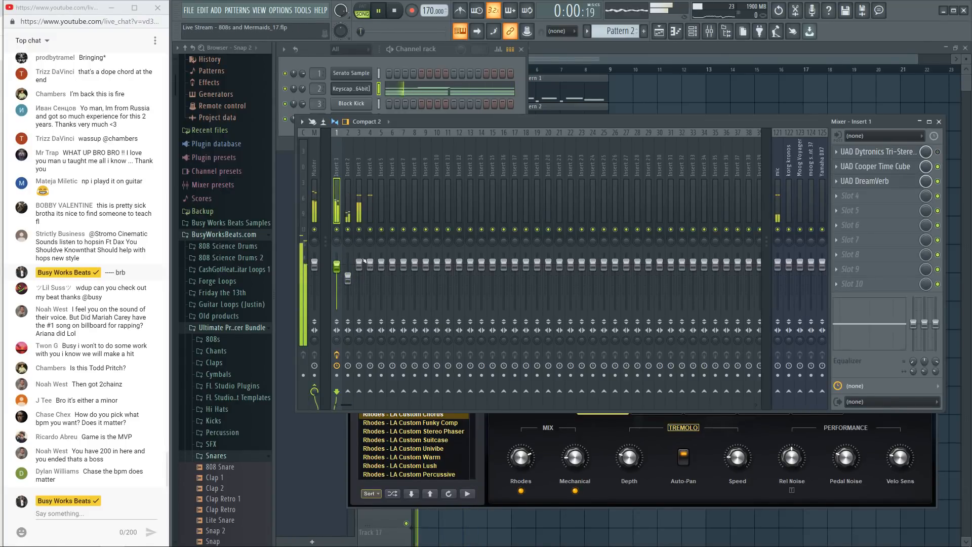
pyautogui.click(348, 278)
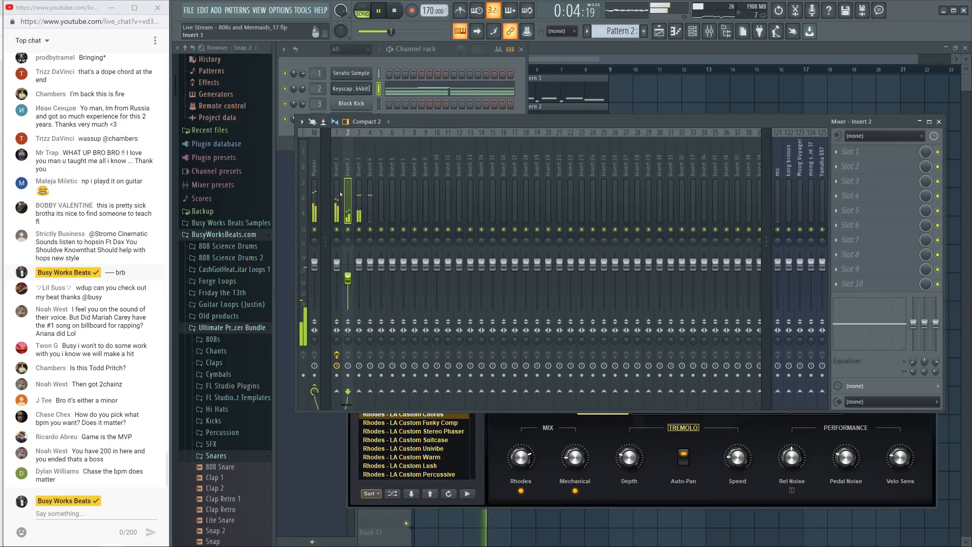
pyautogui.click(337, 185)
pyautogui.press('space')
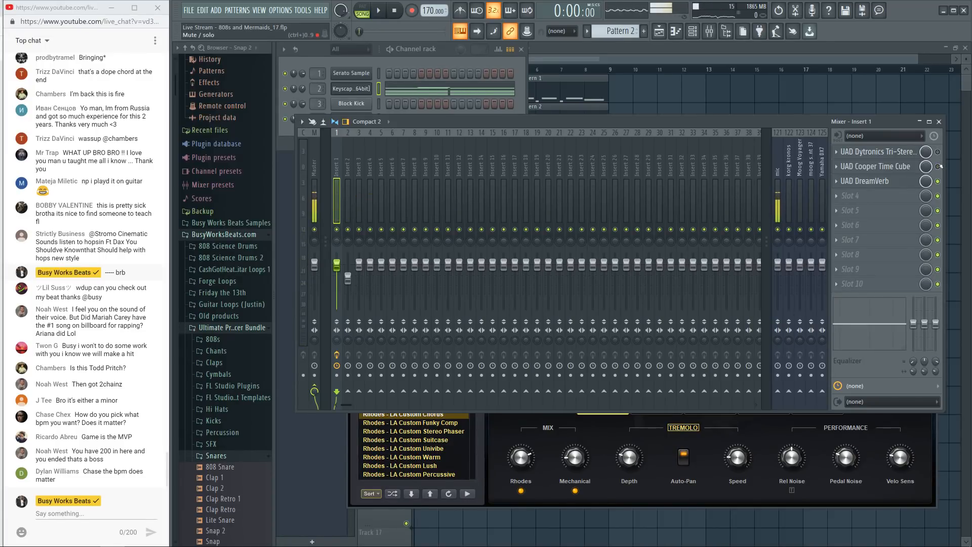
pyautogui.press('space')
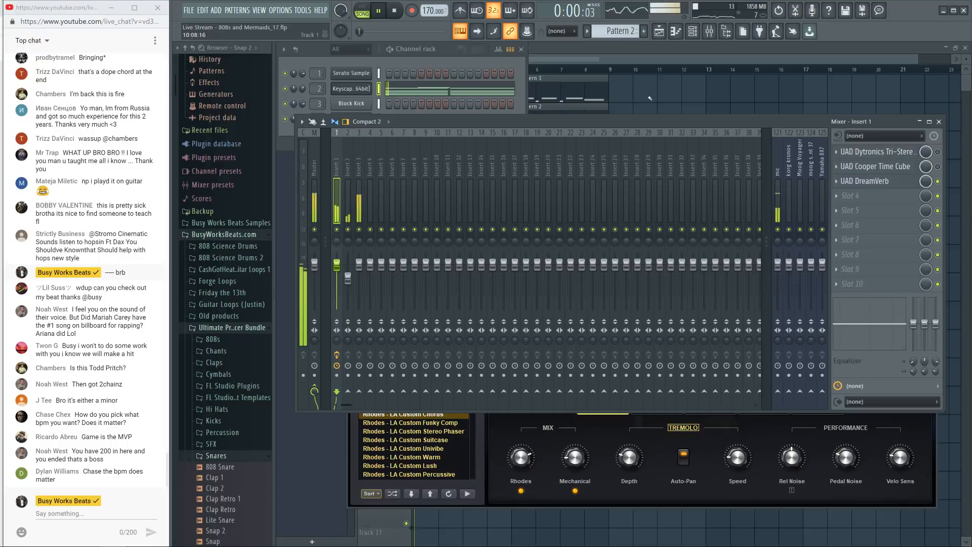
pyautogui.press('space')
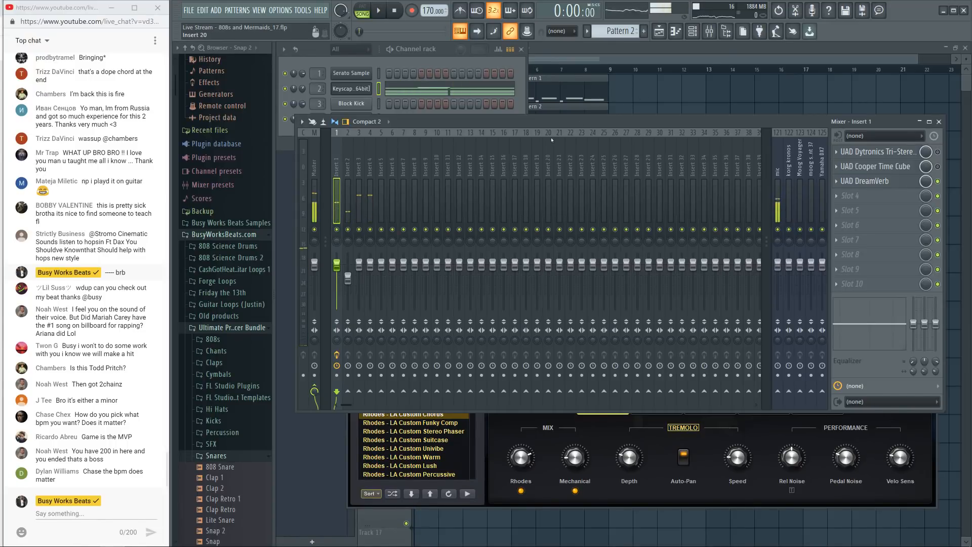
pyautogui.press('space')
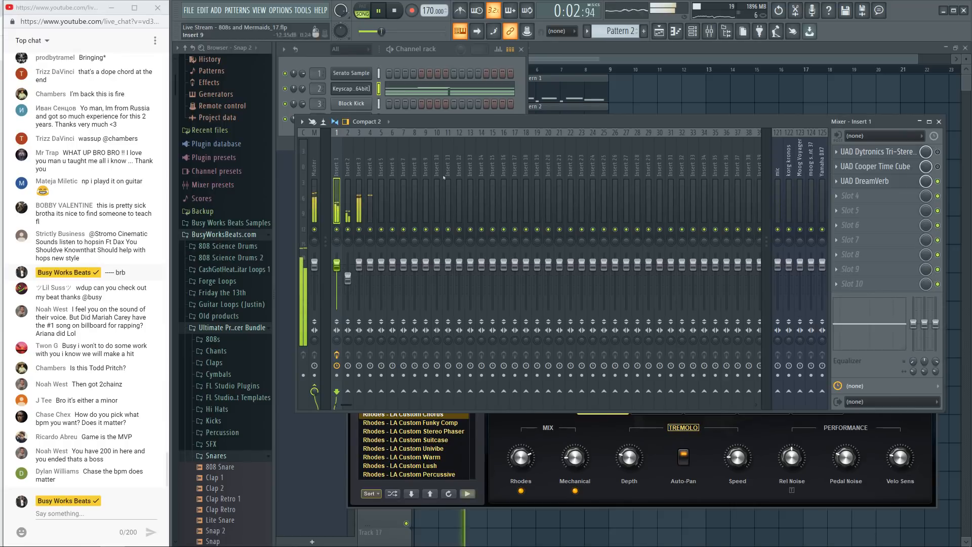
# Step: Display Pattern 4 in the channel rack and widen the rack to show all of the pattern's steps
pyautogui.click(363, 111)
pyautogui.press('KP_Add')
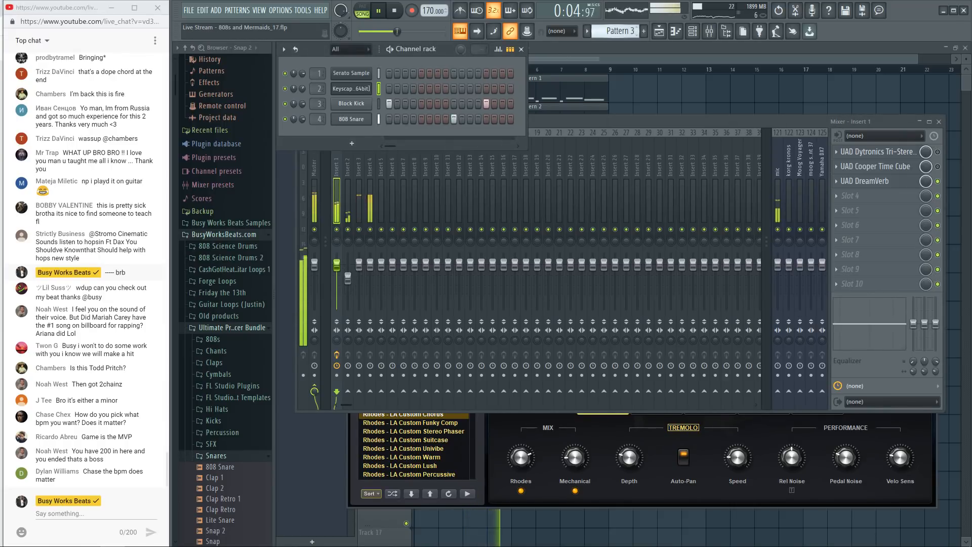
pyautogui.press('space')
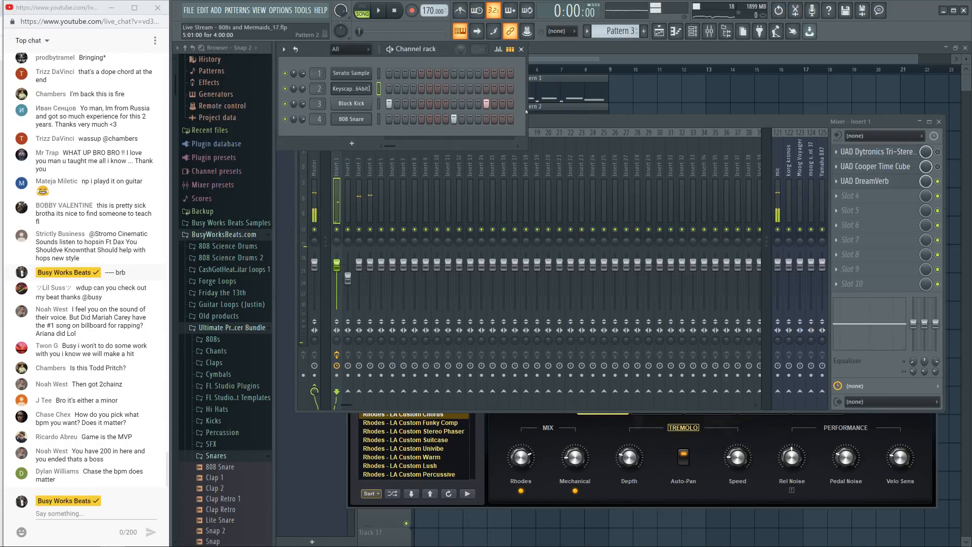
pyautogui.press('KP_Add')
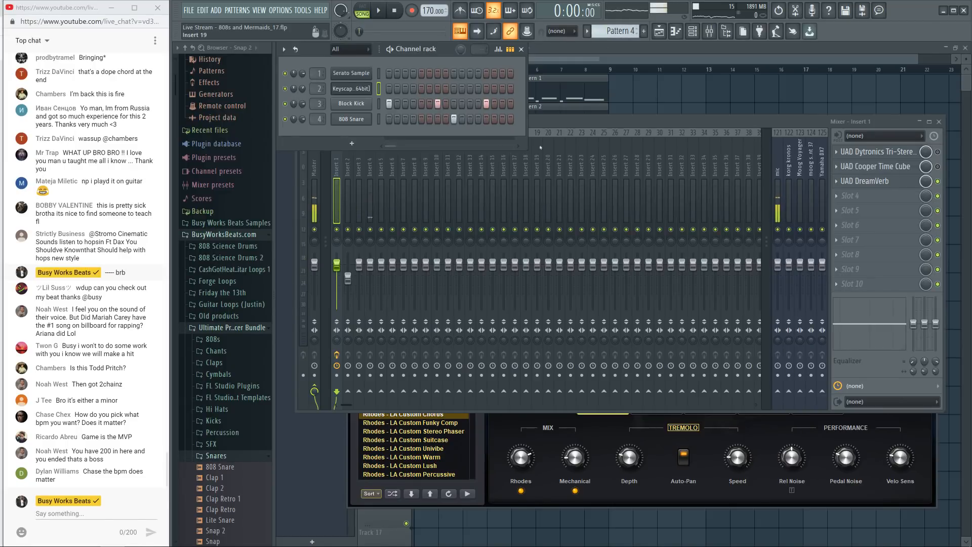
pyautogui.moveTo(527, 142); pyautogui.dragTo(851, 152)
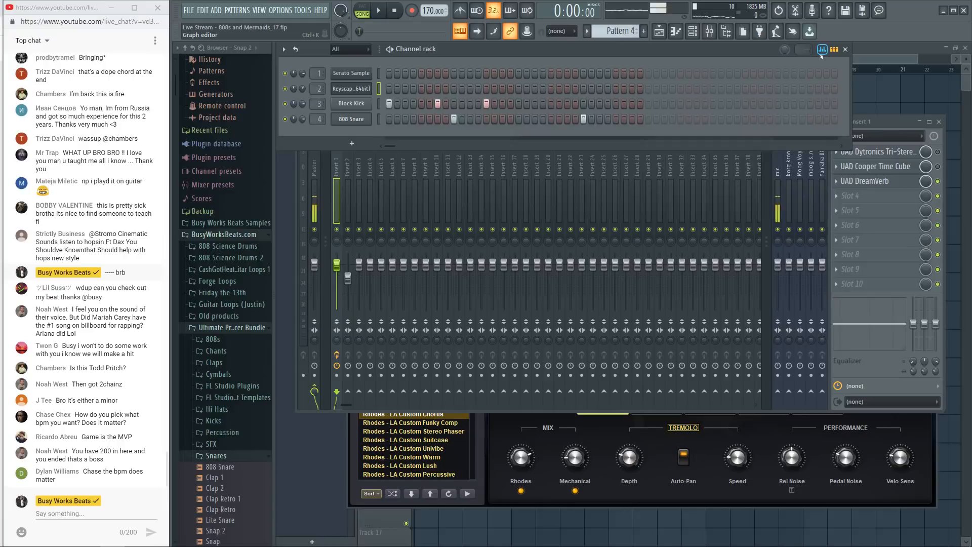
# Step: Set the shift of the Block Kick hit on step 7 to 0.46 in the graph editor and listen to Pattern 4 alone
pyautogui.click(822, 50)
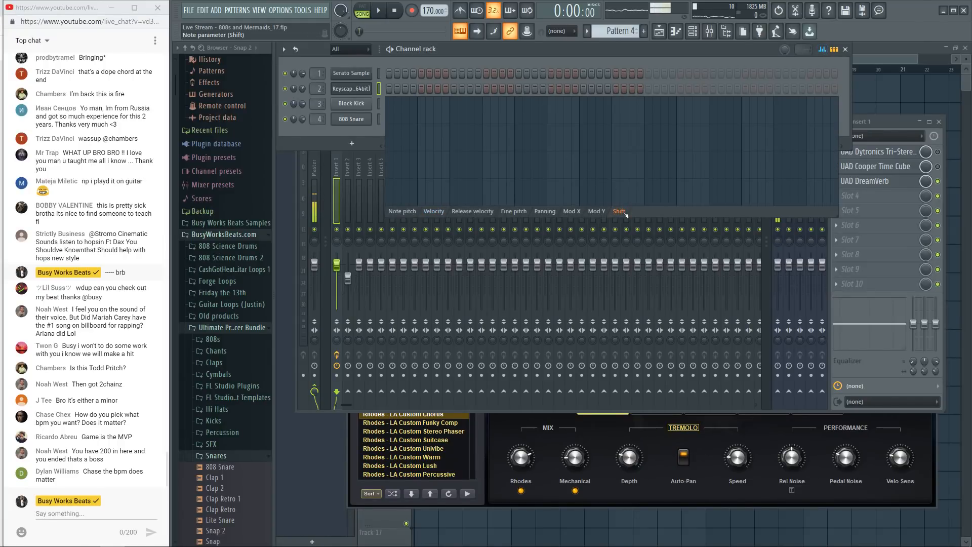
pyautogui.click(352, 104)
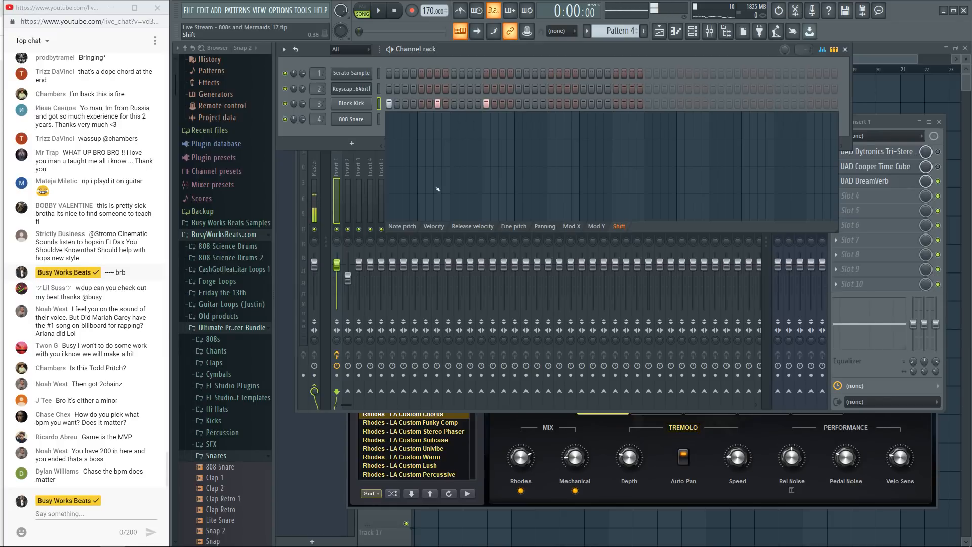
pyautogui.click(439, 215)
pyautogui.moveTo(440, 216); pyautogui.dragTo(441, 174)
pyautogui.press('l')
pyautogui.press('space')
pyautogui.press('space')
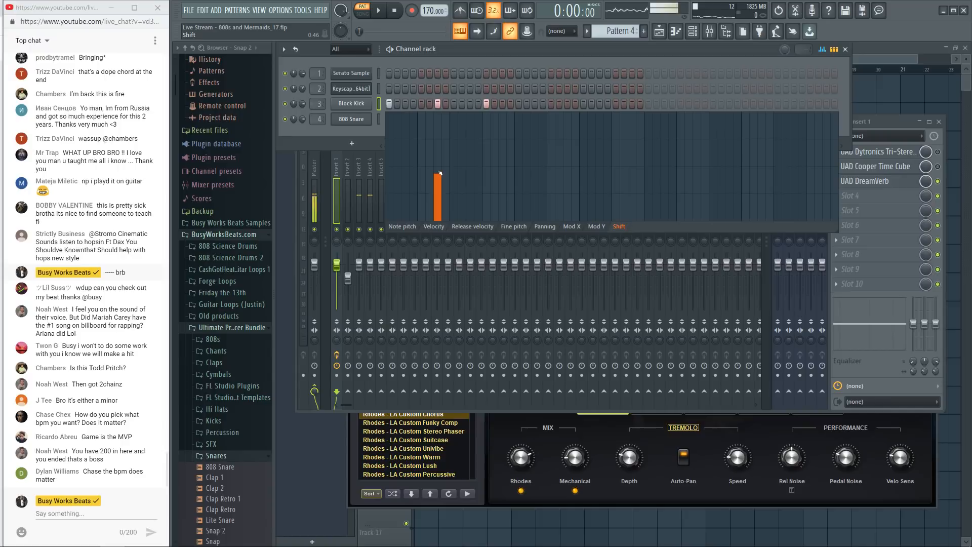
pyautogui.press('space')
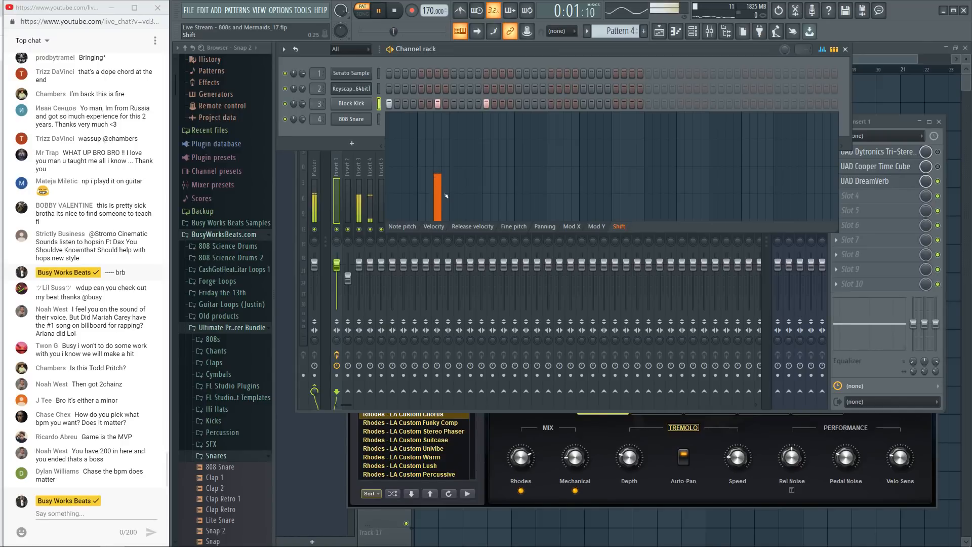
pyautogui.press('space')
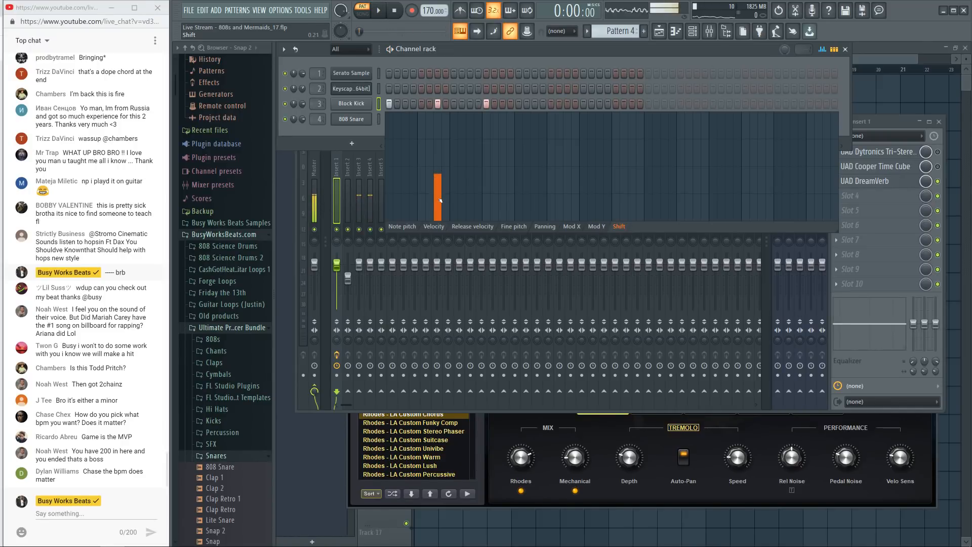
# Step: Reduce the step 7 Block Kick hit's shift to 0.10, audition the pattern, and close the graph editor
pyautogui.press('space')
pyautogui.press('space')
pyautogui.moveTo(439, 209); pyautogui.dragTo(440, 216)
pyautogui.press('space')
pyautogui.press('space')
pyautogui.press('space')
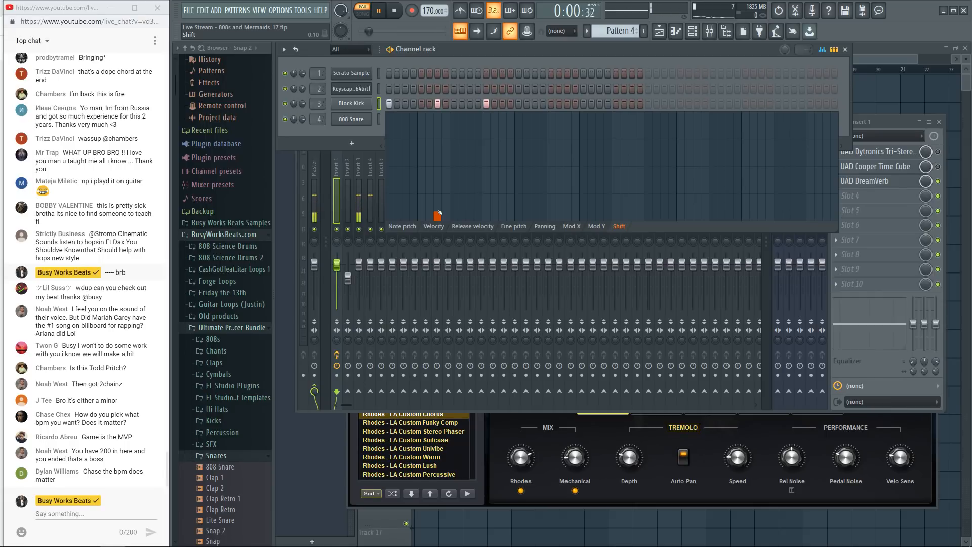
pyautogui.press('space')
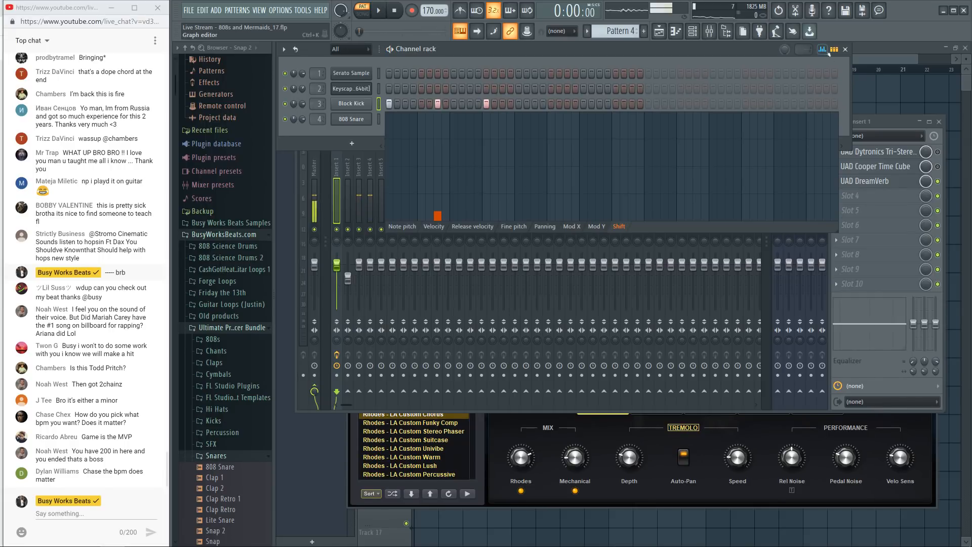
pyautogui.click(822, 49)
# Step: Return to the playlist, switch playback to song mode, and play the arrangement
pyautogui.press('F5')
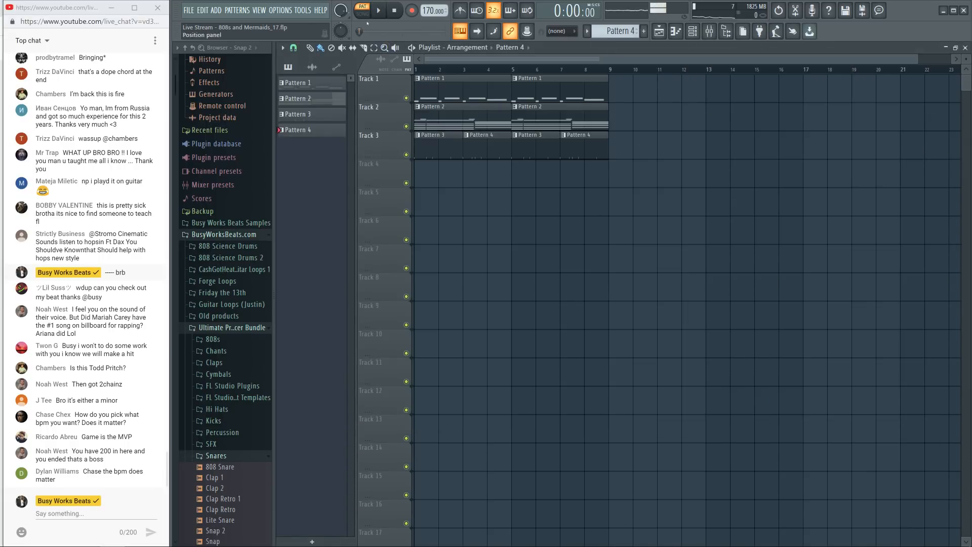
pyautogui.click(366, 17)
pyautogui.press('space')
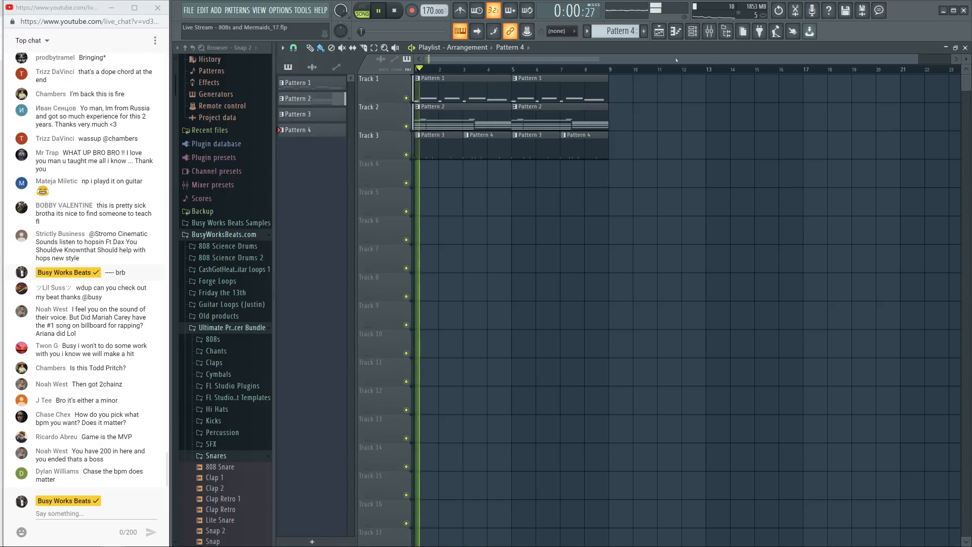
# Step: Audition the clap samples in the Snares folder and try Clap 2 on the 808 Snare channel
pyautogui.click(692, 31)
pyautogui.scroll(-2, 253, 412)
pyautogui.click(225, 423)
pyautogui.click(225, 414)
pyautogui.click(224, 424)
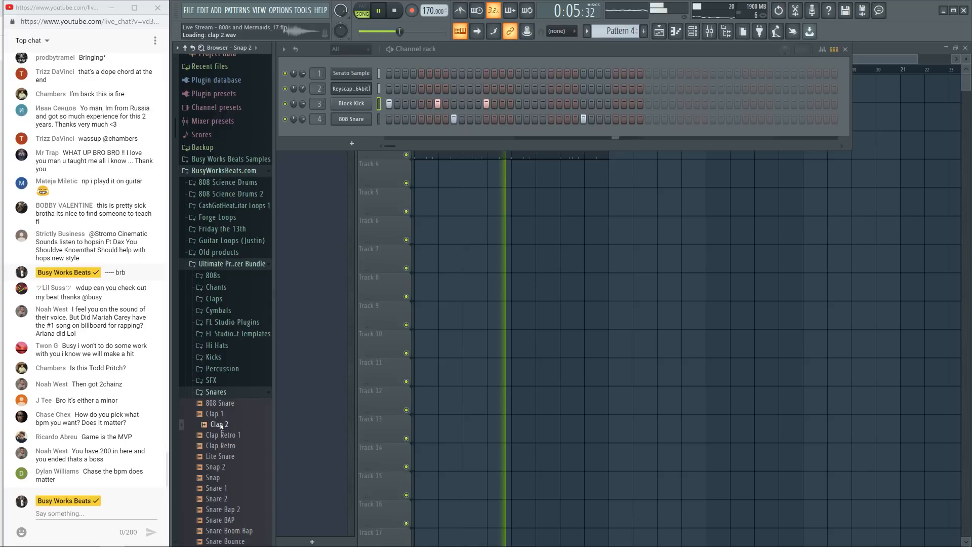
pyautogui.moveTo(221, 426); pyautogui.dragTo(358, 124)
# Step: Load the Snap sample from the Snares folder onto channel 4 and save the project as a new version
pyautogui.scroll(-5, 222, 329)
pyautogui.click(226, 286)
pyautogui.moveTo(226, 286); pyautogui.dragTo(360, 120)
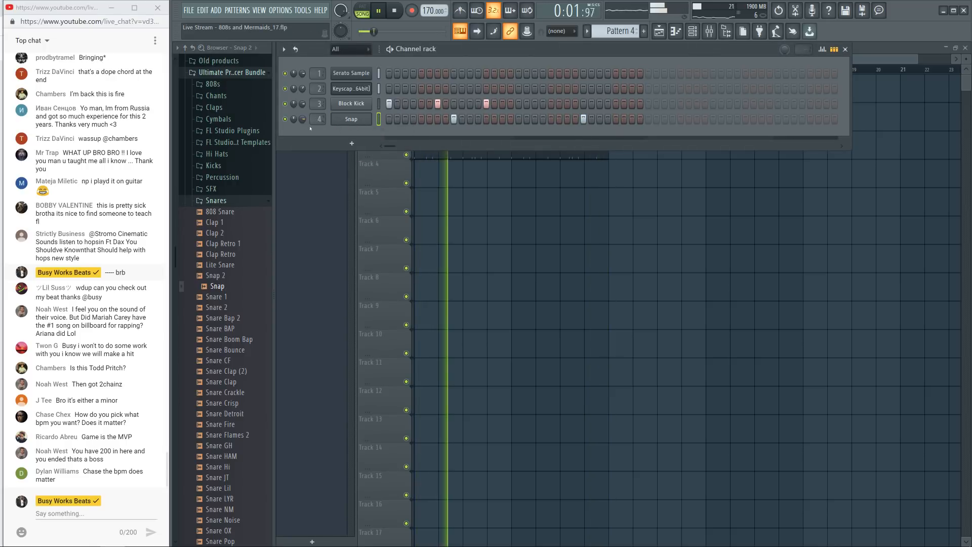
pyautogui.hotkey('ctrl', 'n')
pyautogui.press('space')
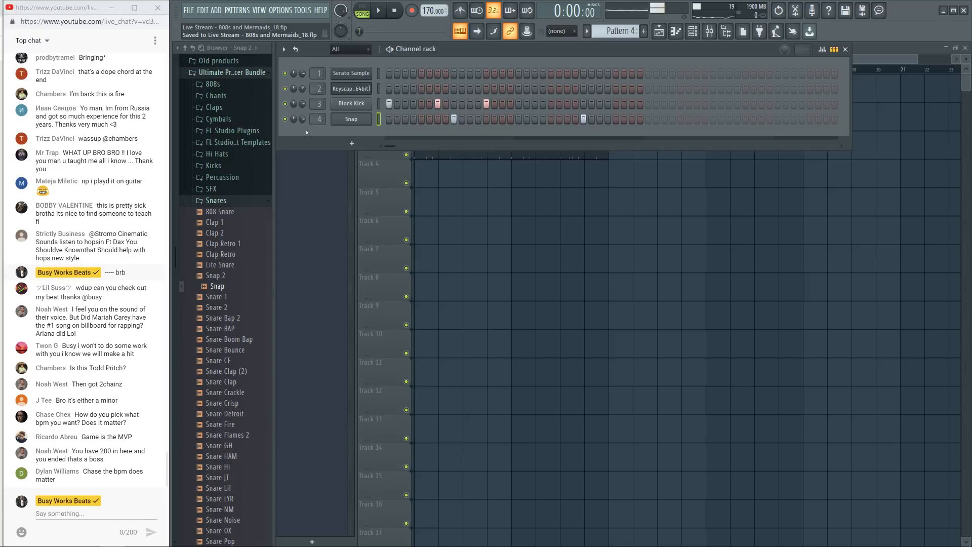
# Step: Select the Keyscape channel and listen to the arrangement with the Snap sample
pyautogui.click(378, 90)
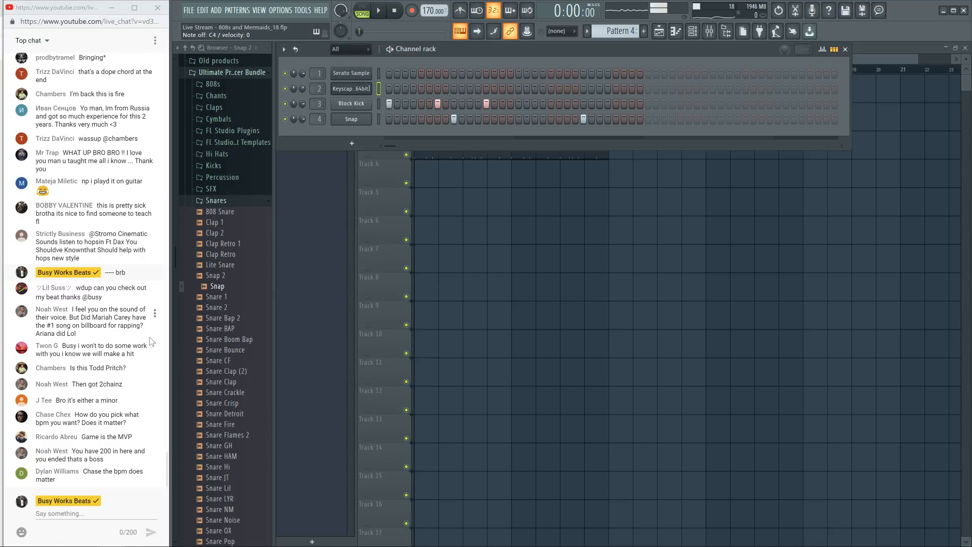
pyautogui.press('space')
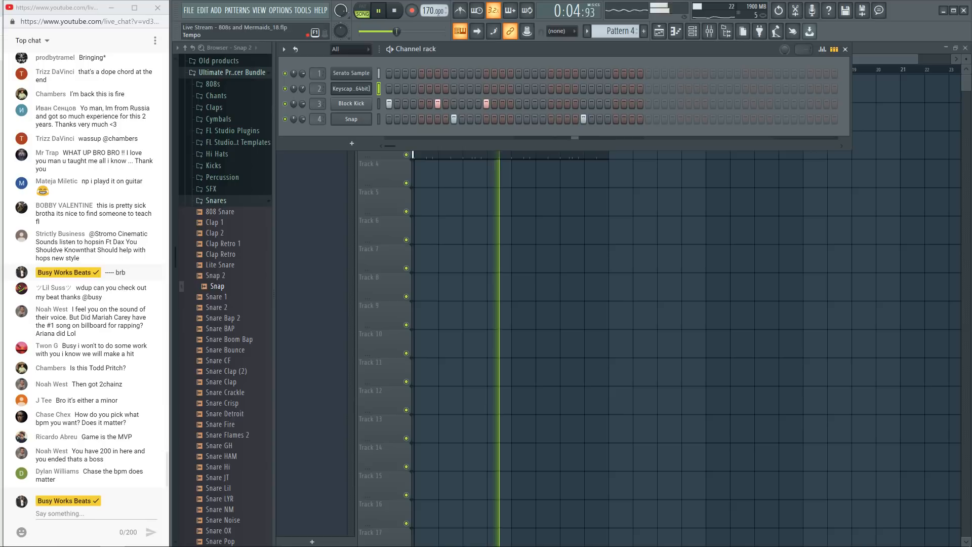
pyautogui.press('space')
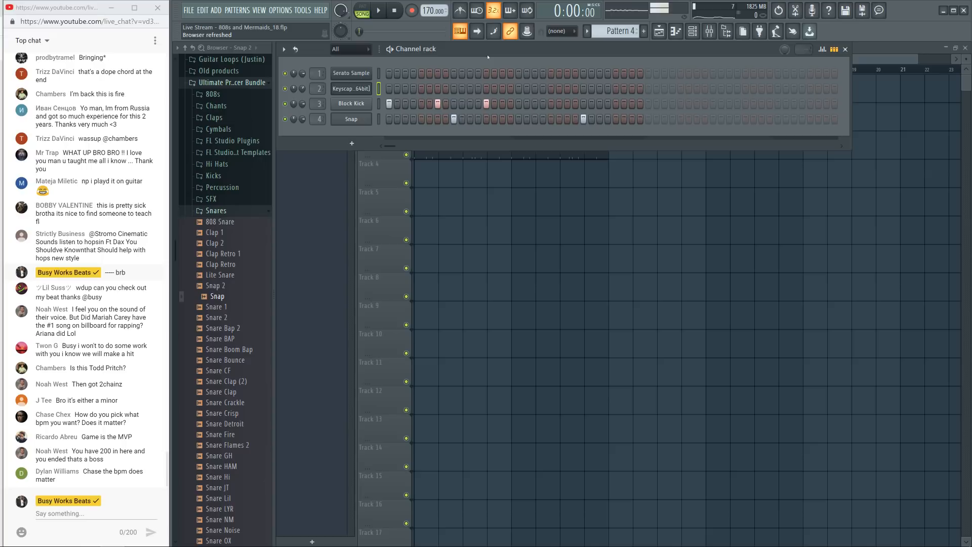
pyautogui.press('space')
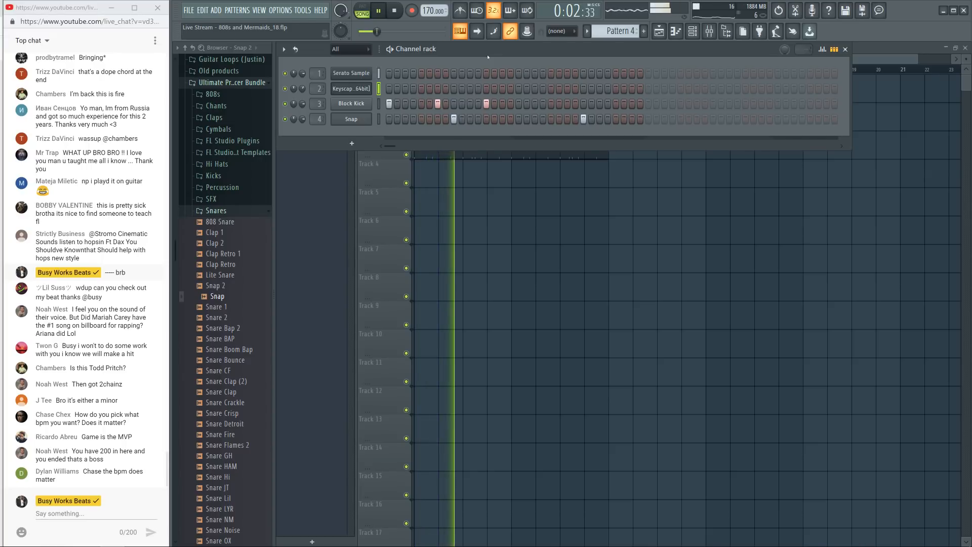
# Step: Increase the time shift in the Block Kick channel's miscellaneous settings, listen to the song, and close the channel settings
pyautogui.click(351, 104)
pyautogui.press('space')
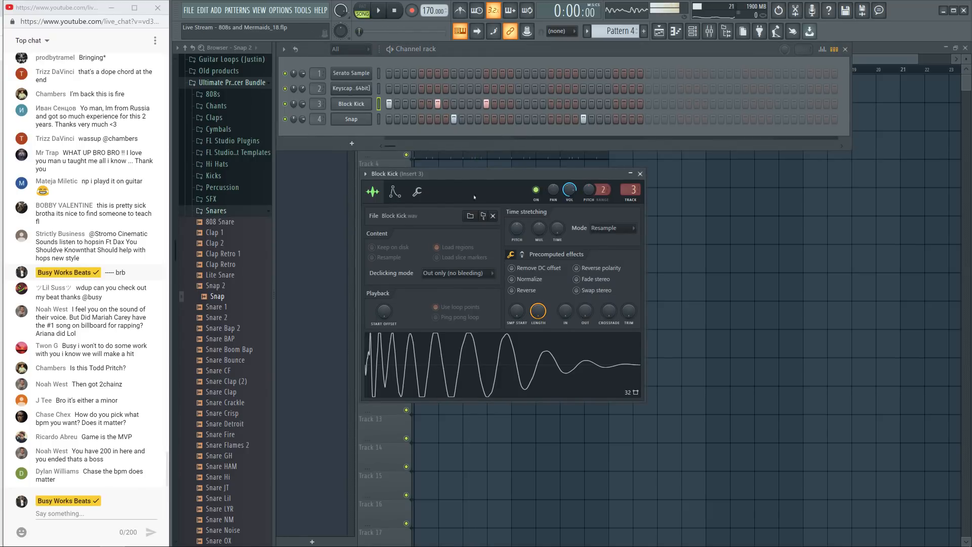
pyautogui.click(411, 191)
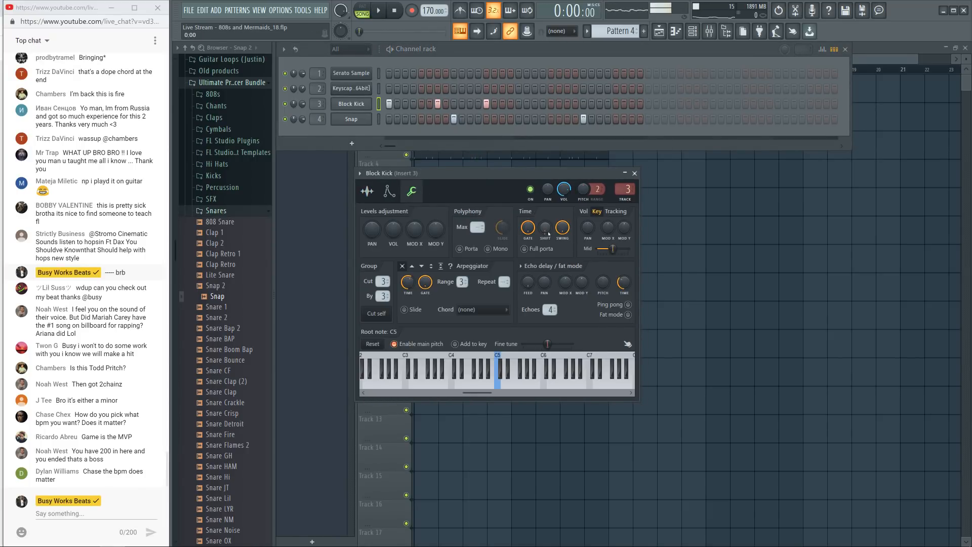
pyautogui.press('space')
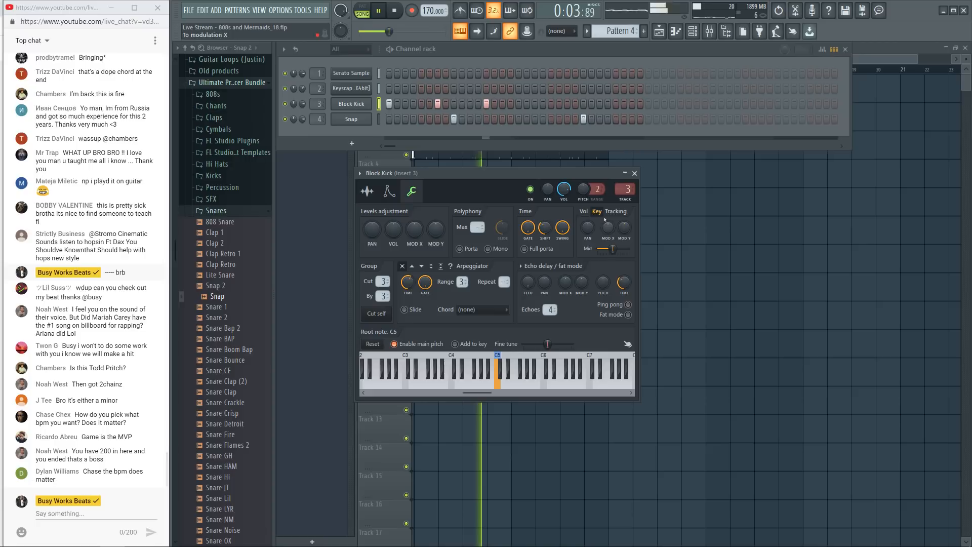
pyautogui.press('space')
pyautogui.click(634, 173)
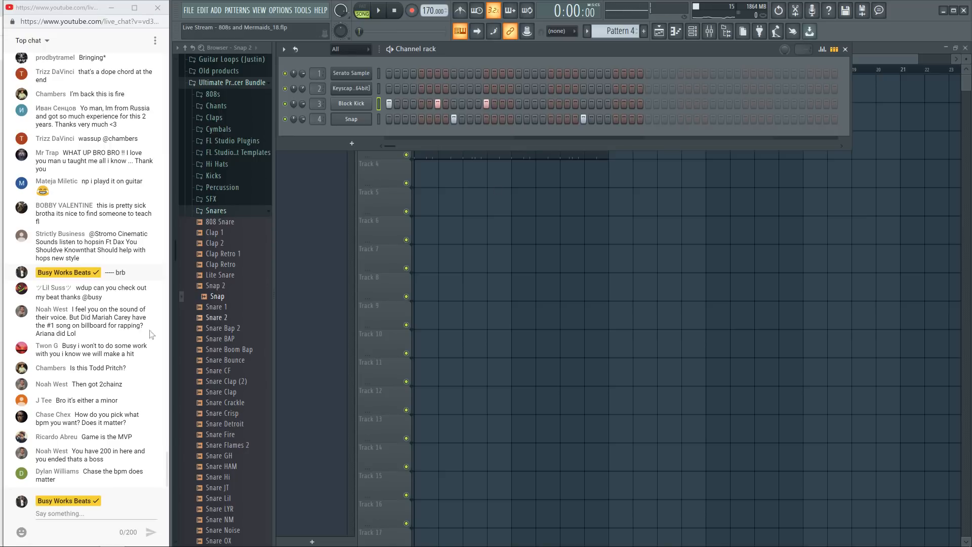
# Step: Return from the live chat window to the project and show the channel rack over the playlist
pyautogui.click(86, 390)
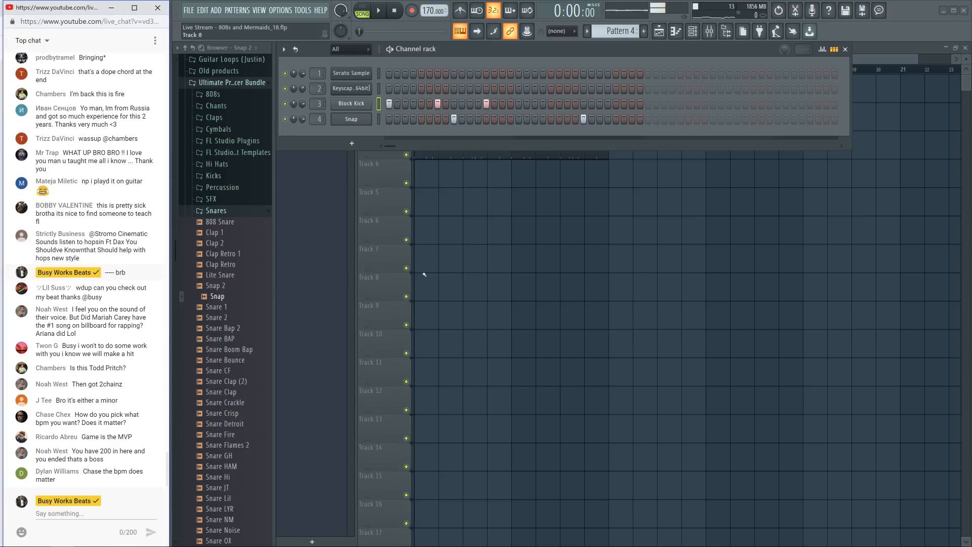
pyautogui.click(447, 271)
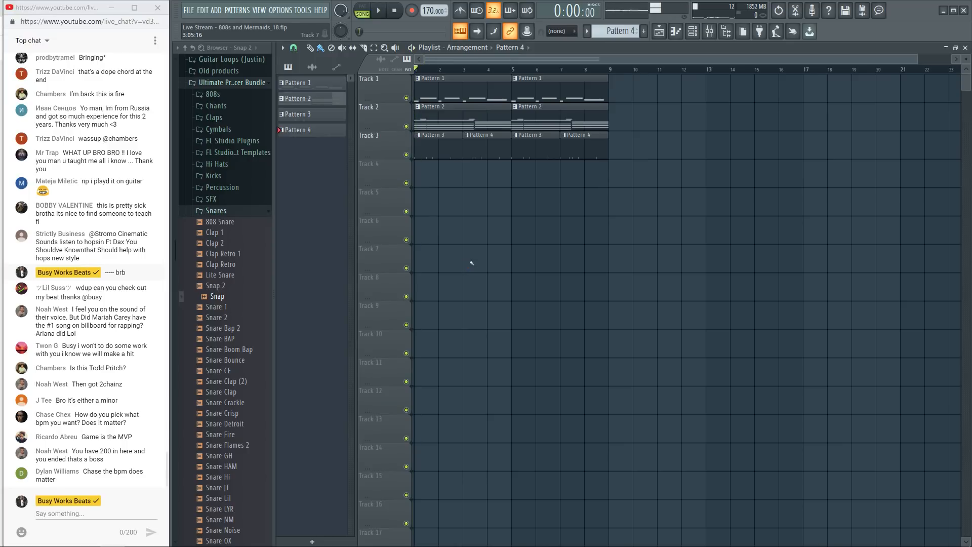
pyautogui.click(692, 31)
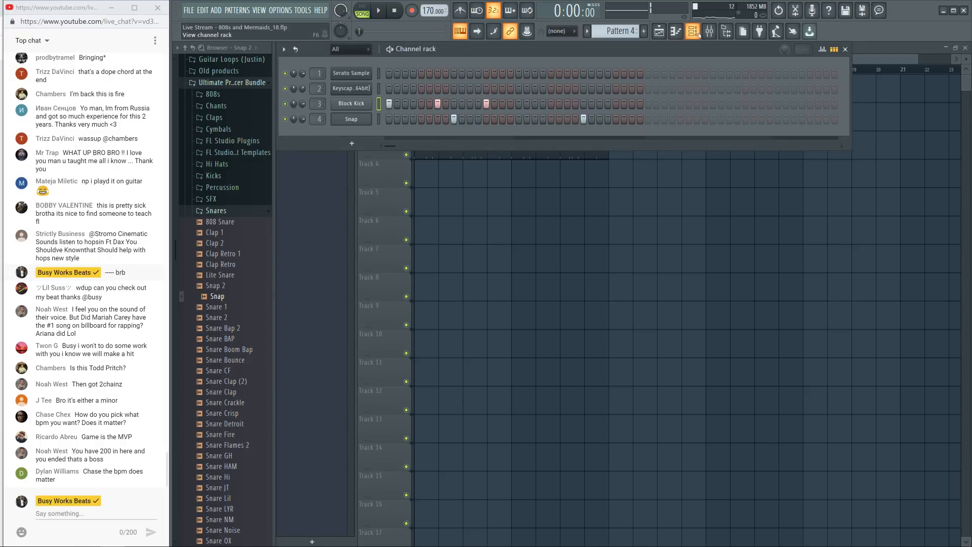
# Step: Listen to the opening of the song and open the Block Kick channel's settings
pyautogui.press('space')
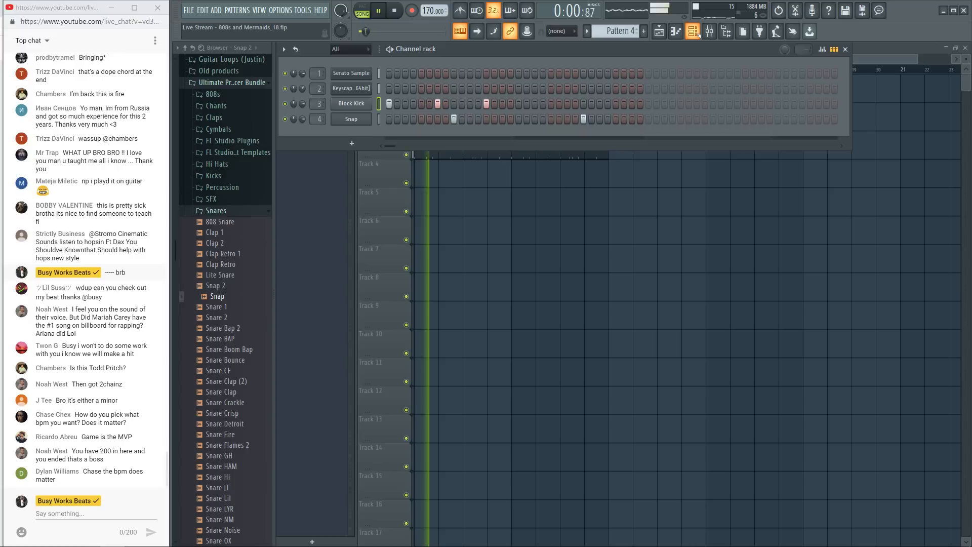
pyautogui.press('space')
pyautogui.press('space')
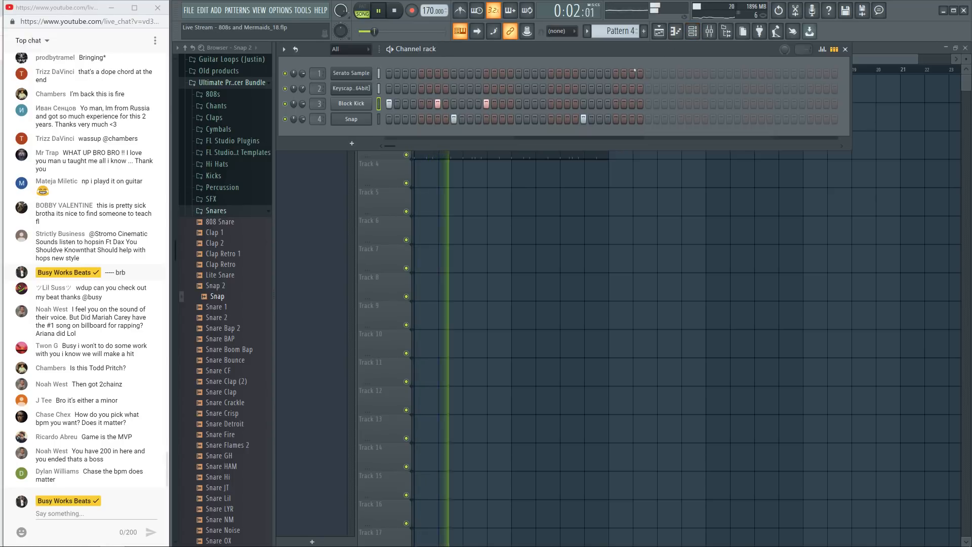
pyautogui.click(358, 105)
pyautogui.press('space')
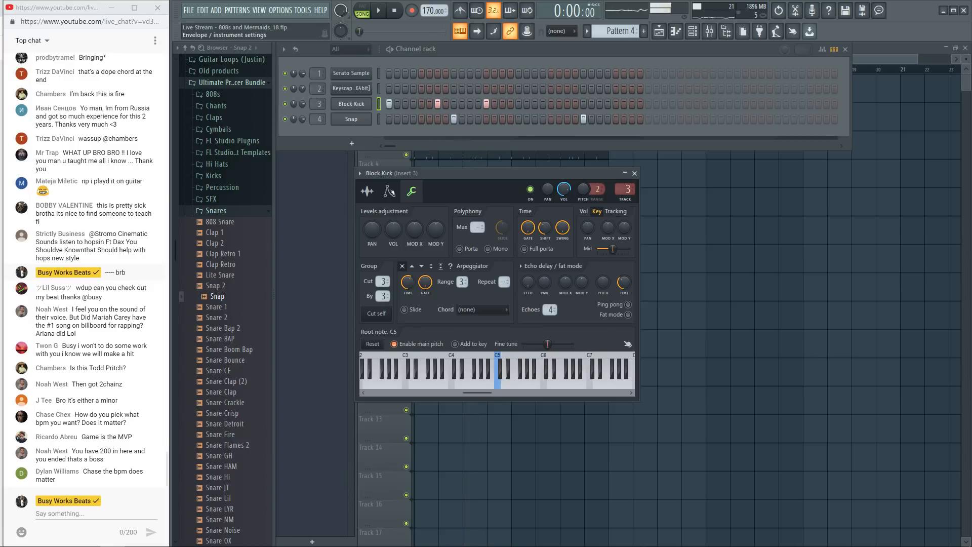
# Step: Examine the Block Kick channel's envelope, sample and miscellaneous settings pages, ending on the envelope and filter settings
pyautogui.click(388, 191)
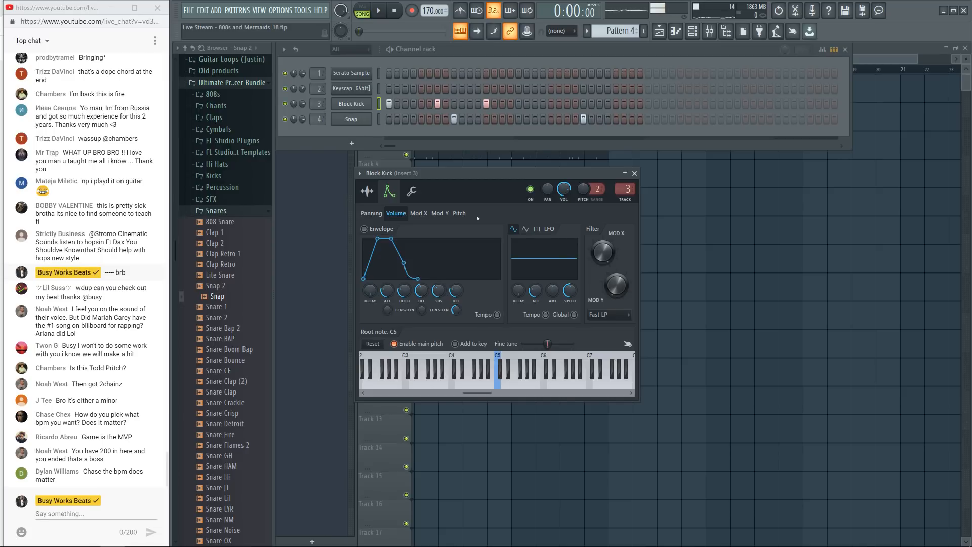
pyautogui.click(411, 191)
pyautogui.click(390, 192)
pyautogui.click(368, 191)
pyautogui.click(389, 191)
pyautogui.click(411, 191)
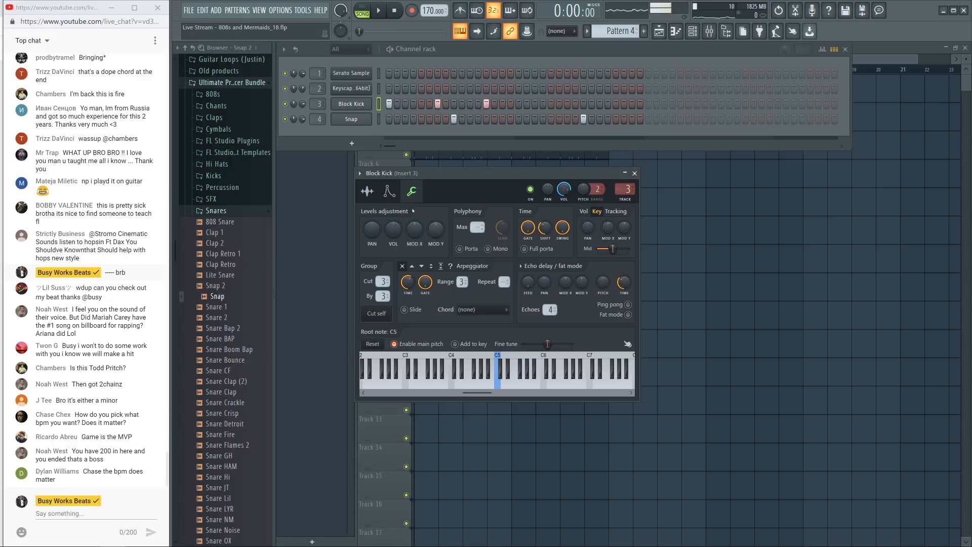
pyautogui.click(388, 190)
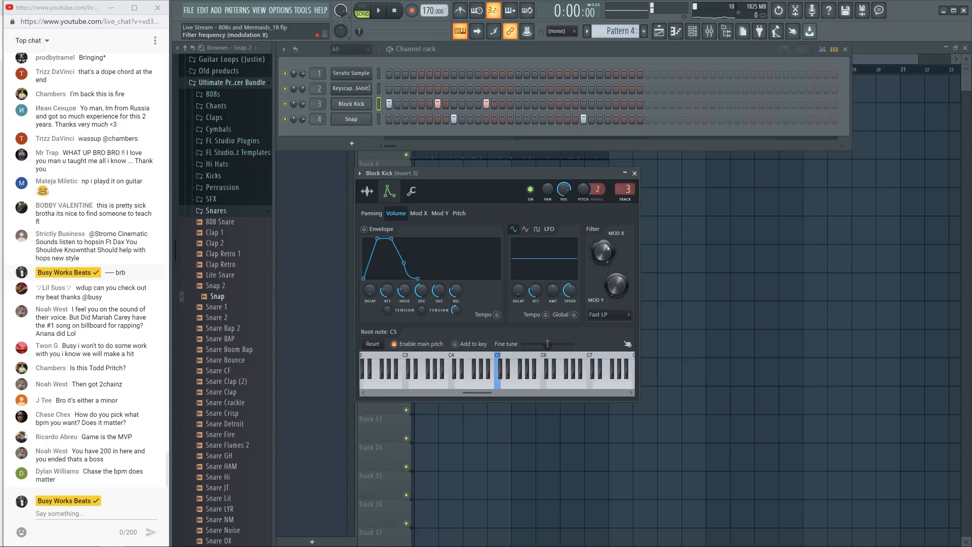
# Step: Choose Fast LP as the Block Kick's filter type and listen to the song with the filter settings open
pyautogui.click(603, 316)
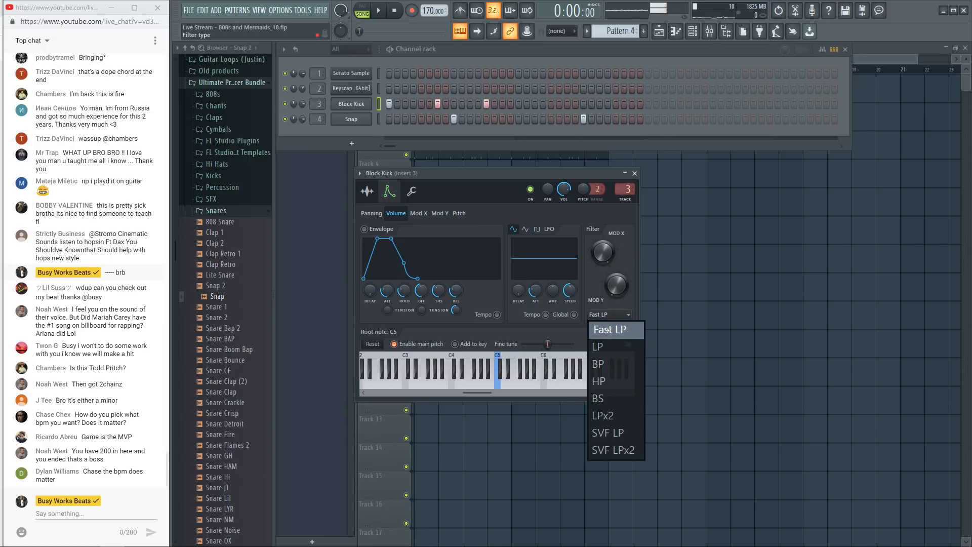
pyautogui.click(607, 330)
pyautogui.press('space')
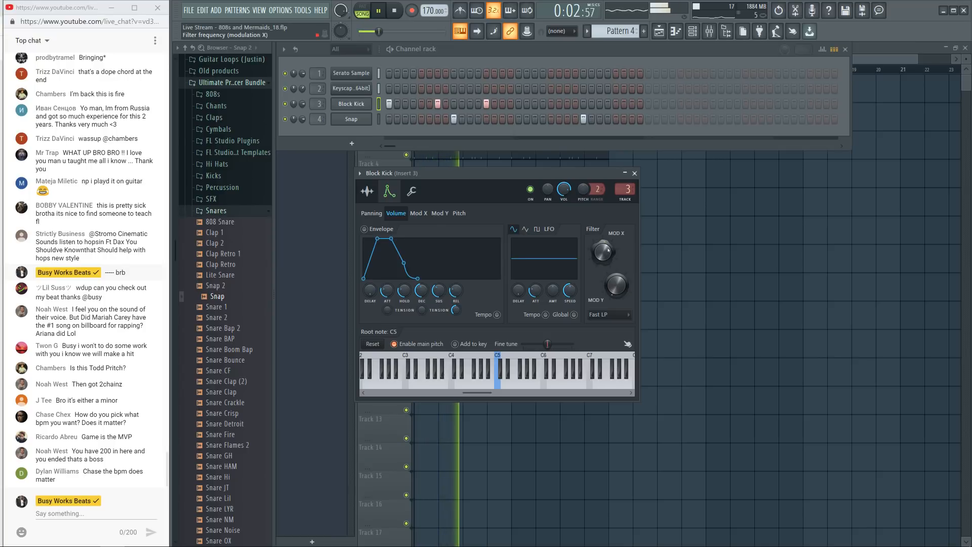
pyautogui.press('space')
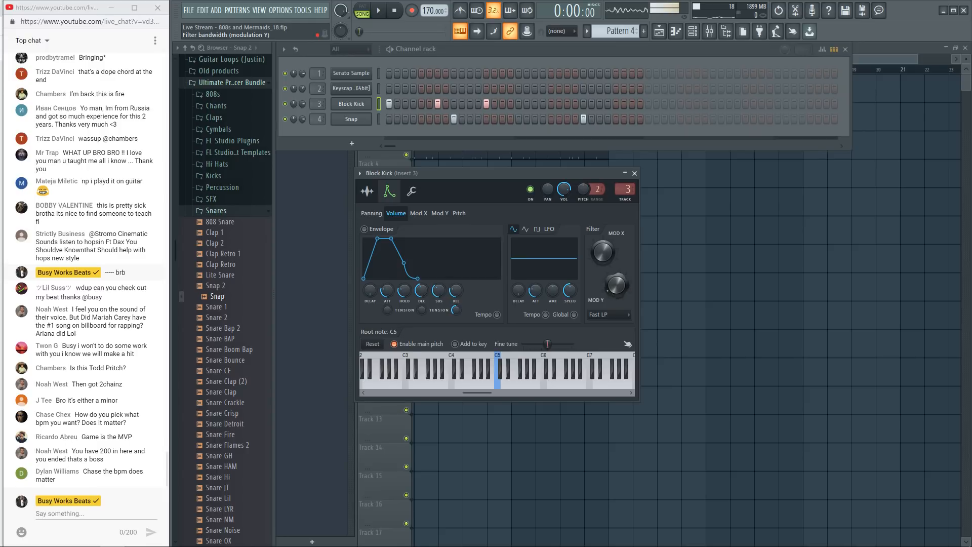
pyautogui.press('space')
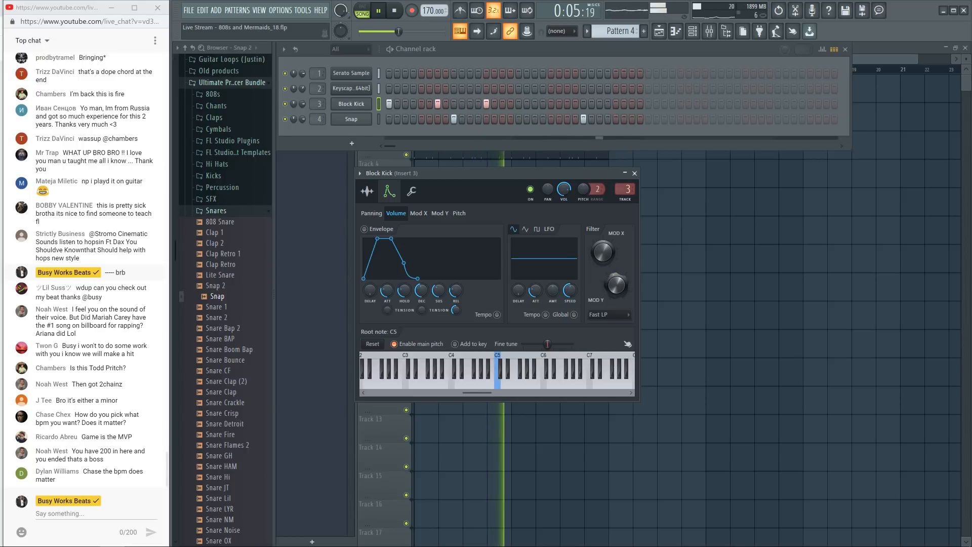
pyautogui.press('space')
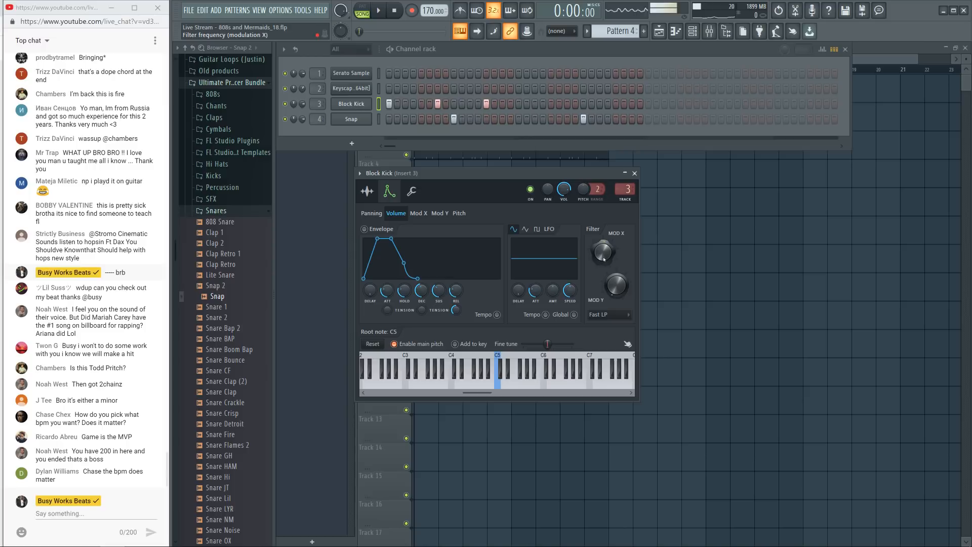
# Step: Return to the Block Kick channel's miscellaneous settings and open the mixer
pyautogui.click(413, 191)
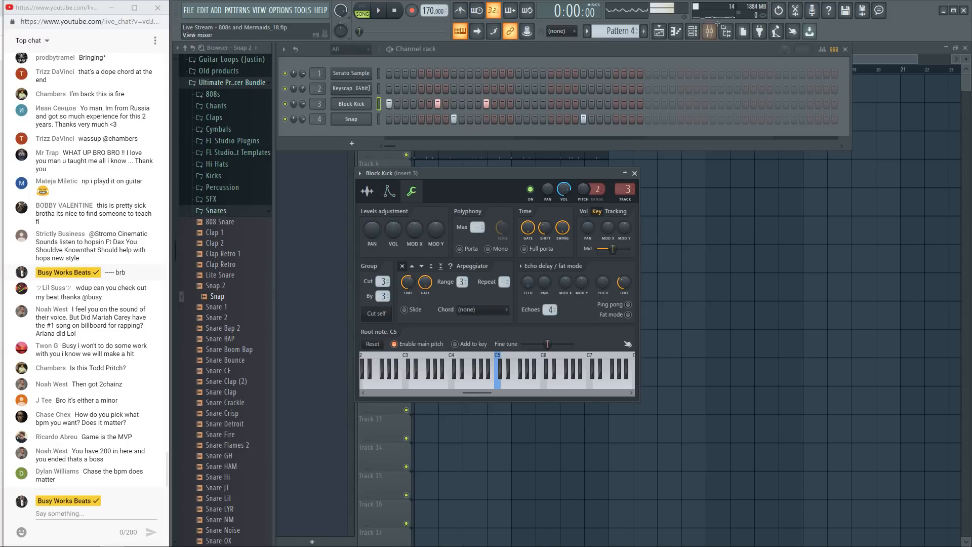
pyautogui.click(709, 30)
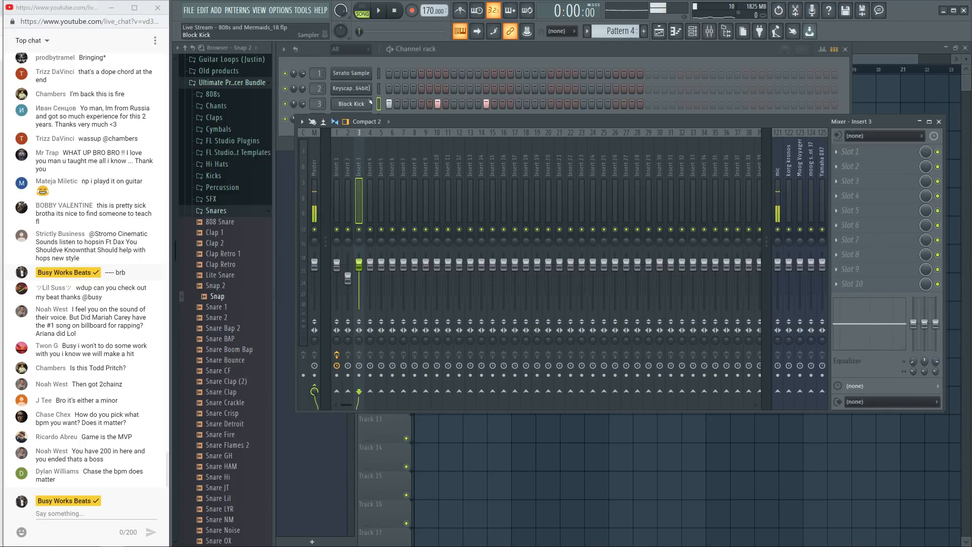
# Step: Pop out the live chat from the YouTube live dashboard and shape it as a tall, narrow window beside FL Studio
pyautogui.click(131, 378)
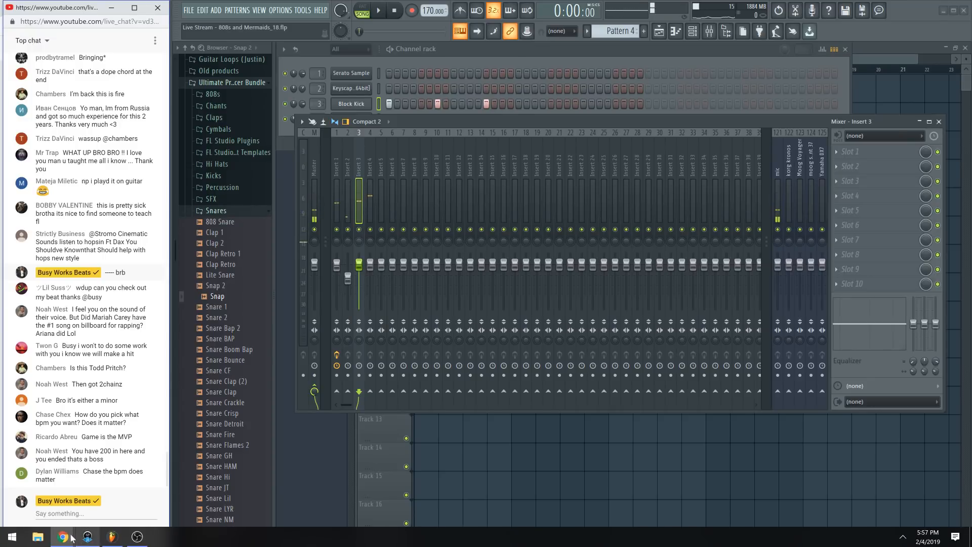
pyautogui.click(66, 536)
pyautogui.click(60, 491)
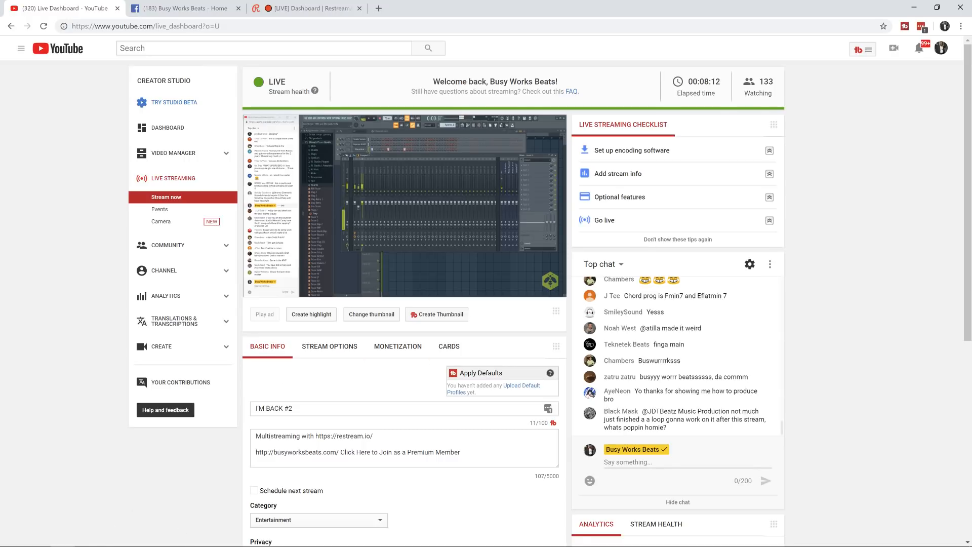
pyautogui.moveTo(66, 536)
pyautogui.click(152, 458)
pyautogui.click(770, 264)
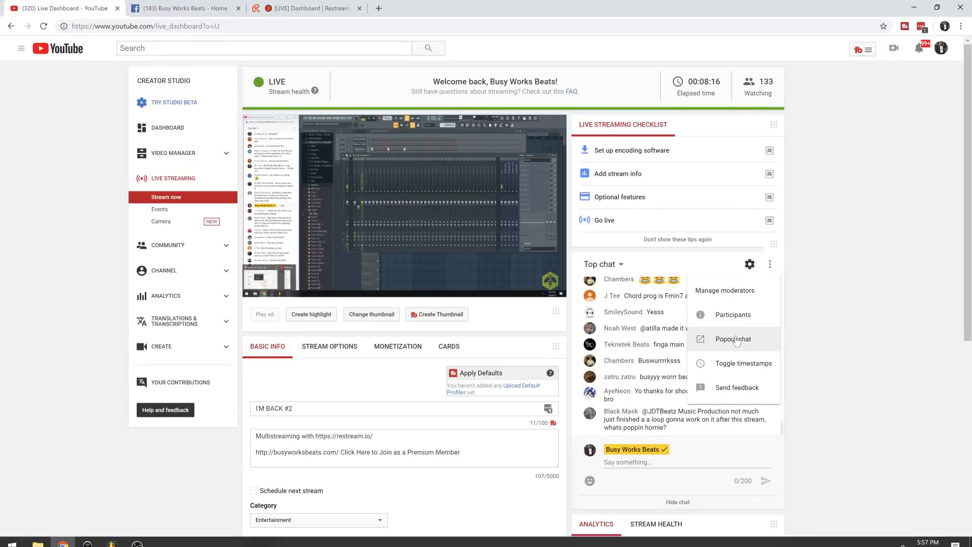
pyautogui.click(734, 338)
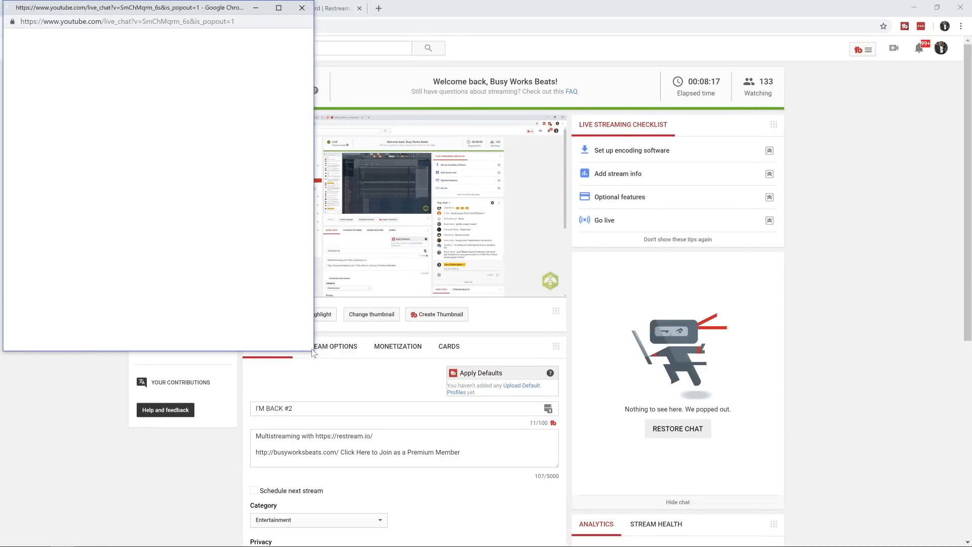
pyautogui.moveTo(315, 353); pyautogui.dragTo(175, 545)
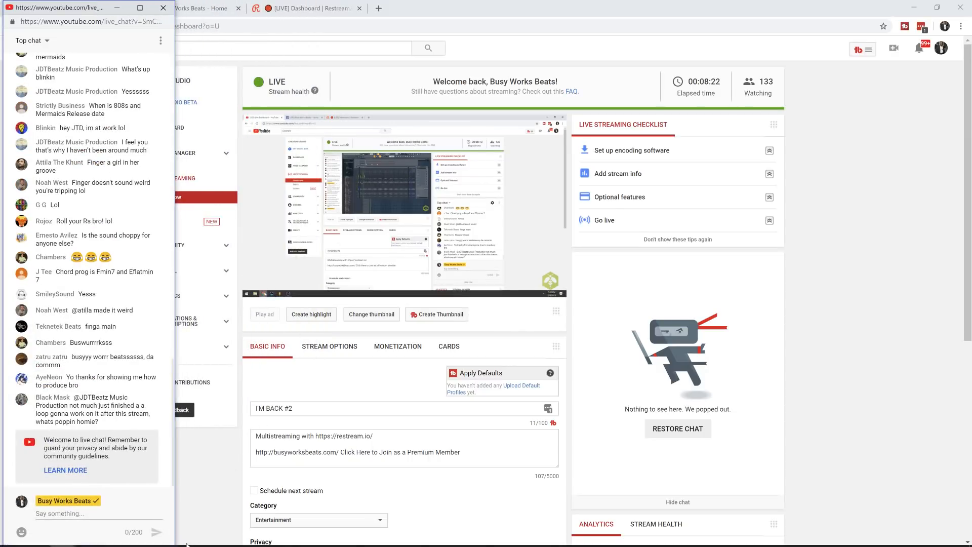
pyautogui.click(112, 537)
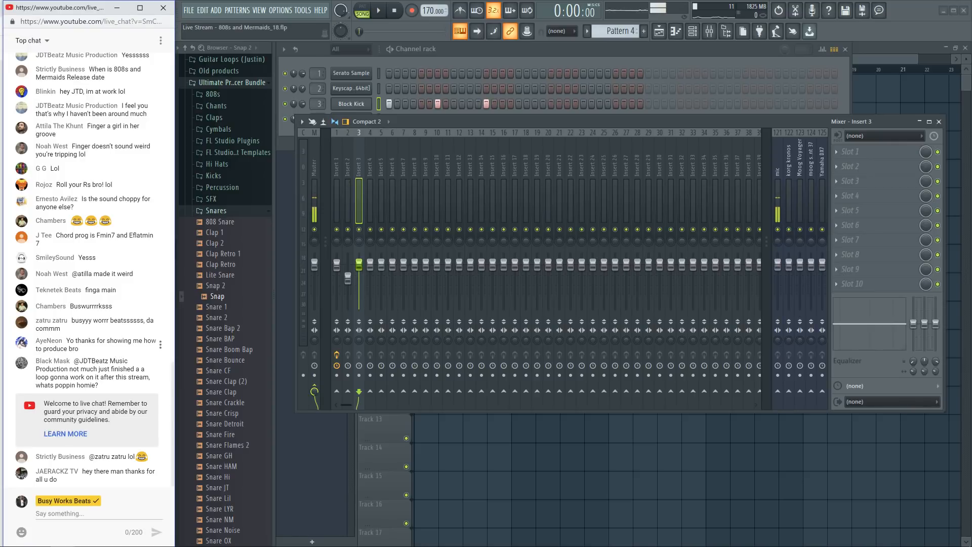
# Step: Read the recent viewer messages in the new live chat window
pyautogui.scroll(1, 161, 343)
pyautogui.moveTo(71, 321); pyautogui.dragTo(80, 335)
pyautogui.click(80, 326)
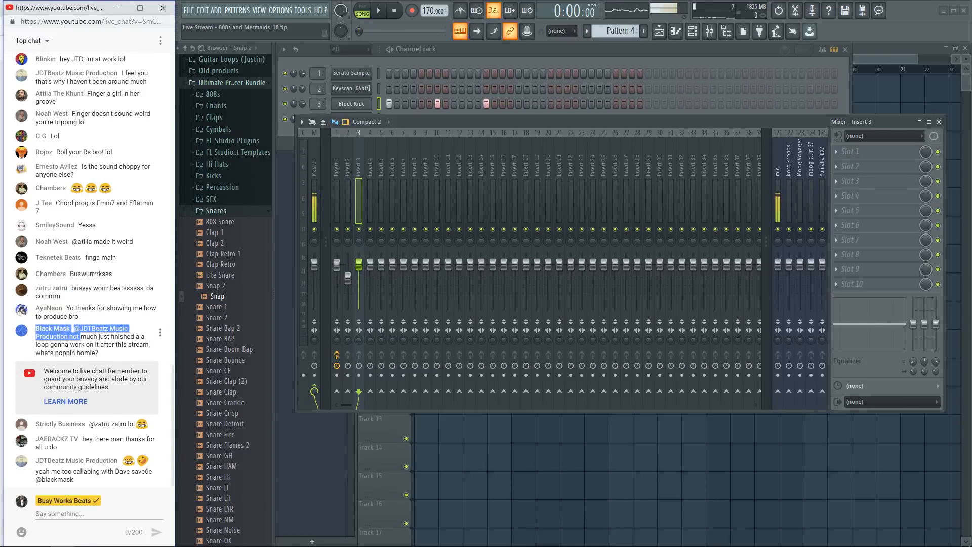
pyautogui.click(88, 320)
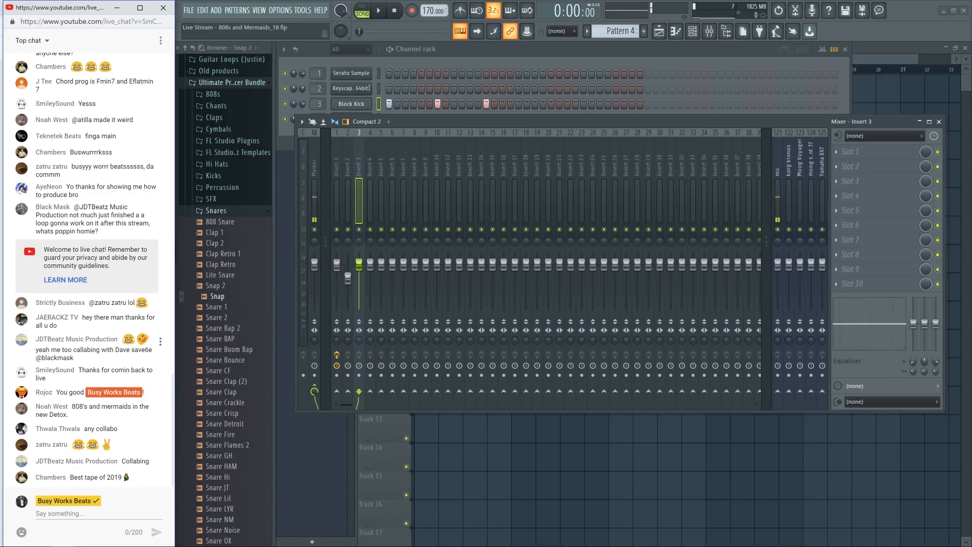
# Step: Switch to the Console audio mixer, check the options for the Auto-Tune RT insert on ANALOG 1, and minimize Console
pyautogui.press('super+t')
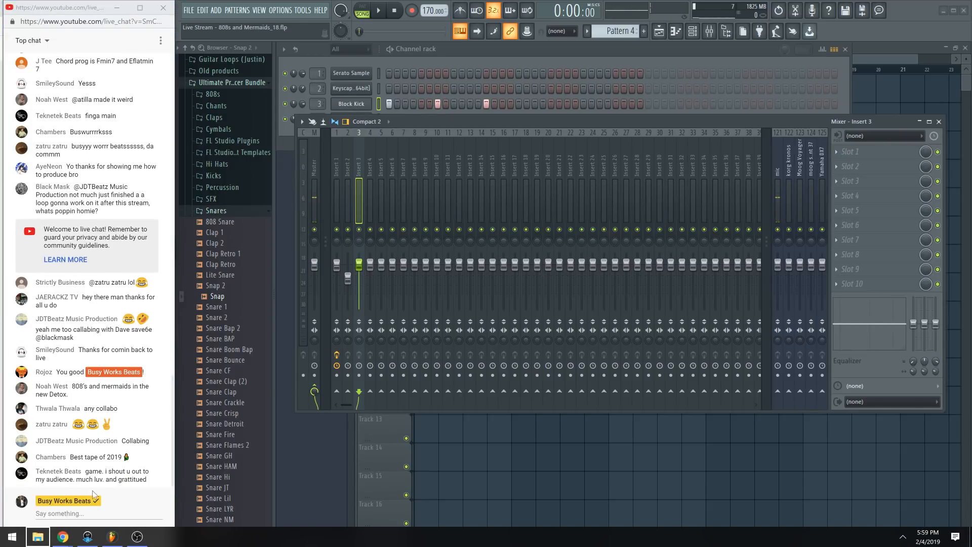
pyautogui.click(89, 535)
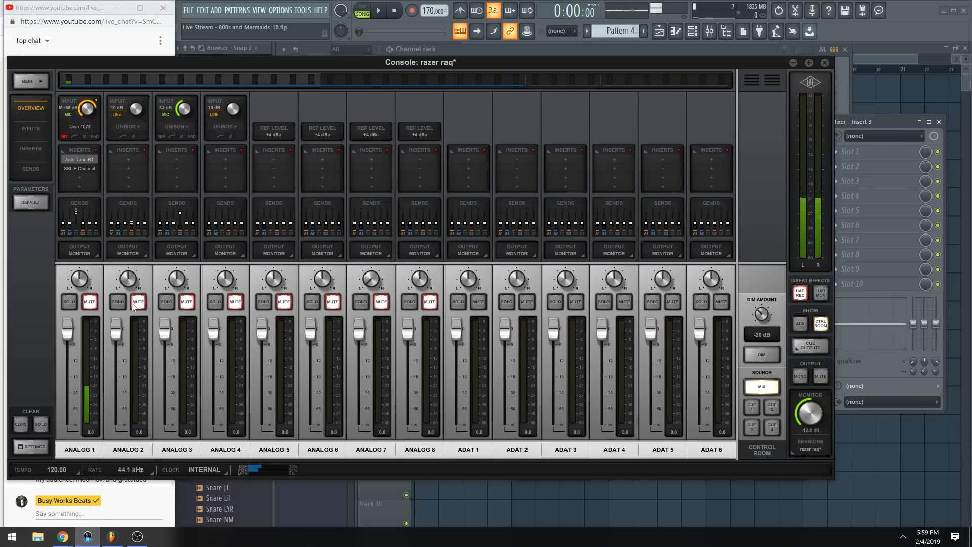
pyautogui.rightClick(84, 159)
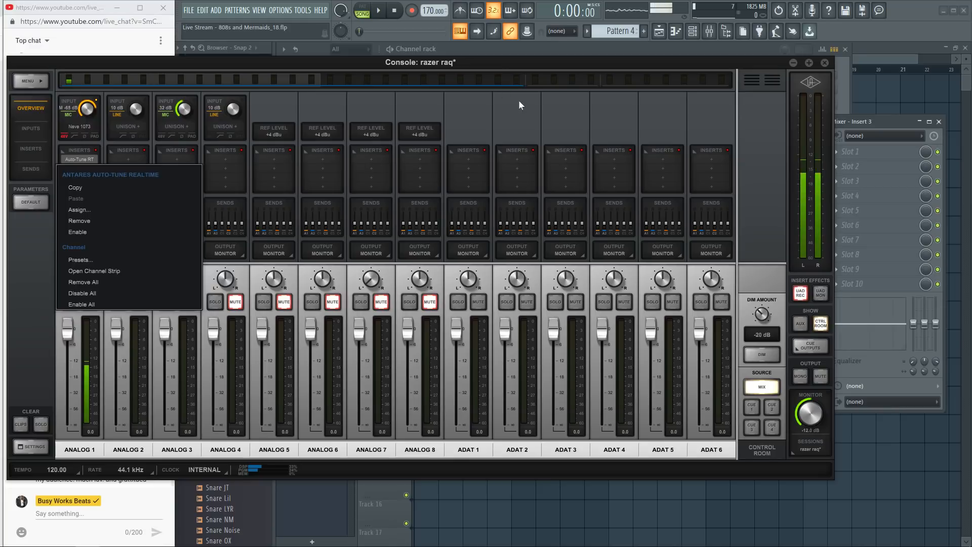
pyautogui.click(793, 62)
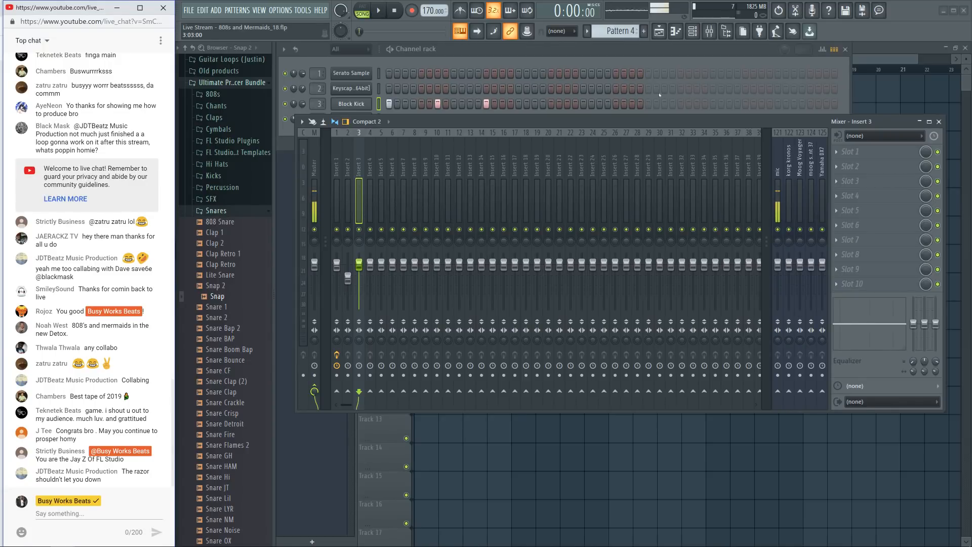
# Step: Bring the channel rack to the front and move the mixer down so both are visible
pyautogui.click(742, 112)
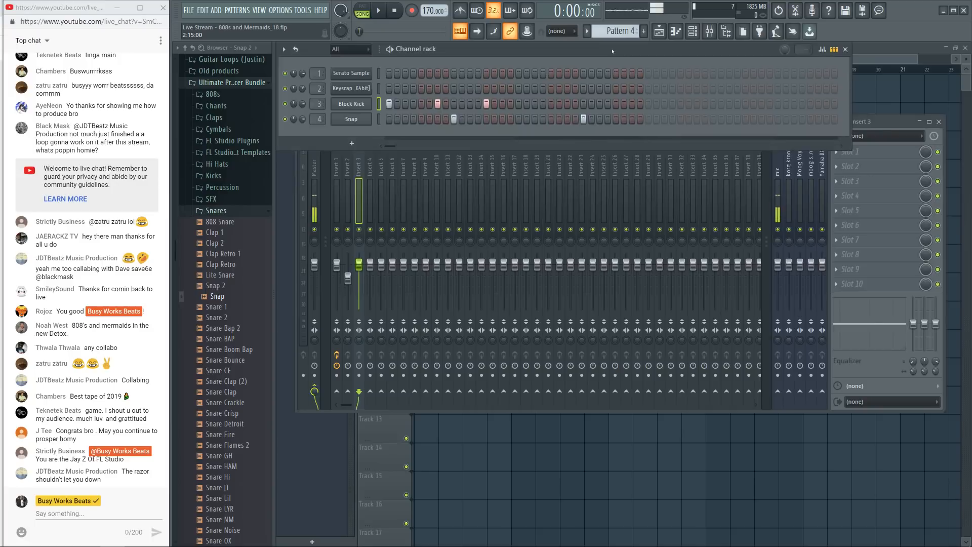
pyautogui.click(876, 121)
pyautogui.moveTo(876, 121); pyautogui.dragTo(861, 152)
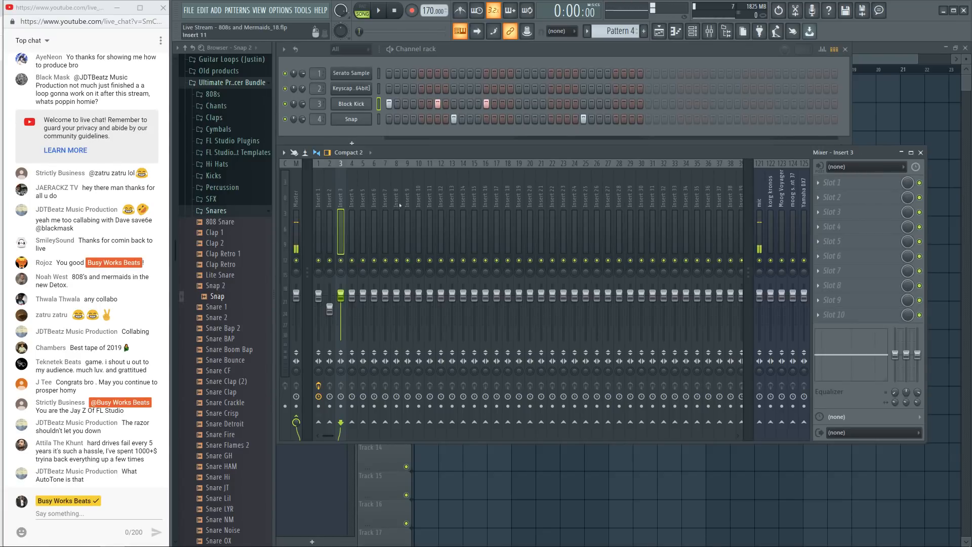
# Step: Look back through earlier live chat messages and return to the newest ones
pyautogui.click(101, 350)
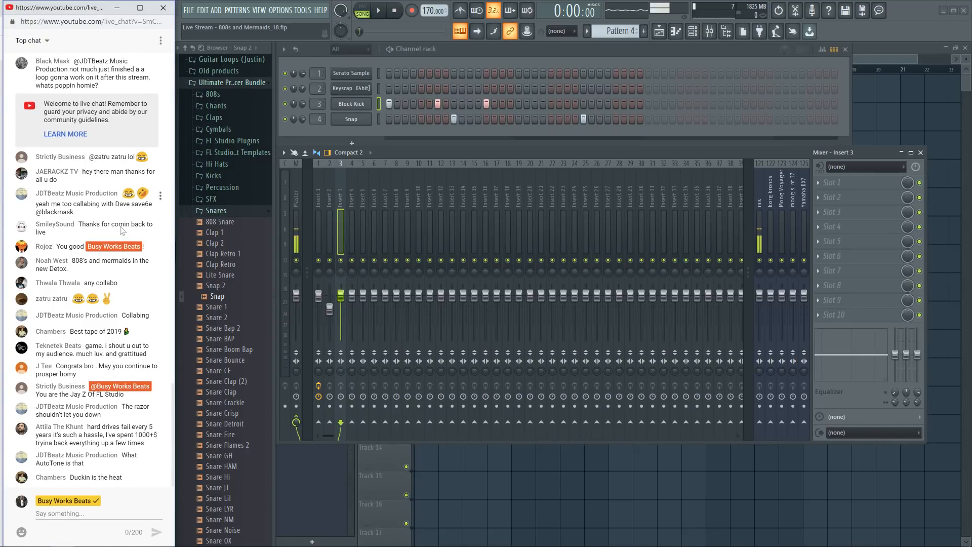
pyautogui.scroll(5, 122, 236)
pyautogui.scroll(-5, 120, 236)
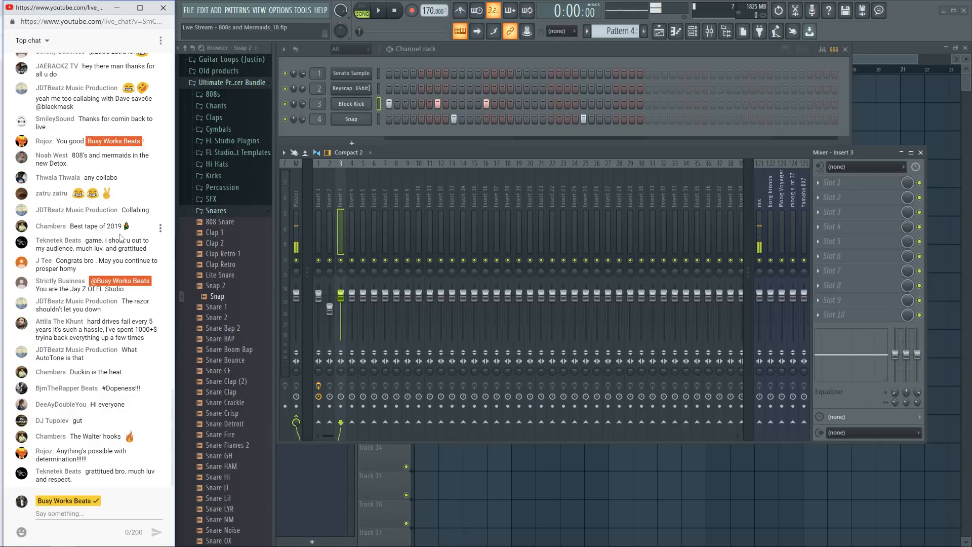
# Step: Shift the mixer slightly lower to clear the channel rack's lower edge, and bring the rack to the front
pyautogui.click(404, 56)
pyautogui.moveTo(404, 57); pyautogui.dragTo(412, 55)
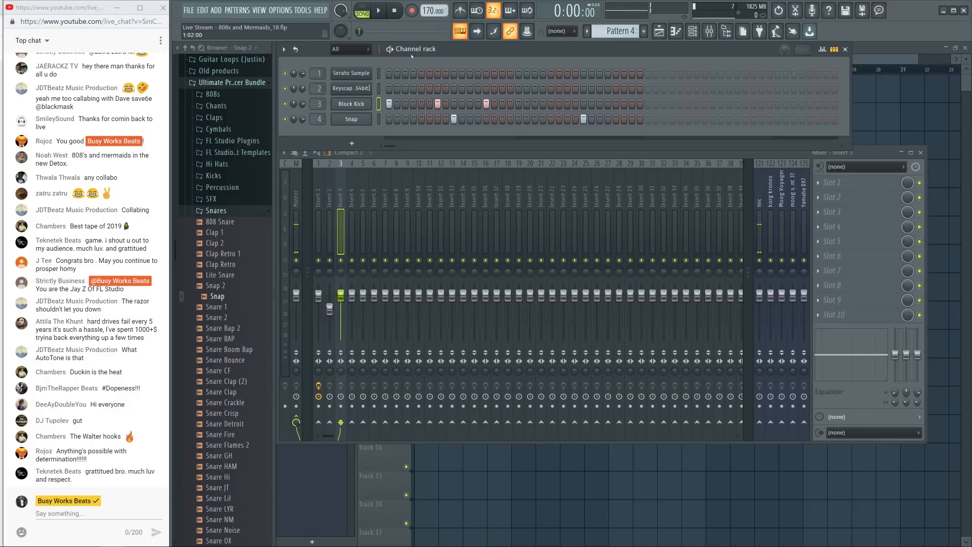
pyautogui.moveTo(778, 155)
pyautogui.mouseDown()
pyautogui.moveTo(788, 161)
pyautogui.moveTo(779, 161)
pyautogui.mouseUp()
pyautogui.click(682, 52)
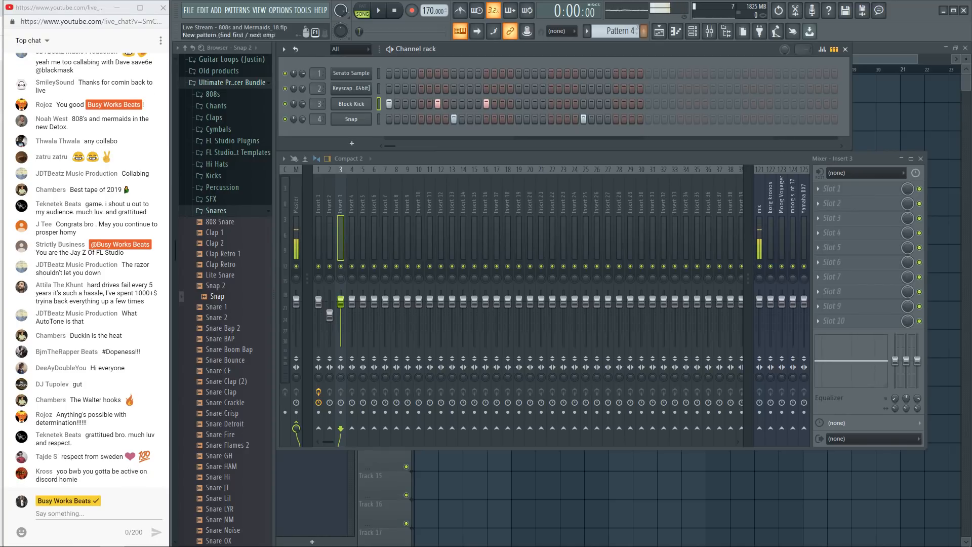
# Step: Listen to the opening of the song twice while watching the mixer levels
pyautogui.press('space')
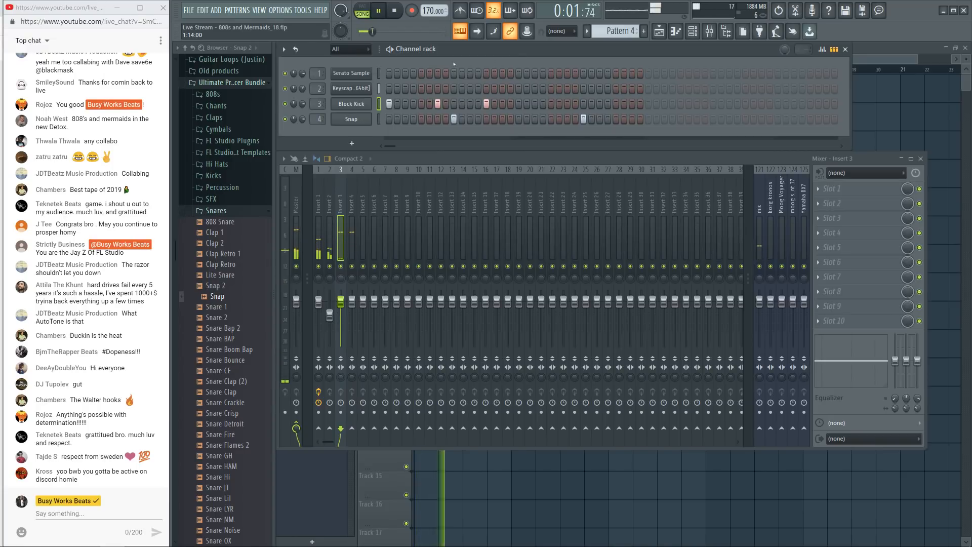
pyautogui.press('space')
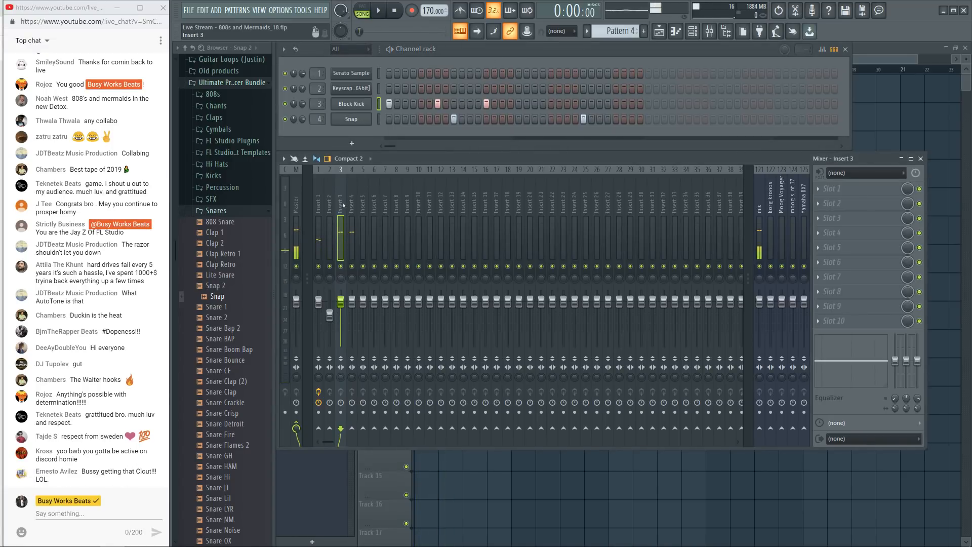
pyautogui.press('space')
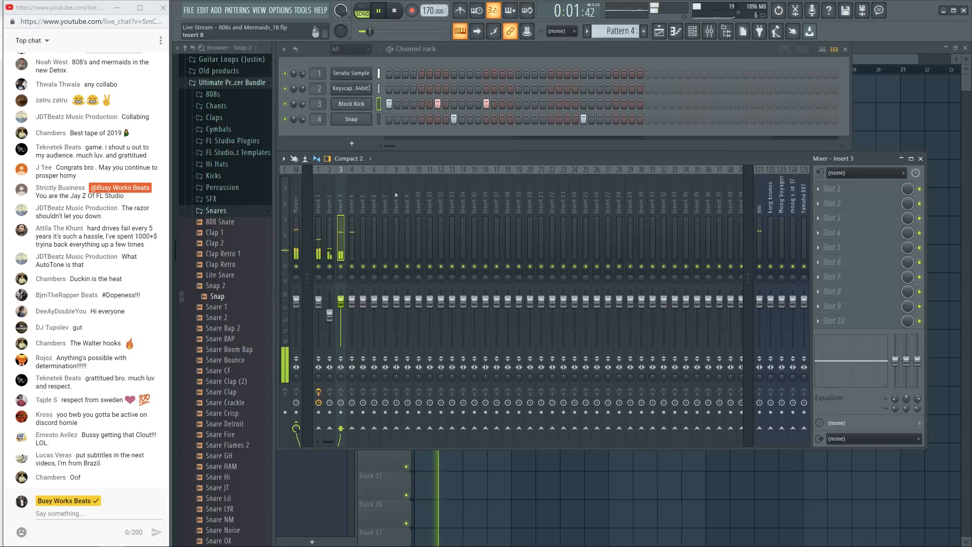
pyautogui.press('space')
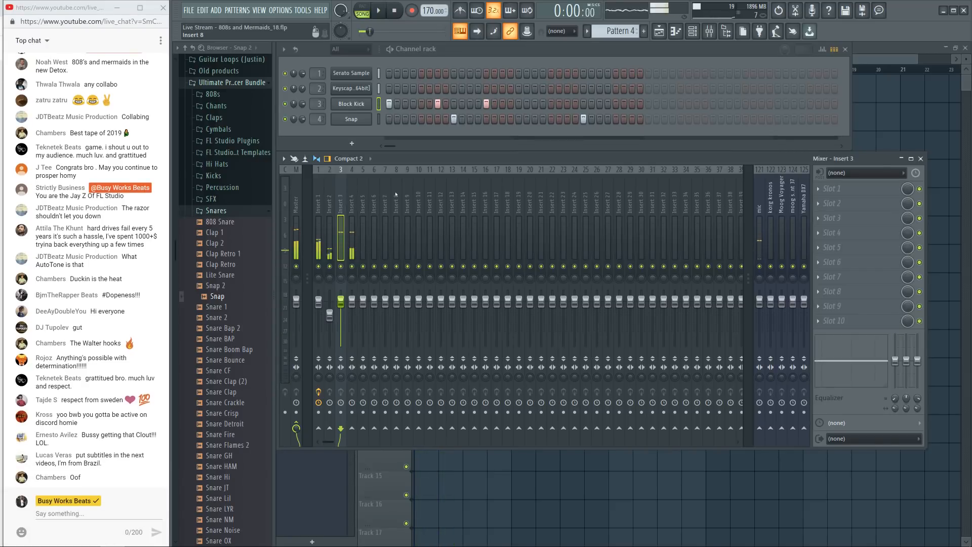
# Step: Load Fruity Soft Clipper in the first effect slot of Insert 3, the kick's mixer track, and close its window
pyautogui.click(825, 193)
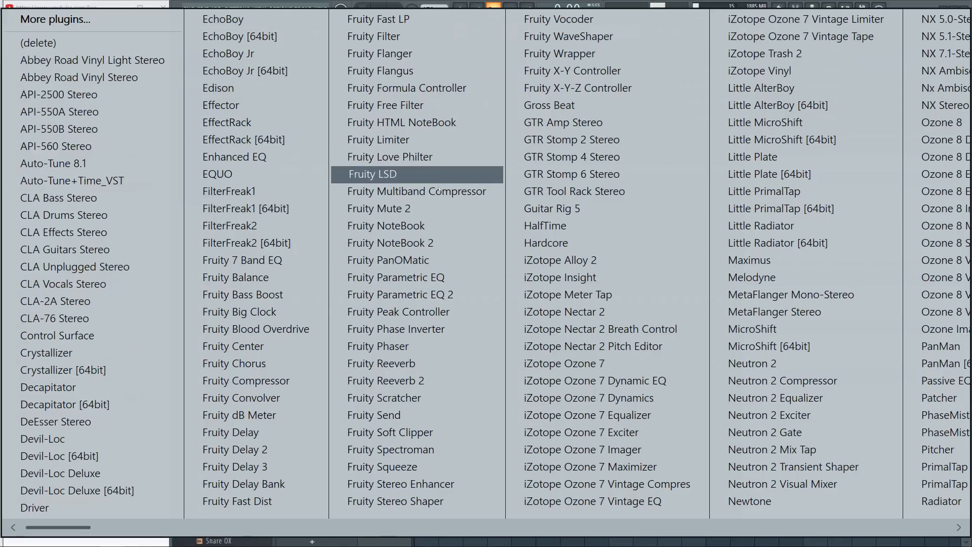
pyautogui.click(466, 432)
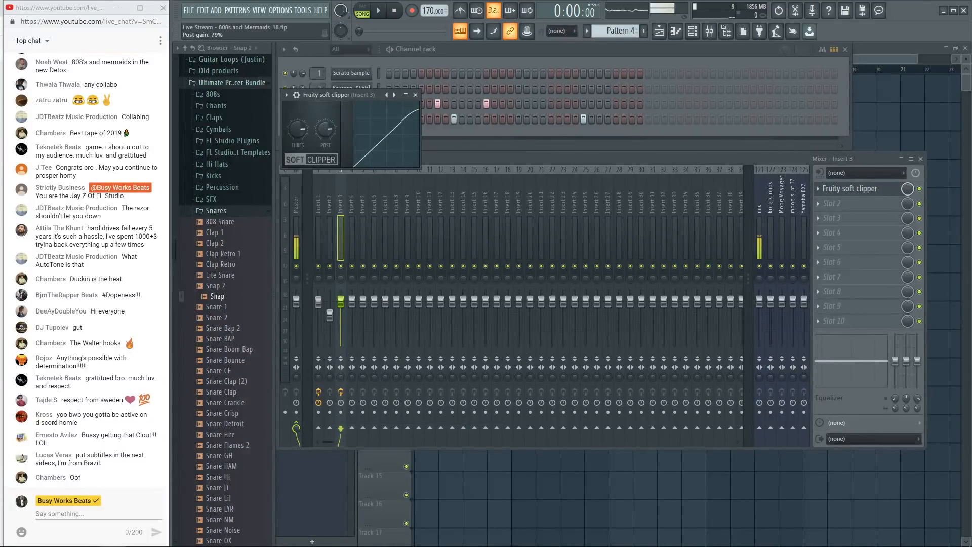
pyautogui.click(415, 95)
# Step: Raise the Block Kick's volume multiplier to 147% in its channel settings while auditioning the song
pyautogui.click(351, 104)
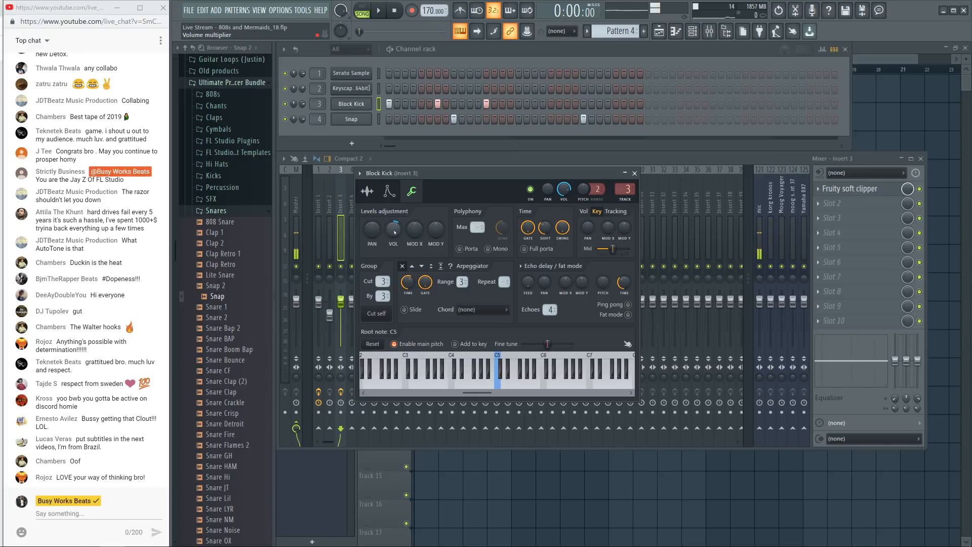
pyautogui.moveTo(394, 232)
pyautogui.mouseDown()
pyautogui.moveTo(394, 220)
pyautogui.moveTo(396, 234)
pyautogui.mouseUp()
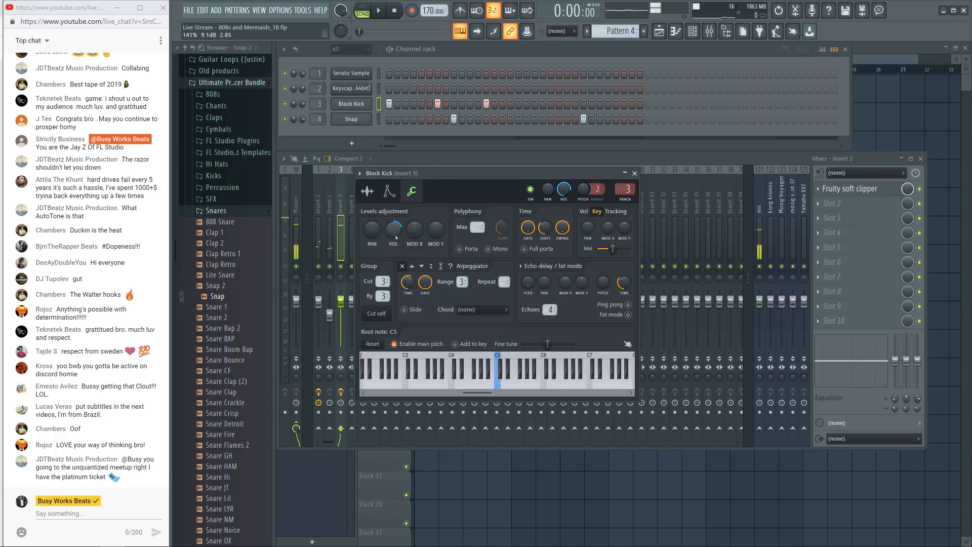
pyautogui.press('space')
pyautogui.moveTo(396, 237); pyautogui.dragTo(396, 234)
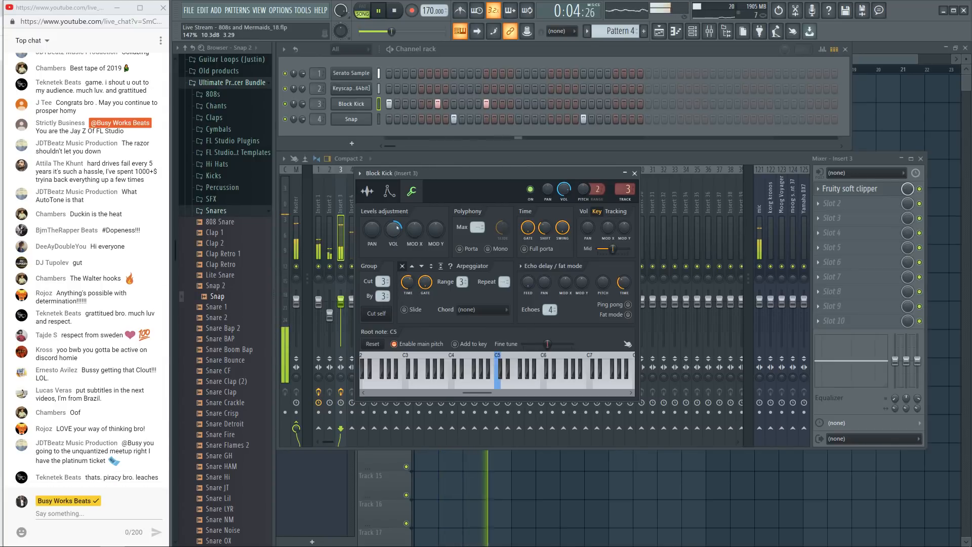
pyautogui.press('space')
# Step: Reset the Mod X filter knob in the Block Kick's envelope settings and listen to the song
pyautogui.click(389, 192)
pyautogui.rightClick(598, 256)
pyautogui.press('c')
pyautogui.rightClick(599, 256)
pyautogui.press('r')
pyautogui.press('space')
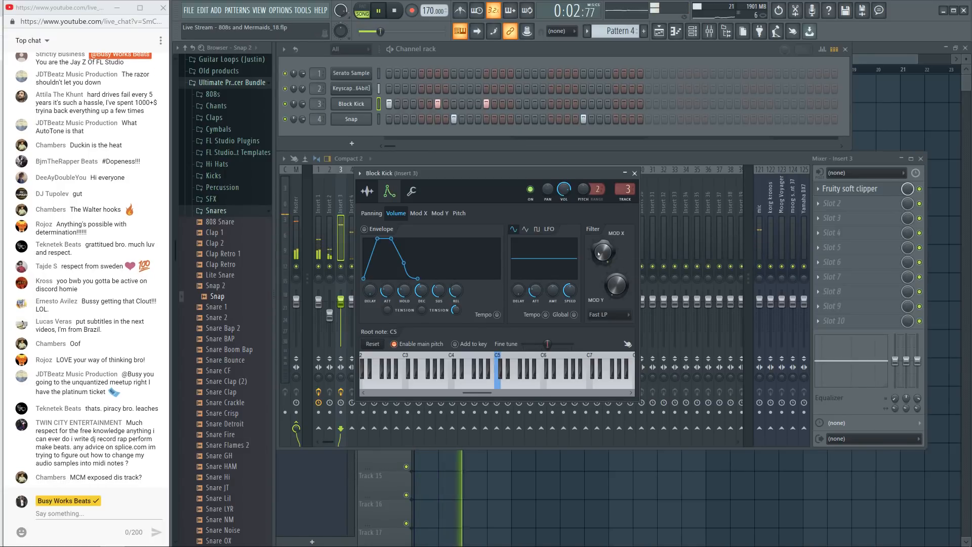
pyautogui.press('space')
# Step: Load UAD Precision Limiter in the first effect slot of the Master track
pyautogui.click(296, 227)
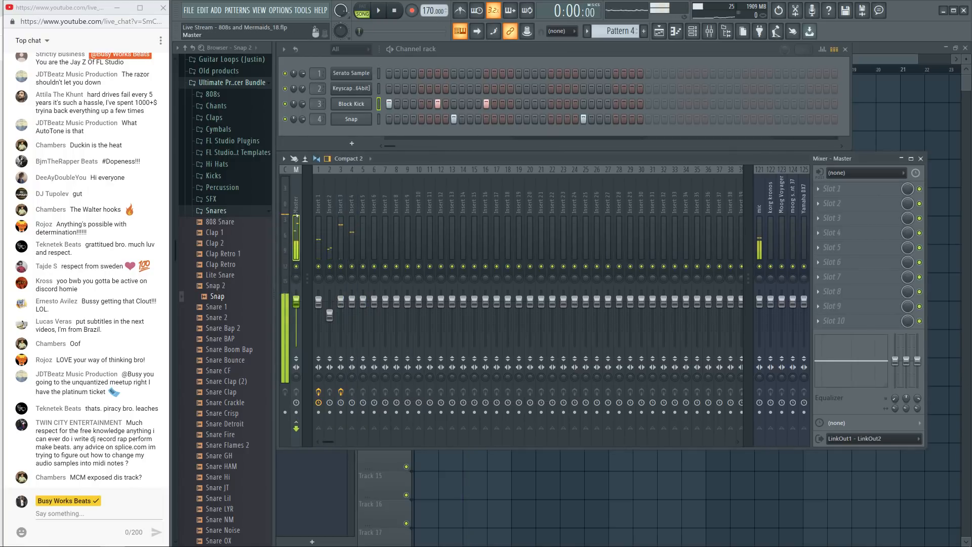
pyautogui.click(842, 192)
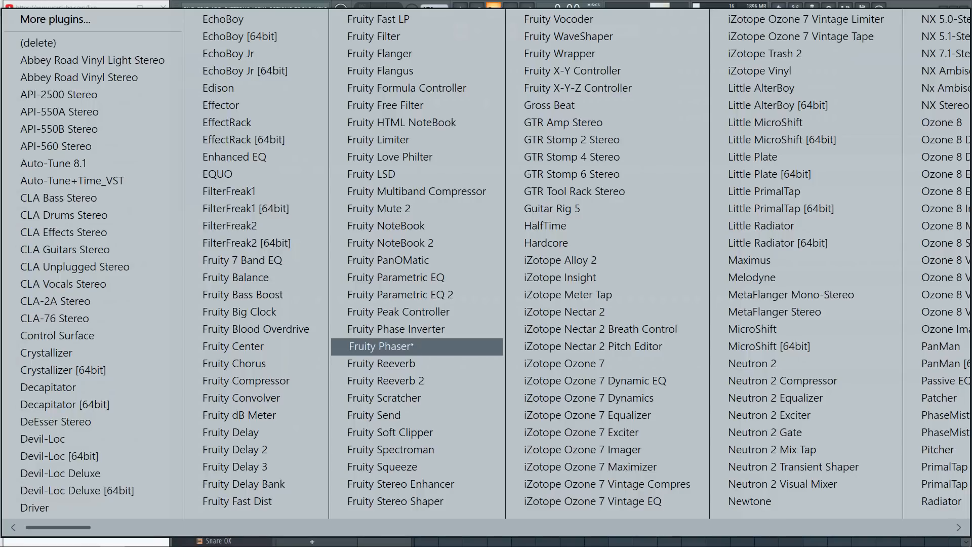
pyautogui.scroll(-3, 415, 284)
pyautogui.scroll(-1, 415, 284)
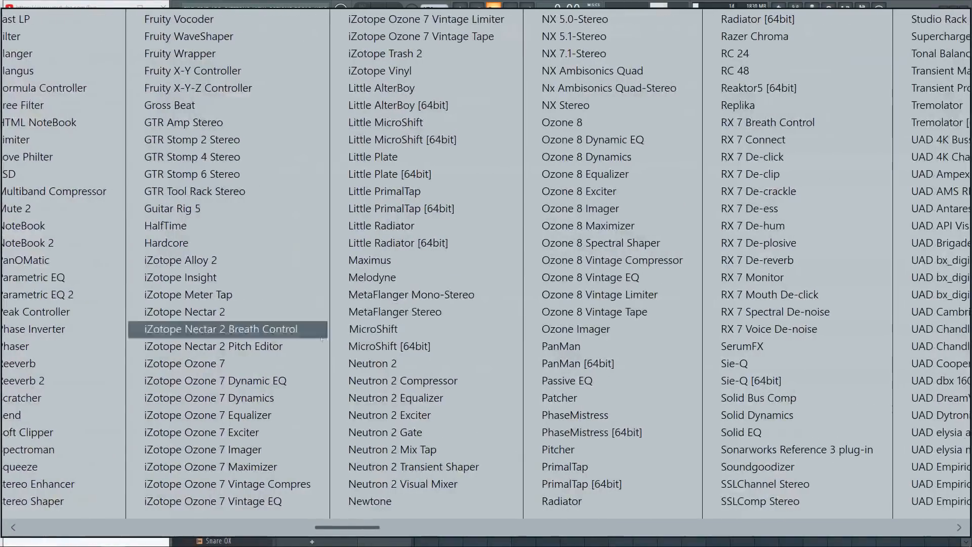
pyautogui.scroll(1, 301, 296)
pyautogui.scroll(3, 301, 296)
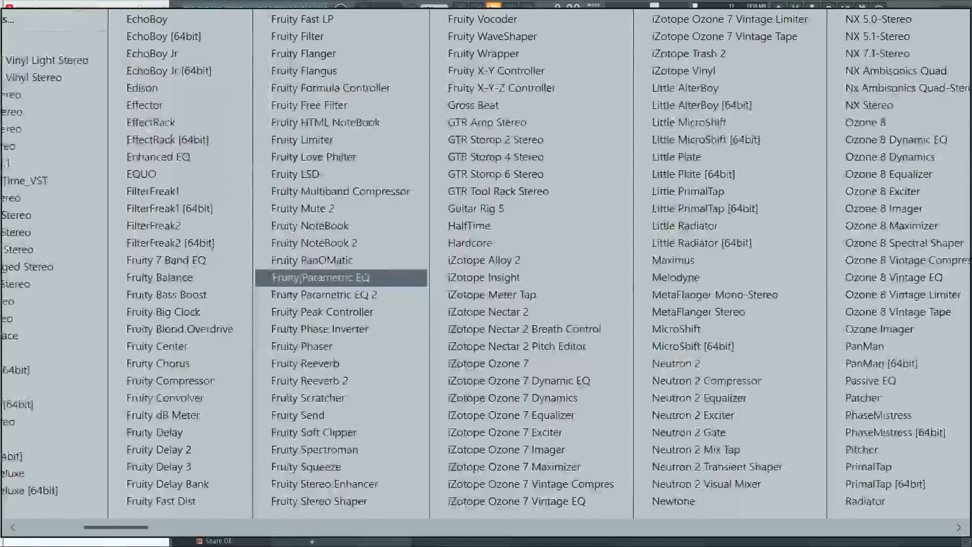
pyautogui.scroll(-2, 246, 250)
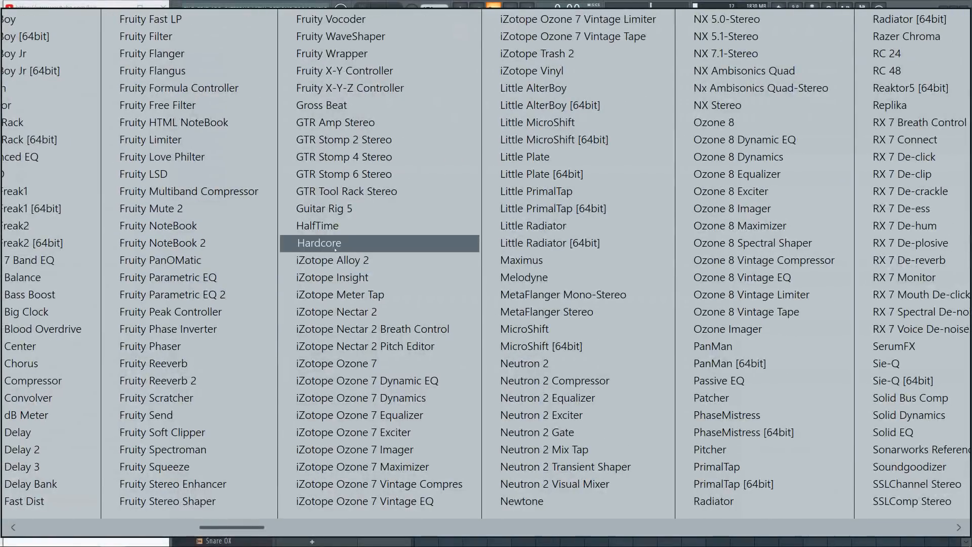
pyautogui.scroll(-1, 300, 273)
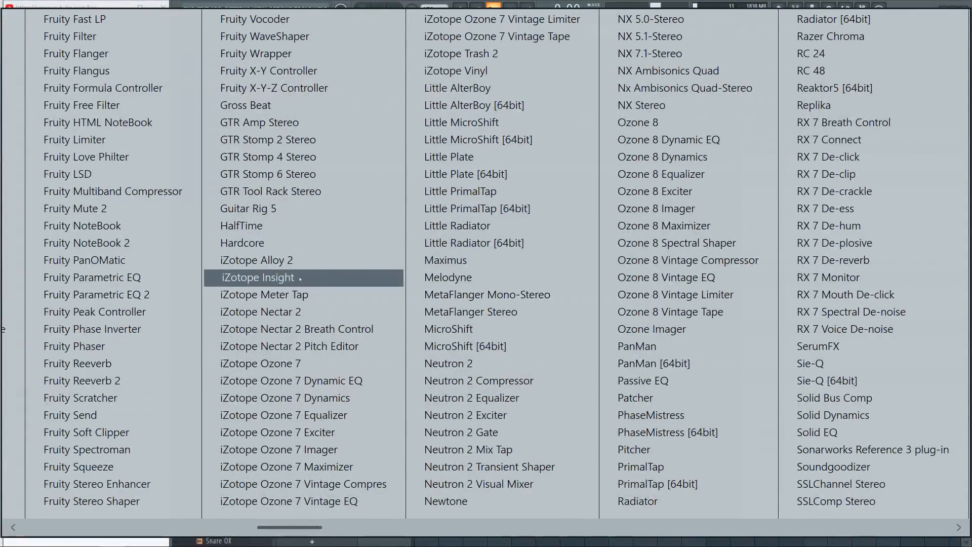
pyautogui.scroll(-9, 300, 277)
pyautogui.scroll(-2, 300, 279)
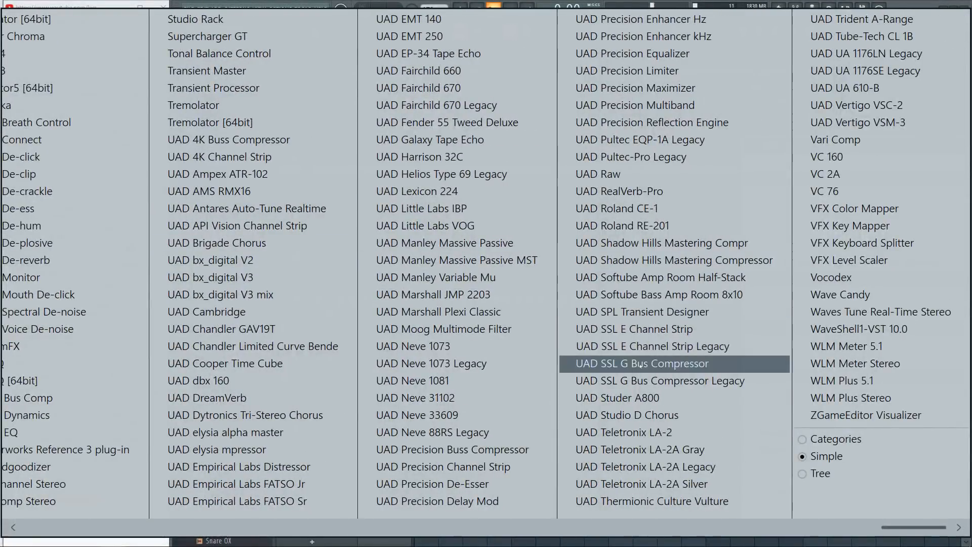
pyautogui.click(686, 74)
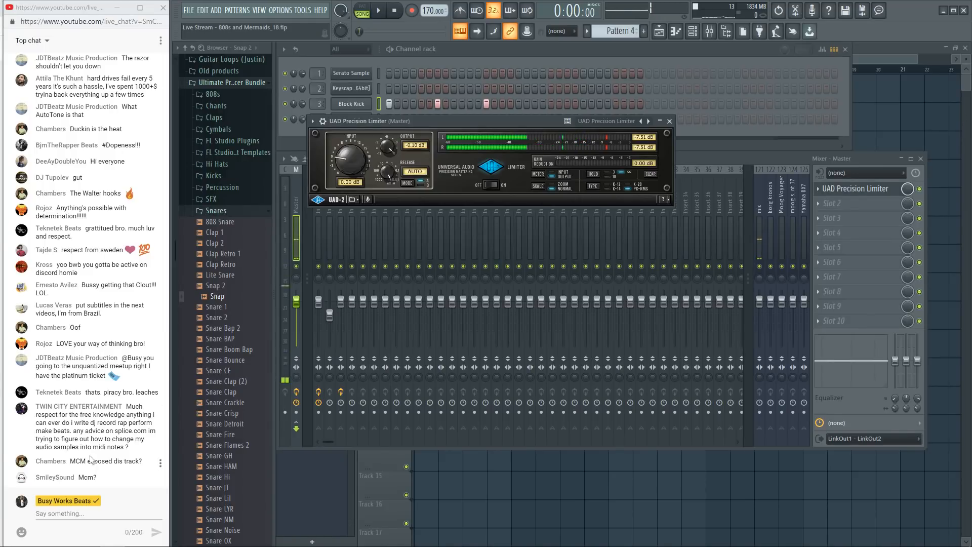
# Step: Post the reply "multi channel network" in the YouTube live chat
pyautogui.click(81, 513)
pyautogui.write('multi chan')
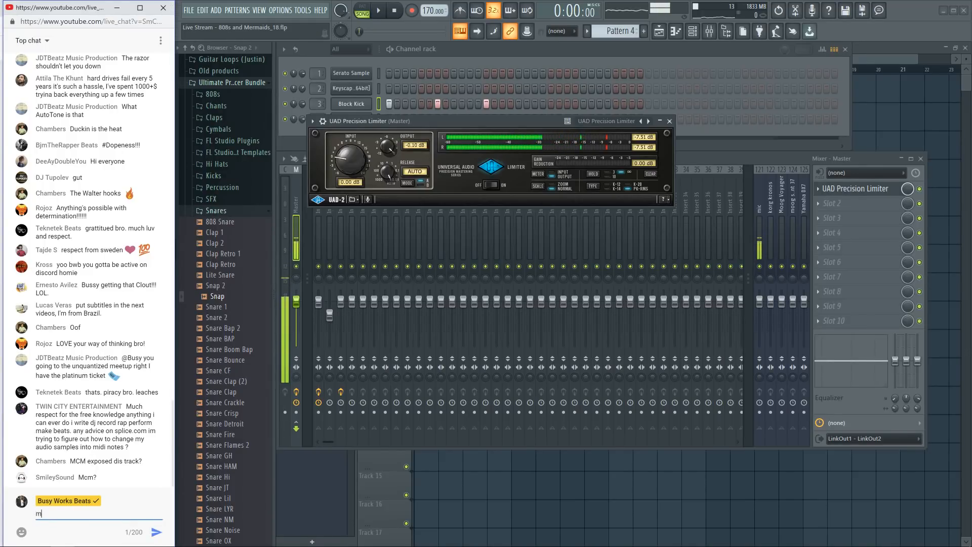
pyautogui.write('network')
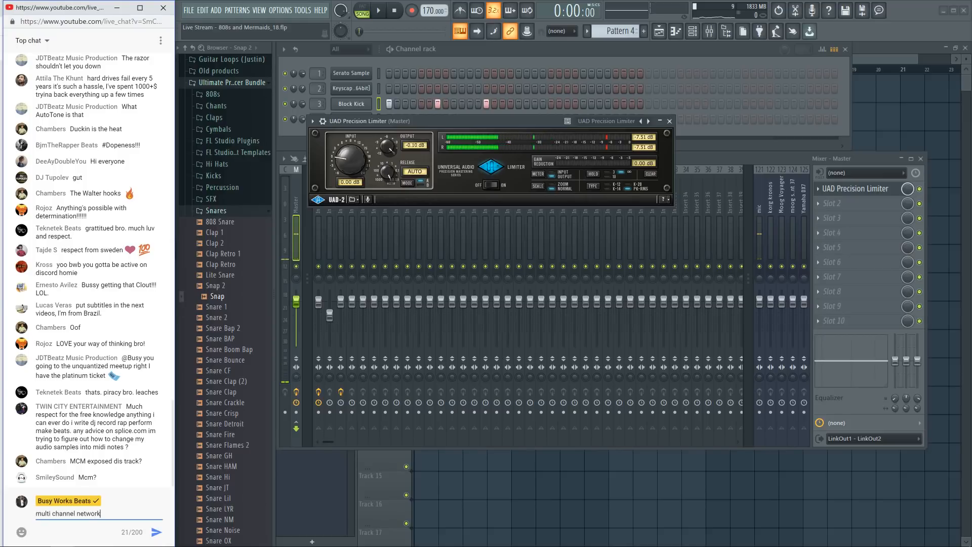
pyautogui.press('Return')
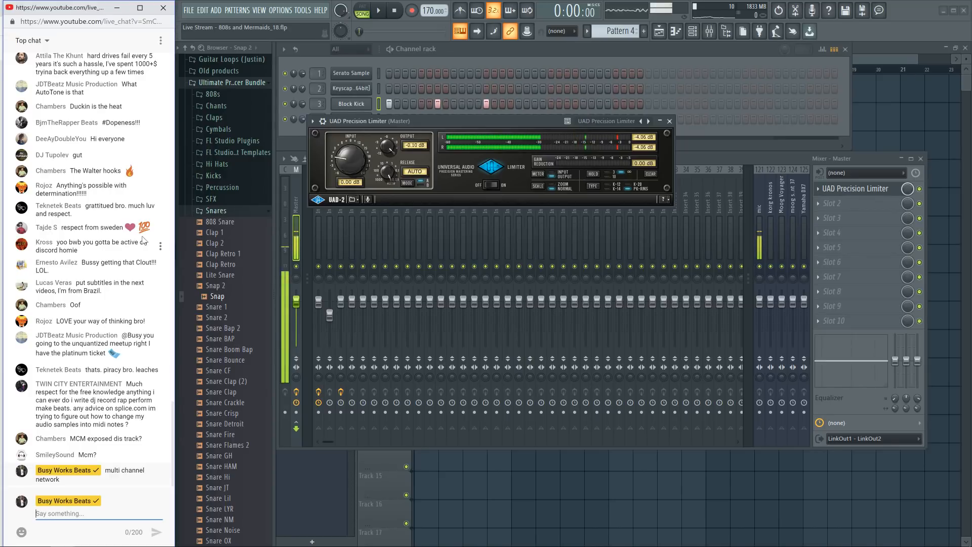
# Step: Set the master limiter's output to -1.42 dB, close its window and audition the song
pyautogui.moveTo(390, 147); pyautogui.dragTo(390, 158)
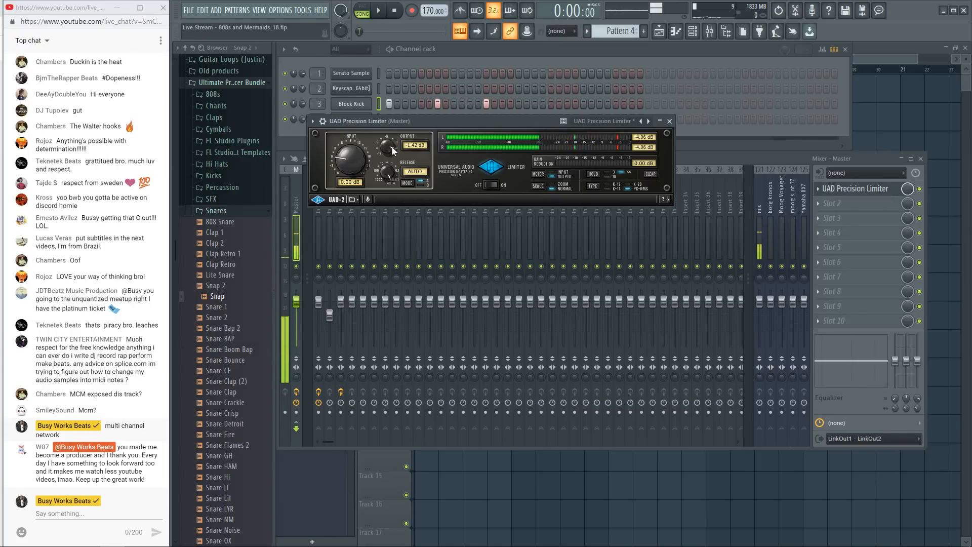
pyautogui.press('space')
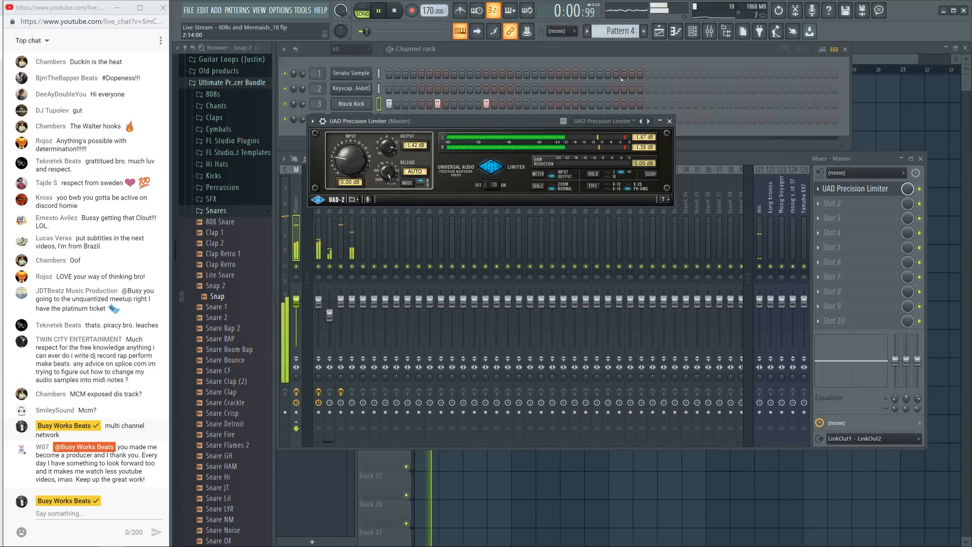
pyautogui.click(671, 121)
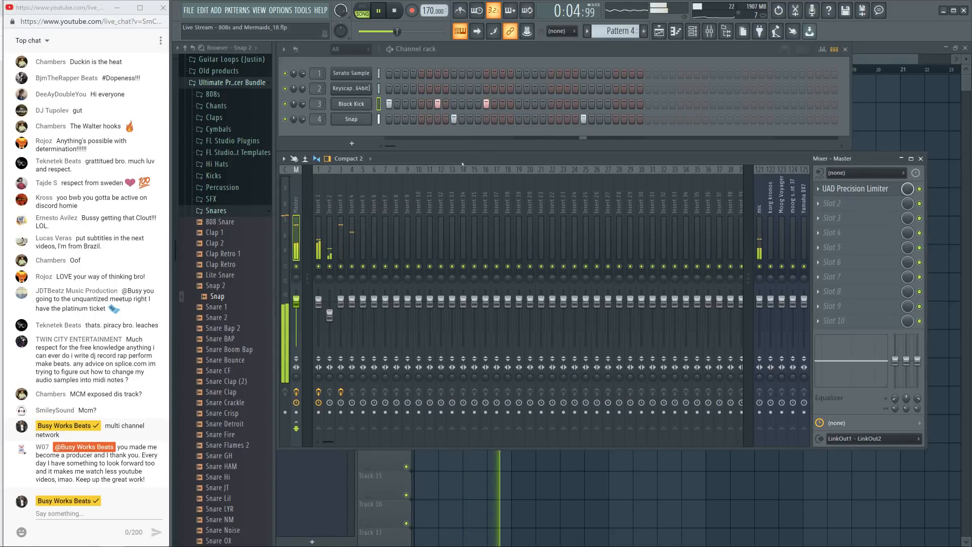
pyautogui.press('space')
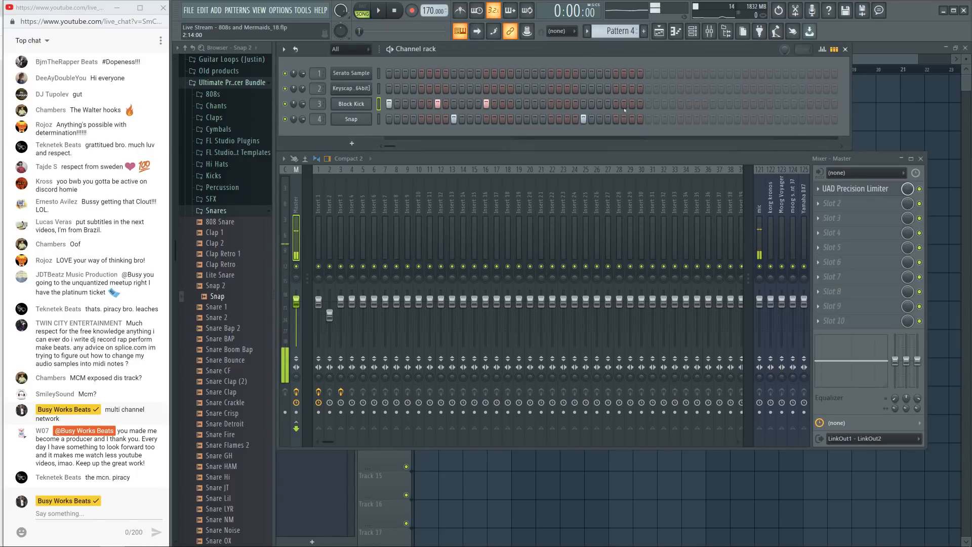
# Step: Show the playlist and listen to the opening of the arrangement twice
pyautogui.press('F5')
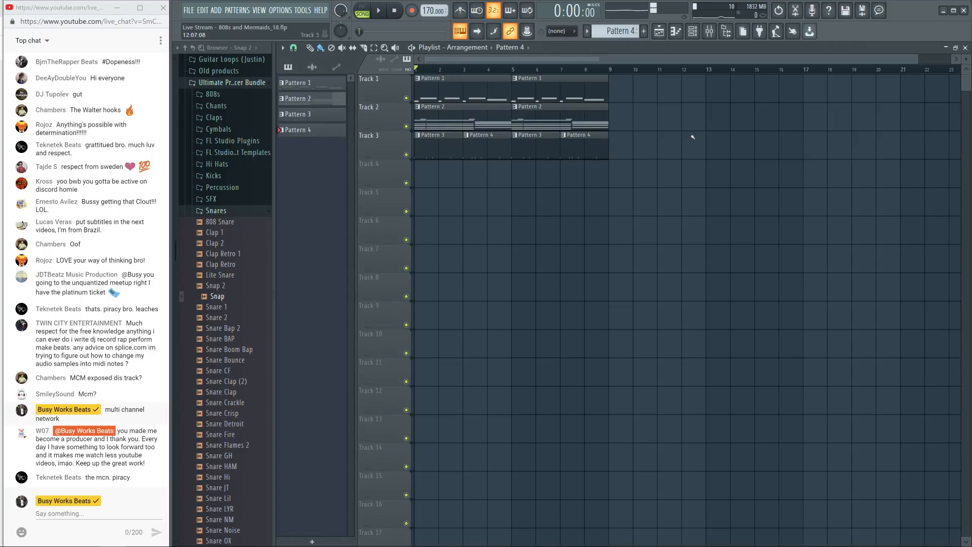
pyautogui.press('space')
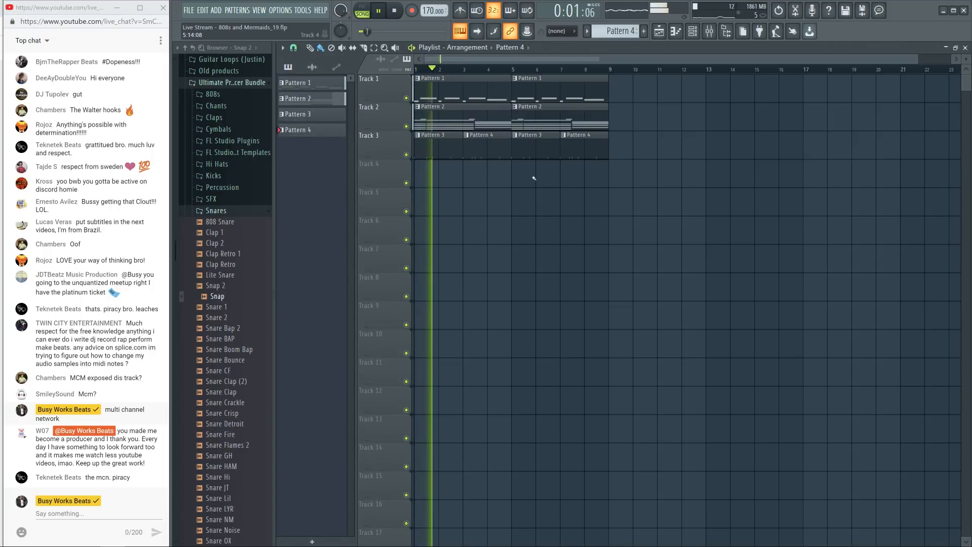
pyautogui.press('space')
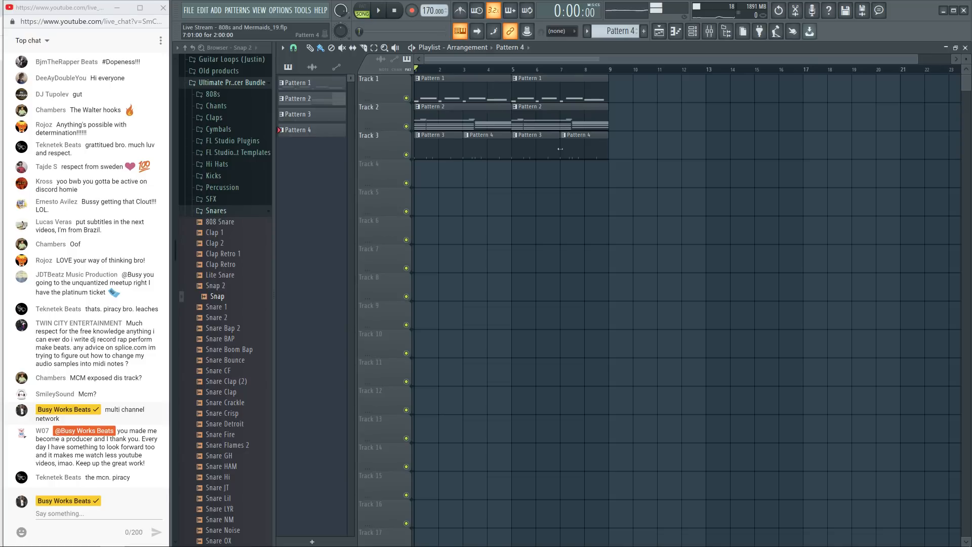
pyautogui.press('space')
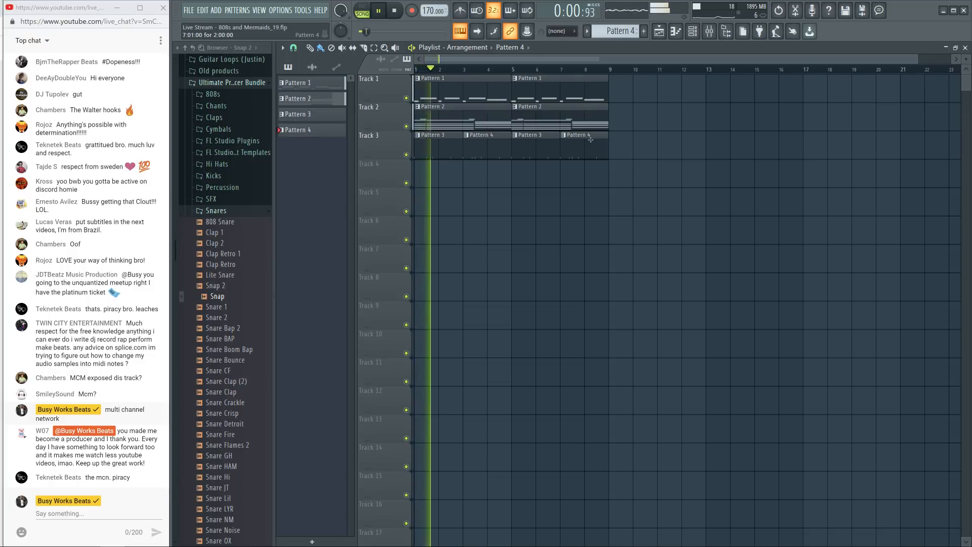
pyautogui.press('space')
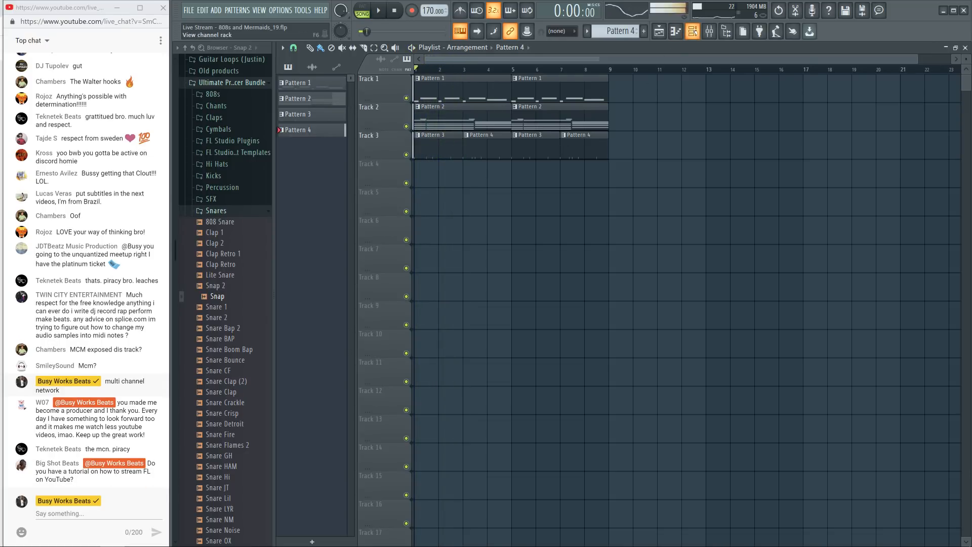
# Step: Lower the fine time shift in the Block Kick's miscellaneous channel settings
pyautogui.click(693, 31)
pyautogui.click(352, 104)
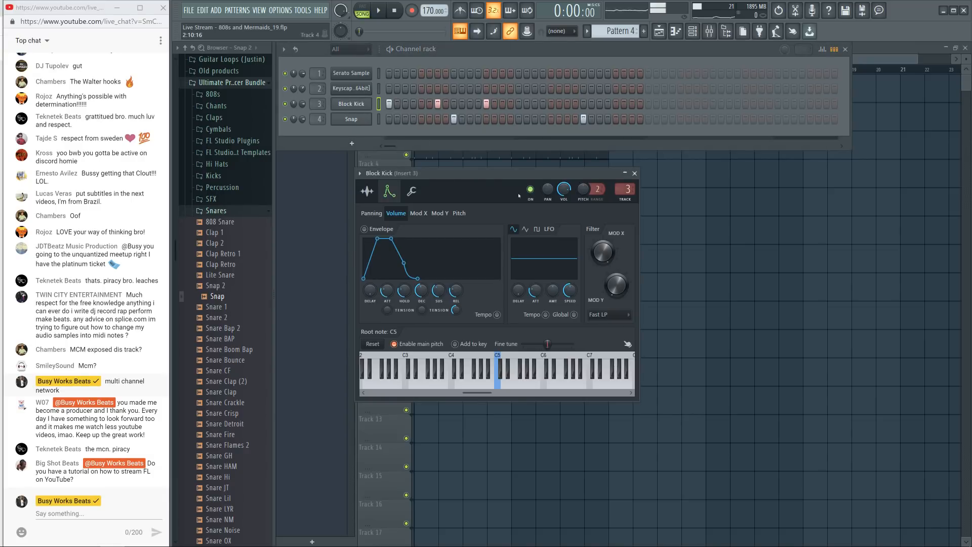
pyautogui.click(419, 191)
pyautogui.rightClick(547, 226)
pyautogui.click(582, 424)
pyautogui.moveTo(546, 226); pyautogui.dragTo(546, 237)
# Step: Play the song's opening repeatedly to check the Block Kick's new timing
pyautogui.press('space')
pyautogui.press('space')
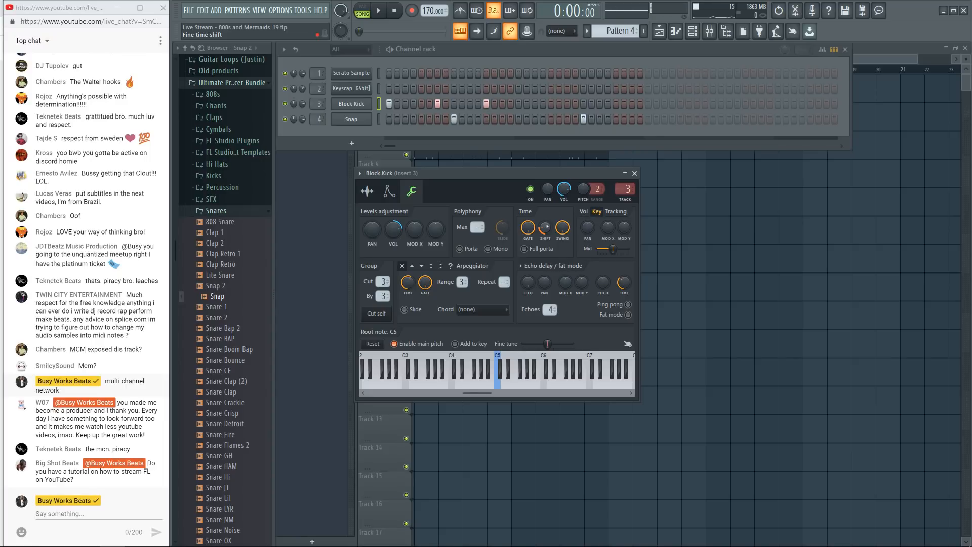
pyautogui.press('space')
pyautogui.press('space')
pyautogui.press('space')
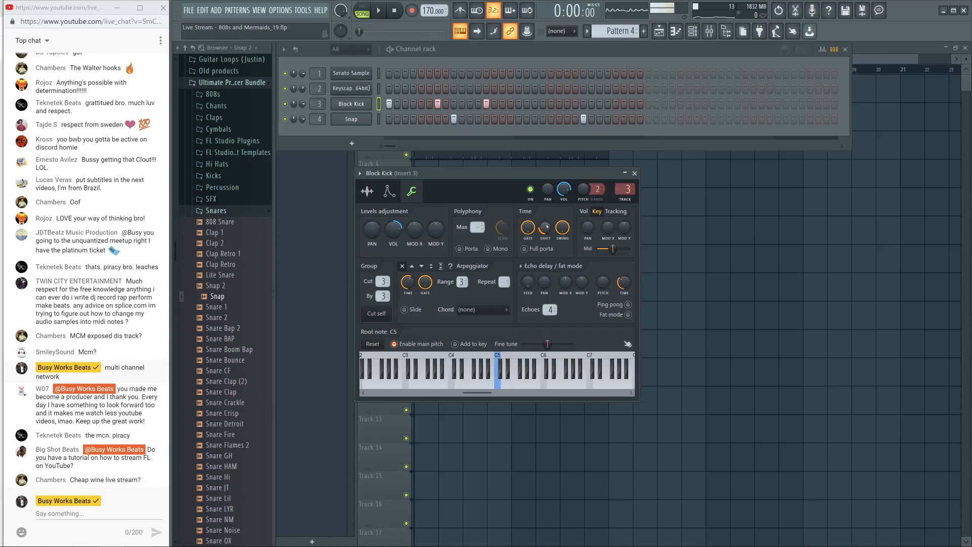
# Step: Close the Block Kick's settings, hide the channel rack to reveal the playlist, and play the arrangement again
pyautogui.click(634, 173)
pyautogui.press('F6')
pyautogui.press('space')
pyautogui.press('space')
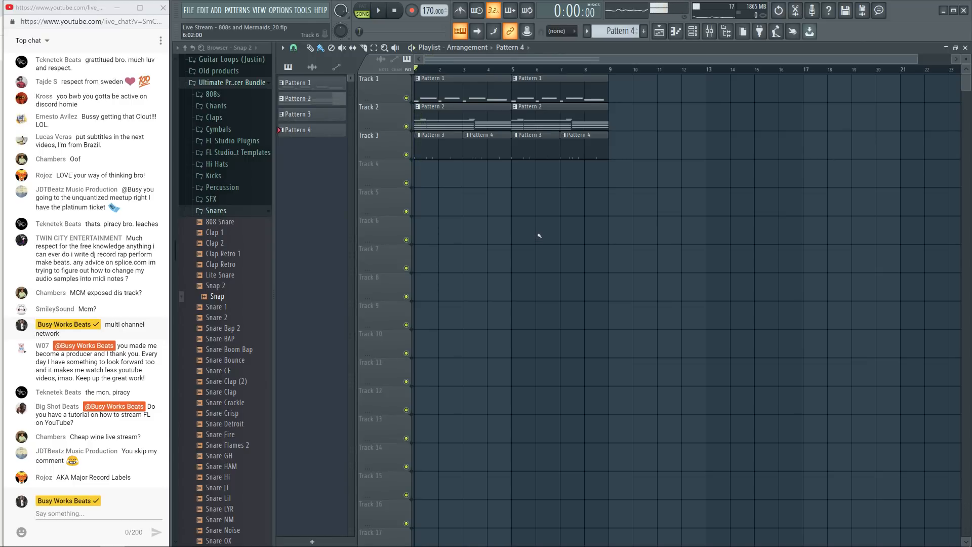
pyautogui.press('space')
# Step: Show the channel rack, replay the arrangement, and review the Snap channel's miscellaneous settings during playback
pyautogui.press('F6')
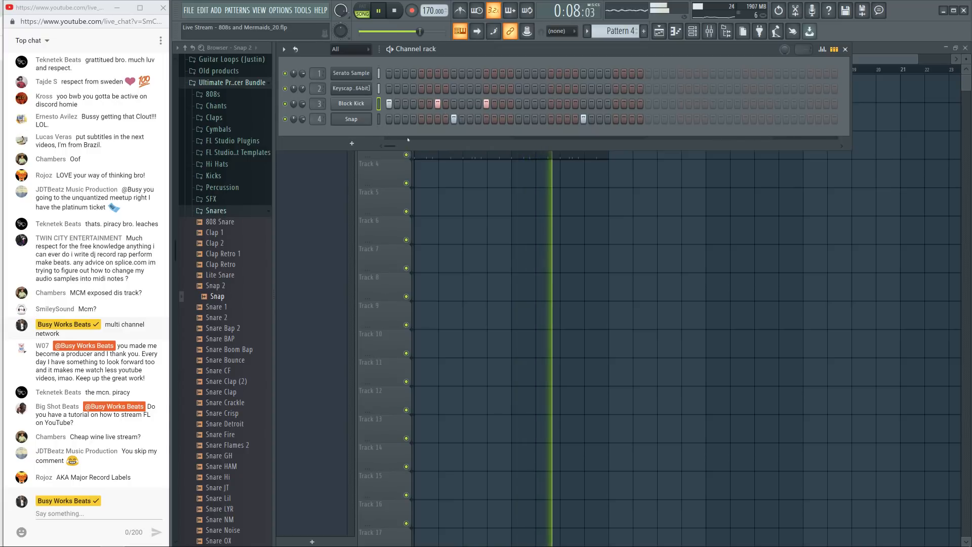
pyautogui.press('space')
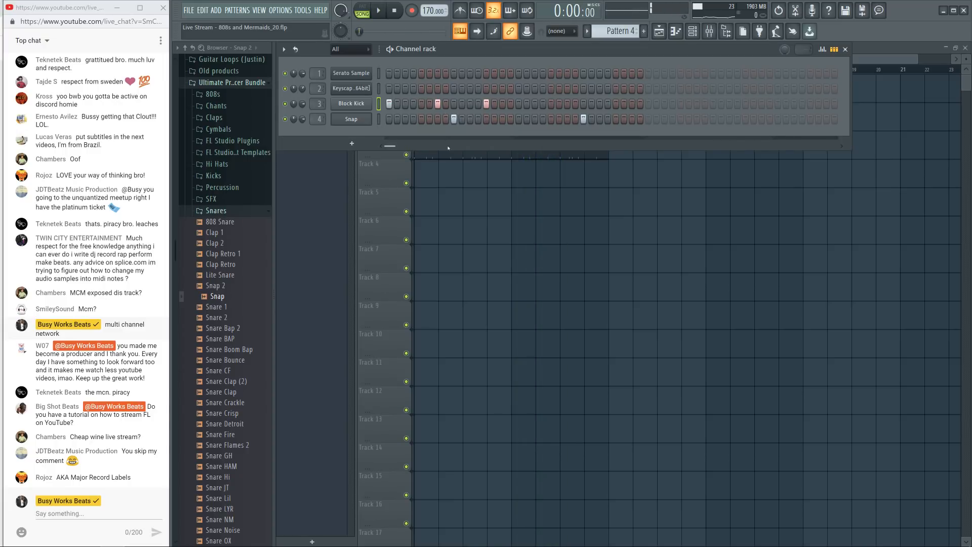
pyautogui.press('space')
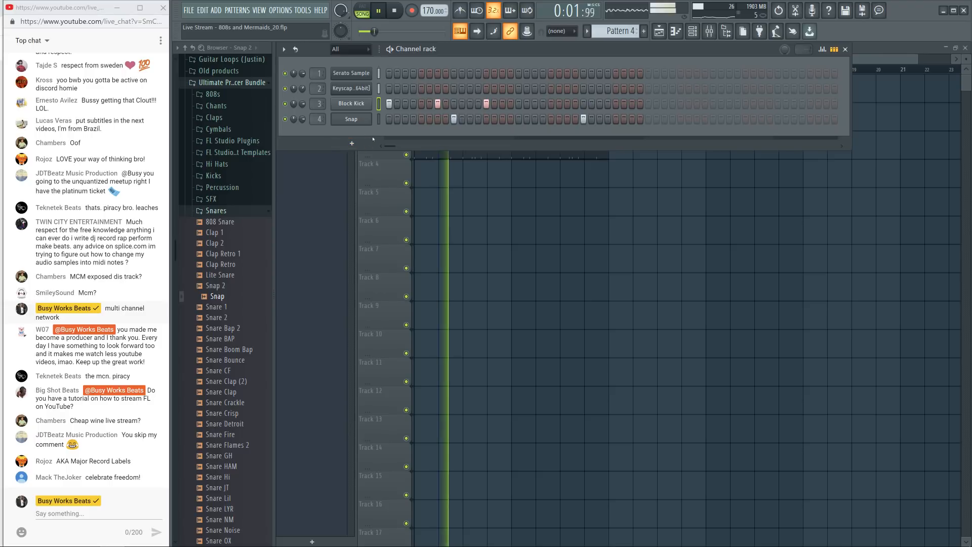
pyautogui.click(351, 119)
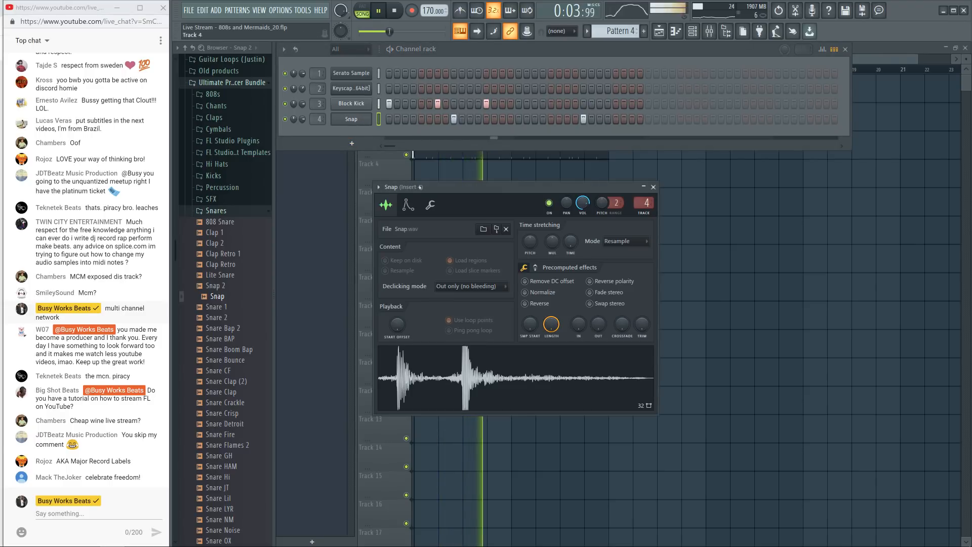
pyautogui.click(429, 204)
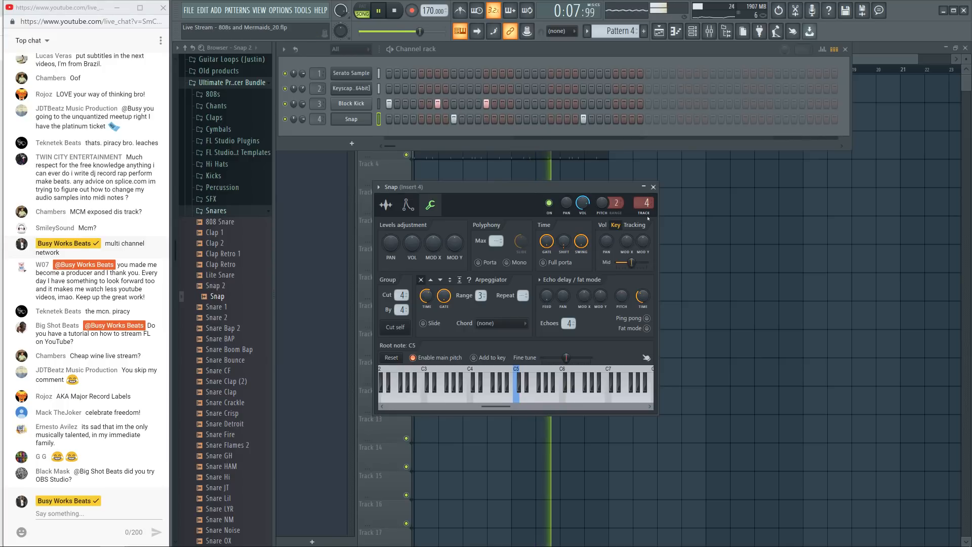
pyautogui.click(653, 187)
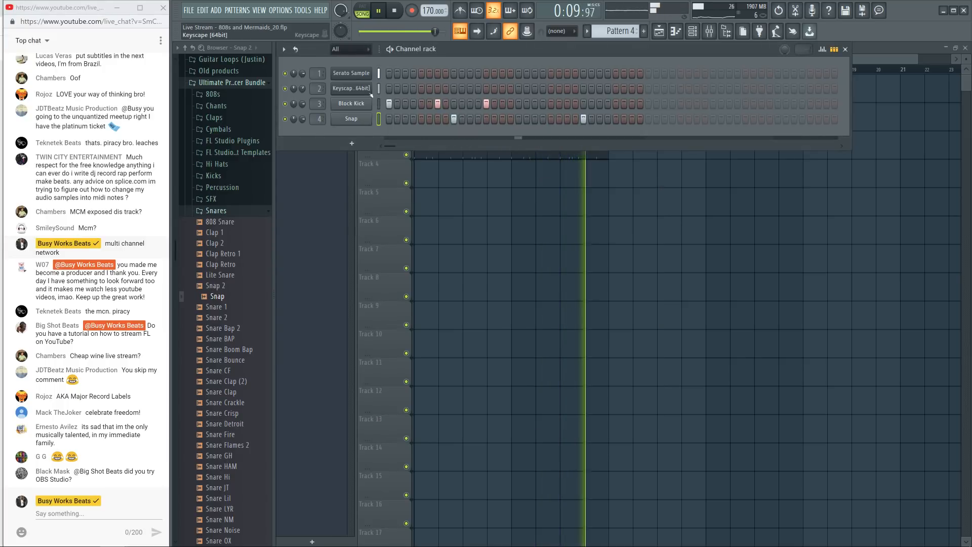
pyautogui.press('space')
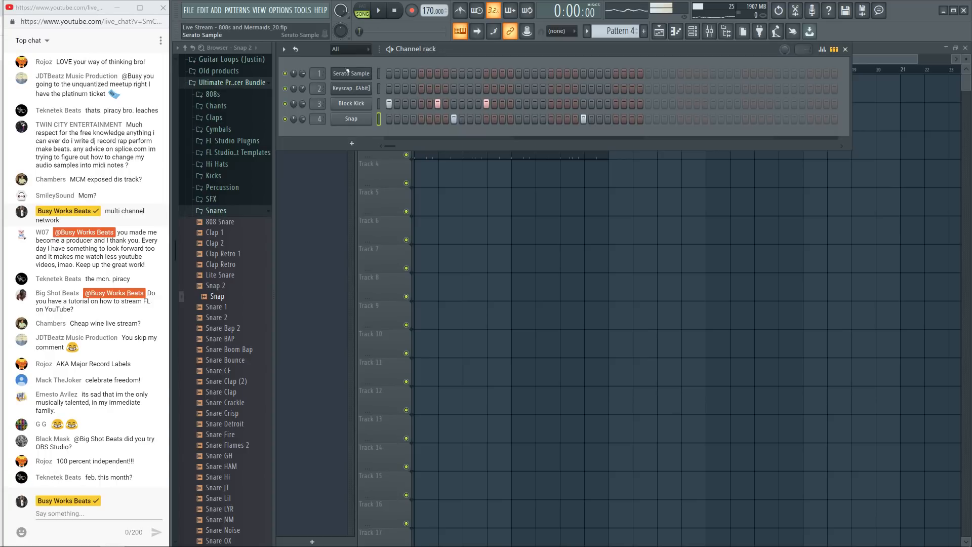
# Step: Play the arrangement with the Serato Sample's miscellaneous channel settings open, and close its window
pyautogui.click(347, 80)
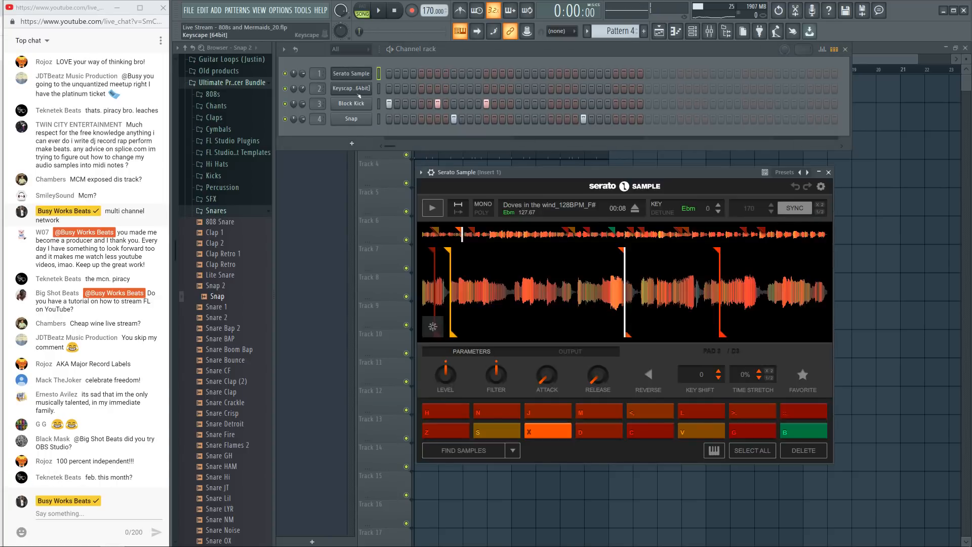
pyautogui.click(431, 173)
pyautogui.click(473, 190)
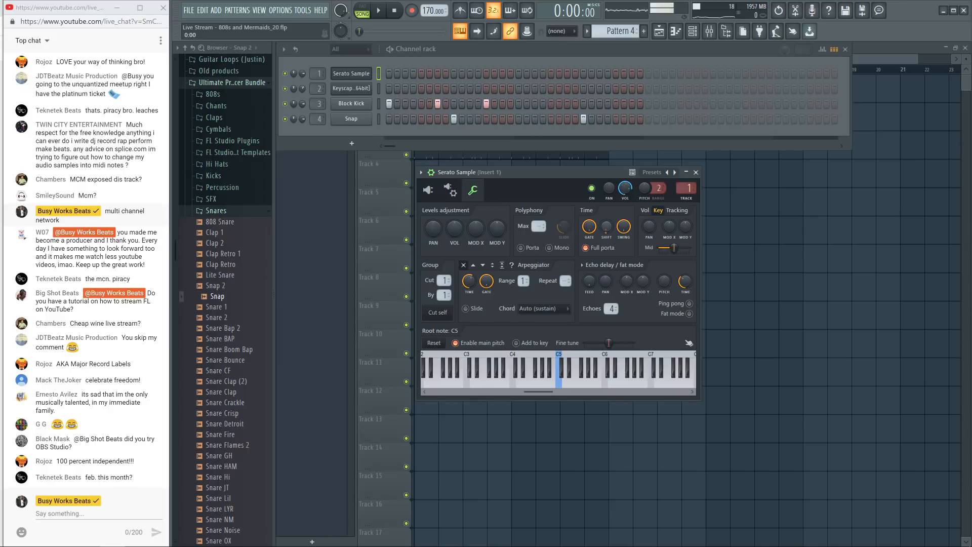
pyautogui.press('space')
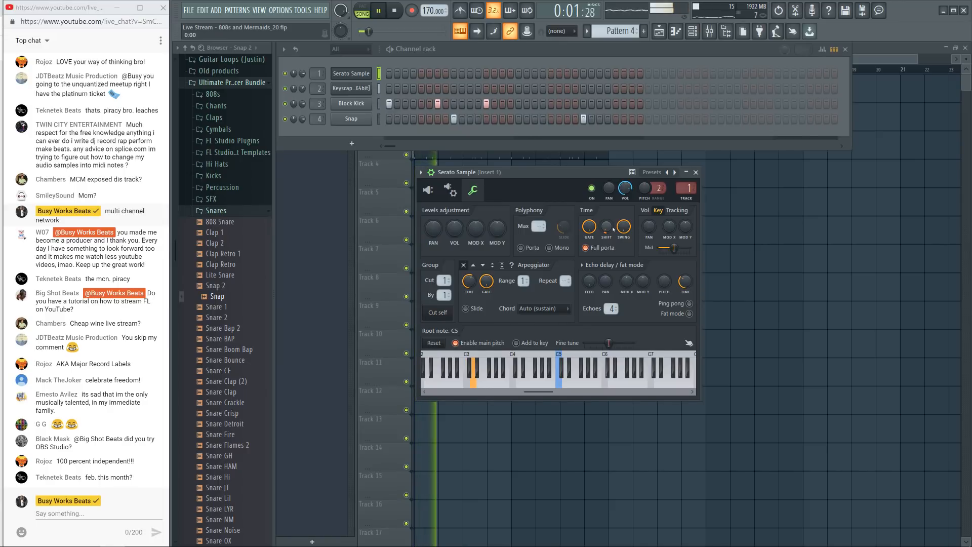
pyautogui.click(696, 172)
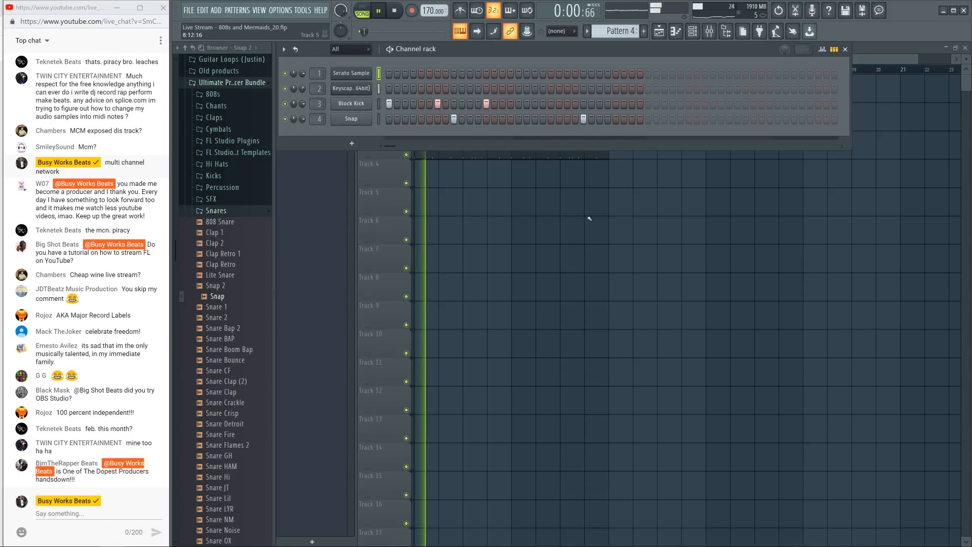
# Step: Hide the channel rack, stop playback, and duplicate all playlist clips directly after the originals to fill bars 9 to 16
pyautogui.press('F6')
pyautogui.press('space')
pyautogui.moveTo(668, 204); pyautogui.dragTo(570, 147)
pyautogui.hotkey('ctrl', 'a')
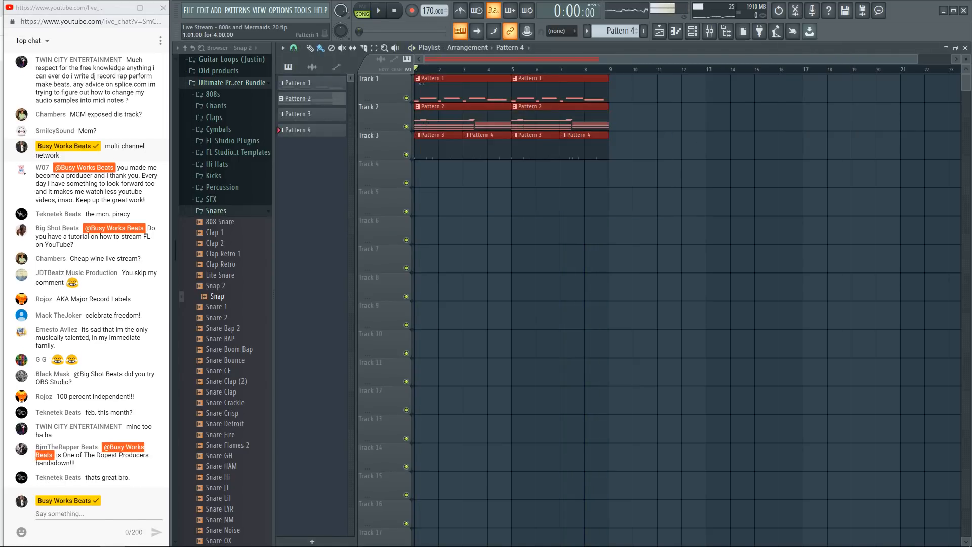
pyautogui.hotkey('ctrl', 'b')
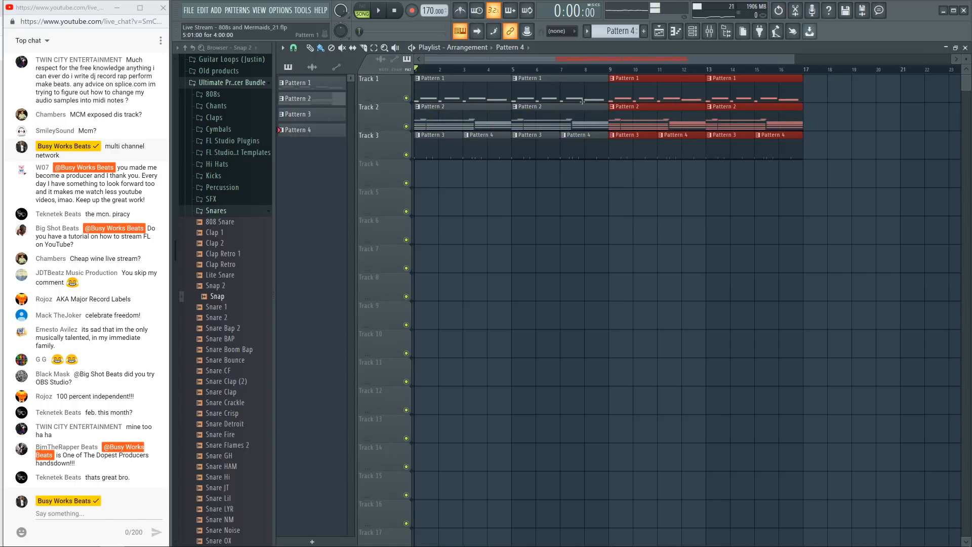
pyautogui.scroll(-2, 502, 72)
pyautogui.hotkey('ctrl', 'd')
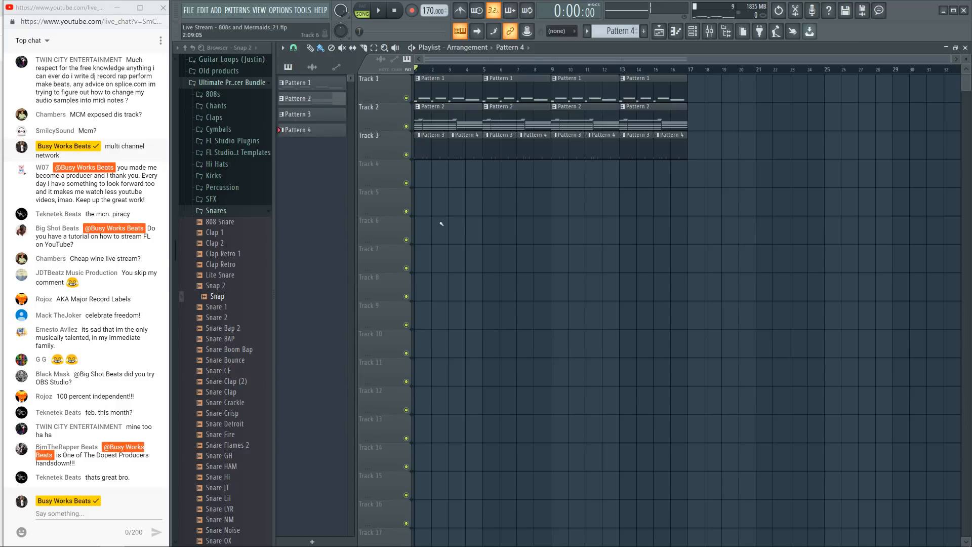
# Step: Listen to the opening of the extended arrangement twice and switch to OBS Studio
pyautogui.rightClick(411, 243)
pyautogui.rightClick(411, 243)
pyautogui.press('space')
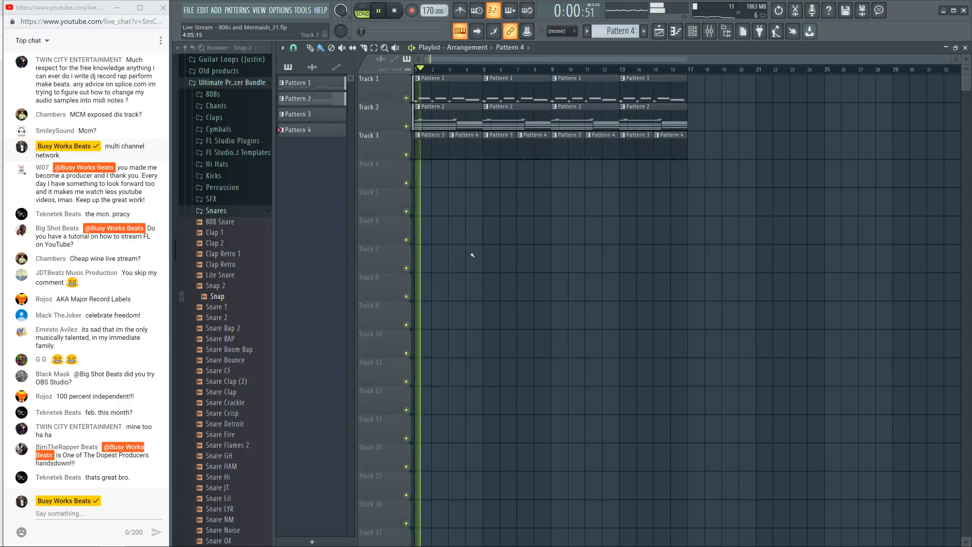
pyautogui.press('space')
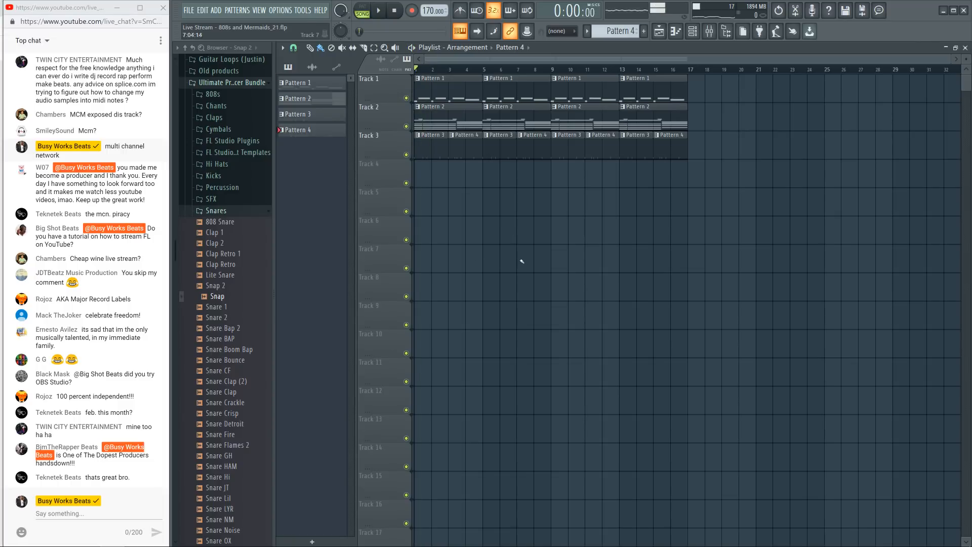
pyautogui.press('space')
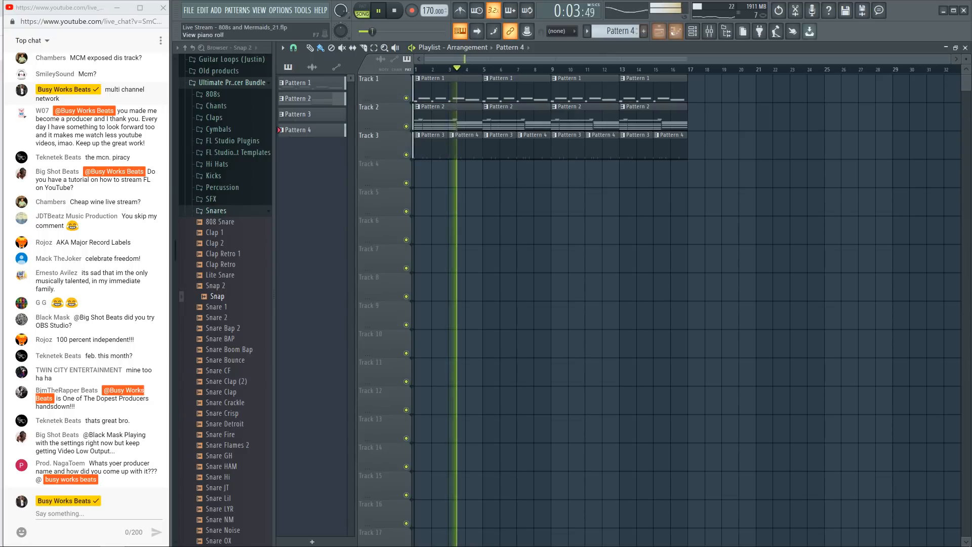
pyautogui.press('space')
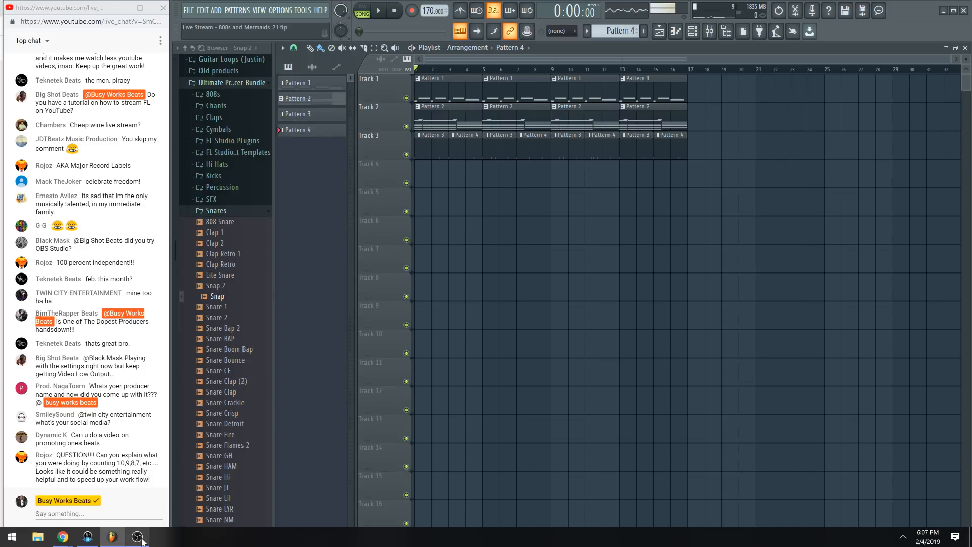
pyautogui.click(139, 537)
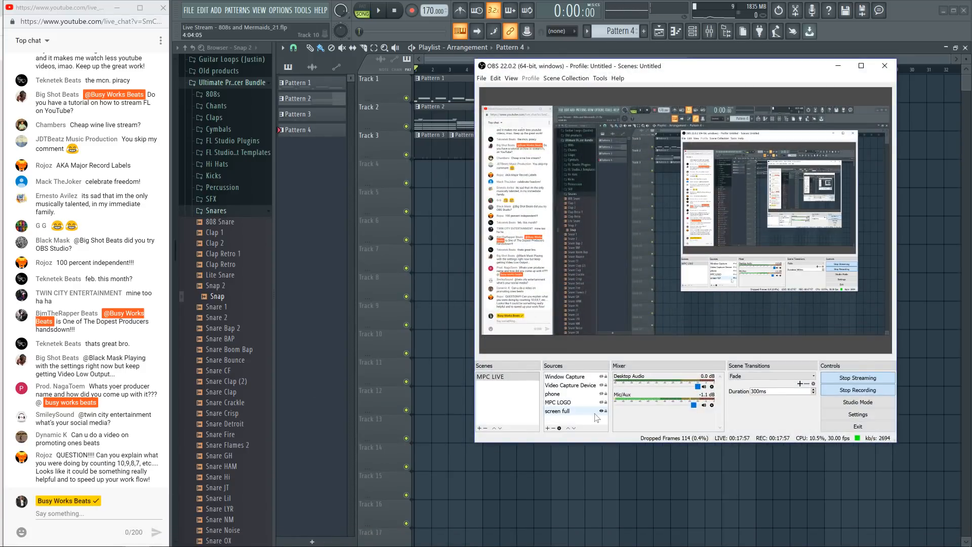
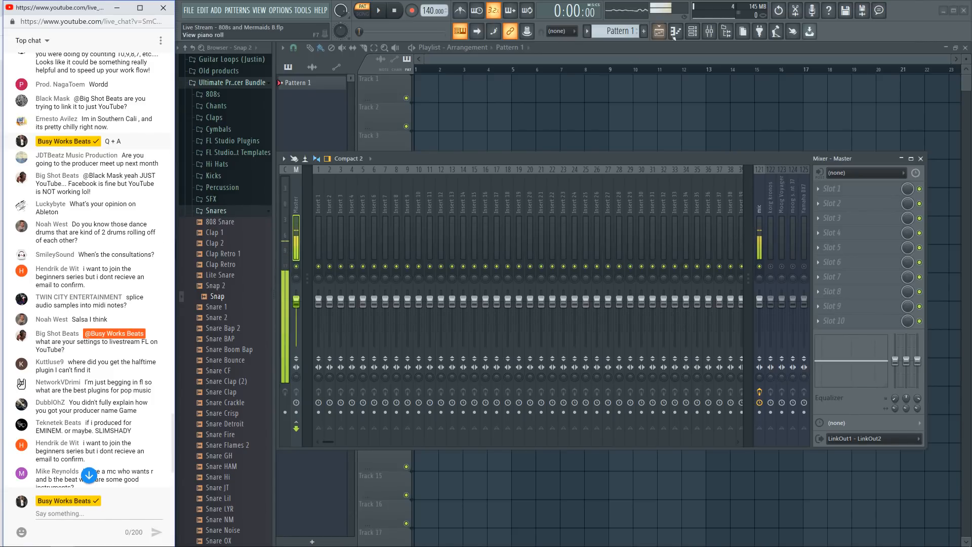
# Step: Show the channel rack and place five trial steps on the Sampler channel
pyautogui.click(693, 30)
pyautogui.click(388, 73)
pyautogui.click(421, 73)
pyautogui.click(429, 73)
pyautogui.click(453, 73)
pyautogui.click(462, 73)
# Step: Clear every trial step from the Sampler channel
pyautogui.rightClick(462, 73)
pyautogui.rightClick(454, 73)
pyautogui.rightClick(429, 73)
pyautogui.rightClick(421, 74)
pyautogui.rightClick(389, 73)
pyautogui.moveTo(405, 74); pyautogui.dragTo(382, 79)
pyautogui.rightClick(405, 74)
pyautogui.rightClick(397, 74)
pyautogui.rightClick(388, 75)
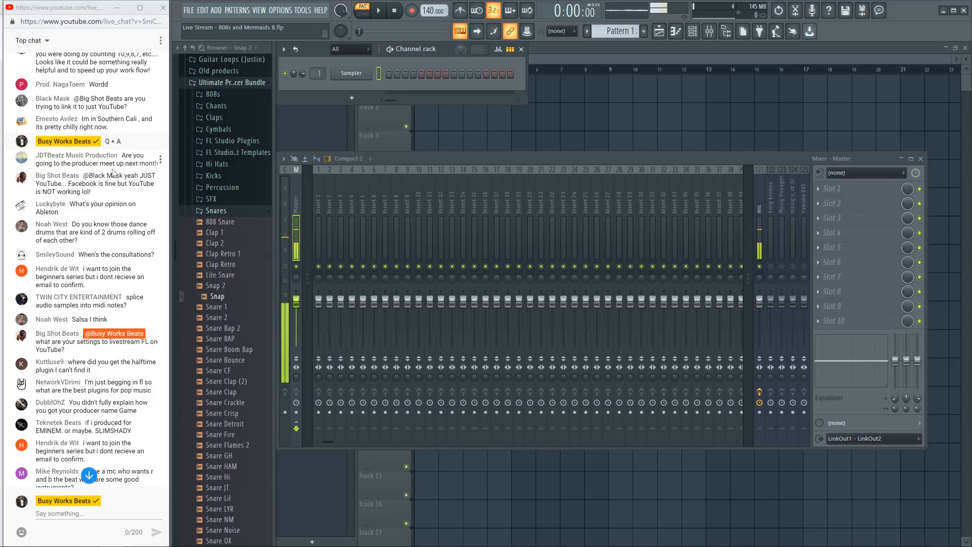
# Step: Bring the playlist to the front, mute and unmute Track 2, and return to the mixer
pyautogui.click(699, 202)
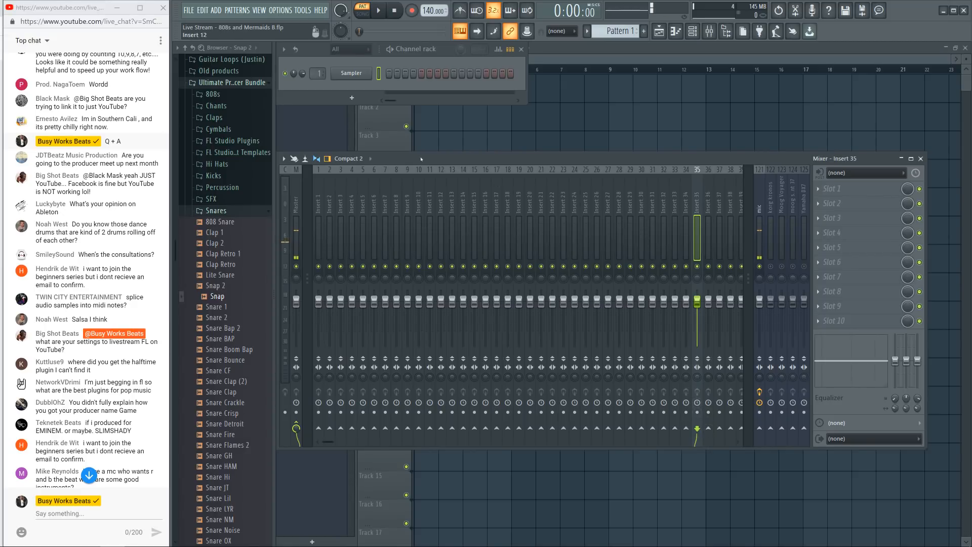
pyautogui.click(382, 121)
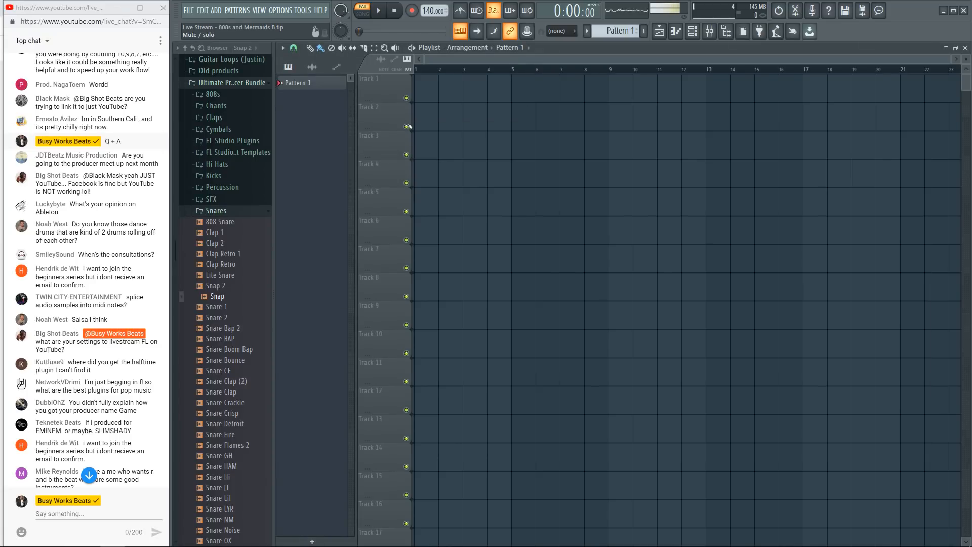
pyautogui.click(406, 126)
pyautogui.click(406, 126)
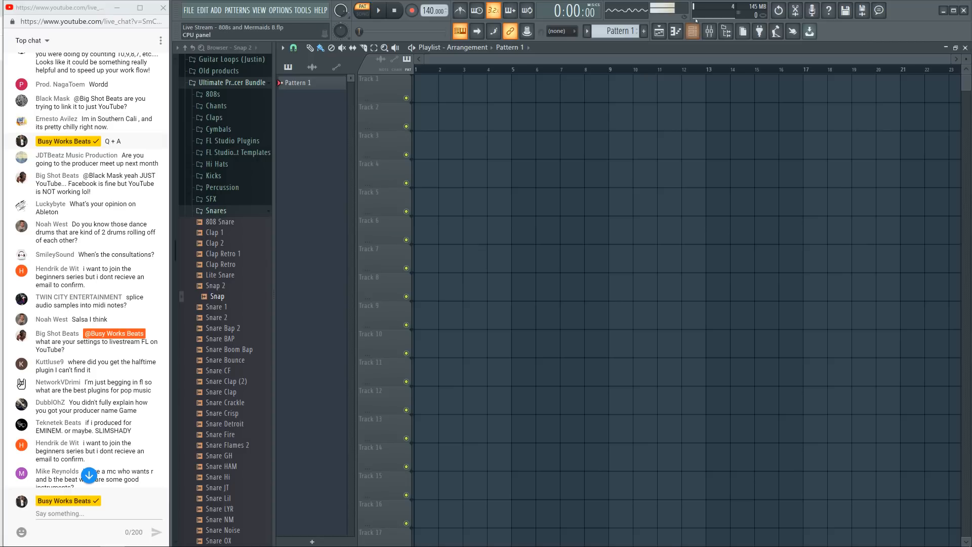
pyautogui.click(709, 32)
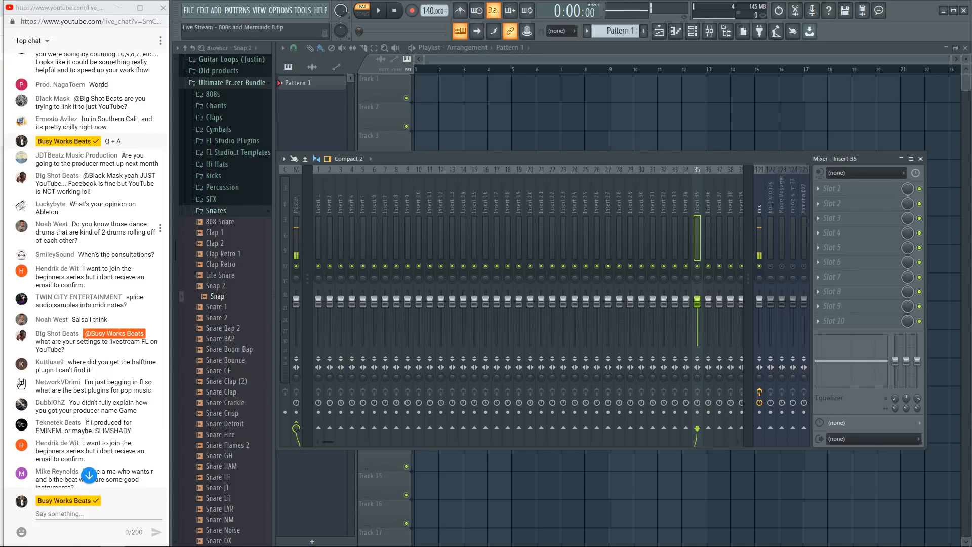
# Step: Scroll through the live chat to read the viewers' unanswered questions
pyautogui.click(98, 240)
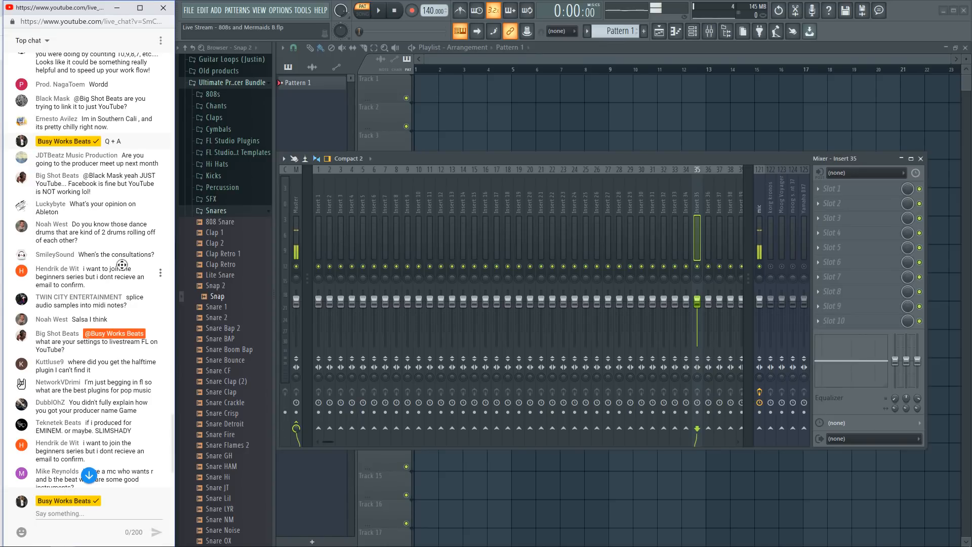
pyautogui.scroll(-10, 122, 274)
pyautogui.scroll(5, 88, 268)
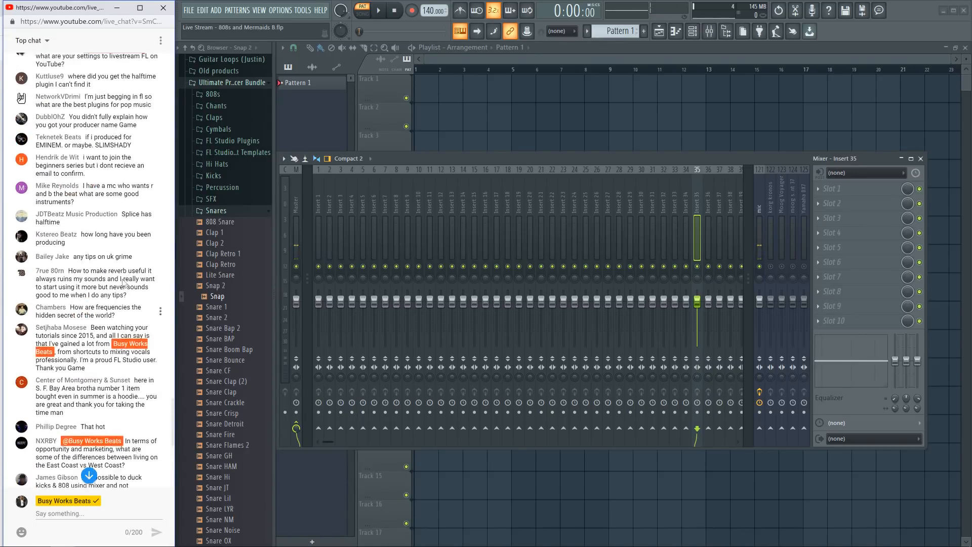
pyautogui.scroll(2, 125, 283)
pyautogui.scroll(-1, 125, 271)
pyautogui.moveTo(116, 222); pyautogui.dragTo(100, 222)
pyautogui.click(101, 222)
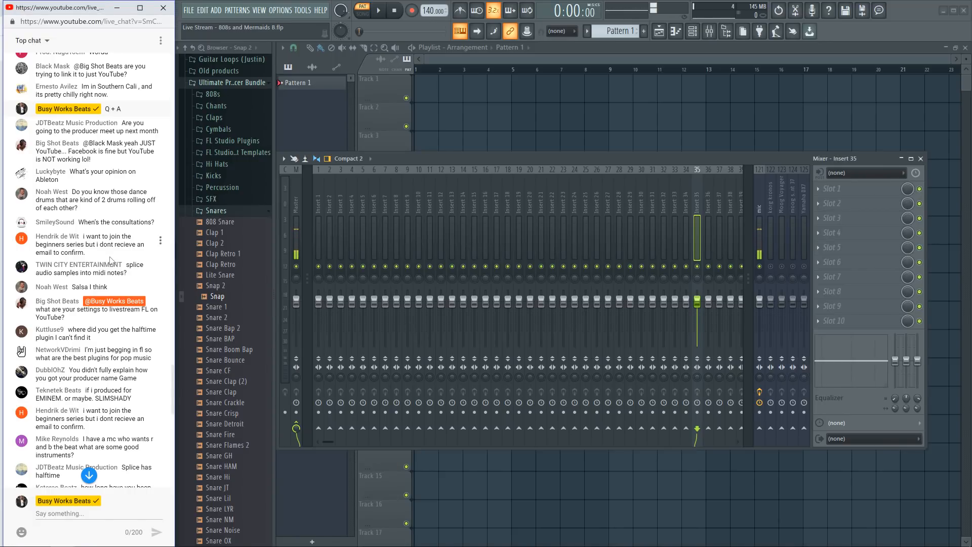
# Step: Highlight the chat messages about joining the beginners series and splicing audio samples into MIDI notes while reading them
pyautogui.moveTo(104, 245)
pyautogui.mouseDown()
pyautogui.moveTo(84, 245)
pyautogui.moveTo(86, 253)
pyautogui.moveTo(86, 237)
pyautogui.mouseUp()
pyautogui.click(83, 237)
pyautogui.moveTo(108, 256); pyautogui.dragTo(83, 236)
pyautogui.click(101, 258)
pyautogui.click(94, 254)
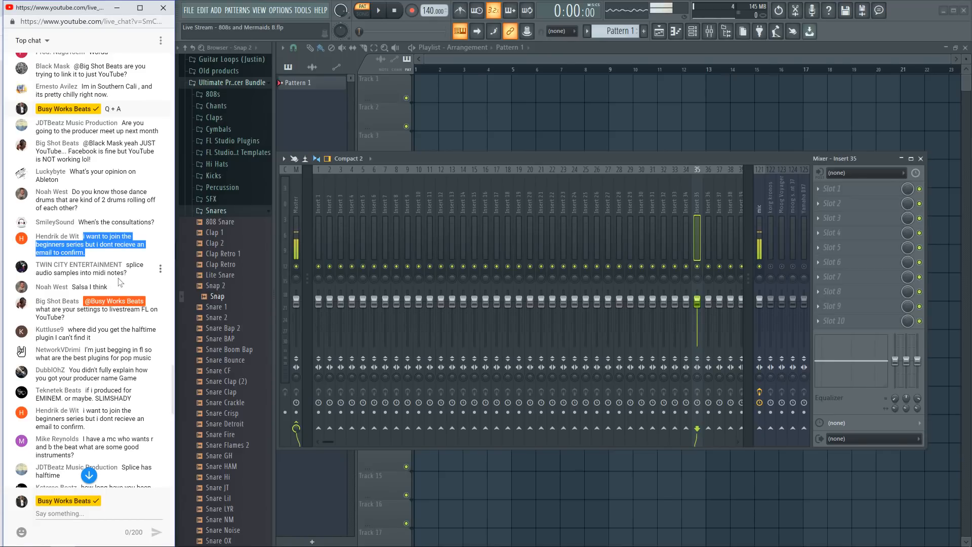
pyautogui.click(88, 256)
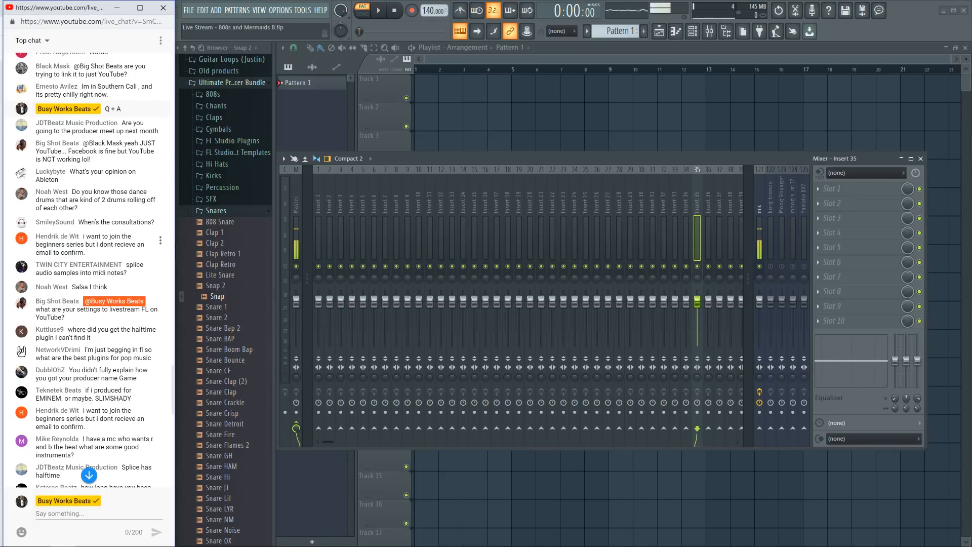
pyautogui.tripleClick(87, 256)
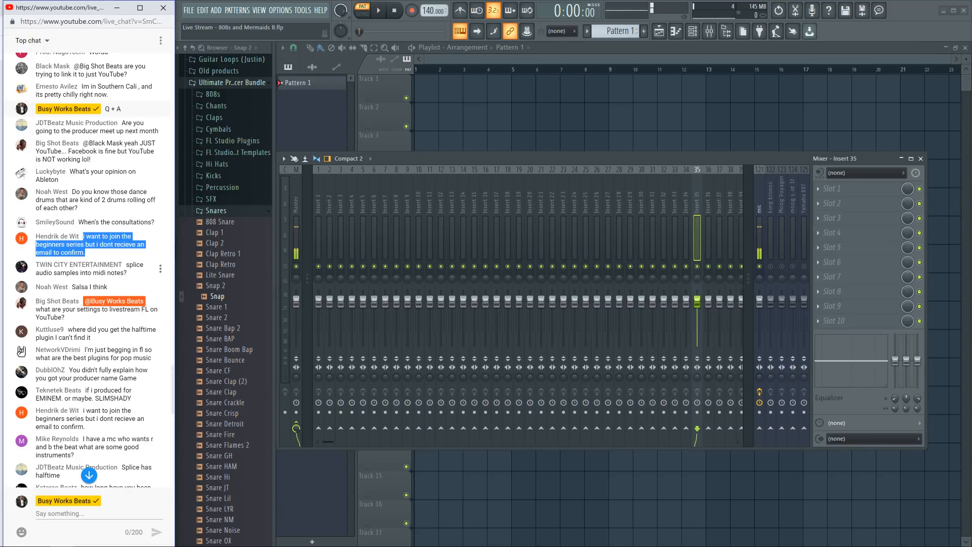
pyautogui.moveTo(134, 274); pyautogui.dragTo(127, 264)
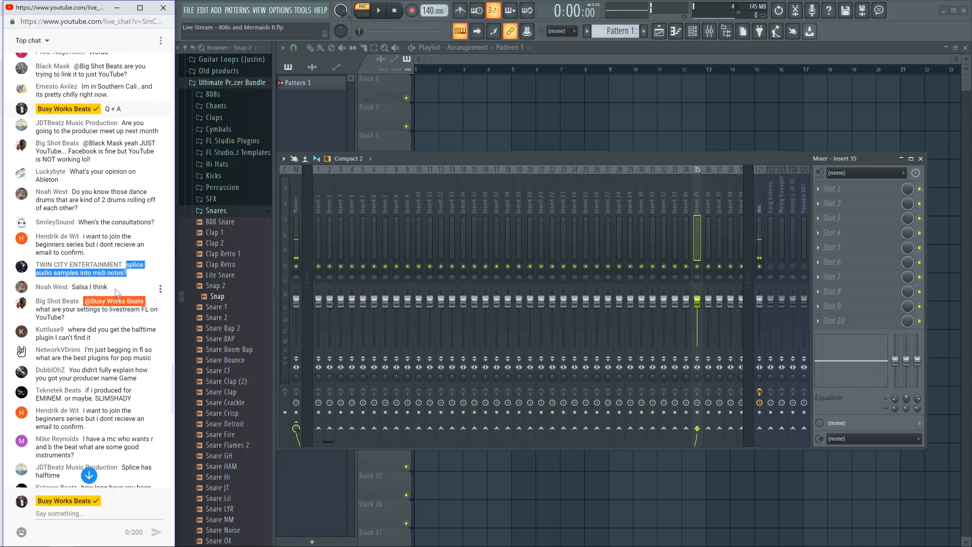
# Step: Find Diamonds_107bpm_Ebm in the RnB folder of the CashGotHeat loops and open it in the audio editor
pyautogui.scroll(5, 225, 198)
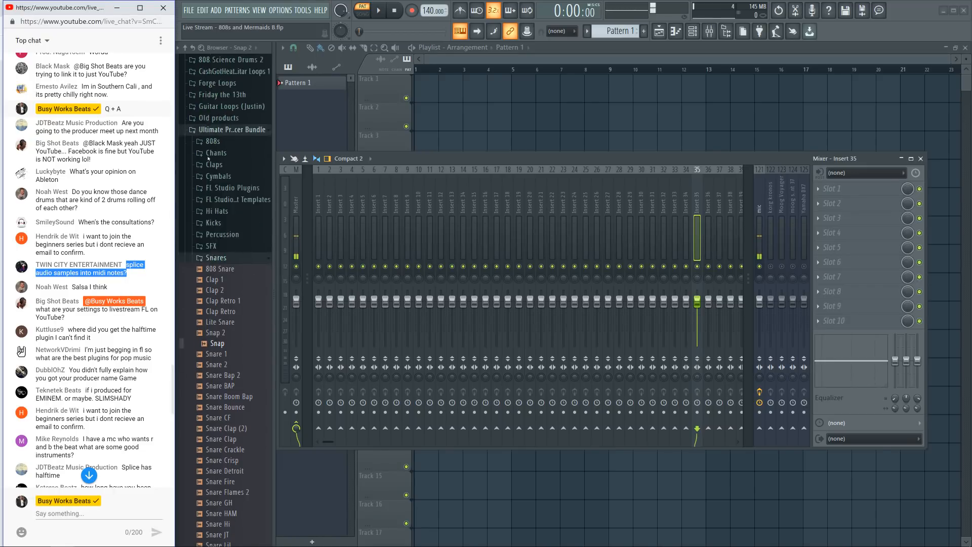
pyautogui.click(247, 215)
pyautogui.scroll(2, 248, 215)
pyautogui.click(238, 294)
pyautogui.click(235, 306)
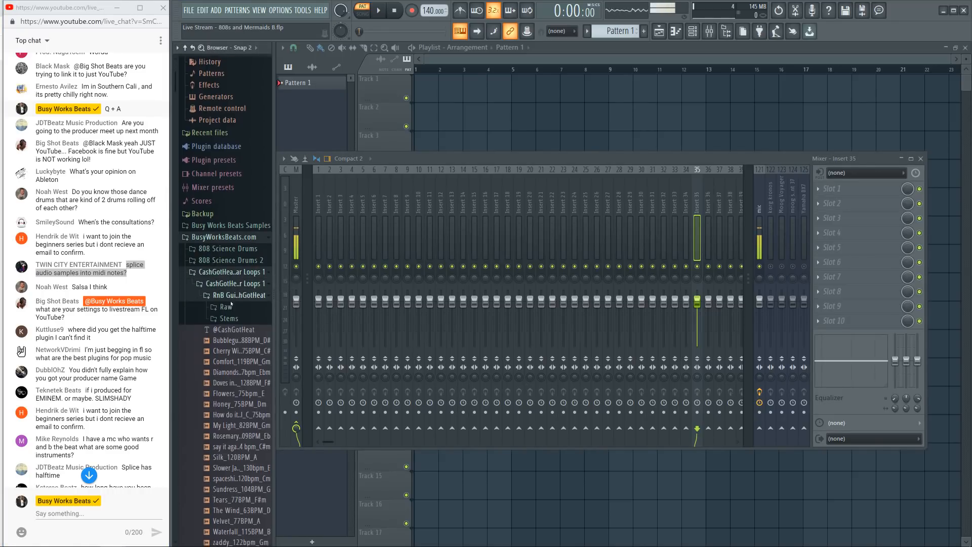
pyautogui.click(248, 373)
pyautogui.rightClick(248, 373)
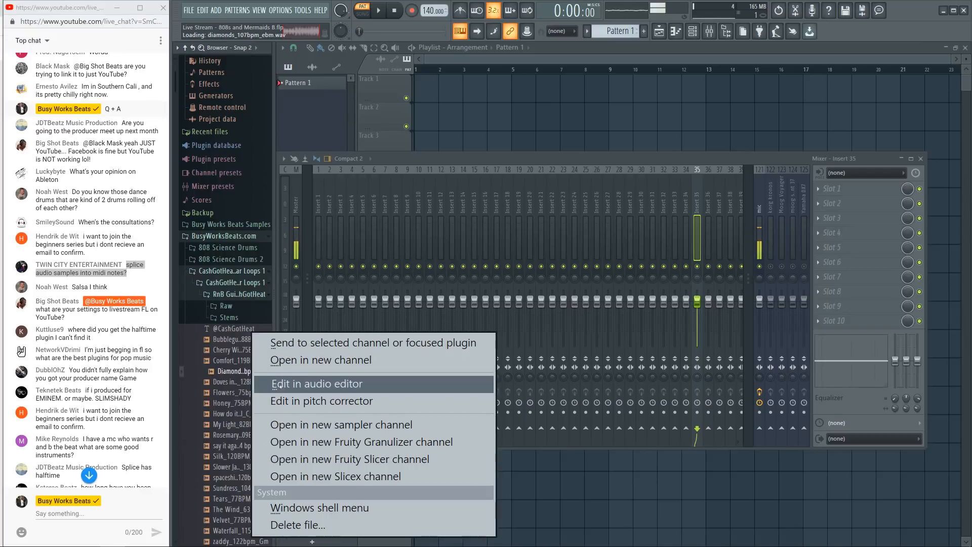
pyautogui.click(281, 383)
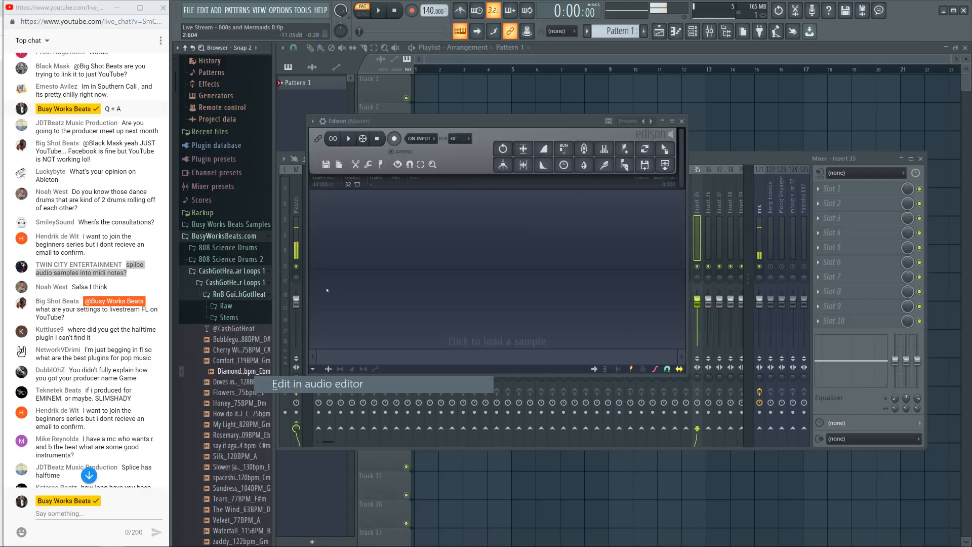
# Step: Convert the Diamonds_107bpm_Ebm audio to a score, dump it to the piano roll and look over the notes
pyautogui.rightClick(425, 253)
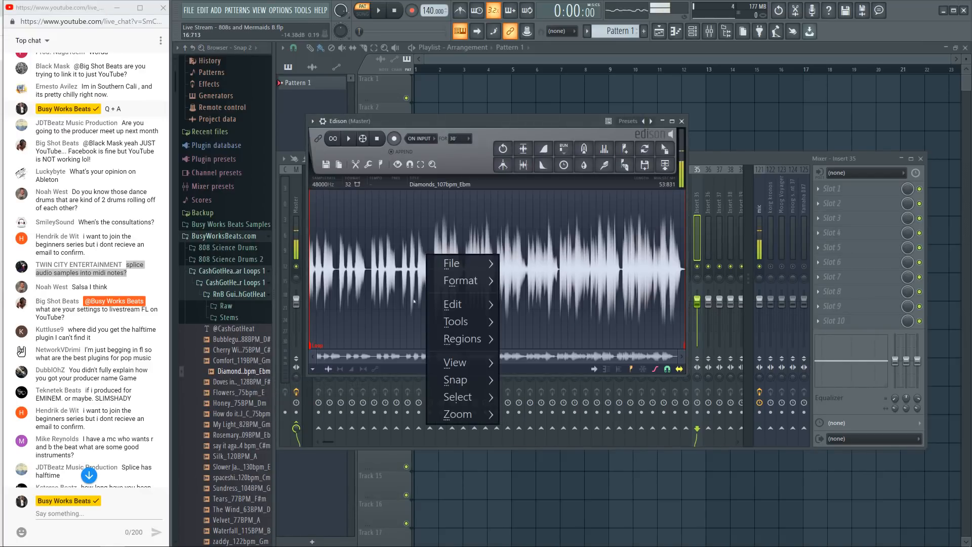
pyautogui.moveTo(471, 311)
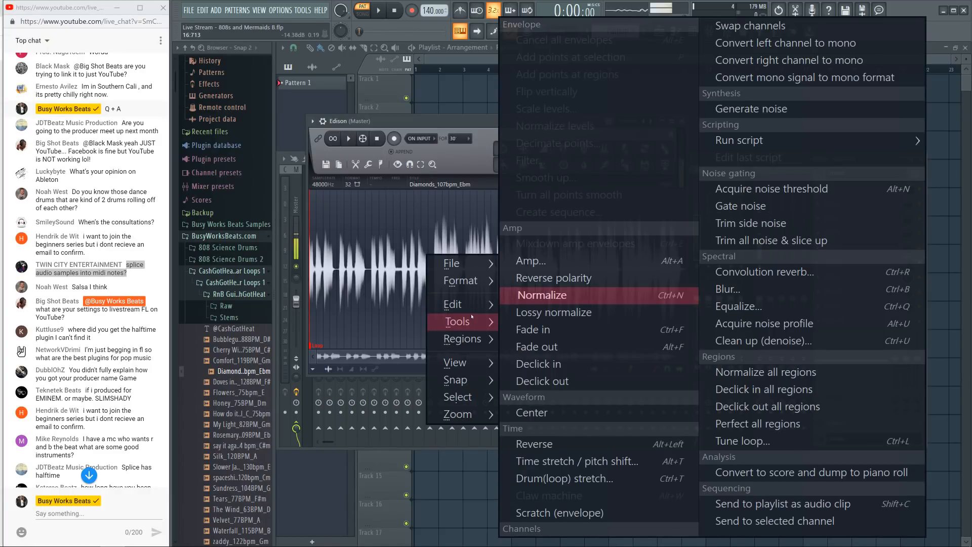
pyautogui.click(813, 473)
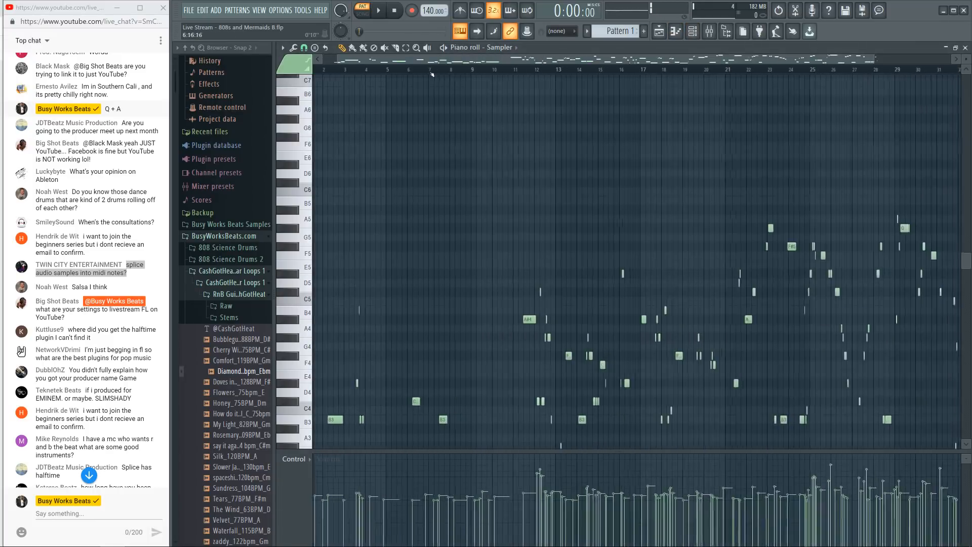
pyautogui.scroll(-5, 521, 116)
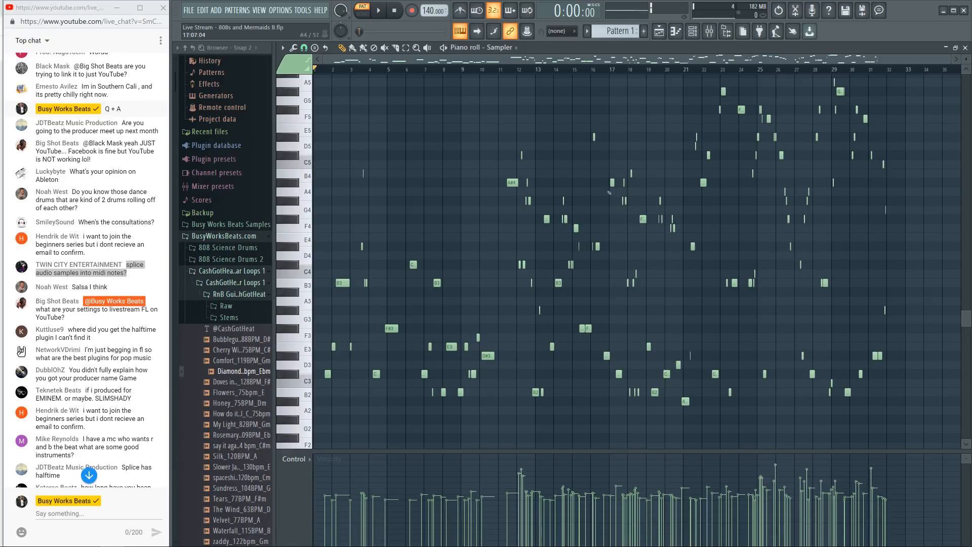
# Step: Replace the Sampler channel with a 3x Osc instrument
pyautogui.click(692, 31)
pyautogui.rightClick(354, 74)
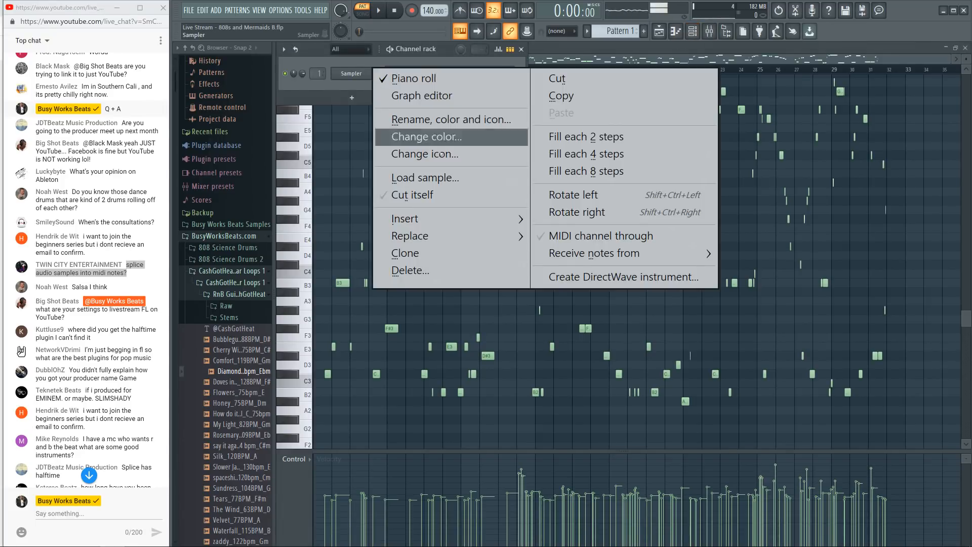
pyautogui.moveTo(410, 236)
pyautogui.click(110, 94)
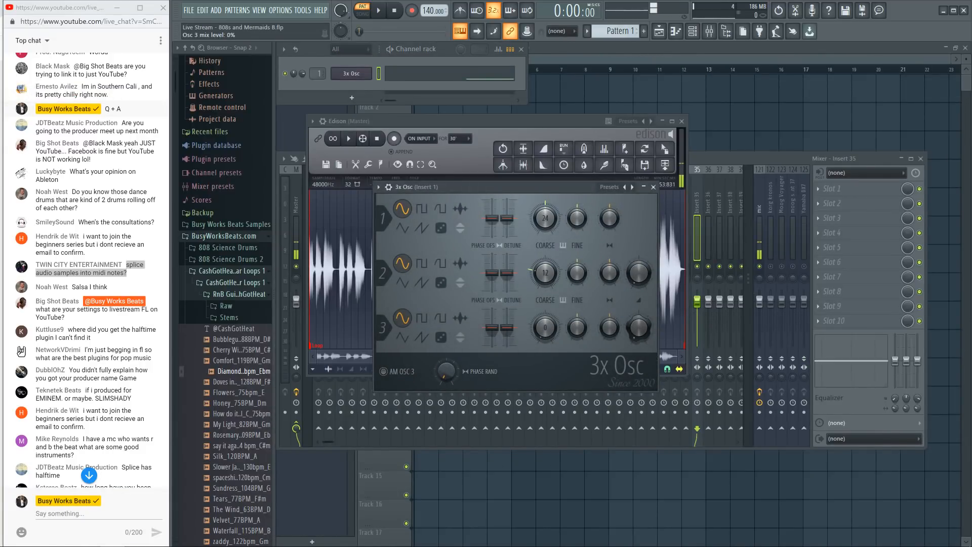
# Step: Play the converted notes through 3x Osc while following them in the piano roll, and stop playback
pyautogui.click(378, 10)
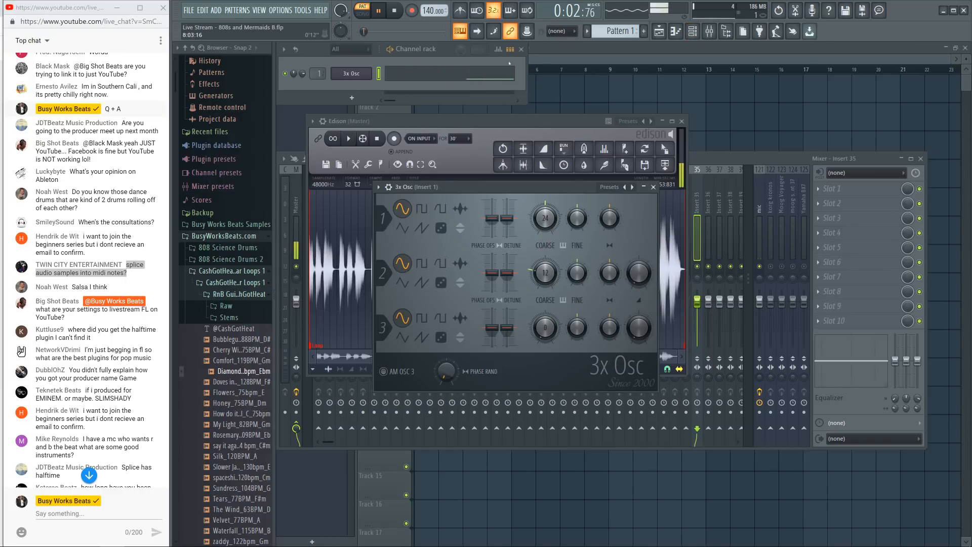
pyautogui.press('F7')
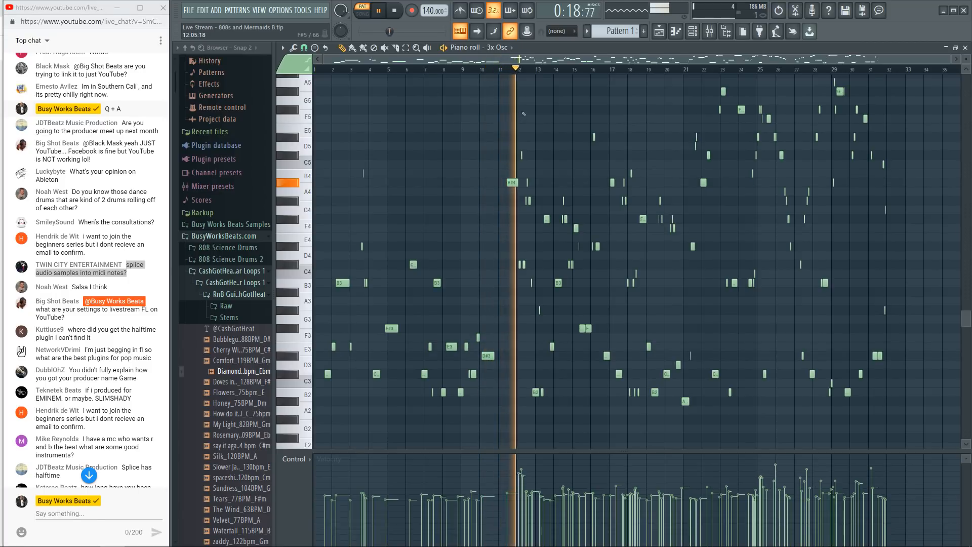
pyautogui.click(379, 10)
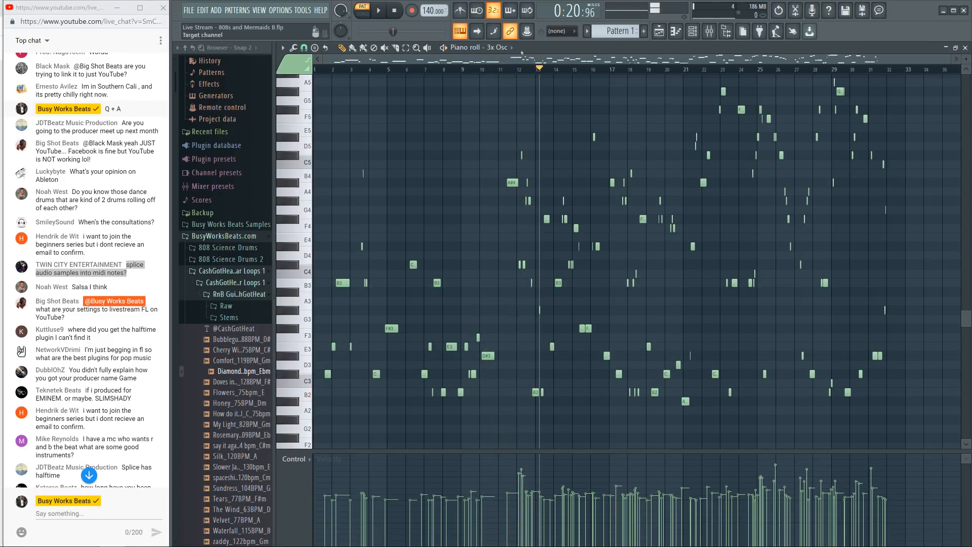
# Step: Close the piano roll and the Edison editor to return to the mixer
pyautogui.click(965, 47)
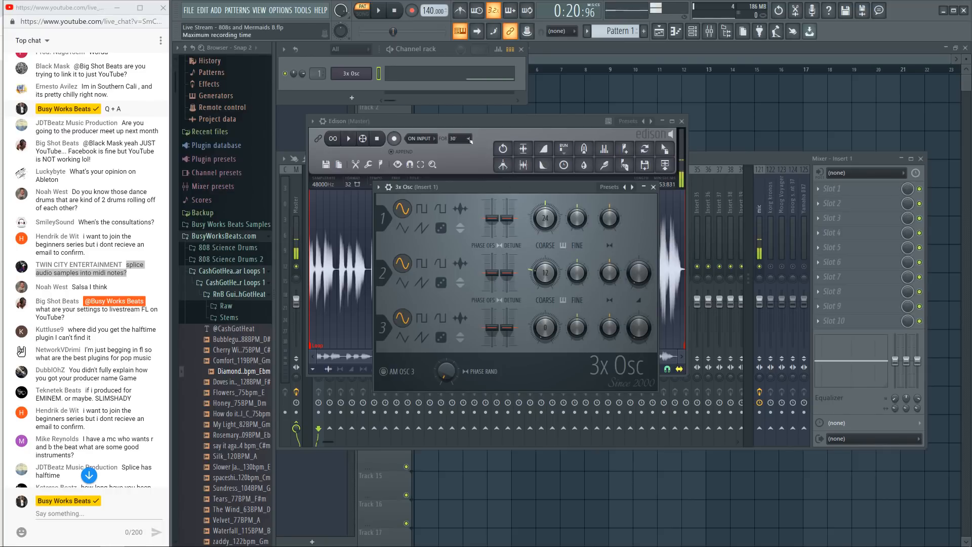
pyautogui.click(614, 183)
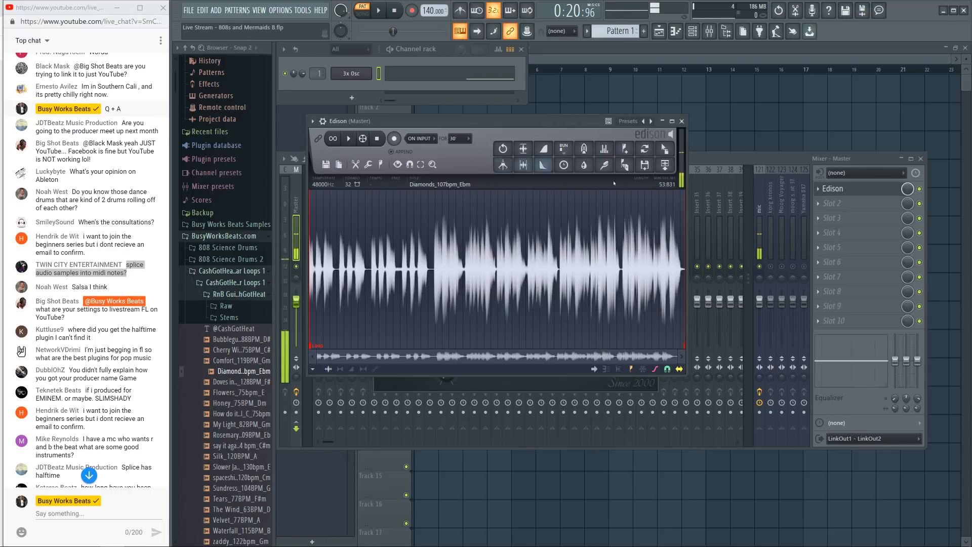
pyautogui.click(681, 121)
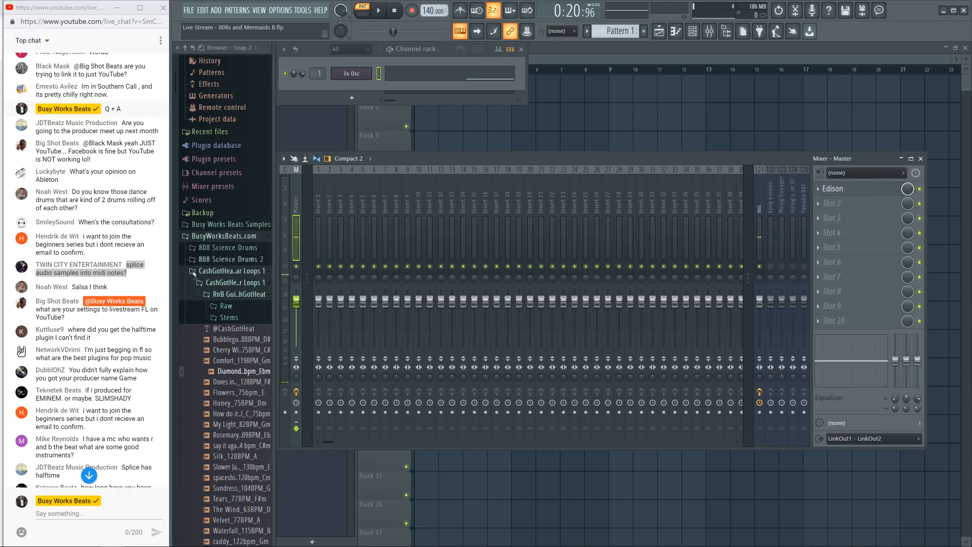
# Step: Highlight the chat questions about the beginners series, livestream settings, the halftime plugin and pop music plugins while reading them
pyautogui.moveTo(85, 253)
pyautogui.mouseDown()
pyautogui.moveTo(109, 253)
pyautogui.moveTo(85, 236)
pyautogui.mouseUp()
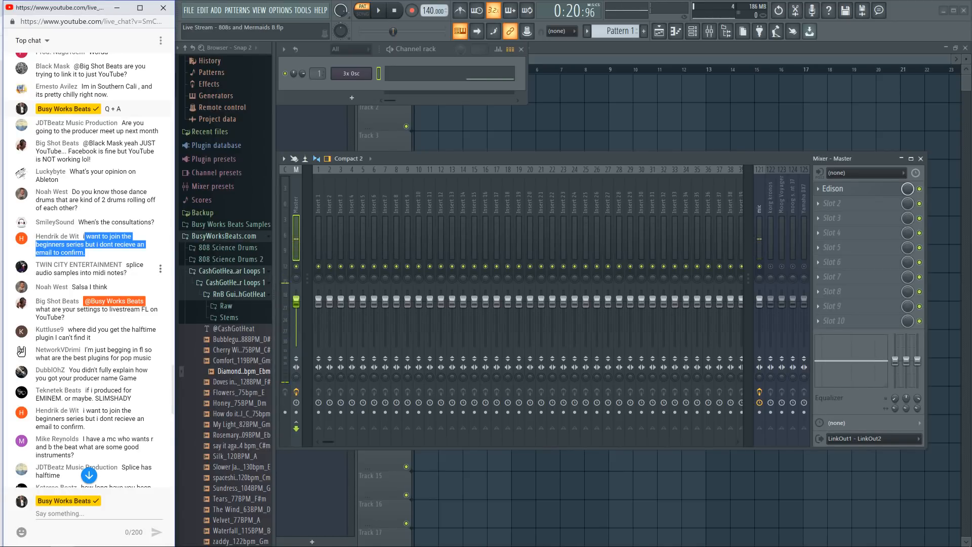
pyautogui.click(108, 253)
pyautogui.moveTo(84, 253); pyautogui.dragTo(82, 240)
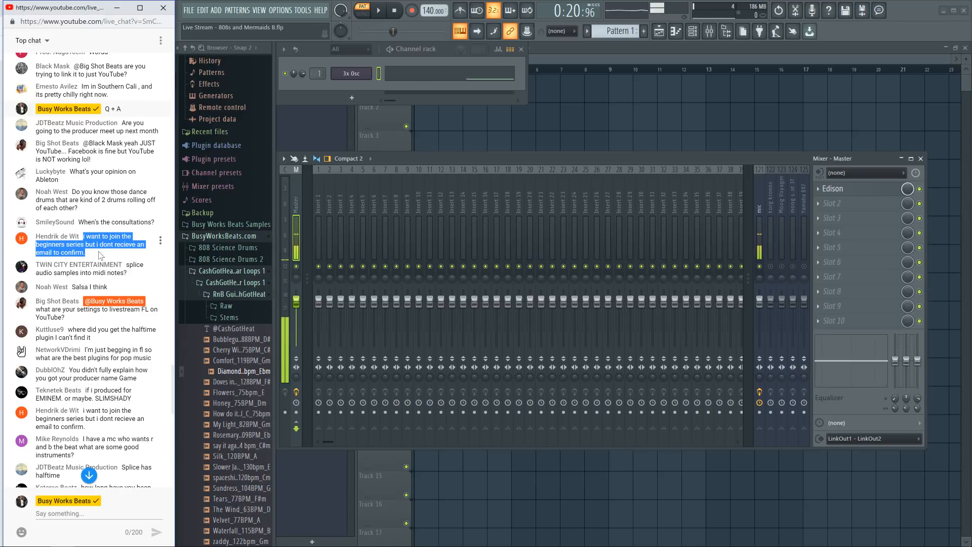
pyautogui.click(126, 292)
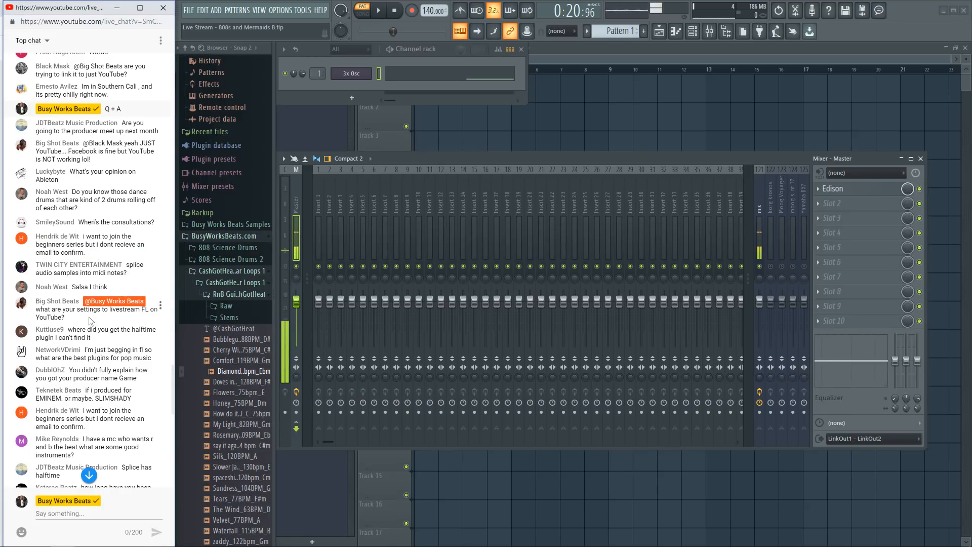
pyautogui.moveTo(91, 321); pyautogui.dragTo(93, 310)
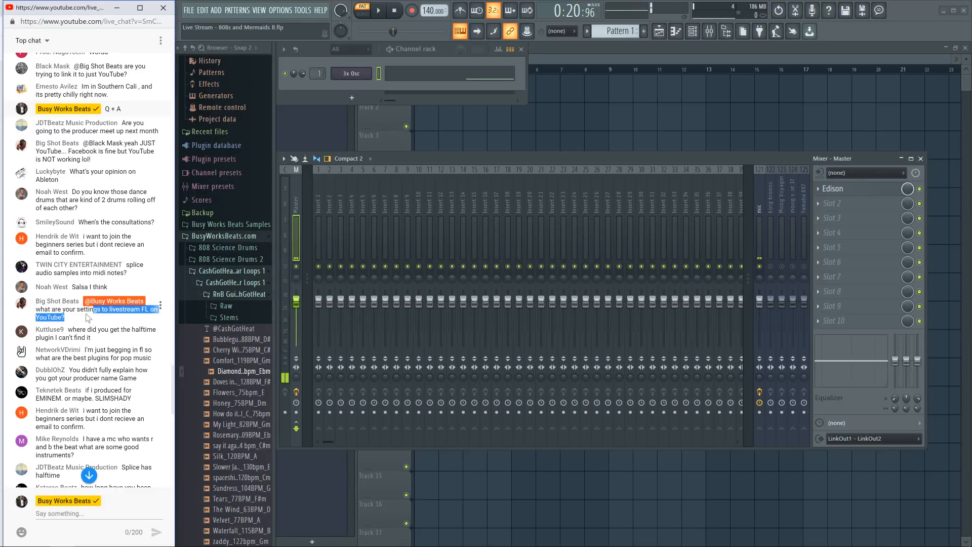
pyautogui.moveTo(81, 320); pyautogui.dragTo(45, 310)
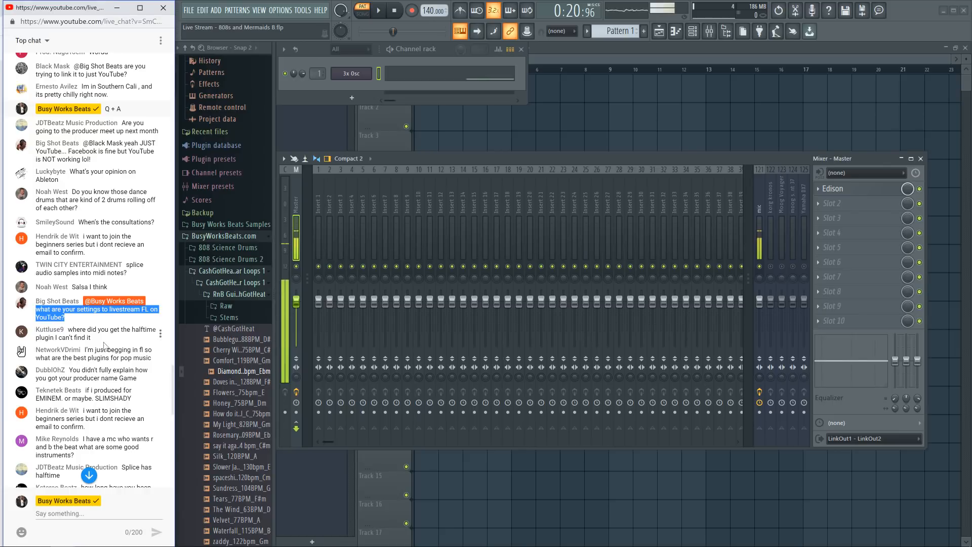
pyautogui.moveTo(83, 329); pyautogui.dragTo(90, 337)
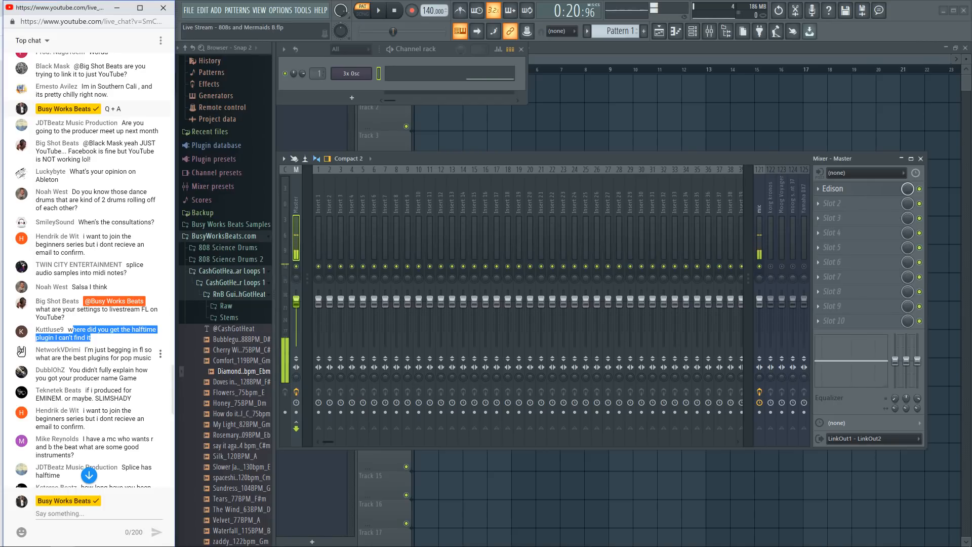
pyautogui.moveTo(132, 358); pyautogui.dragTo(112, 357)
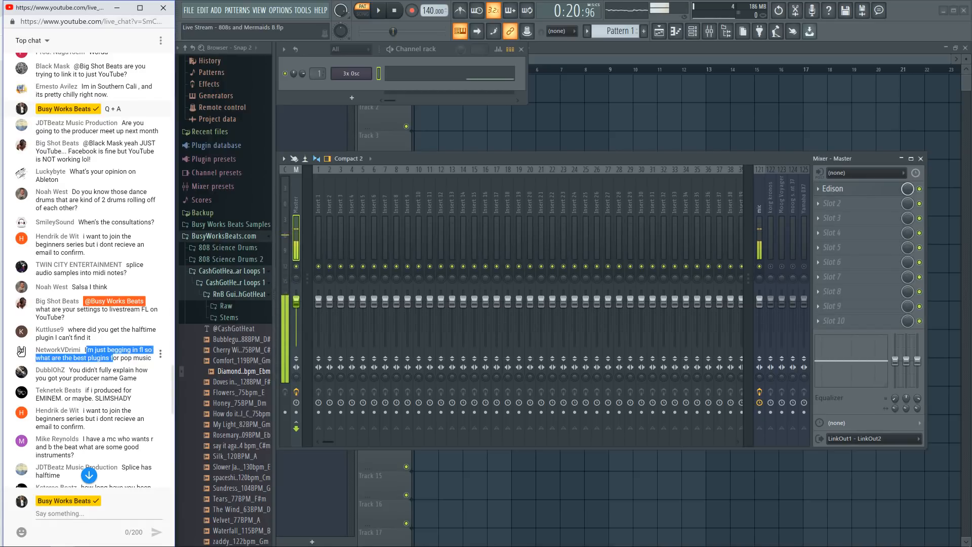
# Step: Add a Serum channel, preview the Honey_75BPM_Dm loop from the browser and stop it
pyautogui.click(351, 97)
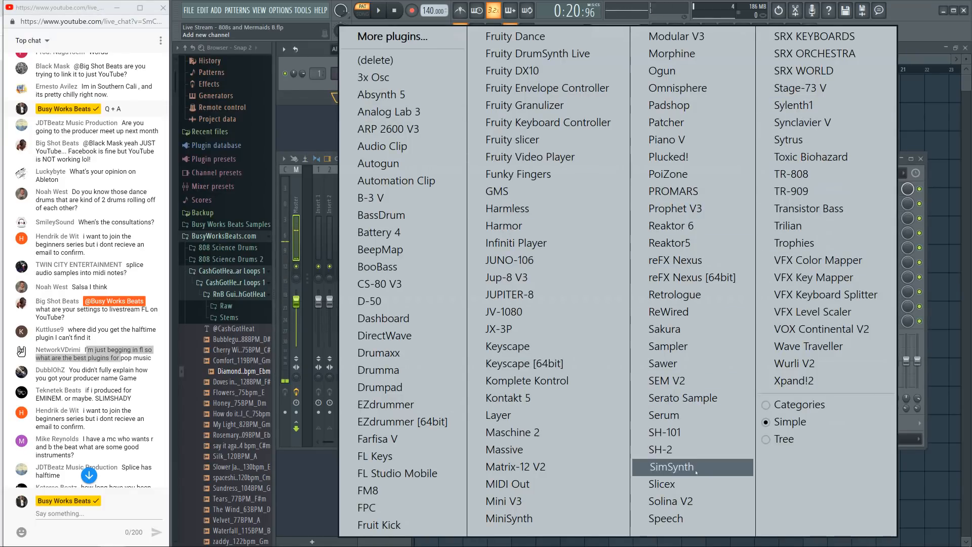
pyautogui.click(694, 411)
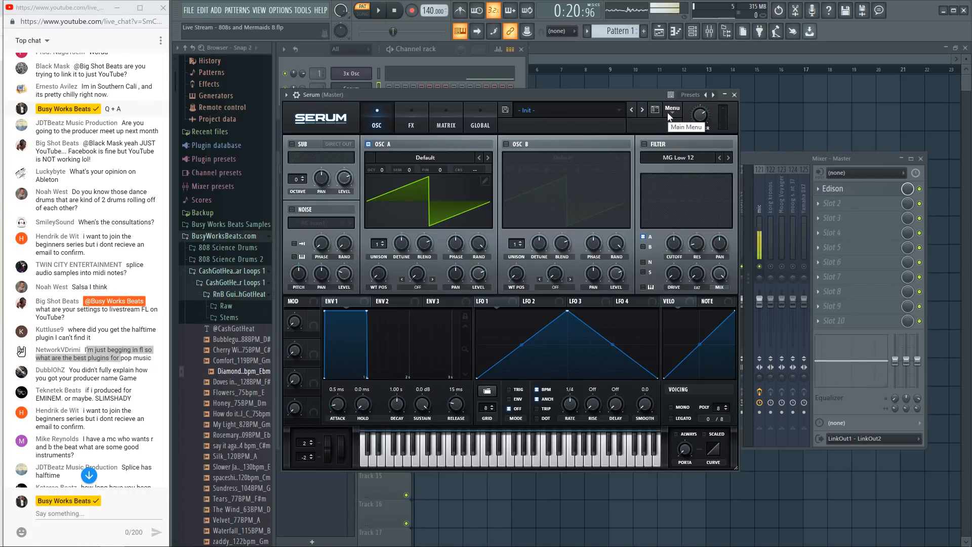
pyautogui.click(235, 404)
pyautogui.click(395, 11)
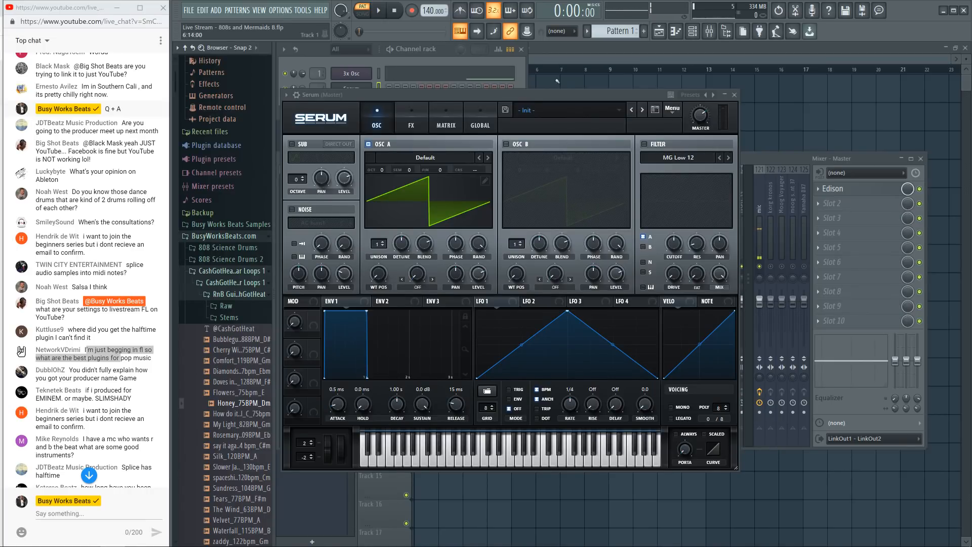
# Step: Load Serum's PD ChampionBassPad [GS] pad preset and step through PD Circling Orch [GS] to PD Defiant [BR]
pyautogui.moveTo(536, 98); pyautogui.dragTo(575, 160)
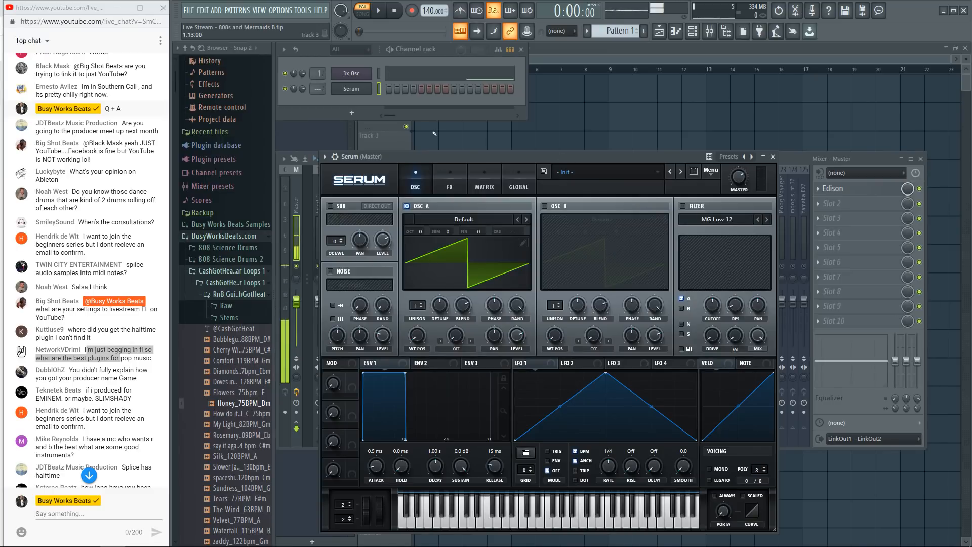
pyautogui.click(711, 172)
pyautogui.click(640, 173)
pyautogui.moveTo(607, 245)
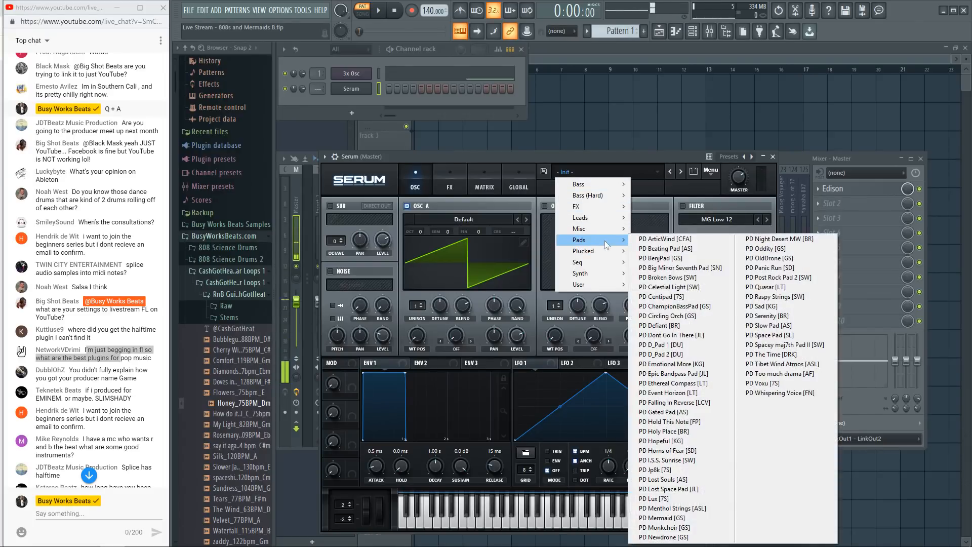
pyautogui.click(691, 307)
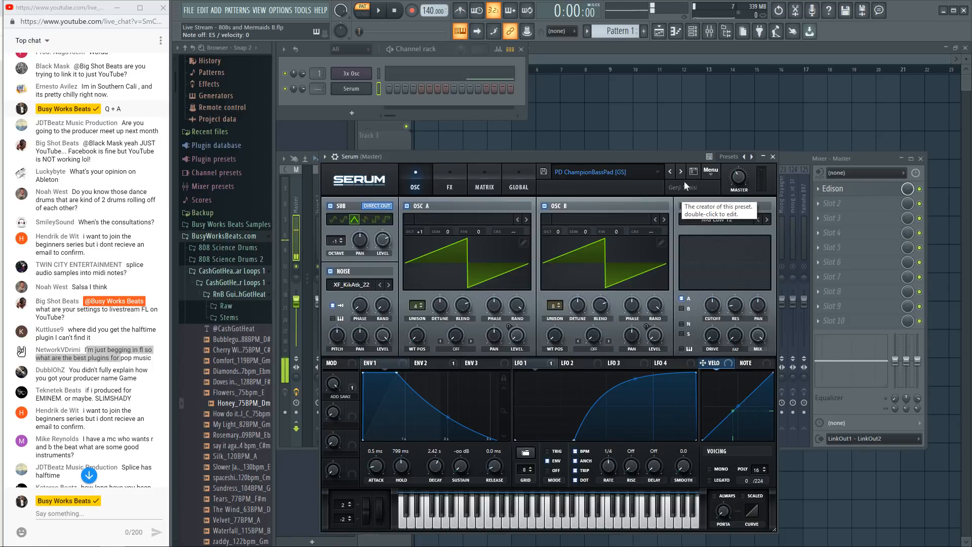
pyautogui.click(682, 173)
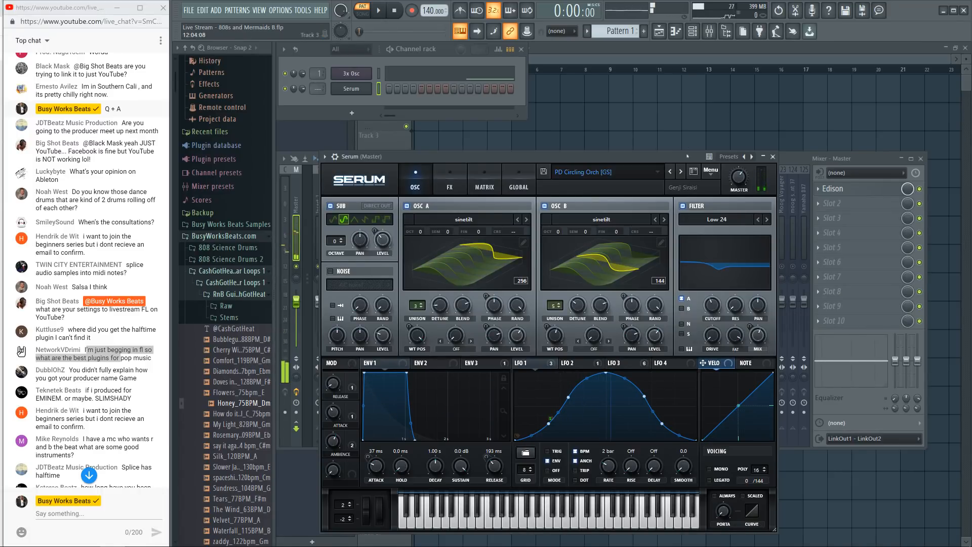
pyautogui.click(680, 172)
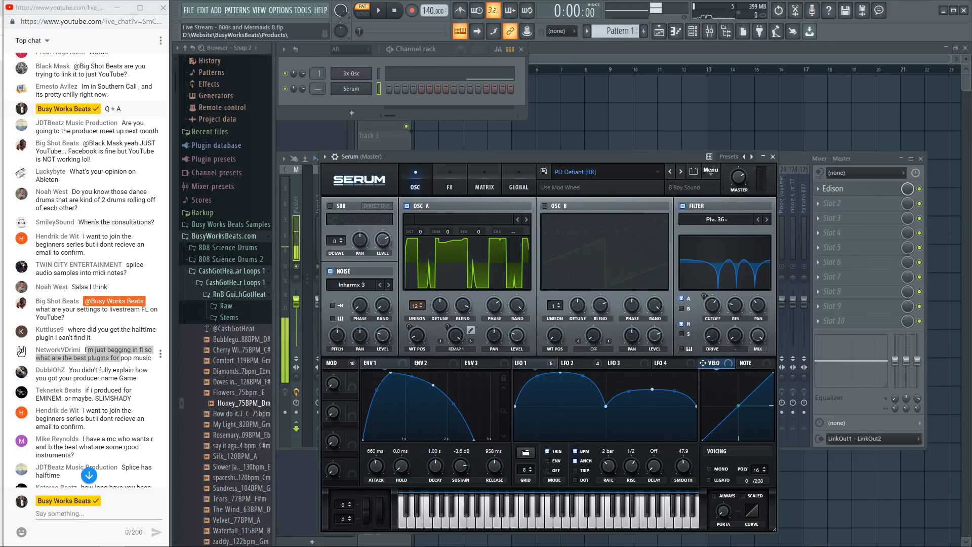
# Step: Highlight the chat messages about the producer name, producing for Eminem and good R&B instruments while reading them
pyautogui.click(103, 354)
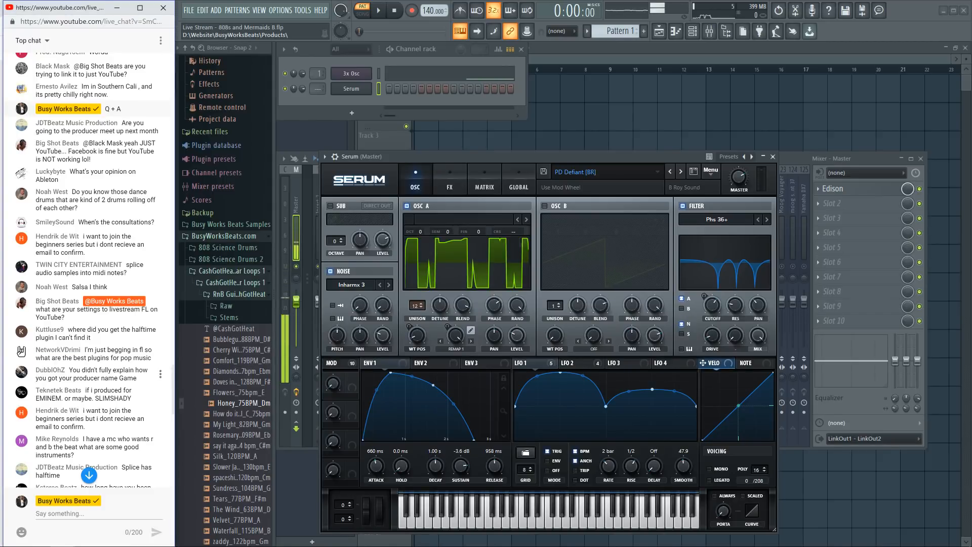
pyautogui.moveTo(94, 370); pyautogui.dragTo(137, 379)
pyautogui.moveTo(77, 370); pyautogui.dragTo(70, 370)
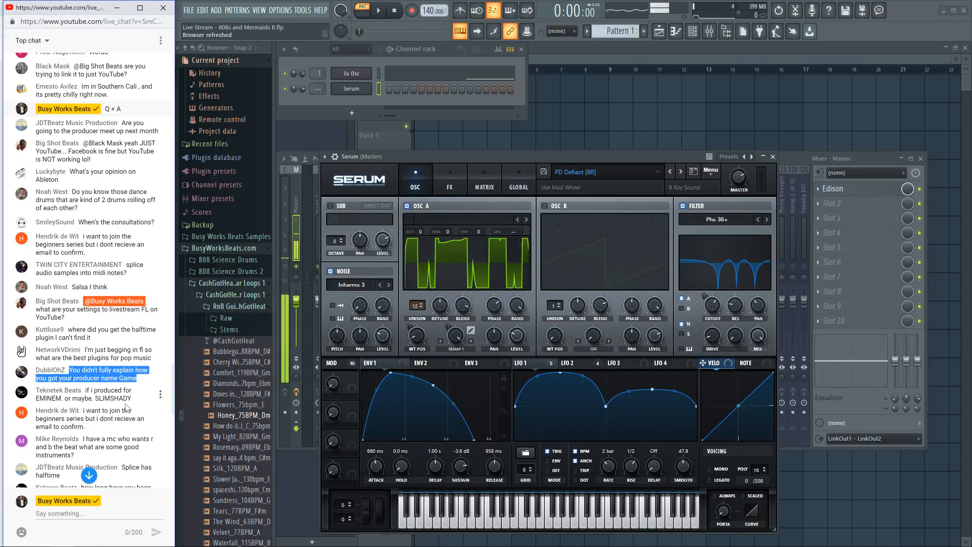
pyautogui.moveTo(128, 398); pyautogui.dragTo(94, 390)
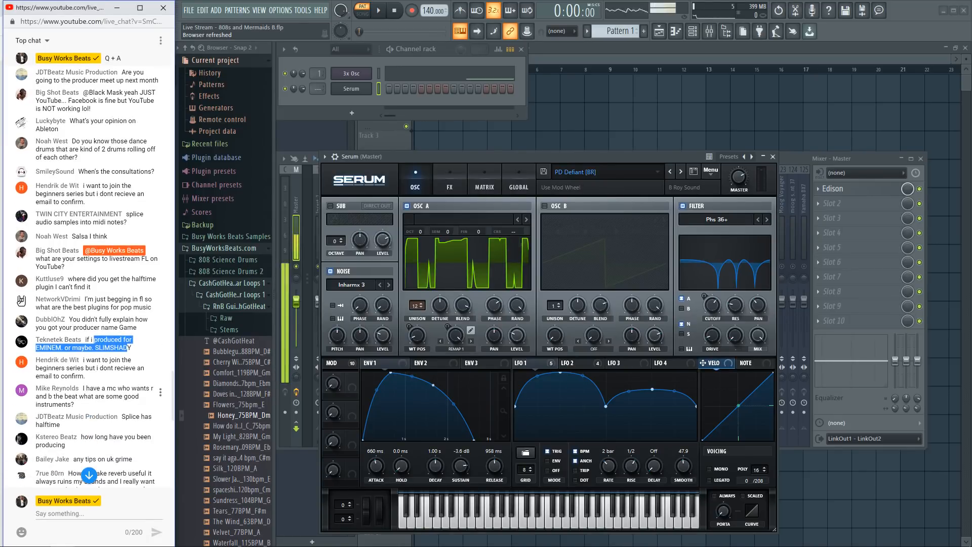
pyautogui.moveTo(107, 388); pyautogui.dragTo(117, 412)
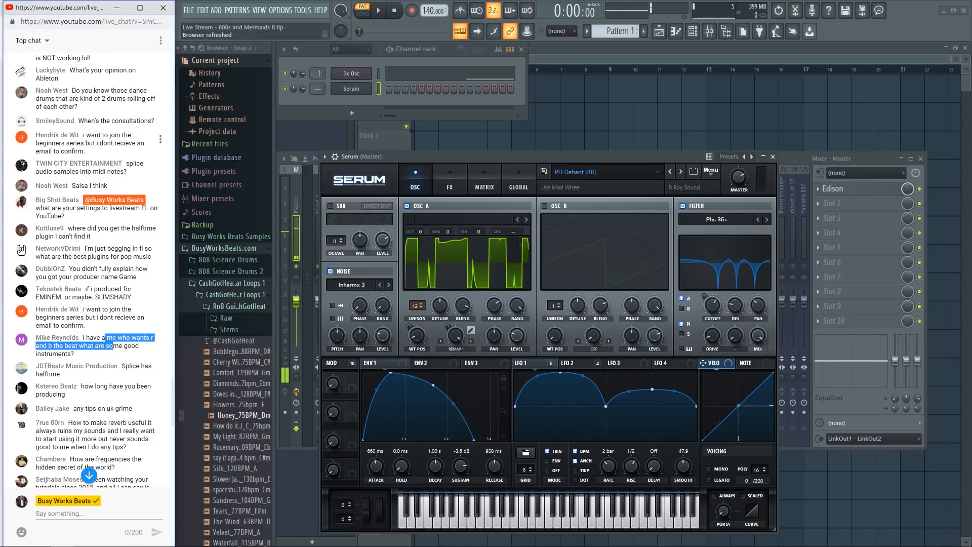
# Step: Jump to the newest messages in the live chat and delete the 3x Osc channel from the channel rack
pyautogui.scroll(-6, 104, 284)
pyautogui.click(88, 475)
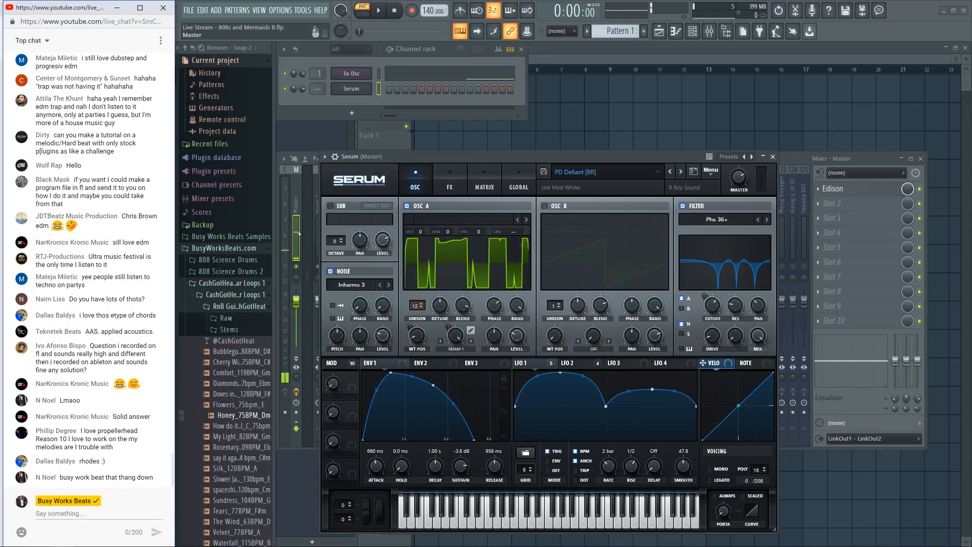
pyautogui.rightClick(359, 74)
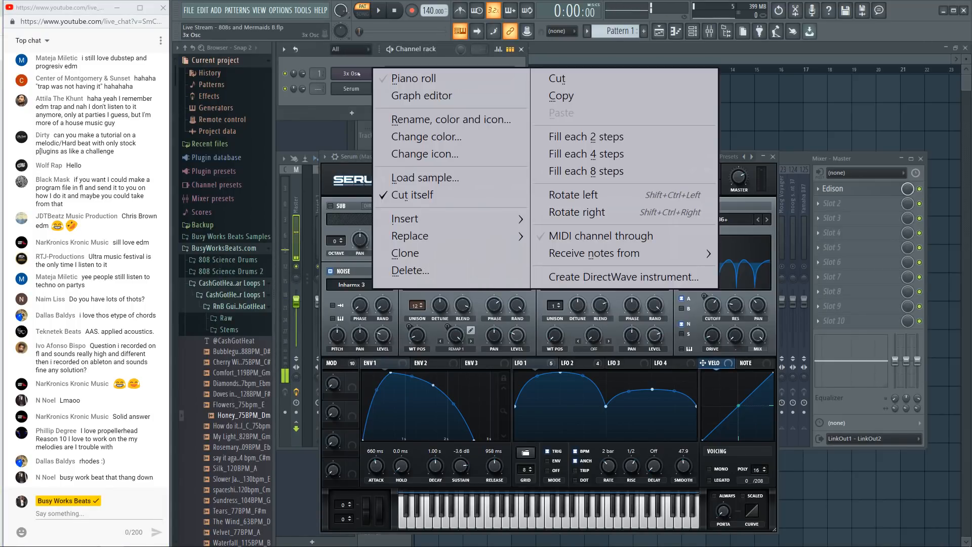
pyautogui.press('d')
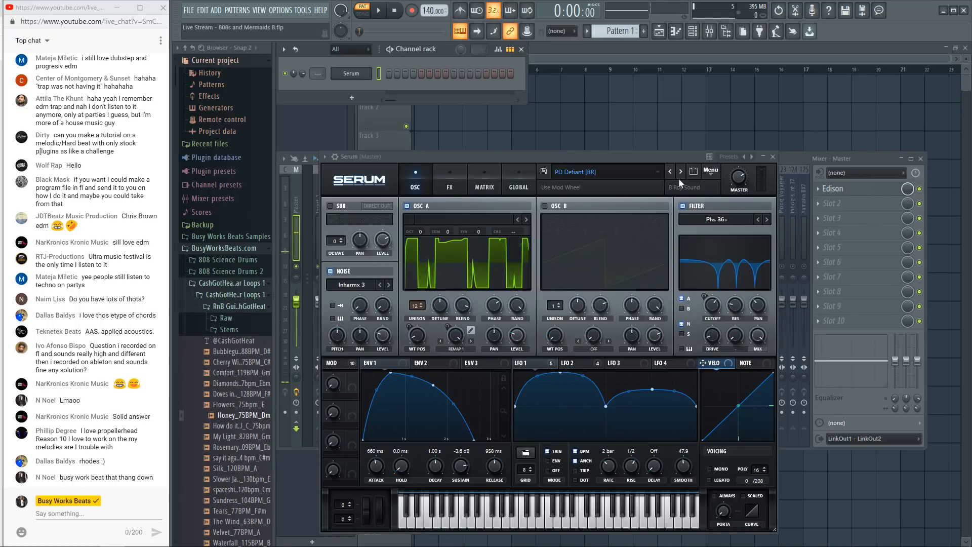
# Step: Load the plucked preset PL Beepy ting [GI] in Serum
pyautogui.click(656, 175)
pyautogui.moveTo(589, 252)
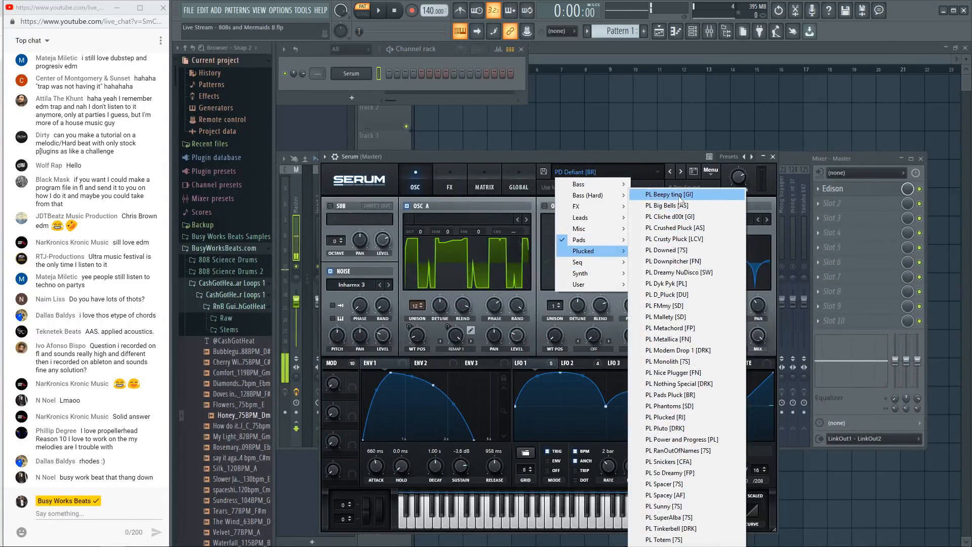
pyautogui.click(680, 195)
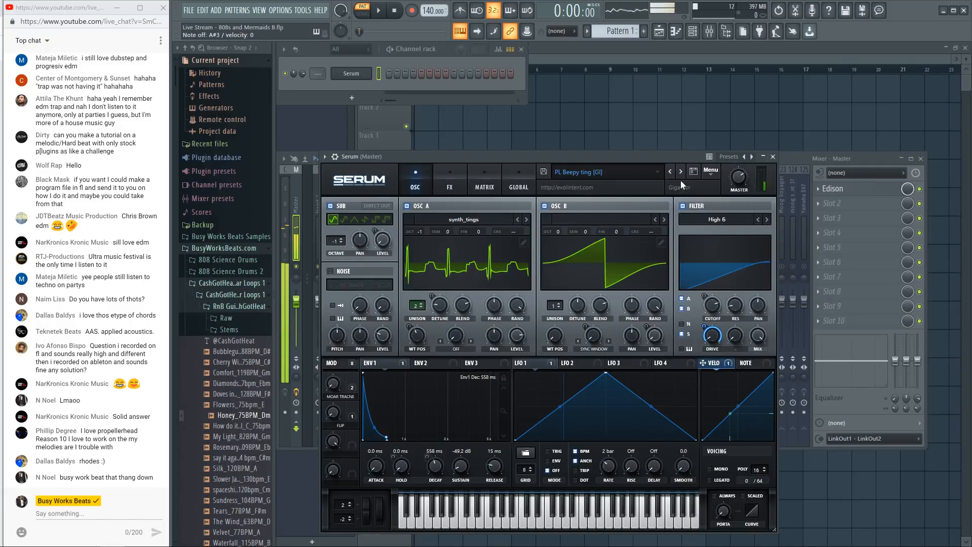
# Step: Turn off the delay in Serum's effects and close the Serum window
pyautogui.click(453, 179)
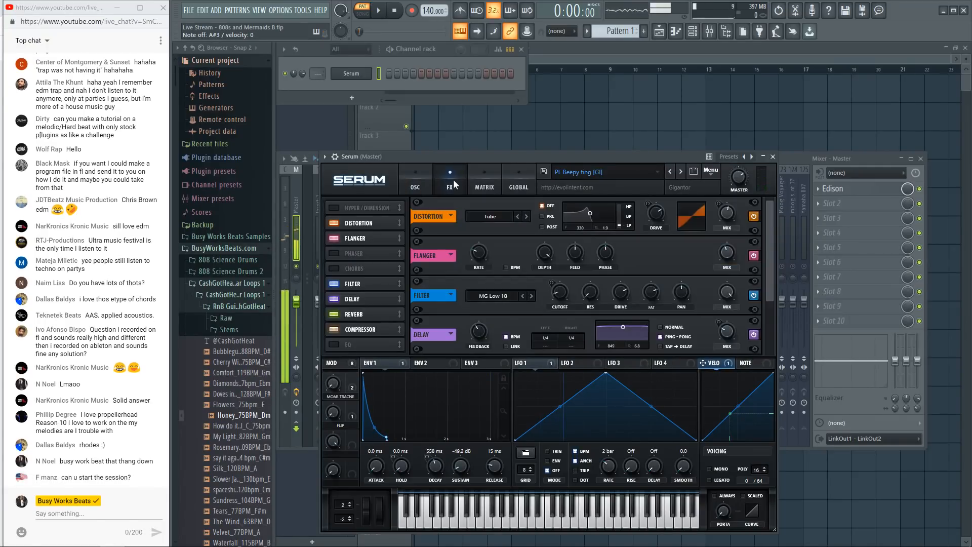
pyautogui.click(334, 299)
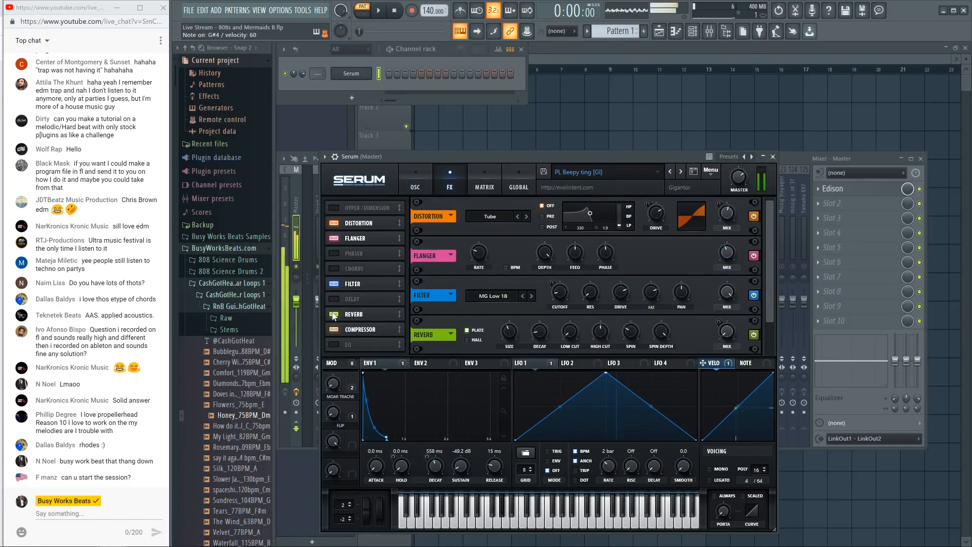
pyautogui.click(772, 157)
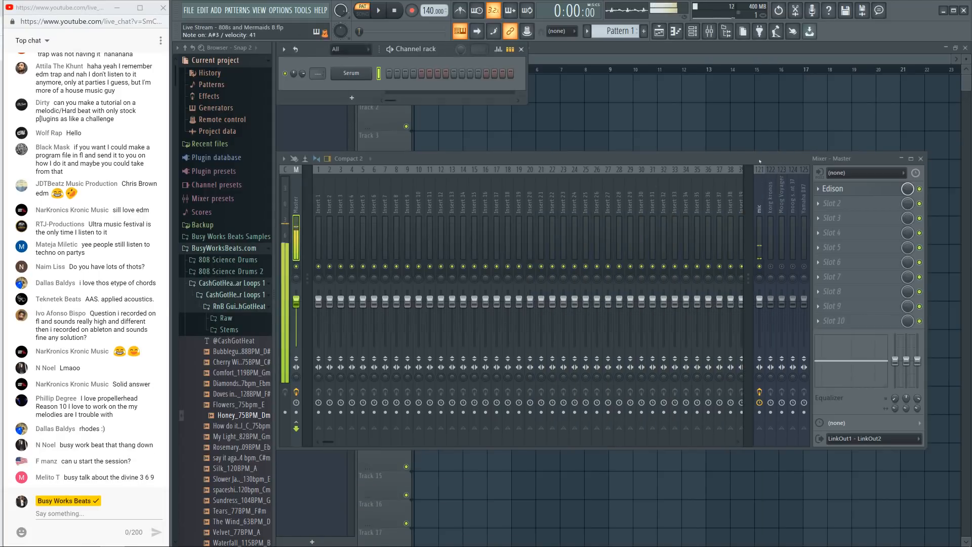
# Step: Reopen Serum and compare the sound by switching oscillator B off and back on
pyautogui.click(350, 73)
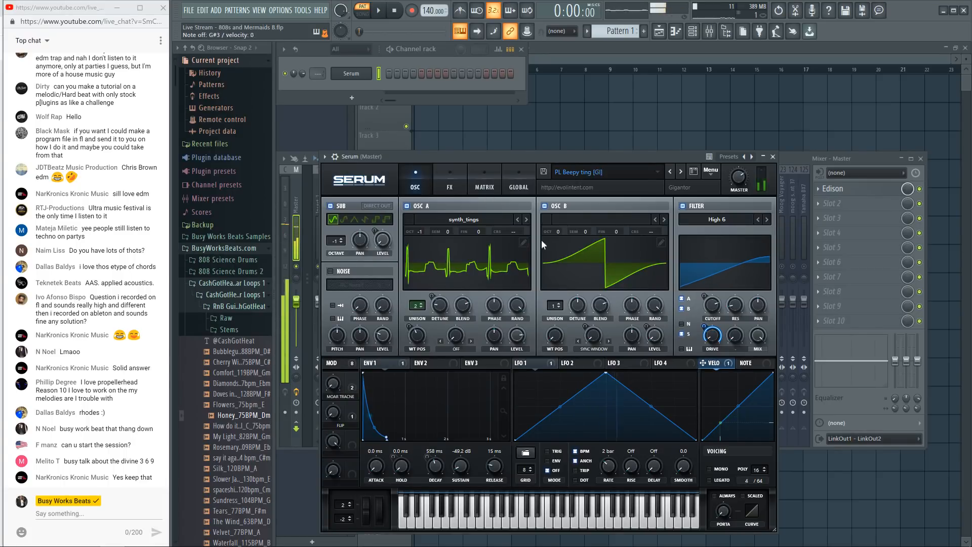
pyautogui.click(545, 206)
pyautogui.click(544, 206)
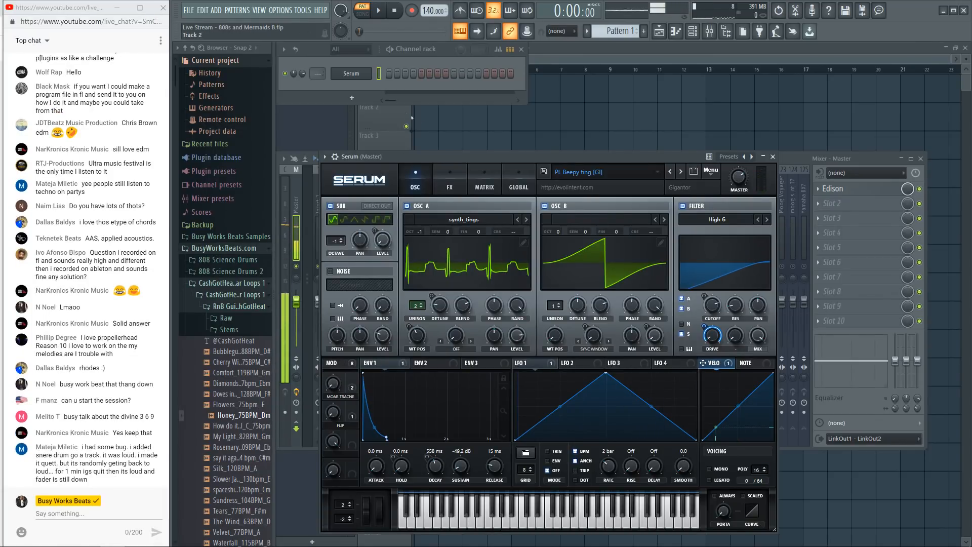
# Step: Open the Serum channel's piano roll, tap out a tempo with the tempo tapper and set the project tempo to 120 BPM
pyautogui.rightClick(361, 73)
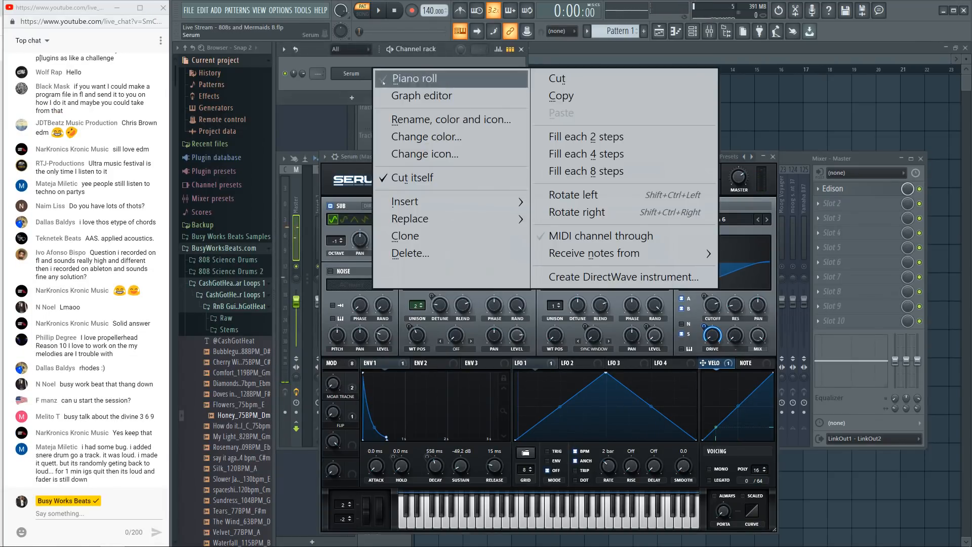
pyautogui.click(400, 78)
pyautogui.rightClick(434, 11)
pyautogui.click(626, 22)
pyautogui.click(490, 235)
pyautogui.click(491, 237)
pyautogui.click(494, 238)
pyautogui.click(495, 240)
pyautogui.click(495, 240)
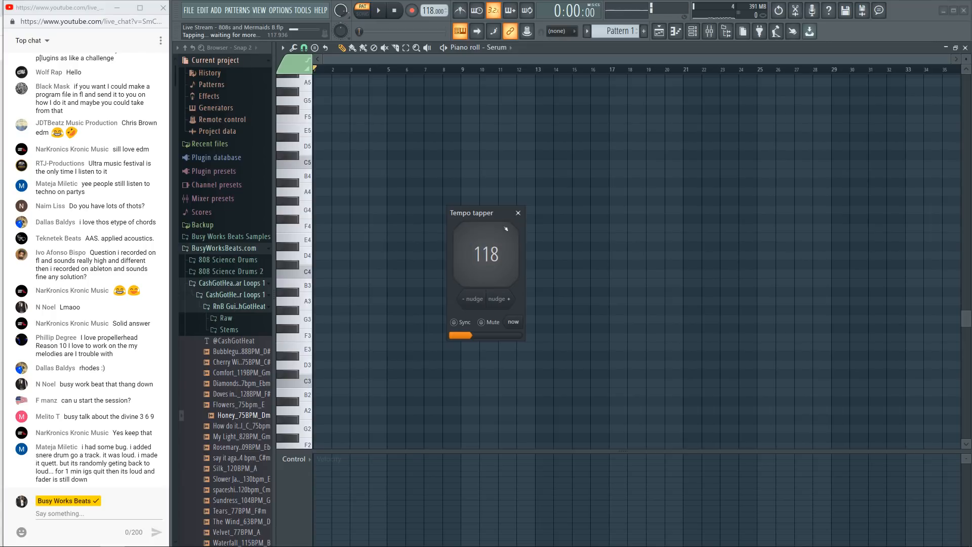
pyautogui.click(518, 213)
pyautogui.moveTo(429, 11); pyautogui.dragTo(429, 9)
pyautogui.scroll(2, 330, 75)
# Step: Place G#3 notes on steps 1 and 5 of bar 1 and play them back
pyautogui.scroll(4, 330, 75)
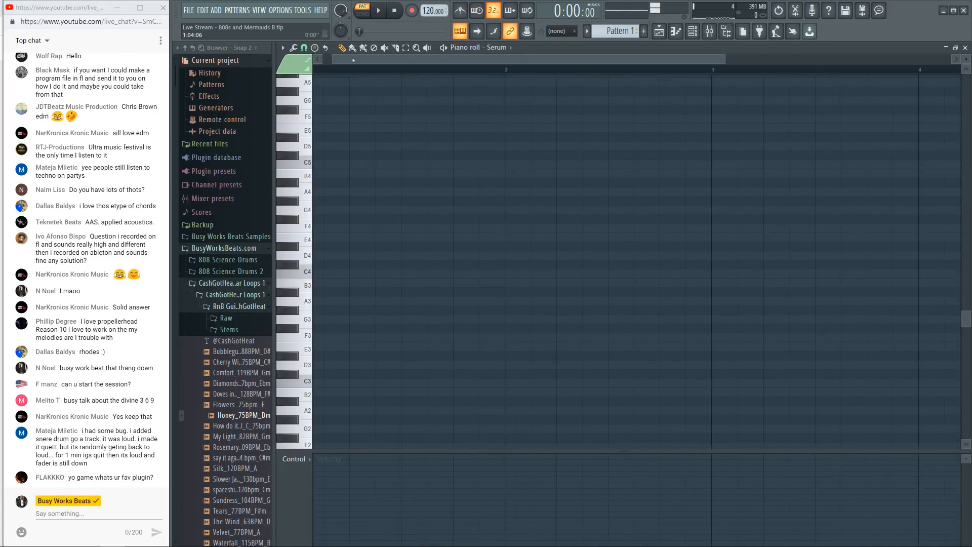
pyautogui.moveTo(322, 308)
pyautogui.mouseDown()
pyautogui.moveTo(609, 302)
pyautogui.moveTo(363, 310)
pyautogui.moveTo(334, 326)
pyautogui.mouseUp()
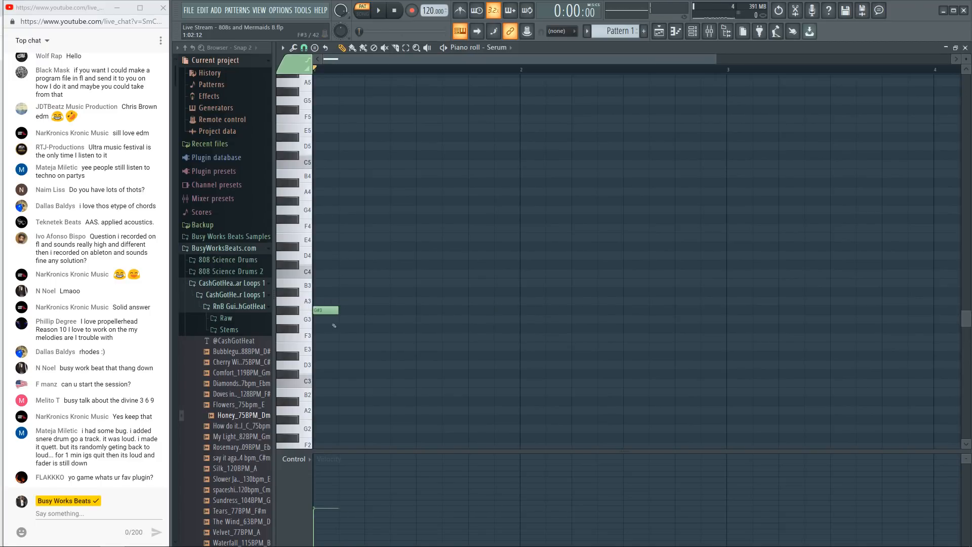
pyautogui.press('space')
pyautogui.click(370, 310)
pyautogui.press('space')
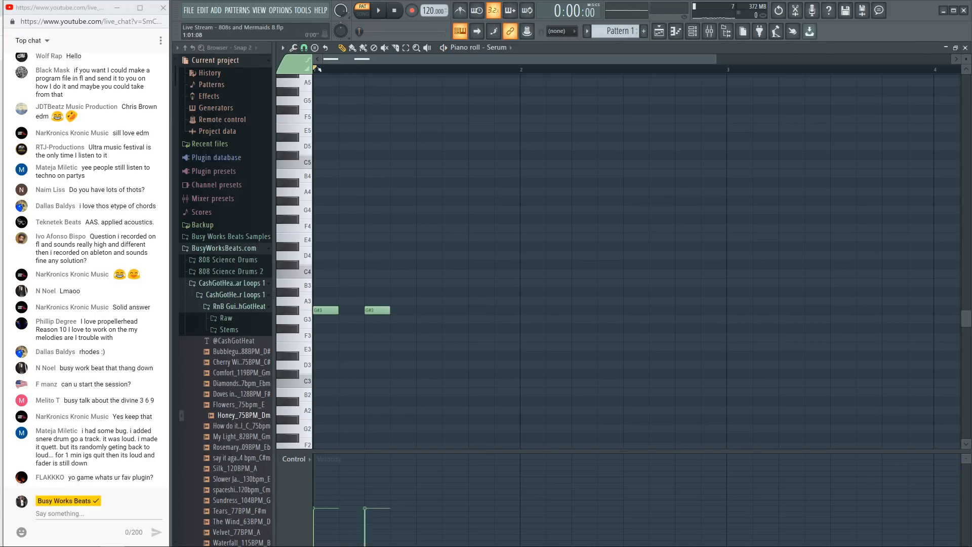
# Step: Change the piano roll snap, replace the second G#3 with one on step 4, and add another on step 7 while auditioning
pyautogui.click(304, 47)
pyautogui.click(335, 250)
pyautogui.rightClick(375, 311)
pyautogui.click(355, 311)
pyautogui.press('space')
pyautogui.press('space')
pyautogui.press('space')
pyautogui.click(394, 311)
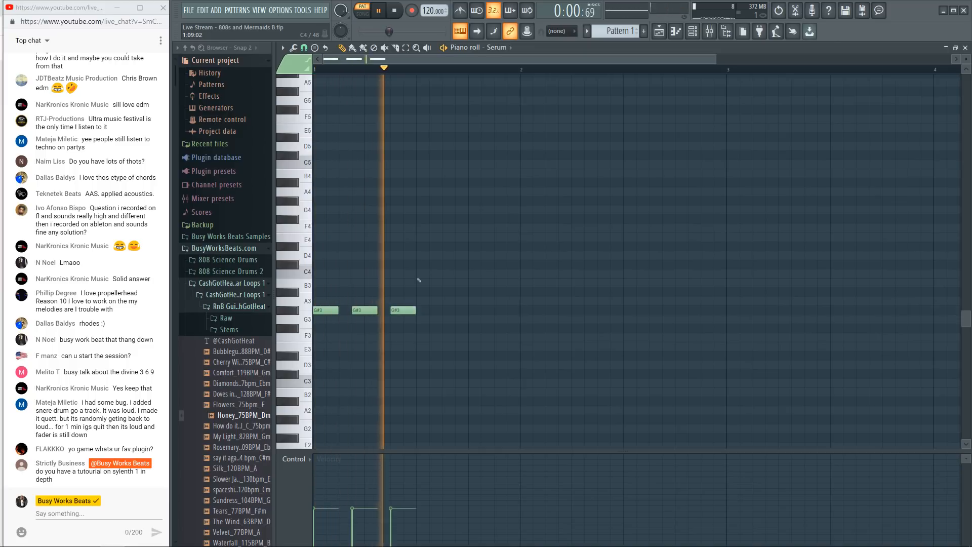
# Step: Add G#3 notes on steps 10, 13 and 15 of bar 1, auditioning the pattern
pyautogui.click(454, 310)
pyautogui.press('space')
pyautogui.press('space')
pyautogui.moveTo(454, 309); pyautogui.dragTo(442, 309)
pyautogui.click(472, 309)
pyautogui.click(502, 310)
# Step: Add A3 notes on steps 1 and 4 of bar 2 and a D#3 note on step 7
pyautogui.click(527, 301)
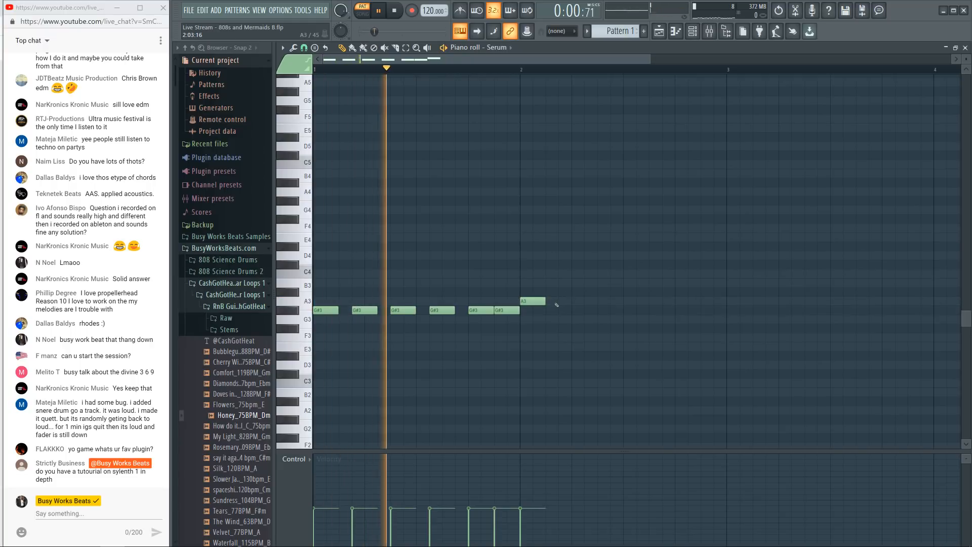
pyautogui.click(564, 301)
pyautogui.press('space')
pyautogui.moveTo(605, 339); pyautogui.dragTo(607, 360)
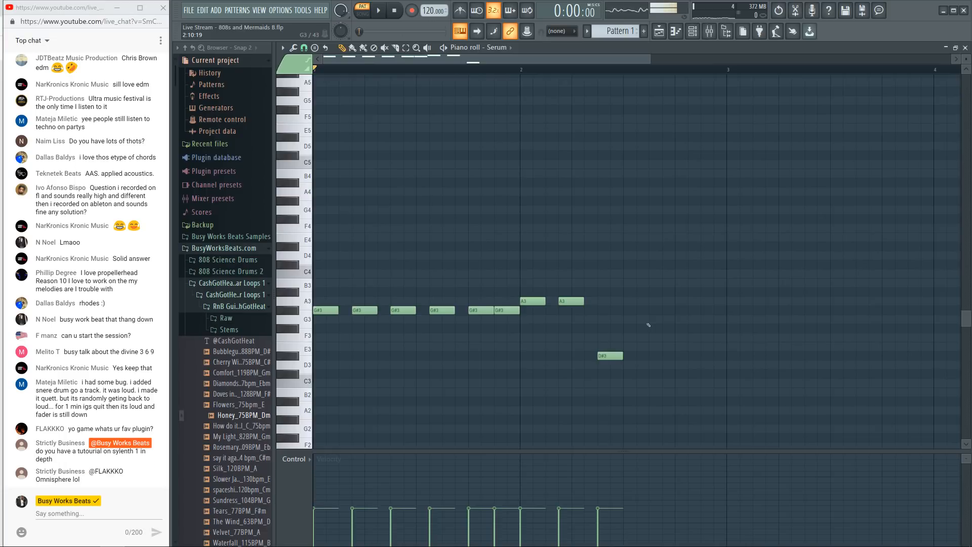
# Step: Play the melody and extend bar 2 with D#3 notes on steps 10 and 13 and a G#2 note on step 15
pyautogui.press('space')
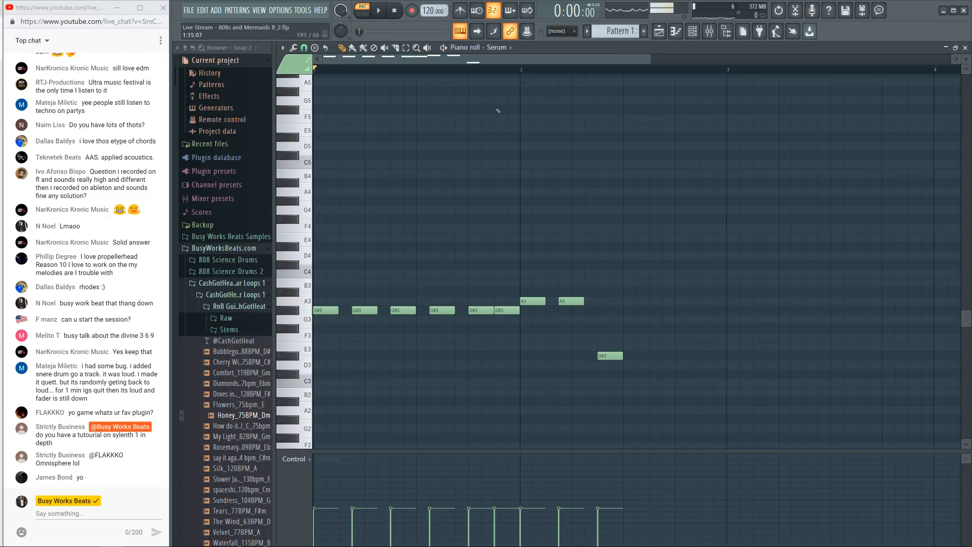
pyautogui.press('space')
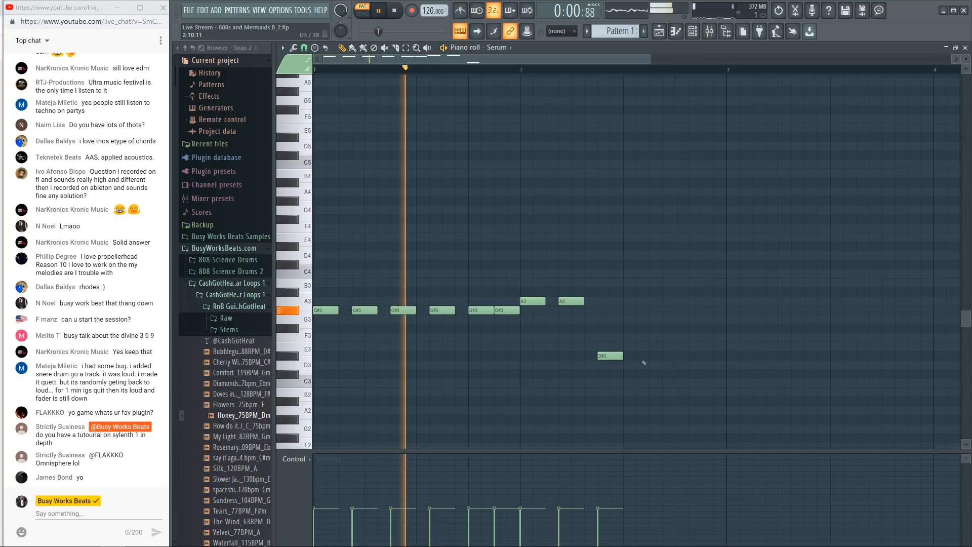
pyautogui.click(654, 355)
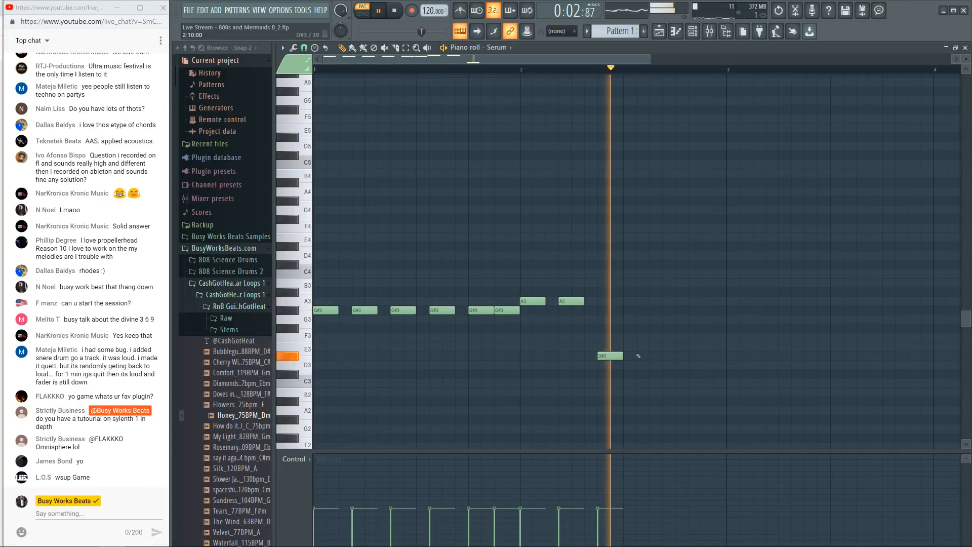
pyautogui.click(678, 355)
pyautogui.press('space')
pyautogui.moveTo(701, 384); pyautogui.dragTo(702, 420)
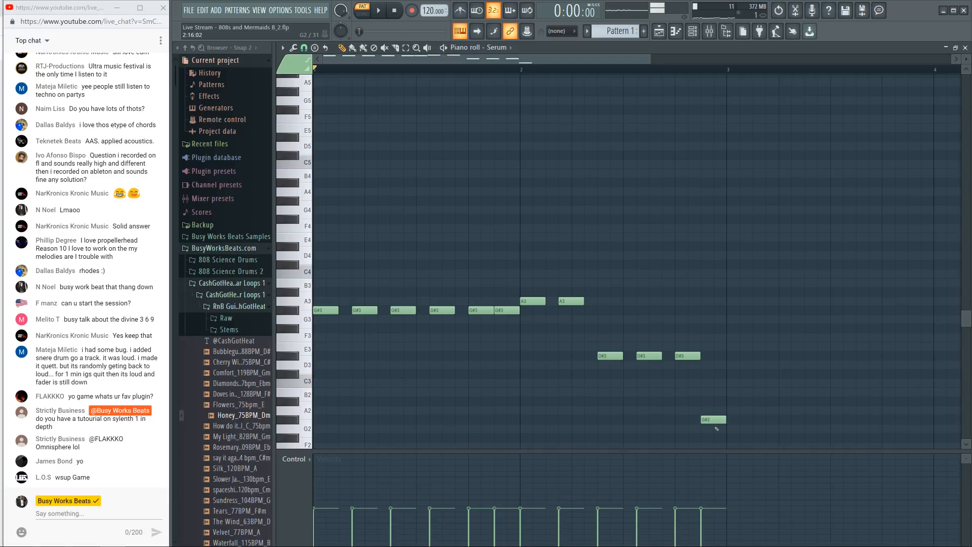
# Step: Transpose all the notes up one octave and duplicate the two-bar melody into bars 3 and 4
pyautogui.hotkey('ctrl', 'Up')
pyautogui.press('space')
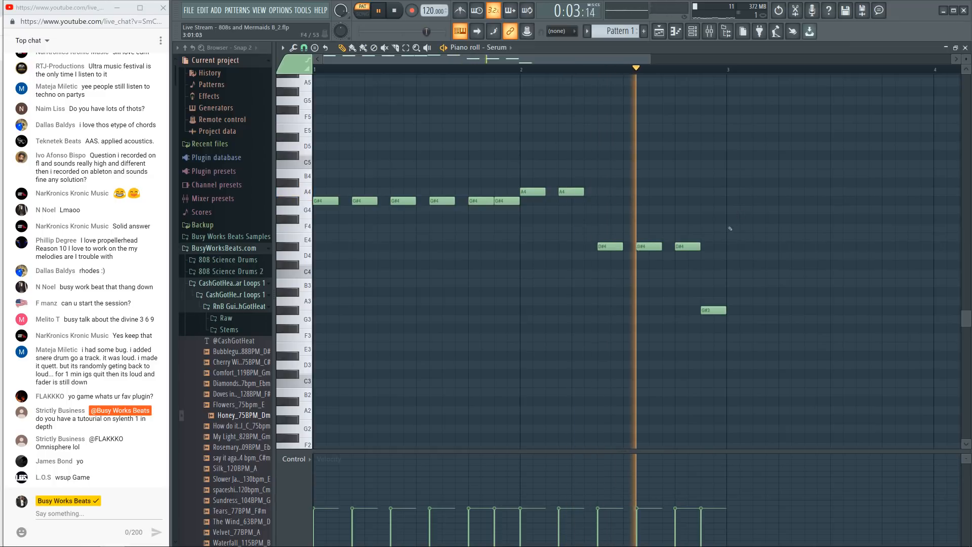
pyautogui.press('space')
pyautogui.moveTo(761, 355); pyautogui.dragTo(740, 196)
pyautogui.click(694, 179)
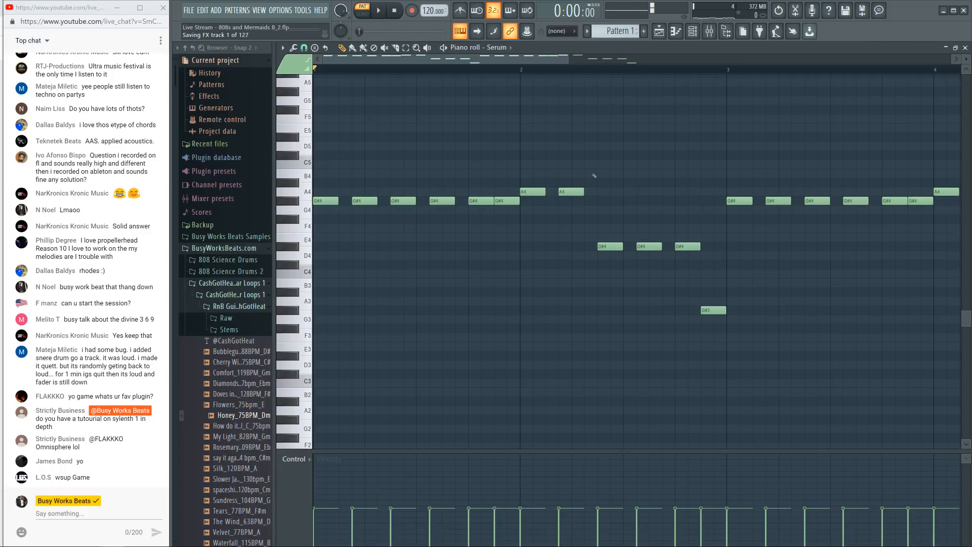
# Step: Add a one-step C#5 note on step 16 of bar 1, shorten the G#4 below it to one step, and play the result
pyautogui.click(509, 163)
pyautogui.press('space')
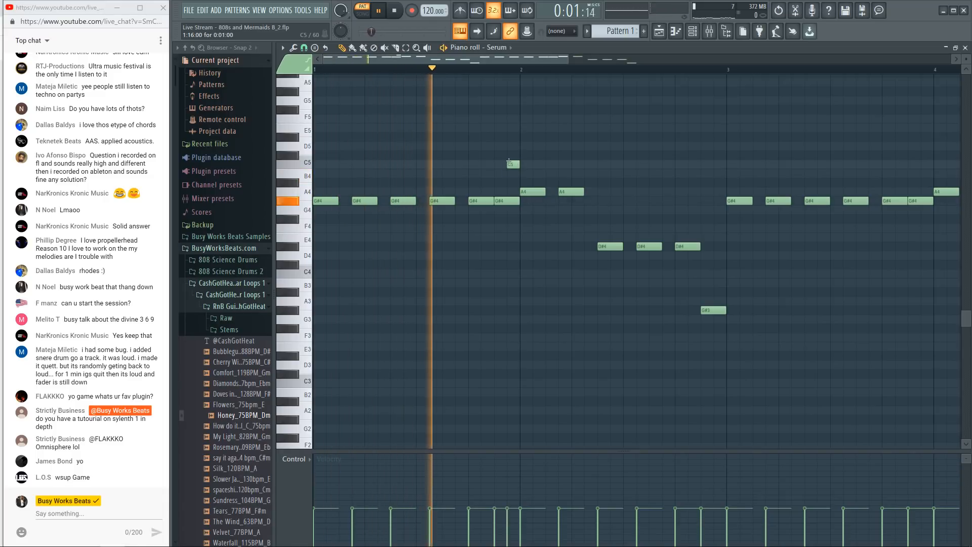
pyautogui.press('space')
pyautogui.moveTo(509, 162); pyautogui.dragTo(510, 147)
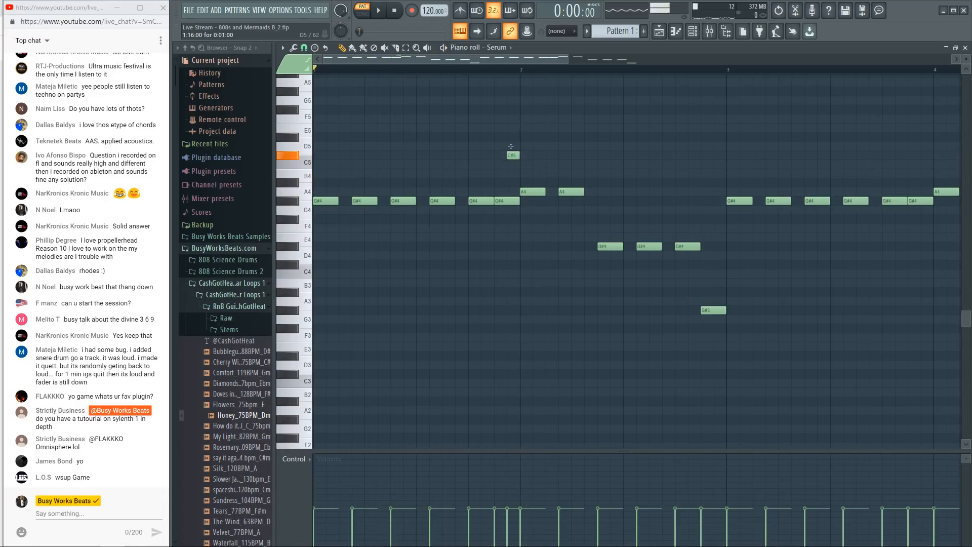
pyautogui.press('space')
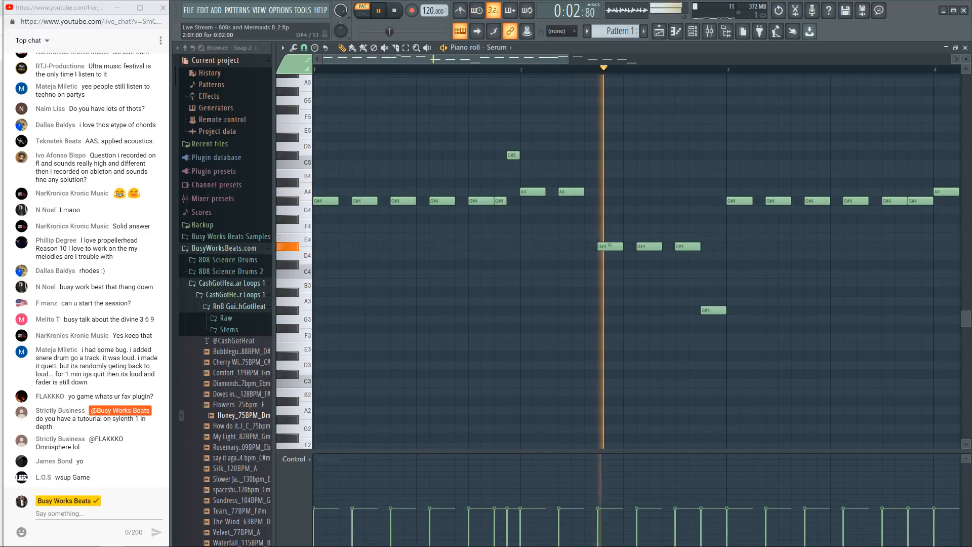
pyautogui.press('space')
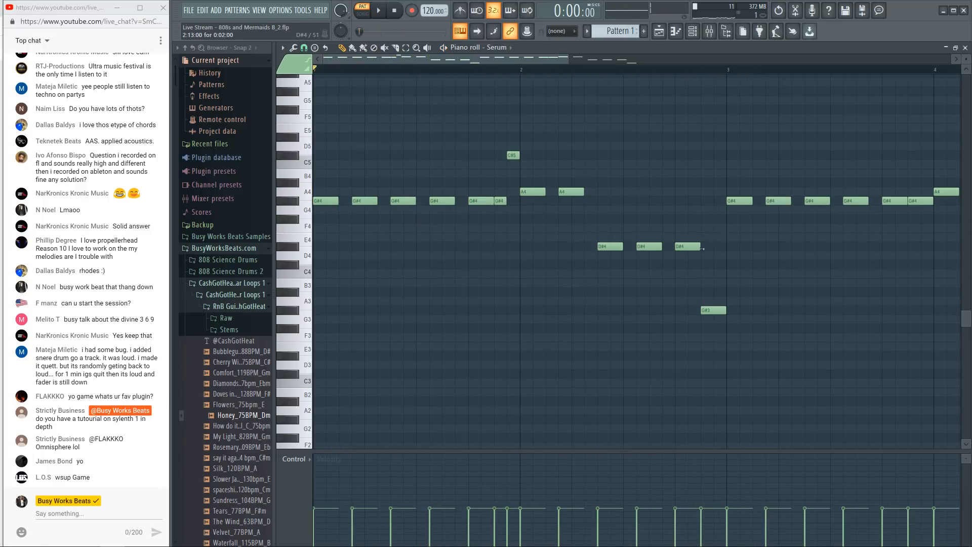
# Step: Add a one-step D#4 note on step 12 of bar 2 during playback
pyautogui.press('space')
pyautogui.click(666, 246)
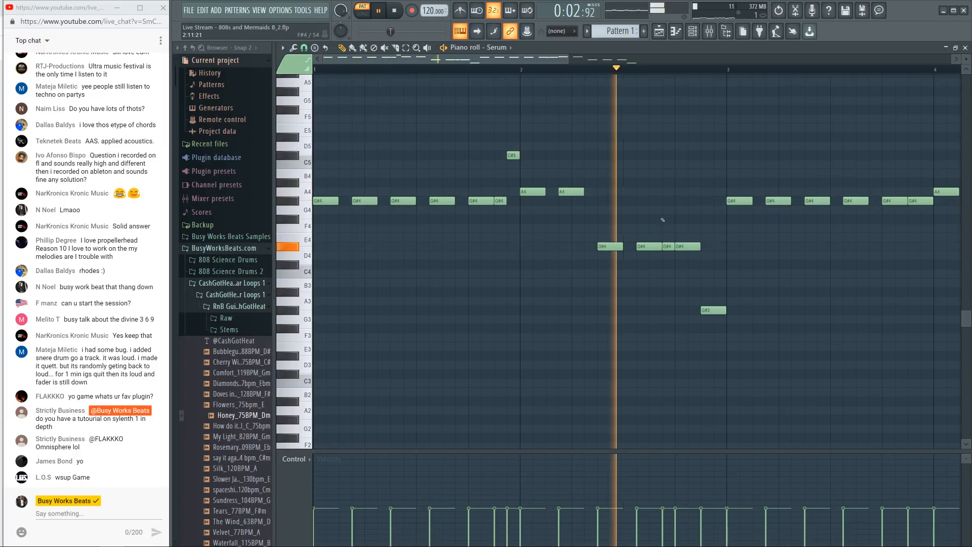
pyautogui.press('space')
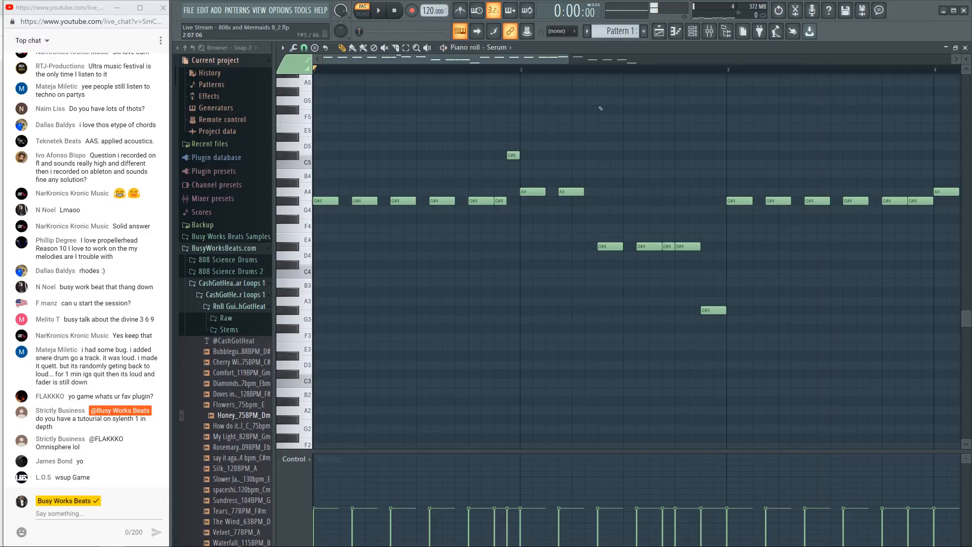
# Step: Repeat the variations in the duplicated half with a C#5 on step 16 of bar 3 and a D#4 on step 12 of bar 4
pyautogui.scroll(-3, 565, 70)
pyautogui.press('space')
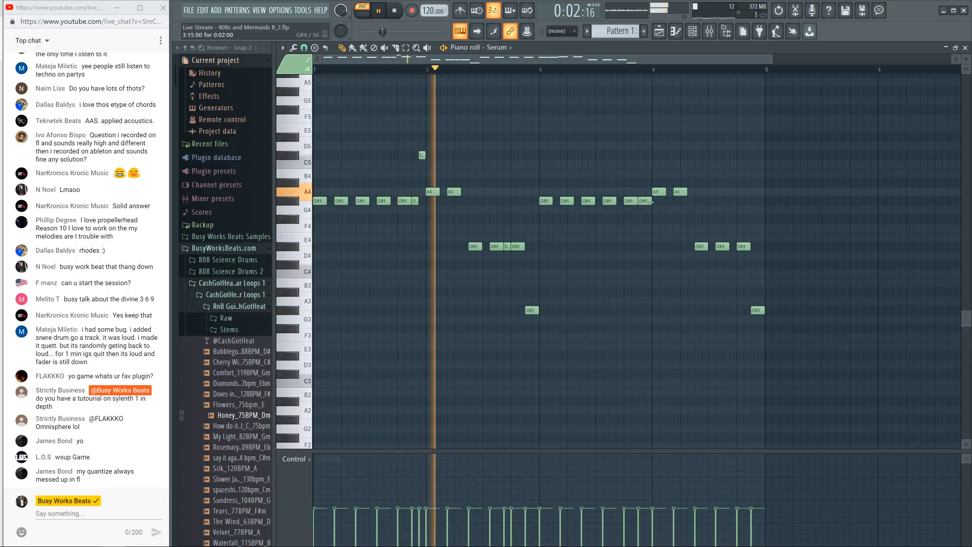
pyautogui.click(648, 154)
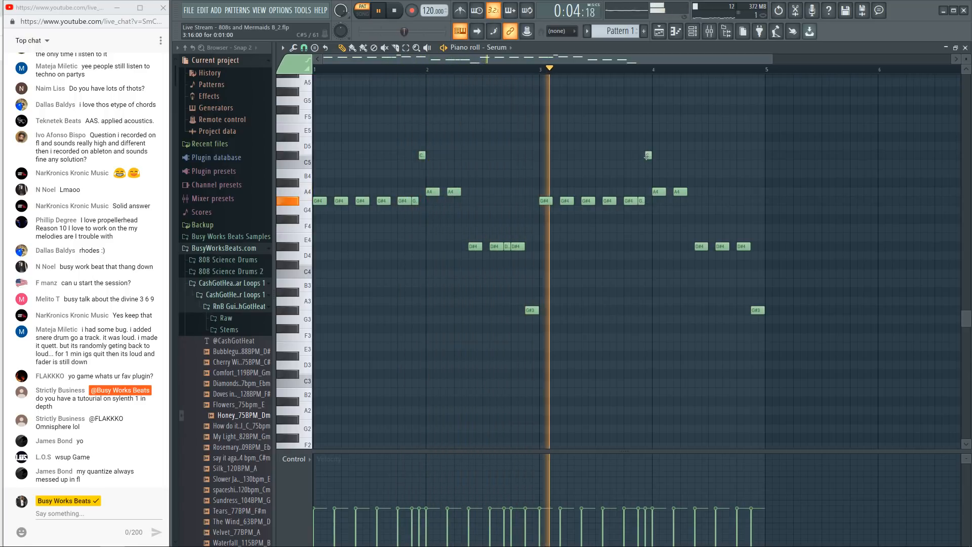
pyautogui.click(732, 246)
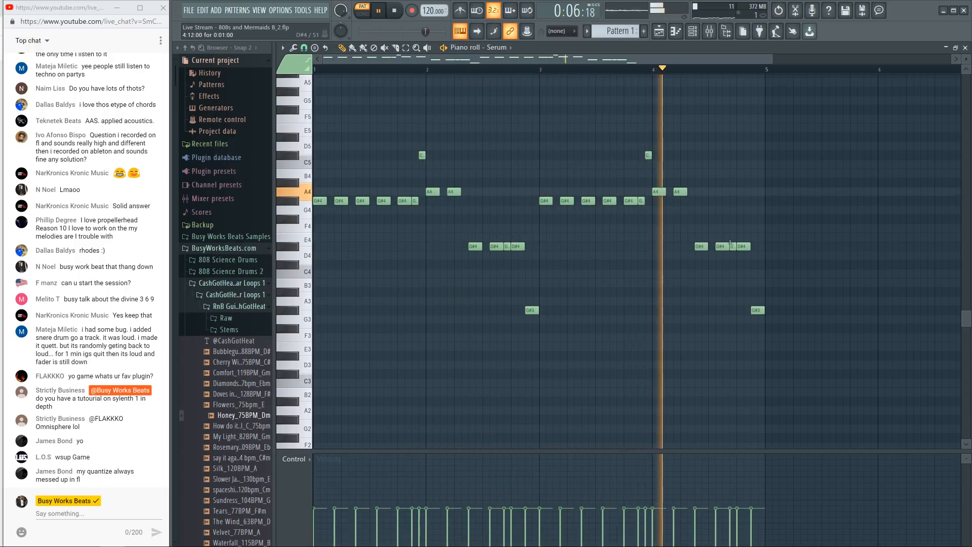
# Step: Save the project as a new version and add a one-step G#3 on step 16 of bar 4, closing the piano roll
pyautogui.hotkey('ctrl', 'n')
pyautogui.press('space')
pyautogui.click(759, 311)
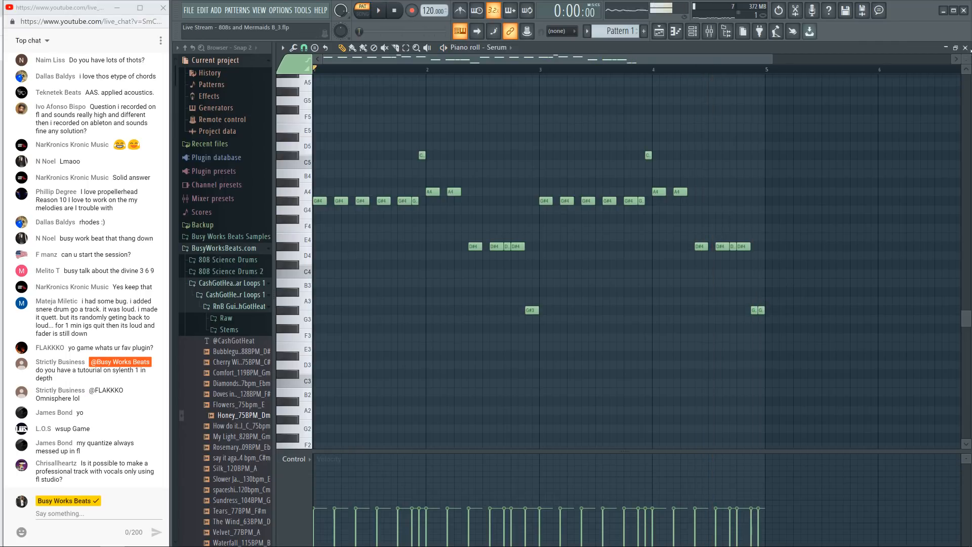
pyautogui.click(965, 48)
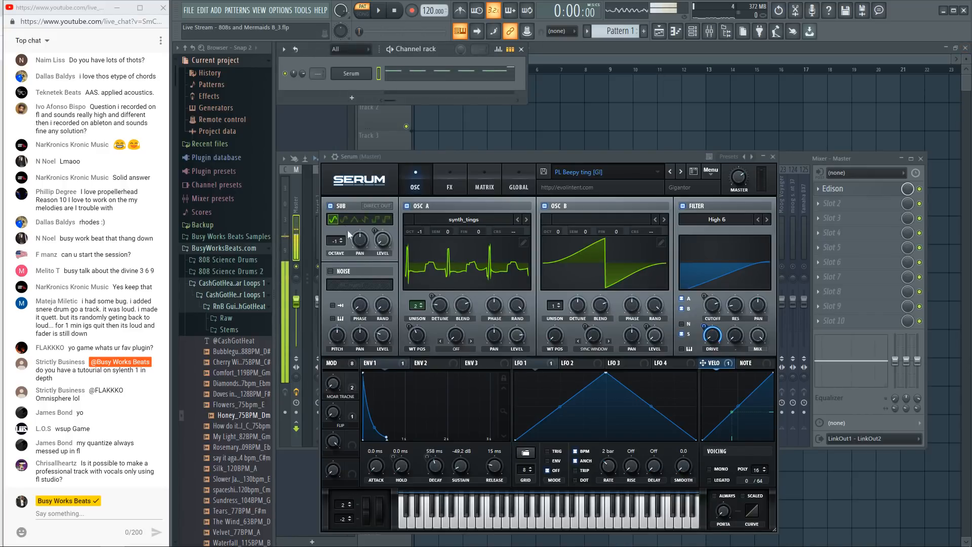
# Step: Set the sub oscillator's level to 41% during playback
pyautogui.press('space')
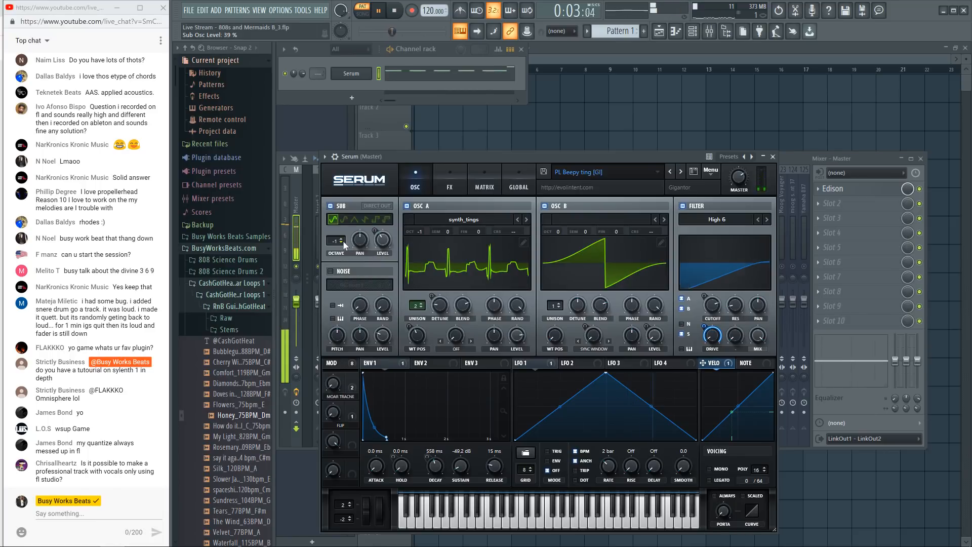
pyautogui.moveTo(379, 241); pyautogui.dragTo(379, 238)
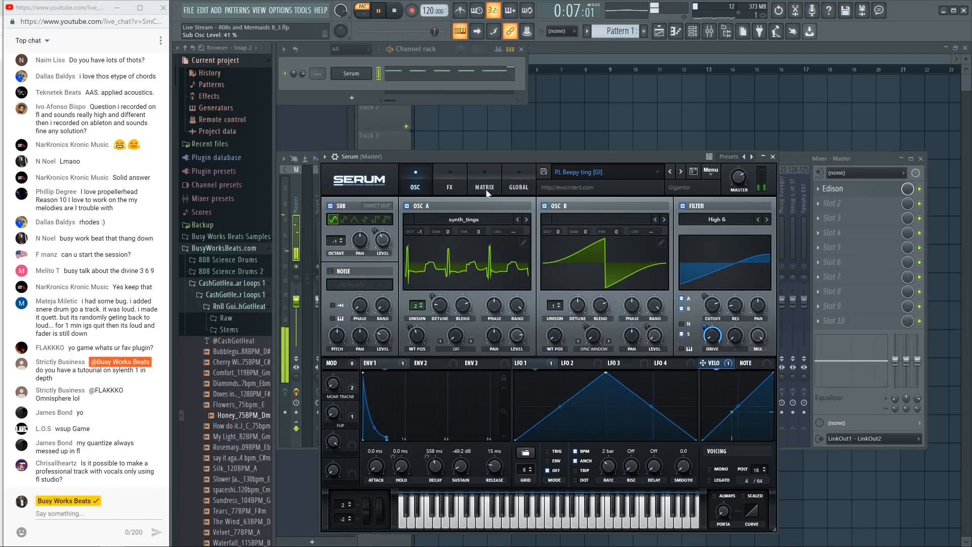
# Step: Show Serum's effects page, enable the compressor's multiband mode, and move the plugin window higher
pyautogui.click(468, 187)
pyautogui.click(455, 186)
pyautogui.moveTo(455, 156); pyautogui.dragTo(457, 119)
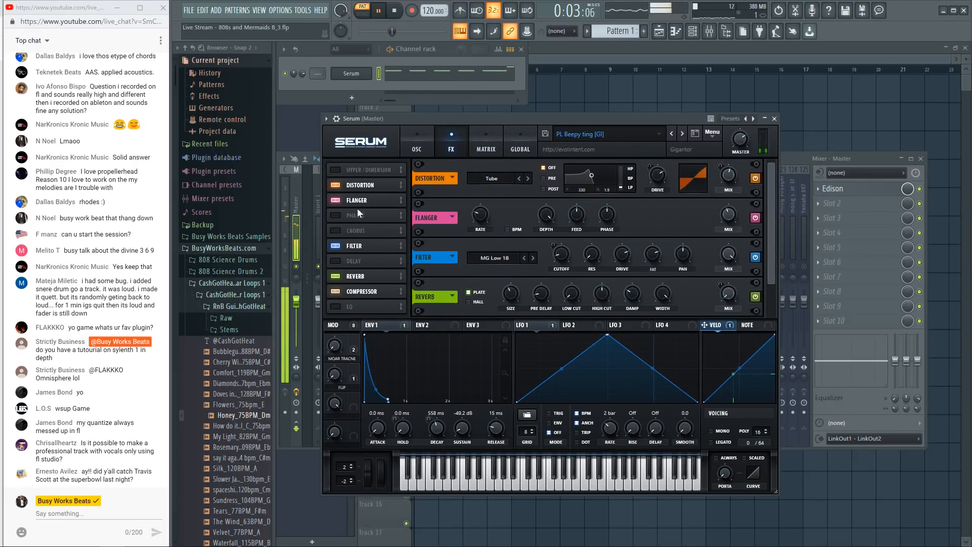
pyautogui.click(365, 291)
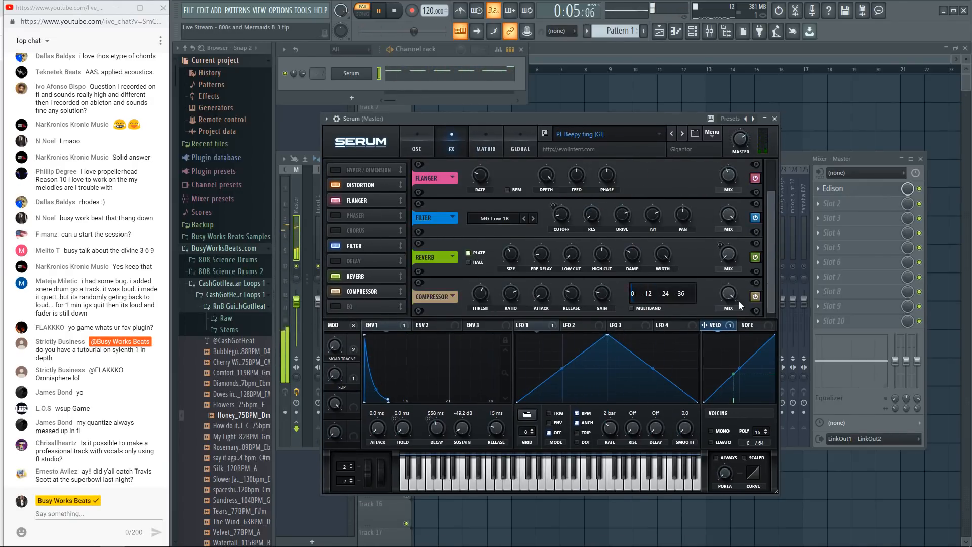
pyautogui.click(632, 308)
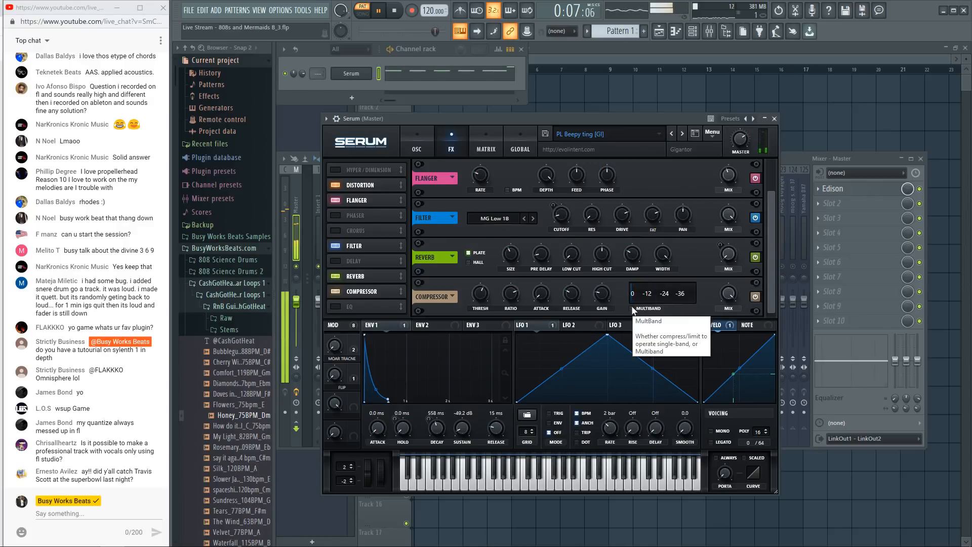
pyautogui.moveTo(582, 125); pyautogui.dragTo(579, 99)
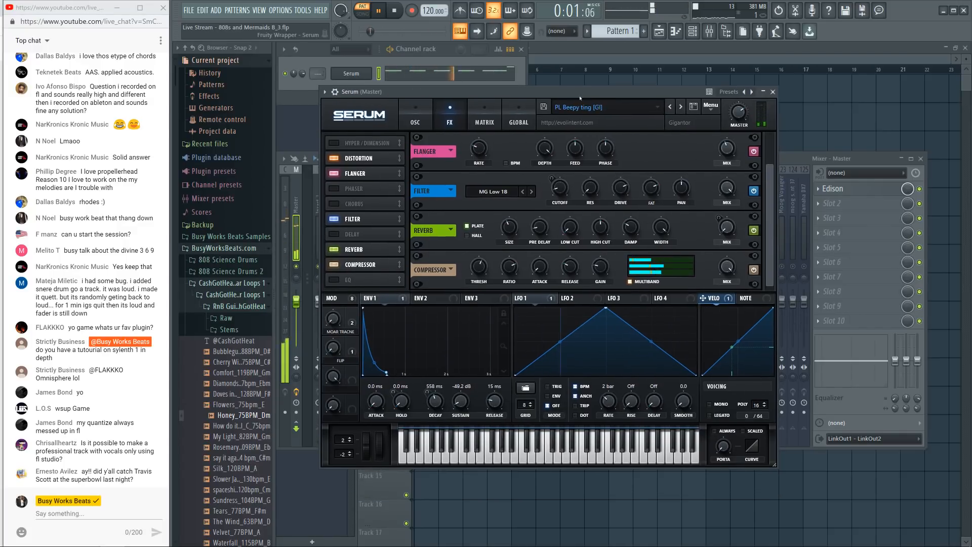
# Step: Stop and restart playback several times to listen to the pluck melody with multiband compression
pyautogui.press('space')
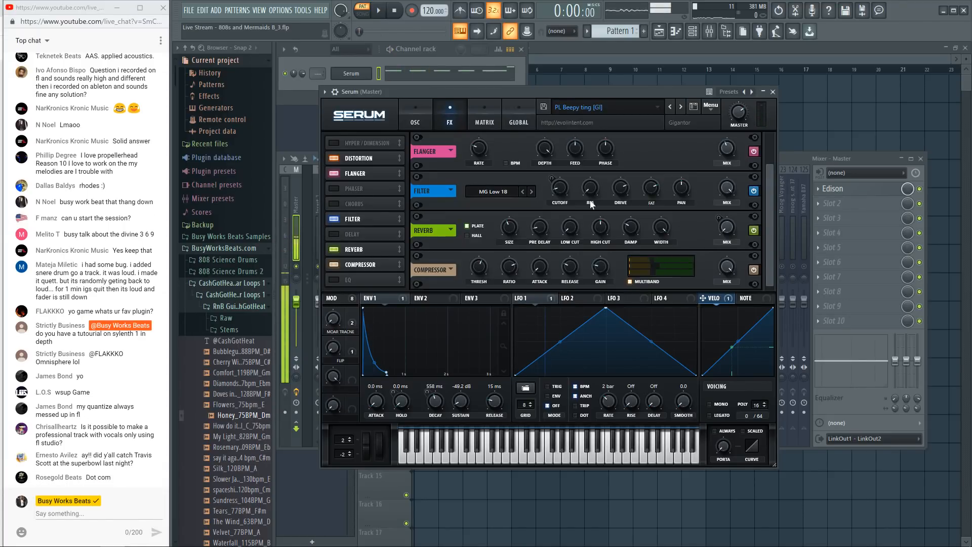
pyautogui.press('space')
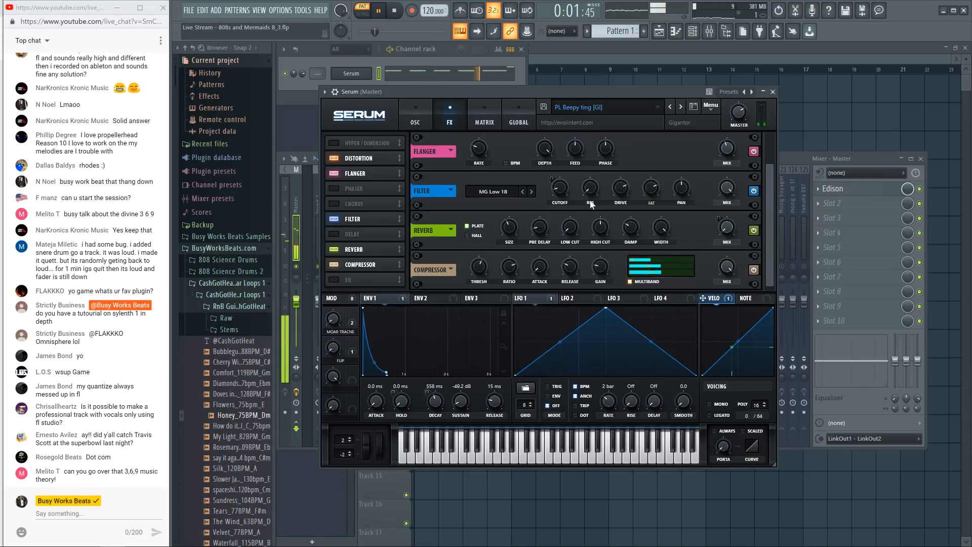
pyautogui.press('space')
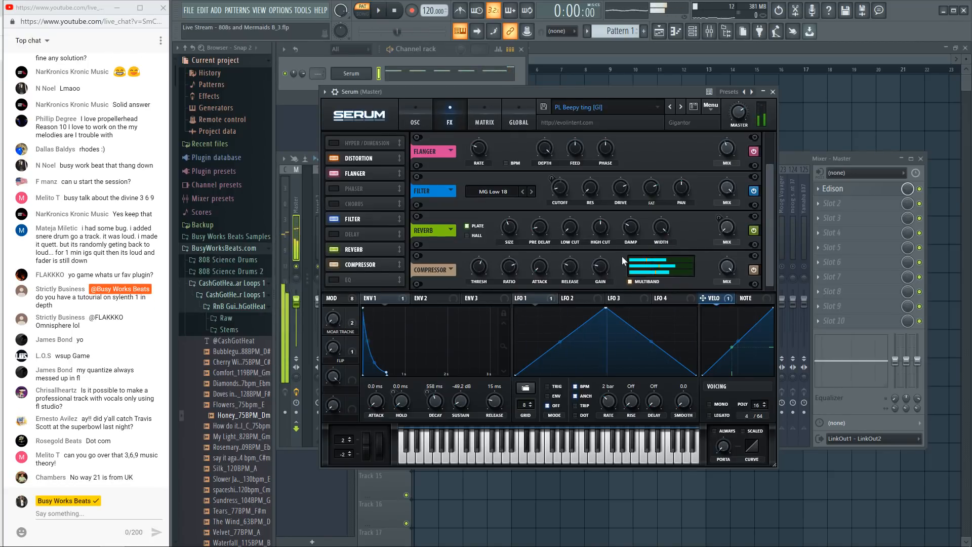
pyautogui.press('space')
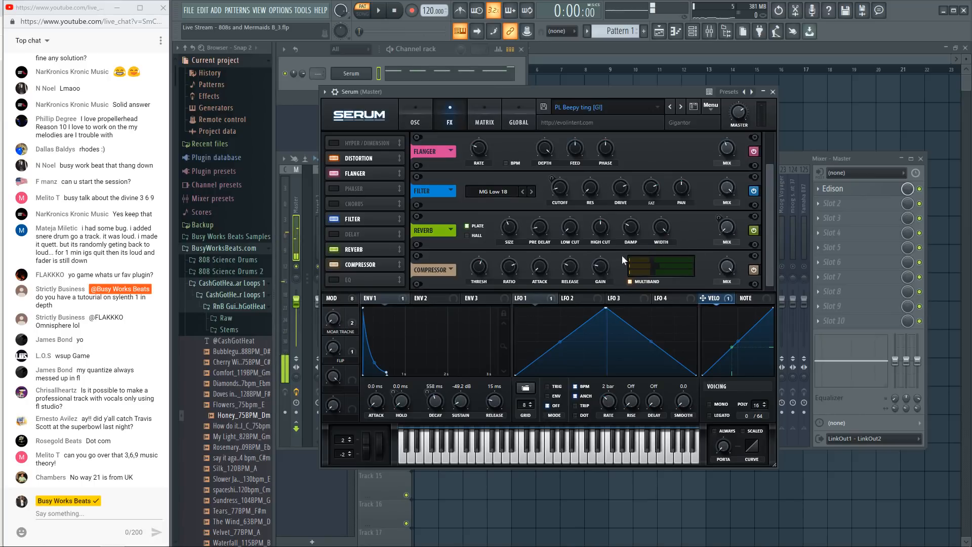
pyautogui.press('space')
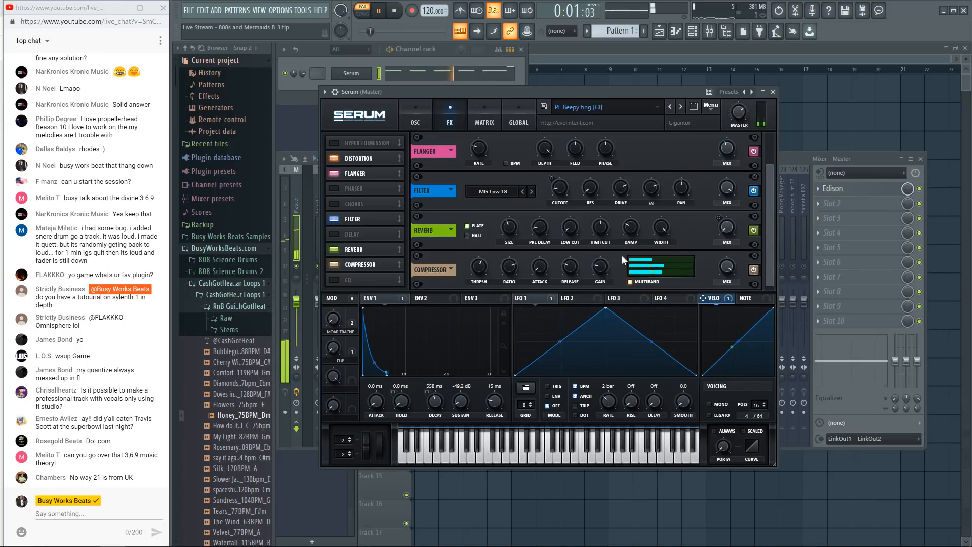
pyautogui.press('space')
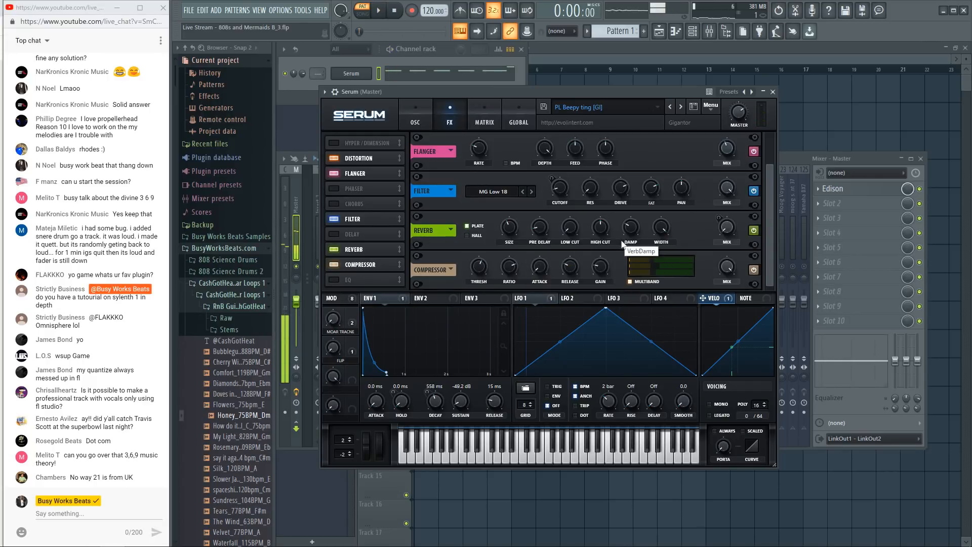
pyautogui.press('space')
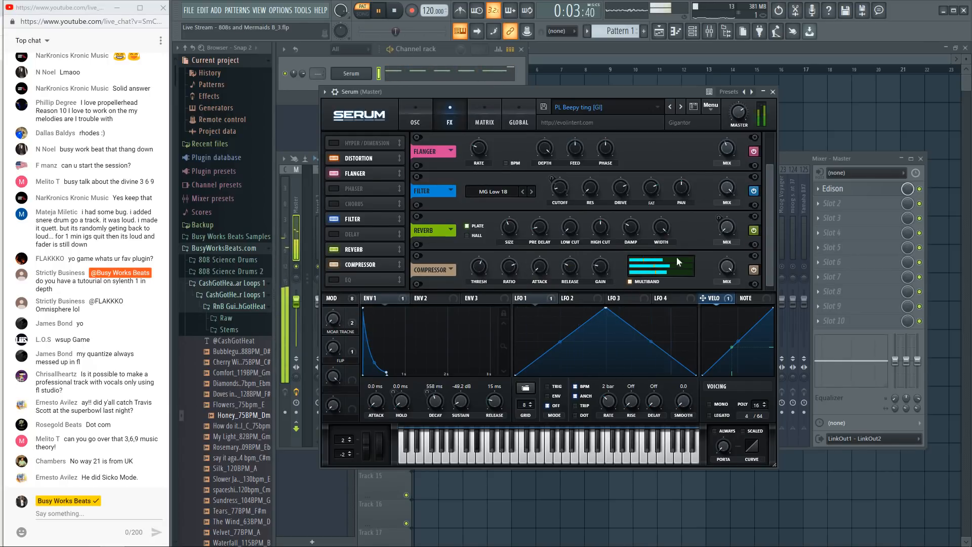
# Step: Adjust the multiband compressor's band levels, with CompMB M at 81%, and set Serum's master volume to 64%
pyautogui.moveTo(672, 271); pyautogui.dragTo(670, 274)
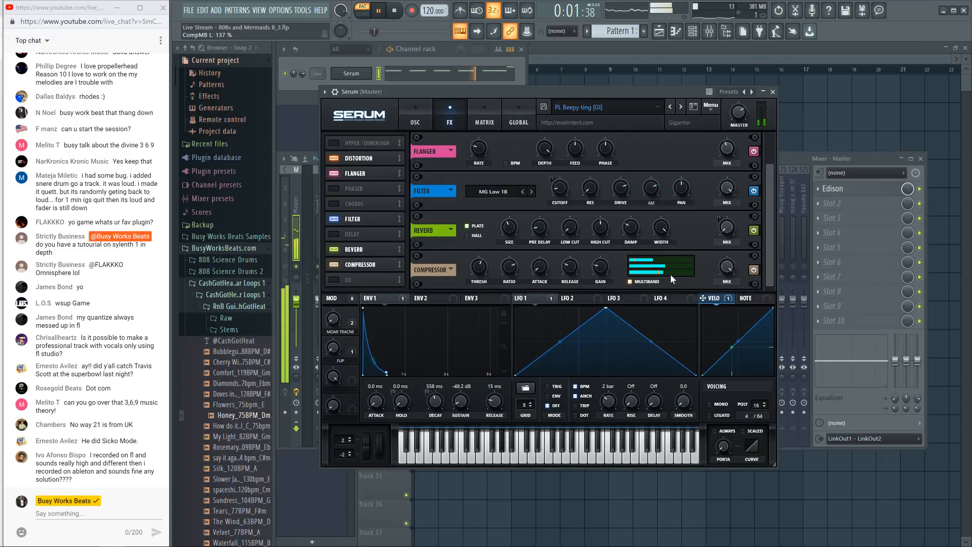
pyautogui.moveTo(669, 271)
pyautogui.mouseDown()
pyautogui.moveTo(650, 259)
pyautogui.moveTo(660, 262)
pyautogui.mouseUp()
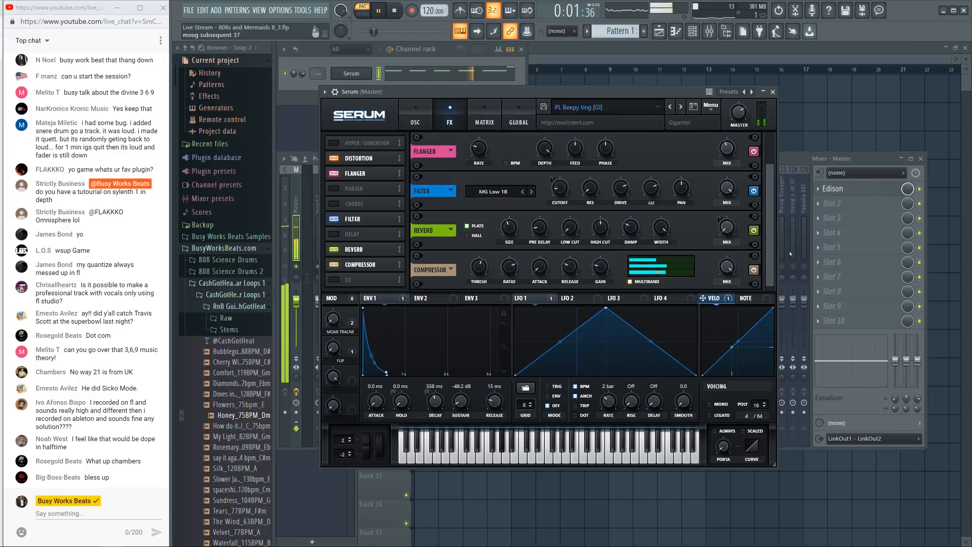
pyautogui.click(754, 270)
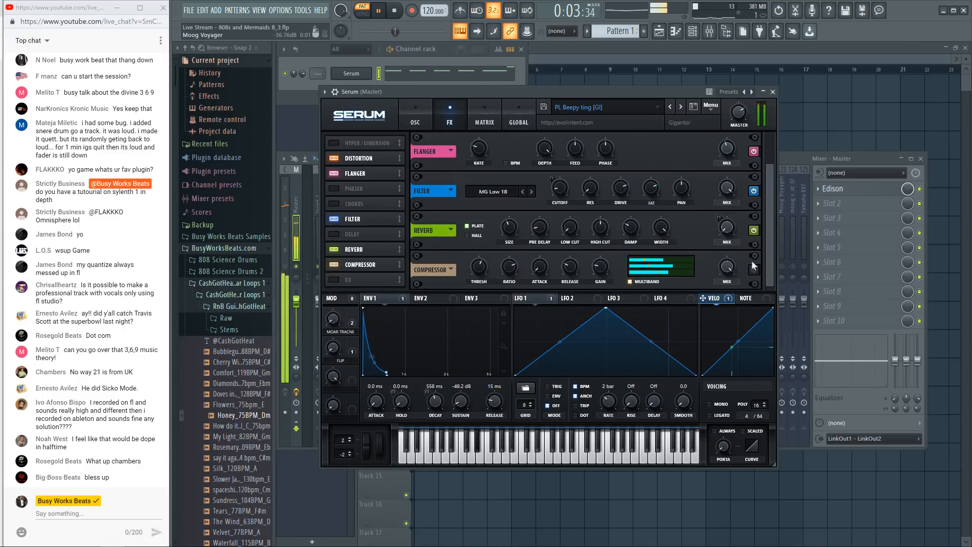
pyautogui.moveTo(738, 113)
pyautogui.mouseDown()
pyautogui.moveTo(731, 152)
pyautogui.moveTo(727, 124)
pyautogui.mouseUp()
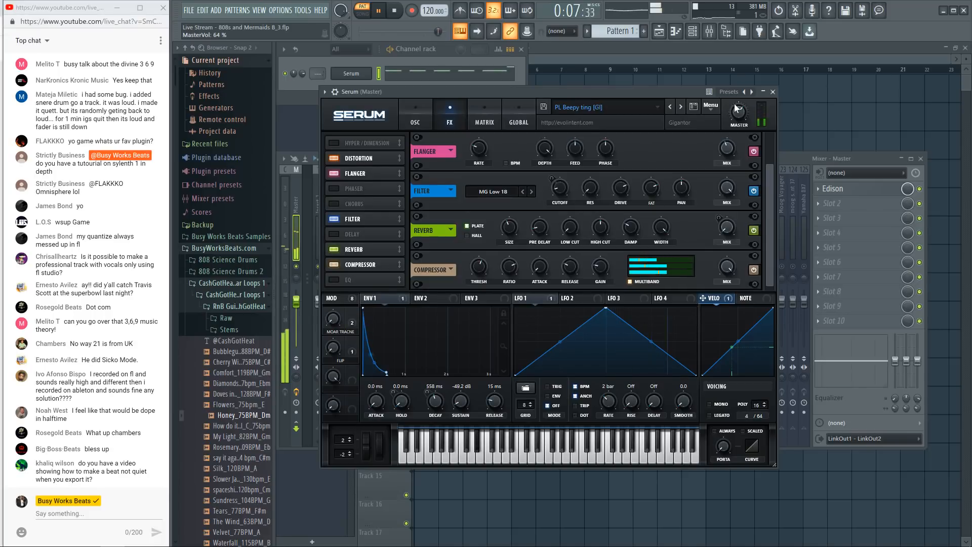
pyautogui.moveTo(668, 262); pyautogui.dragTo(672, 267)
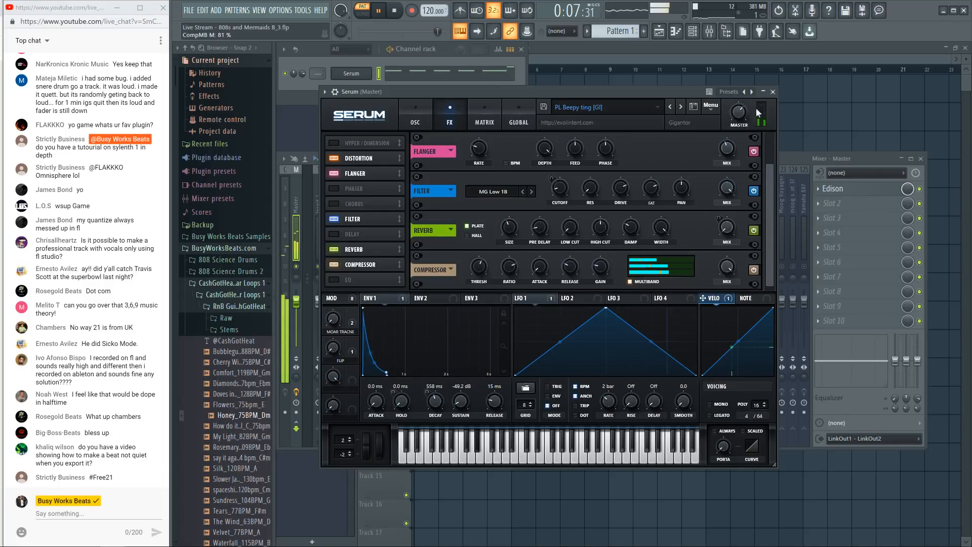
# Step: Close Serum and the other floating windows to show the playlist, and stop playback
pyautogui.click(772, 92)
pyautogui.rightClick(555, 120)
pyautogui.press('space')
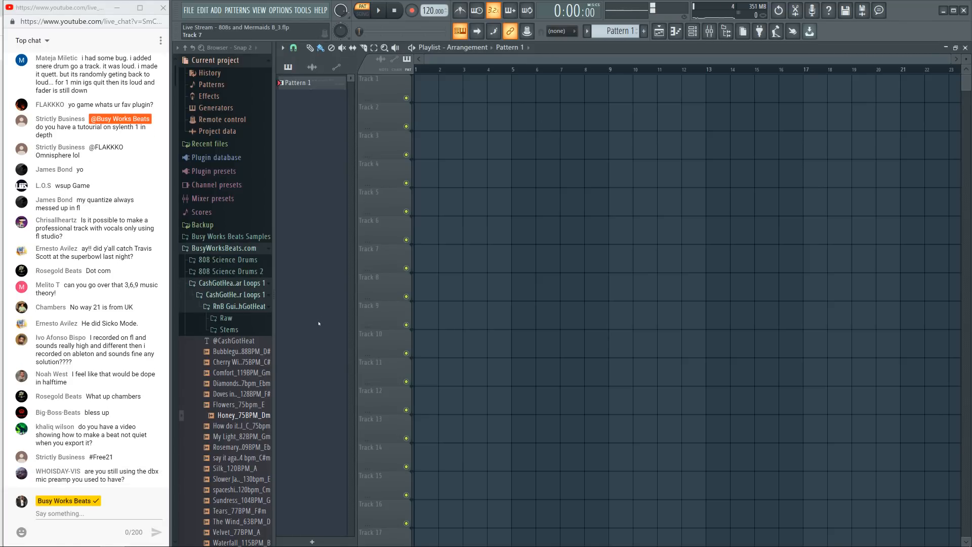
# Step: Browse to the packs folder inside SAMPLES and widen the browser to show the full folder names
pyautogui.scroll(-10, 233, 331)
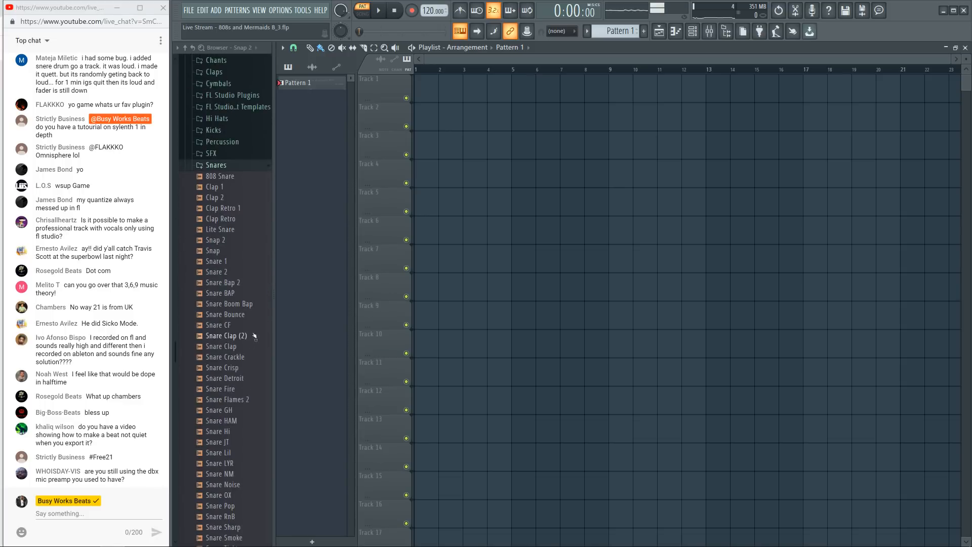
pyautogui.scroll(-8, 253, 336)
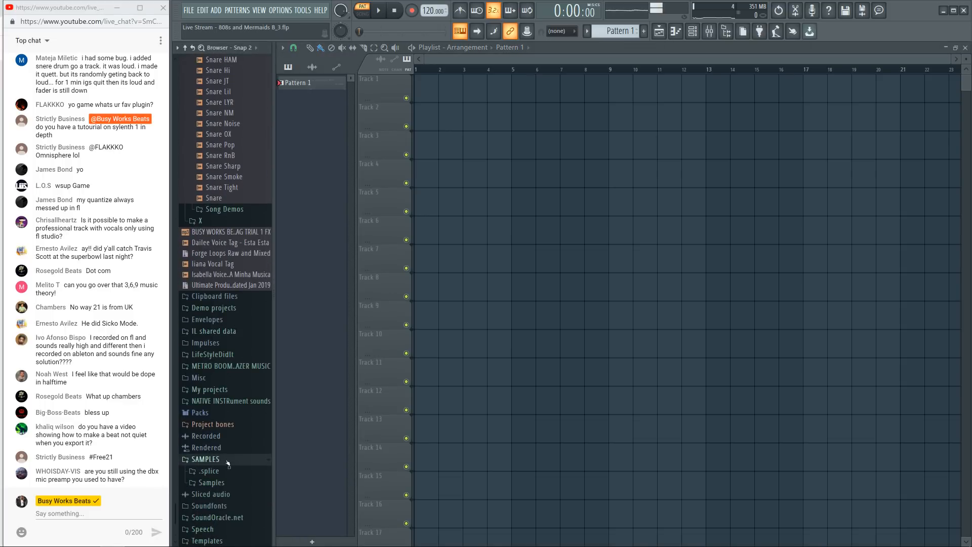
pyautogui.click(233, 494)
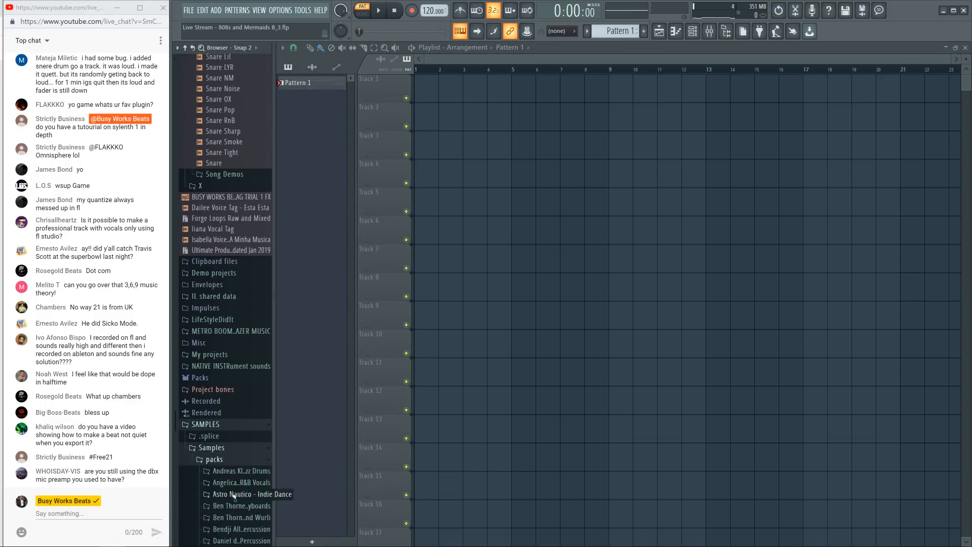
pyautogui.moveTo(274, 429); pyautogui.dragTo(376, 434)
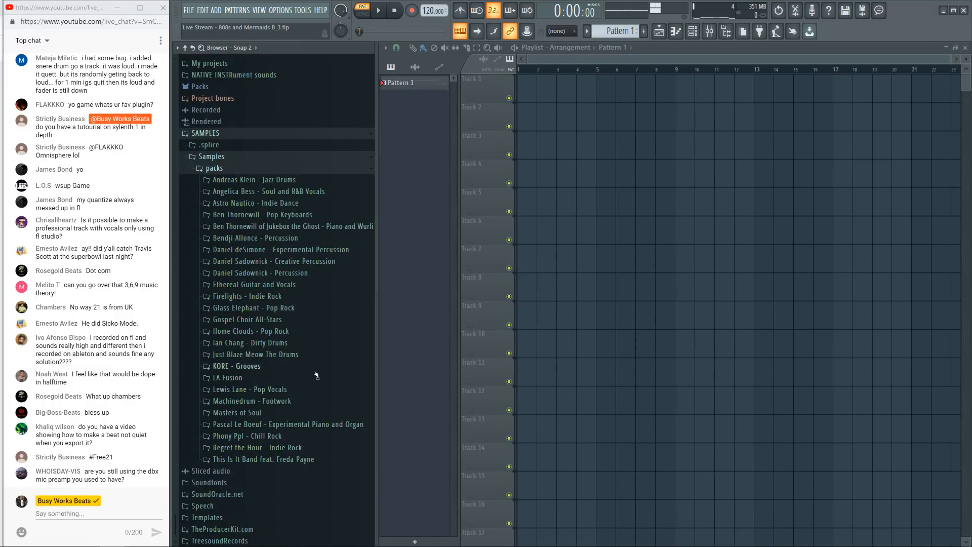
# Step: Expand the Lewis Lane - Pop Vocals pack down to its one_shot Vocals folder
pyautogui.click(302, 392)
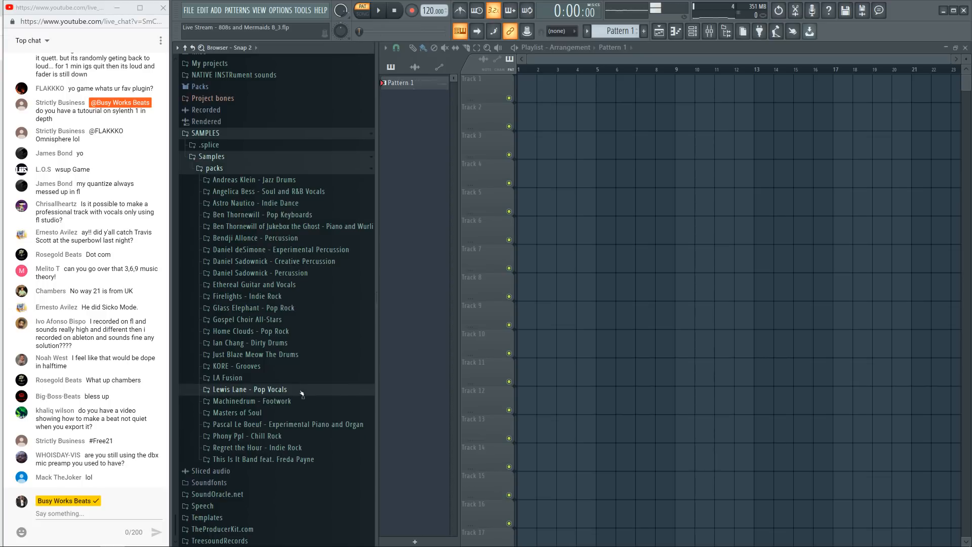
pyautogui.click(276, 400)
pyautogui.click(273, 413)
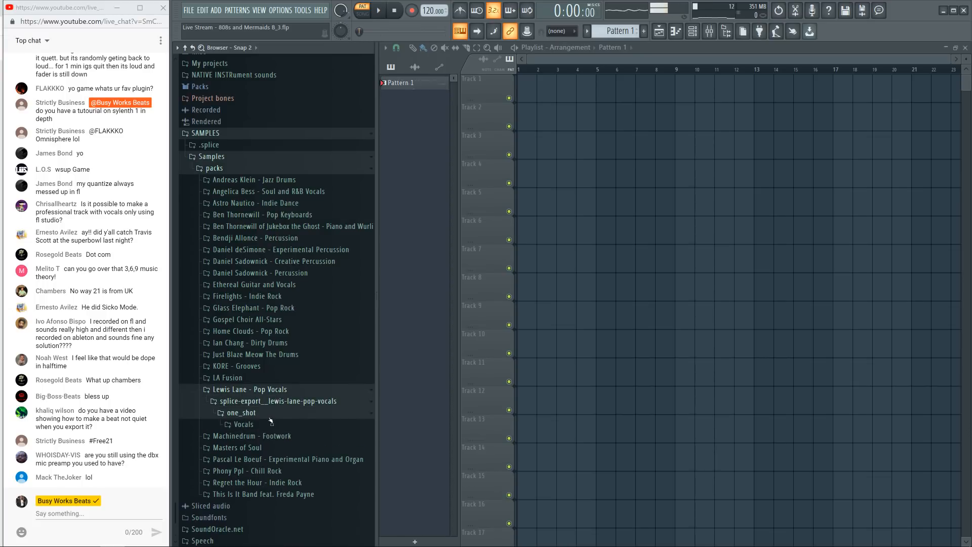
pyautogui.click(273, 425)
# Step: Audition the Lewis Lane vocal one-shots, comparing The Night Away with the pluck melody
pyautogui.click(273, 435)
pyautogui.click(273, 446)
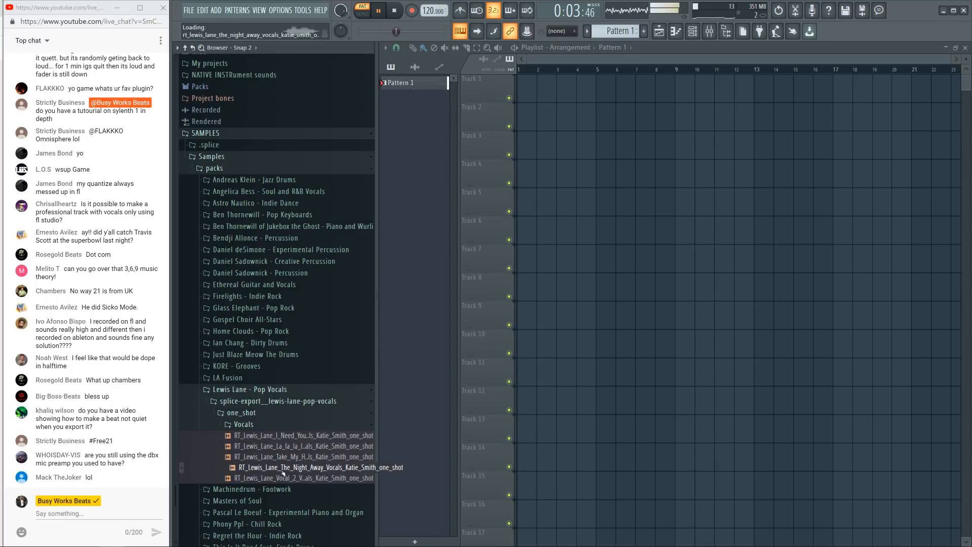
pyautogui.click(282, 468)
pyautogui.press('space')
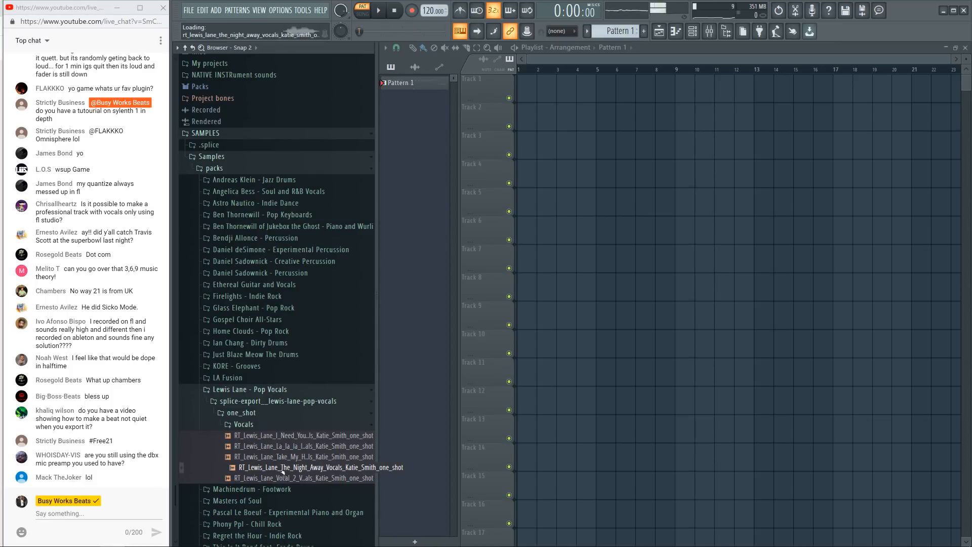
pyautogui.press('space')
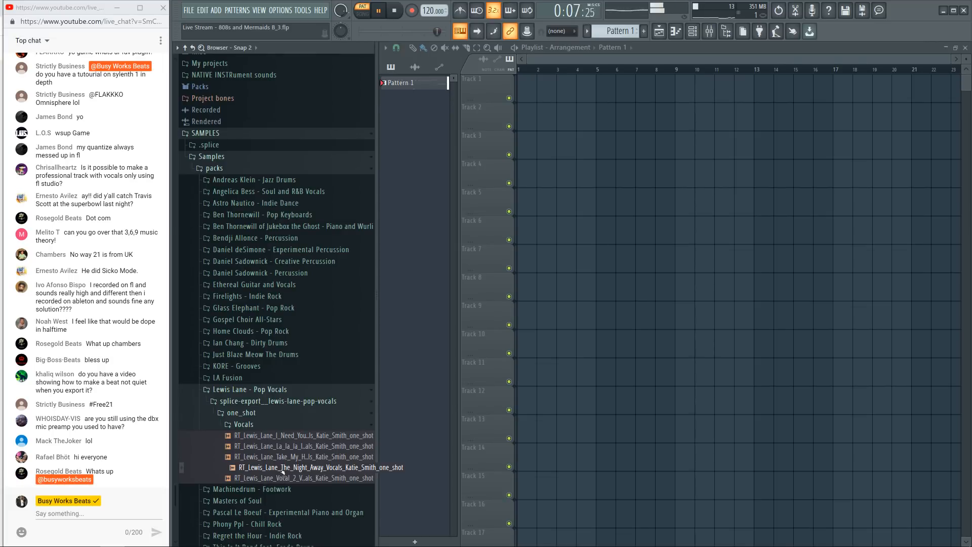
pyautogui.press('space')
pyautogui.click(283, 467)
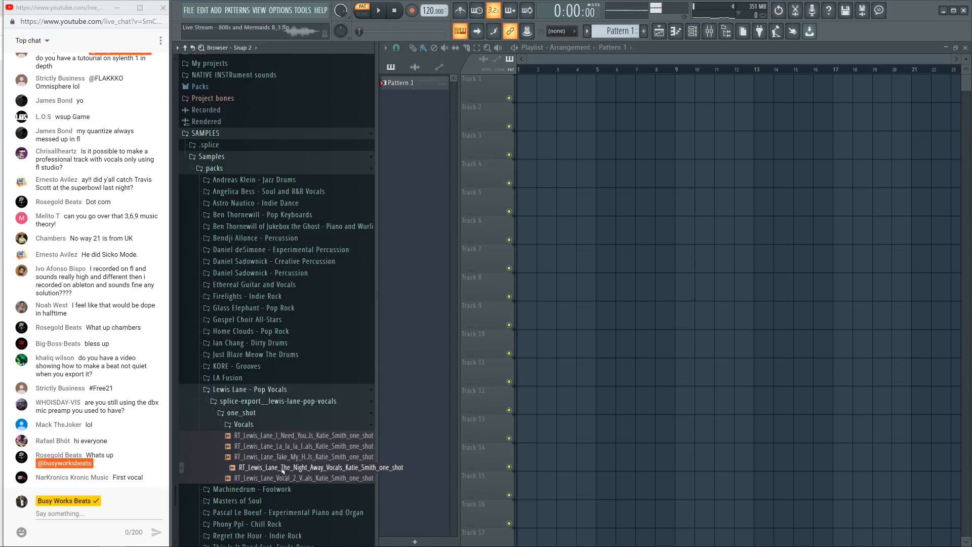
pyautogui.click(310, 481)
pyautogui.click(294, 436)
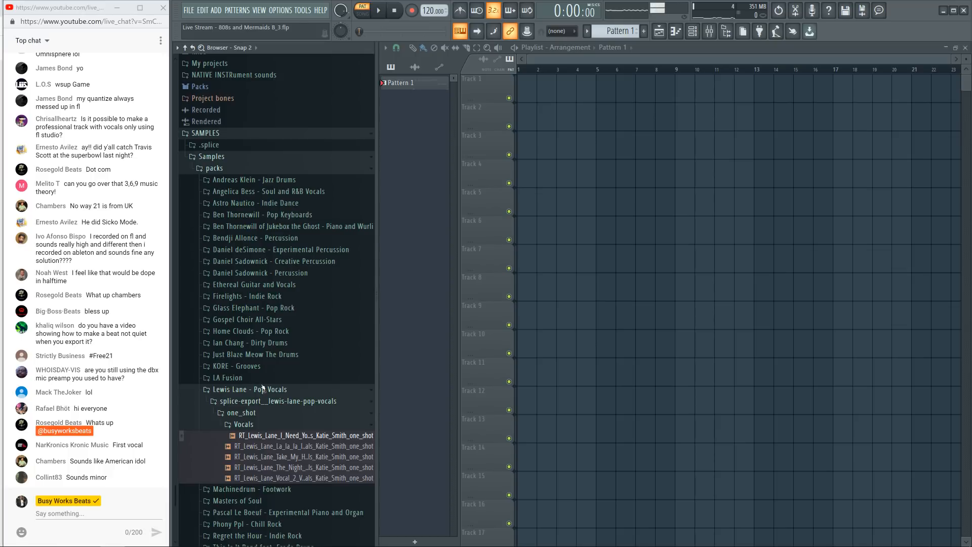
# Step: Expand the Ethereal Guitar and Vocals pack to its one_shot Vocals folder and audition the G major vocal with the melody
pyautogui.click(284, 285)
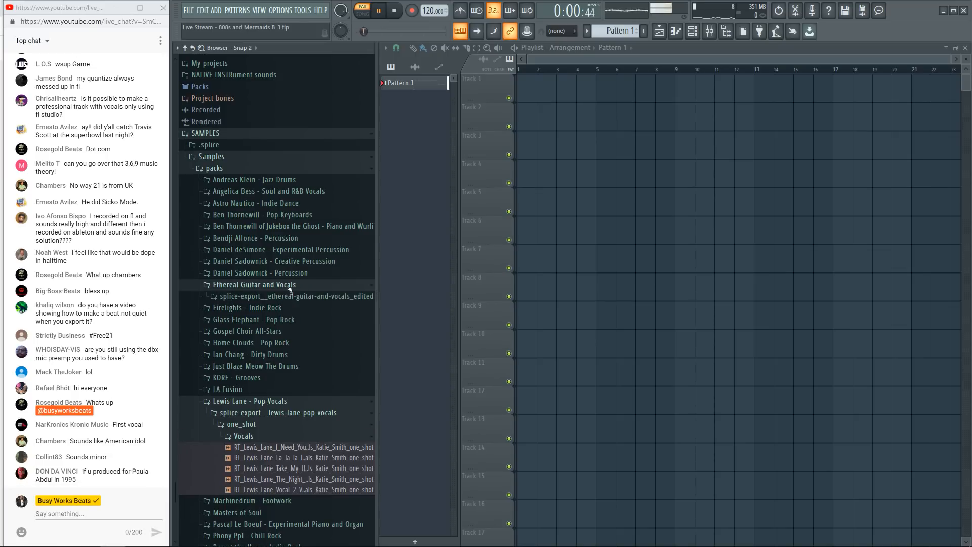
pyautogui.click(278, 308)
pyautogui.click(274, 319)
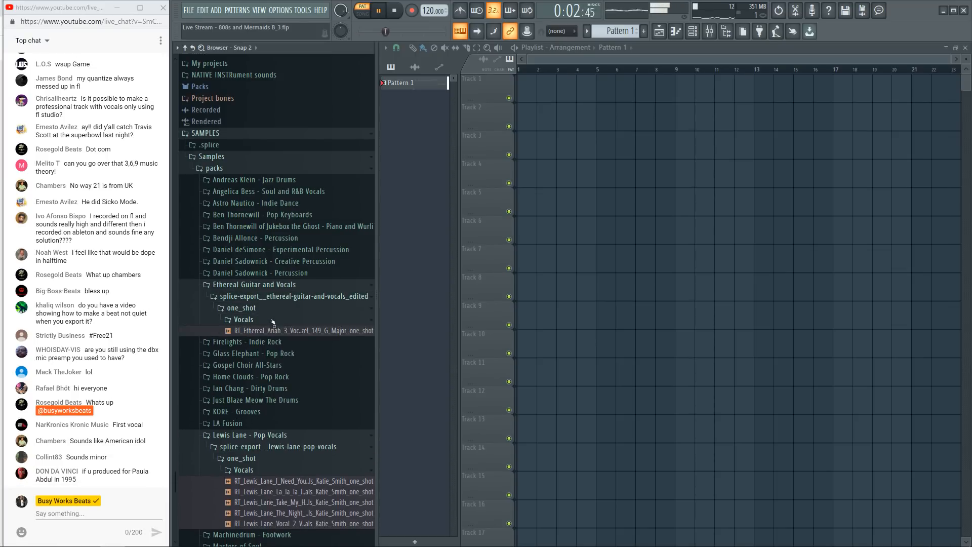
pyautogui.click(279, 331)
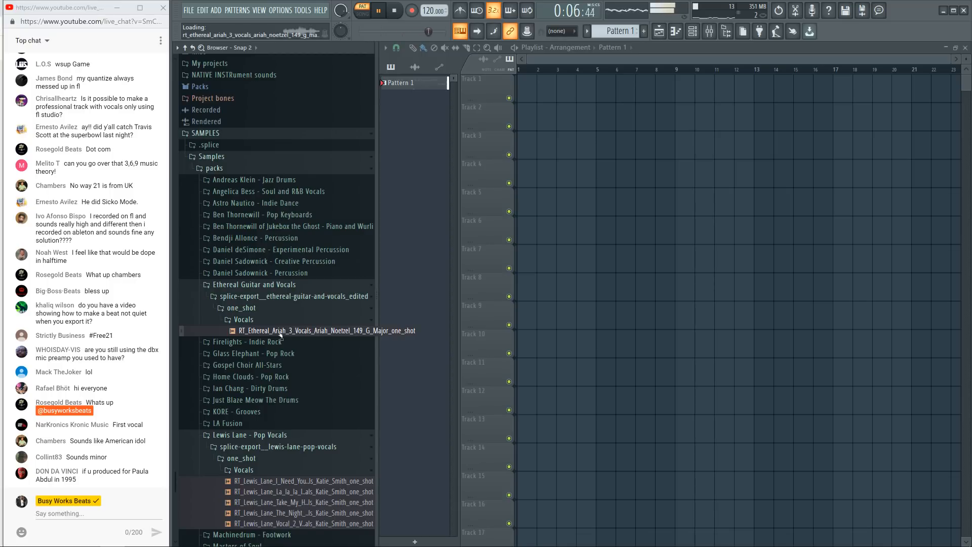
pyautogui.press('space')
pyautogui.press('space')
pyautogui.press('space')
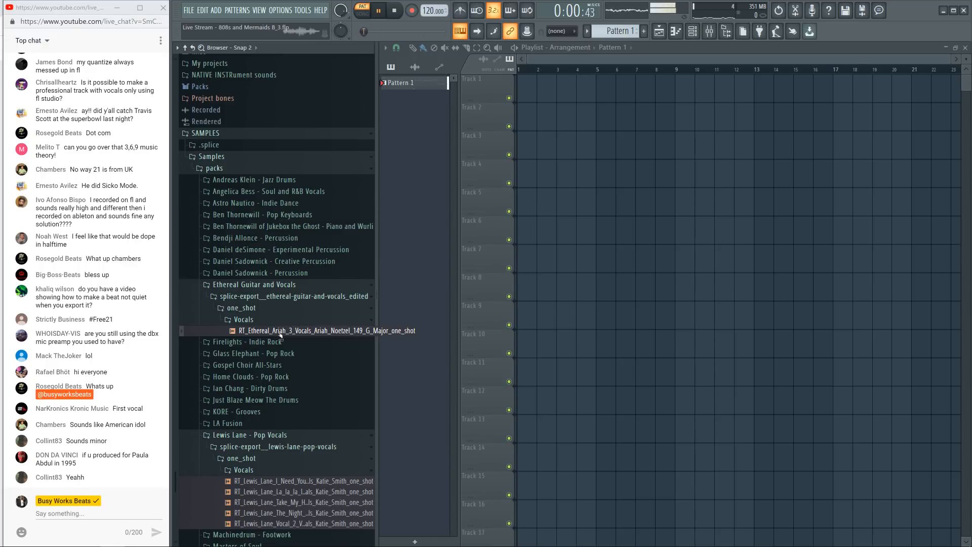
# Step: Load the Ethereal G major vocal one-shot into a new channel
pyautogui.rightClick(280, 332)
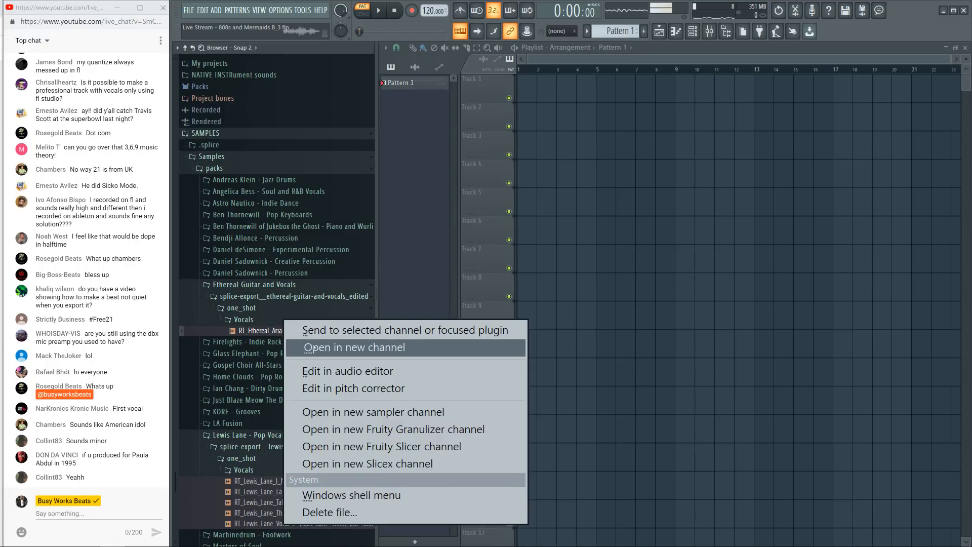
pyautogui.click(317, 348)
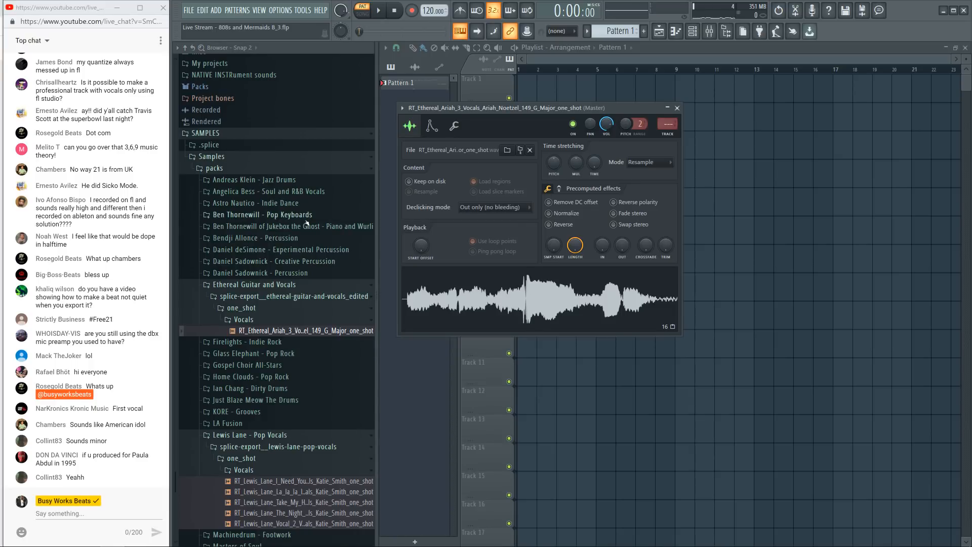
# Step: Expand the Angelica Bess - Soul and R&B Vocals pack down to its one_shot Vocals folder while the melody plays
pyautogui.click(322, 192)
pyautogui.press('space')
pyautogui.click(299, 204)
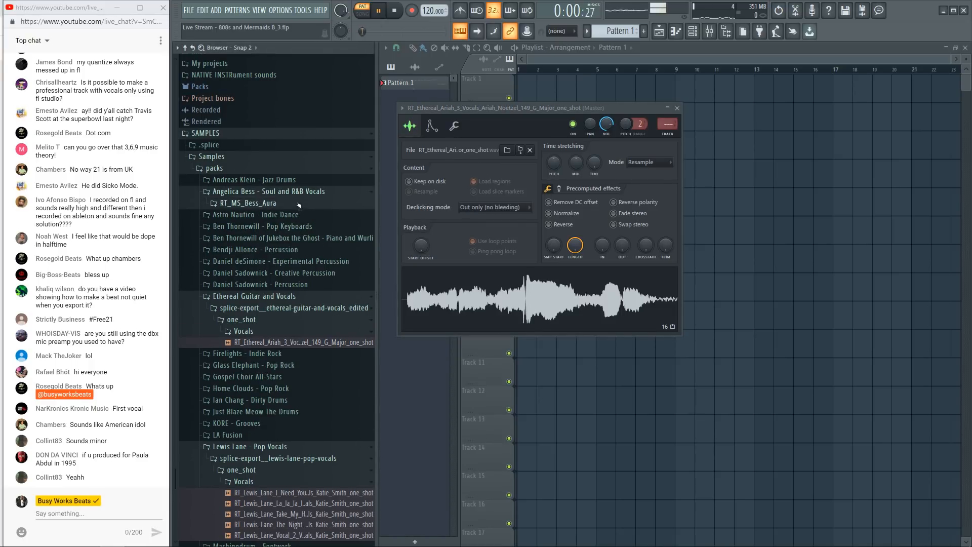
pyautogui.click(289, 215)
pyautogui.click(284, 225)
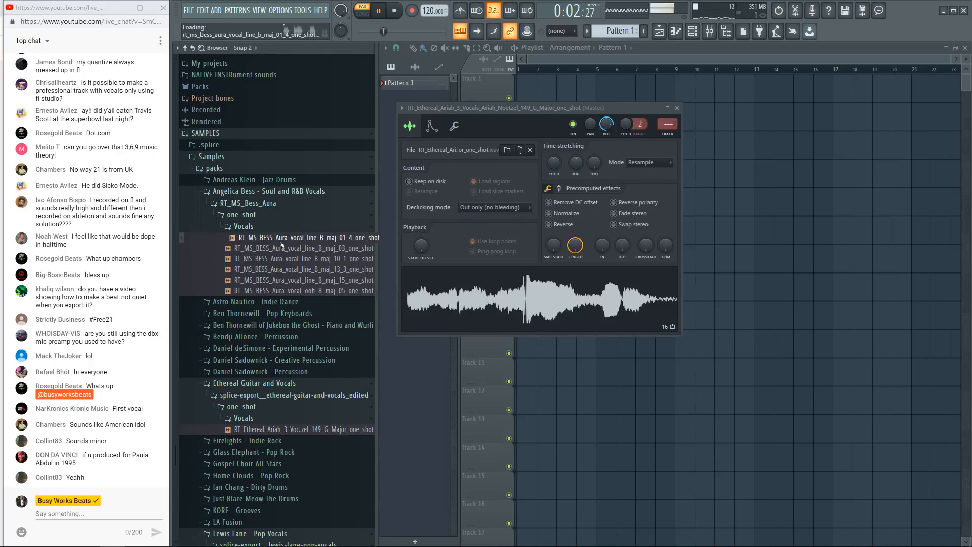
# Step: Audition the Aura B major vocal lines 10_1, 13_3 and 15 against the pluck melody
pyautogui.click(286, 259)
pyautogui.click(290, 270)
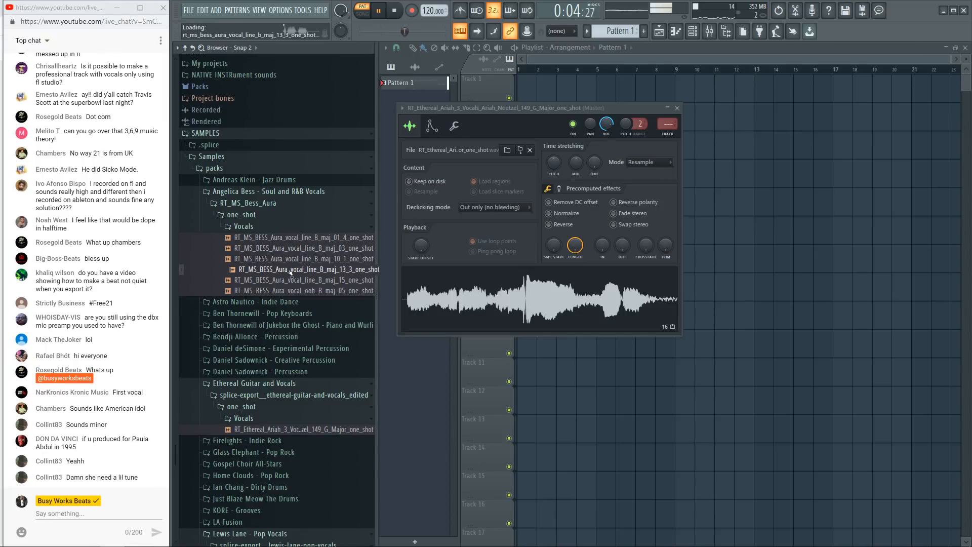
pyautogui.click(289, 280)
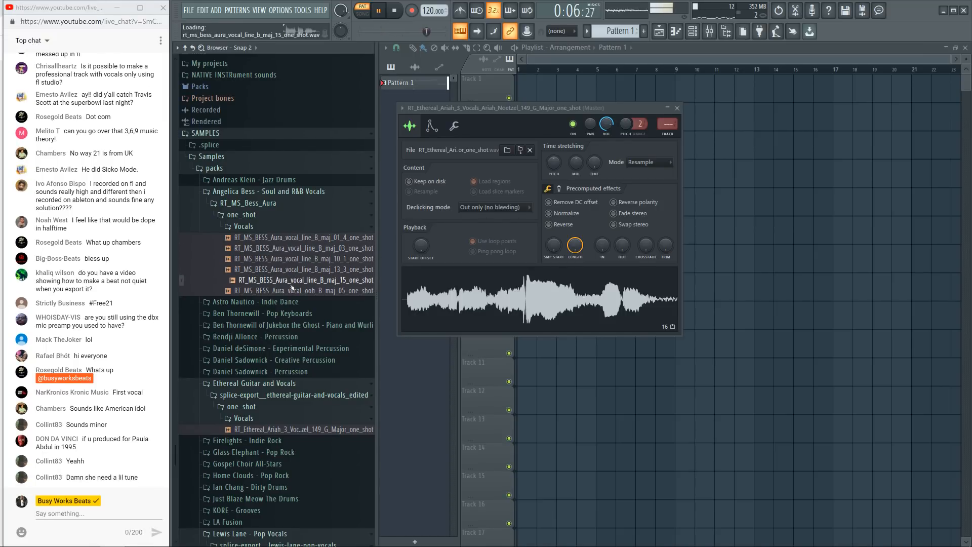
pyautogui.press('space')
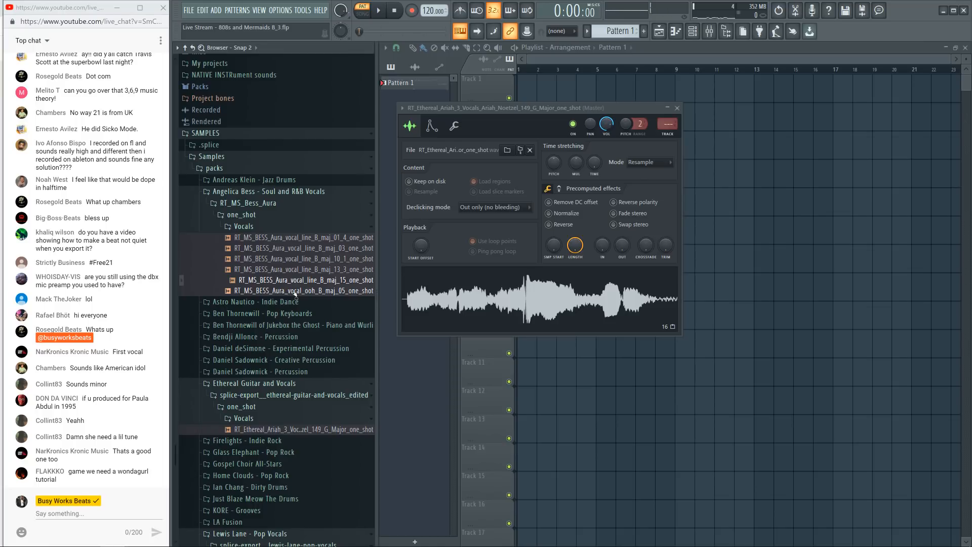
pyautogui.press('space')
pyautogui.press('space')
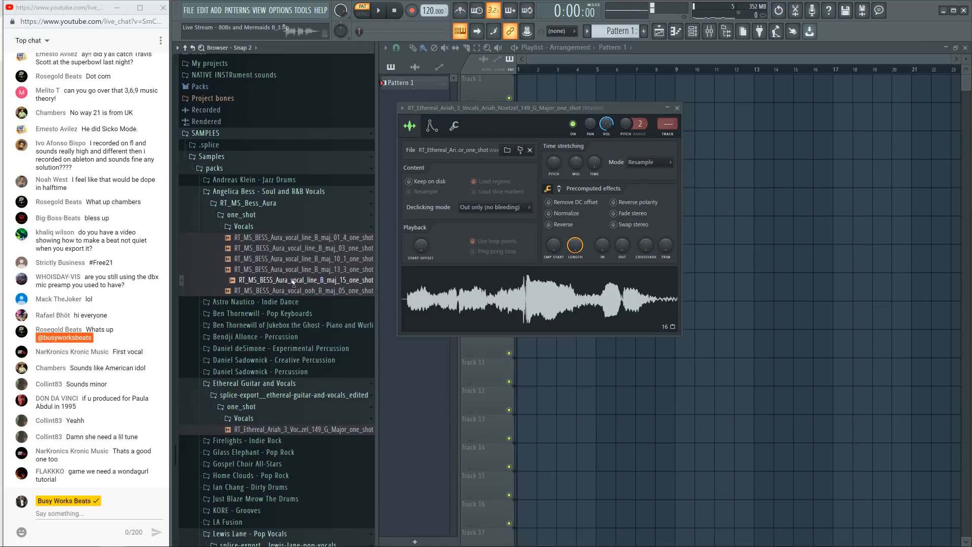
# Step: Audition the Aura vocal ooh 05 with the melody and compare it with vocal lines 15, 13_3 and 10_1
pyautogui.press('space')
pyautogui.click(301, 290)
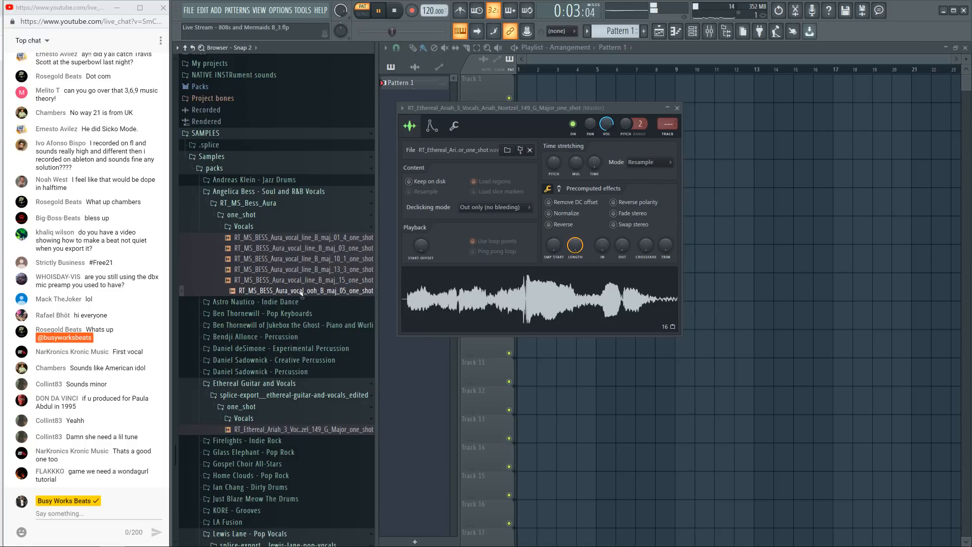
pyautogui.press('space')
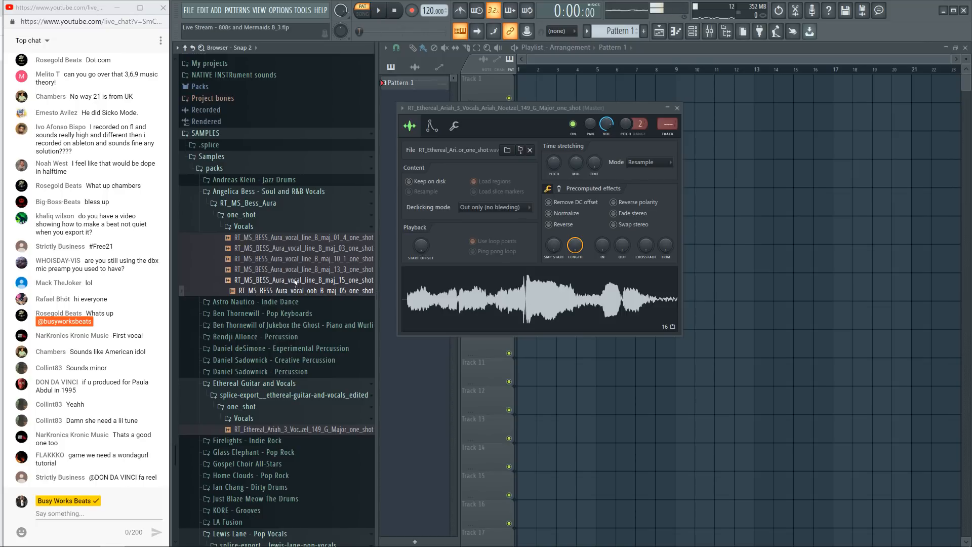
pyautogui.press('space')
pyautogui.click(295, 281)
pyautogui.click(295, 271)
pyautogui.click(295, 261)
pyautogui.press('space')
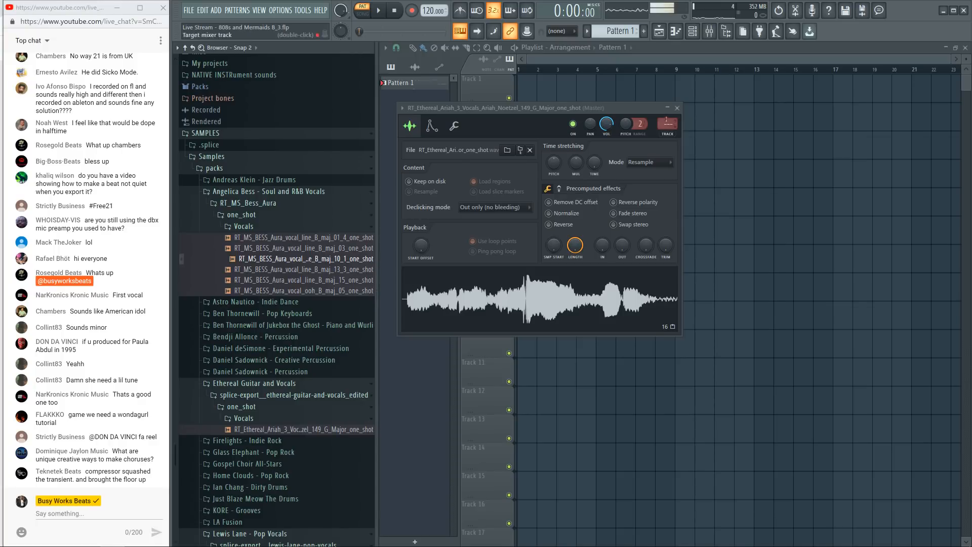
# Step: Close the Ethereal vocal's channel settings and audition Aura vocal line B_maj_03 with the melody
pyautogui.click(677, 108)
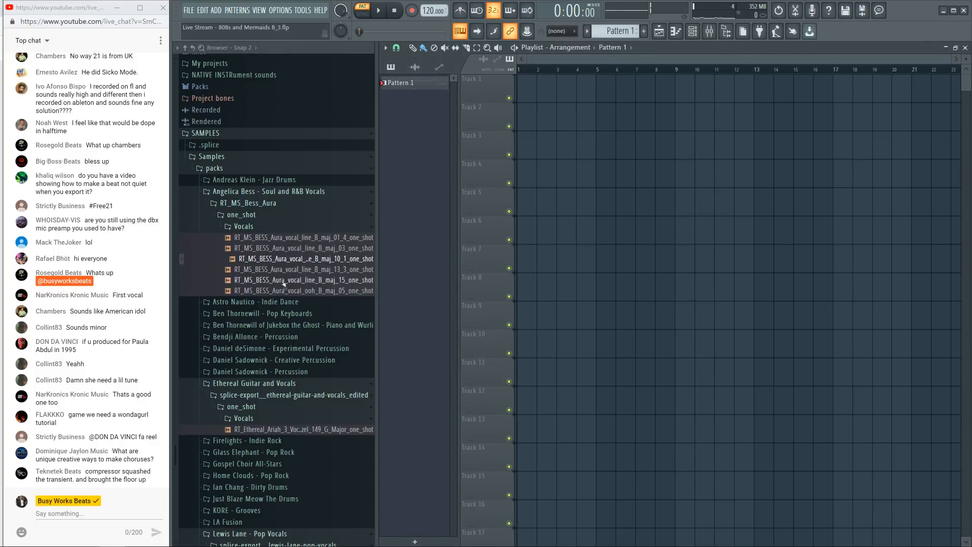
pyautogui.press('space')
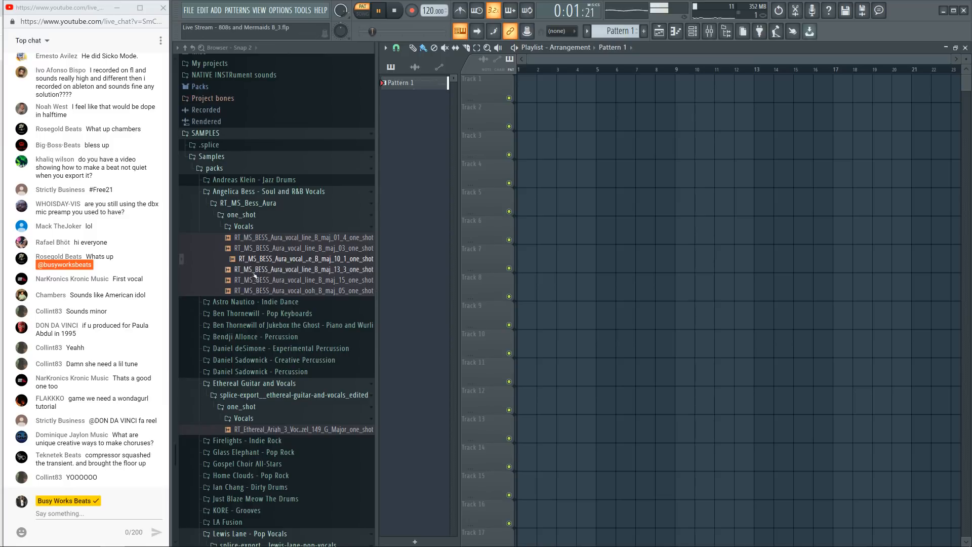
pyautogui.click(278, 248)
pyautogui.press('space')
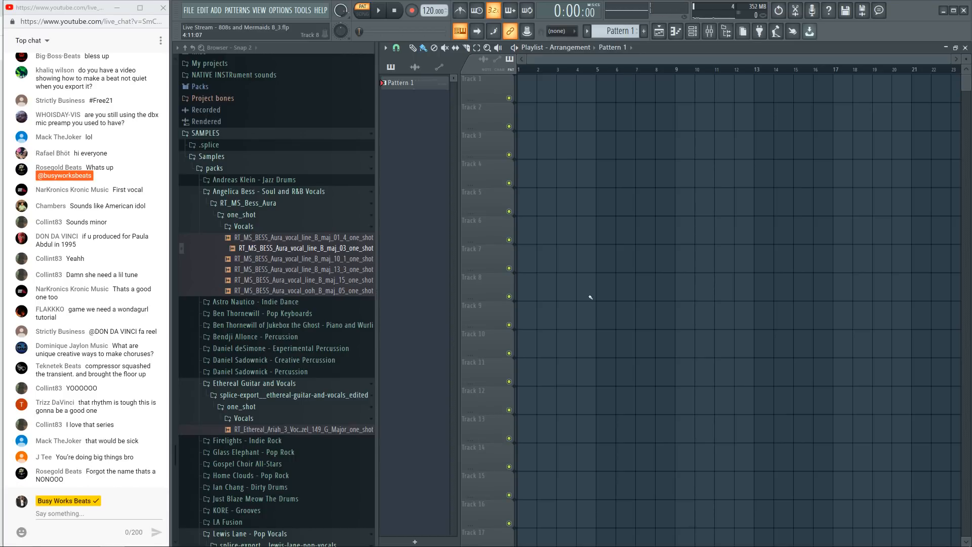
pyautogui.press('space')
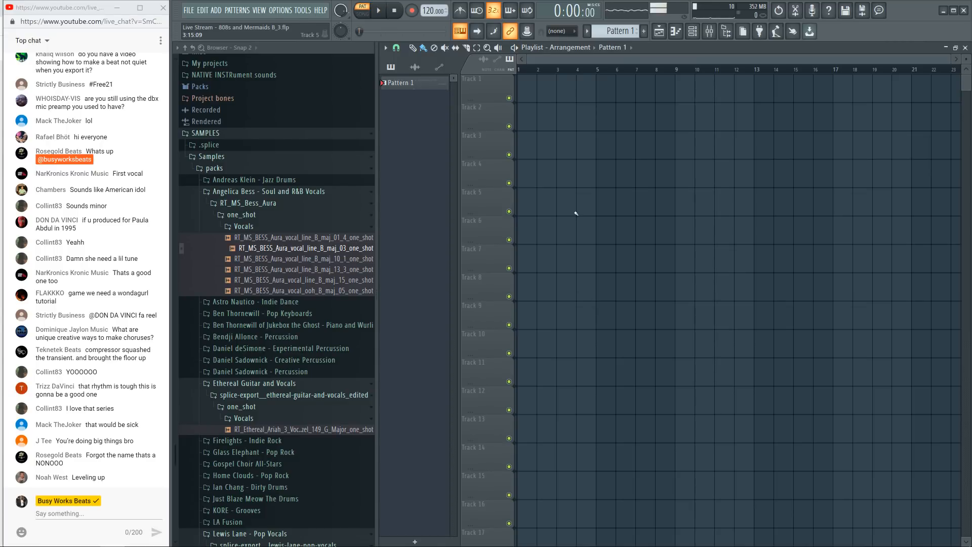
pyautogui.press('space')
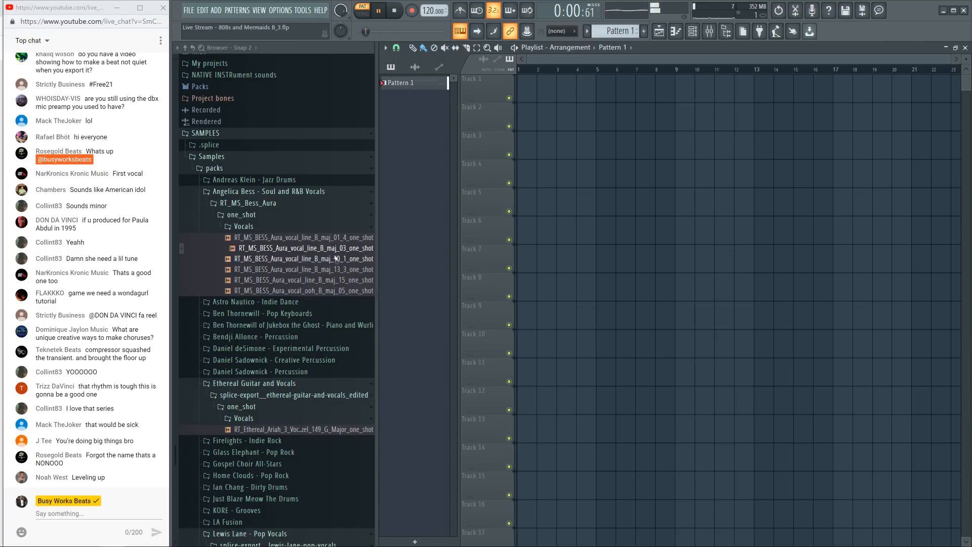
# Step: Audition Aura vocal line B_maj_01_4 with the melody and load it into a new channel
pyautogui.click(297, 238)
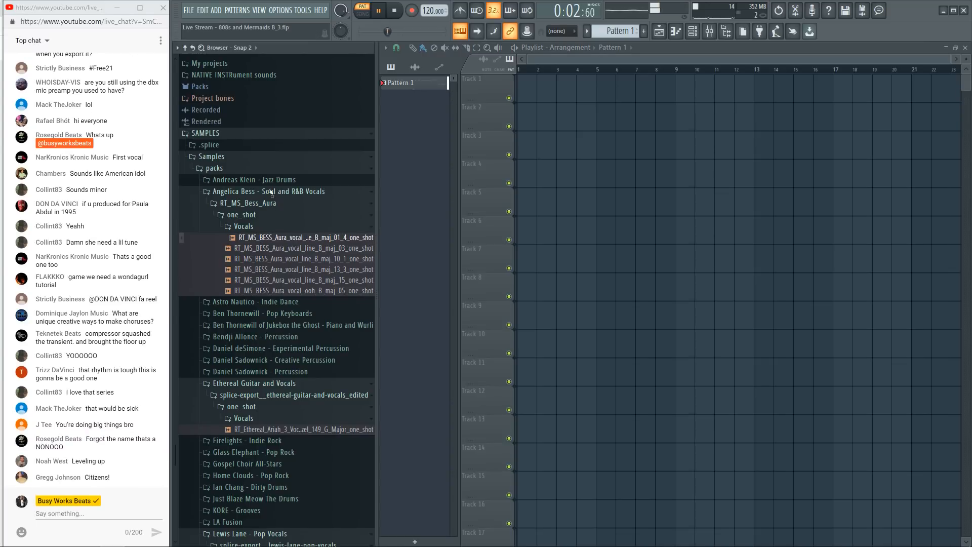
pyautogui.scroll(-3, 300, 273)
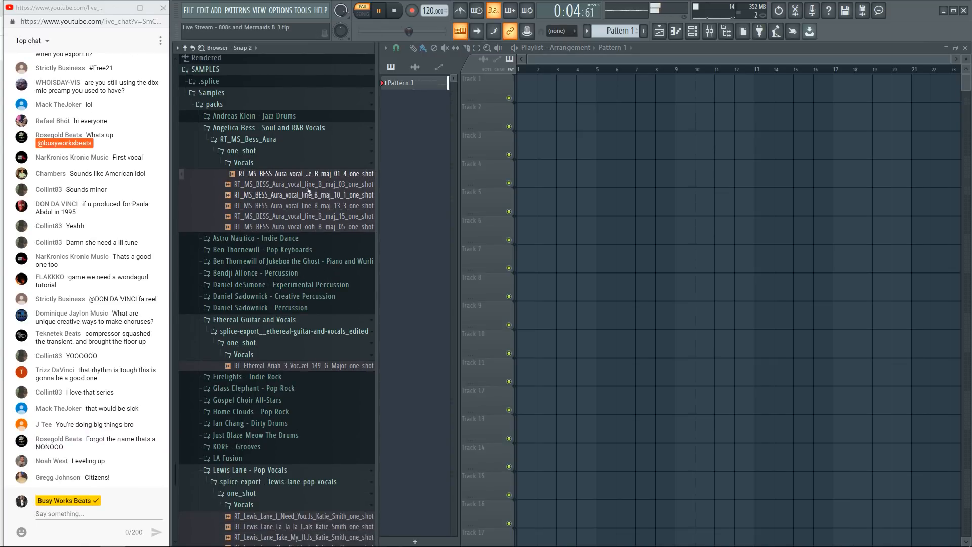
pyautogui.press('space')
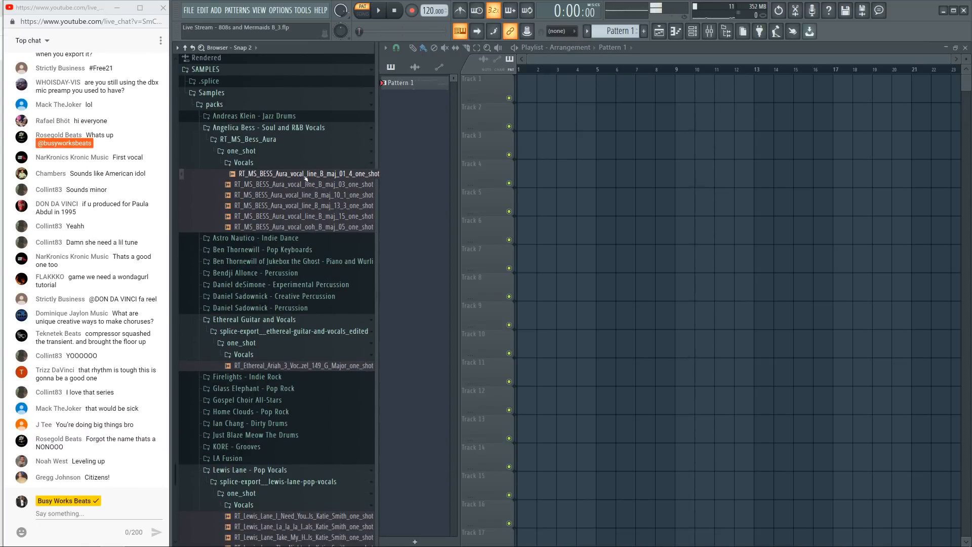
pyautogui.click(305, 177)
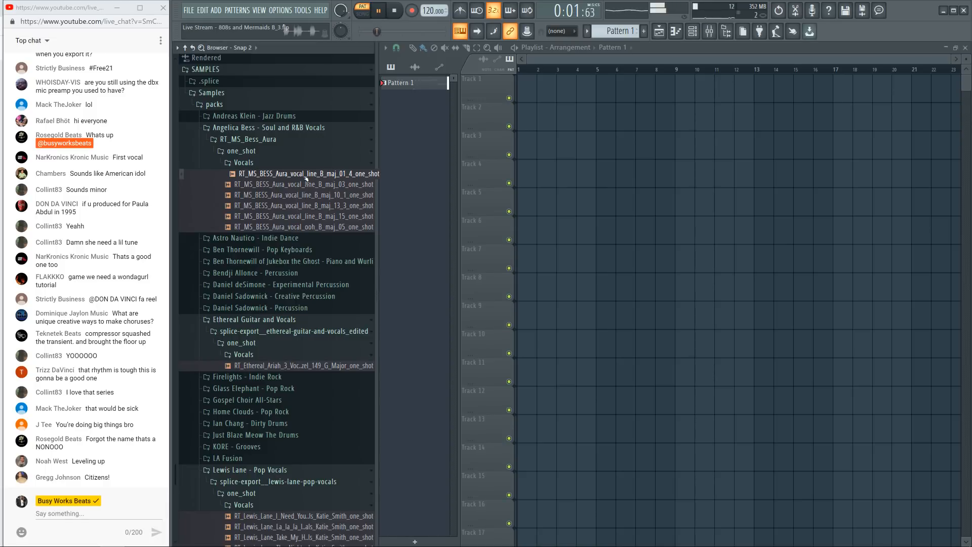
pyautogui.rightClick(306, 177)
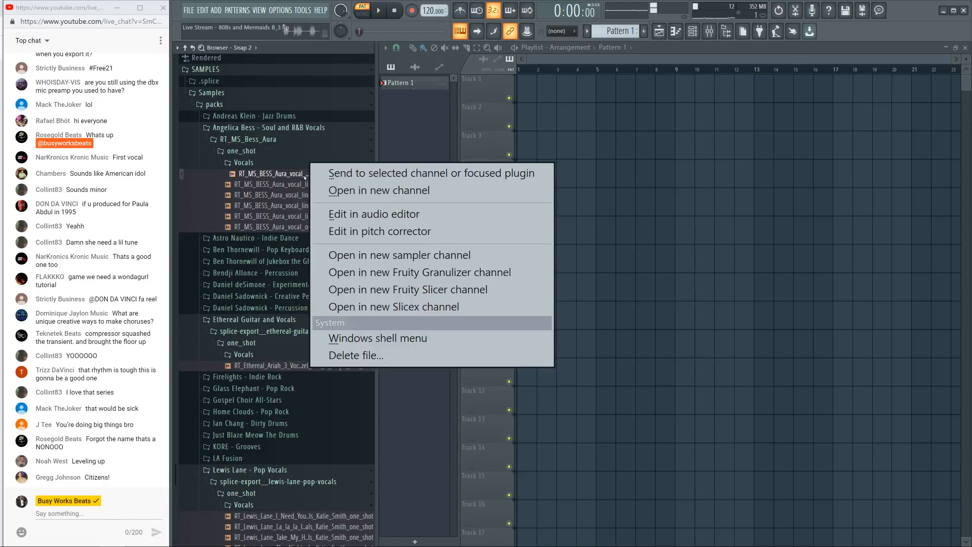
pyautogui.click(354, 189)
# Step: Open the loaded Aura vocal in Edison and copy its first phrase, about 0.194 to 1.102 s, into a new channel
pyautogui.rightClick(450, 315)
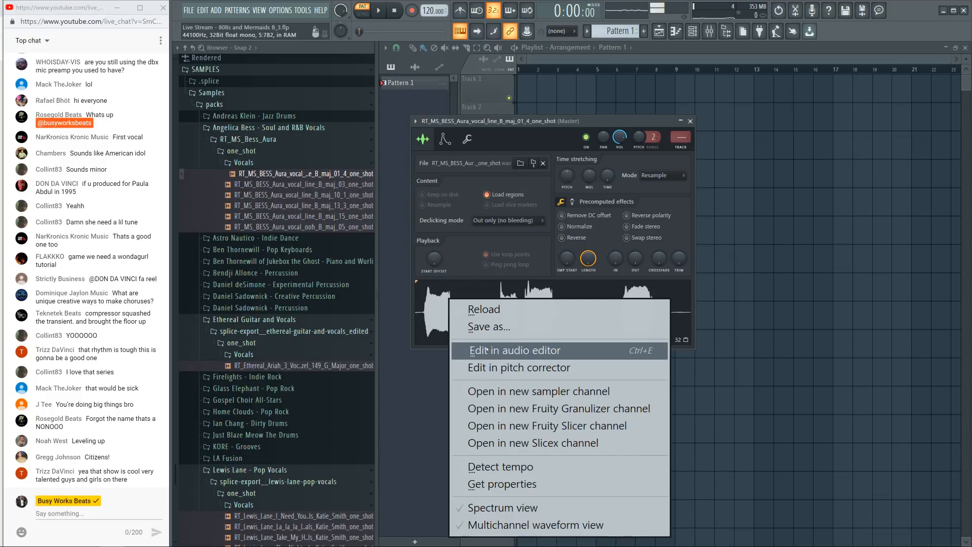
pyautogui.click(486, 349)
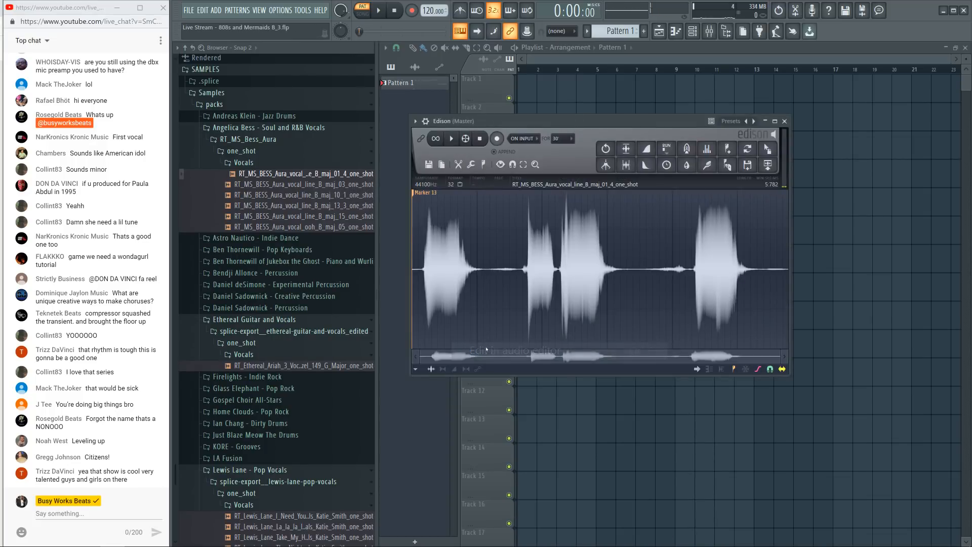
pyautogui.scroll(4, 425, 271)
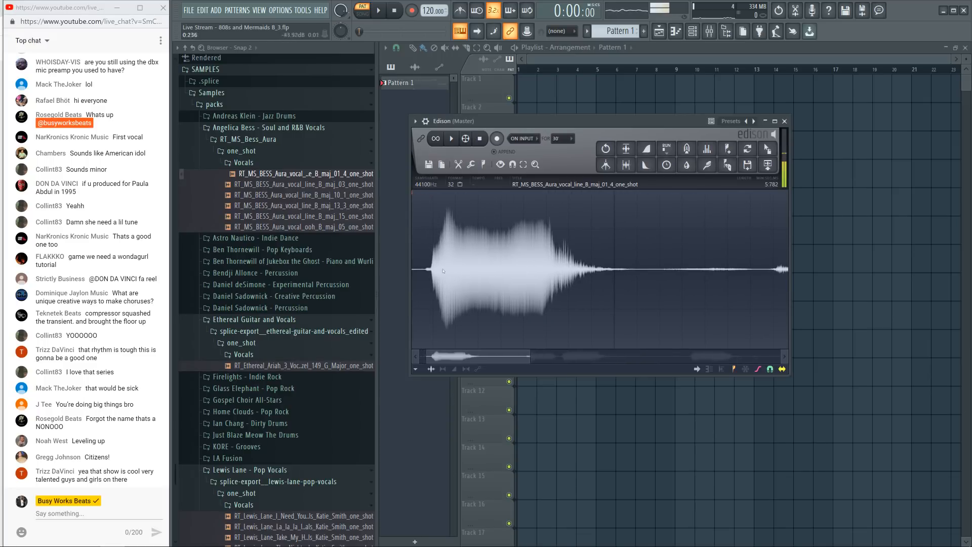
pyautogui.moveTo(430, 273); pyautogui.dragTo(606, 271)
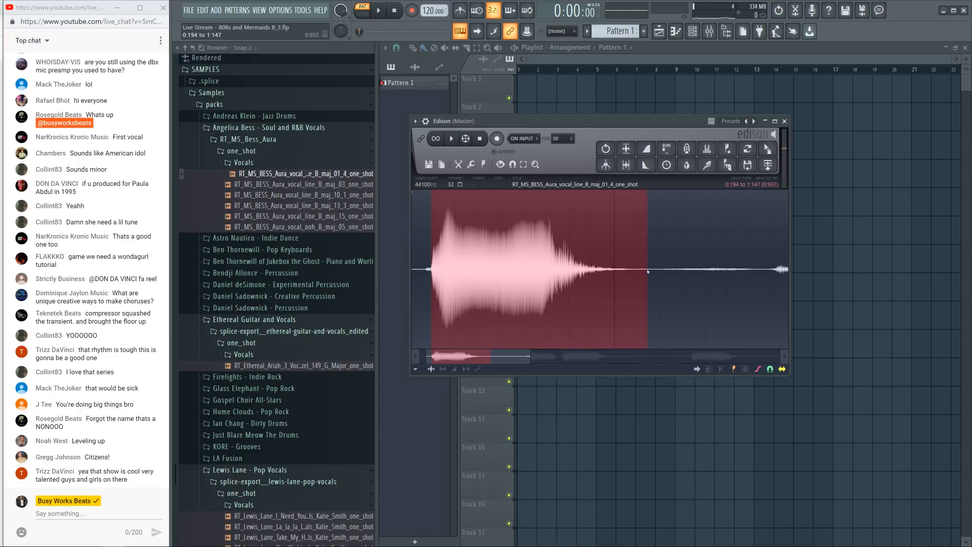
pyautogui.moveTo(767, 148); pyautogui.dragTo(470, 120)
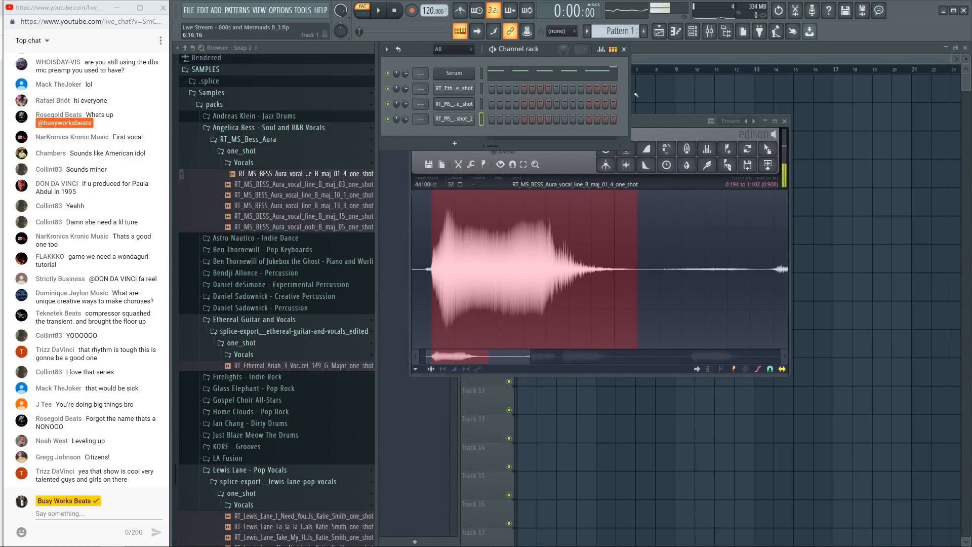
# Step: Switch to Pattern 2 and route the new vocal chop channel to mixer track 1
pyautogui.scroll(1, 617, 31)
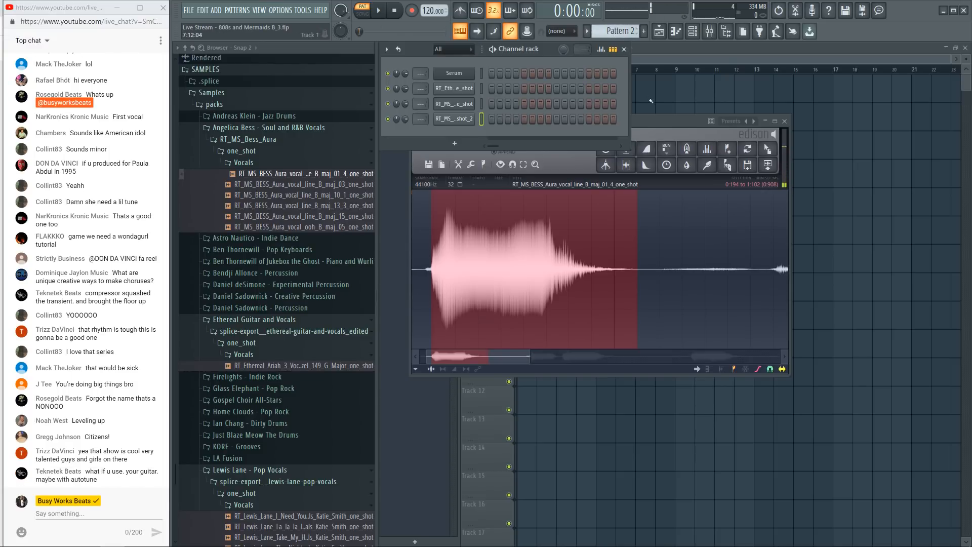
pyautogui.moveTo(420, 120); pyautogui.dragTo(420, 116)
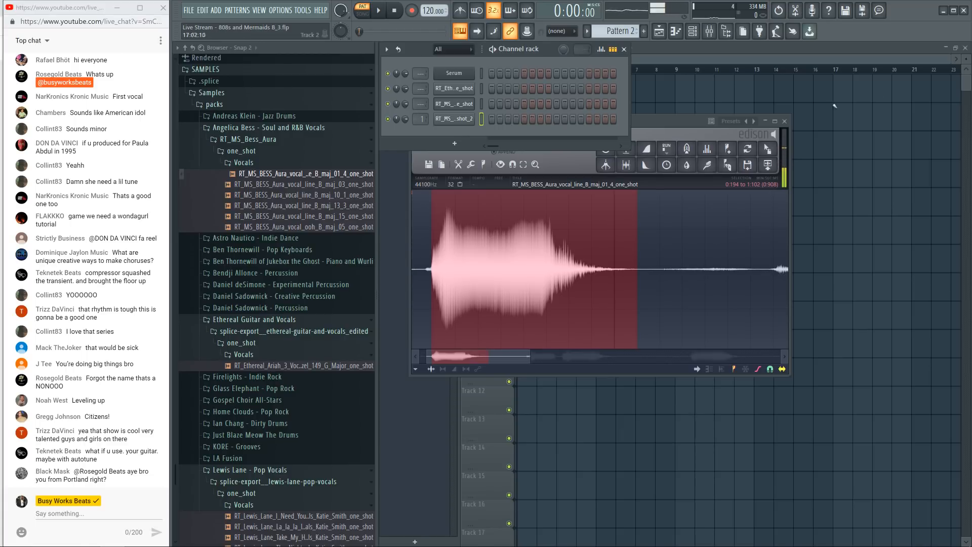
pyautogui.click(784, 121)
pyautogui.press('Escape')
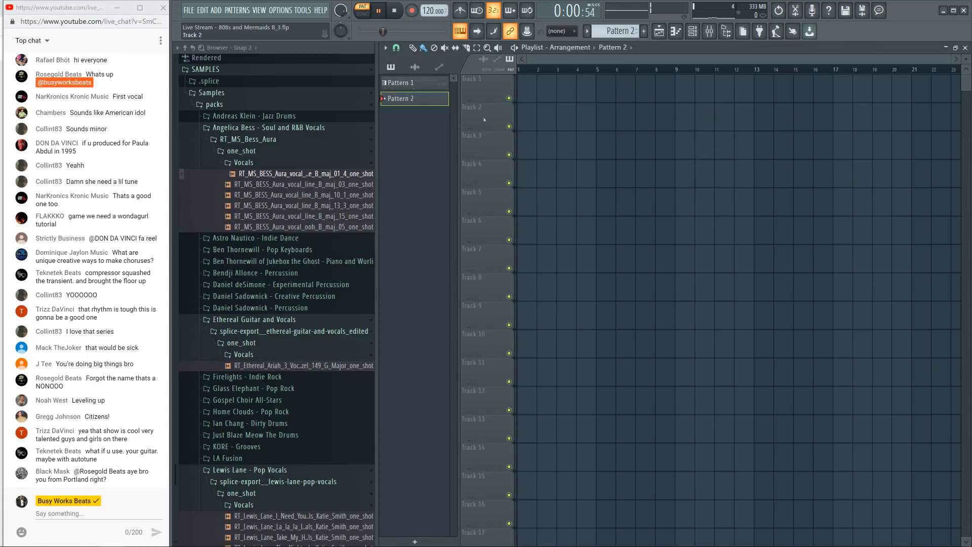
# Step: Start playback in pattern mode and switch back to Pattern 1 in the channel rack
pyautogui.click(364, 13)
pyautogui.press('space')
pyautogui.click(365, 14)
pyautogui.press('space')
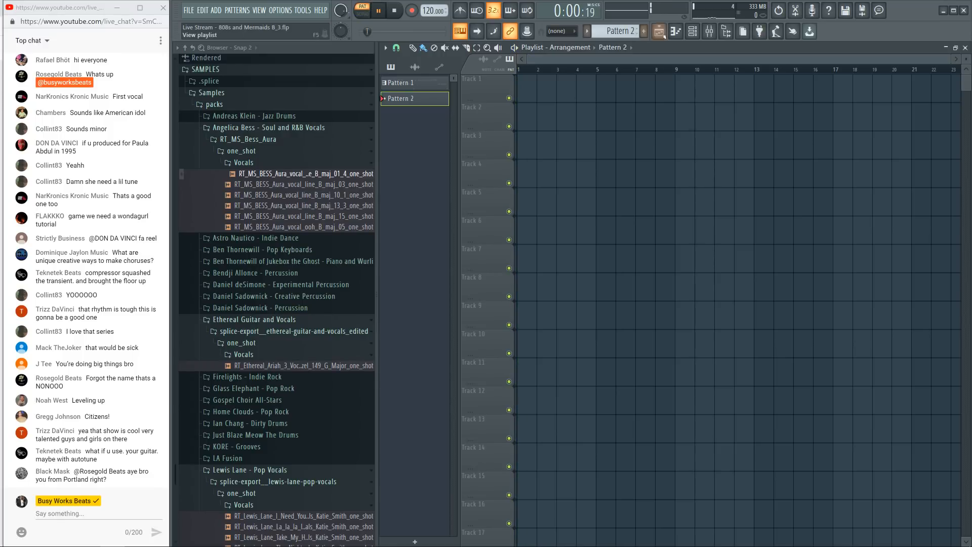
pyautogui.click(692, 31)
pyautogui.scroll(1, 619, 33)
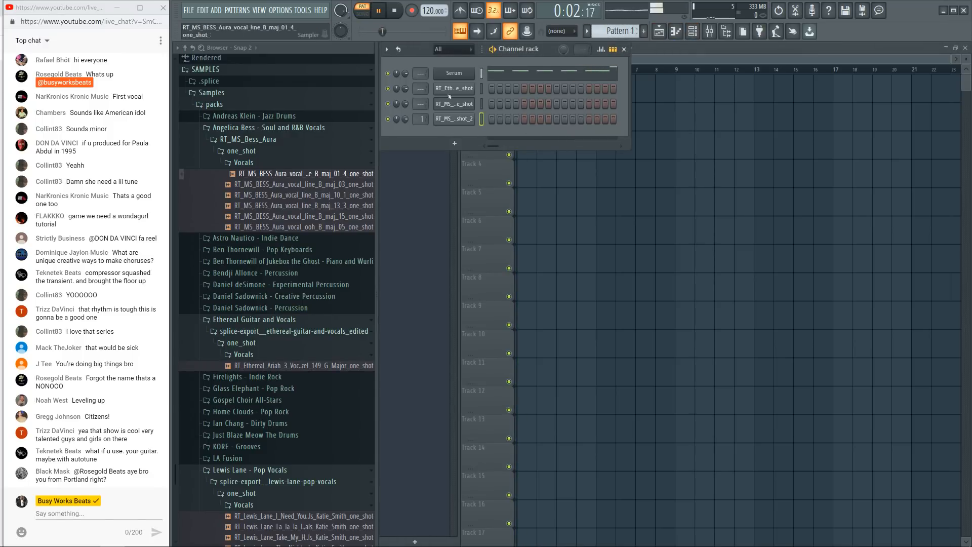
# Step: Set the Serum pluck's sub oscillator level to 88% and its filter type to Low 12
pyautogui.click(458, 72)
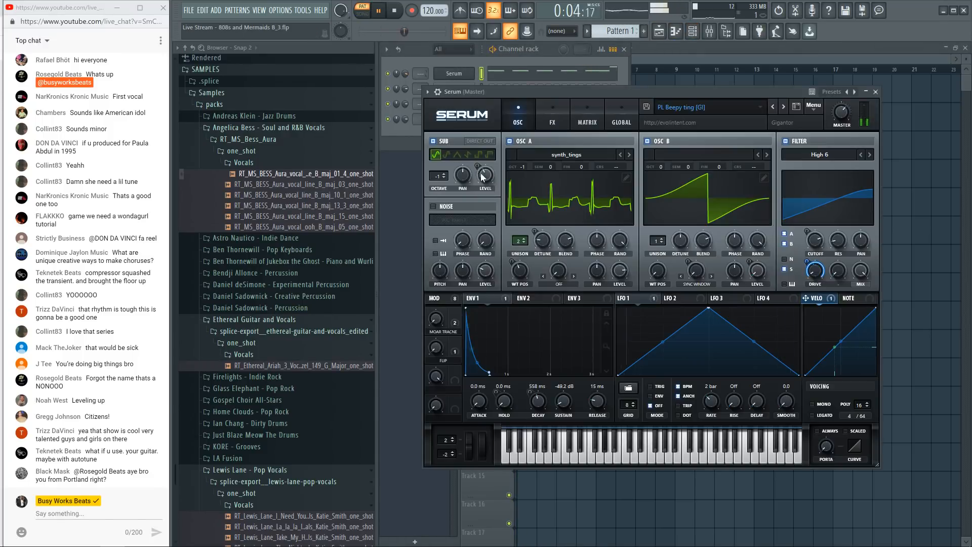
pyautogui.moveTo(474, 133); pyautogui.dragTo(484, 120)
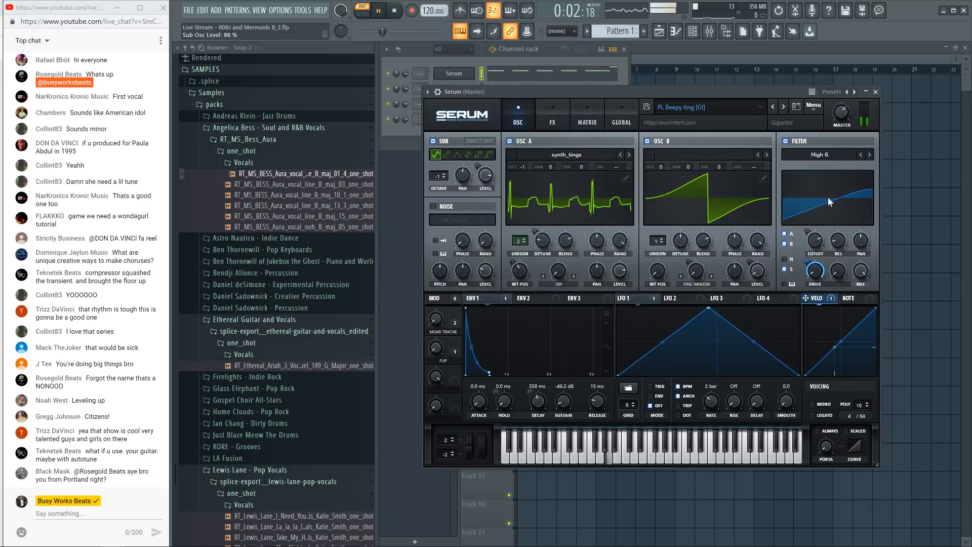
pyautogui.click(820, 155)
pyautogui.moveTo(822, 162)
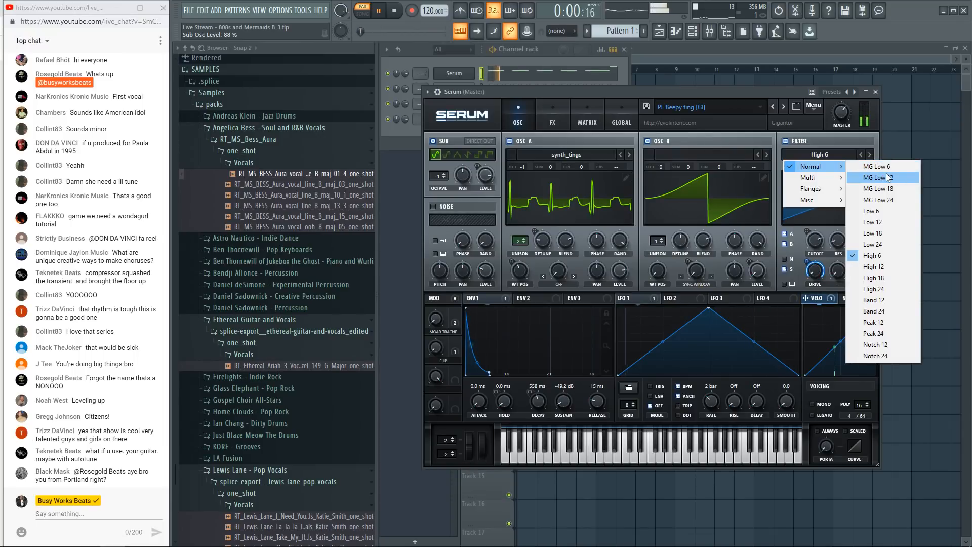
pyautogui.click(885, 223)
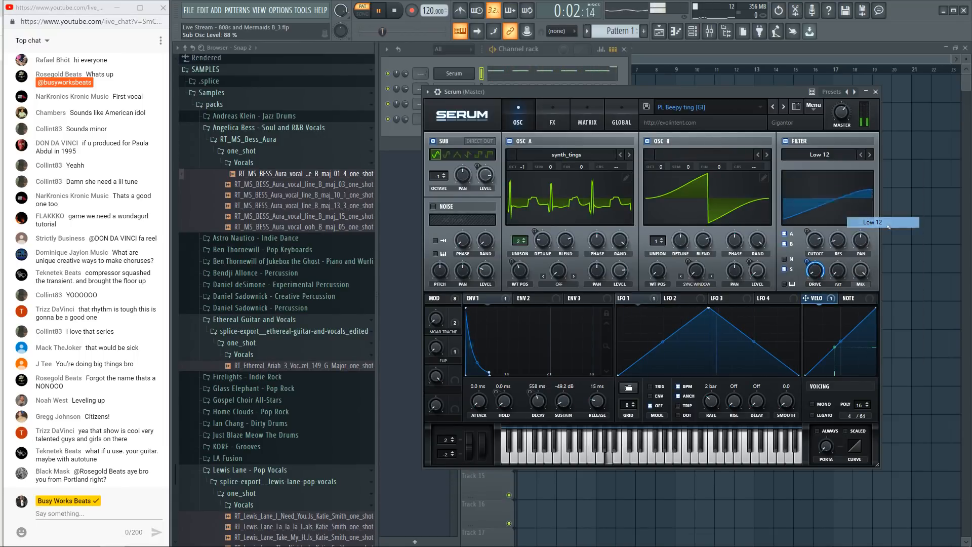
# Step: Lower the Serum pluck's filter cutoff to about 265 Hz and set envelope 1's attack to about 24 ms
pyautogui.moveTo(818, 251)
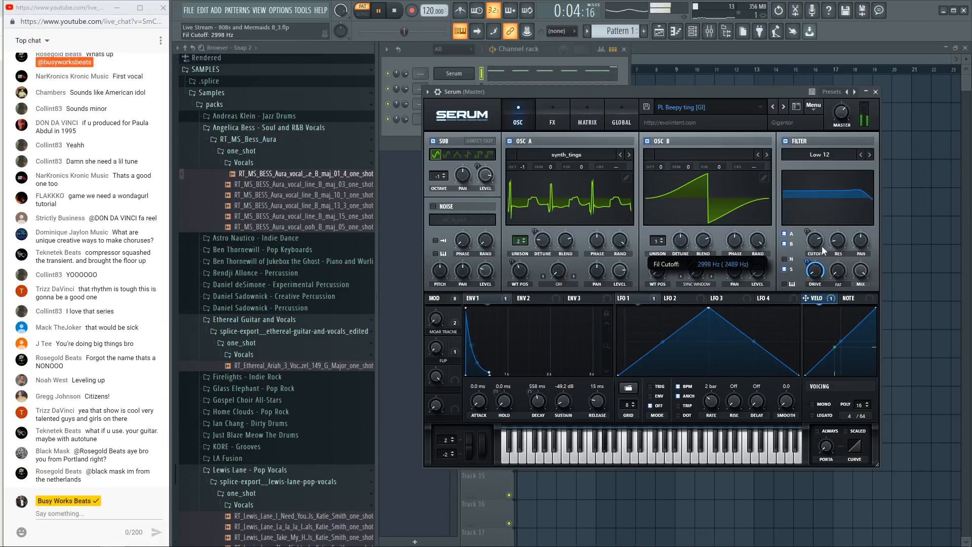
pyautogui.moveTo(825, 255); pyautogui.dragTo(848, 310)
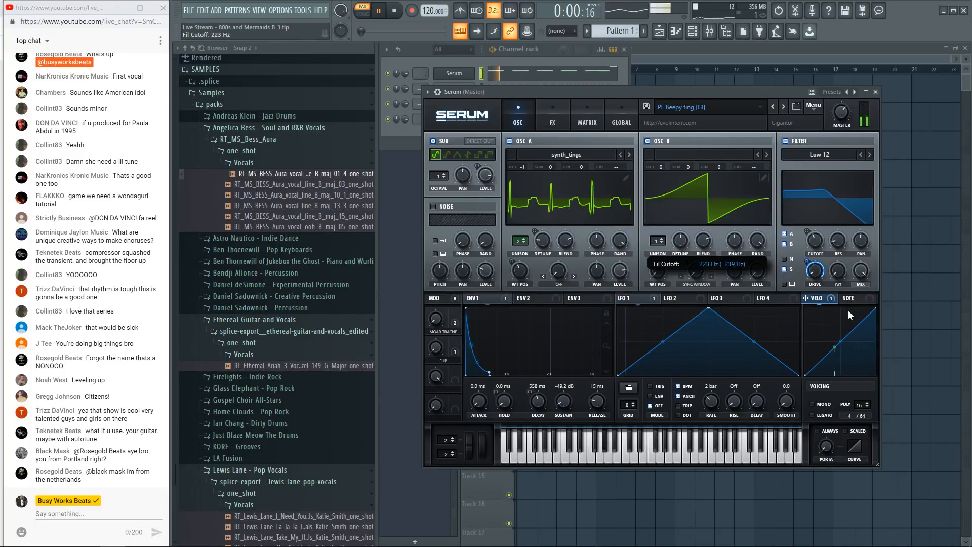
pyautogui.moveTo(819, 252); pyautogui.dragTo(819, 248)
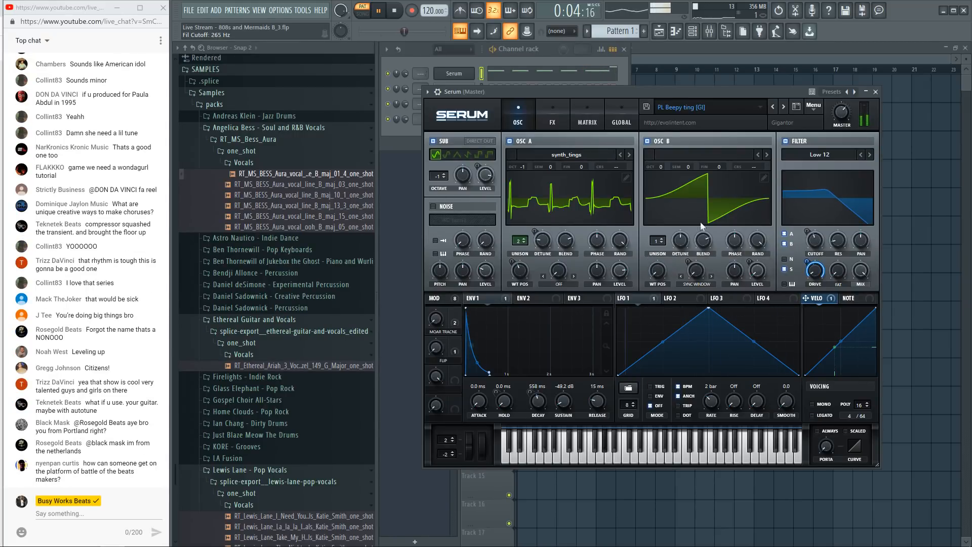
pyautogui.moveTo(572, 93); pyautogui.dragTo(580, 82)
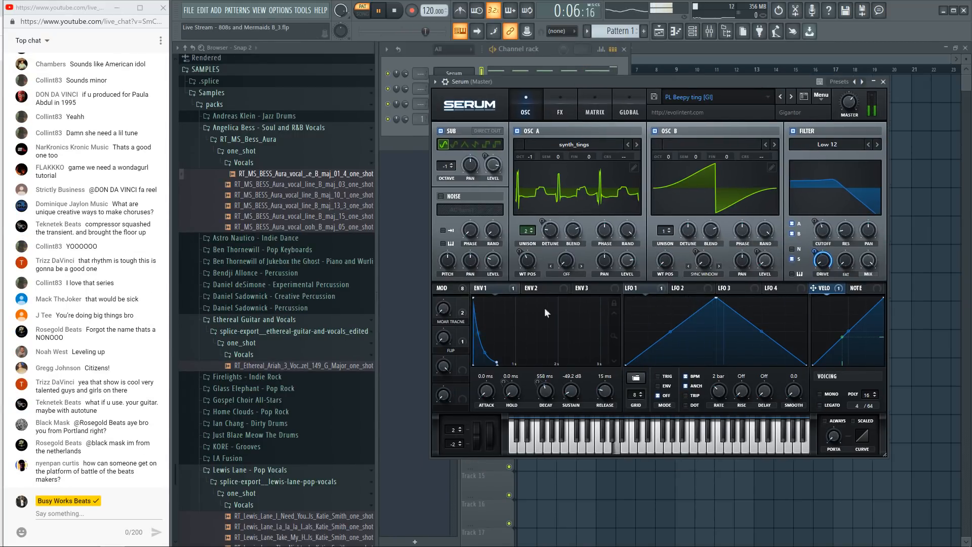
pyautogui.moveTo(482, 378); pyautogui.dragTo(485, 363)
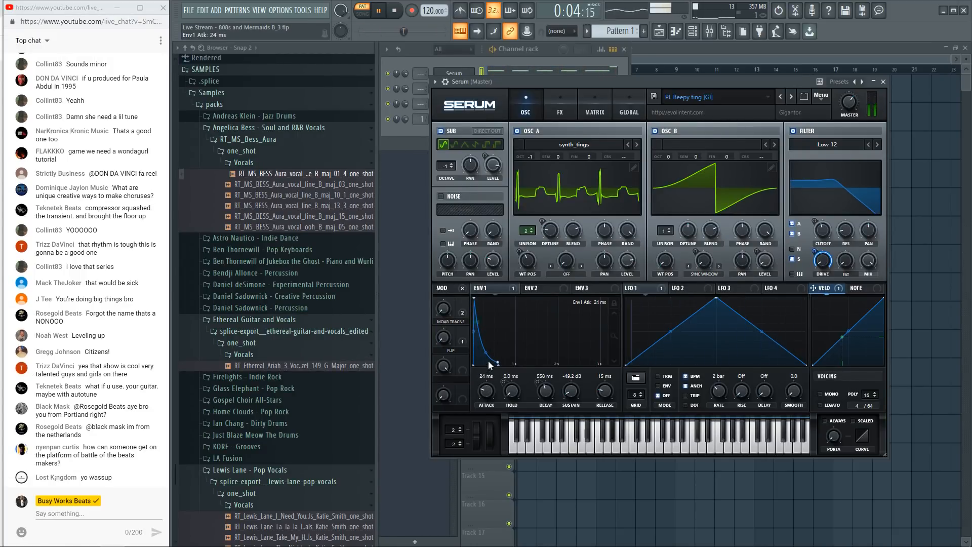
pyautogui.click(883, 82)
# Step: Place Pattern 1 at the start of Track 1 in the playlist and play it in song mode
pyautogui.click(624, 49)
pyautogui.moveTo(529, 94); pyautogui.dragTo(519, 94)
pyautogui.press('space')
pyautogui.press('l')
pyautogui.press('space')
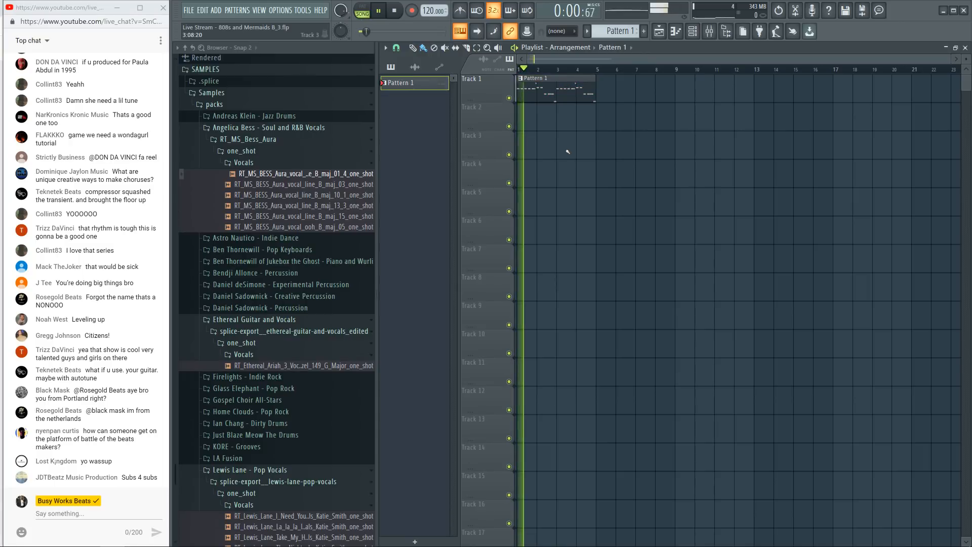
pyautogui.press('space')
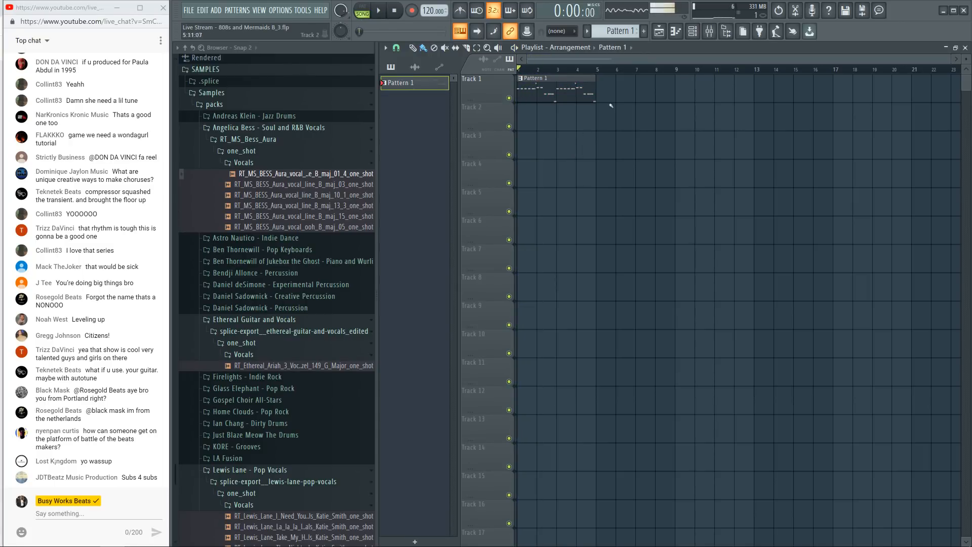
# Step: Create Pattern 2 and give the first vocal chop channel a volume envelope with full hold and zero attack, decay, sustain and release
pyautogui.press('F6')
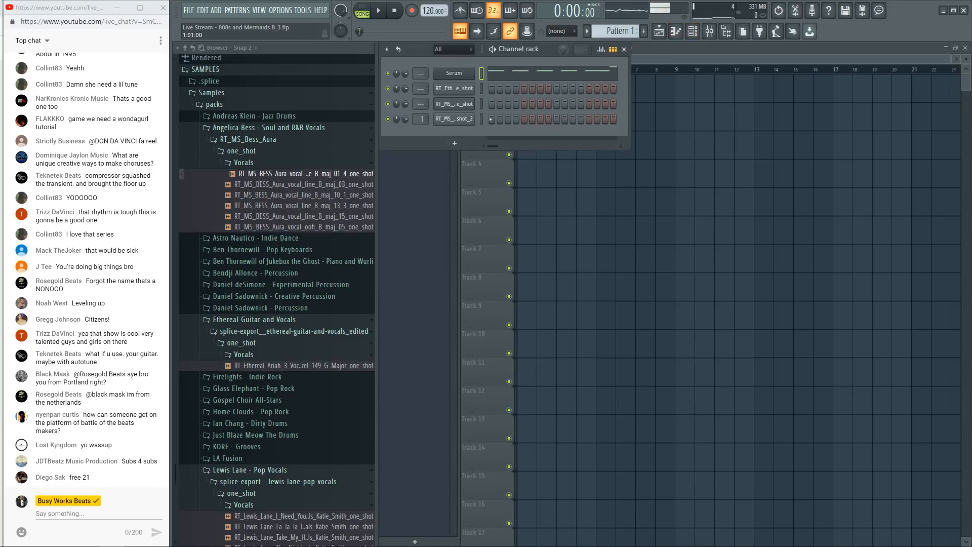
pyautogui.press('F4')
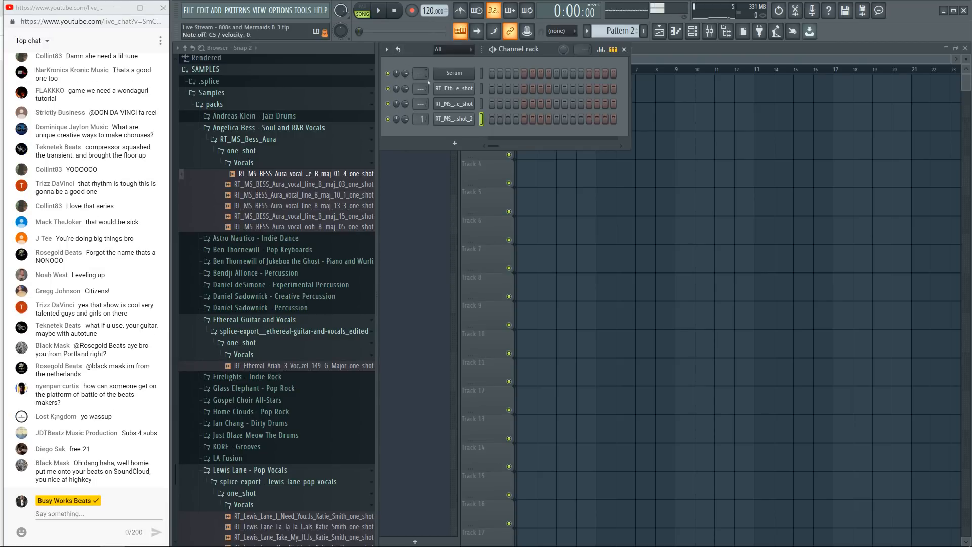
pyautogui.click(454, 119)
pyautogui.click(458, 152)
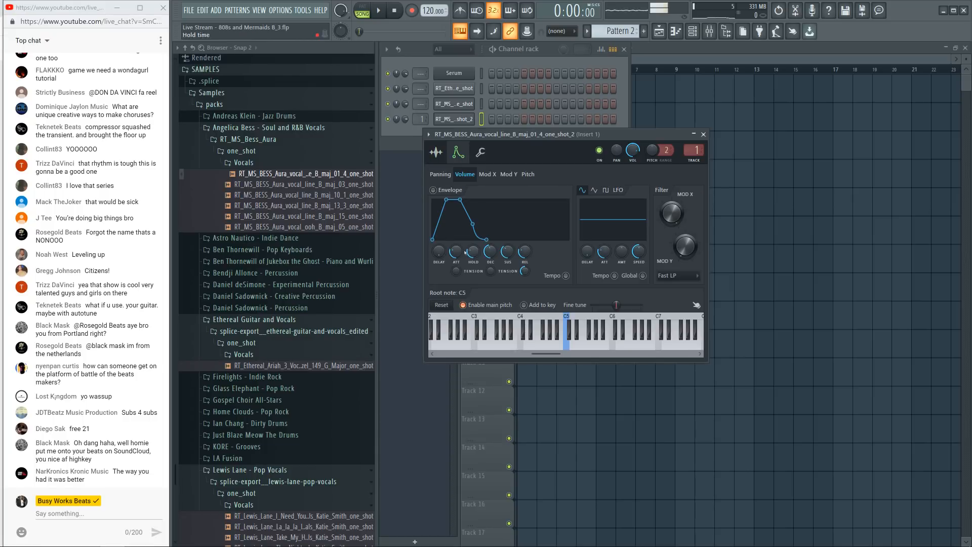
pyautogui.moveTo(473, 252); pyautogui.dragTo(508, 263)
pyautogui.moveTo(490, 252); pyautogui.dragTo(490, 258)
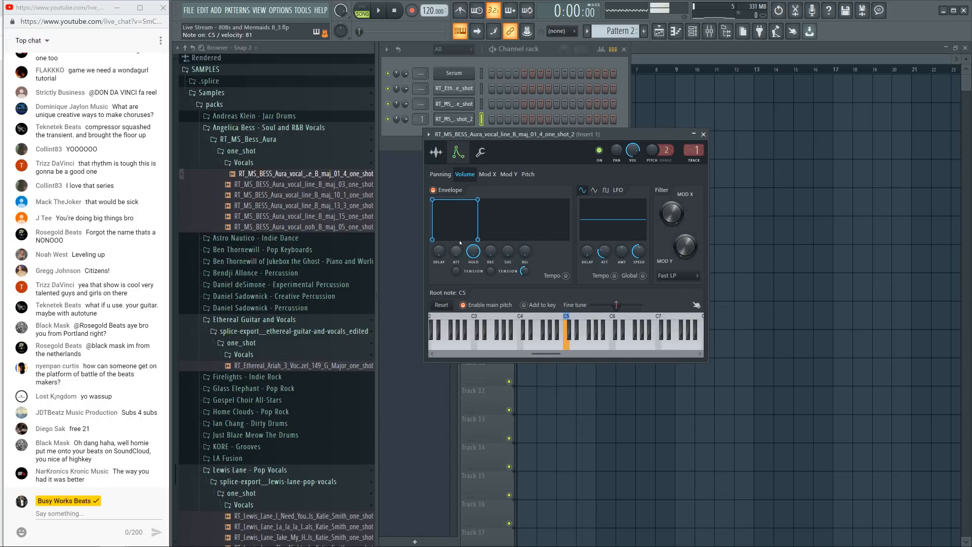
pyautogui.click(703, 134)
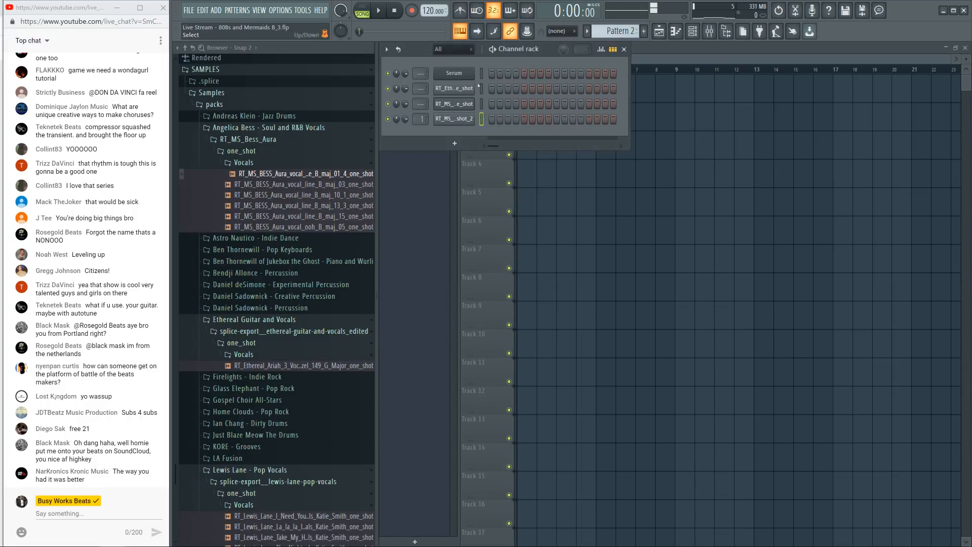
# Step: Arm recording for notes and automation with the metronome on, and undo a first take of the vocal chop
pyautogui.click(379, 12)
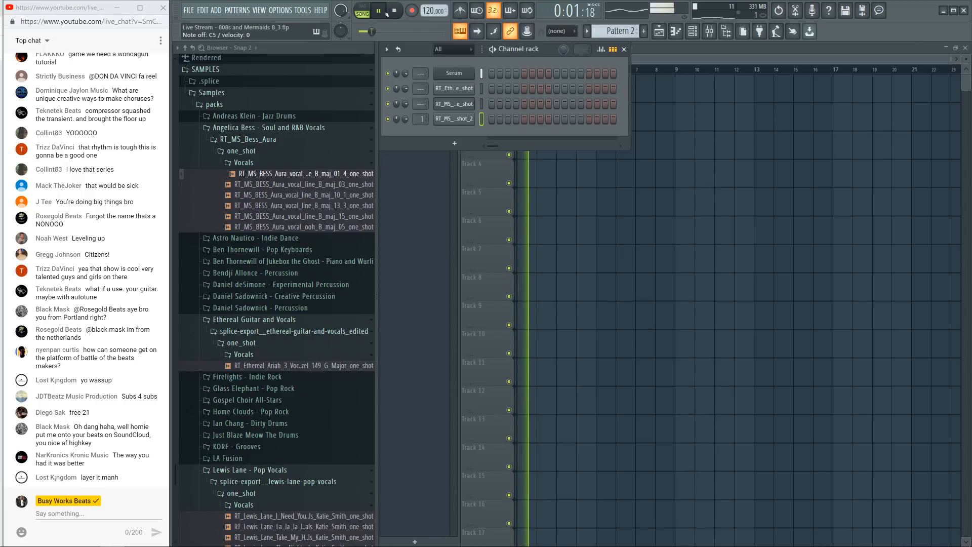
pyautogui.press('r')
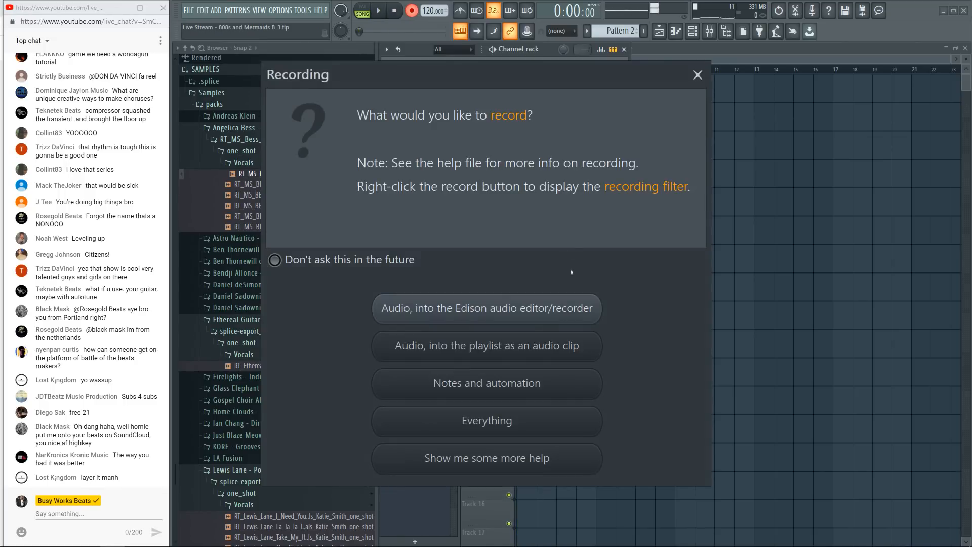
pyautogui.click(528, 386)
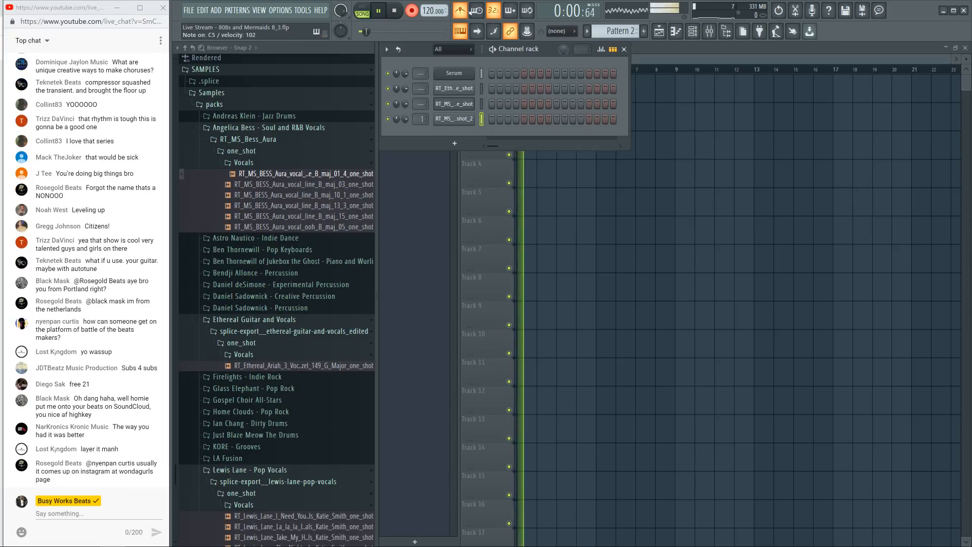
pyautogui.press('space')
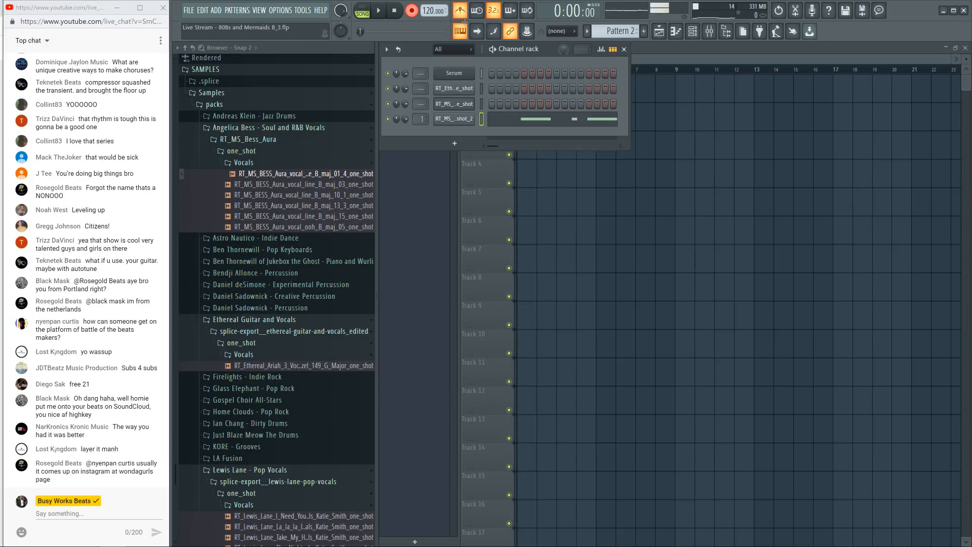
pyautogui.hotkey('ctrl', 'z')
# Step: Record the first vocal chop's rhythm on C5 into Pattern 2 and disarm recording
pyautogui.press('space')
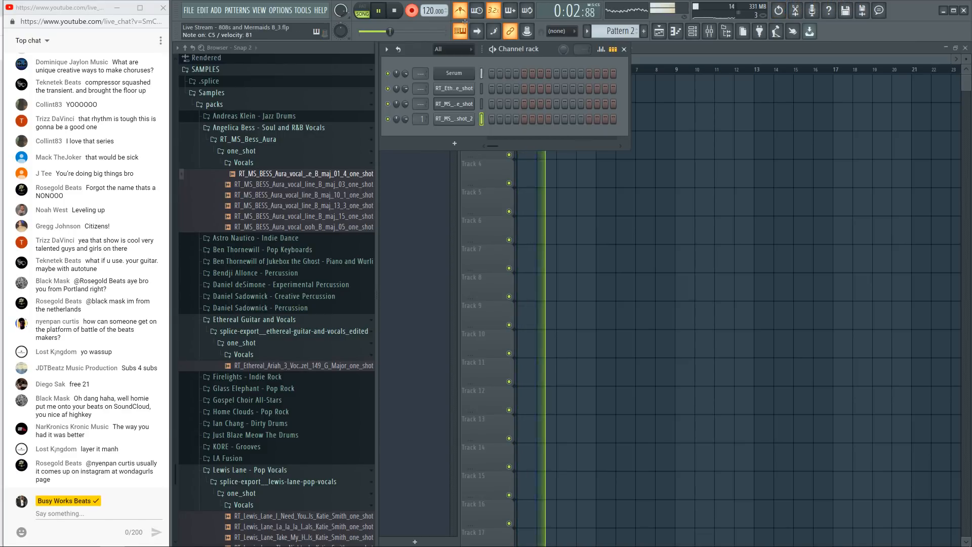
pyautogui.press('space')
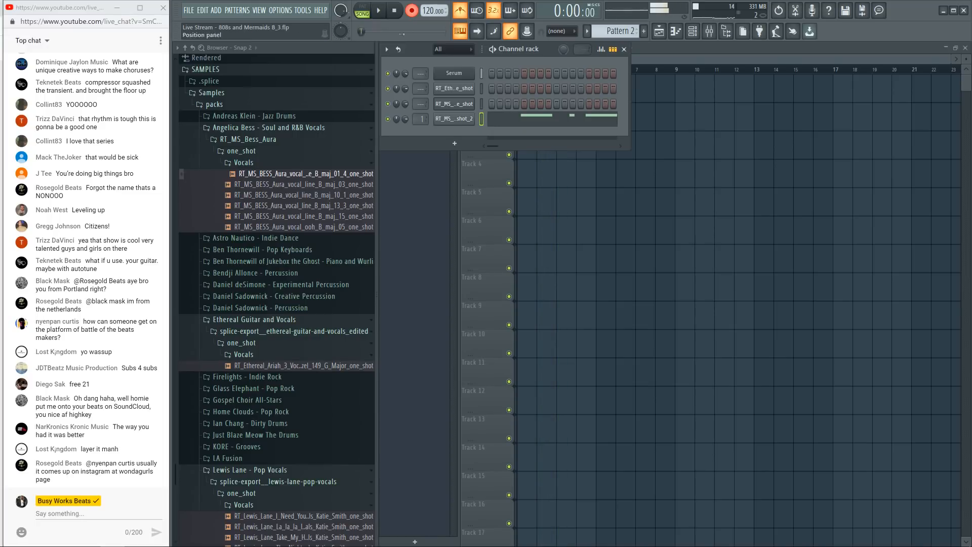
pyautogui.click(412, 10)
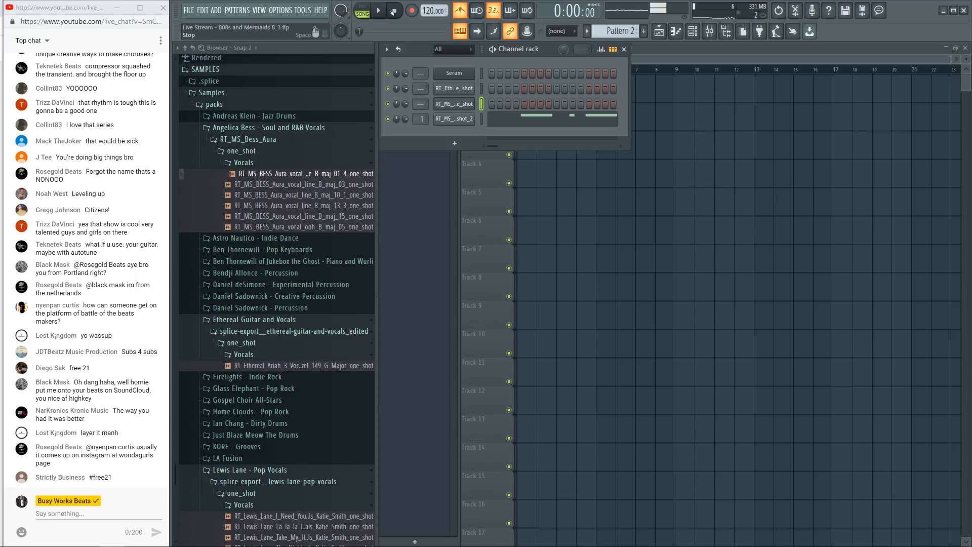
# Step: Open the full Aura vocal in Edison and copy its second phrase, about 1.781 to 2.275 s, into a new channel
pyautogui.click(454, 104)
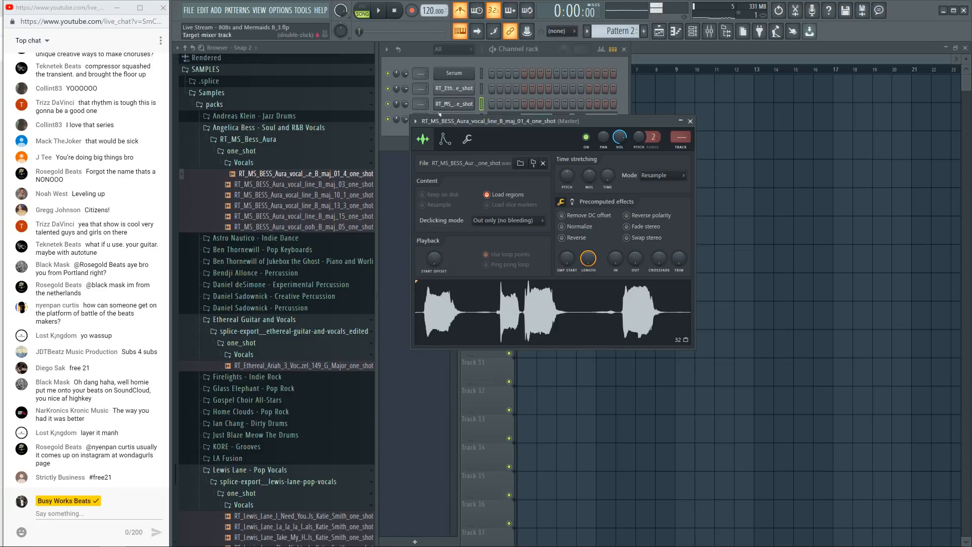
pyautogui.rightClick(510, 306)
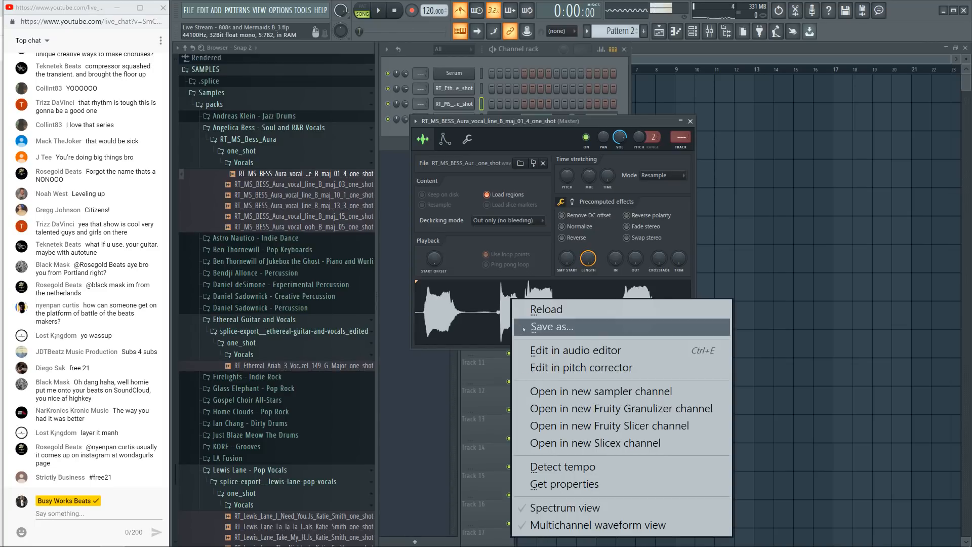
pyautogui.click(543, 351)
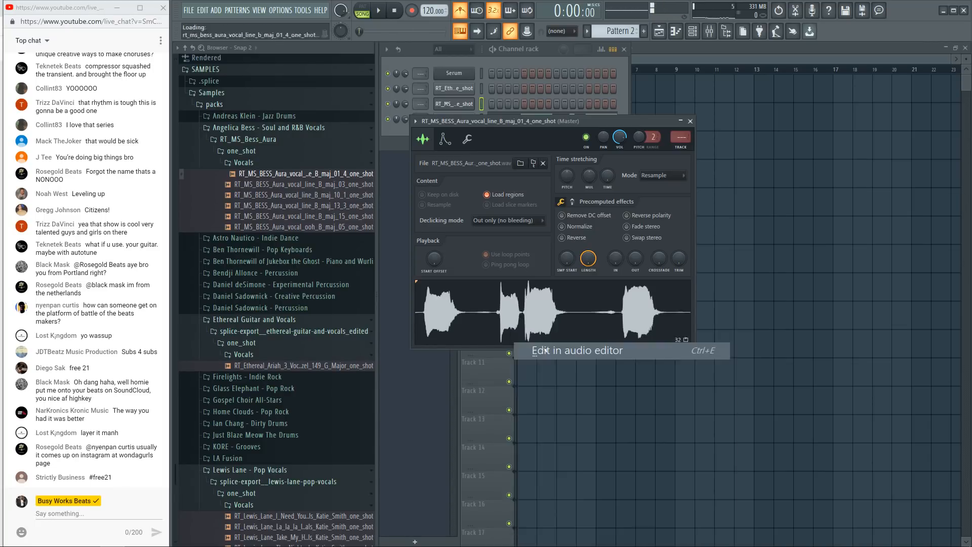
pyautogui.click(528, 277)
pyautogui.scroll(4, 528, 282)
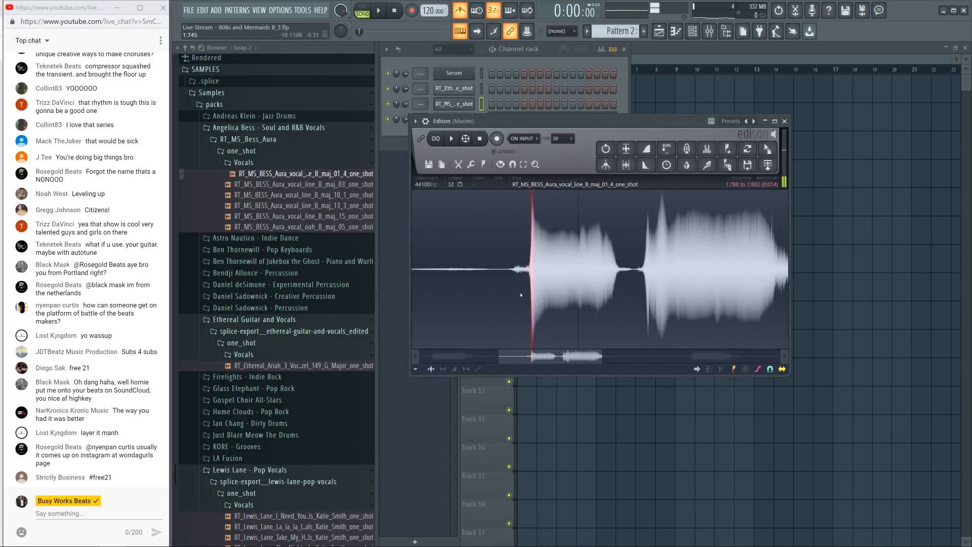
pyautogui.moveTo(535, 280); pyautogui.dragTo(560, 273)
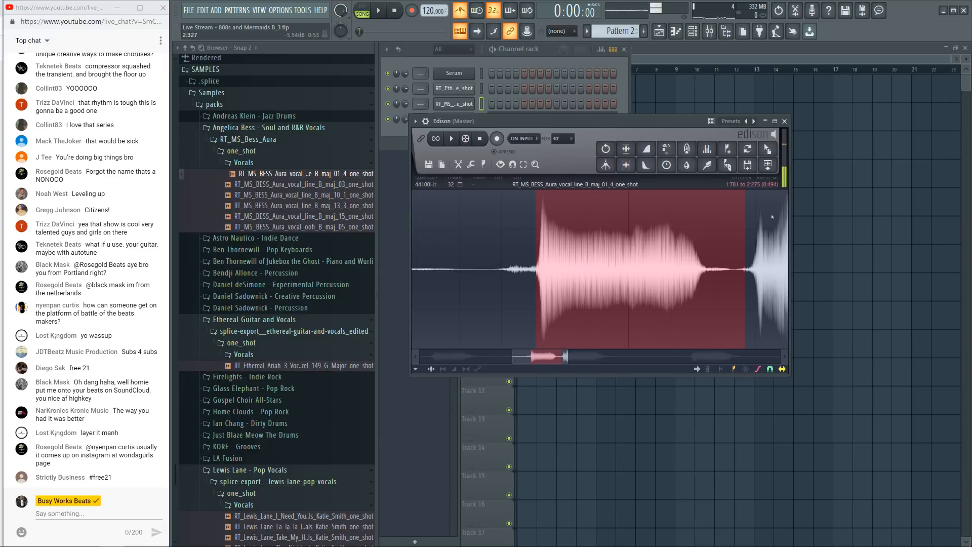
pyautogui.moveTo(768, 148); pyautogui.dragTo(447, 143)
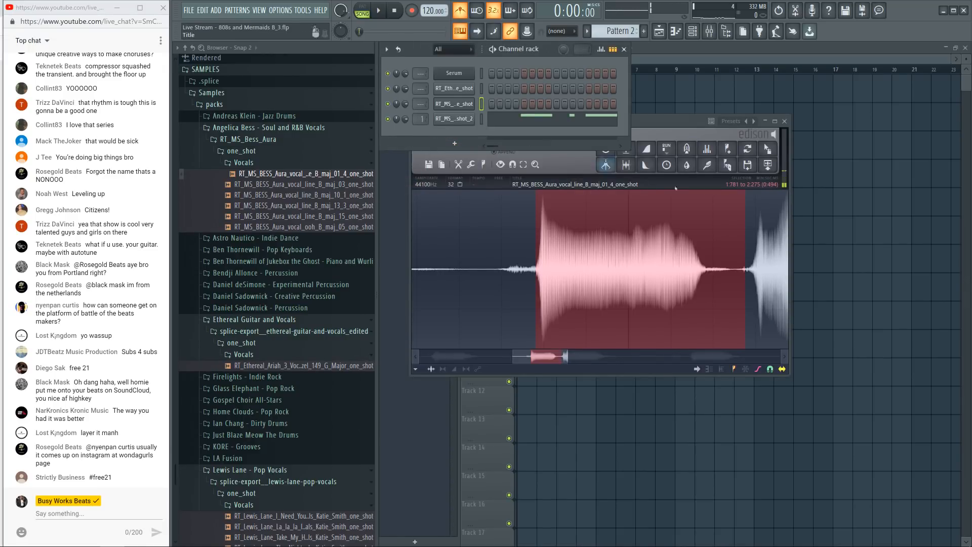
pyautogui.moveTo(768, 148); pyautogui.dragTo(401, 142)
# Step: Enable the second vocal chop's volume envelope with full hold and zero attack, decay, sustain and release
pyautogui.click(465, 125)
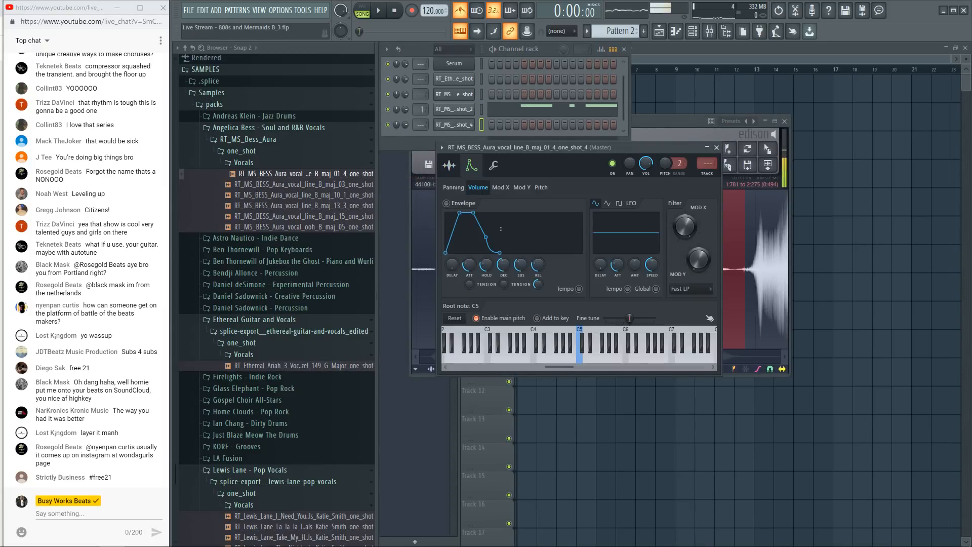
pyautogui.moveTo(469, 264); pyautogui.dragTo(503, 291)
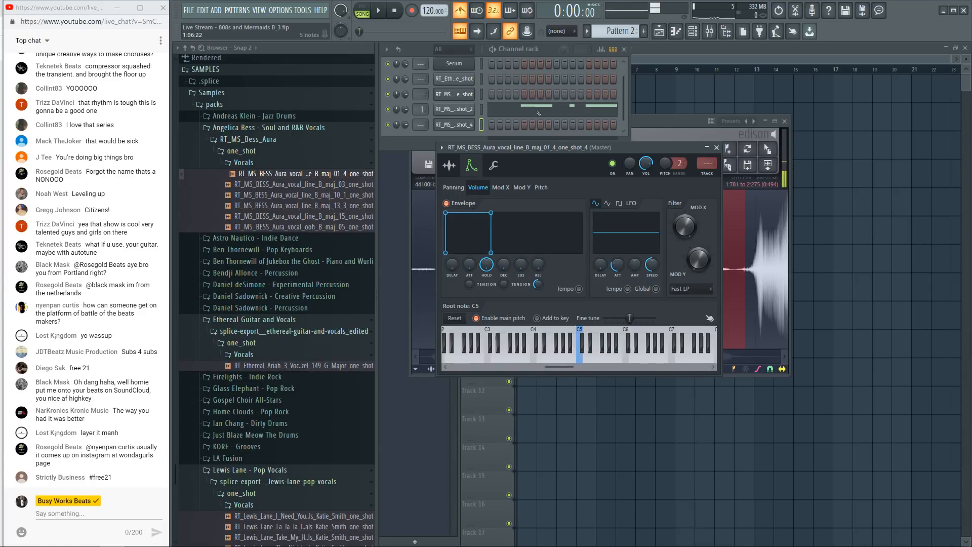
# Step: Check the first vocal chop's recorded notes in the piano roll and arm recording for notes and automation
pyautogui.click(539, 114)
pyautogui.rightClick(637, 194)
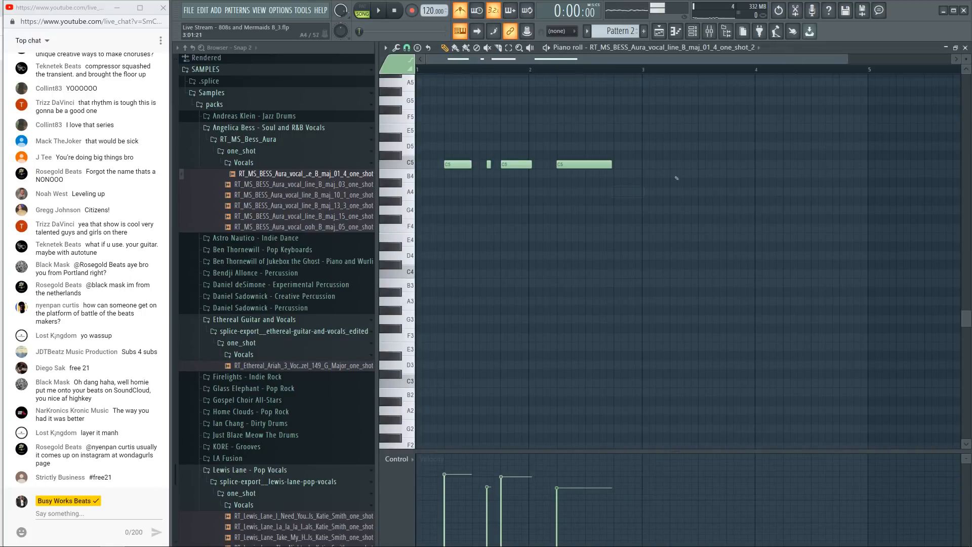
pyautogui.click(964, 47)
pyautogui.press('r')
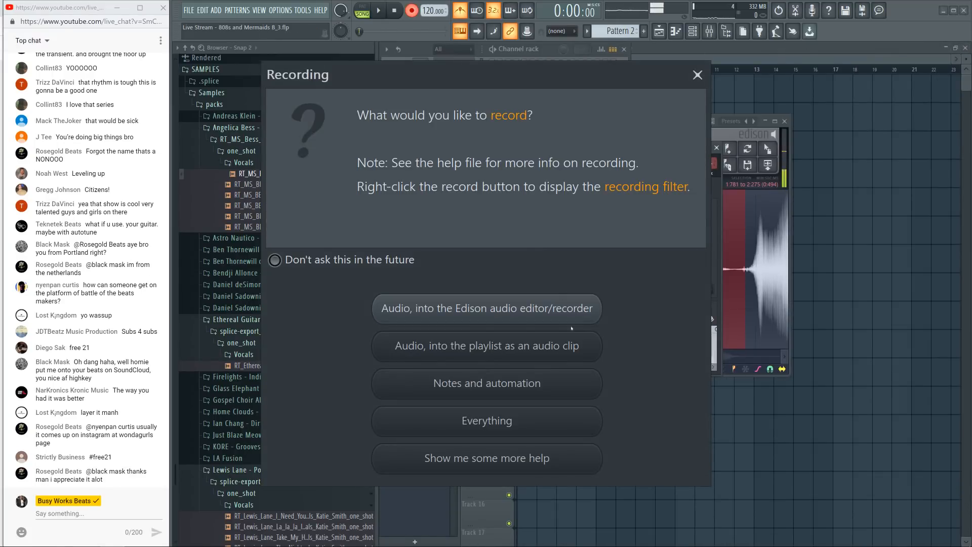
pyautogui.click(551, 395)
# Step: Level the velocities of all the first vocal chop's notes at about 78%
pyautogui.click(527, 114)
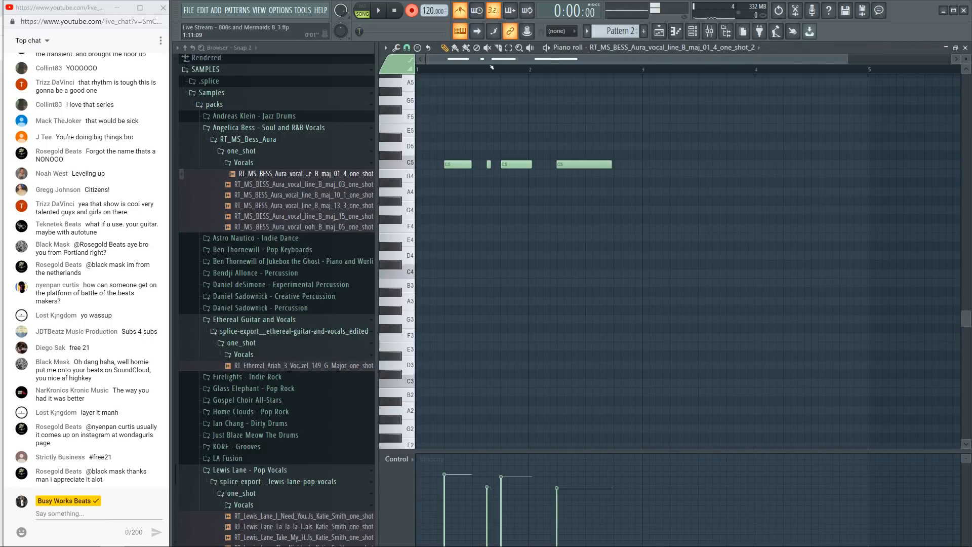
pyautogui.scroll(-1, 490, 70)
pyautogui.moveTo(568, 512); pyautogui.dragTo(411, 506)
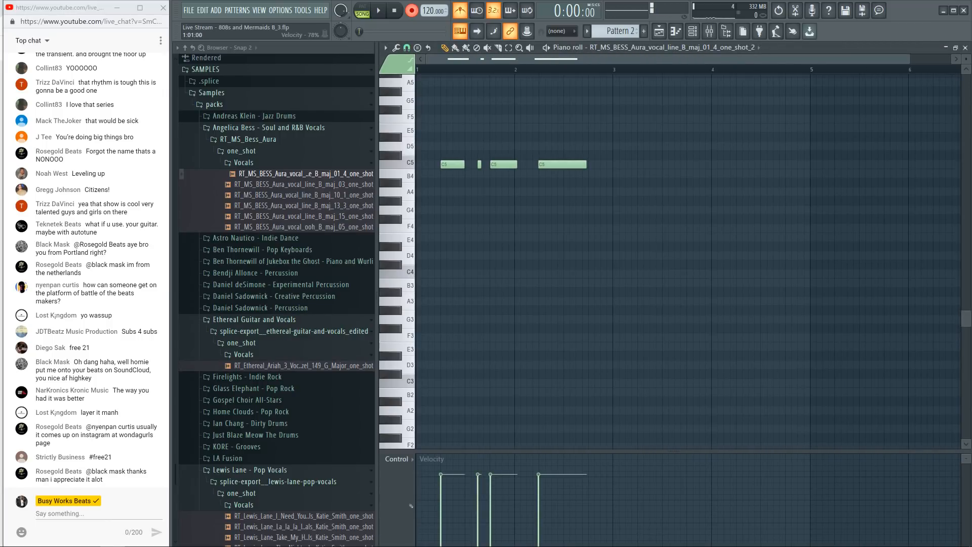
pyautogui.click(965, 47)
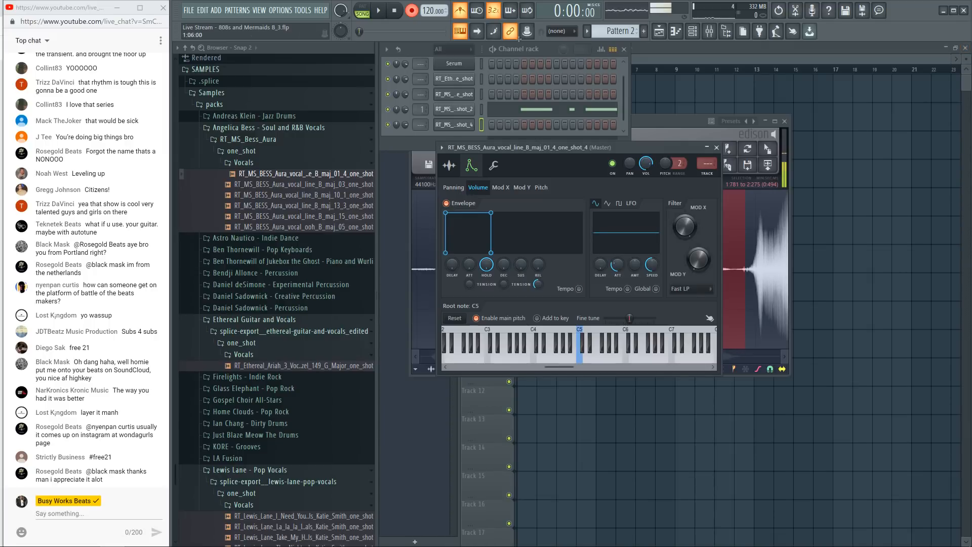
# Step: Play the song with the leveled chop, disarm recording and route the second vocal chop channel to mixer track 1
pyautogui.press('space')
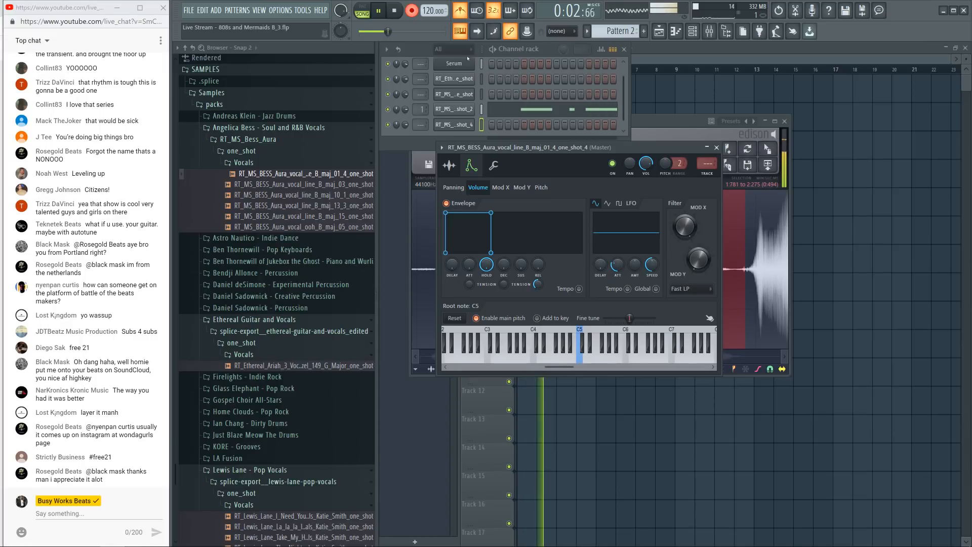
pyautogui.press('space')
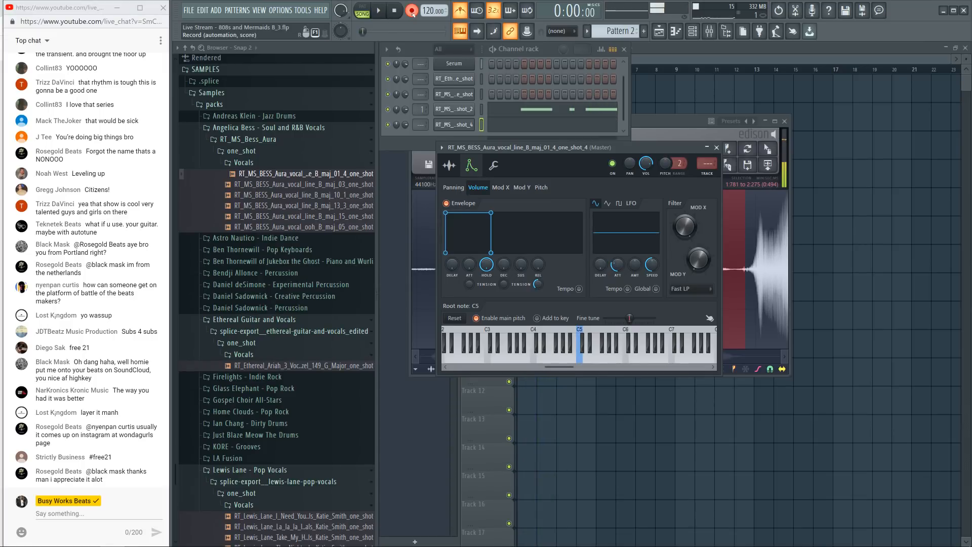
pyautogui.moveTo(426, 124); pyautogui.dragTo(425, 119)
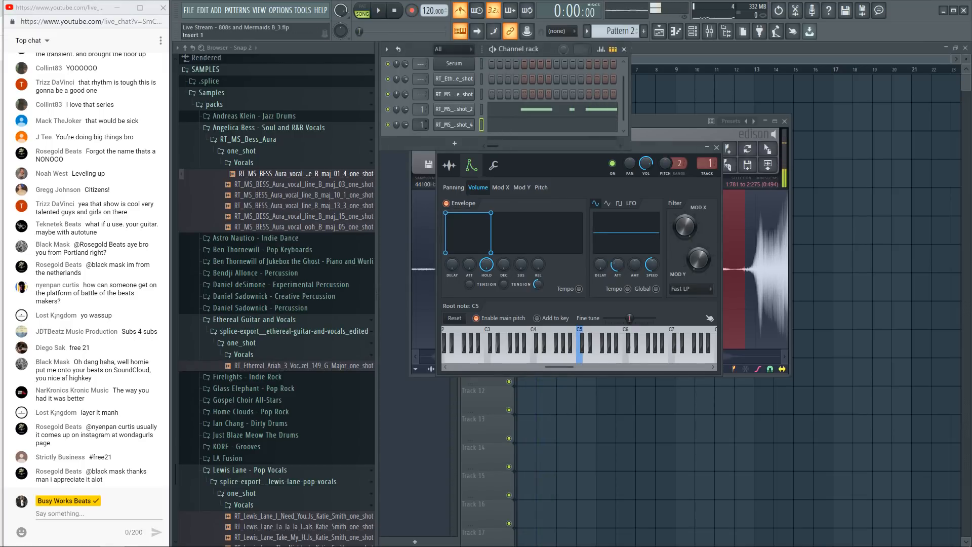
# Step: Play the song and check the second vocal chop's recorded note in the piano roll
pyautogui.press('space')
pyautogui.click(504, 125)
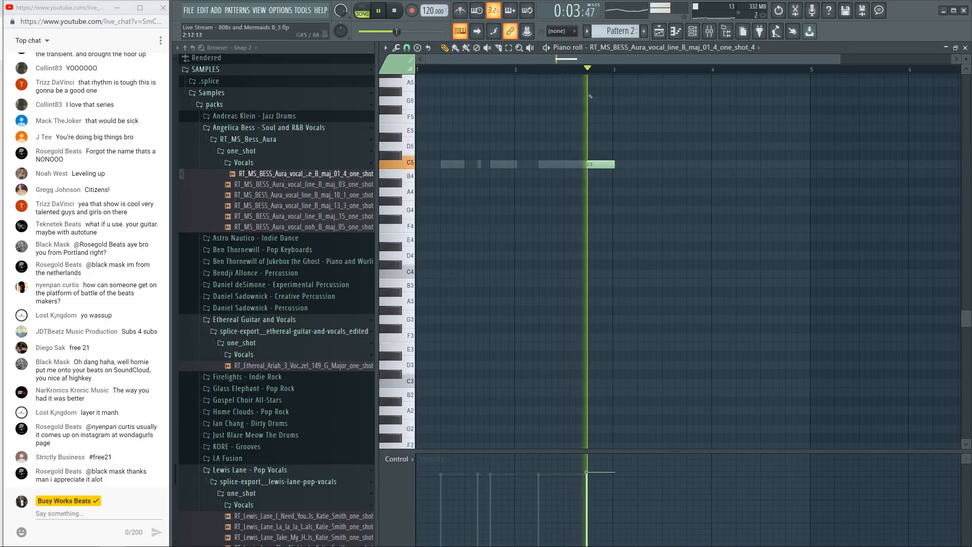
pyautogui.press('space')
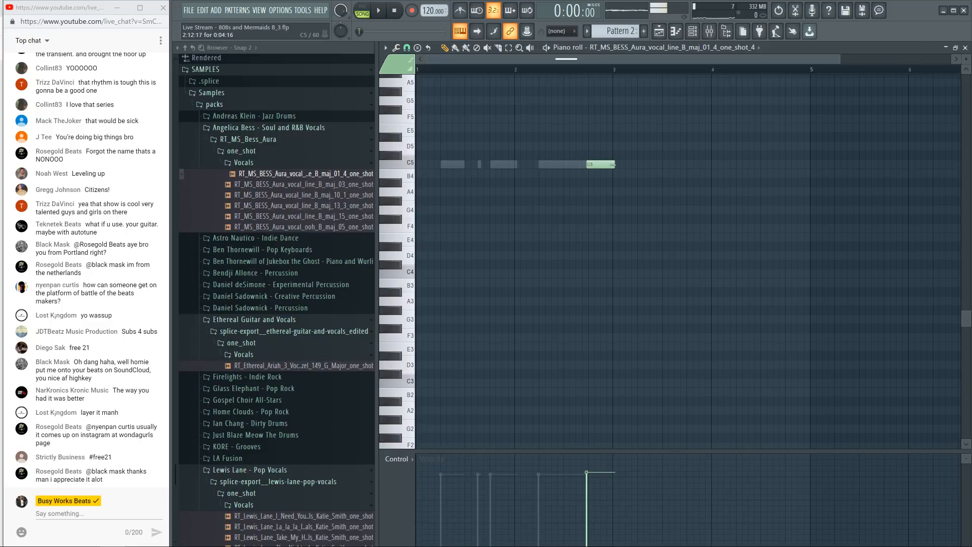
pyautogui.click(964, 47)
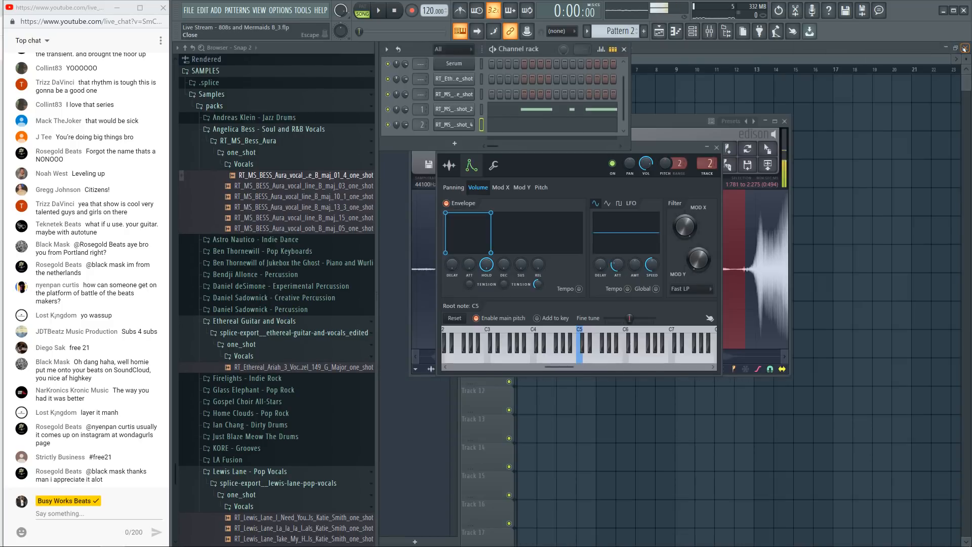
# Step: Close Edison and load Melodyne into the first effect slot of mixer insert 1
pyautogui.click(784, 121)
pyautogui.press('F9')
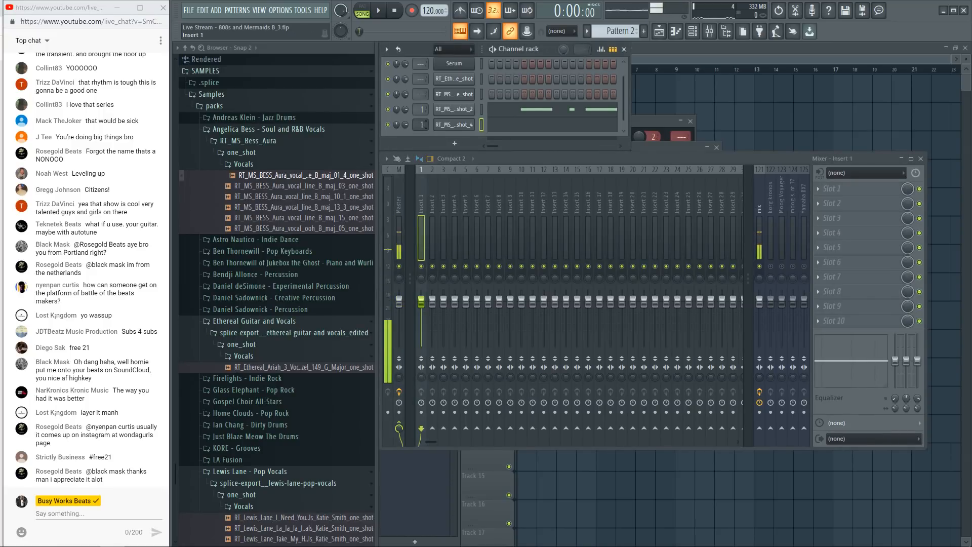
pyautogui.scroll(-1, 421, 125)
pyautogui.moveTo(512, 149); pyautogui.dragTo(513, 163)
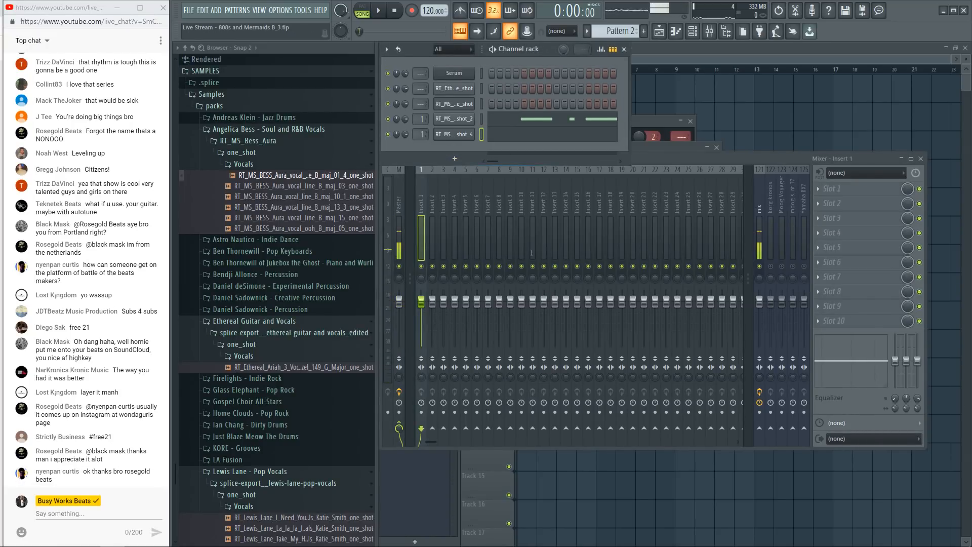
pyautogui.click(815, 189)
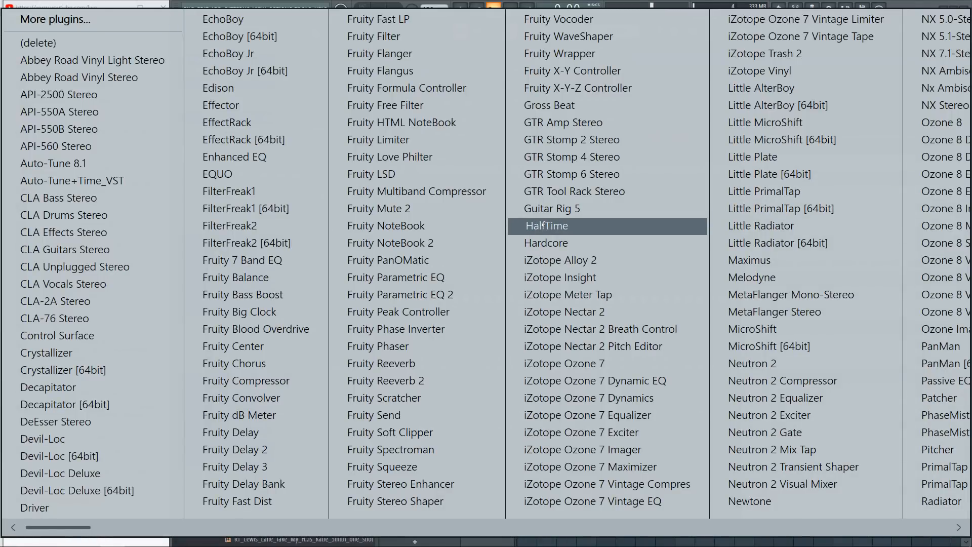
pyautogui.click(752, 277)
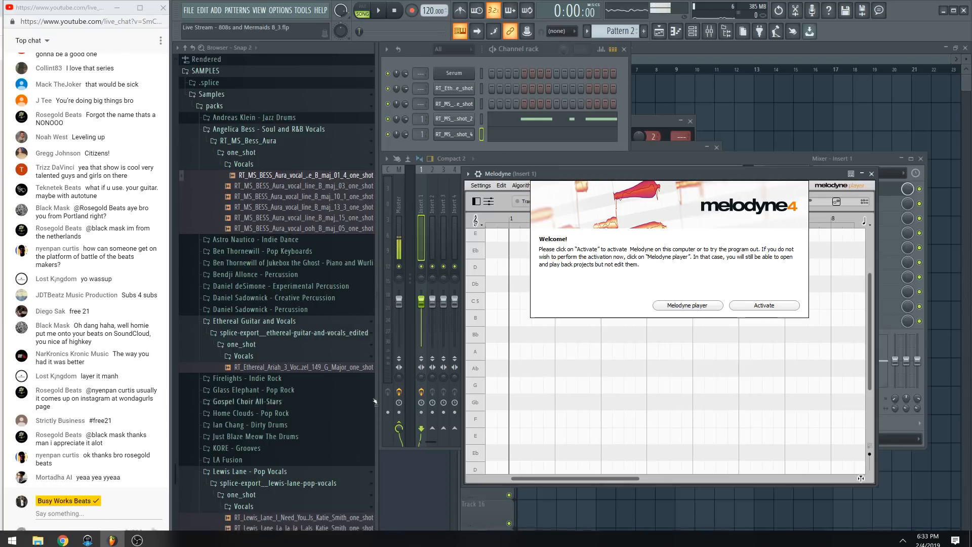
# Step: Switch to OBS and hide the "screen full" source from the stream
pyautogui.click(138, 537)
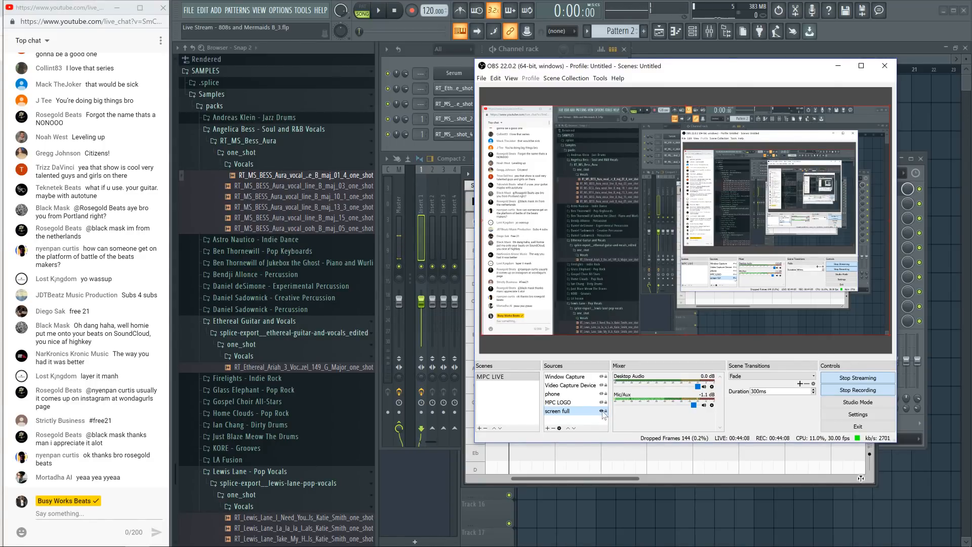
pyautogui.click(602, 412)
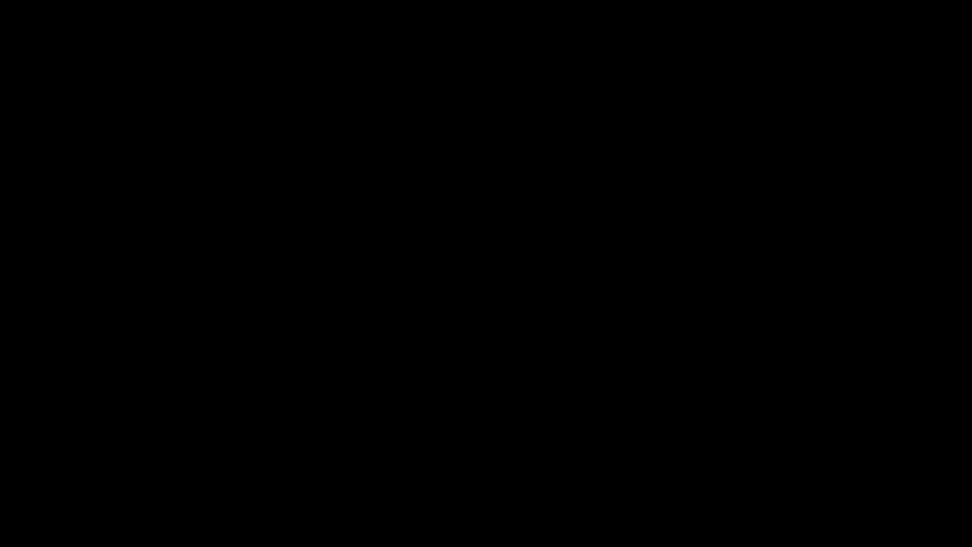
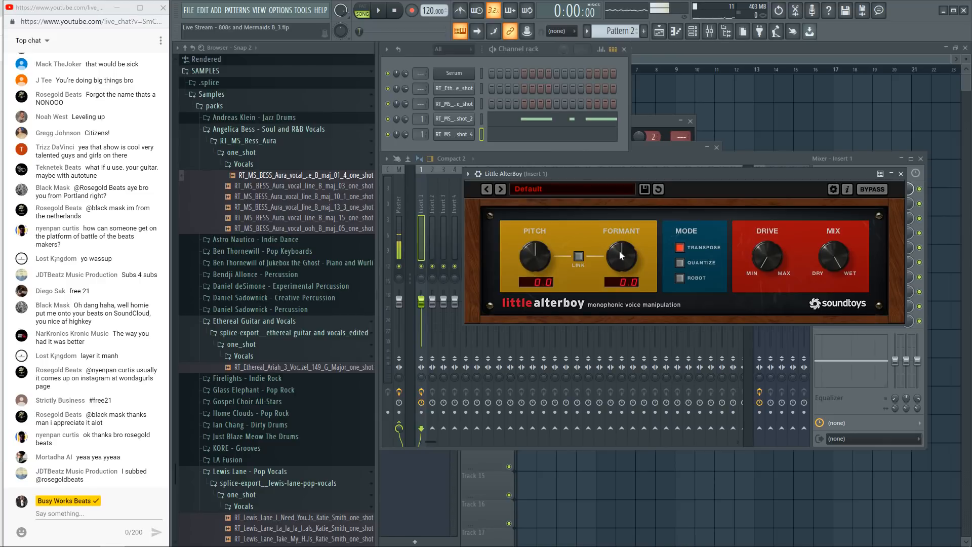
# Step: Play the song and lower Little AlterBoy's formant on insert 1 to -3.1 semitones
pyautogui.press('space')
pyautogui.moveTo(618, 250); pyautogui.dragTo(621, 267)
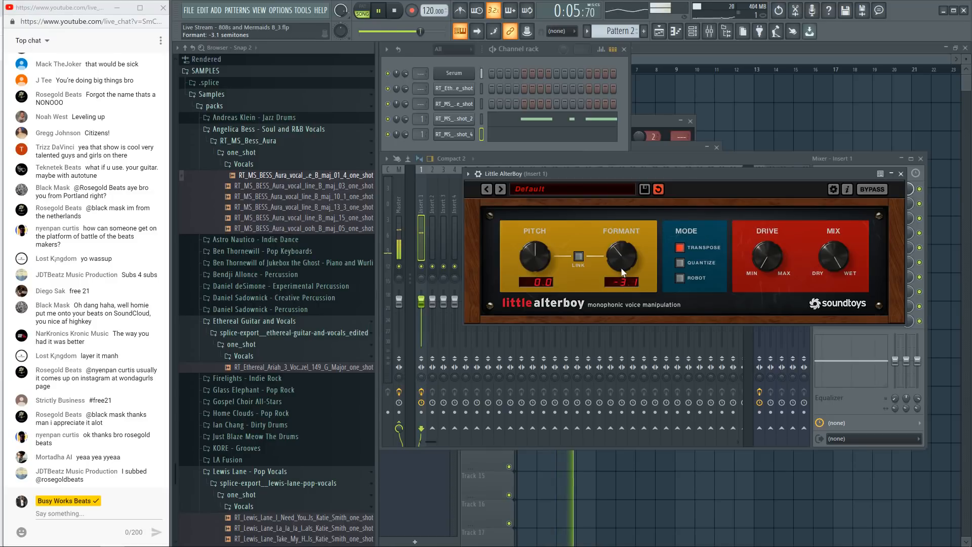
# Step: Route the Serum channel to mixer track 2 during playback and stop the song
pyautogui.click(446, 145)
pyautogui.moveTo(420, 74); pyautogui.dragTo(420, 68)
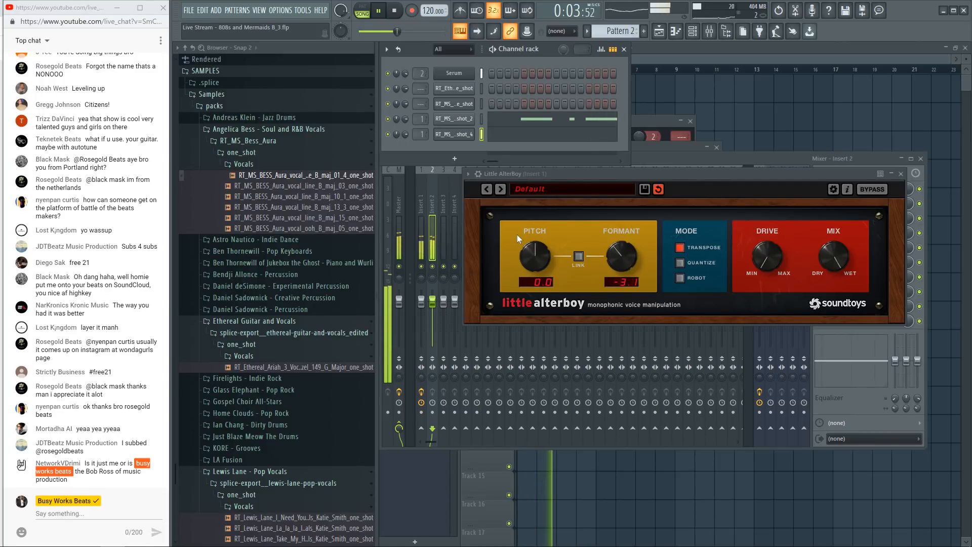
pyautogui.press('space')
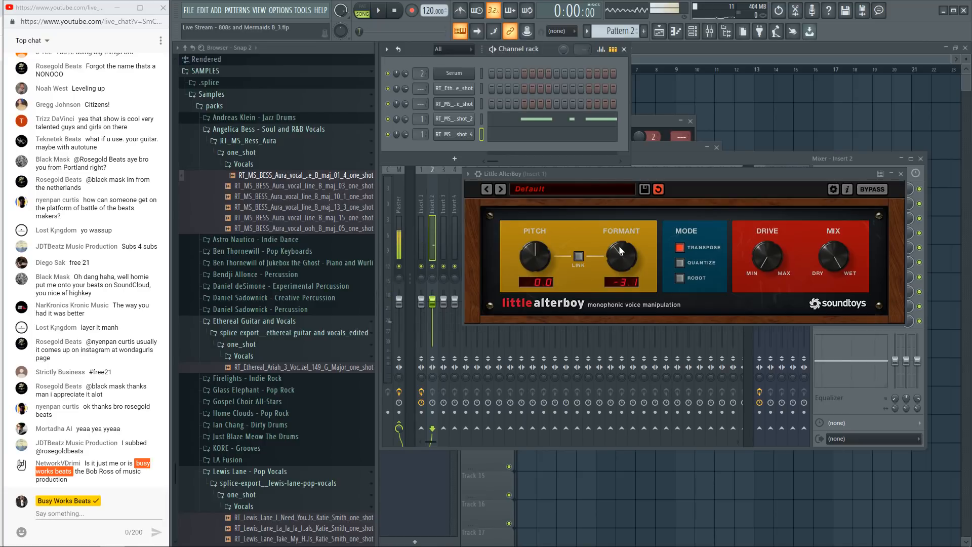
# Step: Lower Little AlterBoy's formant to -6.4 semitones during playback and replay the song to hear the vocal chops
pyautogui.press('space')
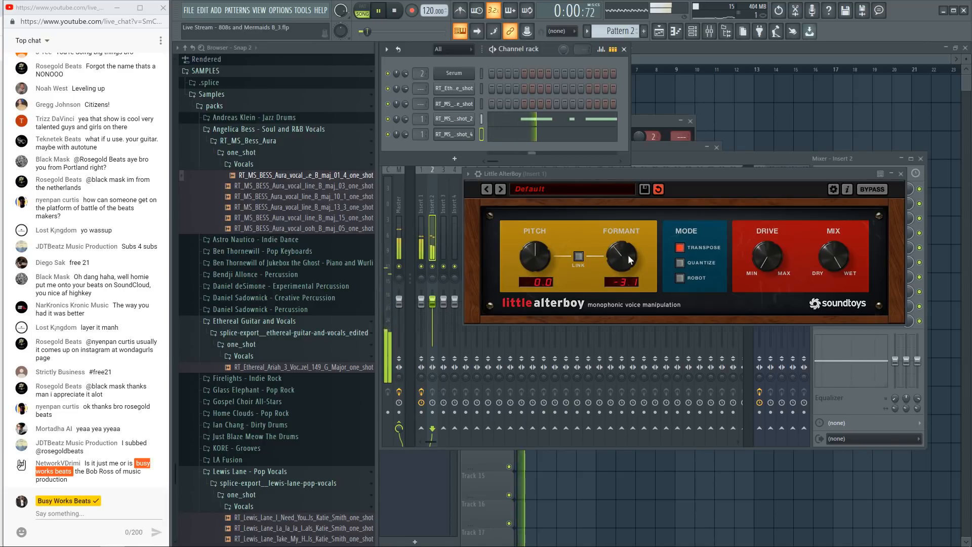
pyautogui.moveTo(649, 254); pyautogui.dragTo(615, 260)
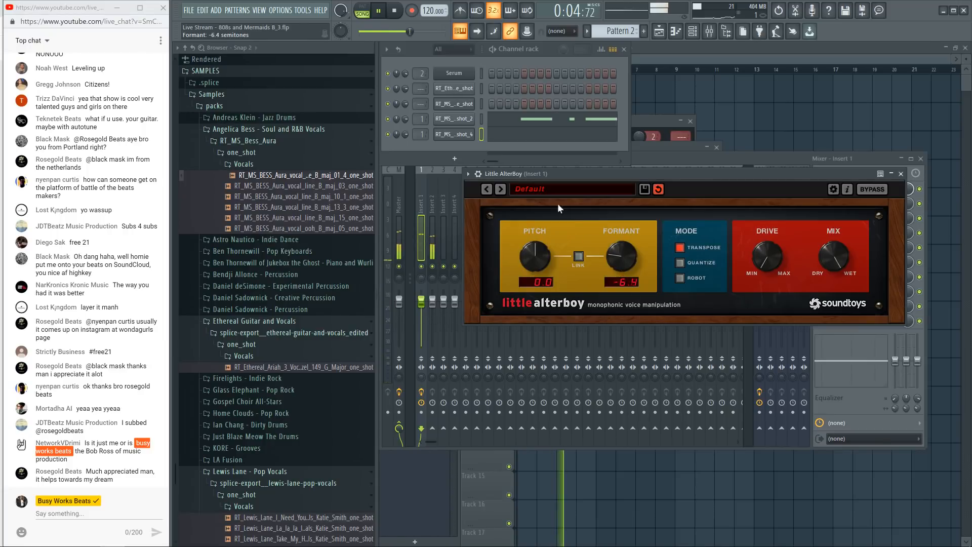
pyautogui.press('space')
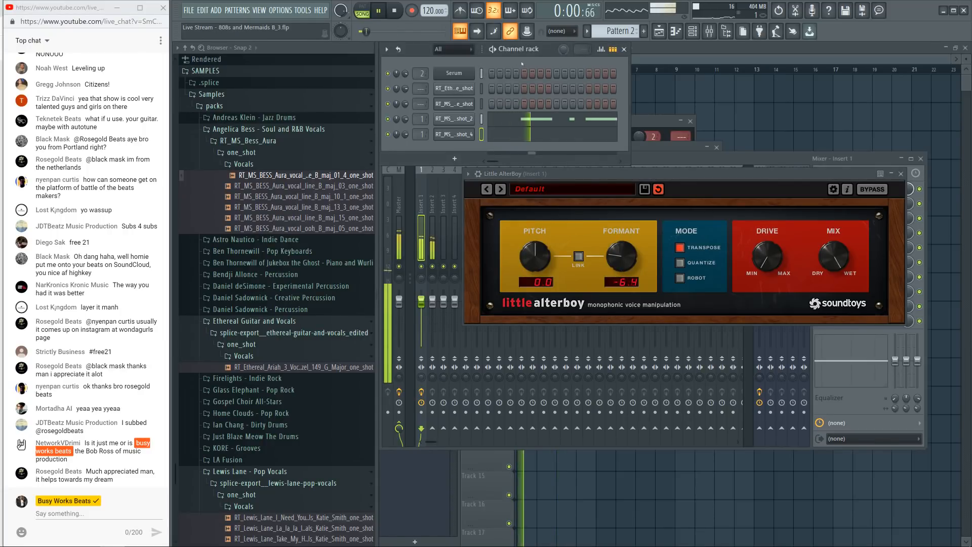
pyautogui.press('space')
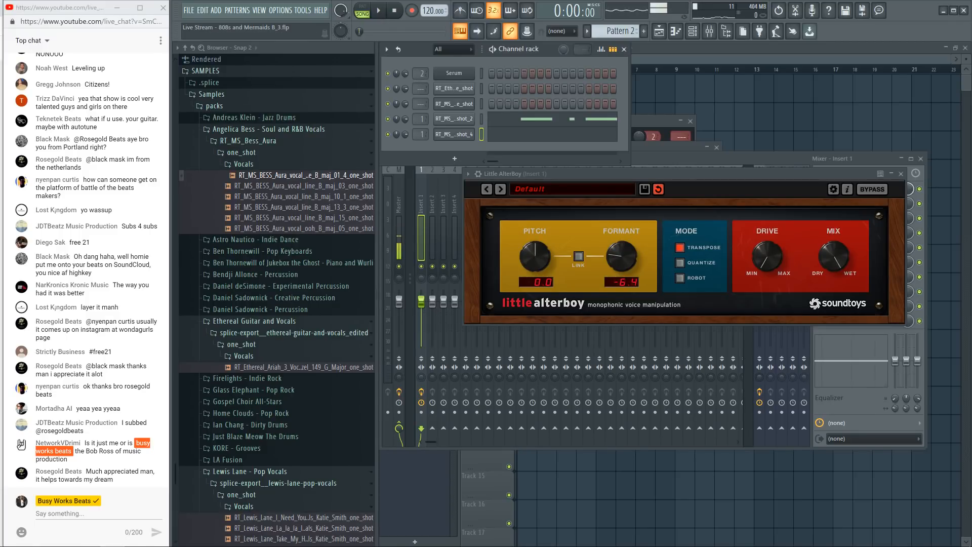
# Step: Switch to OBS to check the streaming and recording status, and minimize it again
pyautogui.click(140, 540)
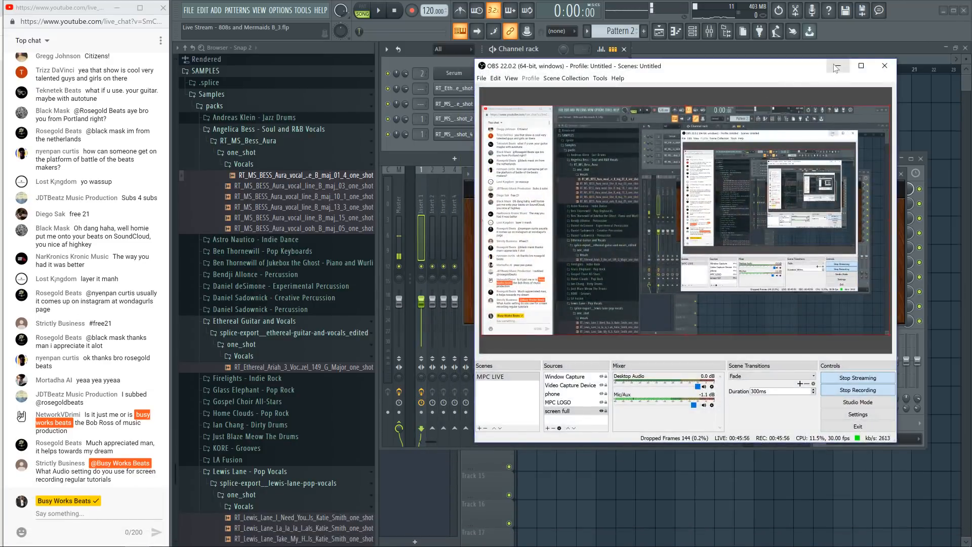
pyautogui.click(837, 66)
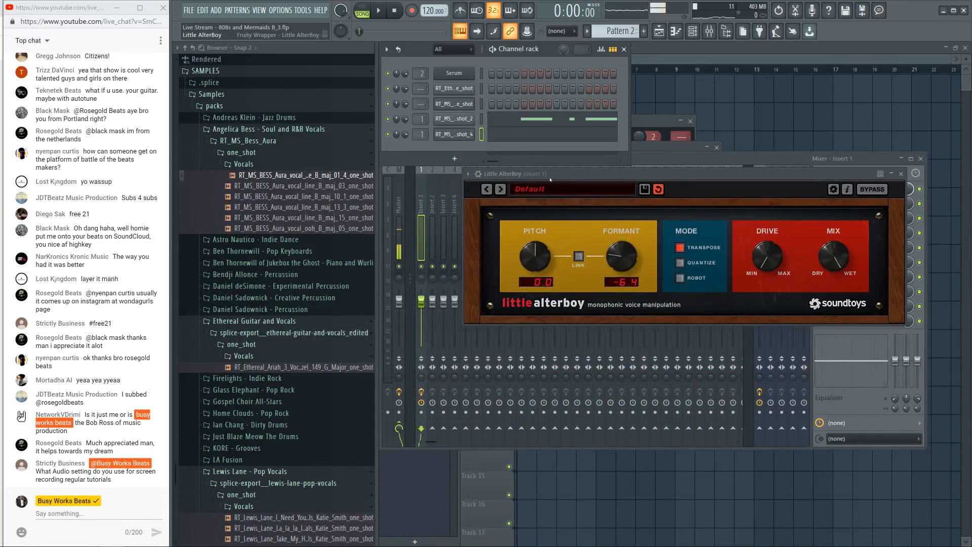
# Step: Close Little AlterBoy and play back the song to check the levels of Insert 1 and Insert 2 in the mixer
pyautogui.press('space')
pyautogui.press('Escape')
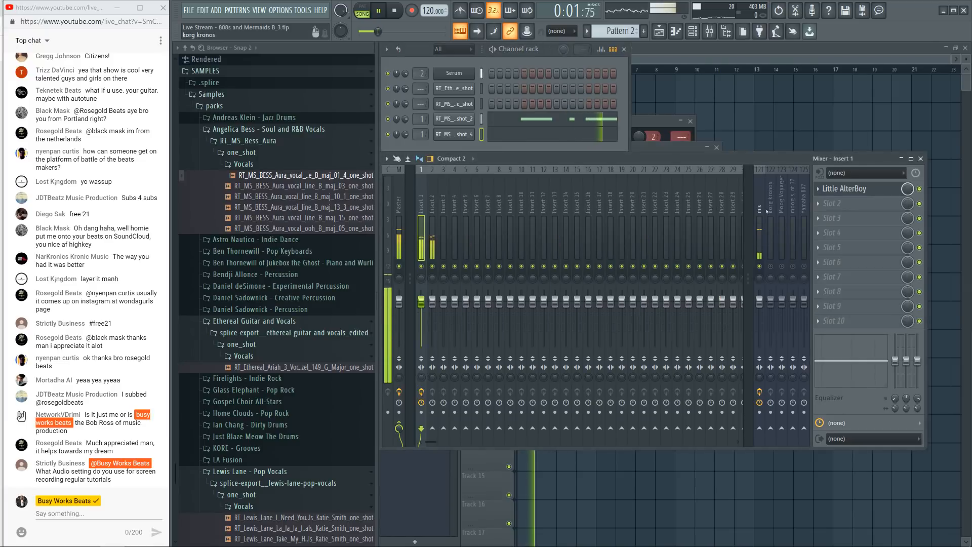
pyautogui.click(760, 266)
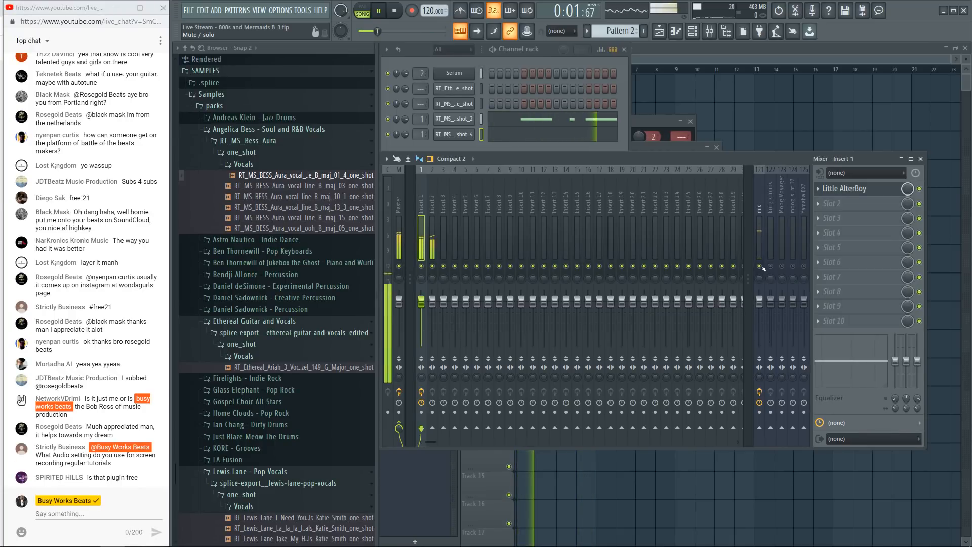
pyautogui.click(398, 16)
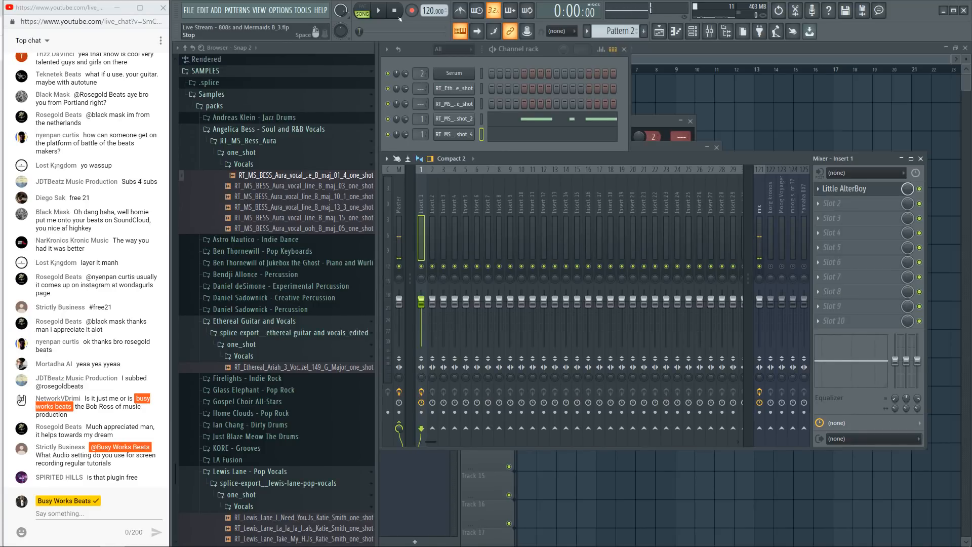
pyautogui.press('space')
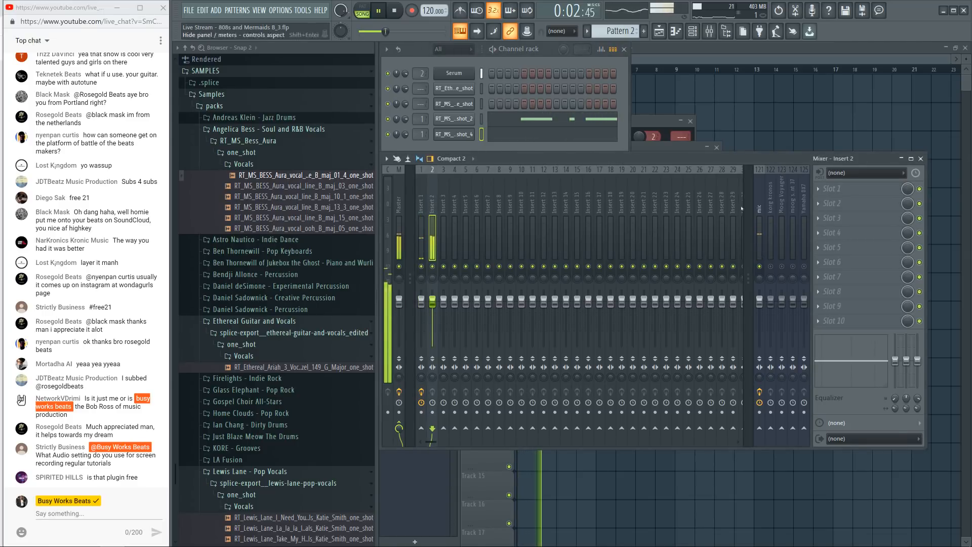
pyautogui.click(426, 215)
pyautogui.press('space')
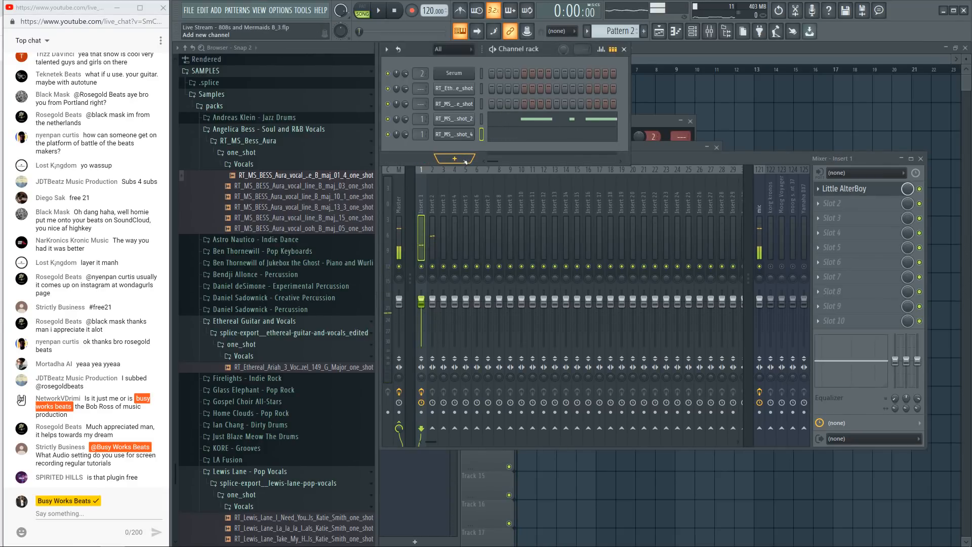
pyautogui.scroll(-3, 284, 390)
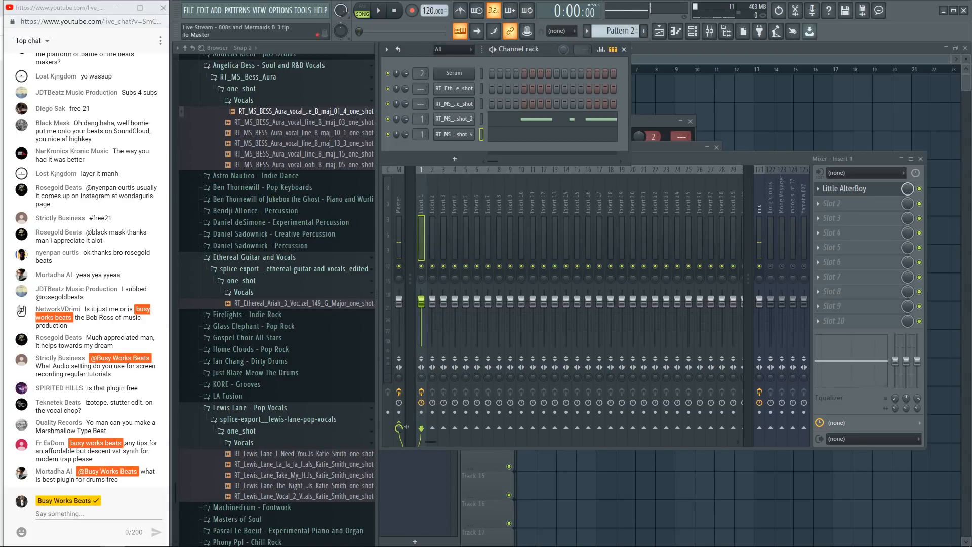
# Step: Lower the volume fader of mixer Insert 1 and play back the song to check the balance
pyautogui.press('space')
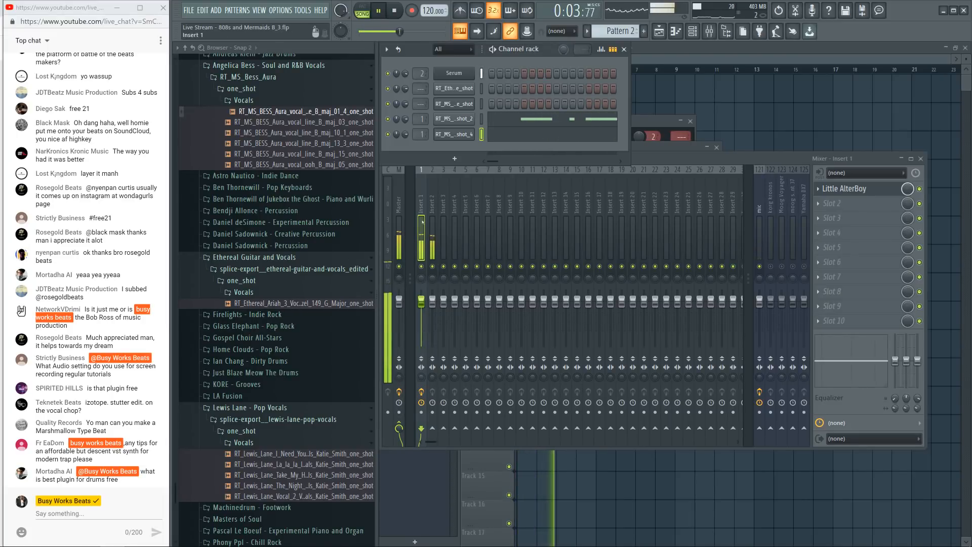
pyautogui.moveTo(423, 297); pyautogui.dragTo(423, 312)
pyautogui.press('space')
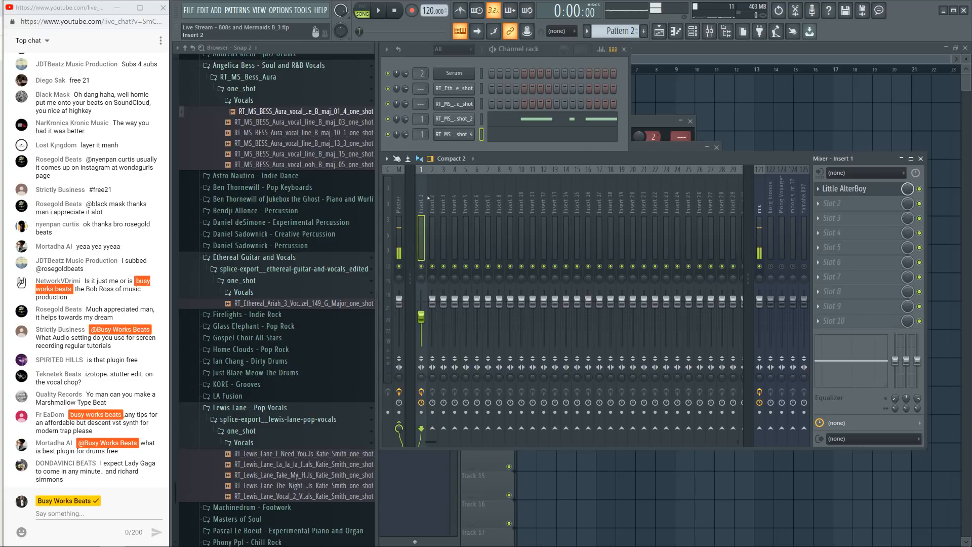
pyautogui.press('space')
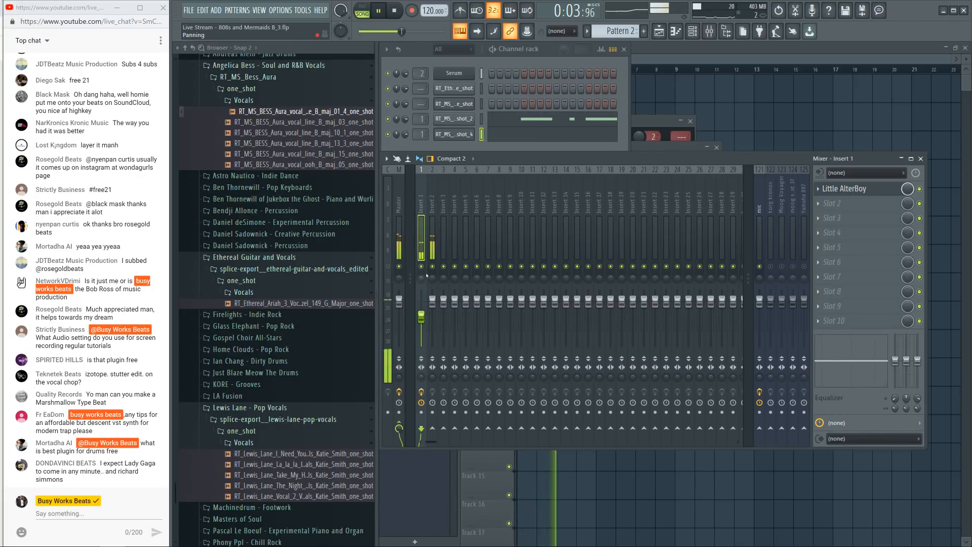
pyautogui.press('space')
pyautogui.click(536, 53)
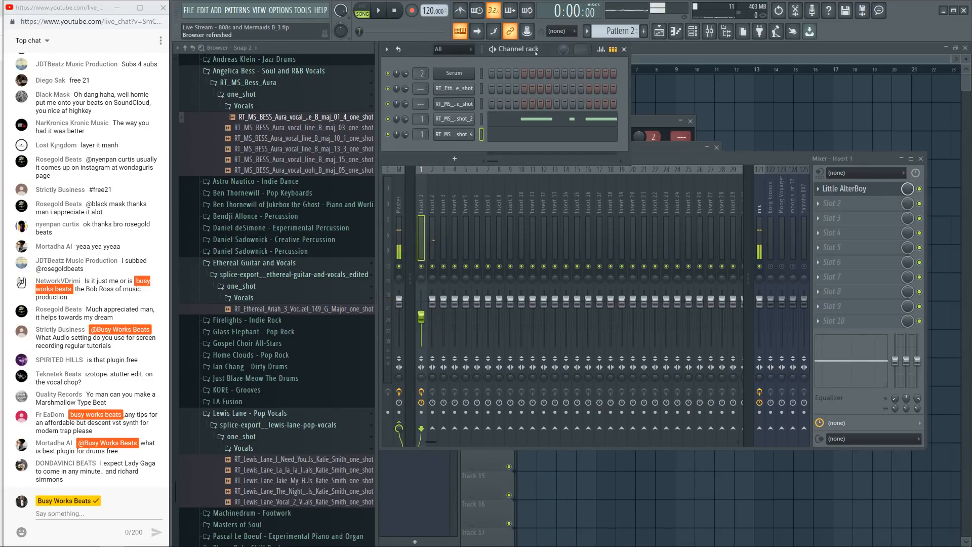
# Step: Duplicate the Pattern 1 clip on Track 1 of the playlist so the copy starts at bar 5
pyautogui.press('space')
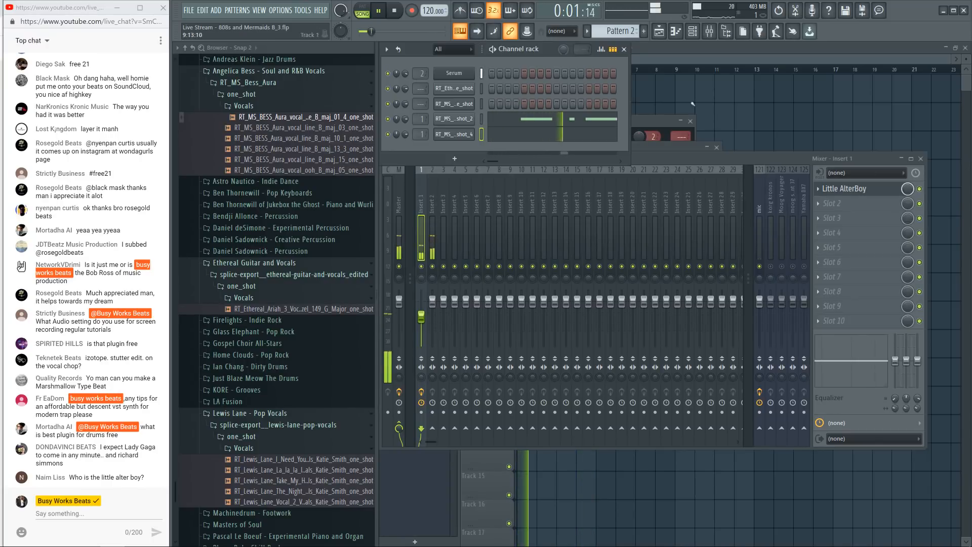
pyautogui.click(692, 102)
pyautogui.keyDown('ctrl'); pyautogui.click(572, 90); pyautogui.keyUp('ctrl')
pyautogui.hotkey('ctrl', 'b')
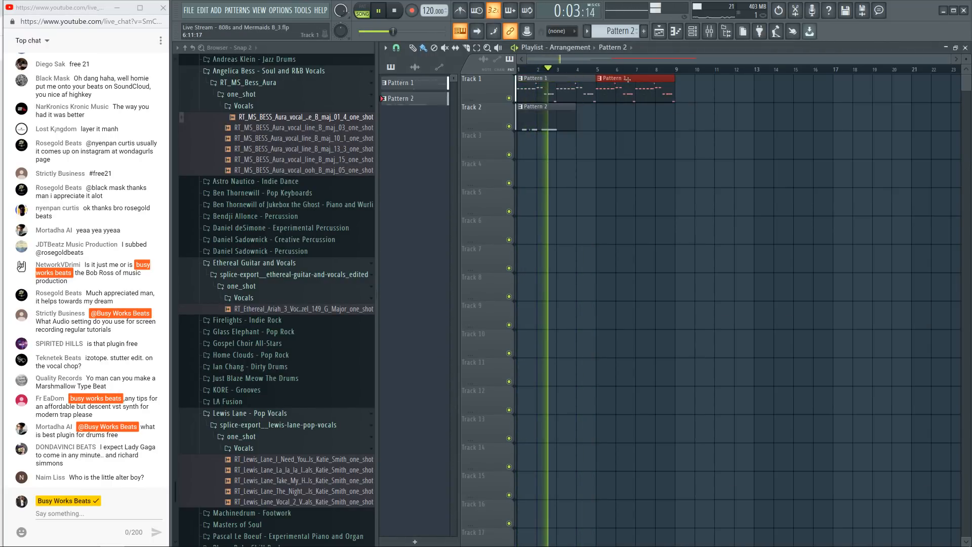
# Step: Open the Serum channel's synth and set the sub oscillator's octave to -2
pyautogui.click(693, 34)
pyautogui.click(453, 73)
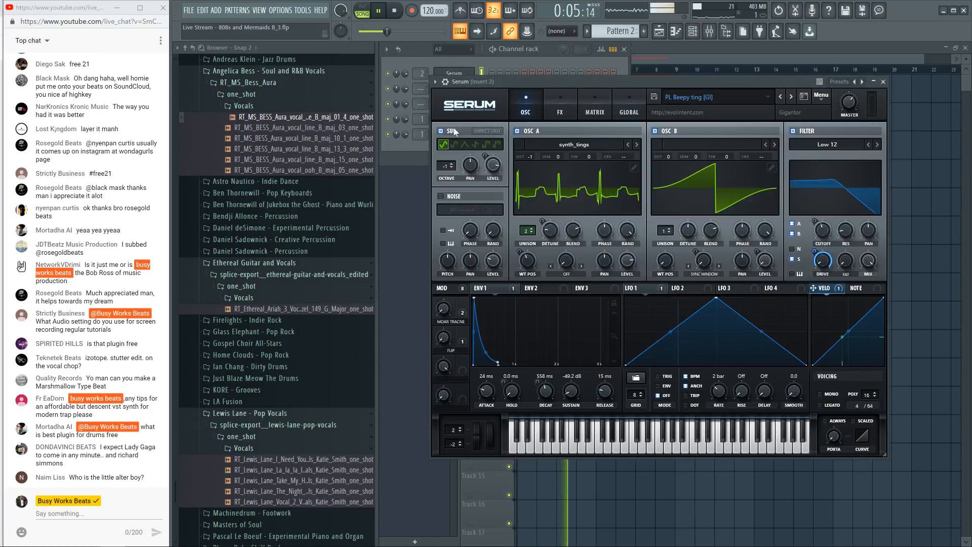
pyautogui.click(453, 168)
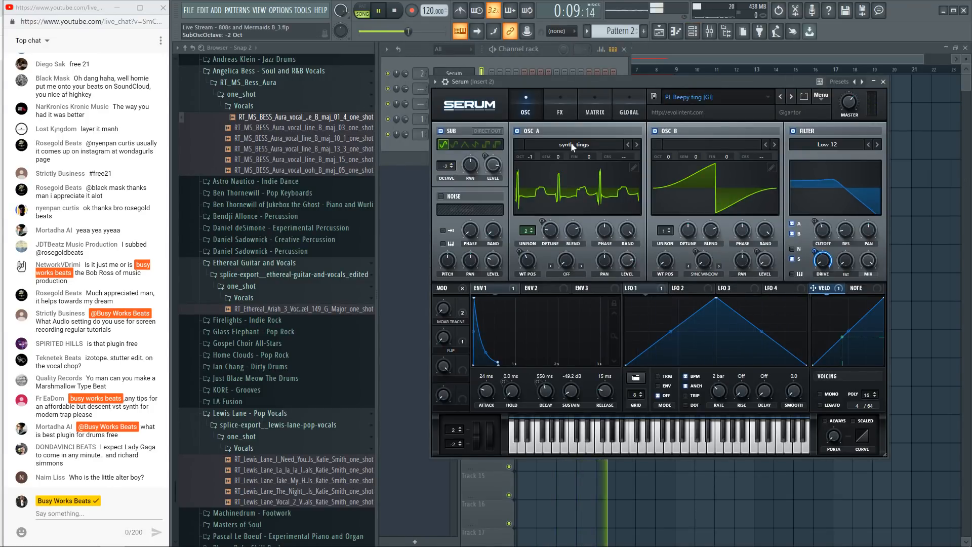
# Step: Bypass and re-enable Serum's flanger and compressor effects during playback to compare the sound
pyautogui.click(561, 106)
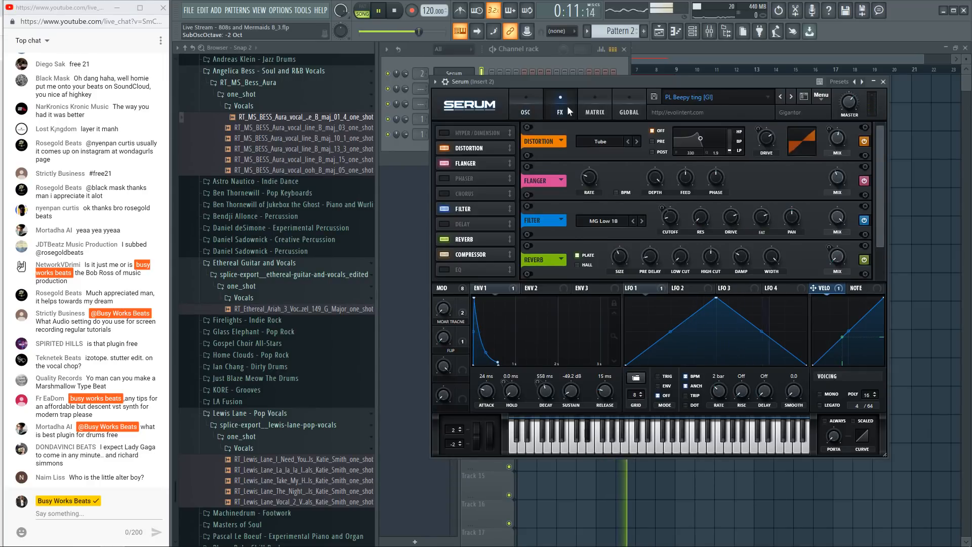
pyautogui.click(444, 163)
pyautogui.click(445, 163)
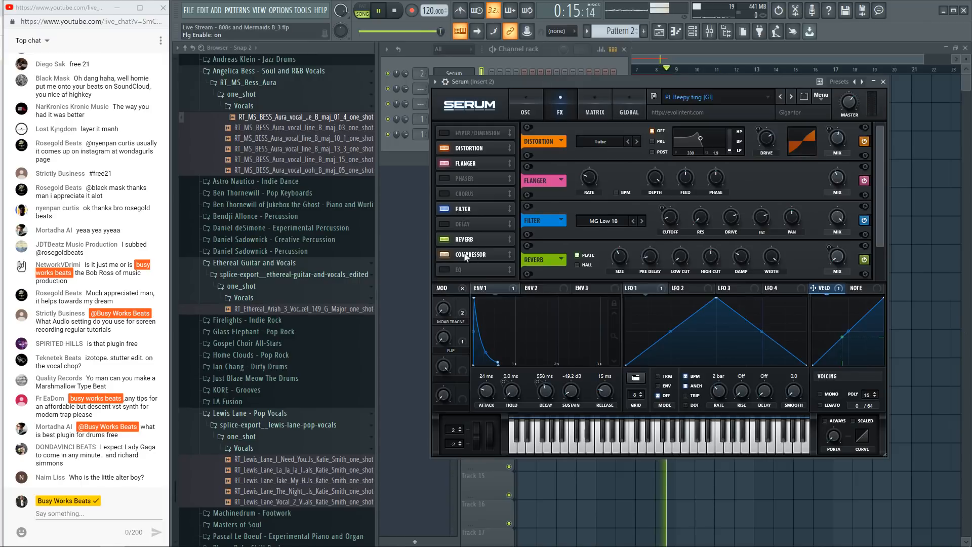
pyautogui.click(444, 254)
pyautogui.click(445, 255)
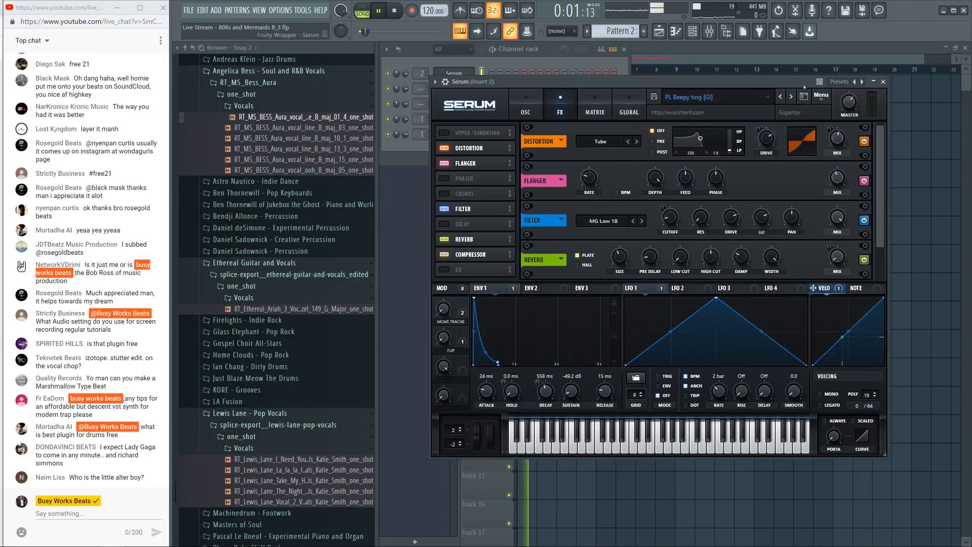
pyautogui.press('space')
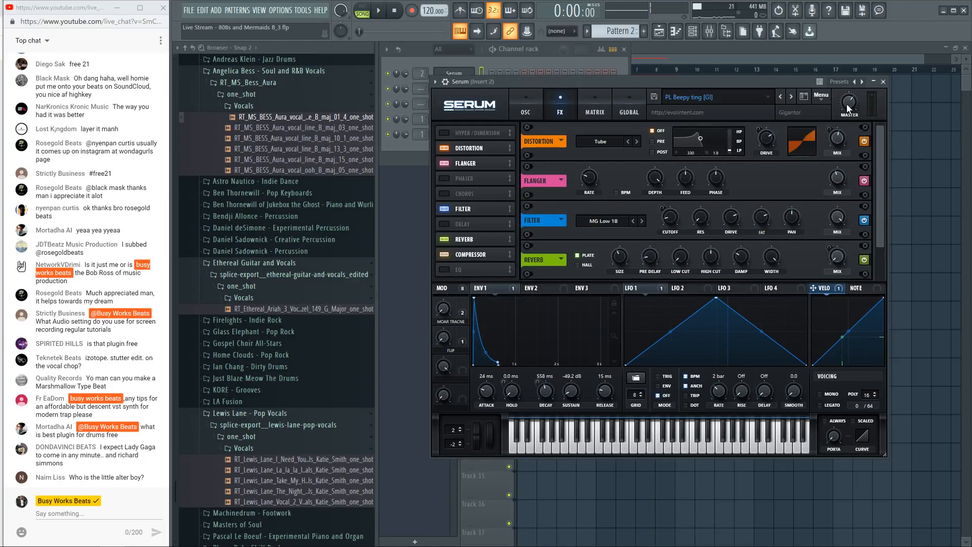
# Step: Try Serum without its compressor at 28% master volume, and re-enable the compressor and raise the master volume
pyautogui.moveTo(851, 106)
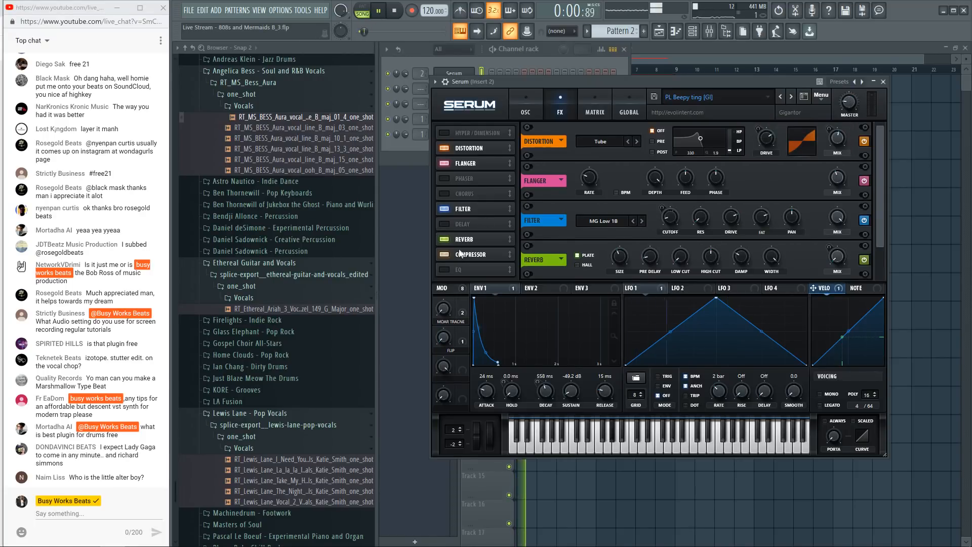
pyautogui.click(445, 254)
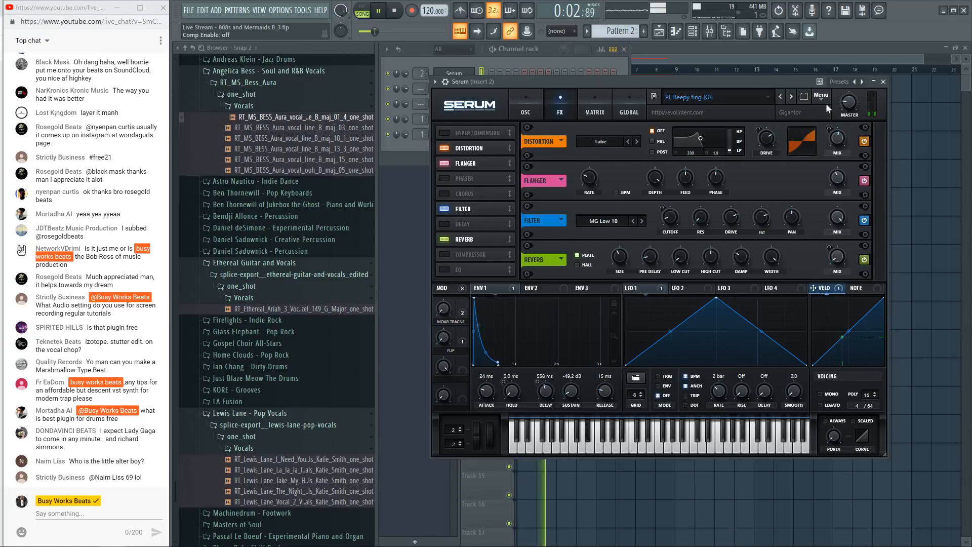
pyautogui.moveTo(846, 91)
pyautogui.moveTo(846, 86)
pyautogui.mouseDown()
pyautogui.moveTo(844, 78)
pyautogui.moveTo(843, 95)
pyautogui.mouseUp()
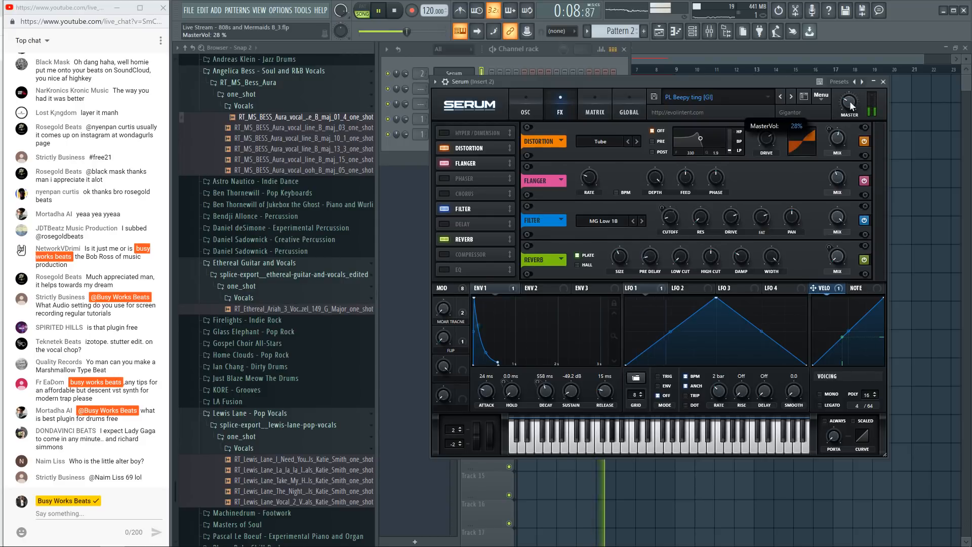
pyautogui.click(445, 255)
pyautogui.moveTo(849, 100); pyautogui.dragTo(849, 68)
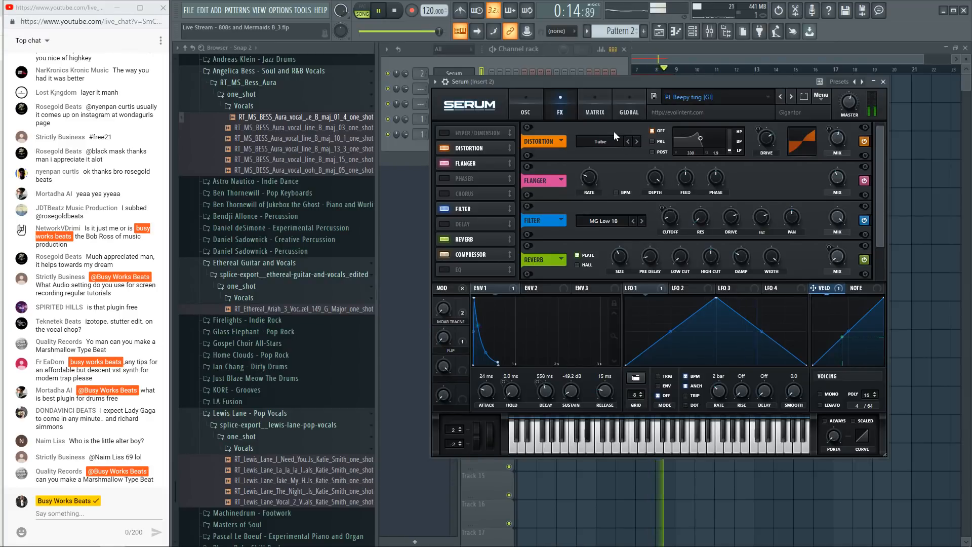
# Step: Adjust a band level in the multiband display of Serum's compressor effect
pyautogui.click(525, 107)
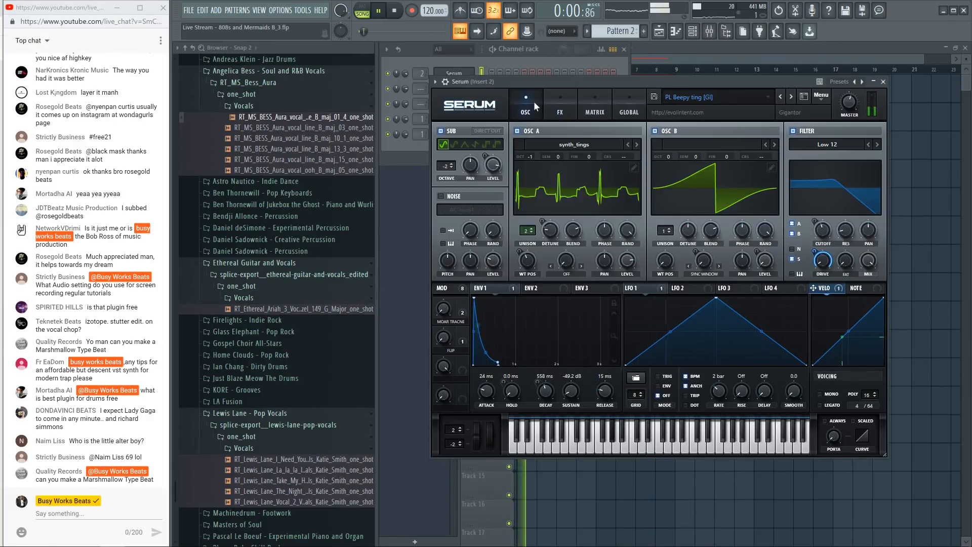
pyautogui.click(560, 107)
pyautogui.scroll(-2, 550, 152)
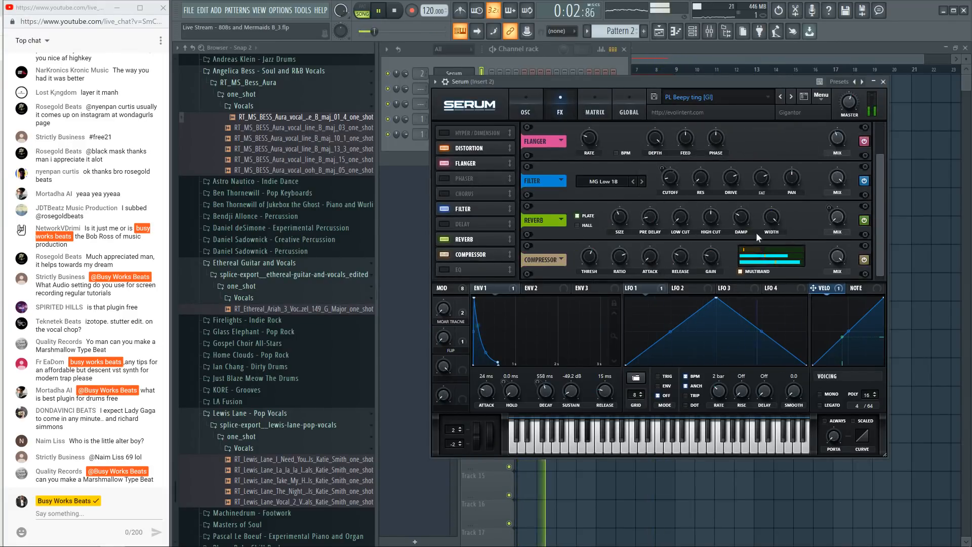
pyautogui.moveTo(757, 251)
pyautogui.mouseDown()
pyautogui.moveTo(792, 254)
pyautogui.moveTo(729, 243)
pyautogui.moveTo(765, 248)
pyautogui.mouseUp()
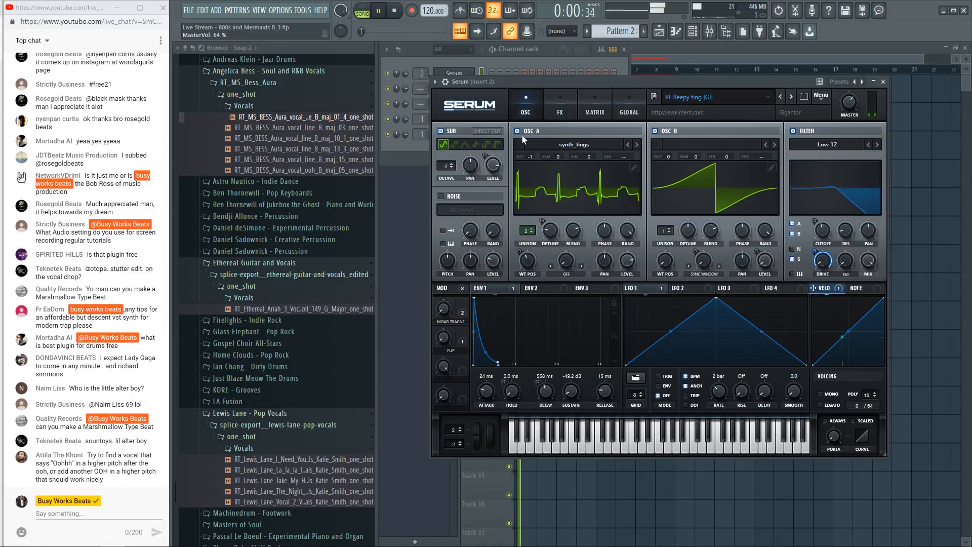
# Step: Try different octaves for Serum's sub oscillator and oscillator A, settling on -1 for the sub and -2 for oscillator A
pyautogui.click(451, 164)
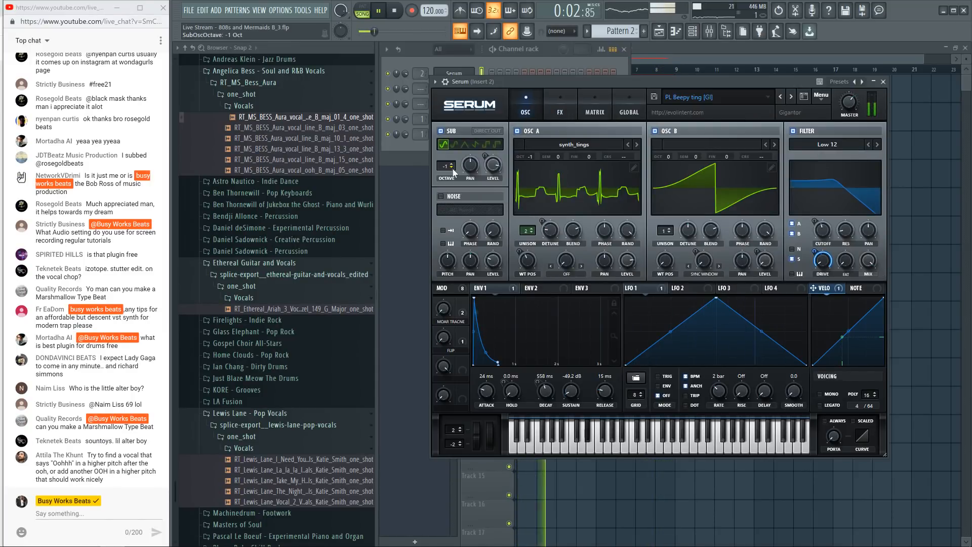
pyautogui.moveTo(533, 161); pyautogui.dragTo(533, 168)
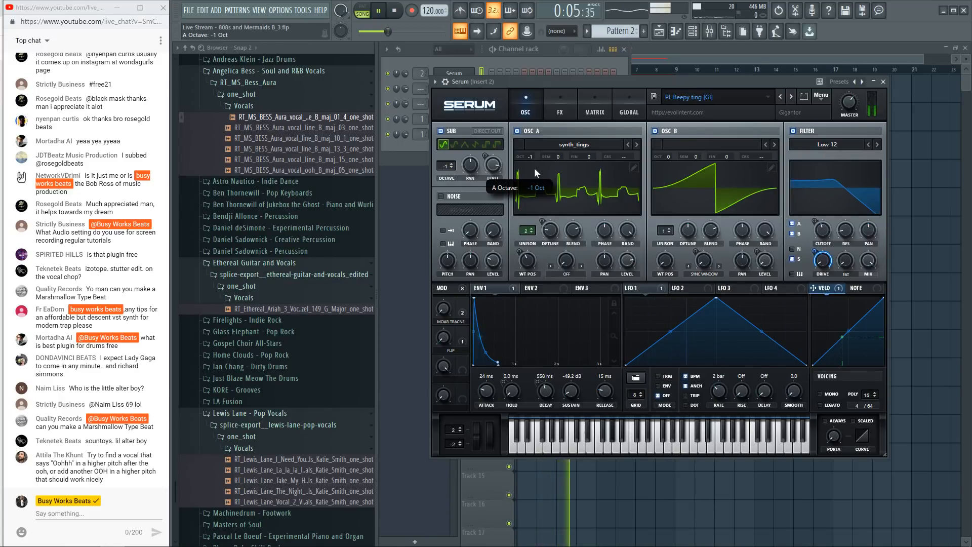
pyautogui.click(452, 167)
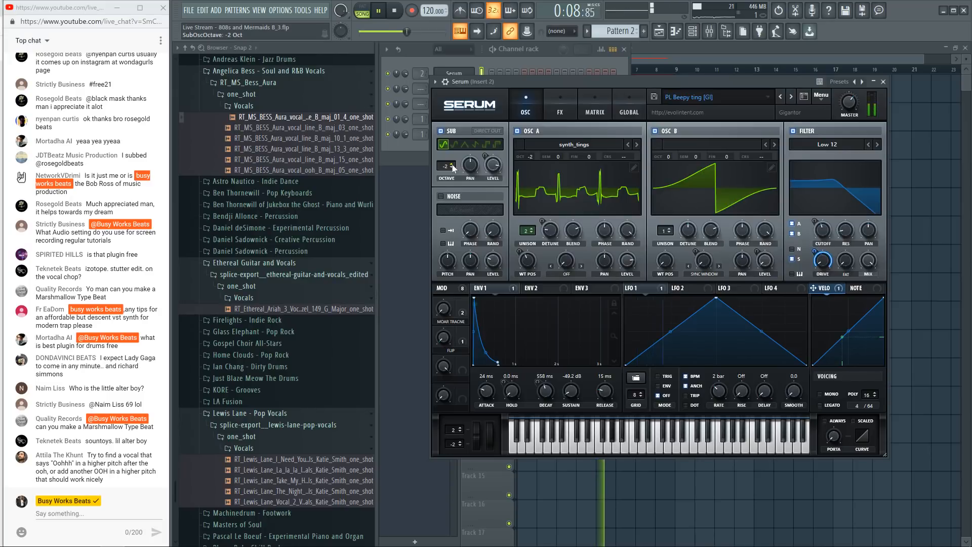
pyautogui.moveTo(537, 162); pyautogui.dragTo(535, 156)
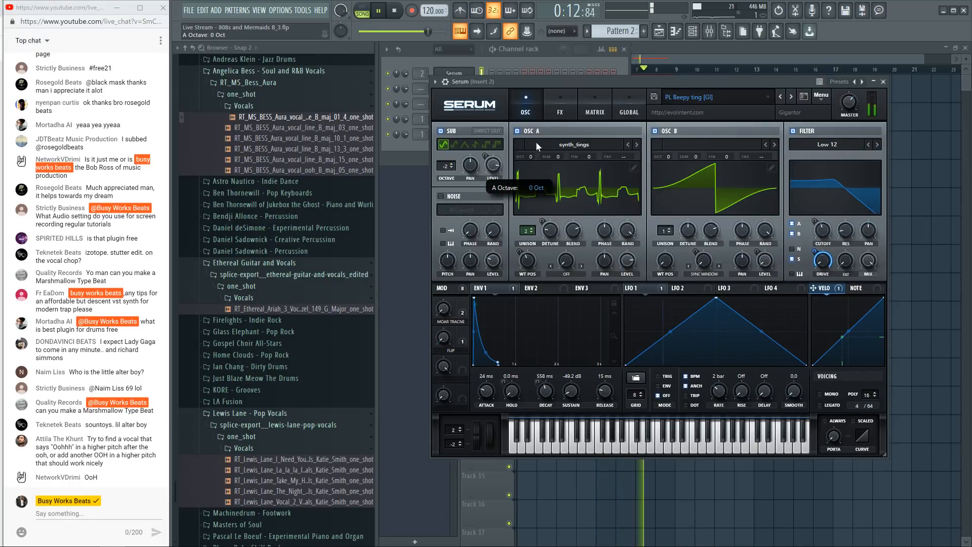
pyautogui.moveTo(540, 168); pyautogui.dragTo(539, 172)
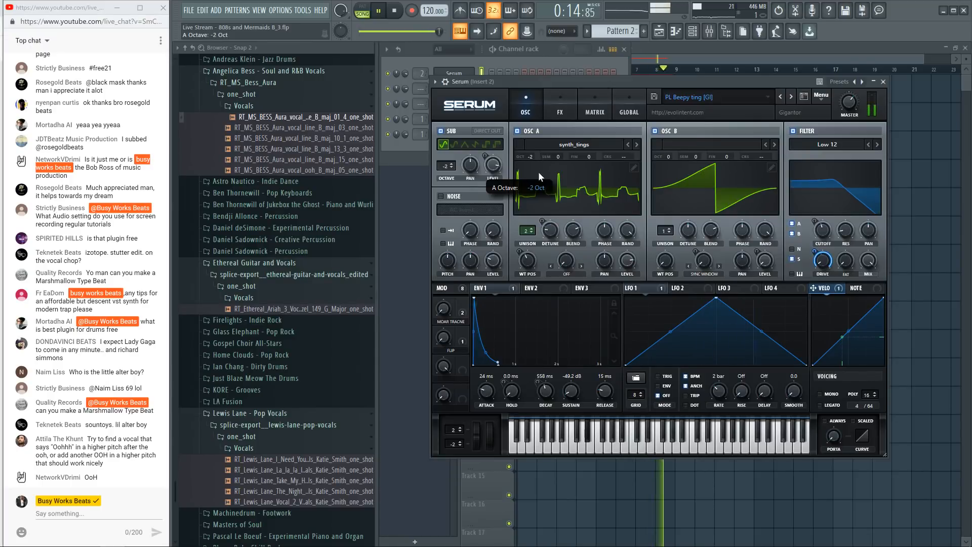
pyautogui.click(454, 163)
pyautogui.click(453, 164)
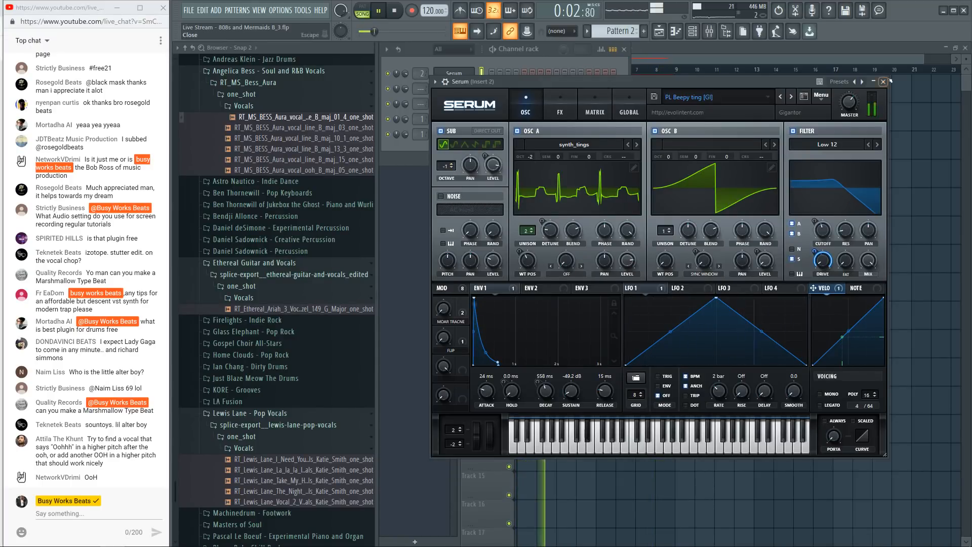
# Step: Stop playback and close Serum and the channel rack to return to the playlist
pyautogui.click(882, 82)
pyautogui.press('space')
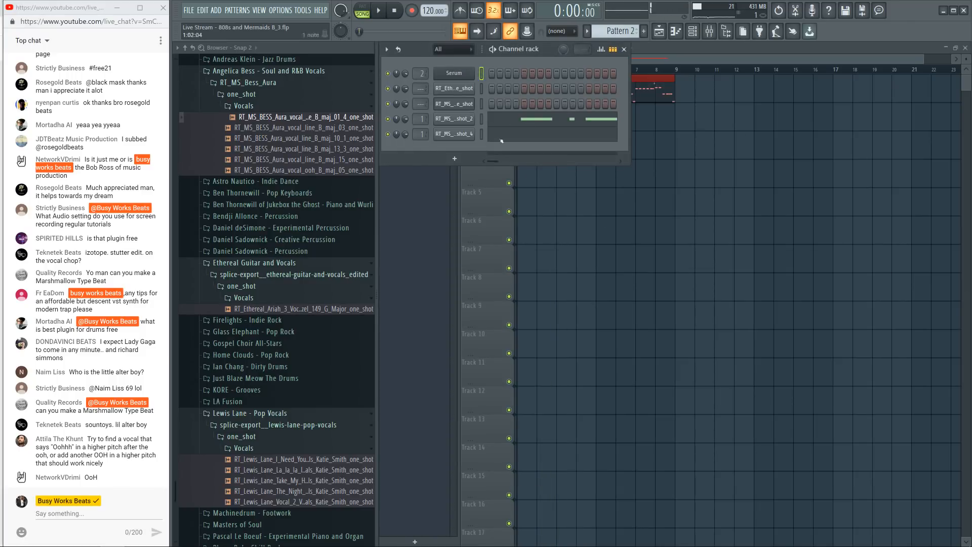
pyautogui.press('F6')
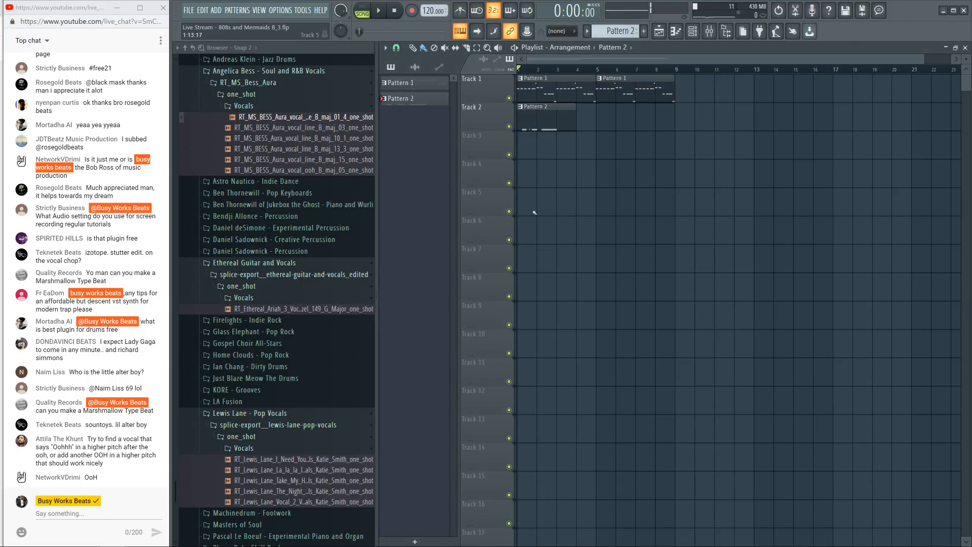
# Step: Play the arrangement while previewing a drum loop from the Home Clouds - Pop Rock sample pack
pyautogui.press('space')
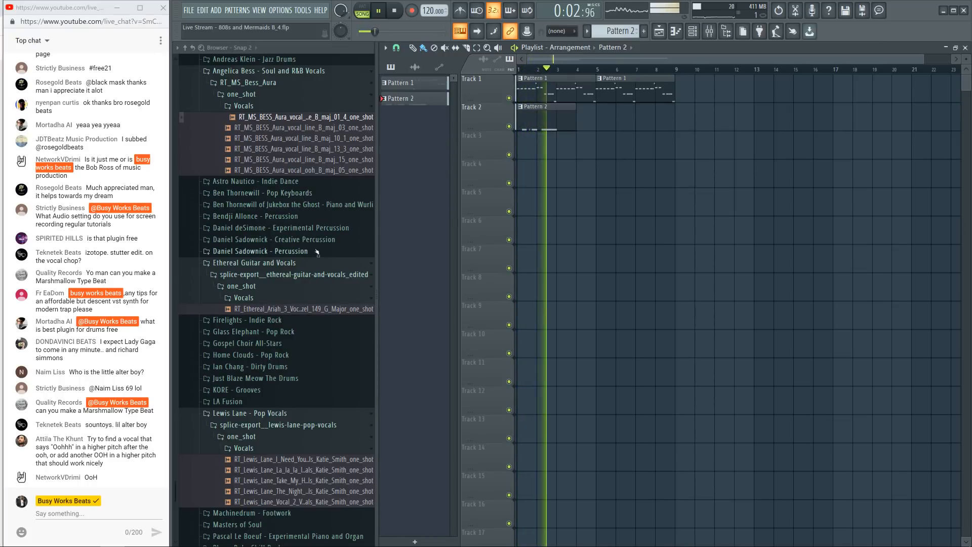
pyautogui.scroll(-3, 311, 248)
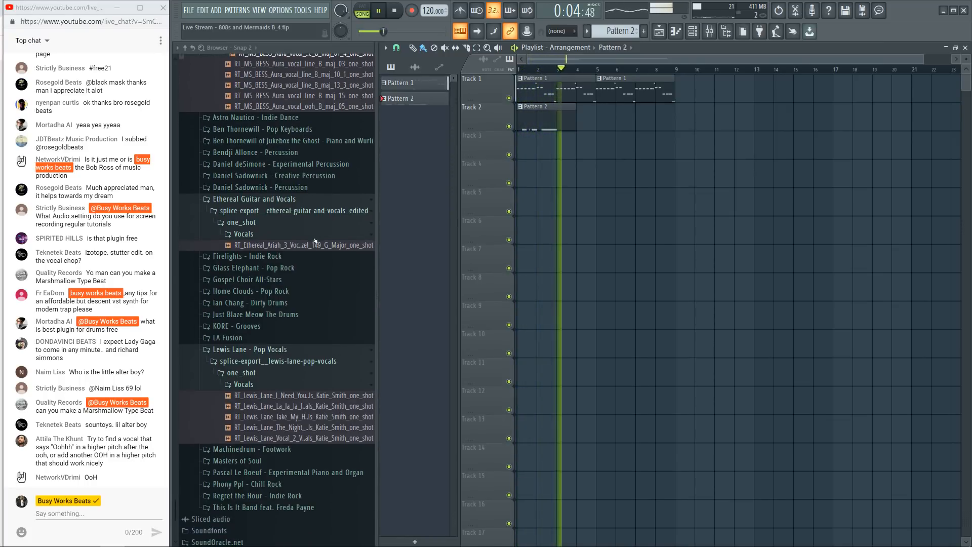
pyautogui.click(311, 291)
pyautogui.click(311, 303)
pyautogui.click(310, 314)
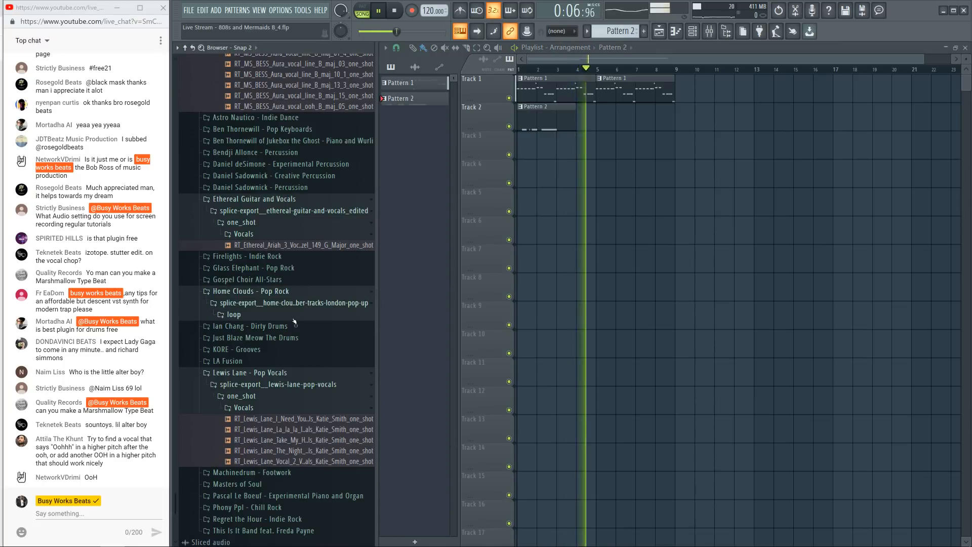
pyautogui.click(295, 326)
pyautogui.click(285, 338)
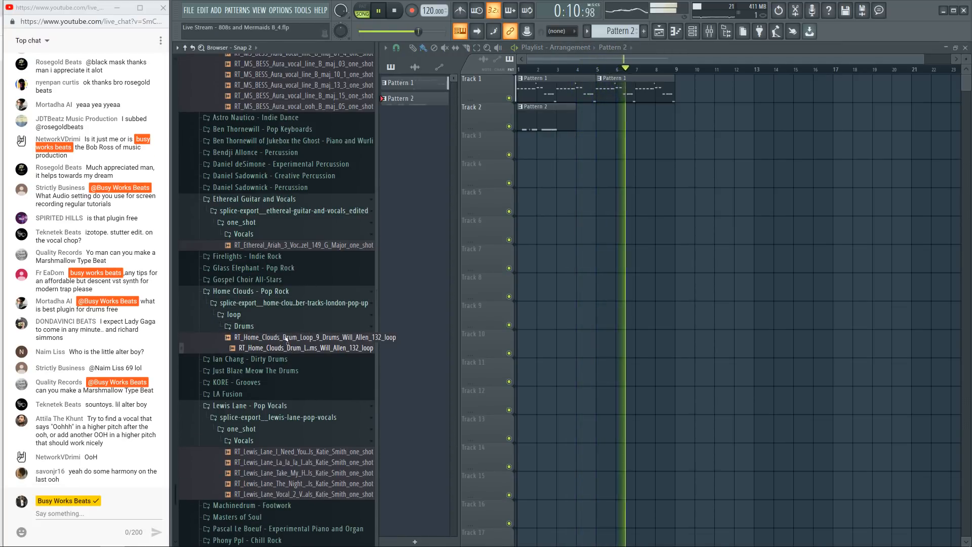
# Step: Collapse the Home Clouds - Pop Rock folder and restart the arrangement from the beginning
pyautogui.press('space')
pyautogui.click(280, 314)
pyautogui.click(276, 292)
pyautogui.press('space')
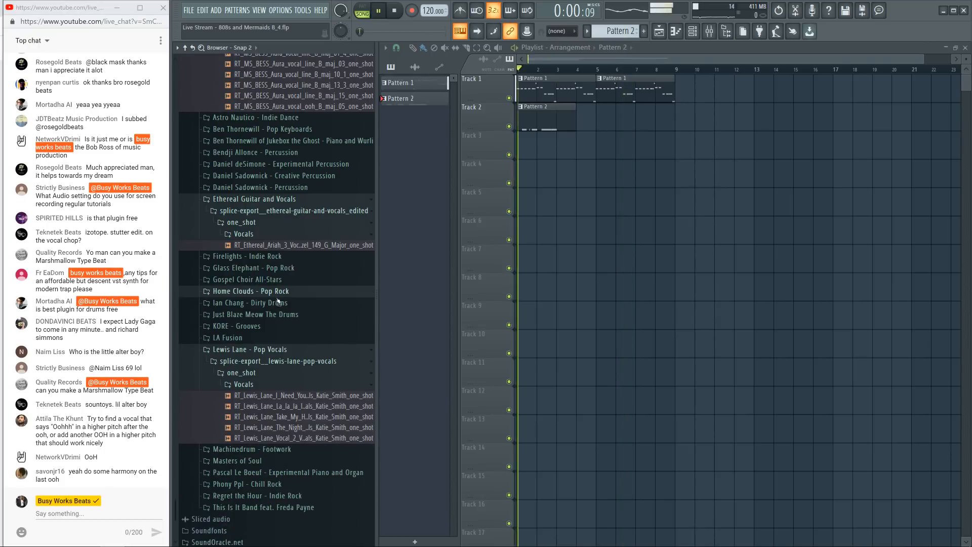
# Step: Look through the vocal sample packs, collapse the Samples folder and stop playback at the BusyWorksBeats.com library
pyautogui.scroll(-2, 280, 372)
pyautogui.scroll(1, 278, 398)
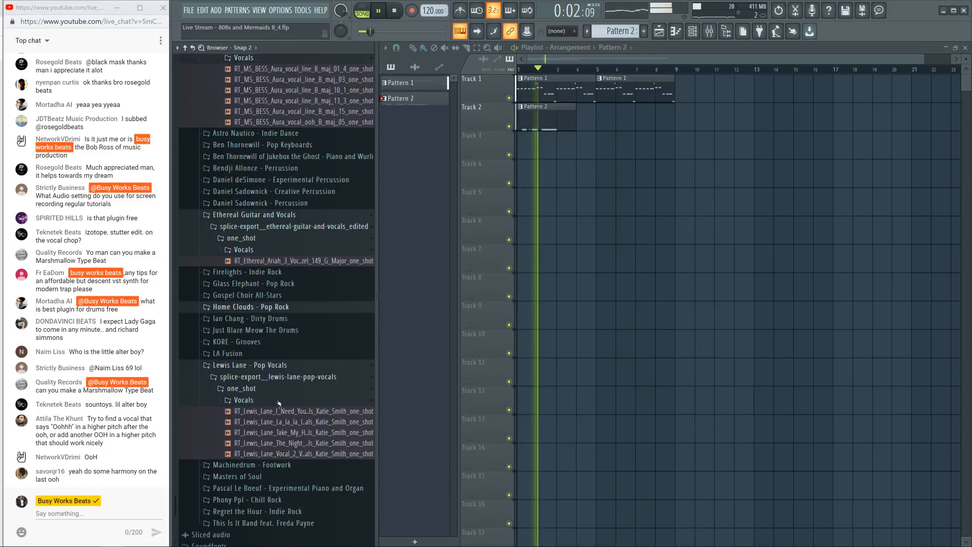
pyautogui.scroll(-1, 278, 400)
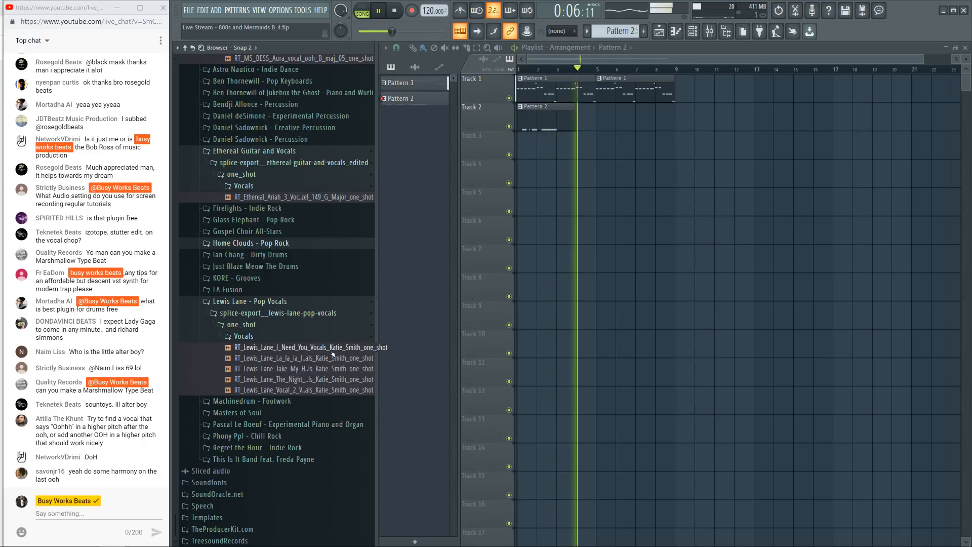
pyautogui.scroll(4, 304, 349)
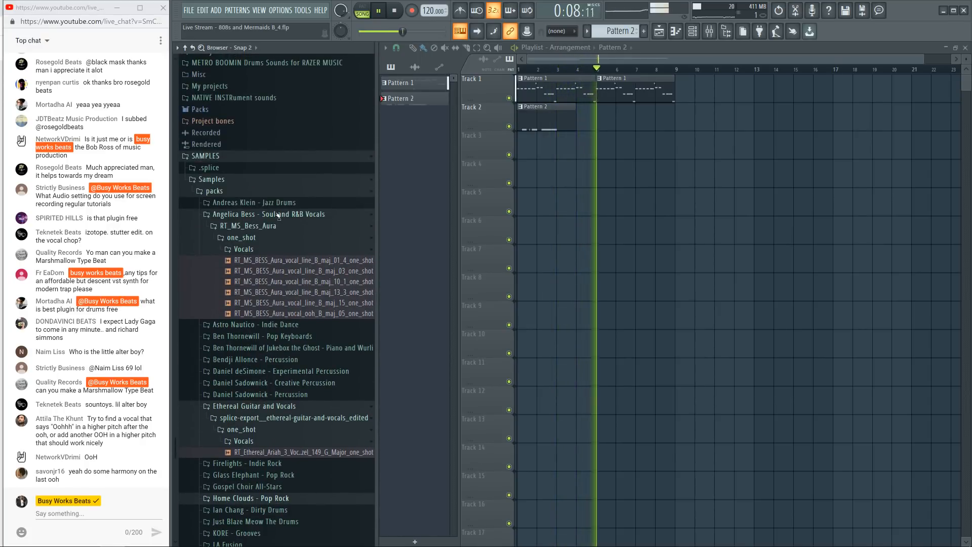
pyautogui.click(227, 179)
pyautogui.scroll(12, 227, 179)
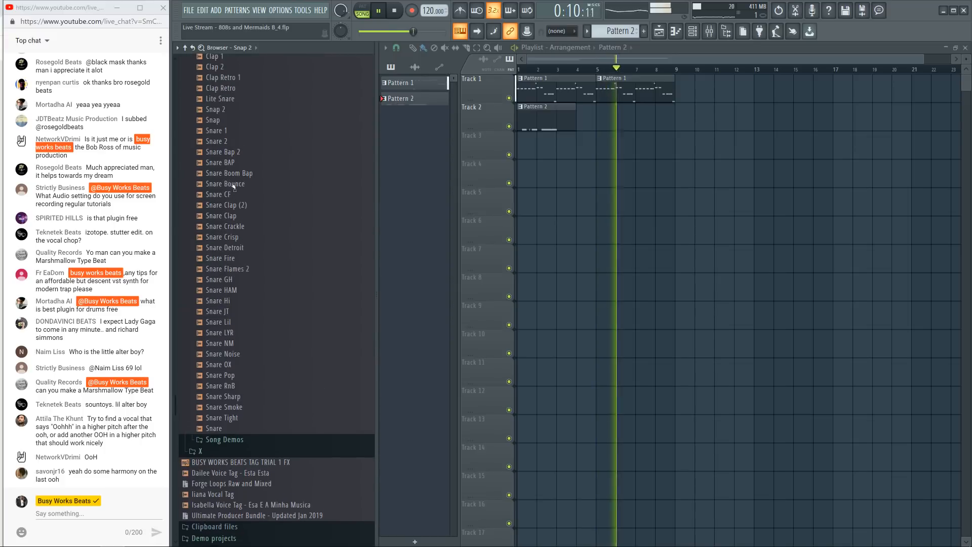
pyautogui.press('space')
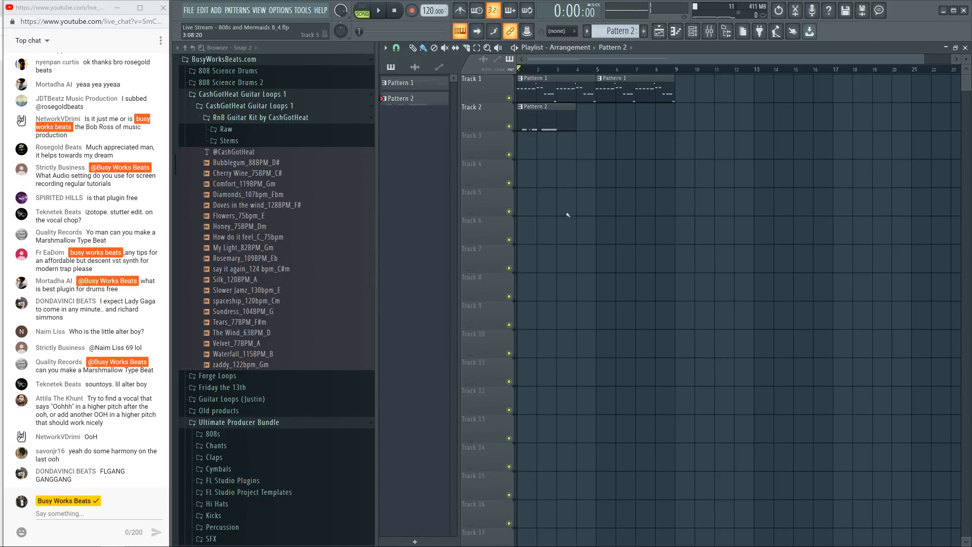
pyautogui.click(98, 514)
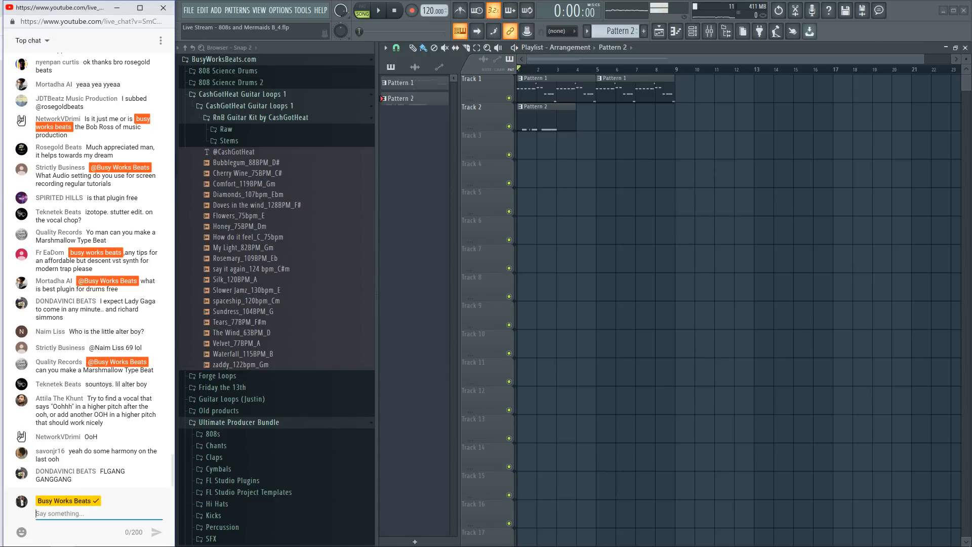
pyautogui.rightClick(572, 305)
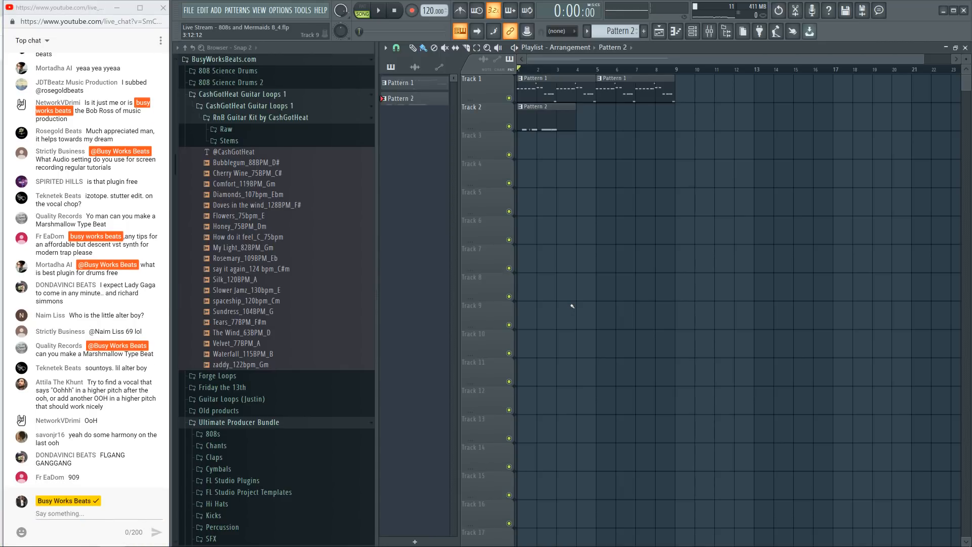
# Step: Save the project as a new version, and delete Serum and all the vocal one-shot channels from the channel rack
pyautogui.click(692, 31)
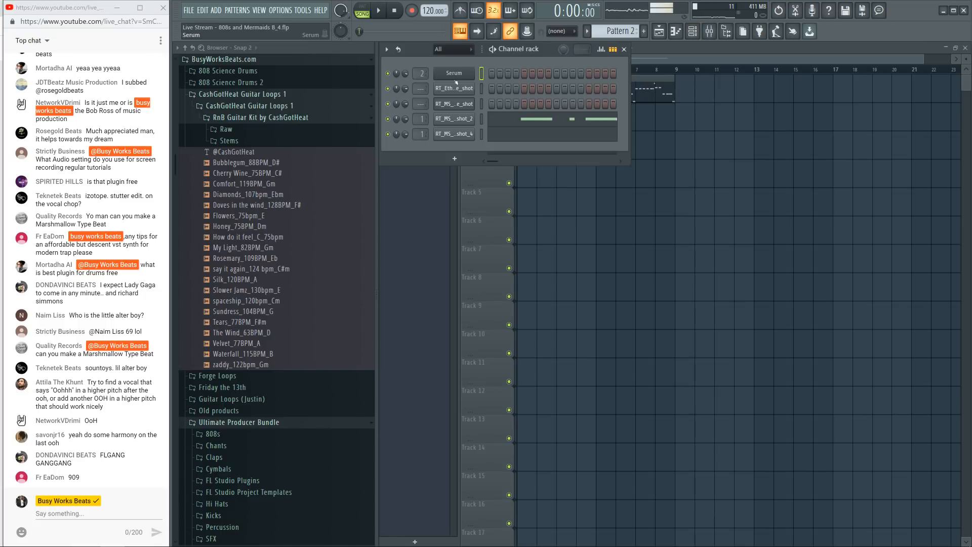
pyautogui.hotkey('ctrl', 'n')
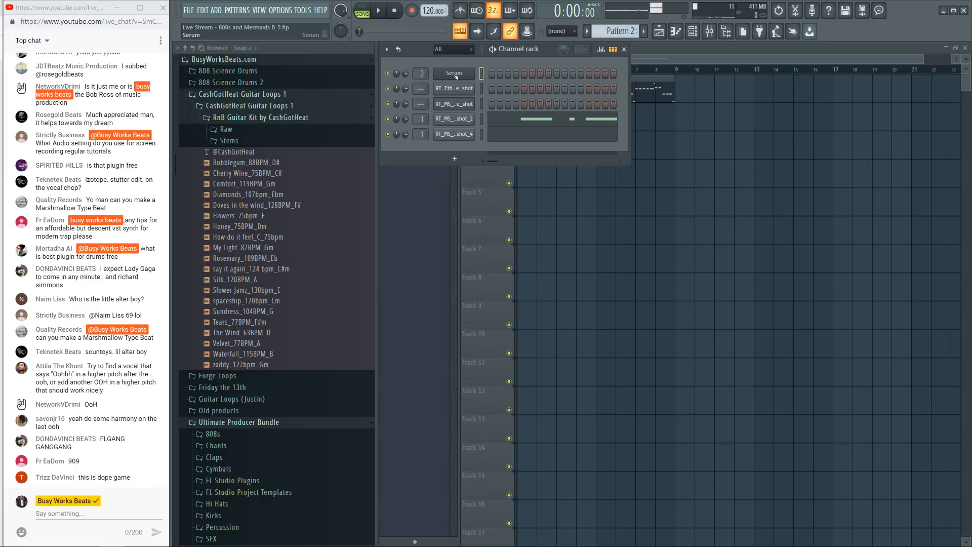
pyautogui.rightClick(454, 76)
pyautogui.press('d')
pyautogui.rightClick(455, 76)
pyautogui.press('d')
pyautogui.rightClick(456, 76)
pyautogui.press('d')
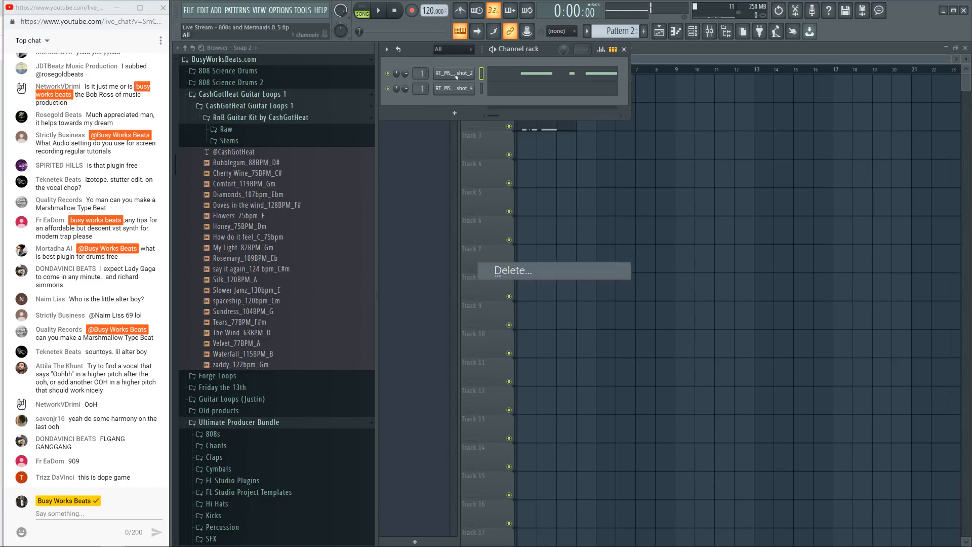
pyautogui.rightClick(456, 77)
pyautogui.press('d')
# Step: Close the channel rack and remove both Pattern 1 clips and the Pattern 2 clip from the playlist
pyautogui.press('F6')
pyautogui.rightClick(528, 91)
pyautogui.rightClick(528, 116)
pyautogui.rightClick(606, 92)
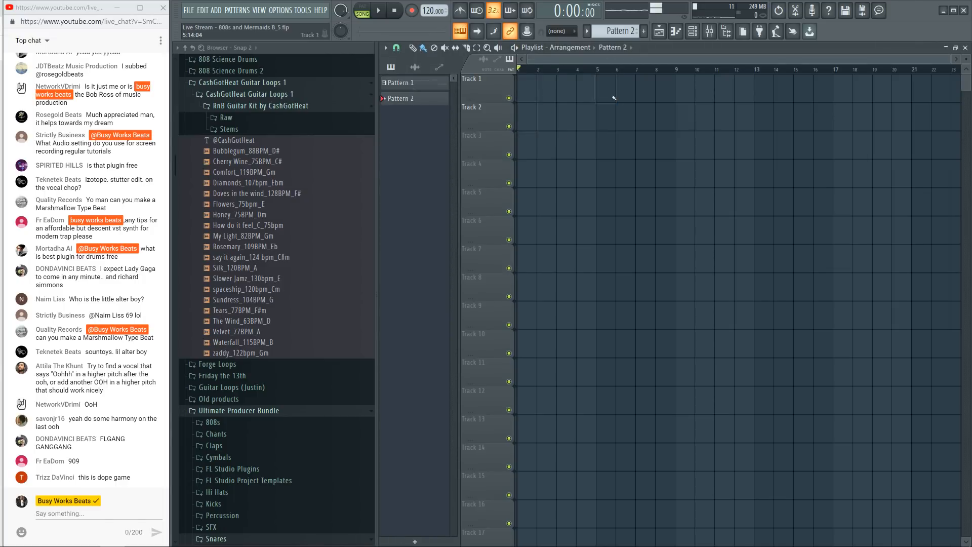
# Step: Preview the My Light, Silk, spaceship and Sundress loops in the RnB Guitar Kit folder
pyautogui.scroll(3, 310, 209)
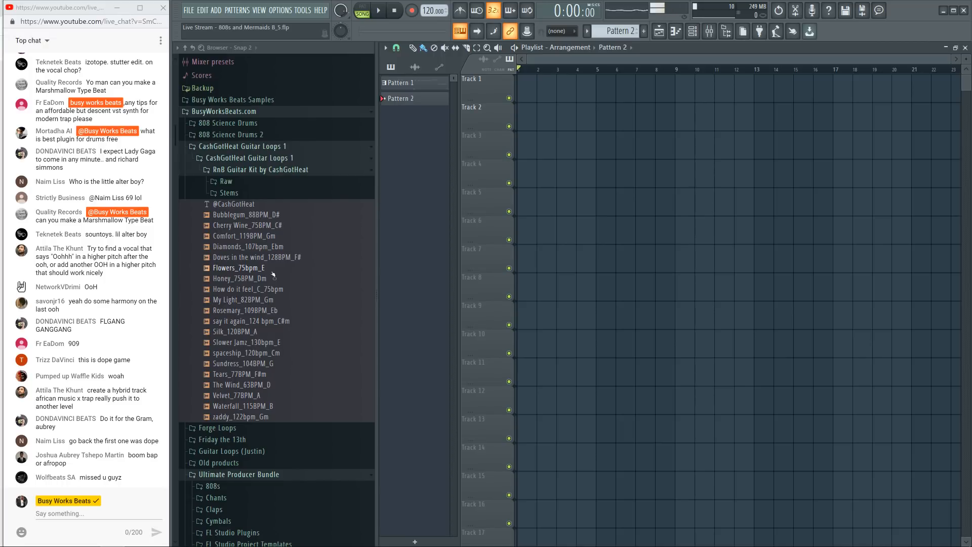
pyautogui.click(271, 300)
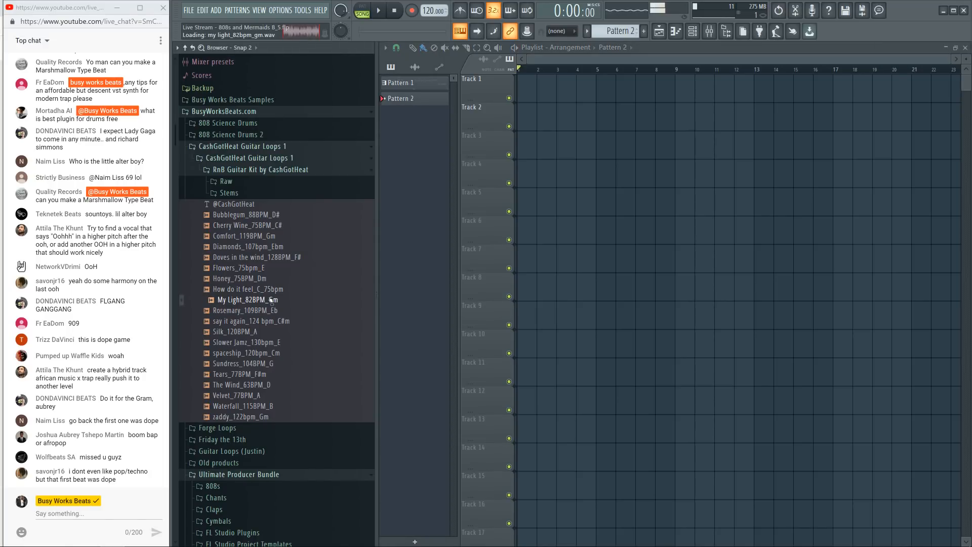
pyautogui.click(271, 332)
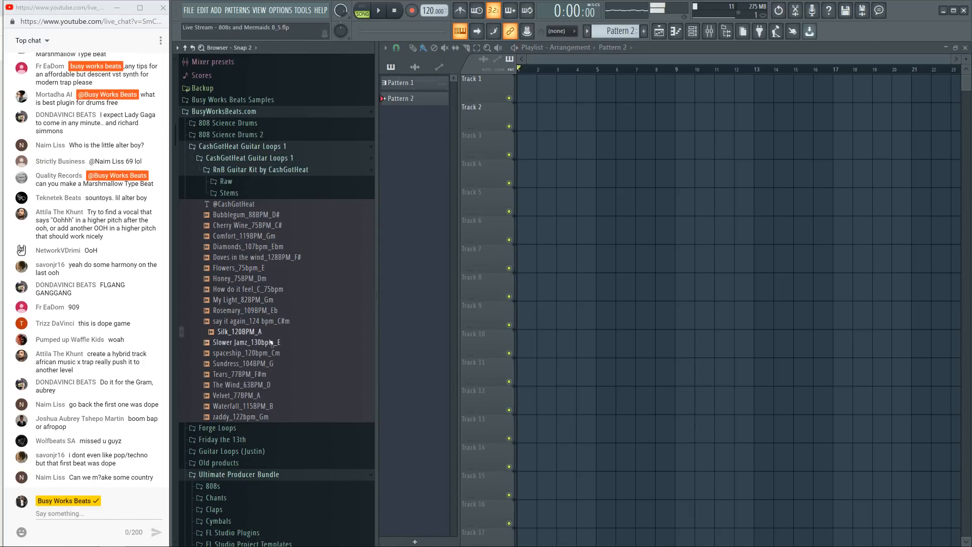
pyautogui.click(270, 354)
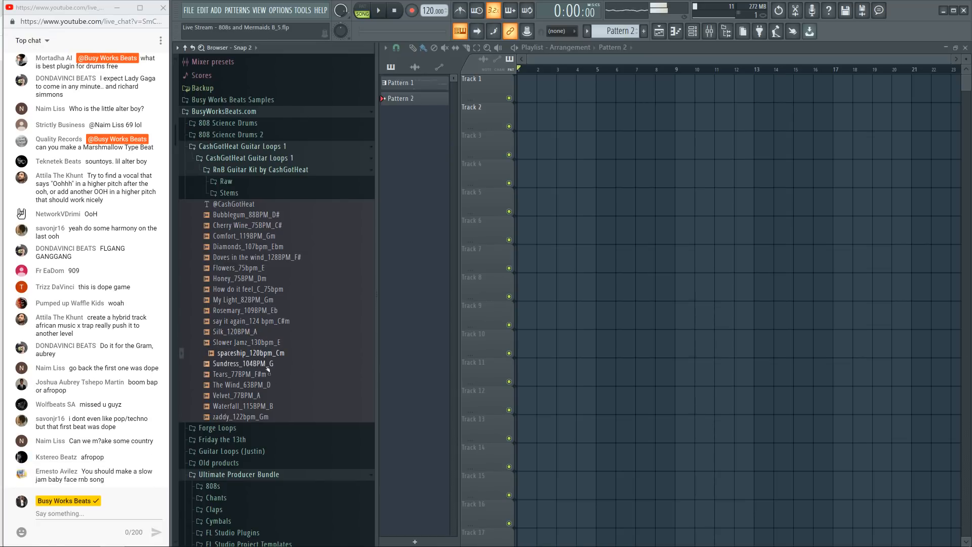
pyautogui.click(267, 364)
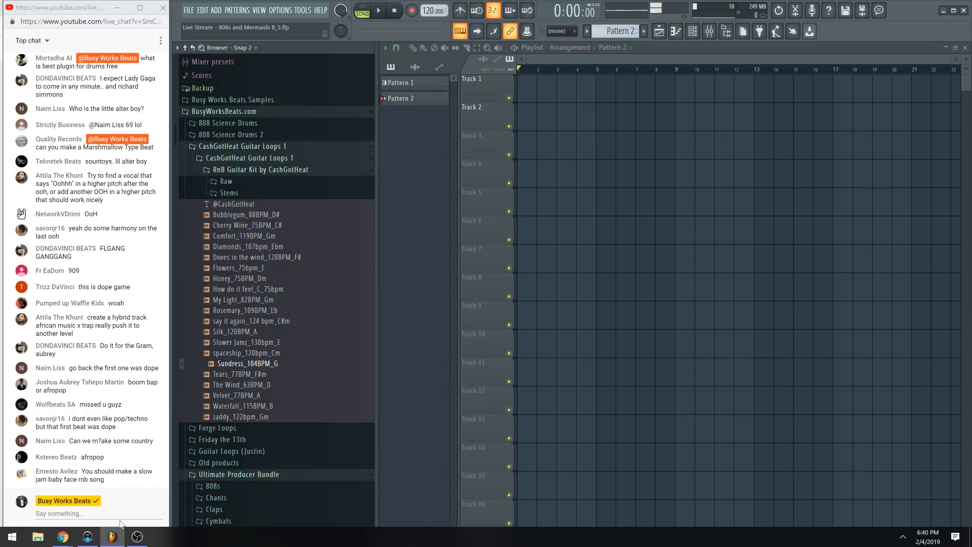
# Step: Switch to OBS, mute the Mic/Aux channel and hide the screen full source
pyautogui.click(137, 537)
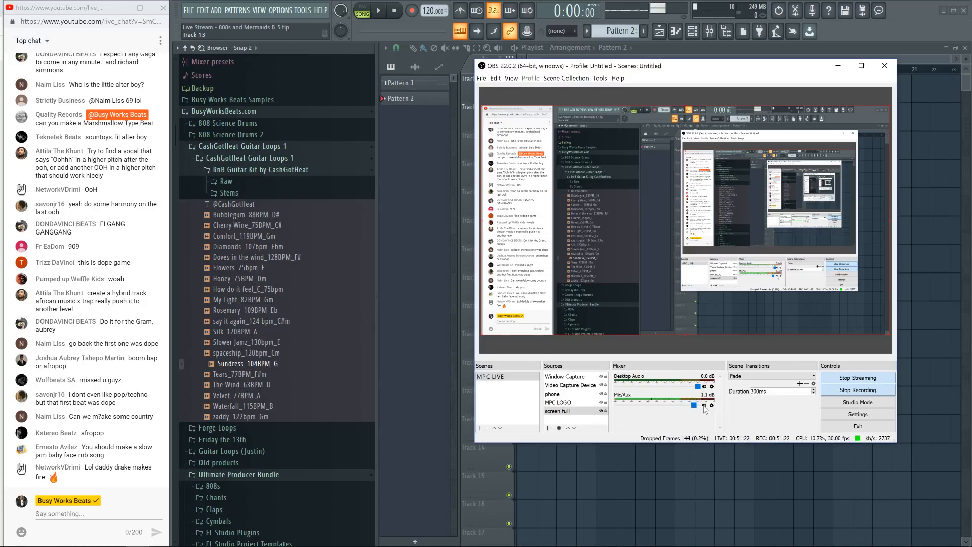
pyautogui.click(703, 406)
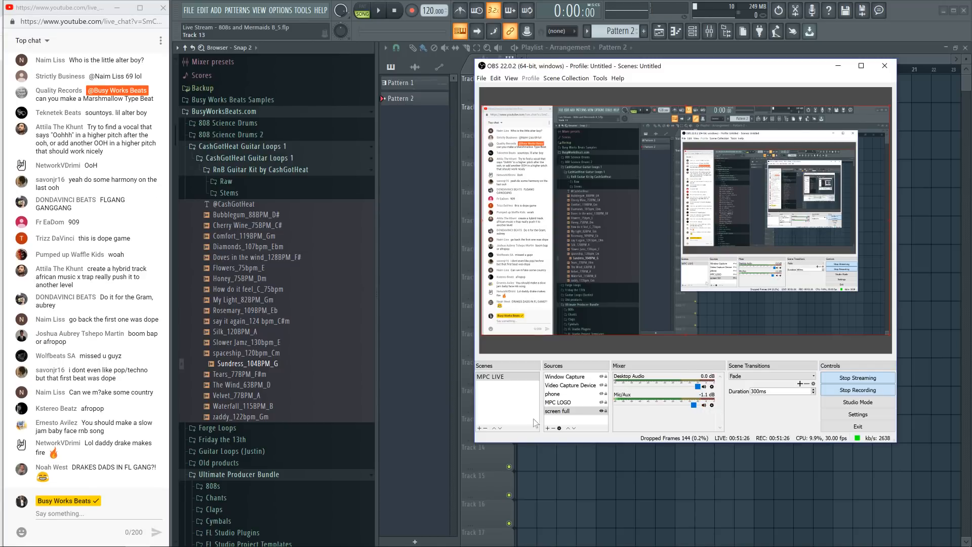
pyautogui.click(704, 405)
pyautogui.click(601, 411)
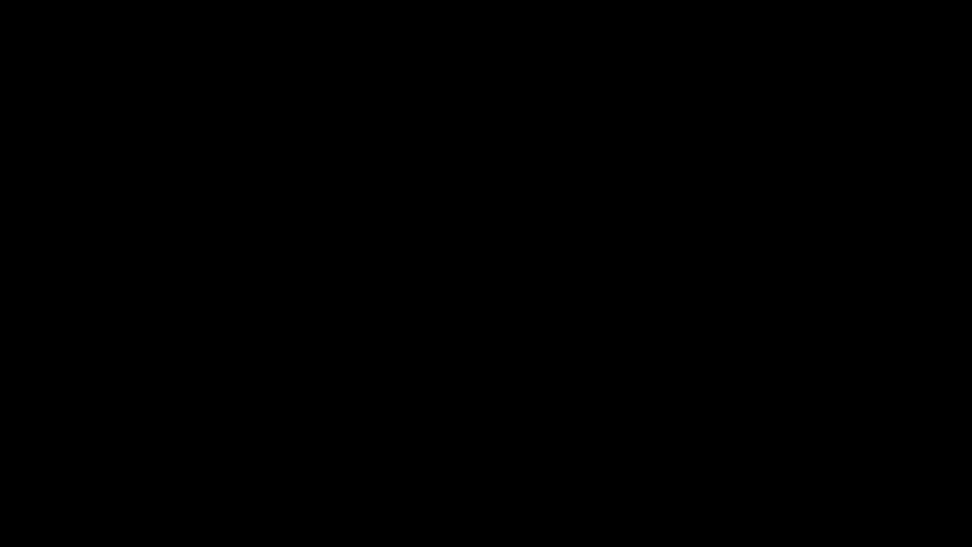
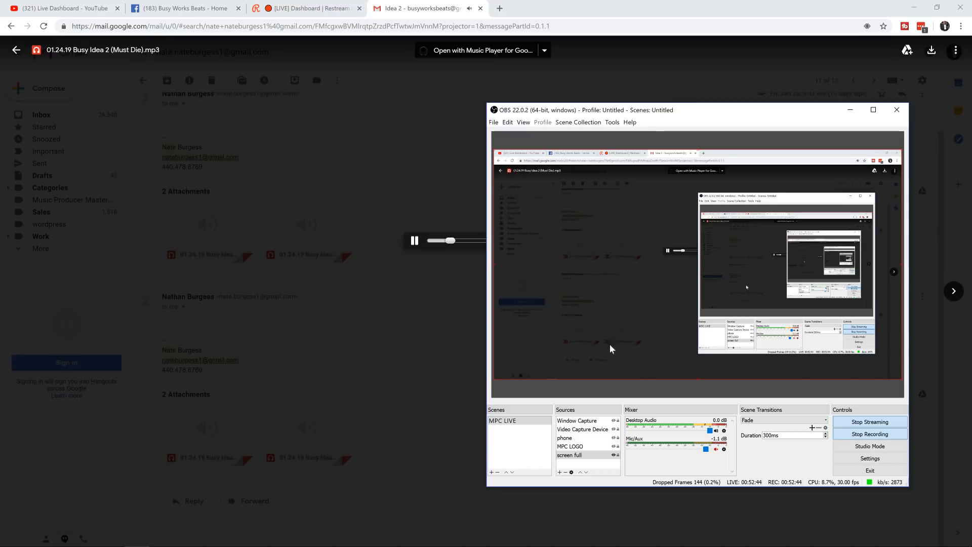
# Step: Lower the Desktop Audio level in OBS to -3.3 dB and pause the mp3 attachment playing in Gmail
pyautogui.moveTo(710, 430); pyautogui.dragTo(708, 430)
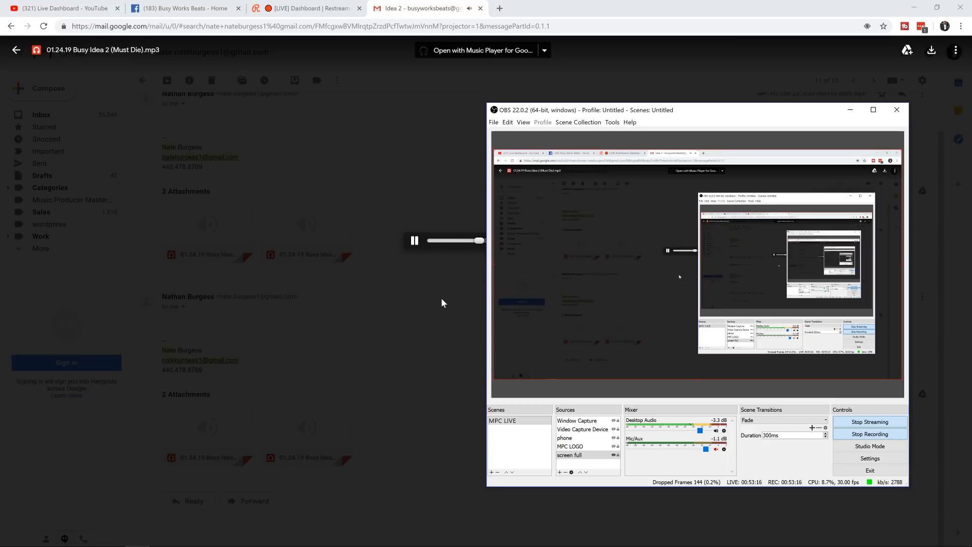
pyautogui.click(415, 243)
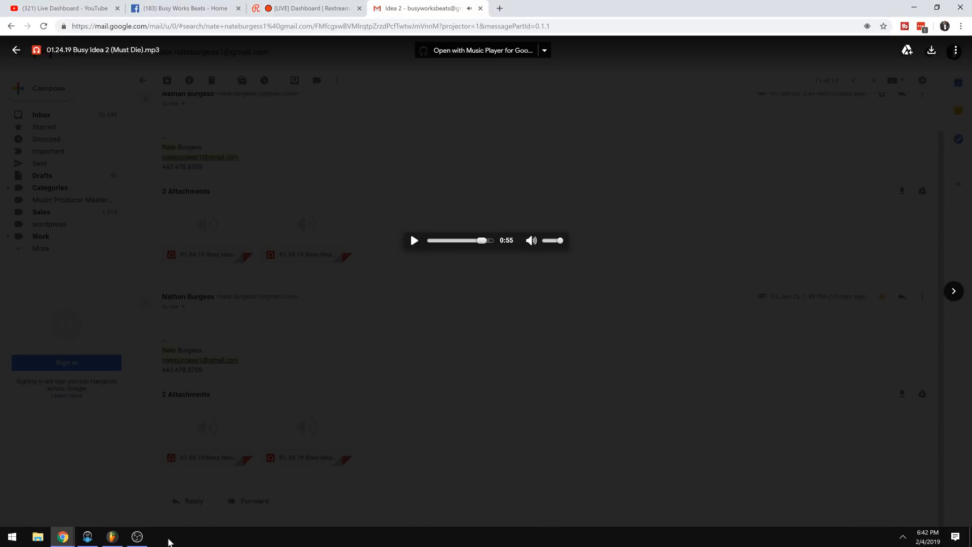
# Step: Unmute the Mic/Aux channel in OBS and minimize the OBS window
pyautogui.click(137, 537)
pyautogui.click(715, 449)
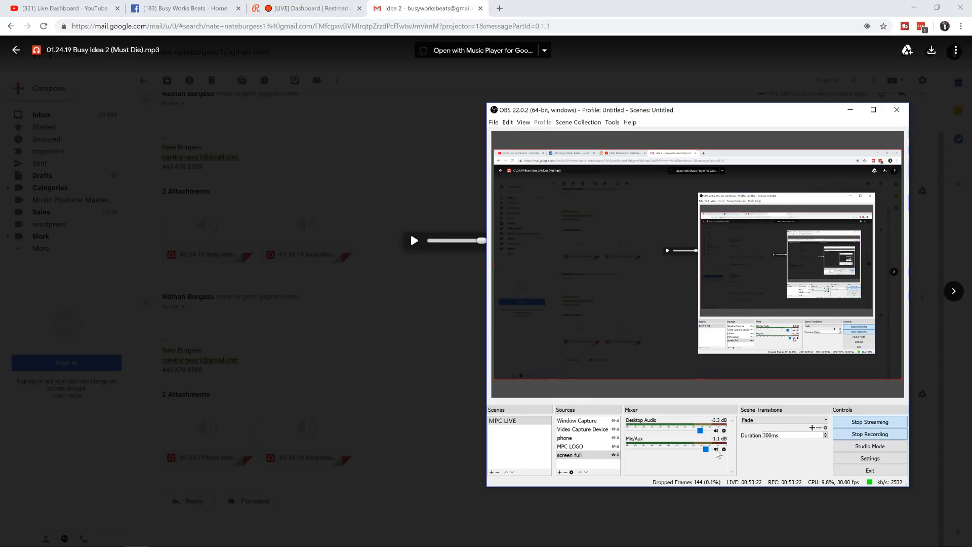
pyautogui.click(850, 110)
# Step: Close the Gmail tab, view the YouTube Live Dashboard and minimize the browser to return to FL Studio
pyautogui.click(480, 9)
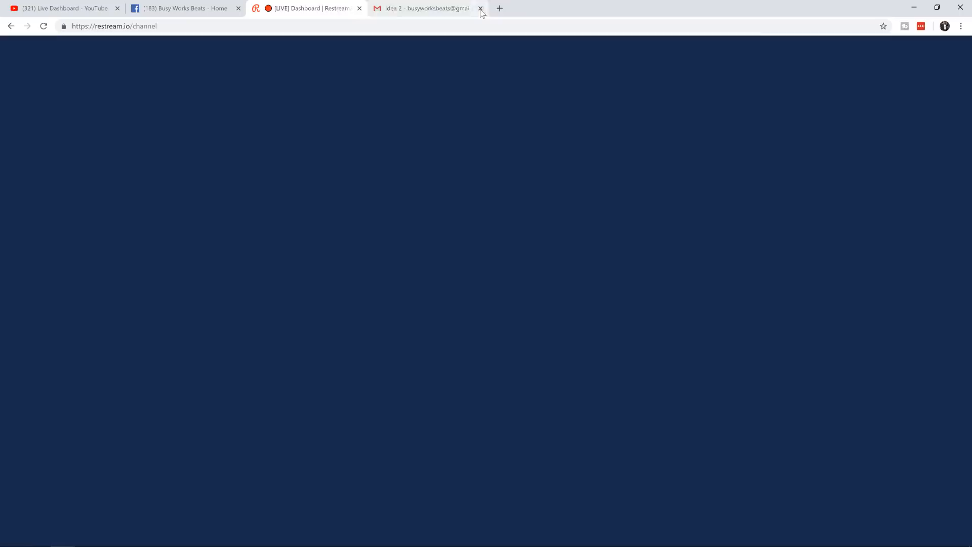
pyautogui.click(86, 6)
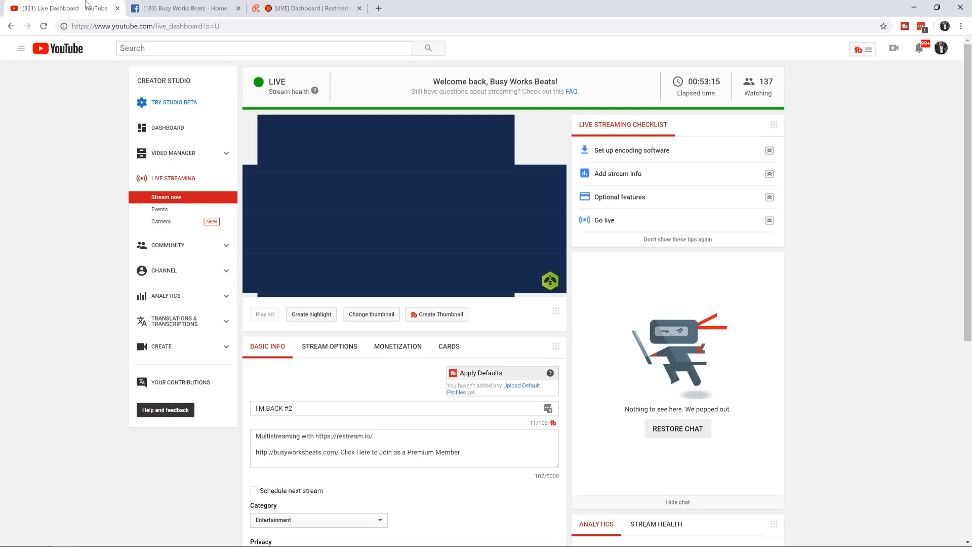
pyautogui.click(911, 7)
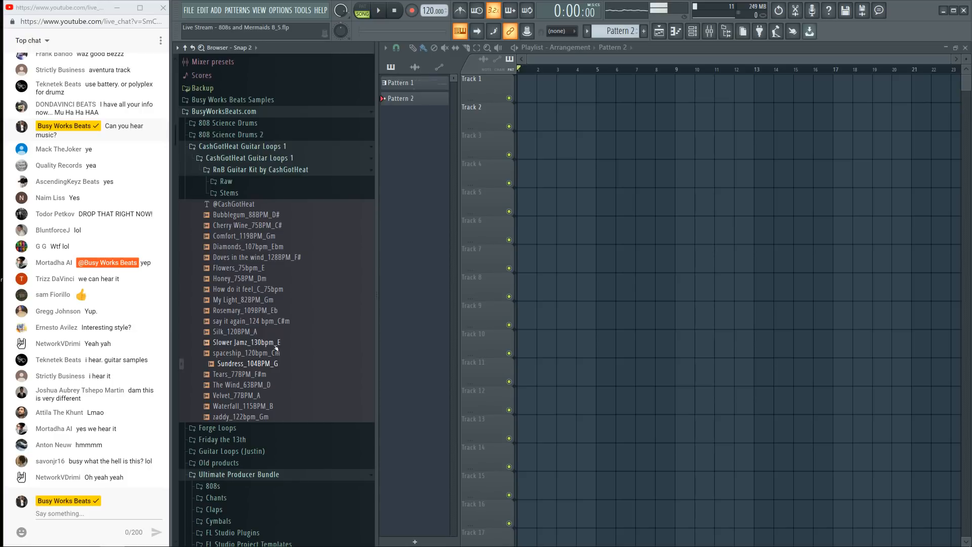
# Step: Check the audio mixer levels in OBS and minimize its window again
pyautogui.click(137, 536)
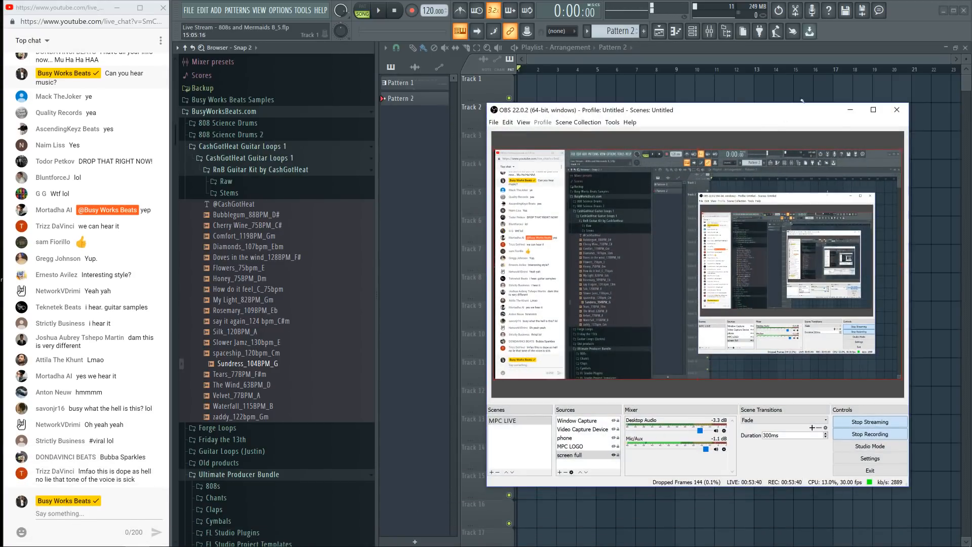
pyautogui.click(851, 110)
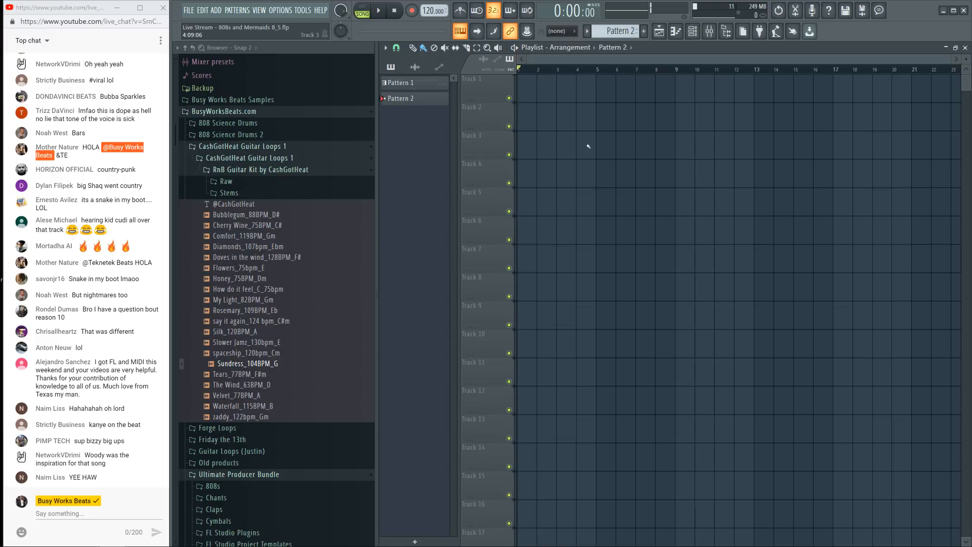
# Step: Open the channel rack, enable the metronome while briefly running playback, and switch to Pattern 4
pyautogui.press('space')
pyautogui.press('F6')
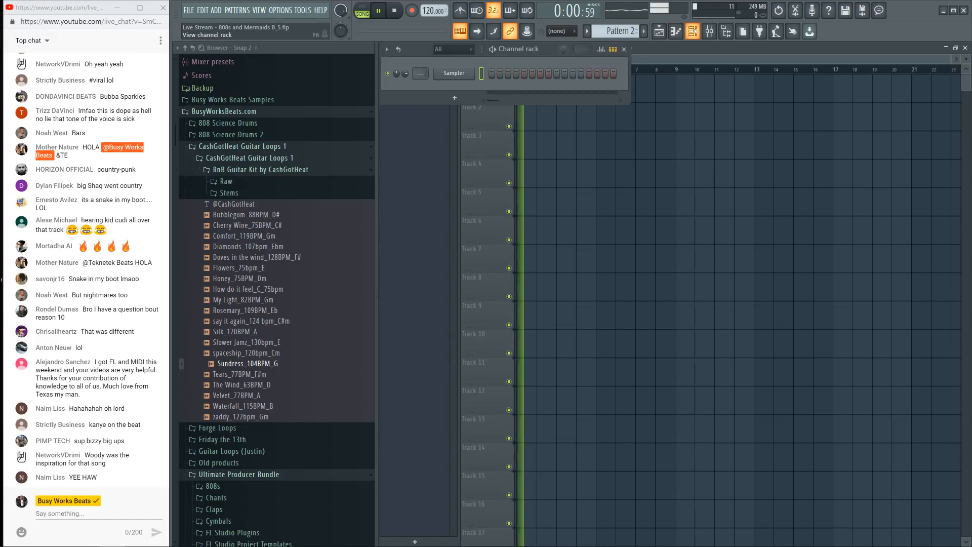
pyautogui.click(460, 10)
pyautogui.press('space')
pyautogui.scroll(1, 606, 34)
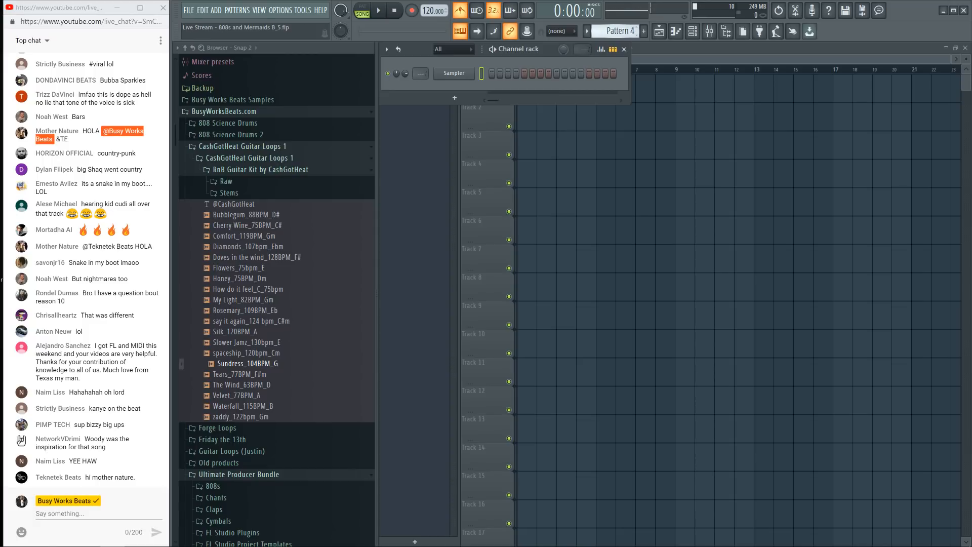
# Step: Switch to Pattern 1, preview the Tears_77BPM_F#m guitar loop with brief playback and turn off the metronome
pyautogui.click(623, 50)
pyautogui.click(676, 31)
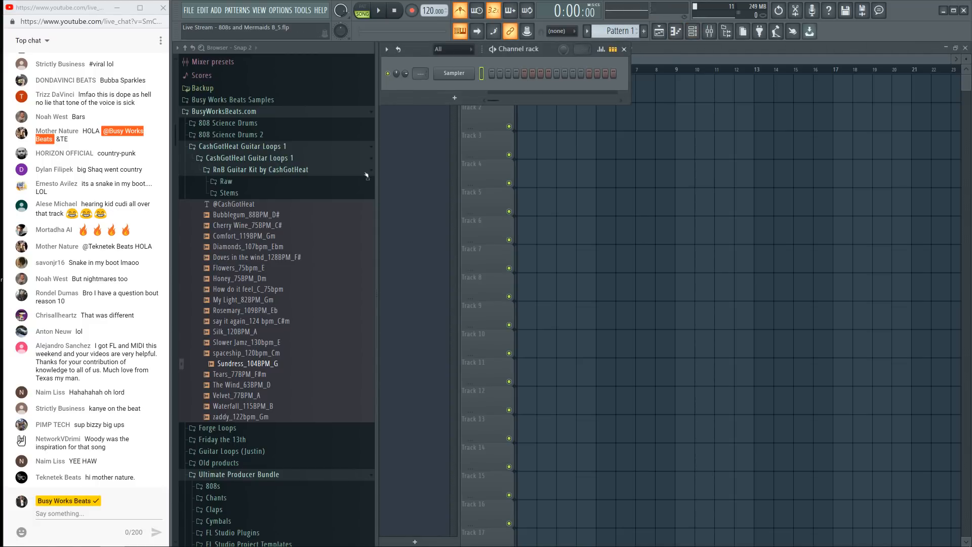
pyautogui.click(243, 374)
pyautogui.press('space')
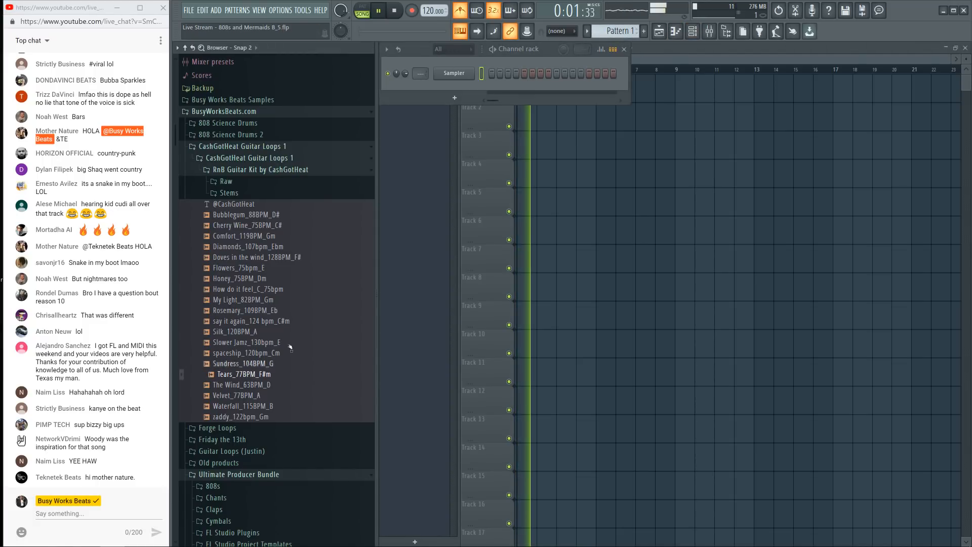
pyautogui.press('space')
pyautogui.hotkey('ctrl', 'm')
# Step: Audition the guitar loops in the RnB Guitar Kit, from The Wind_63BPM_D to zaddy and from Bubblegum_88BPM_D# to Flowers_75bpm_E
pyautogui.press('Down')
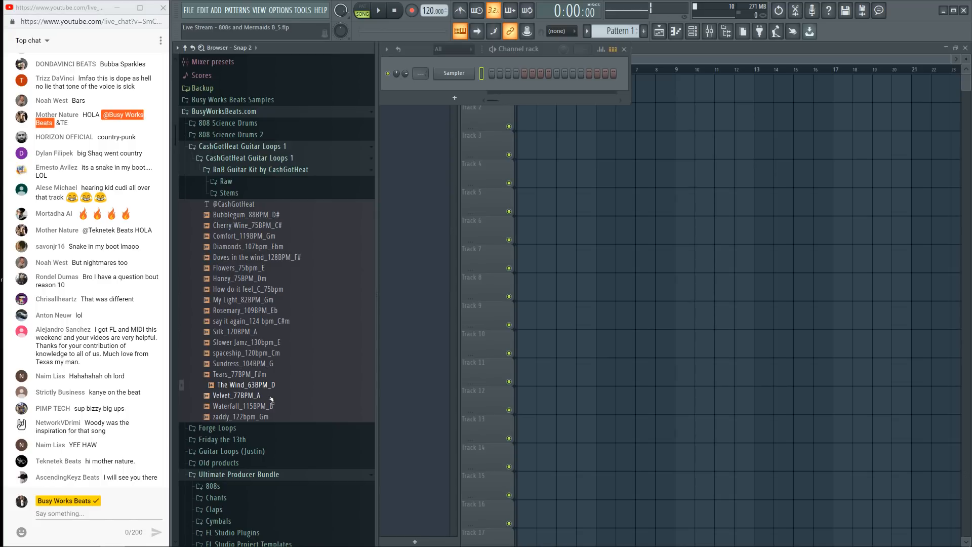
pyautogui.click(271, 396)
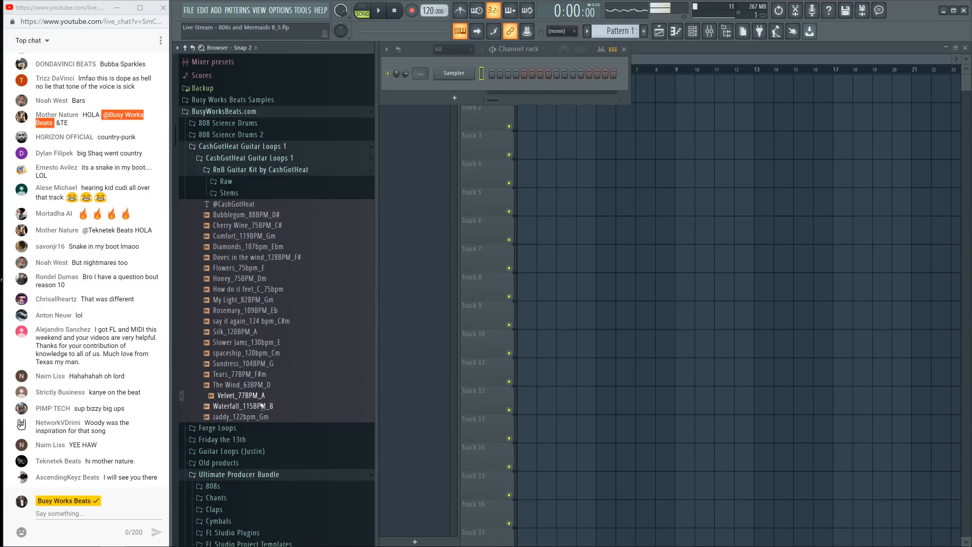
pyautogui.click(265, 419)
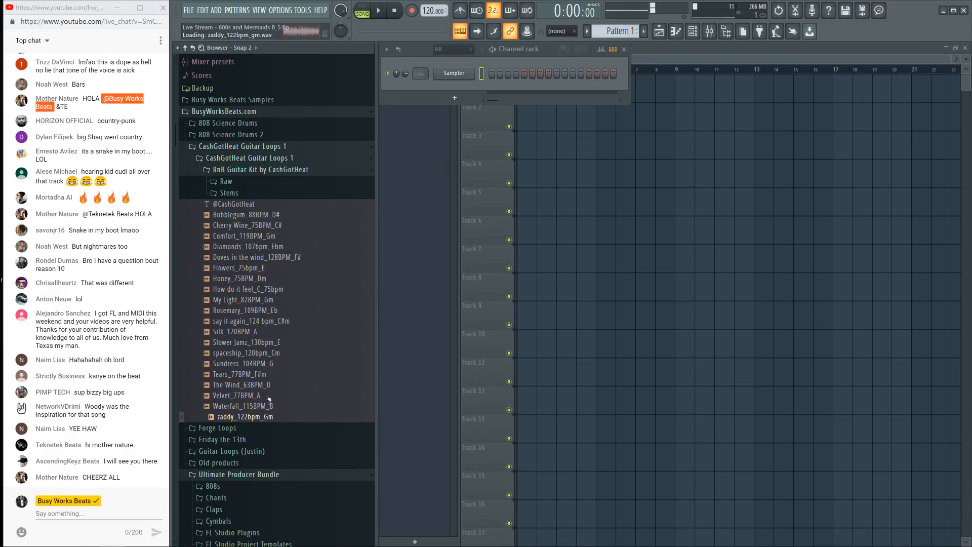
pyautogui.click(263, 216)
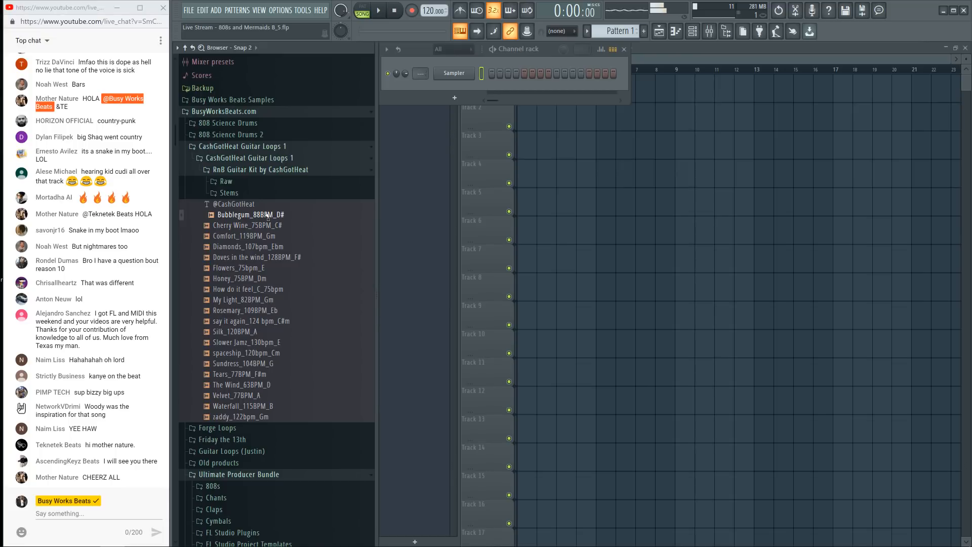
pyautogui.click(281, 226)
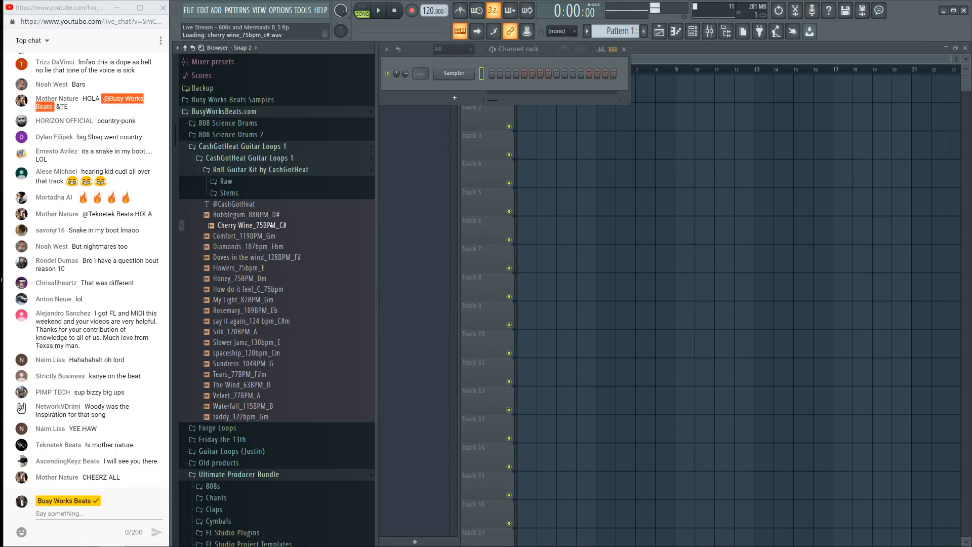
pyautogui.click(278, 235)
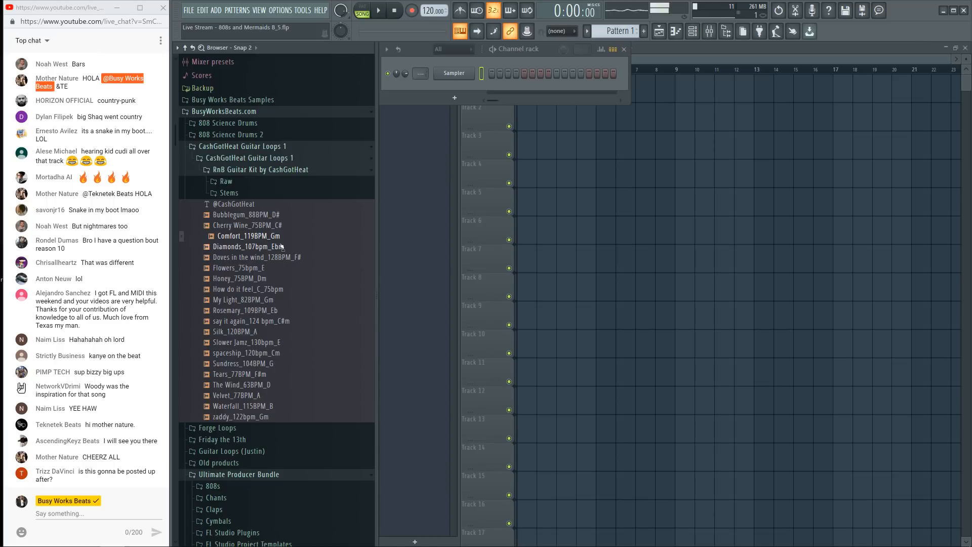
pyautogui.click(281, 247)
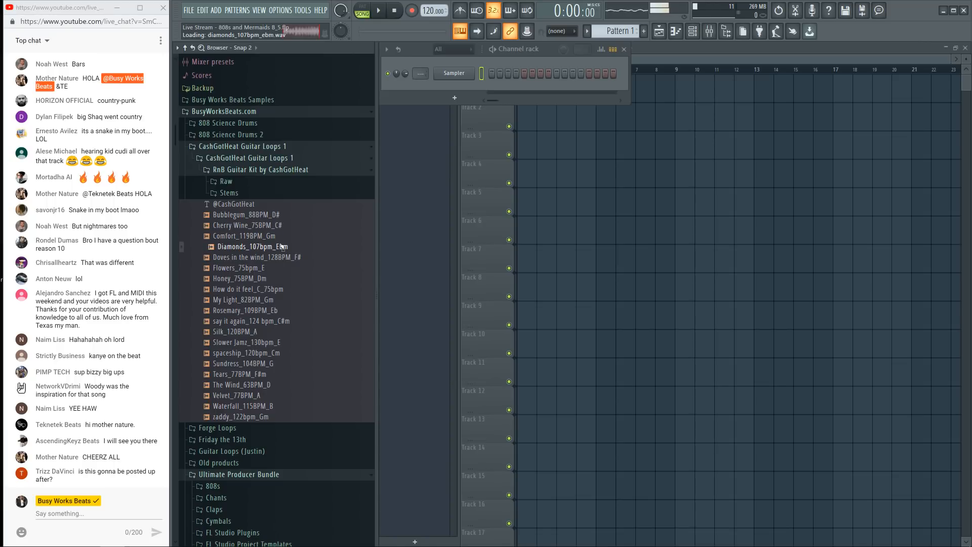
pyautogui.click(283, 257)
pyautogui.click(279, 268)
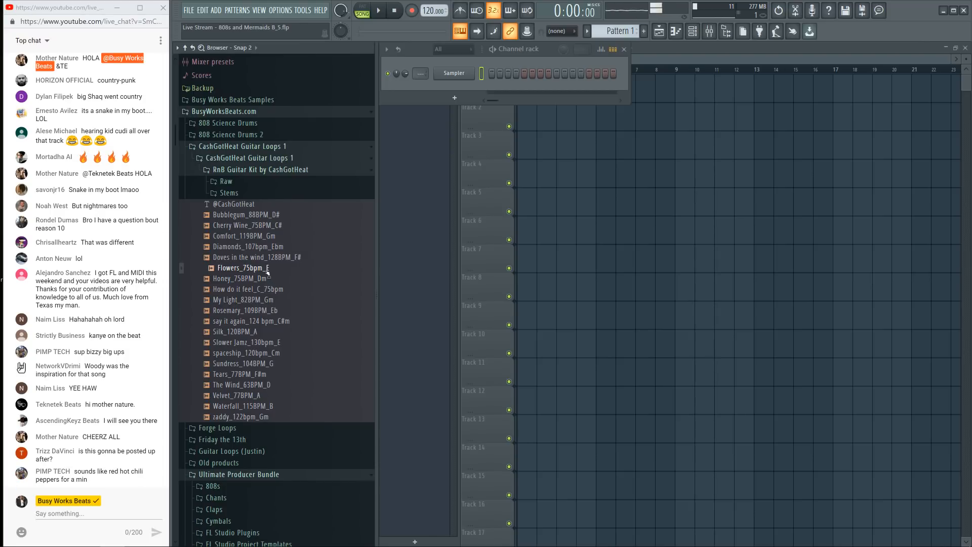
# Step: Add the Flowers_75bpm_E loop at the start of Track 2, slice it at bar 4 and delete everything after the cut
pyautogui.click(253, 270)
pyautogui.moveTo(253, 270); pyautogui.dragTo(534, 128)
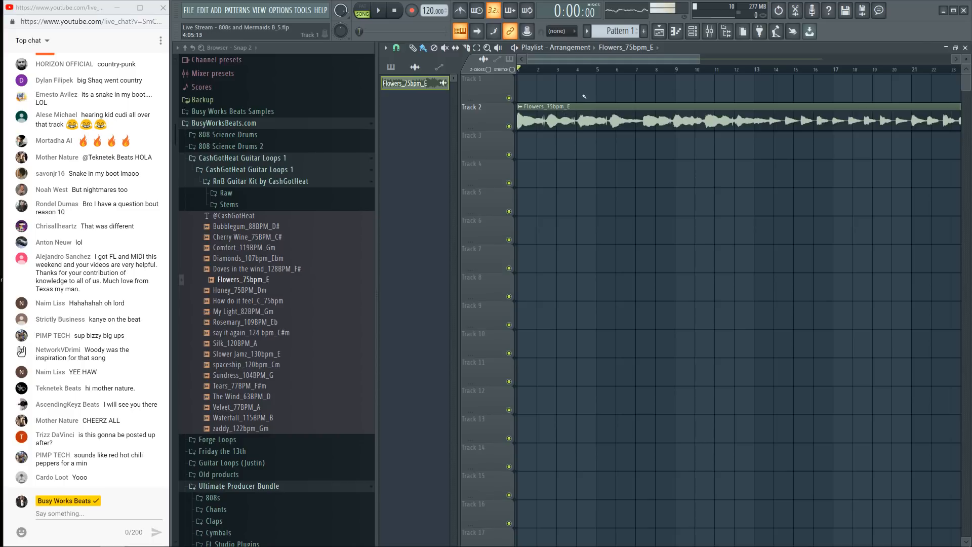
pyautogui.scroll(3, 555, 76)
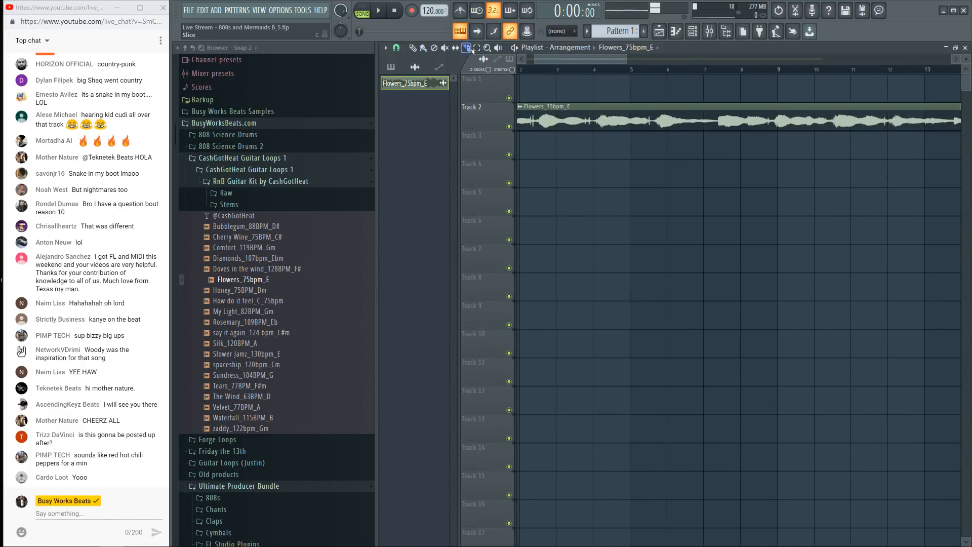
pyautogui.moveTo(593, 100); pyautogui.dragTo(593, 134)
pyautogui.moveTo(567, 60); pyautogui.dragTo(552, 60)
pyautogui.click(415, 51)
pyautogui.rightClick(650, 120)
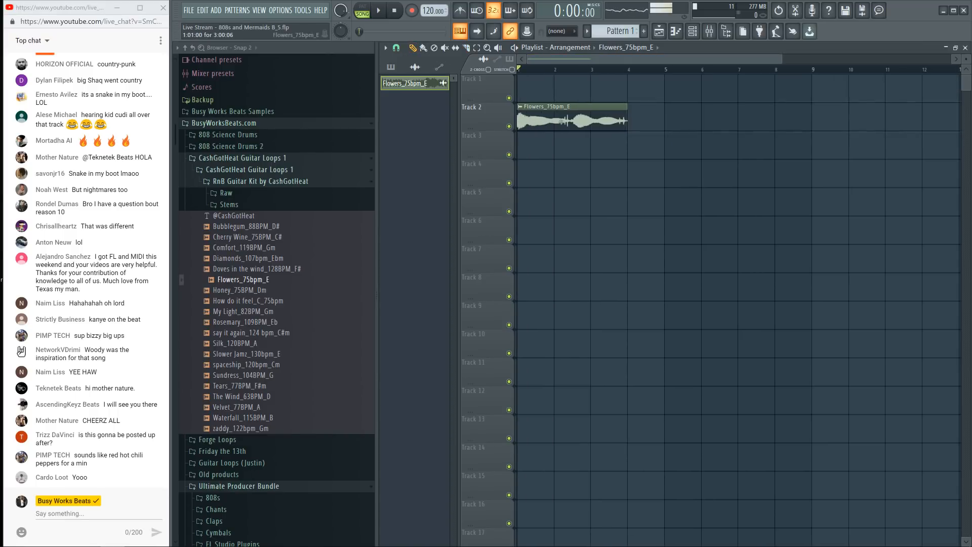
# Step: Show all channels in the channel rack, play back the trimmed guitar clip and close the rack
pyautogui.click(692, 31)
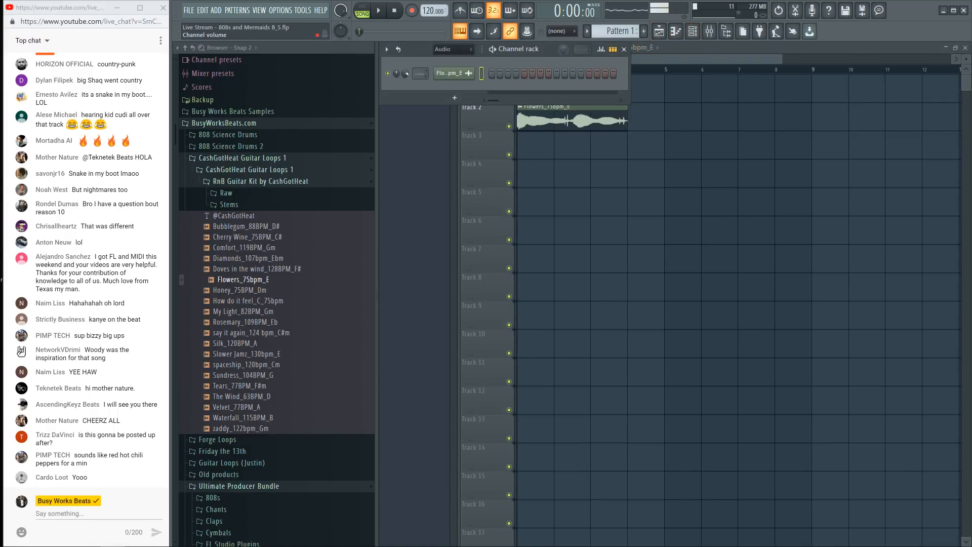
pyautogui.click(453, 49)
pyautogui.click(443, 63)
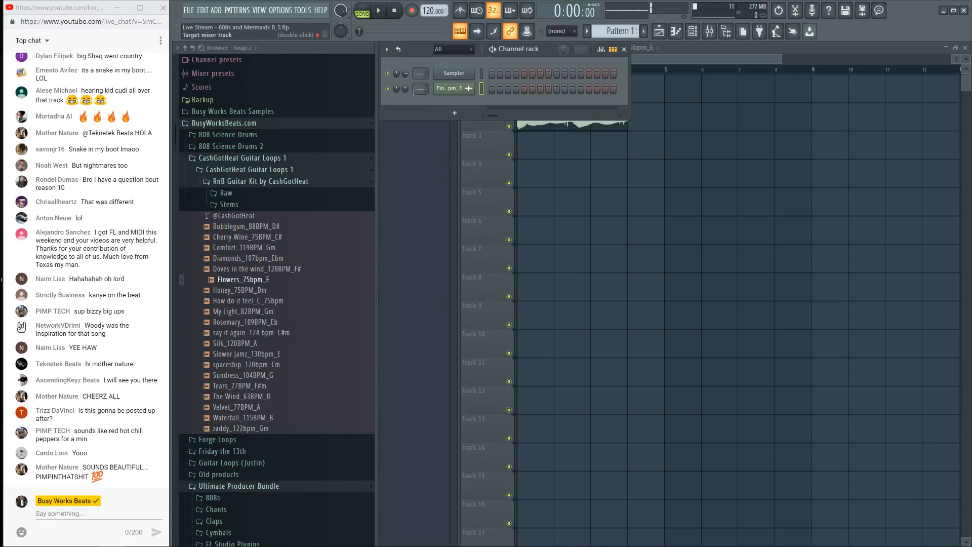
pyautogui.press('space')
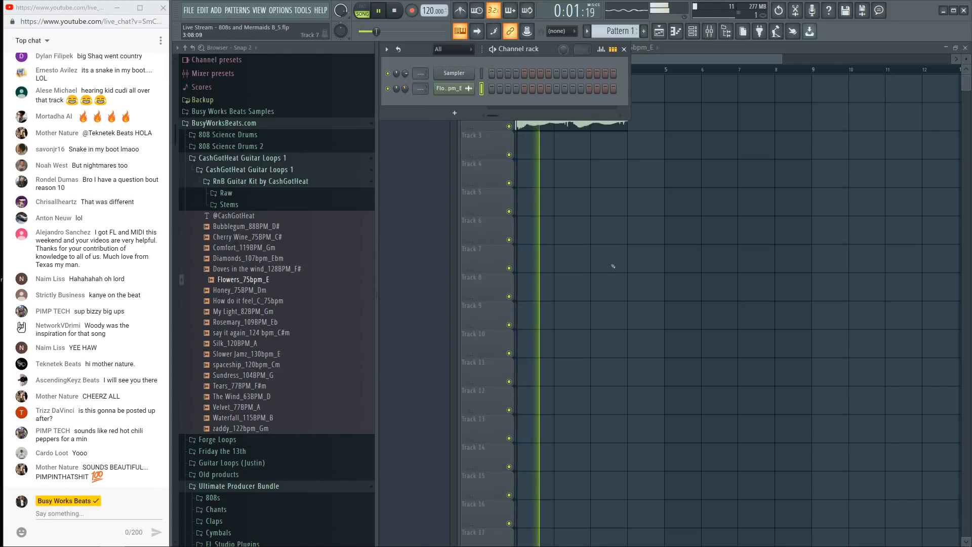
pyautogui.click(624, 49)
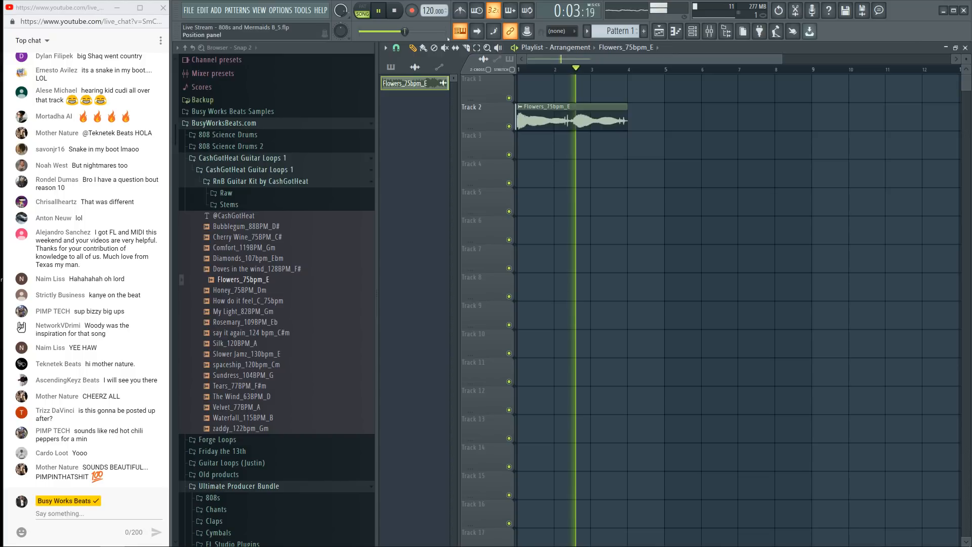
pyautogui.press('space')
# Step: Set the project tempo to 85 BPM with the tempo tapper and close it
pyautogui.rightClick(434, 11)
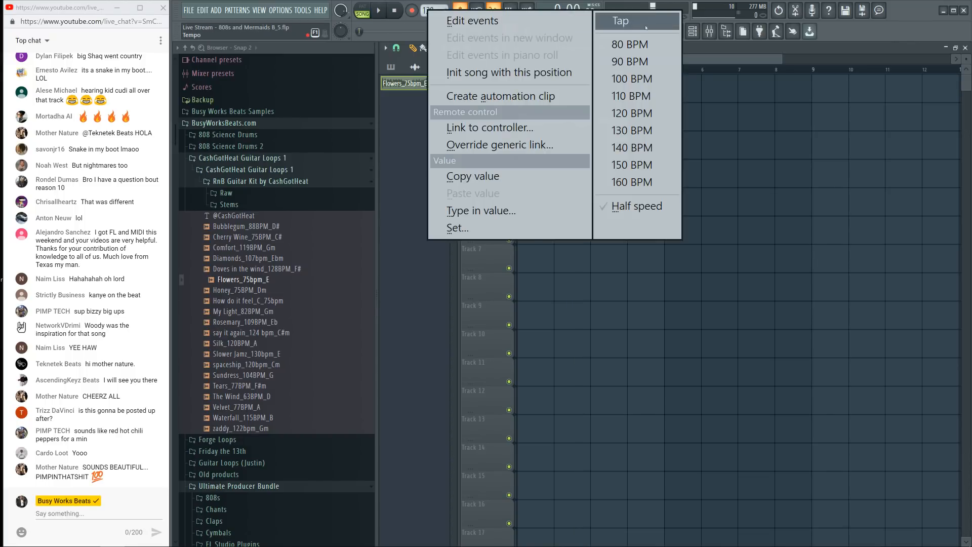
pyautogui.click(653, 19)
pyautogui.click(488, 261)
pyautogui.click(489, 262)
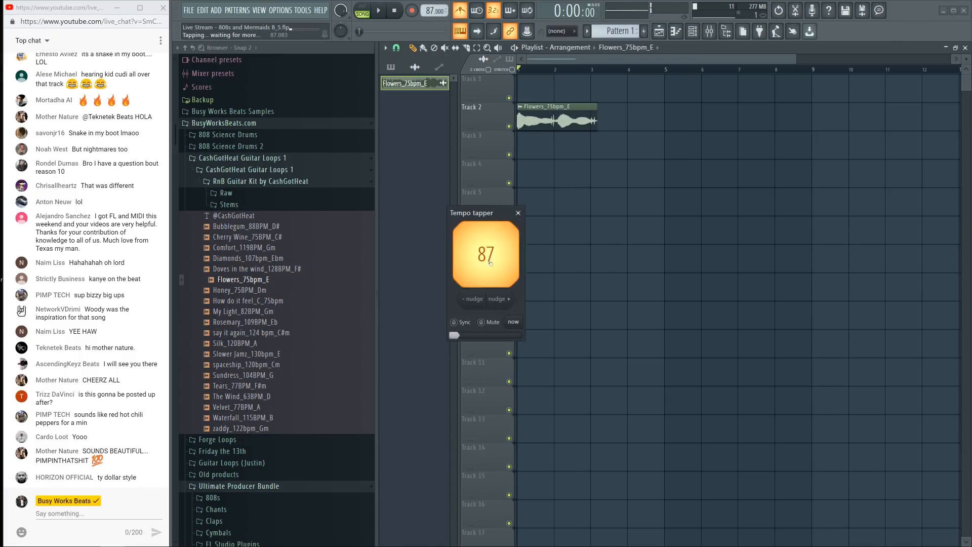
pyautogui.click(490, 262)
pyautogui.click(491, 259)
pyautogui.click(492, 253)
pyautogui.click(494, 247)
pyautogui.click(496, 245)
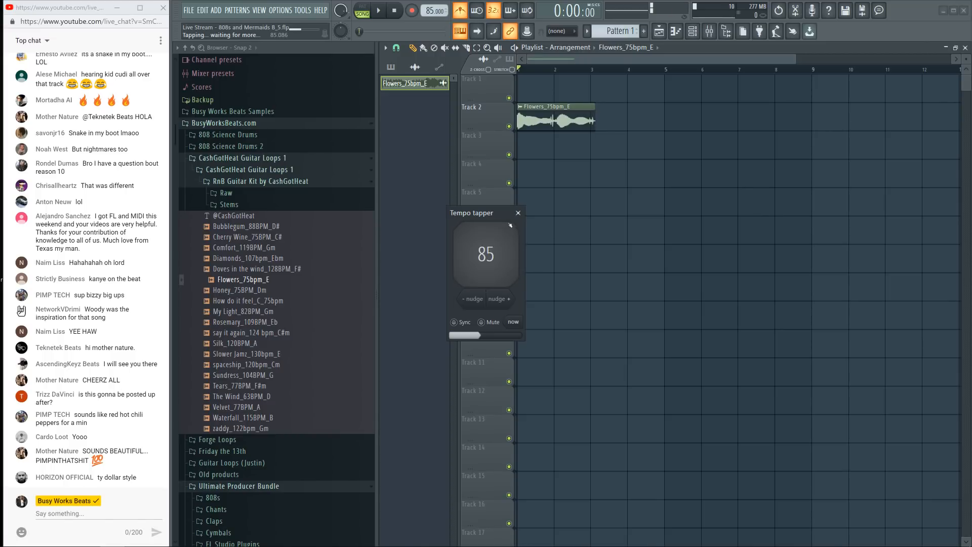
pyautogui.click(517, 213)
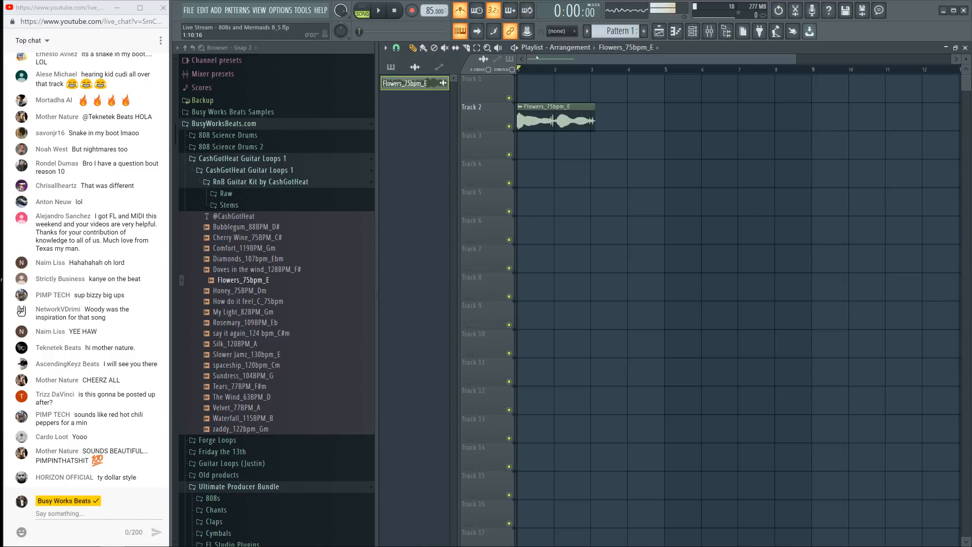
# Step: Play back the Flowers_75bpm_E clip against the metronome to check its timing
pyautogui.scroll(1, 548, 69)
pyautogui.scroll(3, 549, 69)
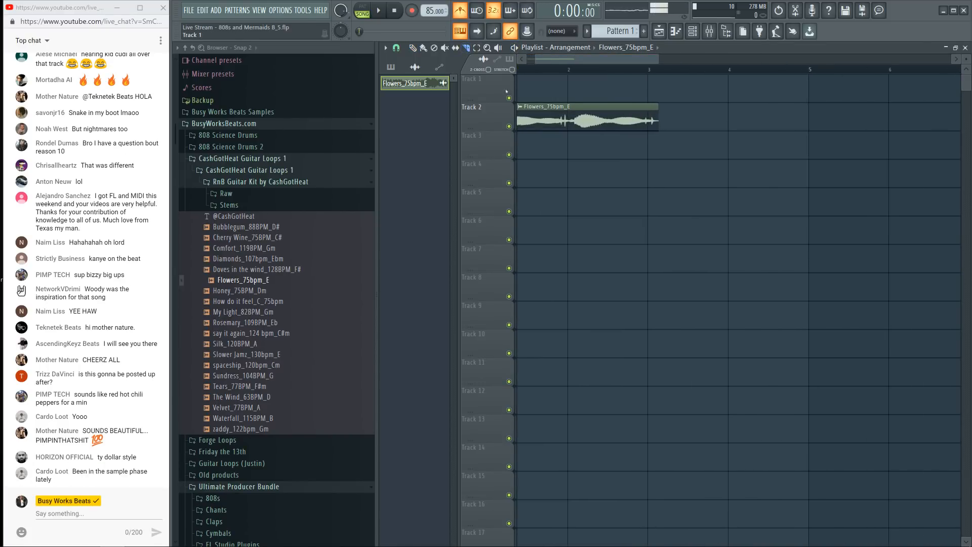
pyautogui.press('space')
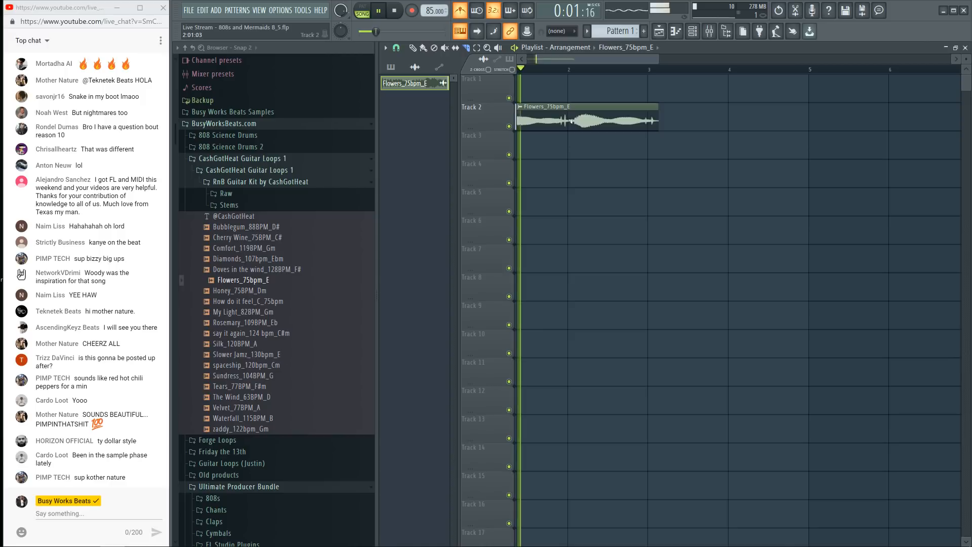
pyautogui.keyDown('ctrl'); pyautogui.click(569, 129); pyautogui.keyUp('ctrl')
pyautogui.keyDown('ctrl'); pyautogui.click(588, 175); pyautogui.keyUp('ctrl')
pyautogui.press('space')
# Step: Time-stretch the guitar clip on Track 2 to end at bar 3 and play it back
pyautogui.click(422, 48)
pyautogui.click(416, 49)
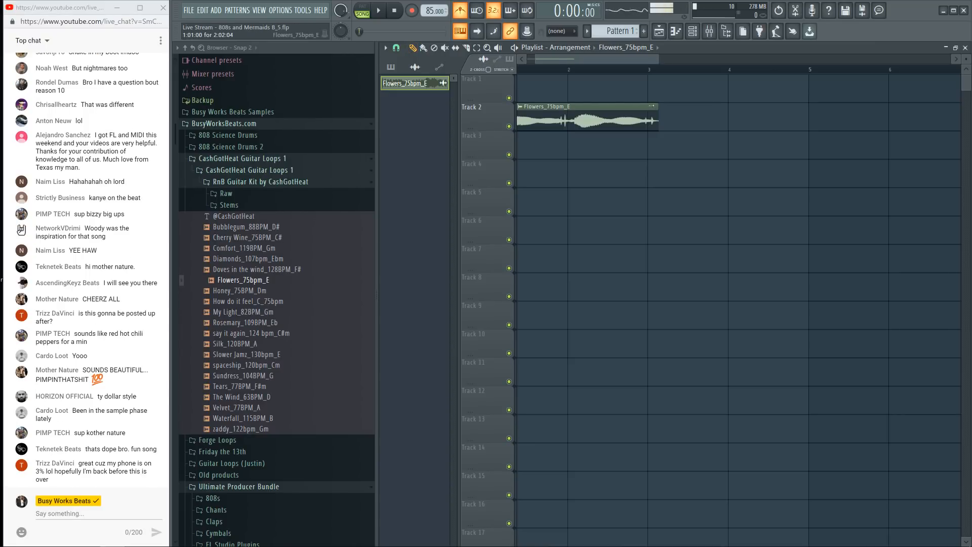
pyautogui.moveTo(658, 125); pyautogui.dragTo(648, 127)
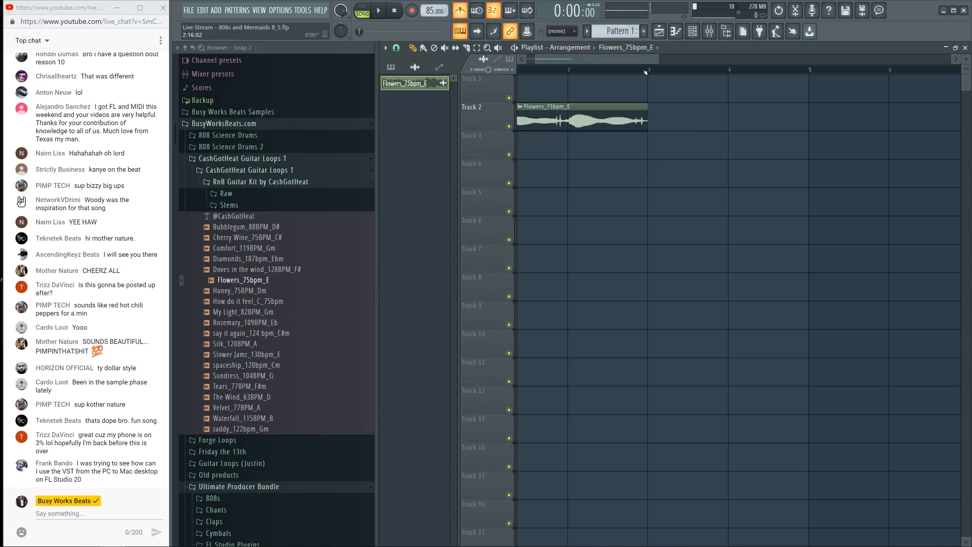
pyautogui.press('space')
# Step: Set the time stretching mode of the Flowers_75bpm_E clip's channel to Stretch and close its settings
pyautogui.click(692, 31)
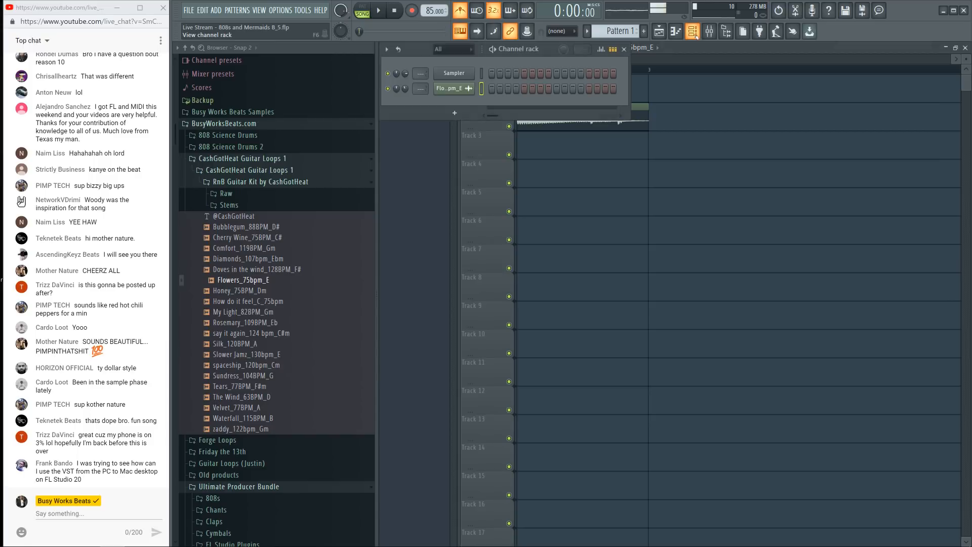
pyautogui.rightClick(597, 232)
pyautogui.scroll(-4, 555, 73)
pyautogui.scroll(-3, 555, 75)
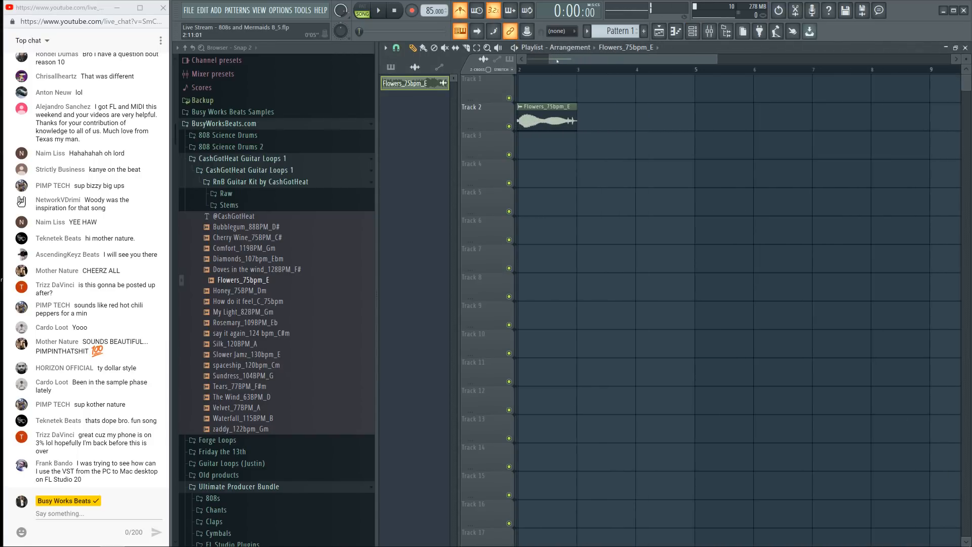
pyautogui.click(522, 107)
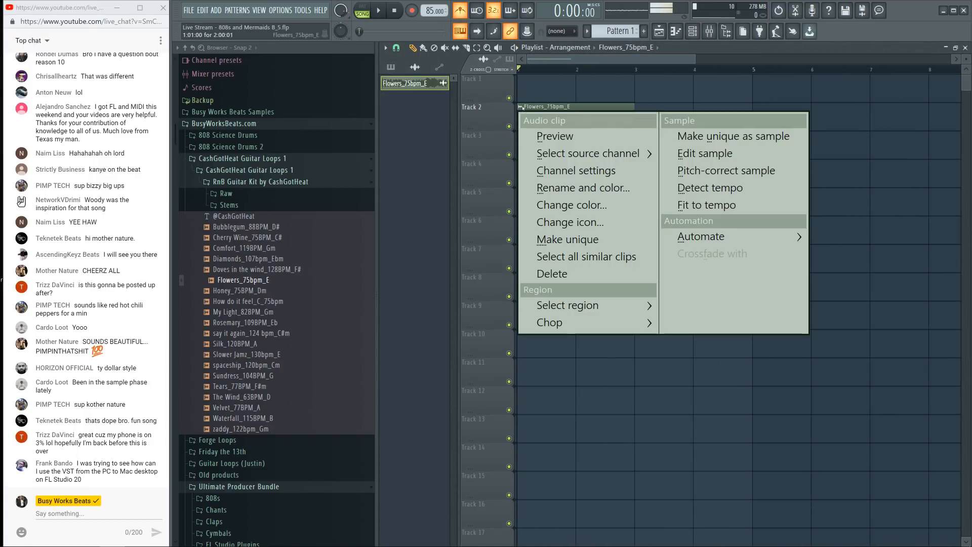
pyautogui.click(565, 171)
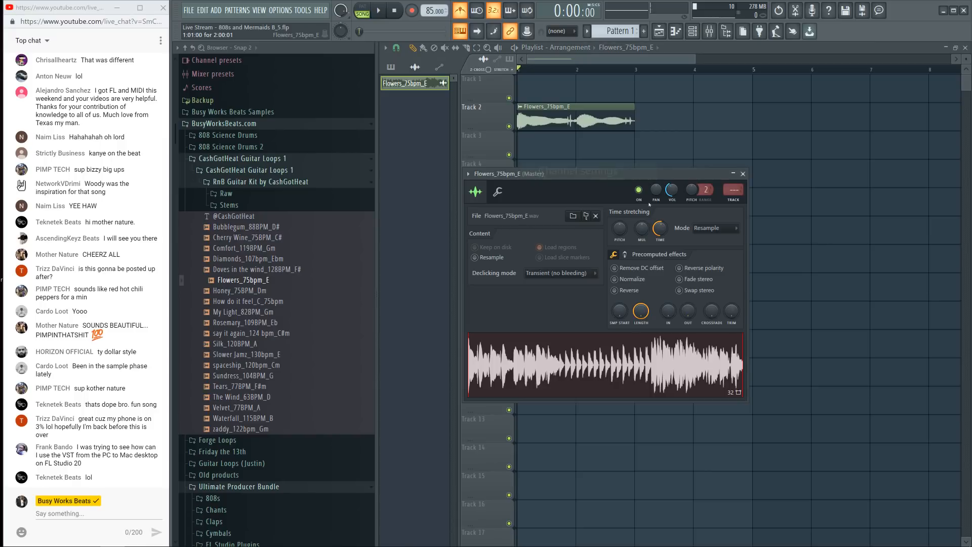
pyautogui.click(711, 228)
pyautogui.click(715, 276)
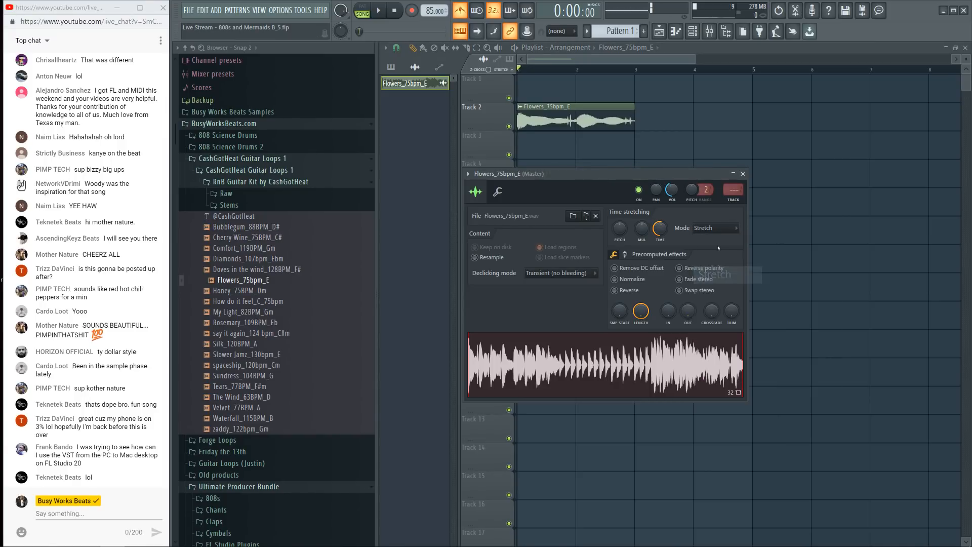
pyautogui.click(743, 174)
# Step: Start playback, select the two-bar guitar clip on Track 2 and duplicate it directly after itself
pyautogui.press('space')
pyautogui.moveTo(592, 122); pyautogui.dragTo(551, 123)
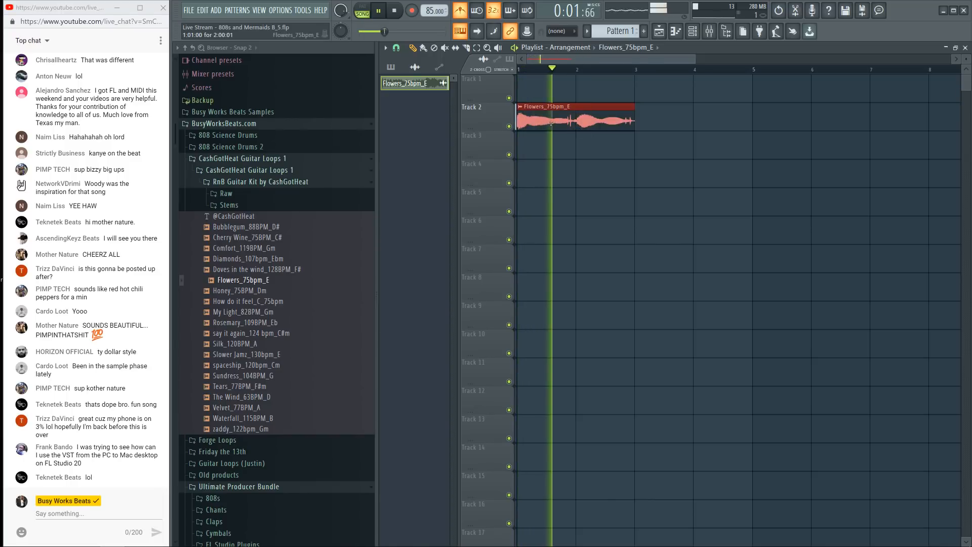
pyautogui.hotkey('ctrl', 'b')
pyautogui.scroll(-3, 588, 72)
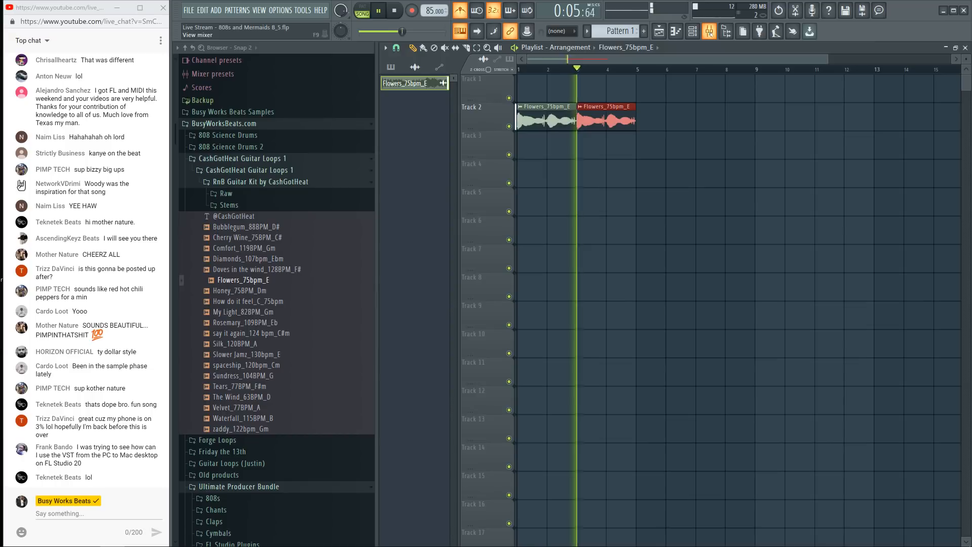
# Step: Stop playback, open the mixer and delete the effects in slots 1 and 2 of the mic track
pyautogui.click(709, 31)
pyautogui.press('space')
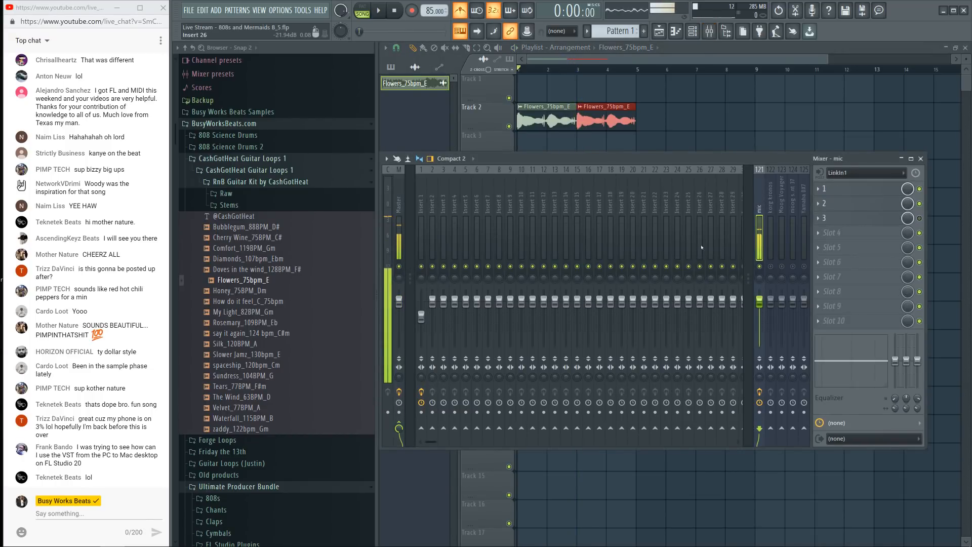
pyautogui.click(818, 203)
pyautogui.click(770, 162)
pyautogui.click(821, 189)
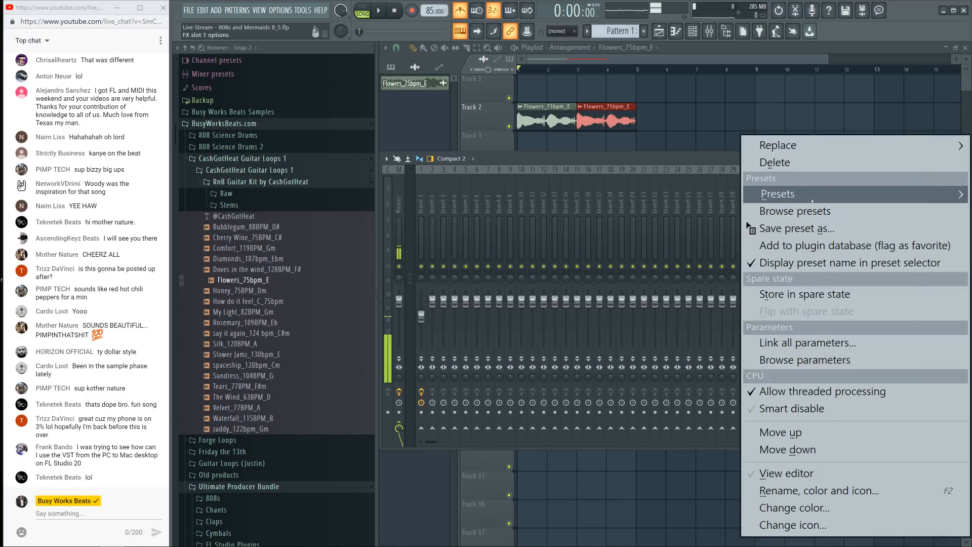
pyautogui.click(769, 161)
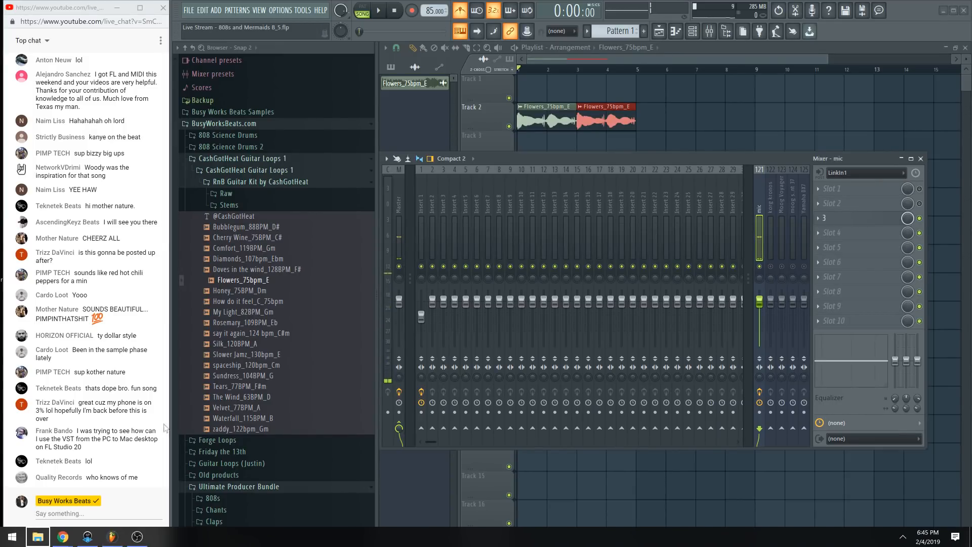
# Step: Switch to Console to bypass the SSL E Channel insert on ANALOG 1, and arm the mic mixer track for recording in FL Studio
pyautogui.click(89, 535)
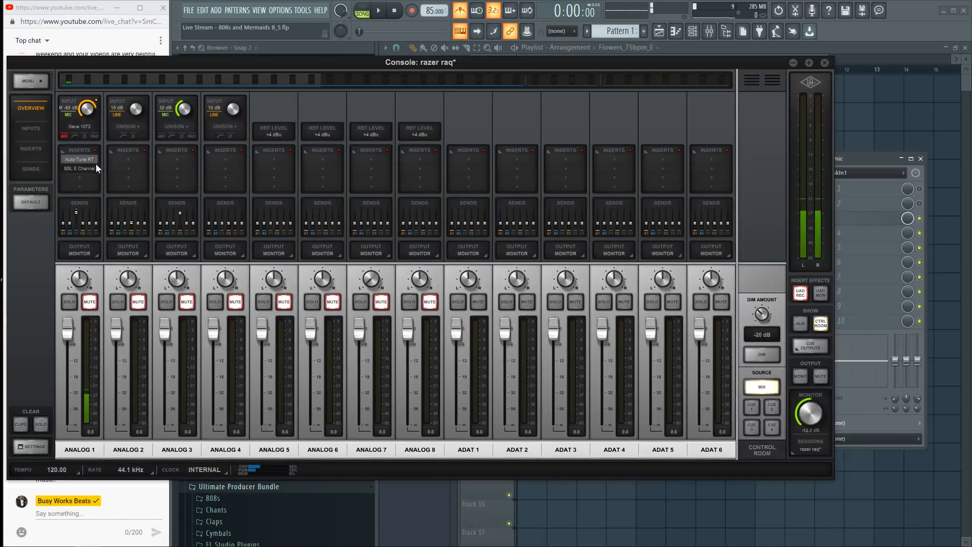
pyautogui.click(78, 168)
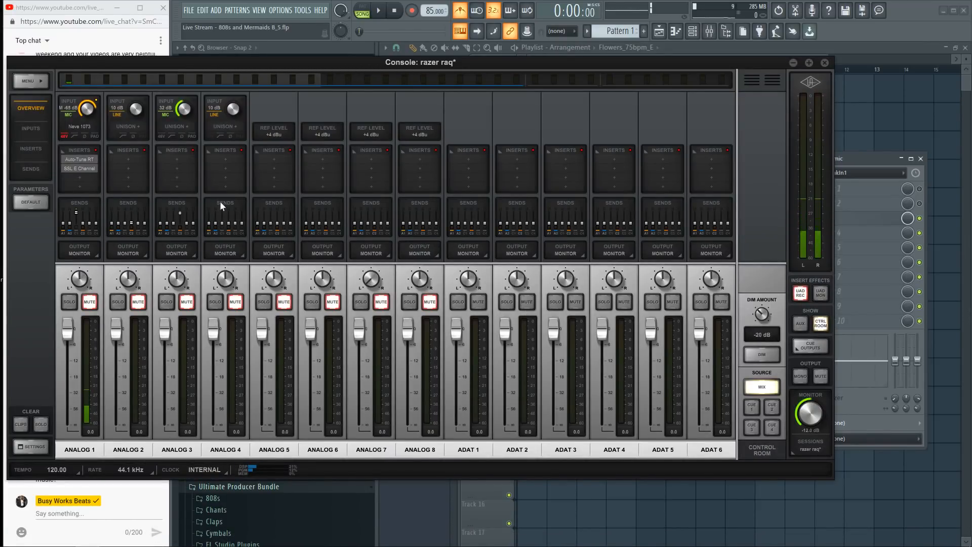
pyautogui.click(792, 63)
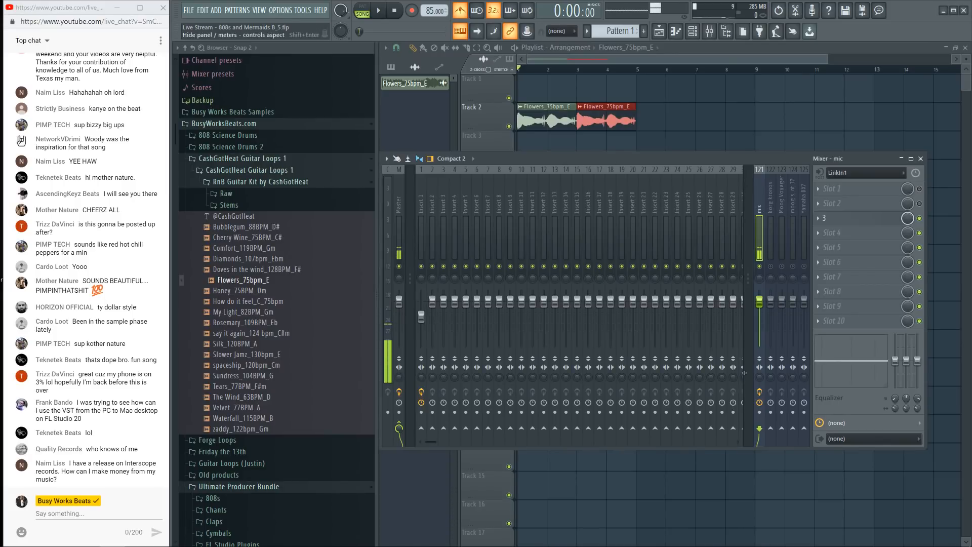
pyautogui.click(761, 412)
# Step: Duplicate the guitar clips on Track 2 and remove the excess copies, keeping four clips from bar 1 to bar 9
pyautogui.moveTo(687, 107); pyautogui.dragTo(541, 130)
pyautogui.hotkey('ctrl', 'b')
pyautogui.hotkey('ctrl', 'b')
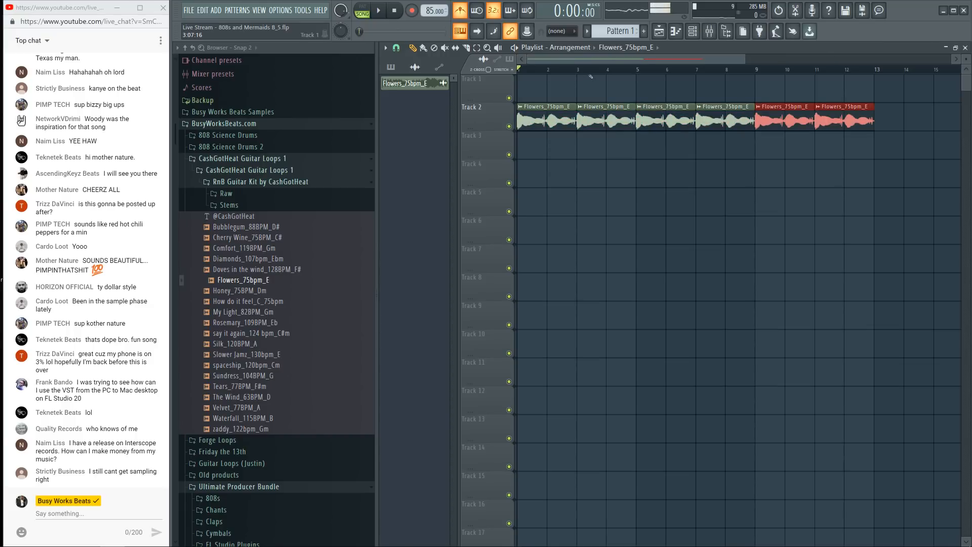
pyautogui.rightClick(722, 115)
pyautogui.rightClick(681, 115)
pyautogui.rightClick(785, 116)
pyautogui.rightClick(840, 116)
# Step: Duplicate the four guitar clips on Track 2 and move the copies up to Track 1, starting at bar 9
pyautogui.moveTo(736, 116); pyautogui.dragTo(531, 116)
pyautogui.hotkey('ctrl', 'b')
pyautogui.moveTo(766, 116); pyautogui.dragTo(775, 72)
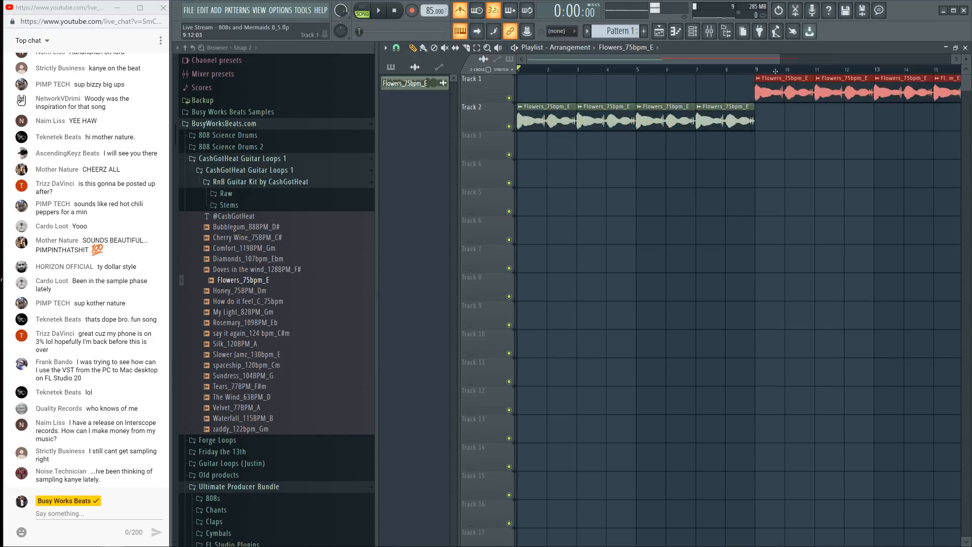
# Step: Record the mic into the playlist as an audio clip from bar 1 to about bar 17, and stop the recording
pyautogui.scroll(-4, 741, 67)
pyautogui.press('F9')
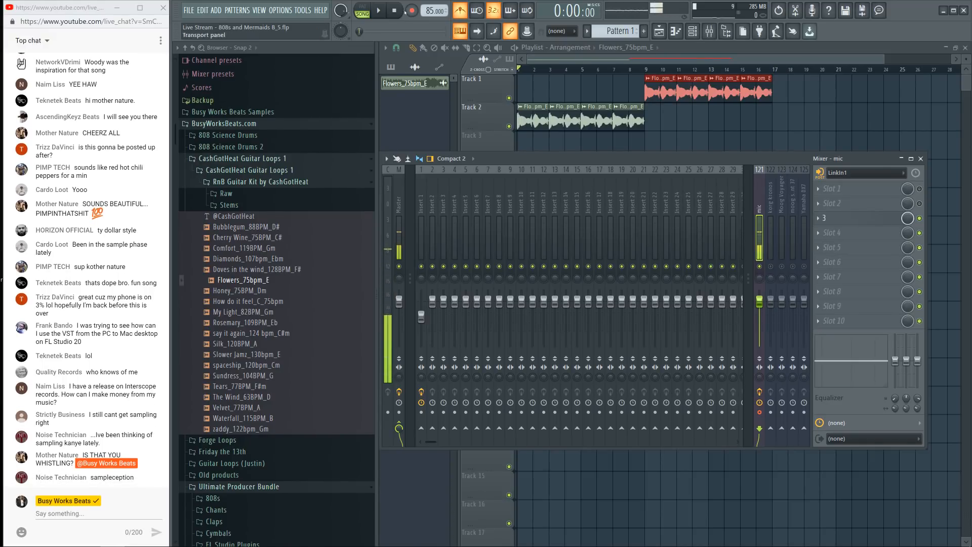
pyautogui.press('r')
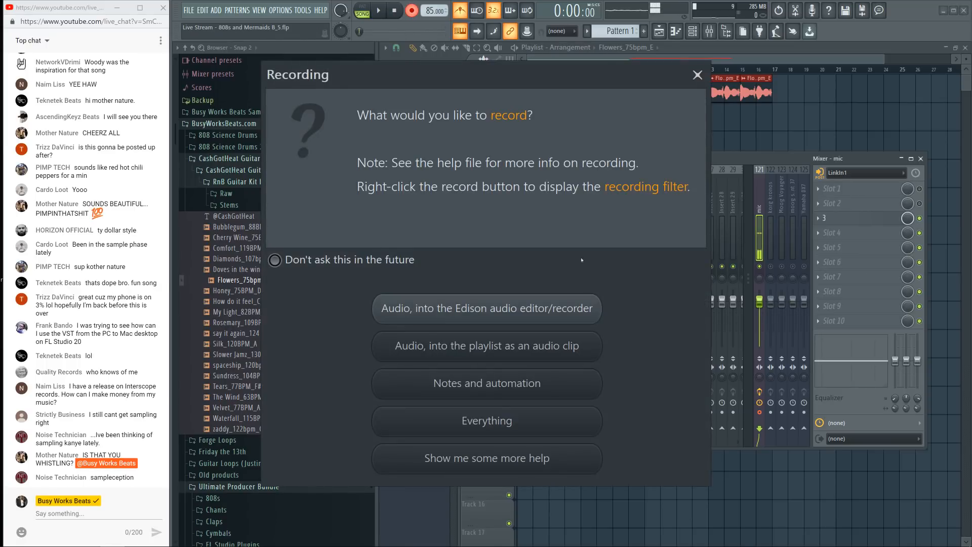
pyautogui.click(557, 346)
pyautogui.click(954, 202)
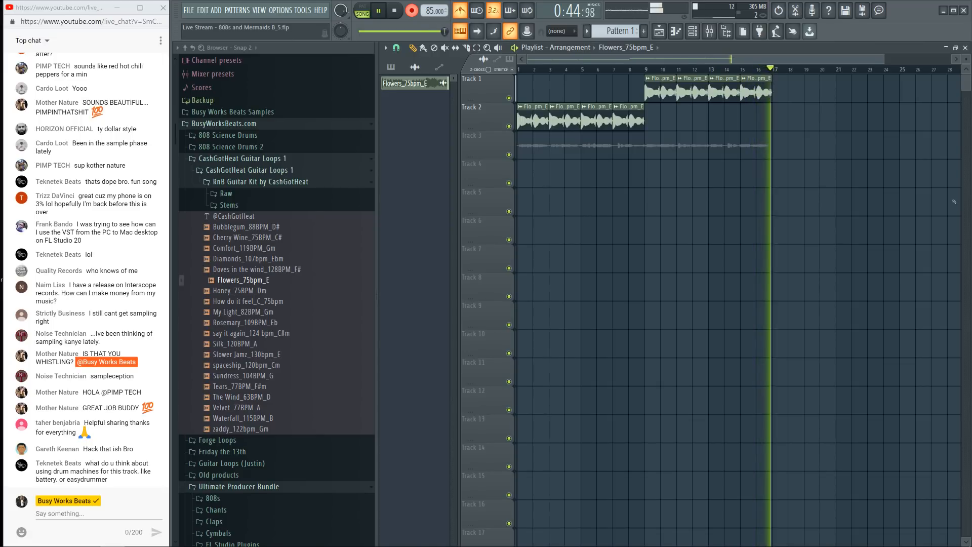
pyautogui.press('space')
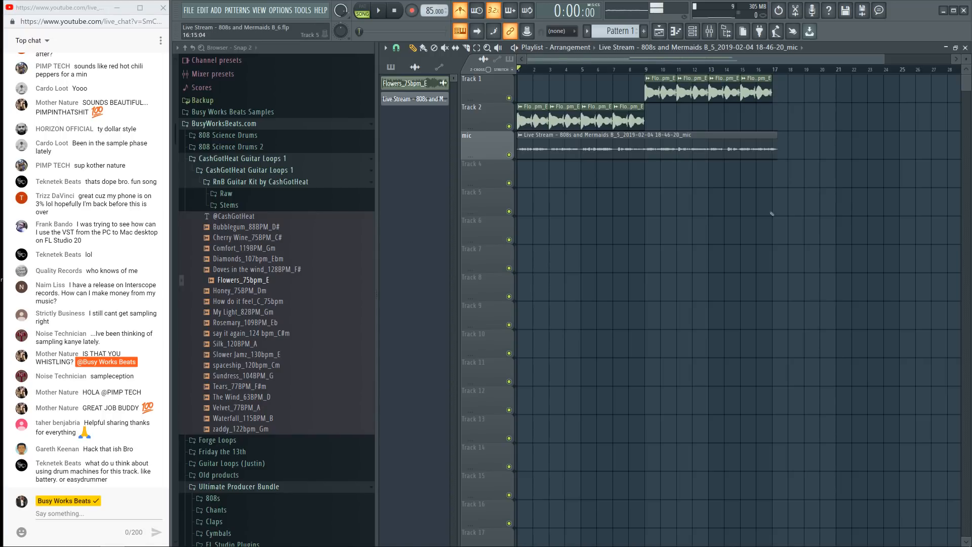
# Step: Play back the recorded mic clip together with the guitar loops and show the channel rack
pyautogui.click(709, 31)
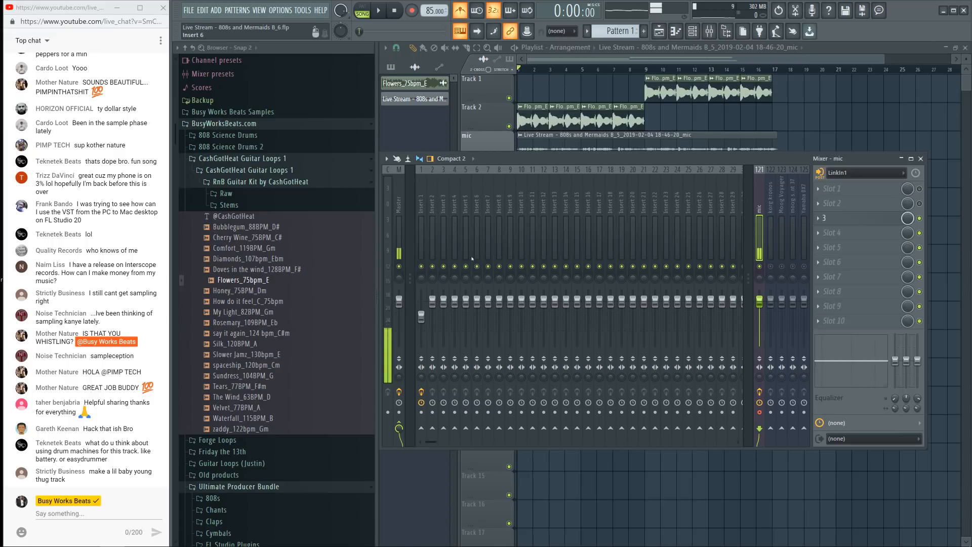
pyautogui.press('F9')
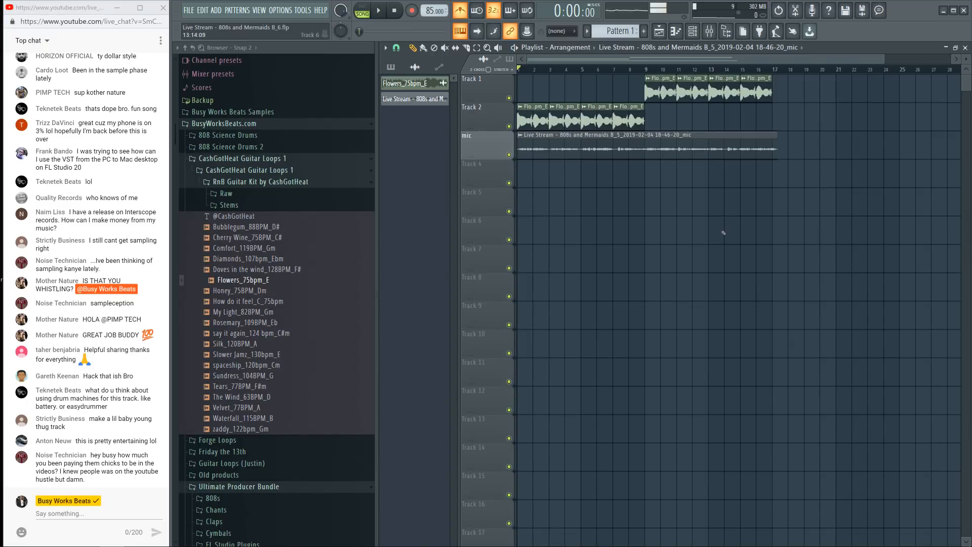
pyautogui.press('space')
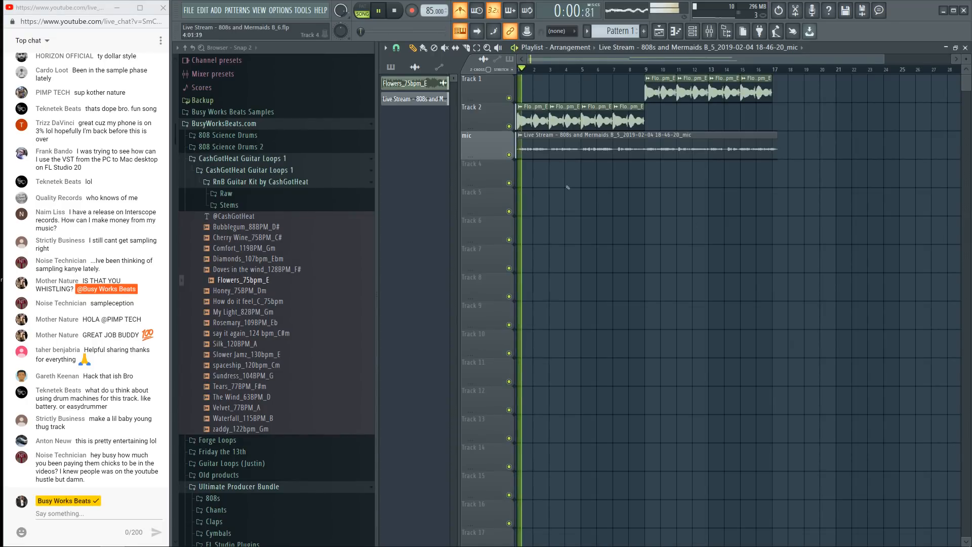
pyautogui.press('F6')
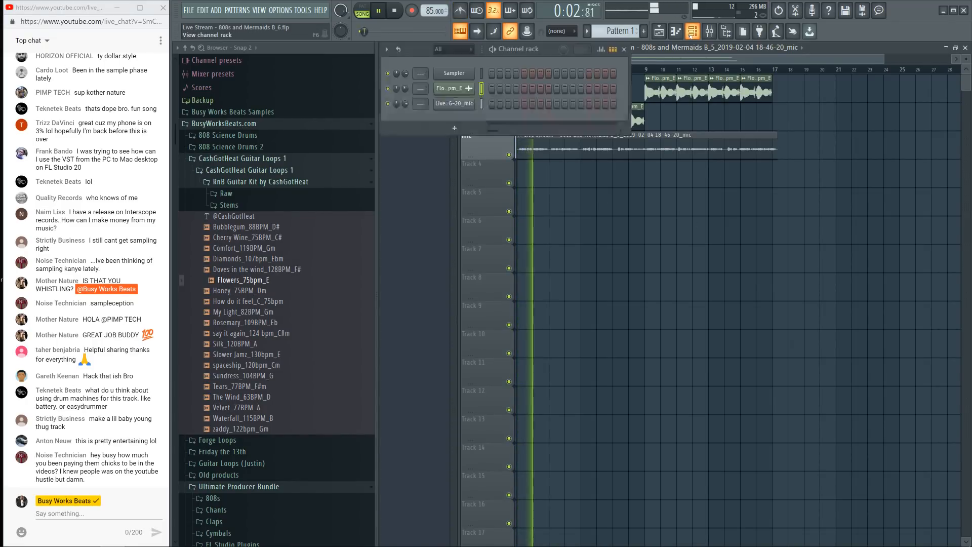
# Step: Switch to Console to re-enable the SSL E Channel insert on ANALOG 1, and stop playback back in FL Studio
pyautogui.press('super+t')
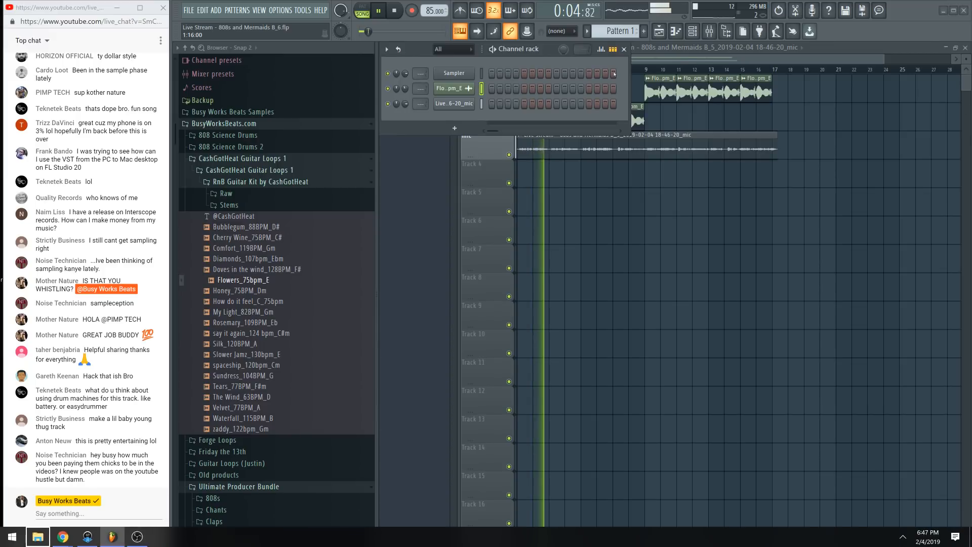
pyautogui.click(95, 538)
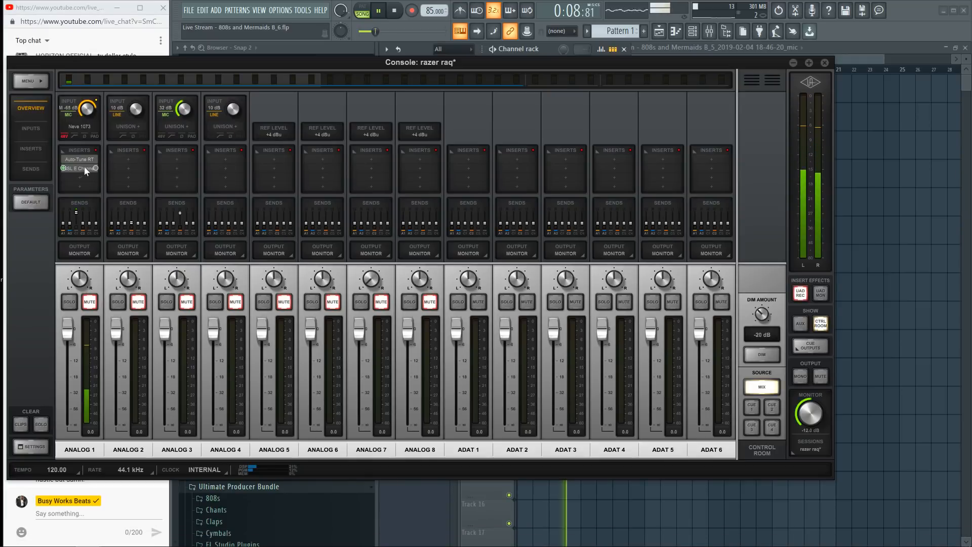
pyautogui.rightClick(80, 168)
pyautogui.click(95, 238)
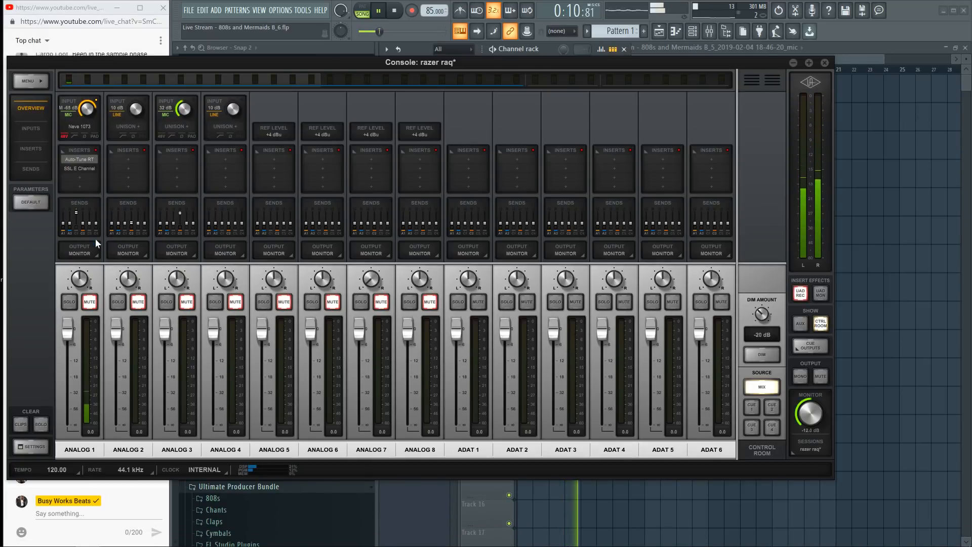
pyautogui.click(853, 260)
pyautogui.press('space')
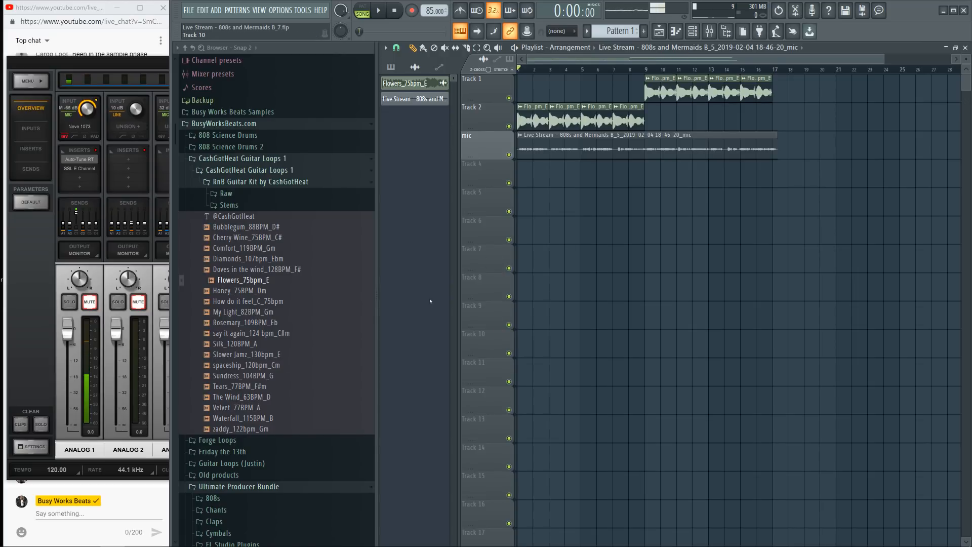
# Step: Find the Chimes sample within the BusyWorksBeats.com folder, audition it against the song and place it on Track 4 at bar 1
pyautogui.rightClick(249, 133)
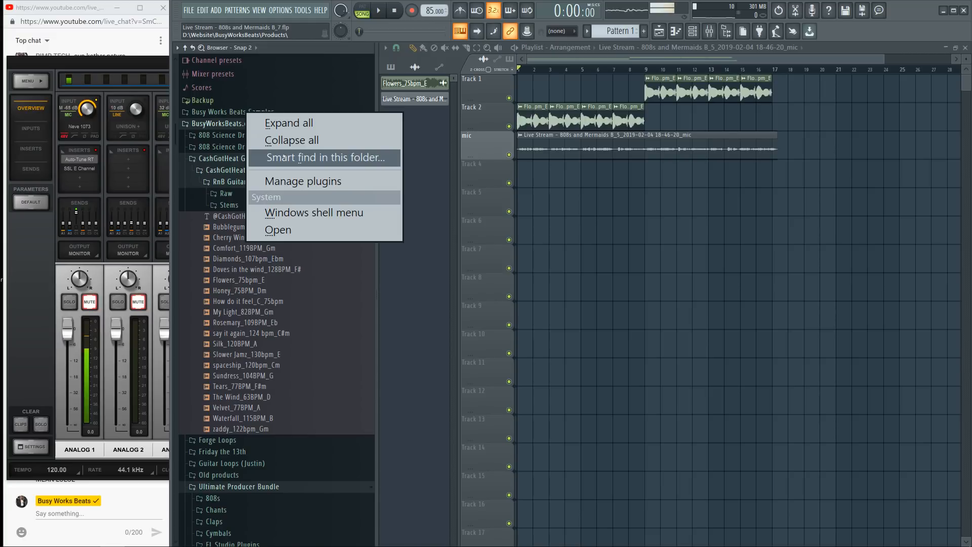
pyautogui.click(284, 158)
pyautogui.press('Return')
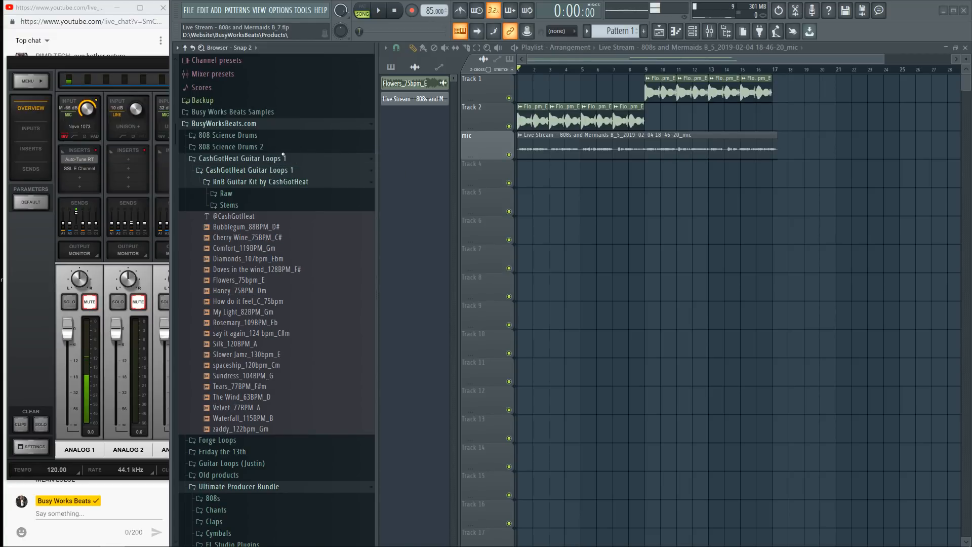
pyautogui.press('space')
pyautogui.click(248, 413)
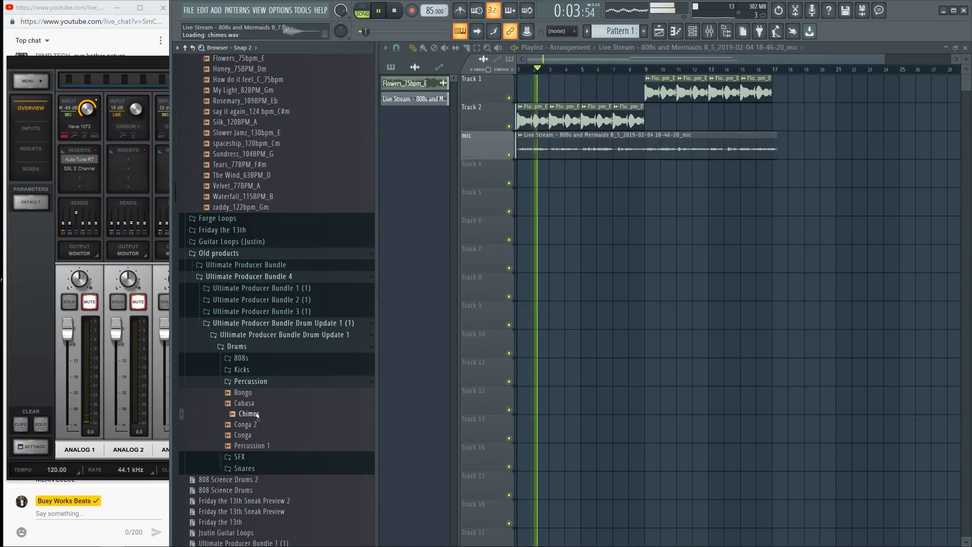
pyautogui.press('space')
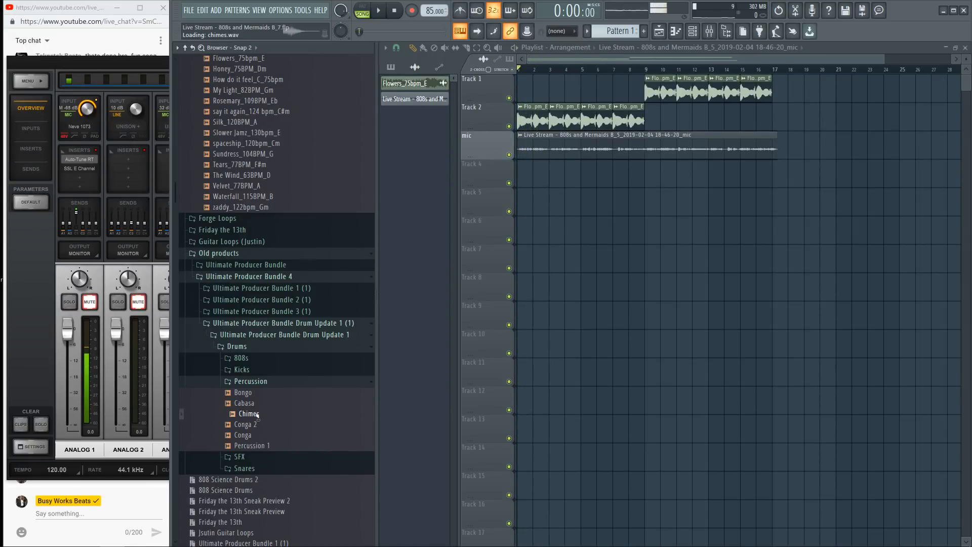
pyautogui.moveTo(256, 415); pyautogui.dragTo(524, 176)
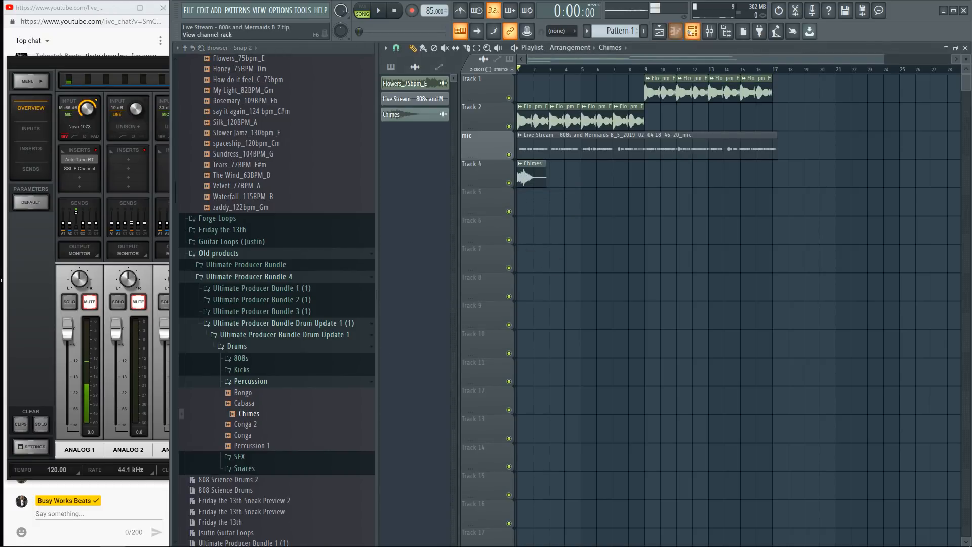
# Step: Show all channels, route Chimes to mixer track 2 and load Fruity Delay 3 in that track's first effect slot
pyautogui.click(691, 32)
pyautogui.click(442, 49)
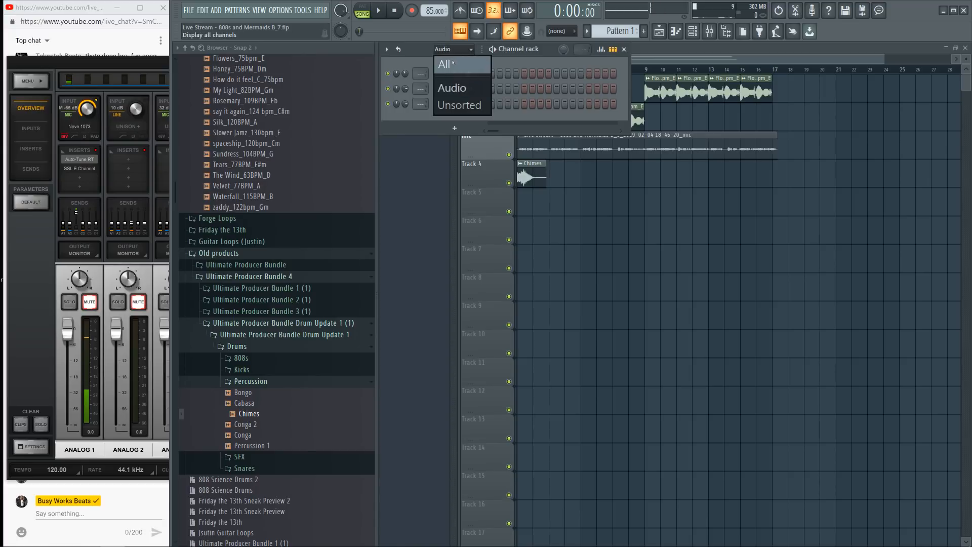
pyautogui.click(446, 64)
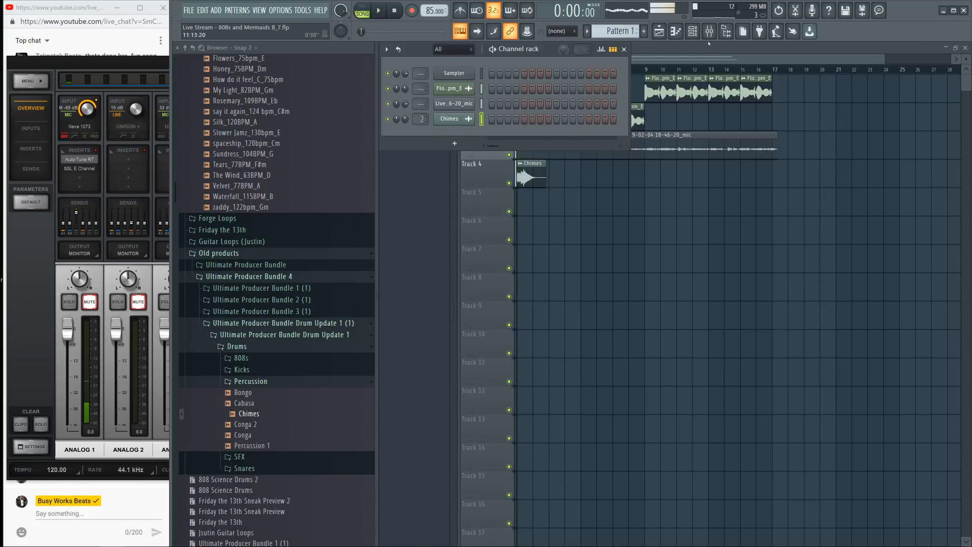
pyautogui.click(709, 32)
pyautogui.click(836, 191)
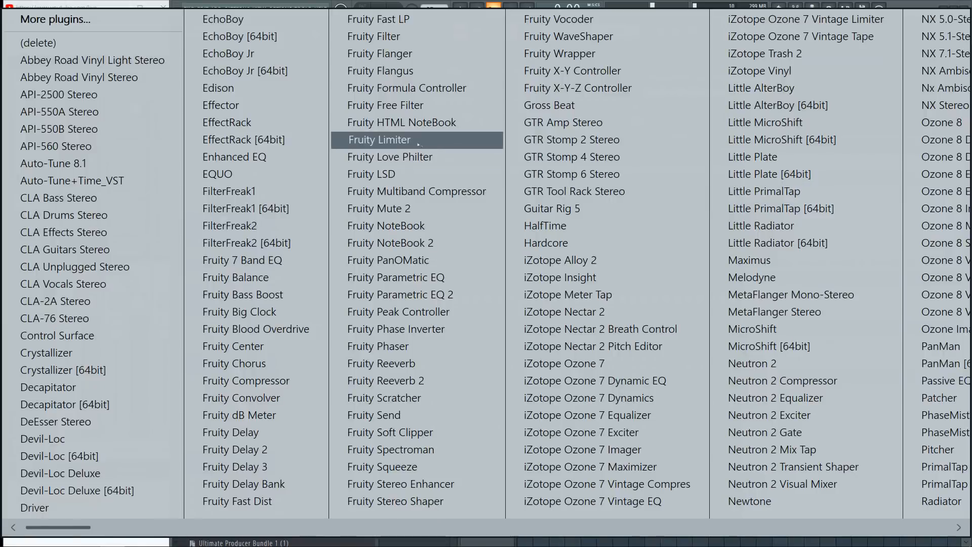
pyautogui.click(296, 464)
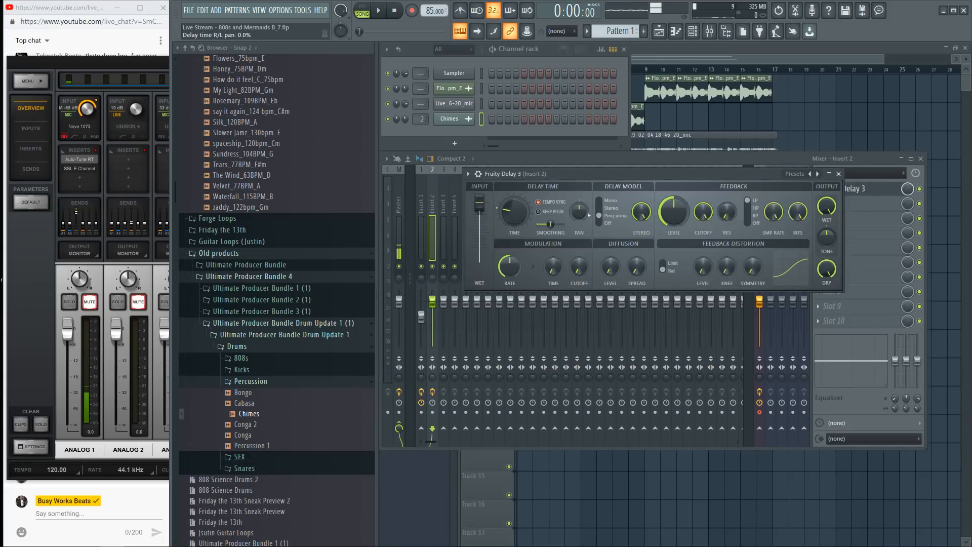
# Step: Lower the Insert 2 fader and balance Fruity Delay 3's delay pan and output wet level while the song plays
pyautogui.press('space')
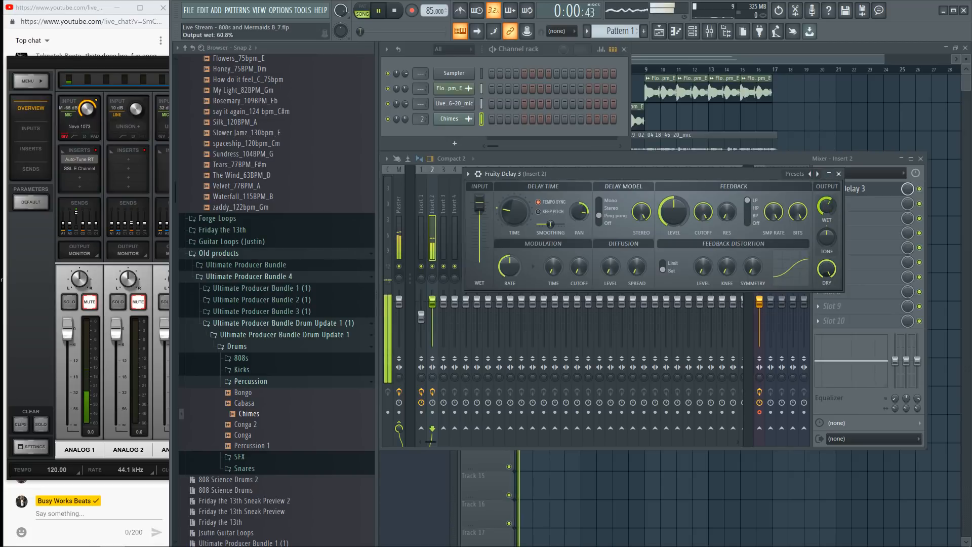
pyautogui.moveTo(432, 302); pyautogui.dragTo(433, 314)
pyautogui.click(864, 194)
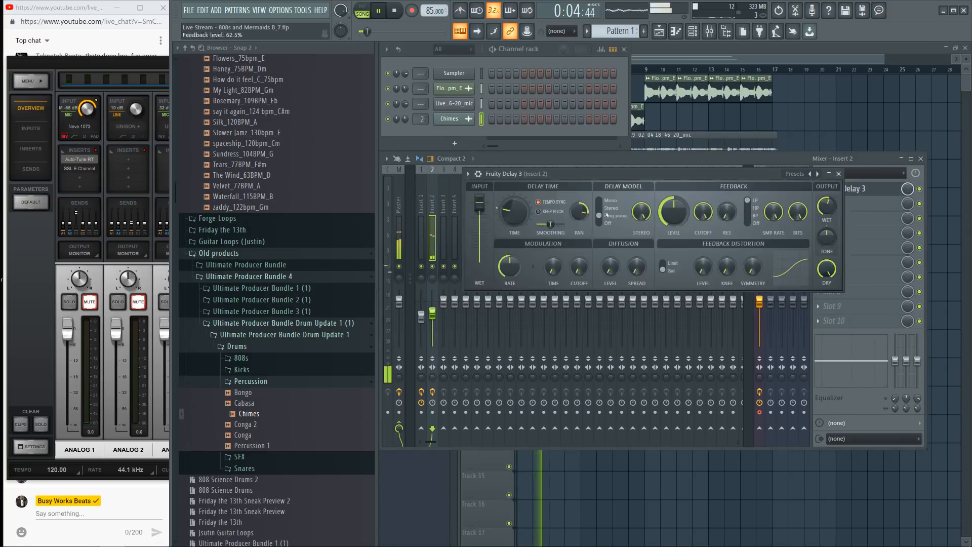
pyautogui.press('space')
pyautogui.press('space')
pyautogui.click(866, 189)
# Step: Copy the Chimes clip on Track 4 to bar 9
pyautogui.click(861, 110)
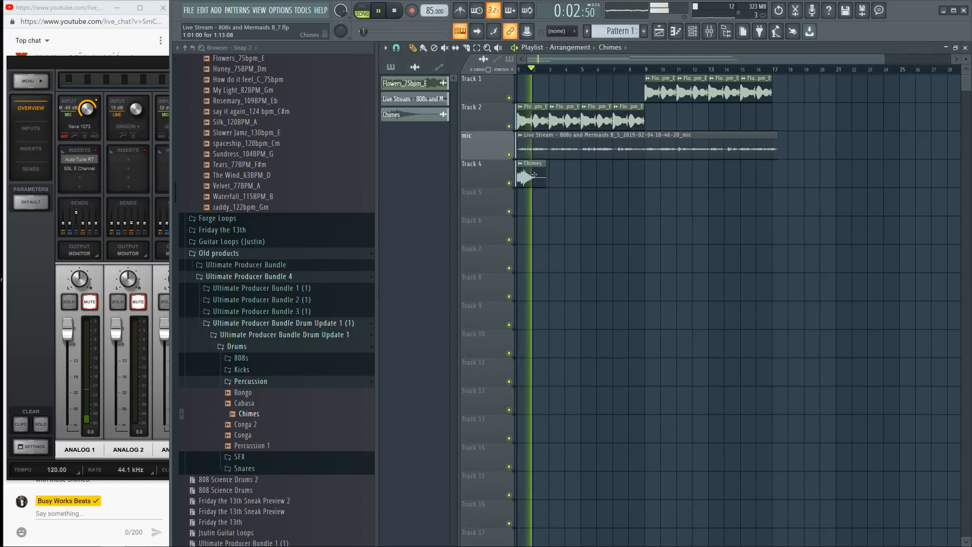
pyautogui.moveTo(534, 174); pyautogui.dragTo(653, 176)
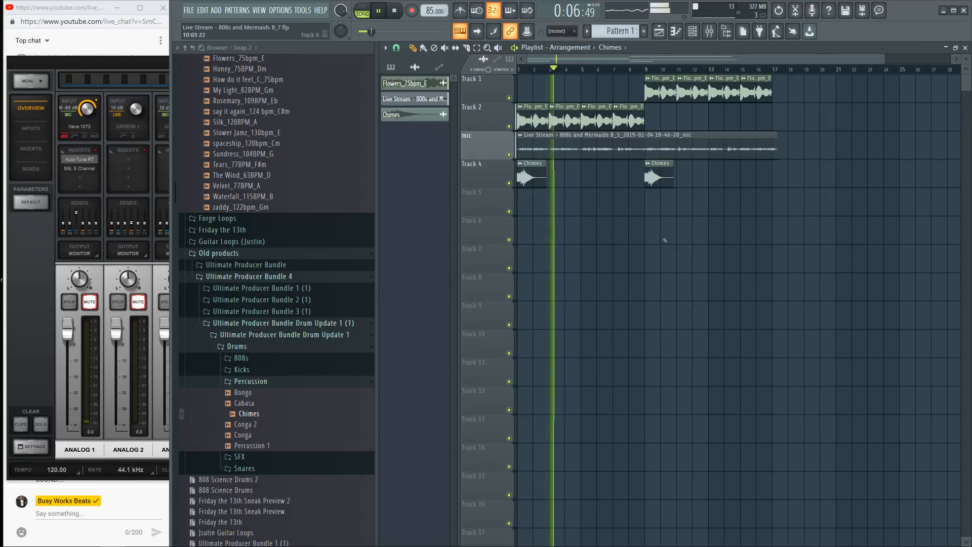
# Step: Delete Little AlterBoy from Insert 1 and route the recorded mic clip's channel to mixer track 1
pyautogui.click(709, 30)
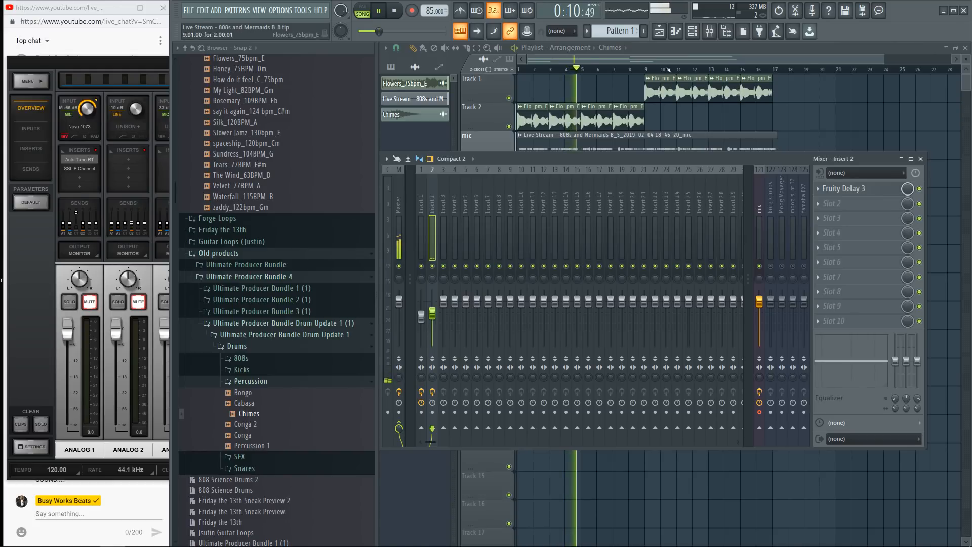
pyautogui.press('F6')
pyautogui.moveTo(422, 105); pyautogui.dragTo(424, 103)
pyautogui.click(424, 197)
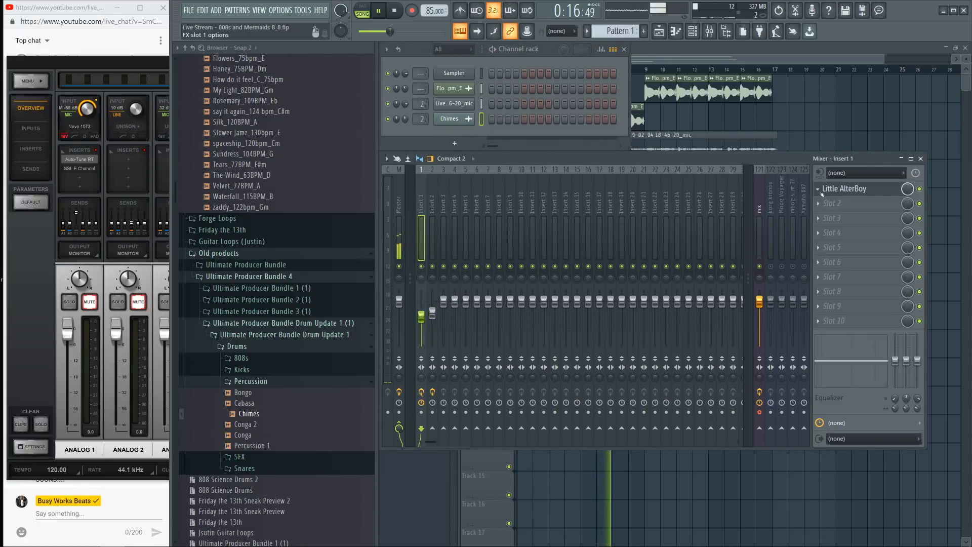
pyautogui.rightClick(822, 192)
pyautogui.click(777, 162)
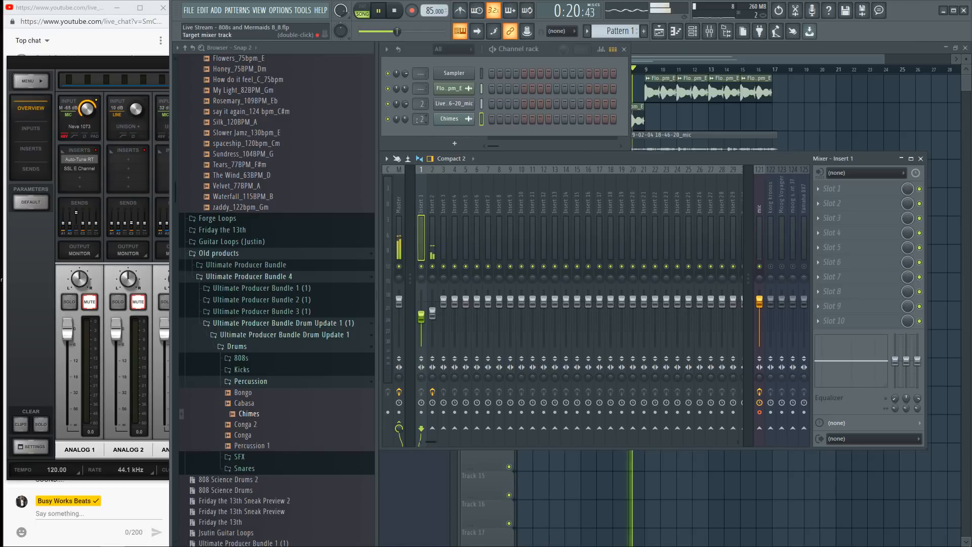
pyautogui.moveTo(420, 104); pyautogui.dragTo(420, 108)
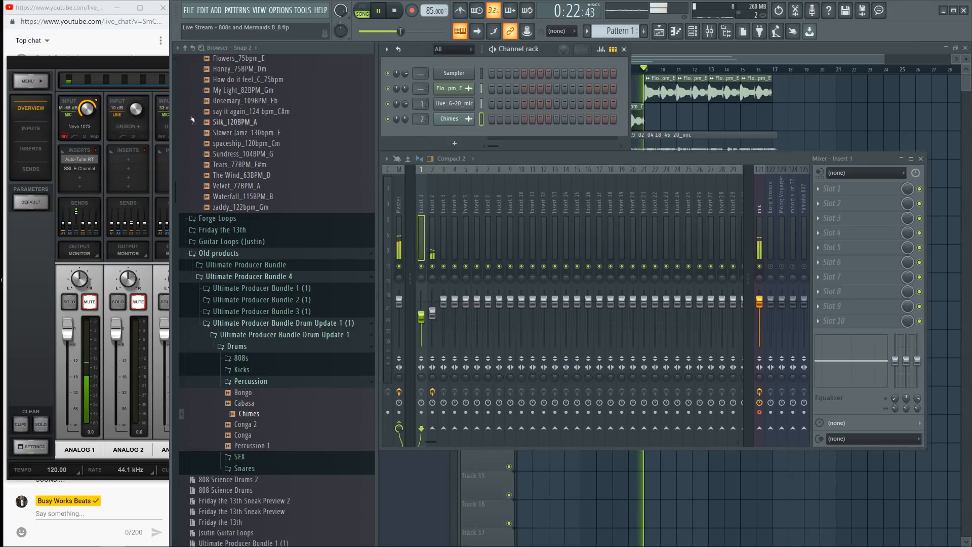
# Step: Minimize the Console window and play the song from the beginning
pyautogui.click(140, 62)
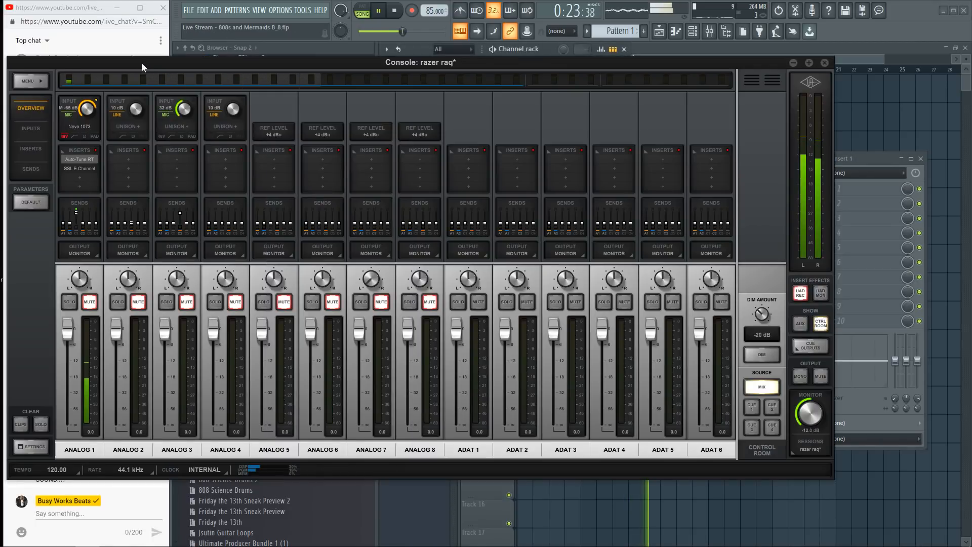
pyautogui.click(792, 63)
pyautogui.click(729, 124)
pyautogui.press('space')
pyautogui.press('space')
pyautogui.press('space')
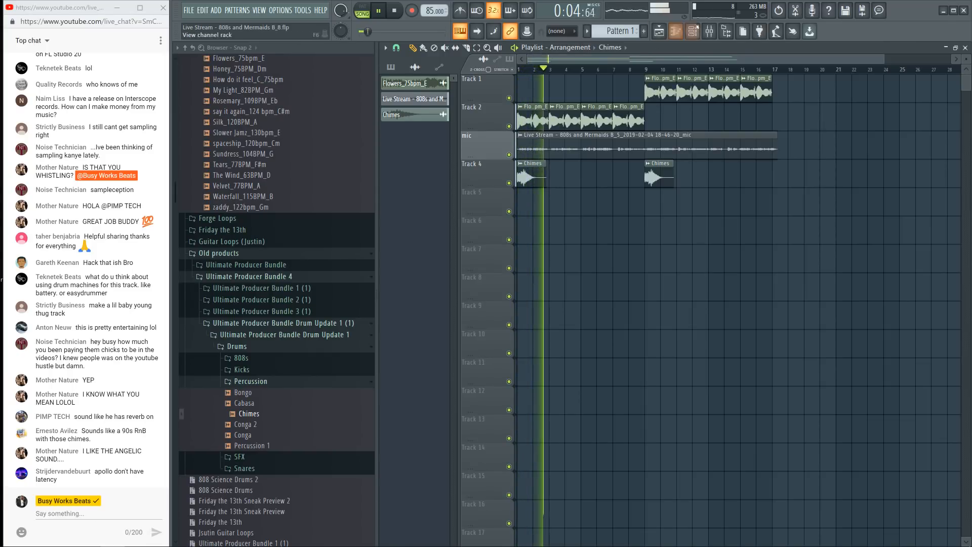
pyautogui.press('F9')
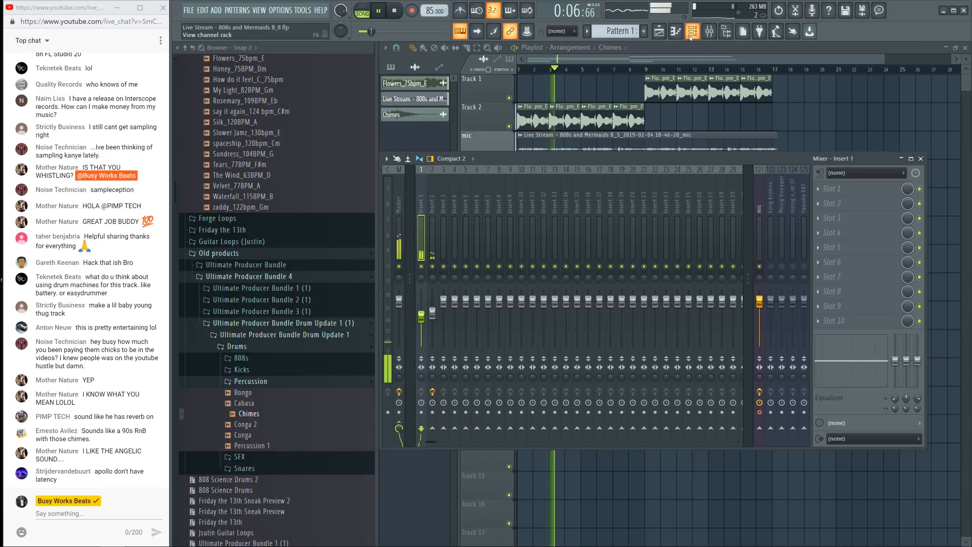
pyautogui.press('F9')
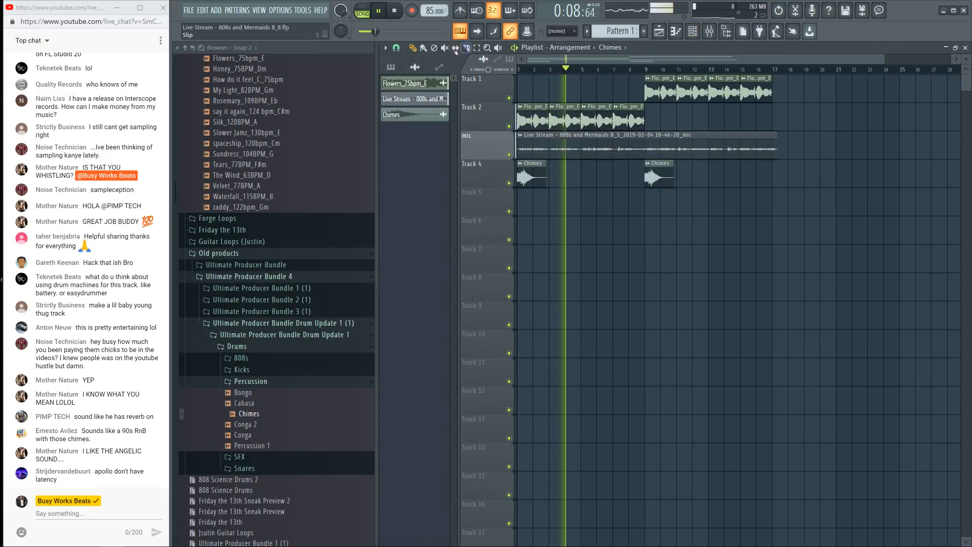
pyautogui.click(693, 31)
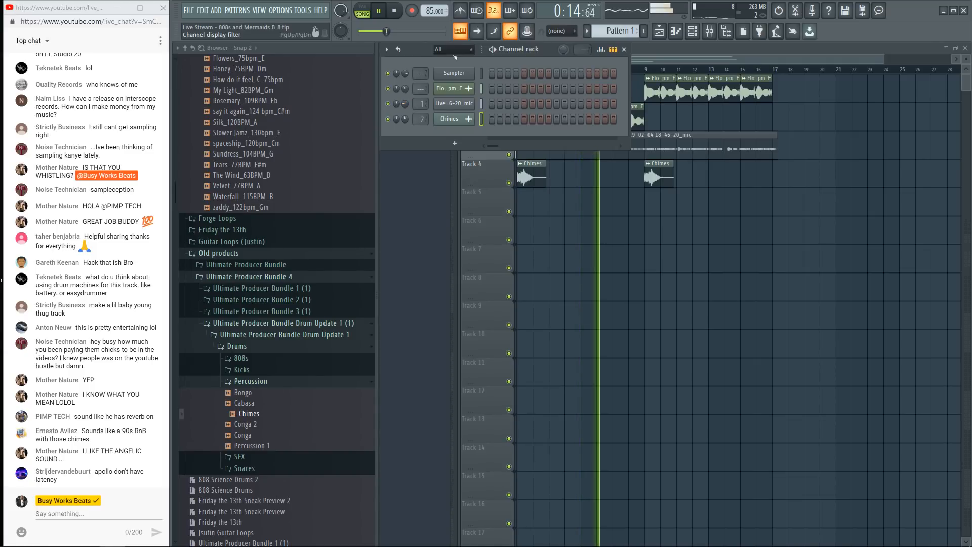
pyautogui.click(623, 49)
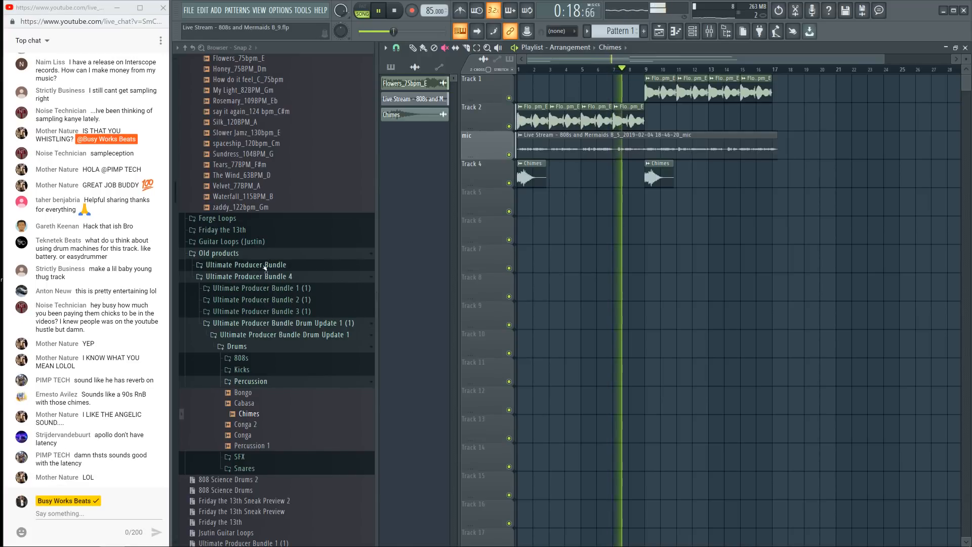
# Step: Preview the Bongo sample, collapse Old products and open the Percussion folder of Ultimate Producer Bundle
pyautogui.scroll(-2, 263, 324)
pyautogui.click(248, 329)
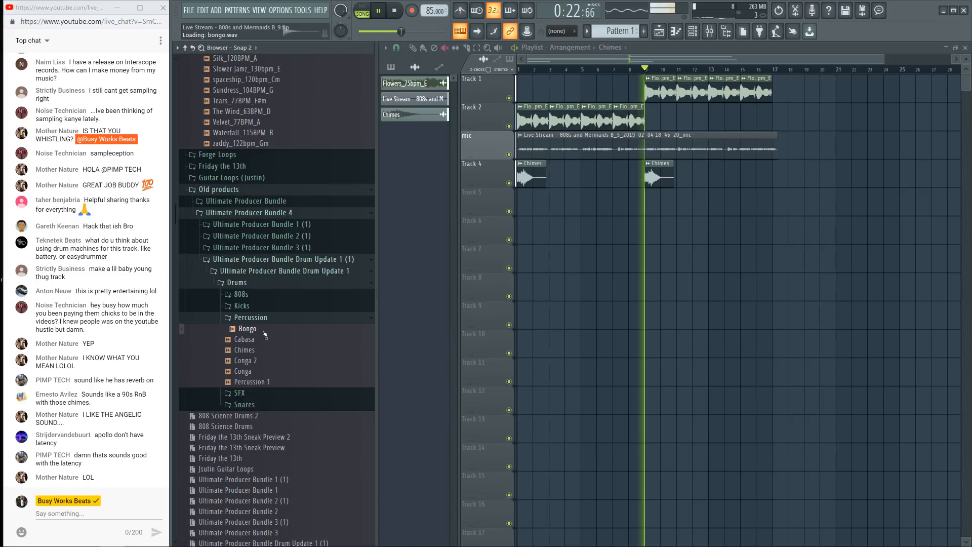
pyautogui.click(260, 201)
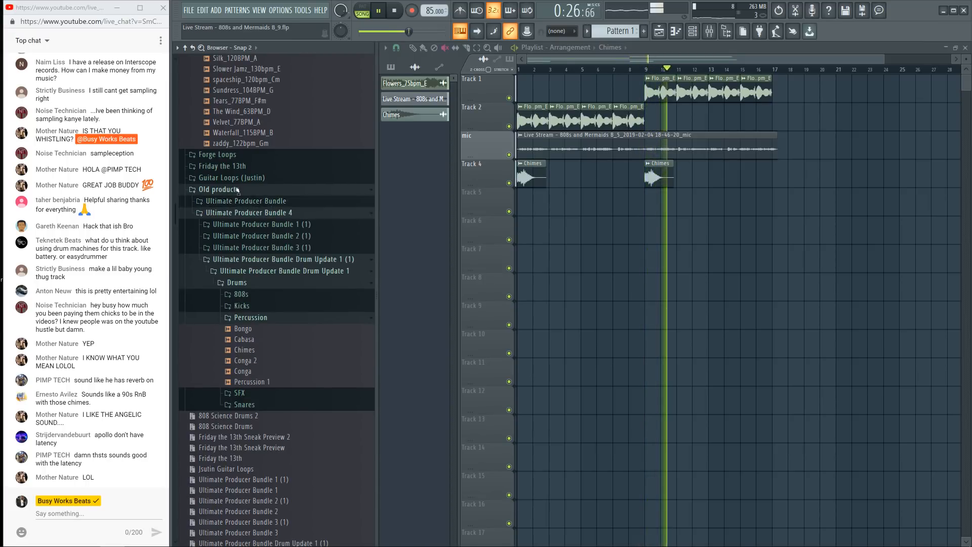
pyautogui.scroll(8, 254, 177)
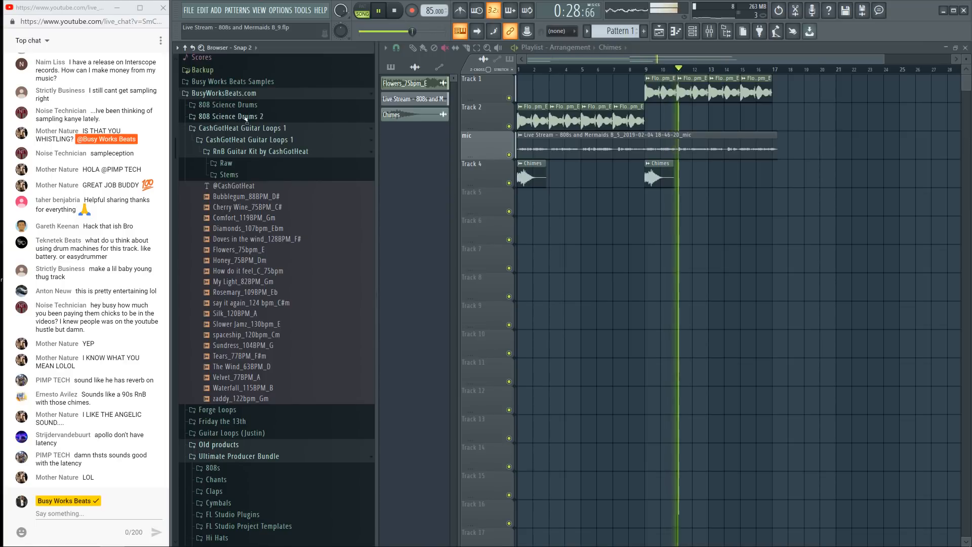
pyautogui.scroll(-6, 256, 291)
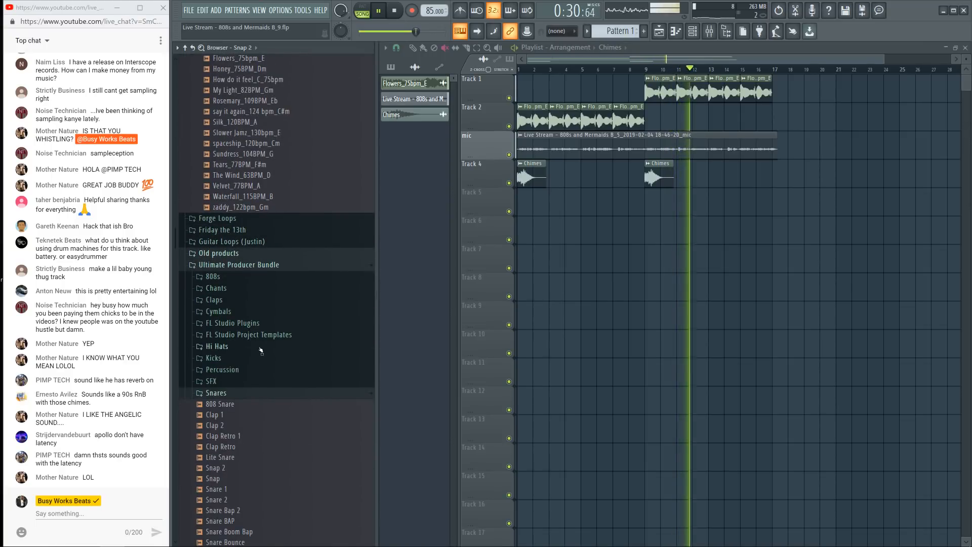
pyautogui.click(260, 369)
# Step: Audition clav, cowbell, metal, rim shot and shake samples from the Percussion folder against the playing song
pyautogui.click(231, 243)
pyautogui.click(233, 264)
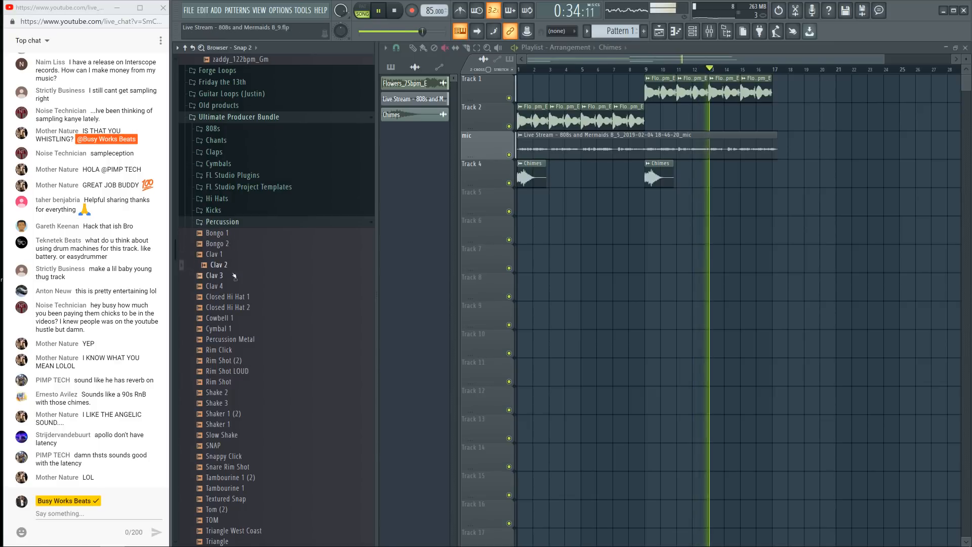
pyautogui.click(237, 339)
pyautogui.click(233, 317)
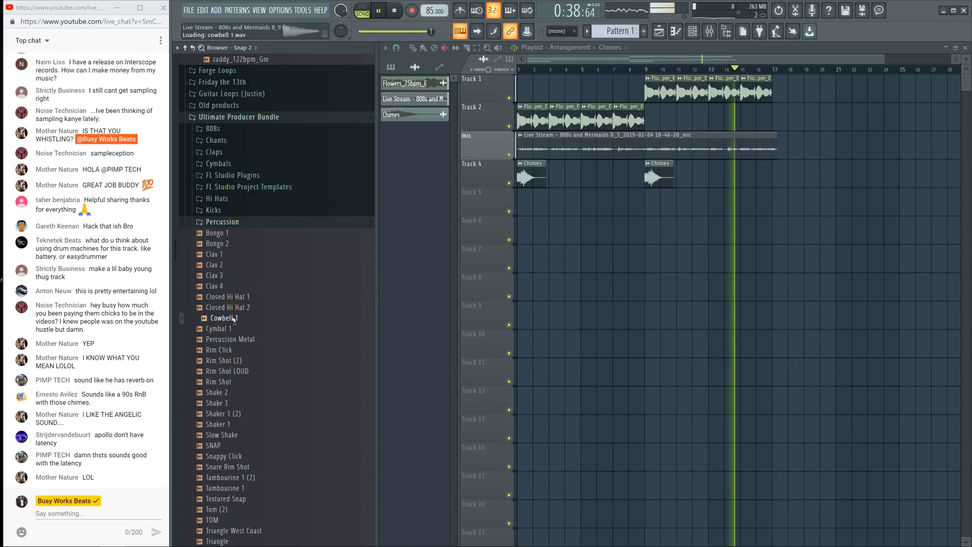
pyautogui.click(251, 340)
pyautogui.click(255, 360)
pyautogui.click(256, 382)
pyautogui.click(256, 391)
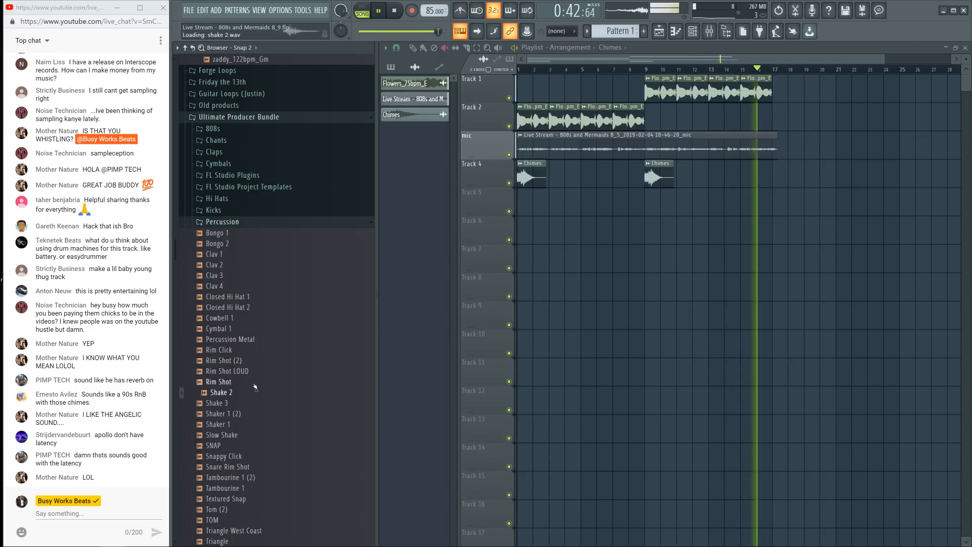
pyautogui.click(241, 404)
pyautogui.scroll(-2, 240, 403)
pyautogui.click(235, 362)
pyautogui.click(231, 350)
pyautogui.click(229, 340)
# Step: Load Shake 3 and Shake 2 into new channels and close their channel settings windows
pyautogui.rightClick(229, 346)
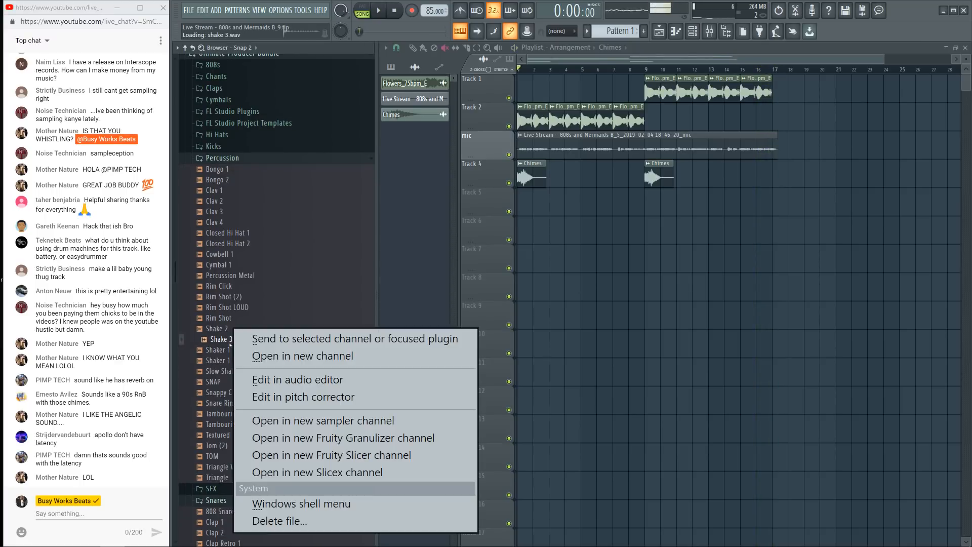
pyautogui.click(248, 355)
pyautogui.click(241, 333)
pyautogui.rightClick(227, 328)
pyautogui.click(251, 344)
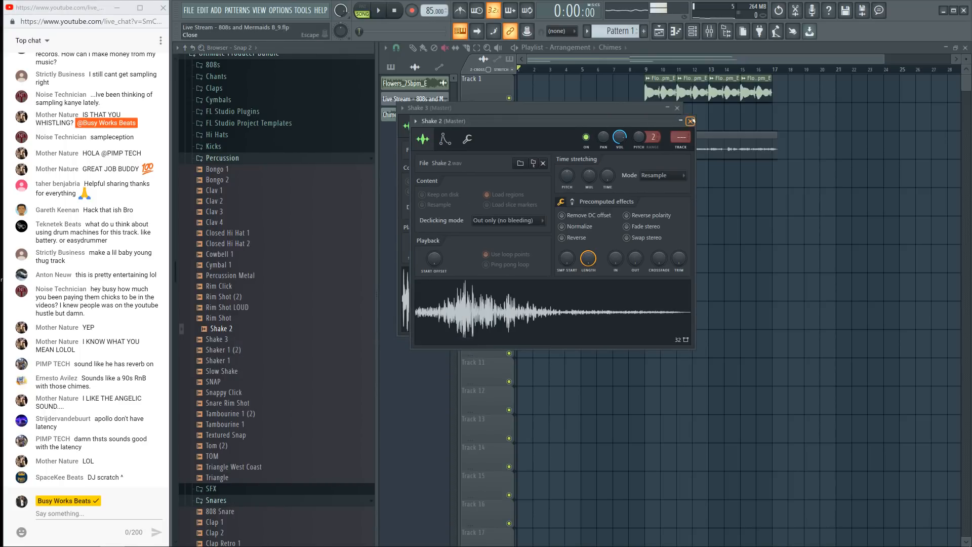
pyautogui.click(690, 121)
pyautogui.click(677, 107)
# Step: Enlarge the Channel rack and route Shake 3 to mixer track 3 and Shake 2 to mixer track 4
pyautogui.click(692, 31)
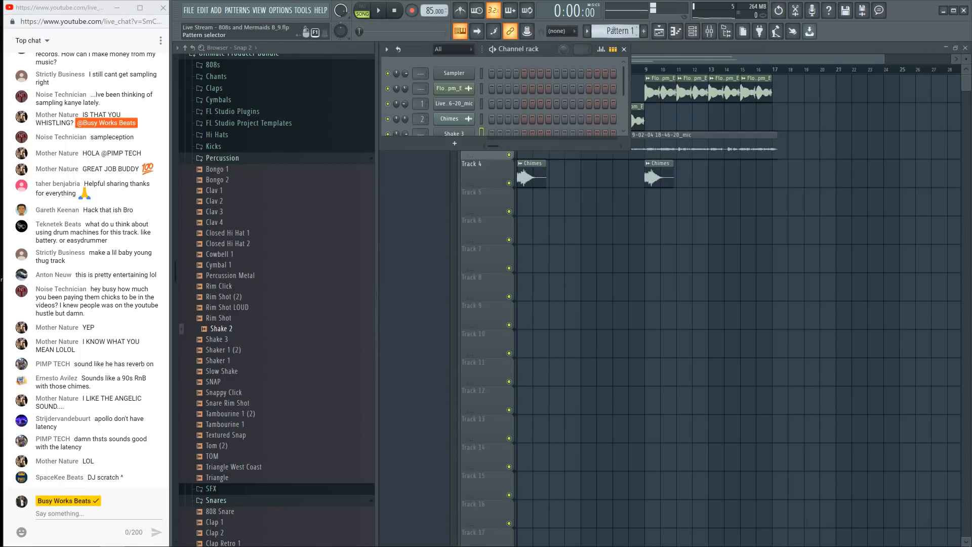
pyautogui.moveTo(414, 150); pyautogui.dragTo(427, 277)
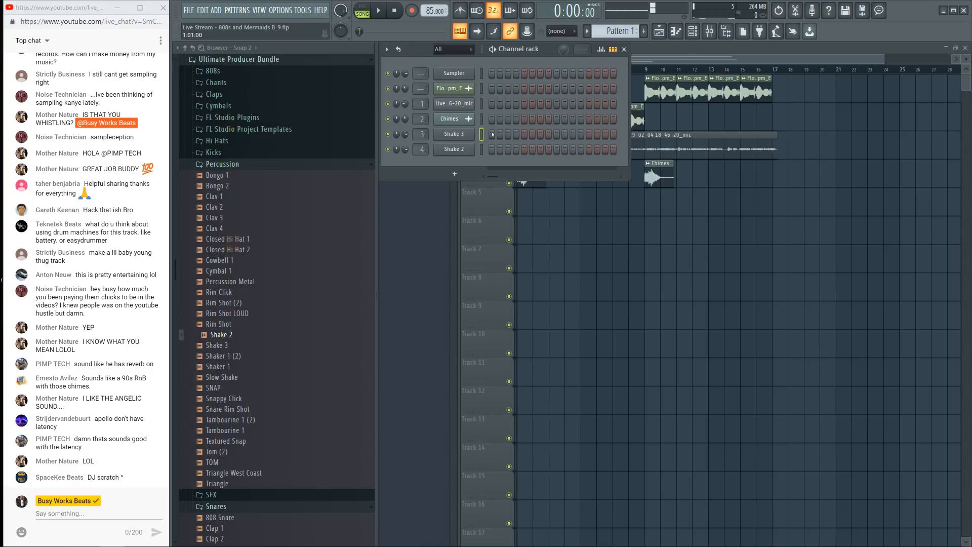
# Step: Set Cut 1 and By 1 for both the Shake 3 and Shake 2 channels
pyautogui.click(466, 133)
pyautogui.click(466, 132)
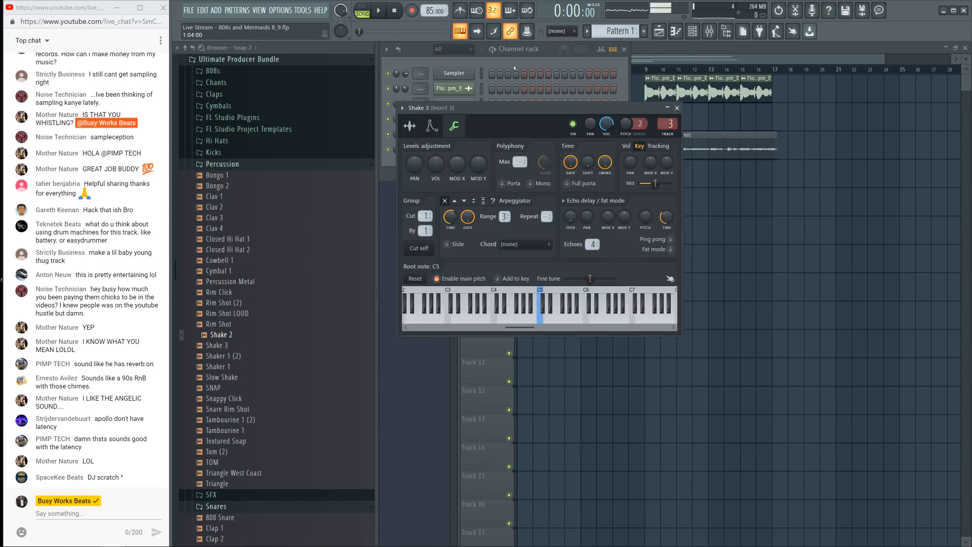
pyautogui.click(515, 72)
pyautogui.click(454, 149)
pyautogui.click(466, 139)
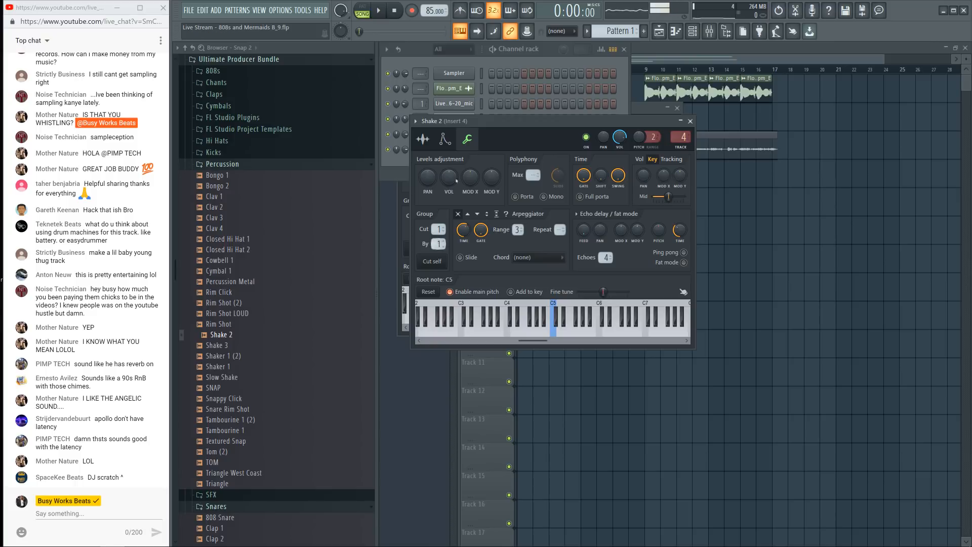
# Step: Place a Shake 3 hit on step 1 and a Shake 2 hit on step 3, and switch playback to pattern mode
pyautogui.click(511, 62)
pyautogui.click(508, 150)
pyautogui.press('space')
pyautogui.press('space')
pyautogui.click(365, 14)
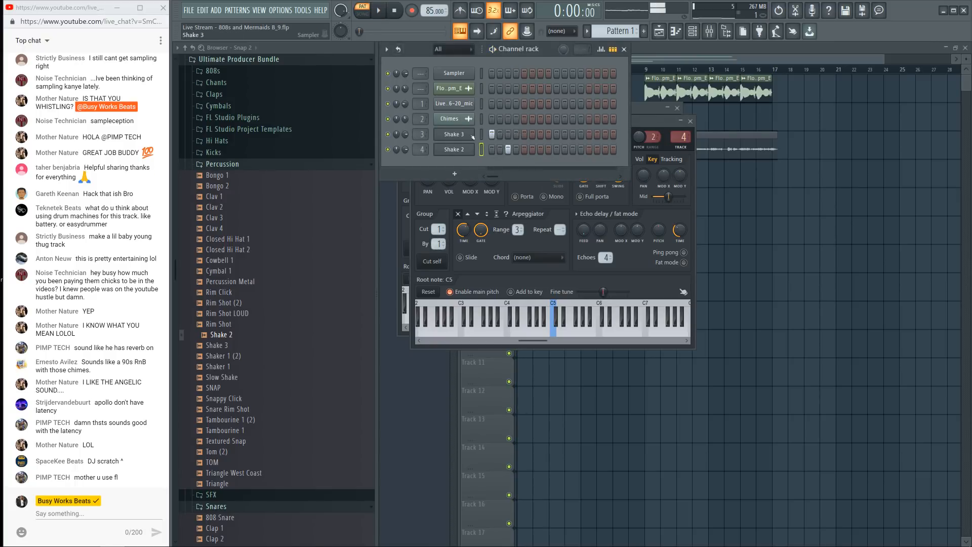
# Step: Audition the shaker, tambourine, snap, rim and cymbal samples in the Percussion folder while Pattern 1 plays
pyautogui.press('Down')
pyautogui.press('Down')
pyautogui.press('space')
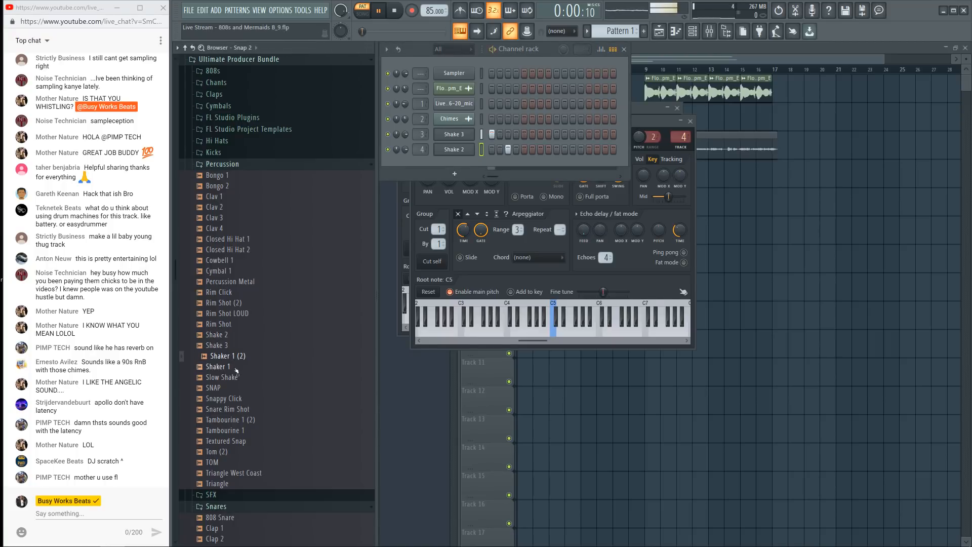
pyautogui.press('Down')
pyautogui.press('Down')
pyautogui.press('Down')
pyautogui.press('Down')
pyautogui.press('Down')
pyautogui.press('Down')
pyautogui.press('Down')
pyautogui.press('Down')
pyautogui.press('Down')
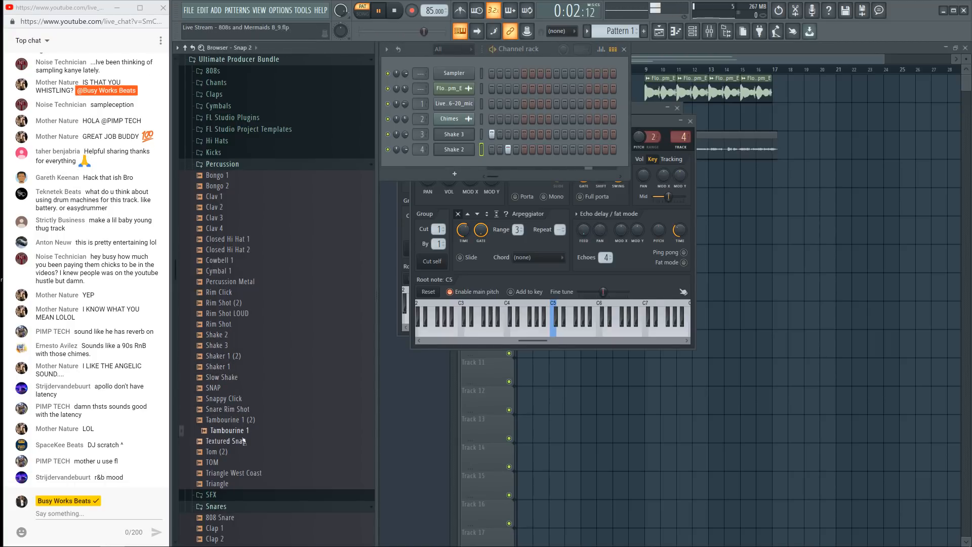
pyautogui.click(242, 442)
pyautogui.click(237, 432)
pyautogui.click(239, 347)
pyautogui.click(236, 334)
pyautogui.click(235, 303)
pyautogui.click(235, 292)
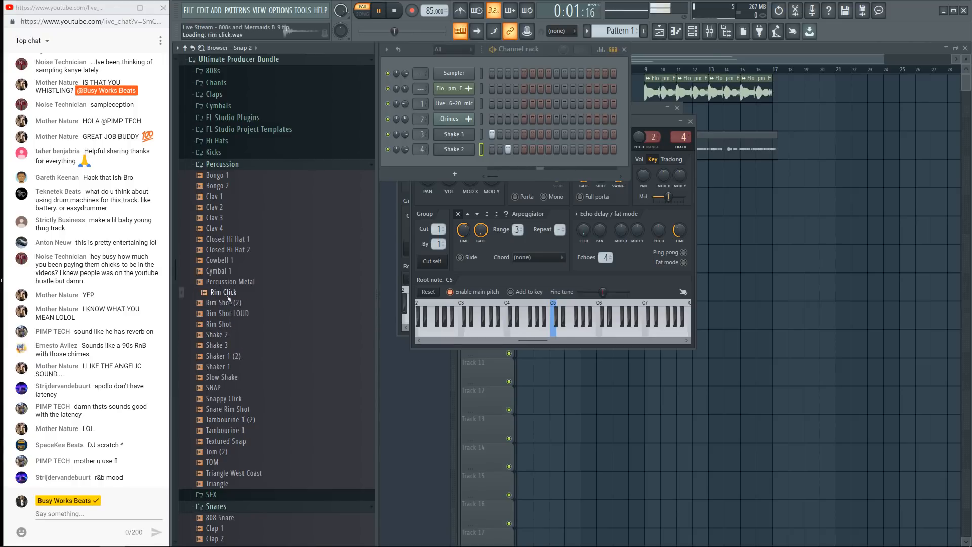
pyautogui.click(234, 304)
pyautogui.click(233, 272)
pyautogui.press('space')
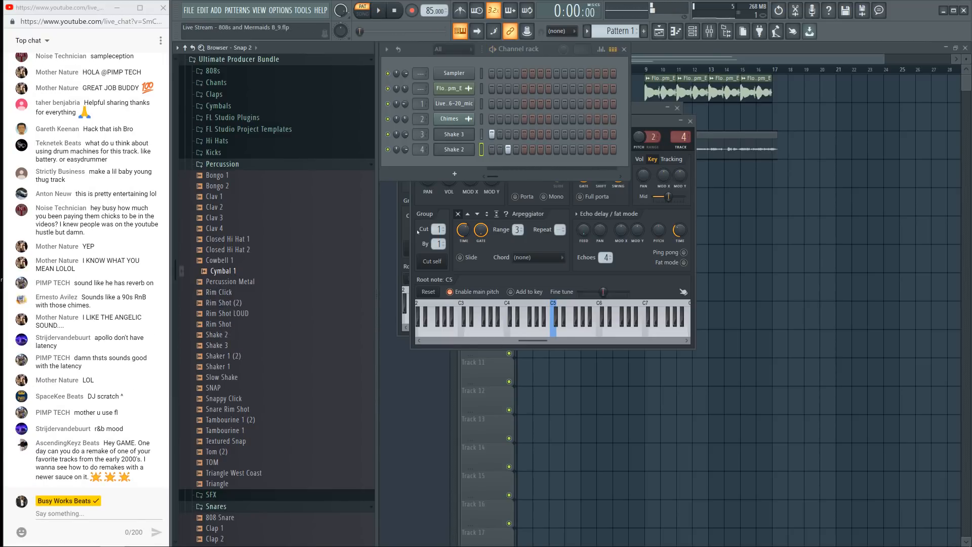
# Step: Add a Shake 3 hit on step 4 of Pattern 1 while it plays, and stop playback
pyautogui.press('space')
pyautogui.click(508, 135)
pyautogui.click(516, 134)
pyautogui.click(508, 135)
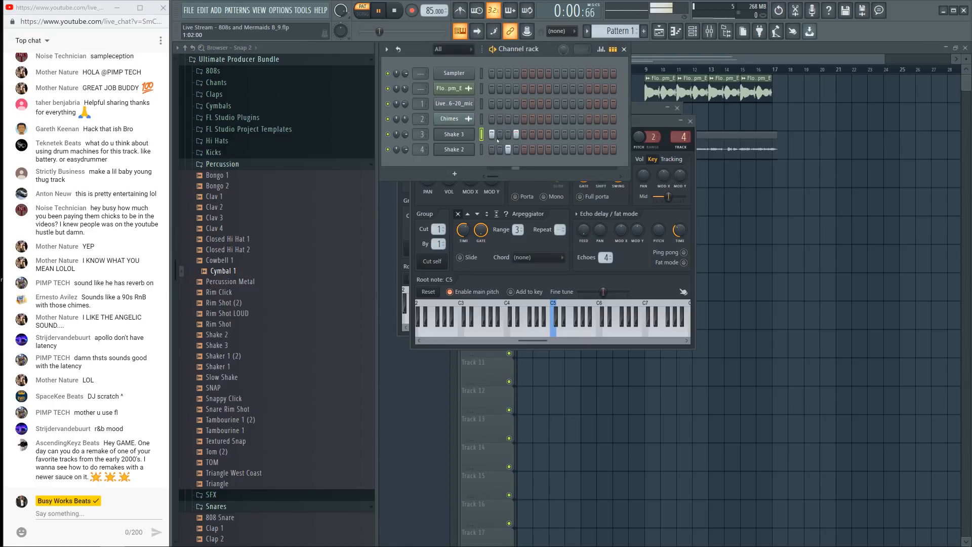
pyautogui.press('space')
# Step: Place a Pattern 1 clip at bar 1 on Track 5 of the playlist
pyautogui.click(845, 253)
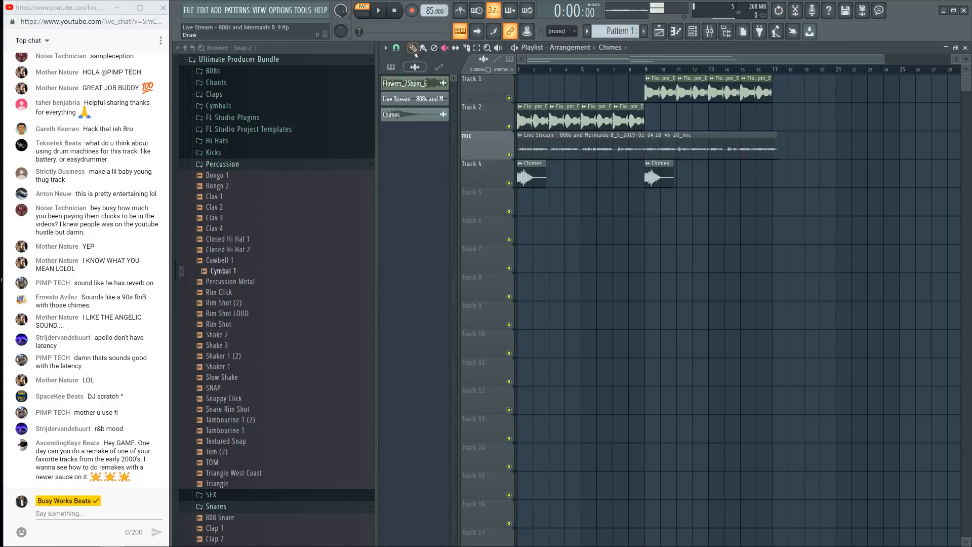
pyautogui.click(521, 205)
pyautogui.rightClick(535, 198)
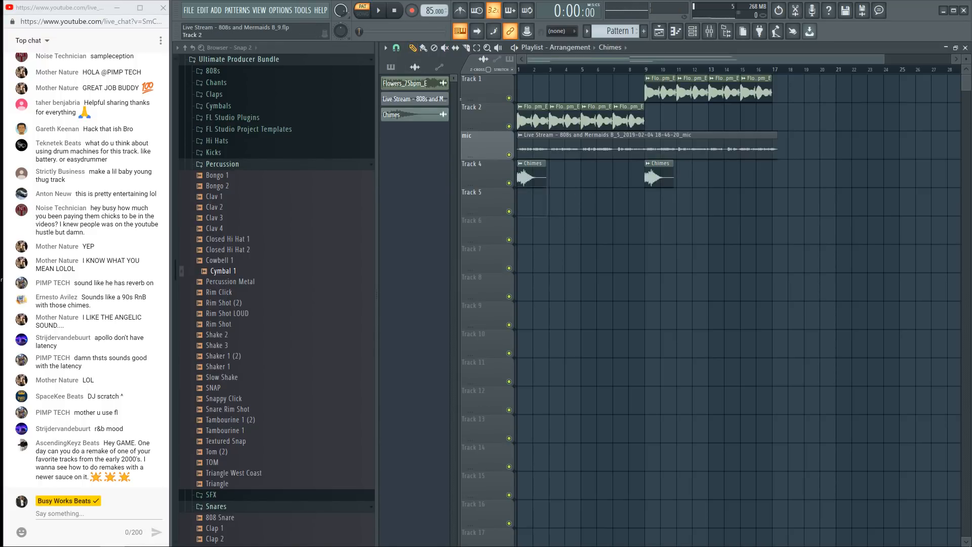
pyautogui.click(390, 66)
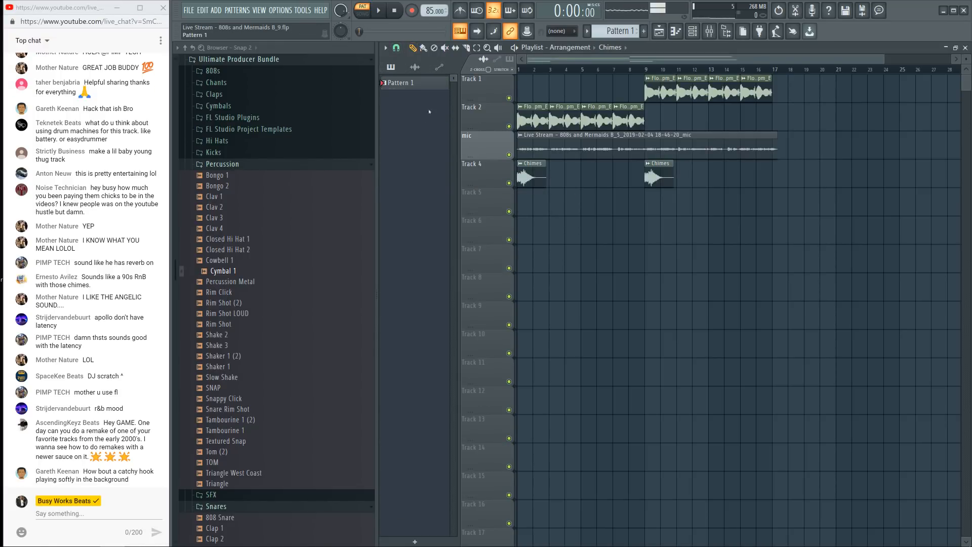
pyautogui.moveTo(493, 160); pyautogui.dragTo(523, 205)
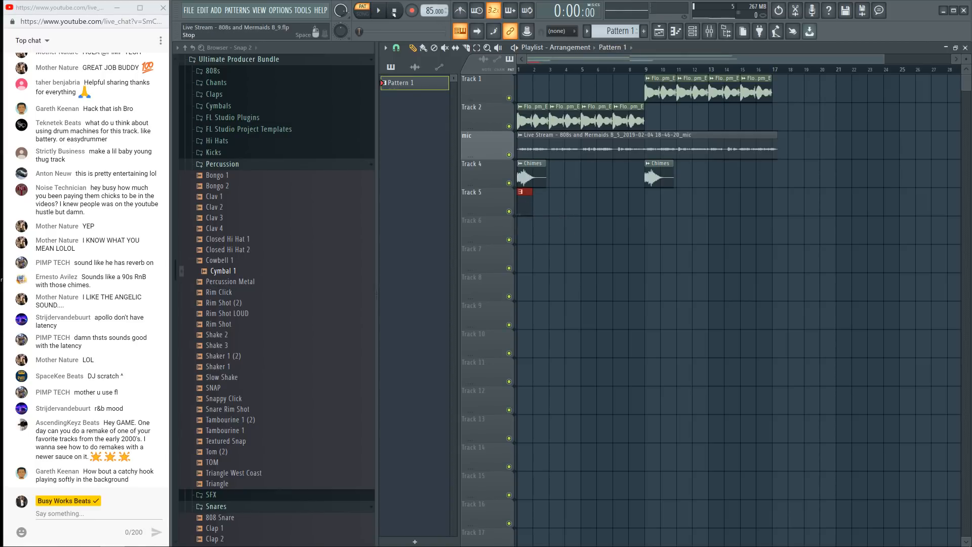
# Step: Add Shake 3 hits on steps 9, 12 and 15, fill out Shake 2's hits across Pattern 1, and check Shake 3's channel settings
pyautogui.click(692, 34)
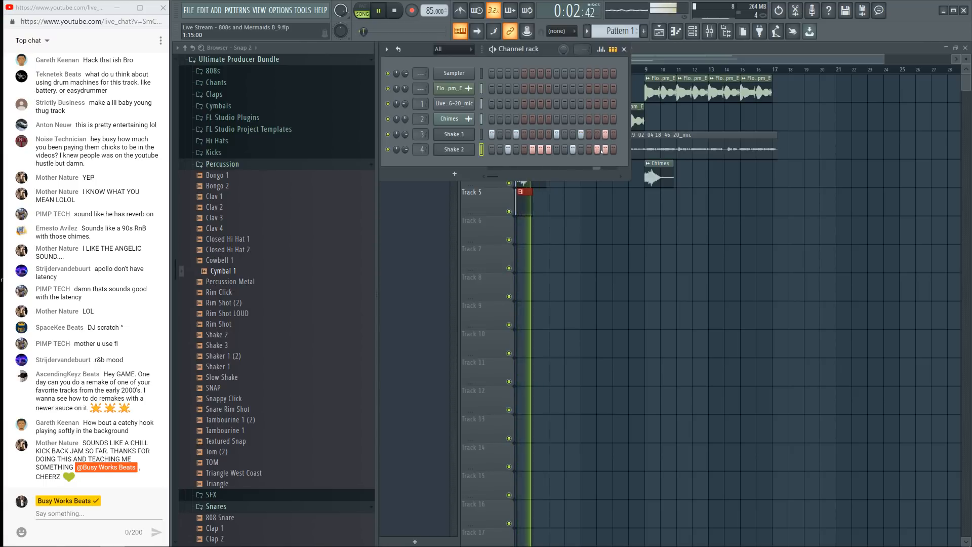
pyautogui.click(461, 134)
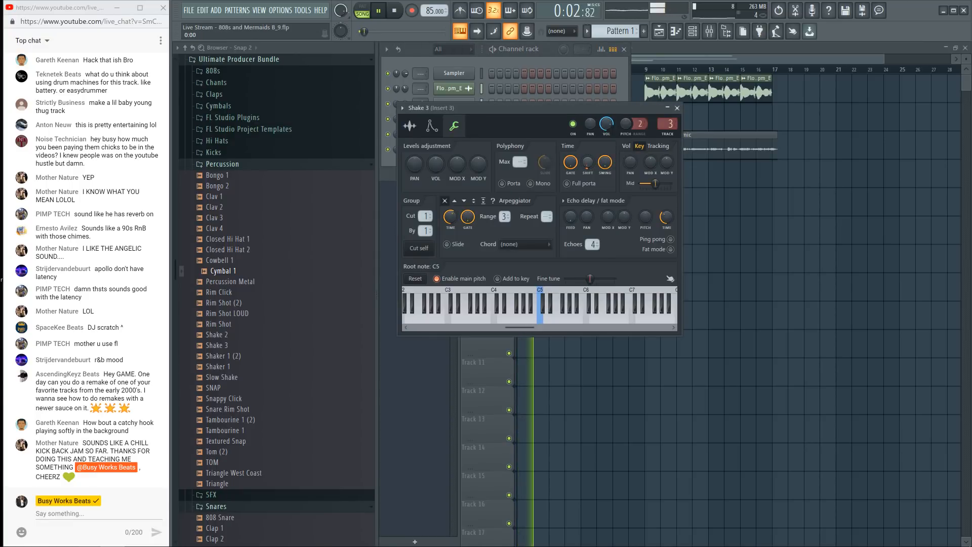
pyautogui.click(677, 108)
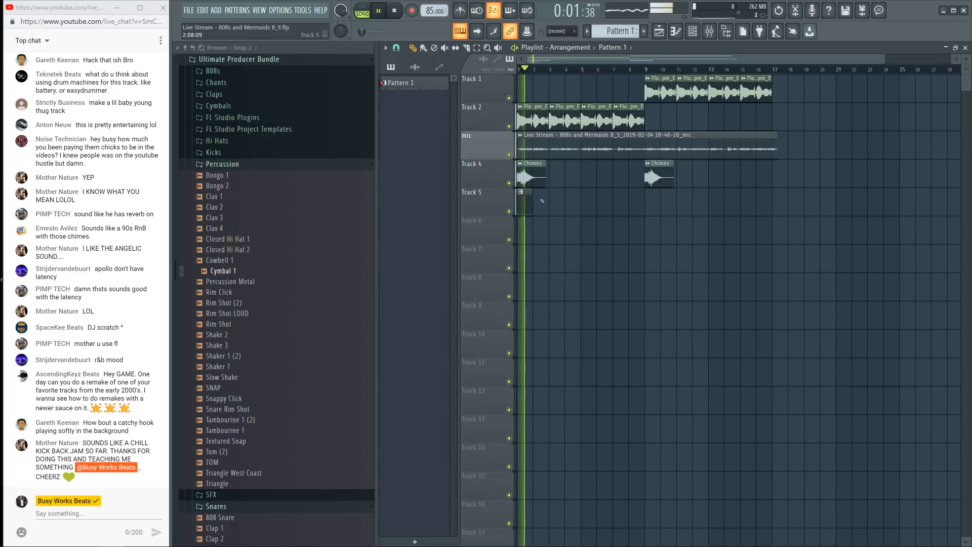
# Step: Repeat the Pattern 1 clip along Track 5 up to bar 17, and save the project as a new version
pyautogui.moveTo(549, 192); pyautogui.dragTo(767, 247)
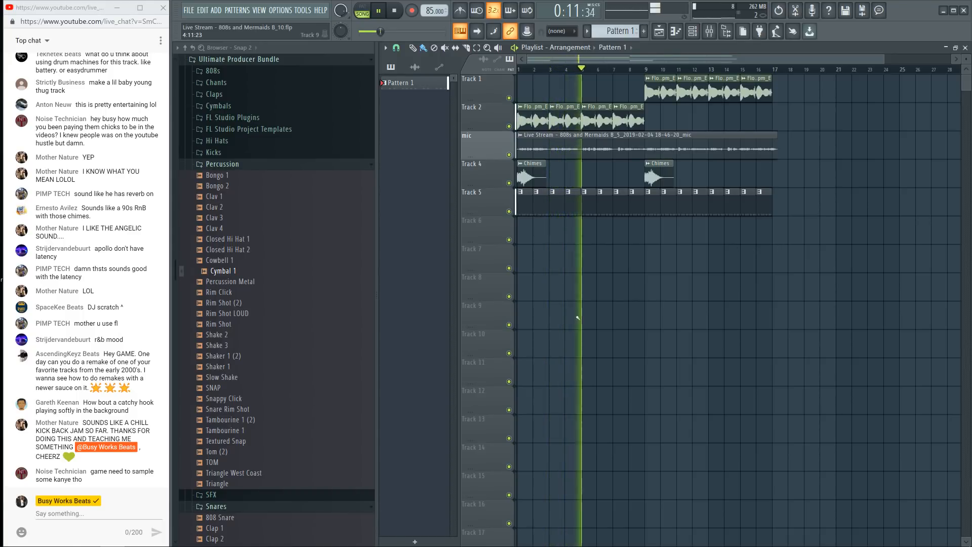
pyautogui.click(692, 31)
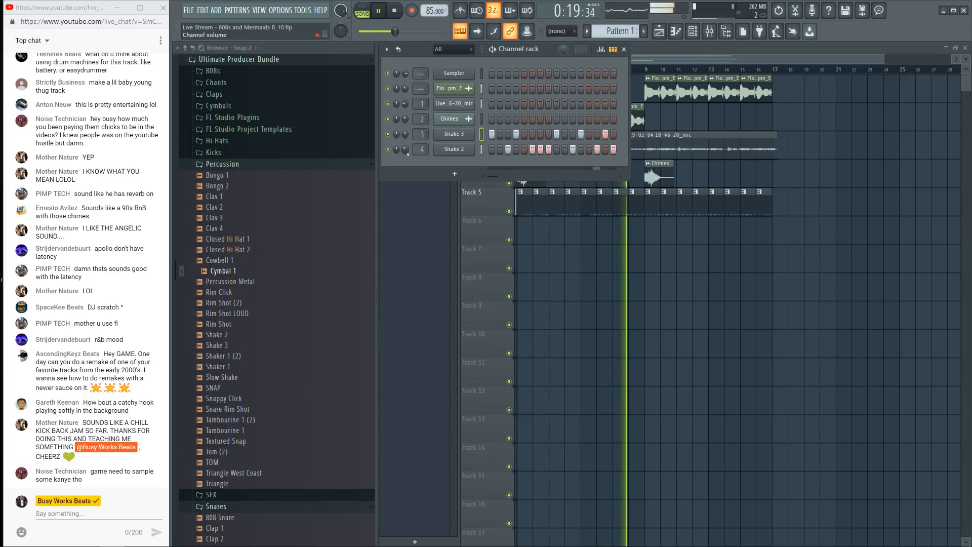
pyautogui.rightClick(547, 303)
pyautogui.hotkey('ctrl', 's')
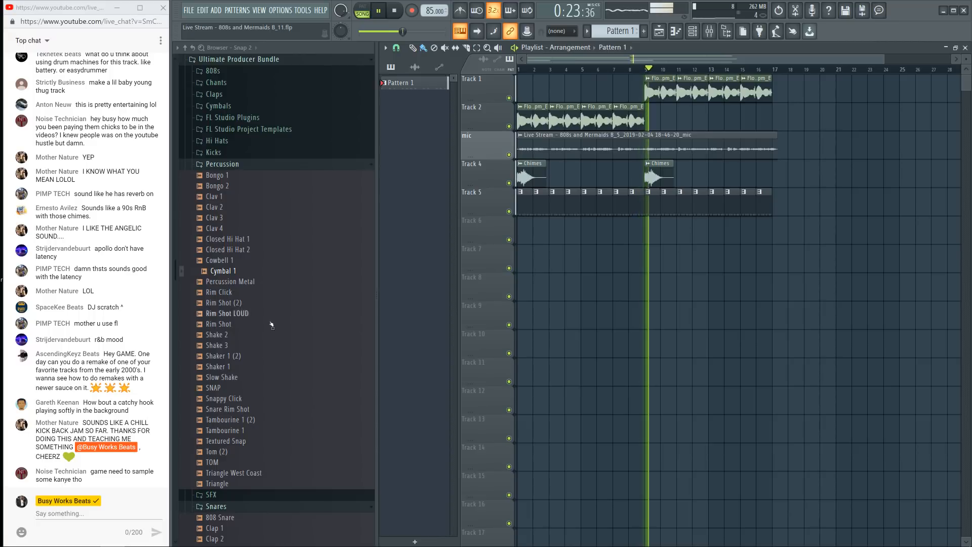
# Step: Audition samples from the Percussion folder and Clap 1 from the Snares folder against the playing beat
pyautogui.scroll(-4, 256, 329)
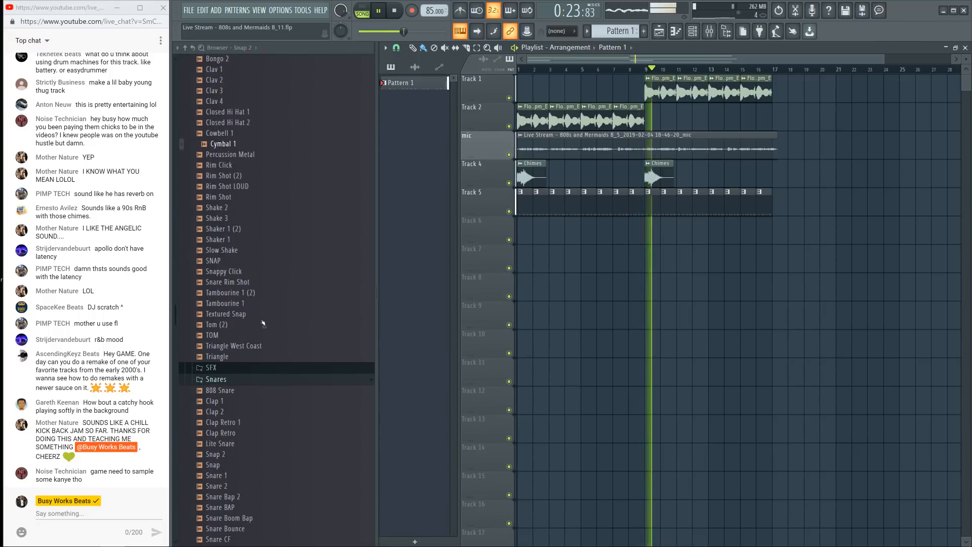
pyautogui.click(250, 260)
pyautogui.click(234, 241)
pyautogui.scroll(6, 238, 249)
pyautogui.click(243, 314)
pyautogui.click(245, 347)
pyautogui.click(241, 335)
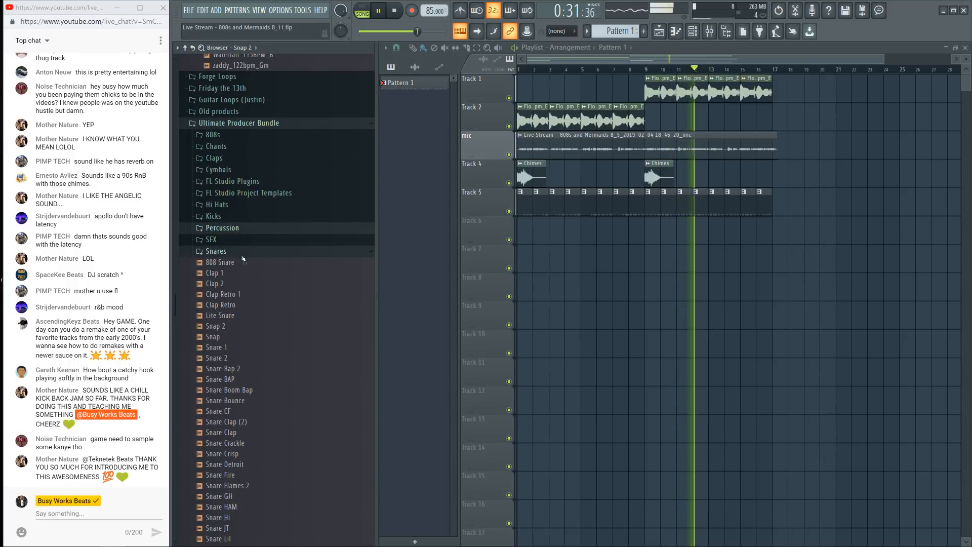
pyautogui.click(240, 274)
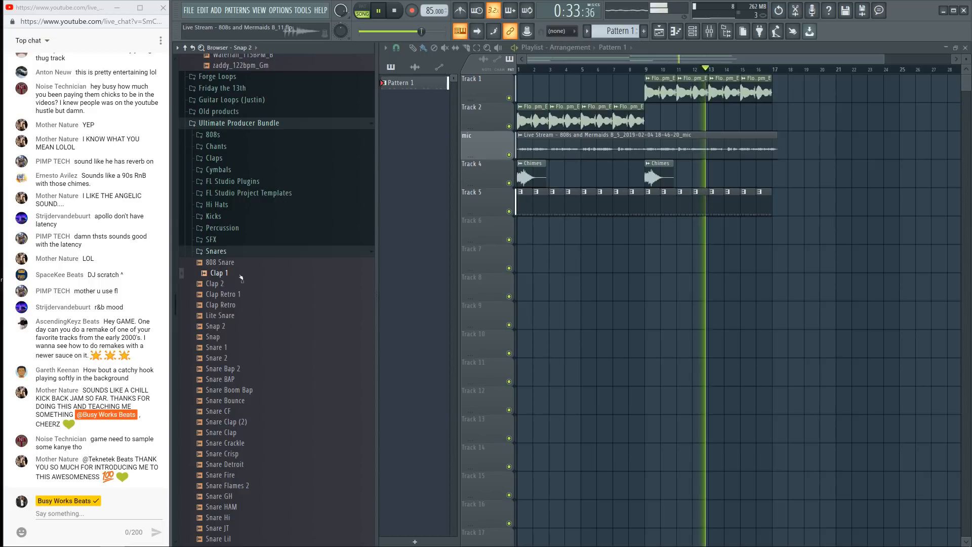
# Step: Load the 808 Clap sample from the Claps folder into a new channel
pyautogui.click(217, 157)
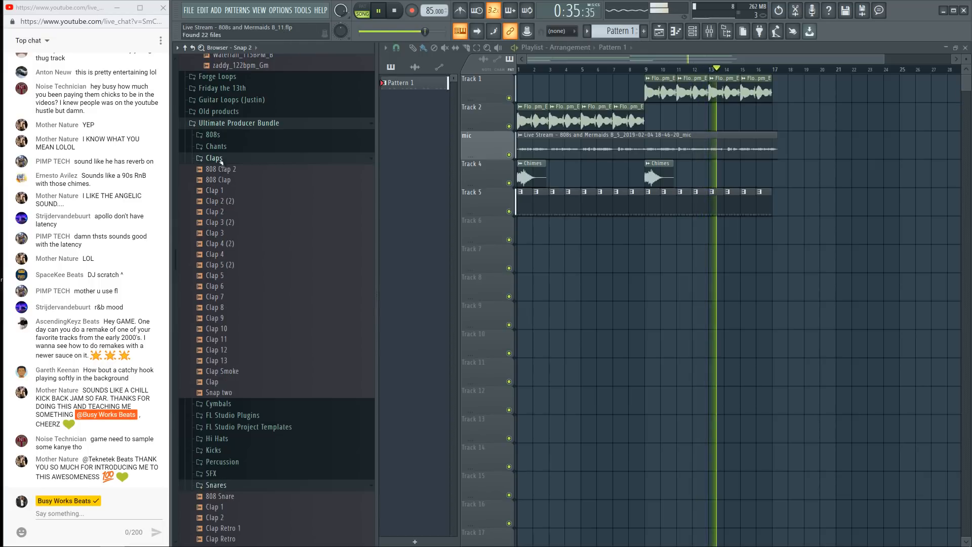
pyautogui.click(236, 179)
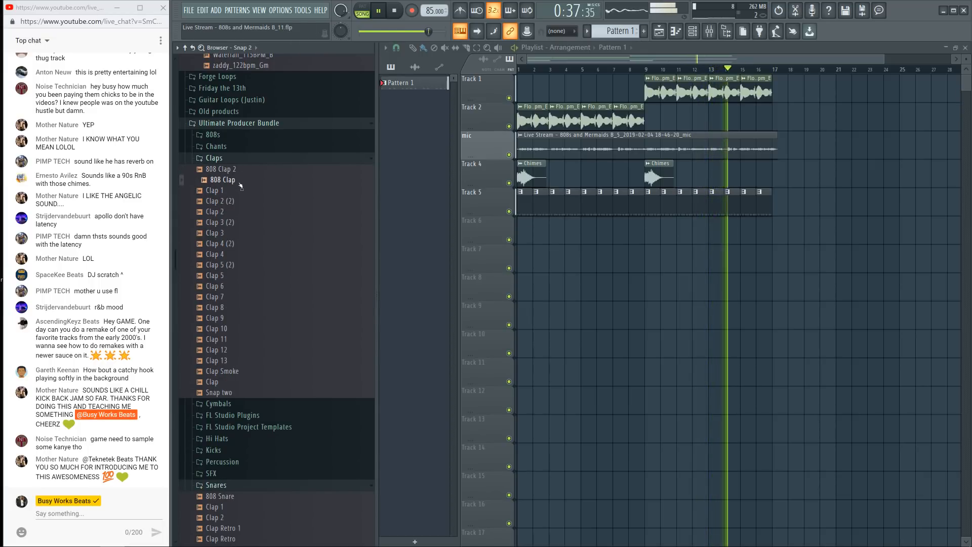
pyautogui.rightClick(239, 185)
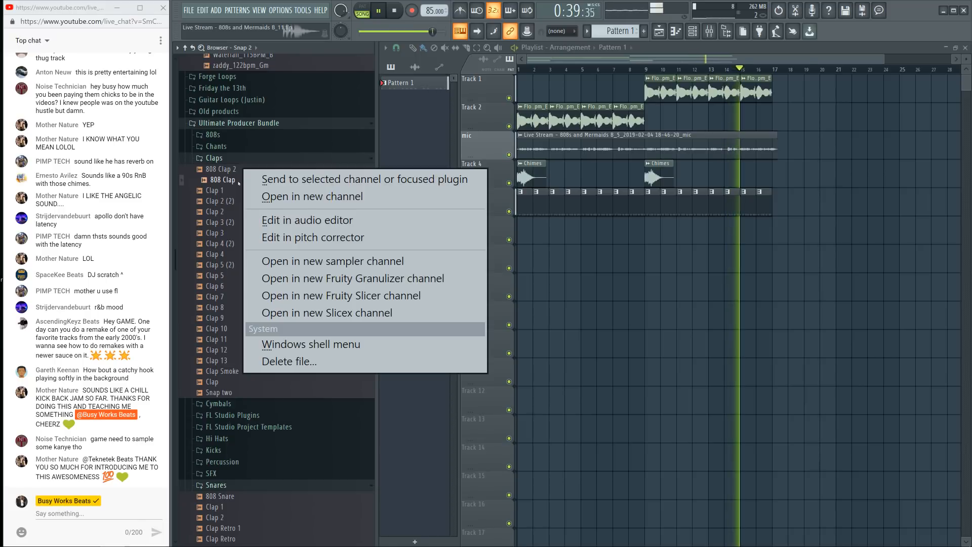
pyautogui.click(283, 198)
# Step: Route the 808 Clap channel to mixer track 5, add a hit on step 5 of Pattern 2, and replay the song
pyautogui.click(690, 35)
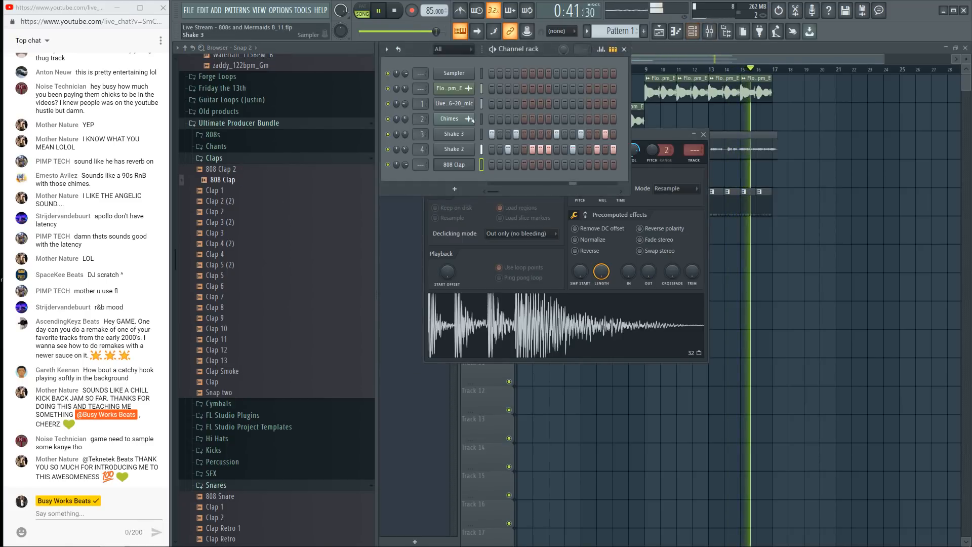
pyautogui.moveTo(420, 165); pyautogui.dragTo(421, 147)
pyautogui.click(524, 165)
pyautogui.press('space')
pyautogui.click(793, 230)
pyautogui.press('space')
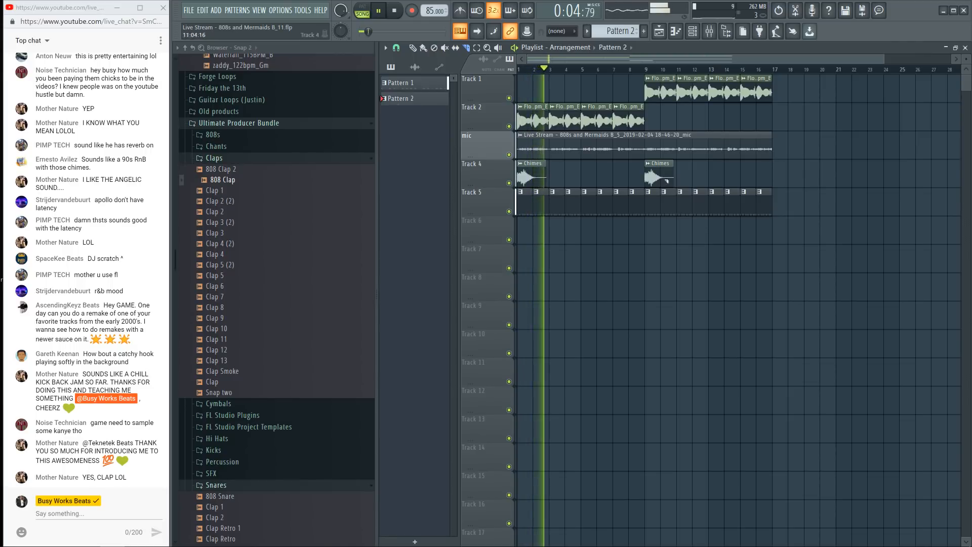
# Step: Stop playback, select the mic track in the mixer, and restart the song
pyautogui.press('space')
pyautogui.press('F9')
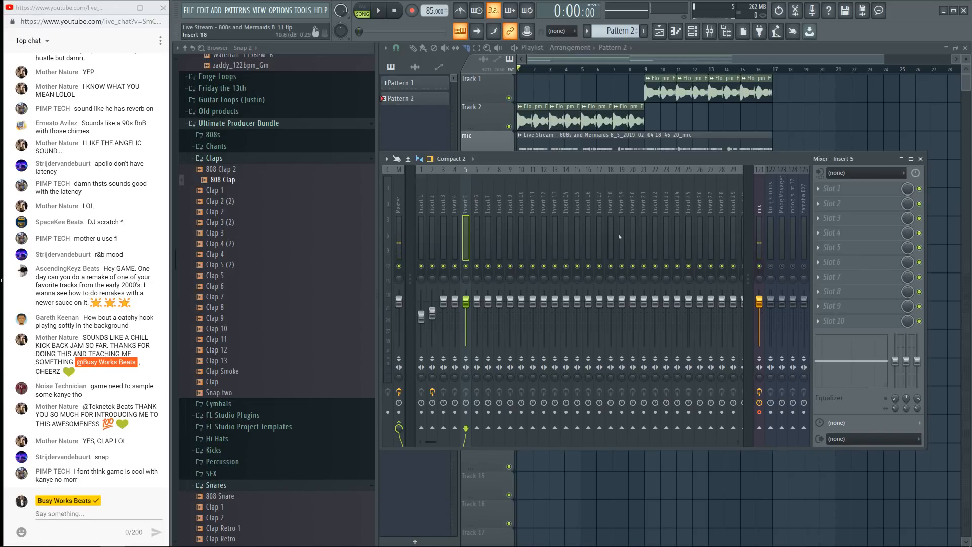
pyautogui.click(758, 205)
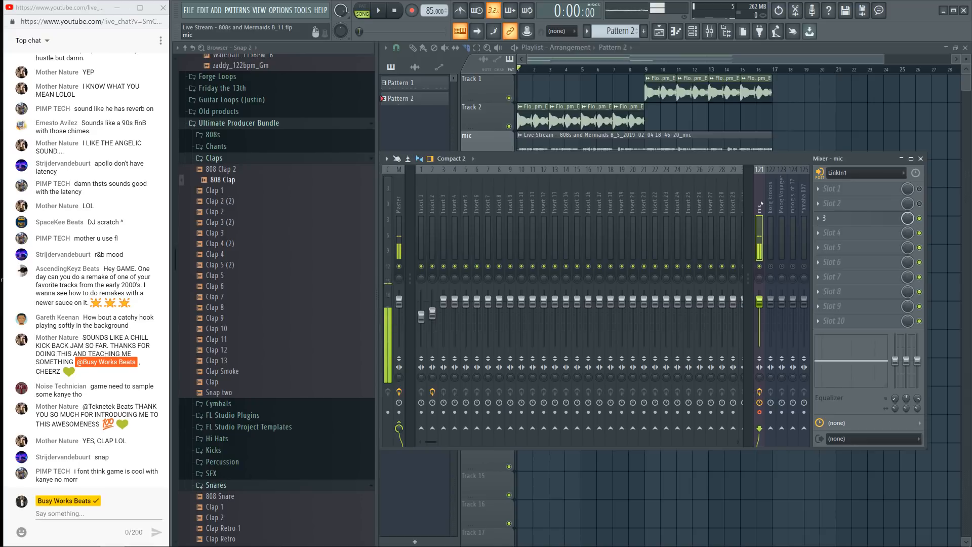
pyautogui.press('space')
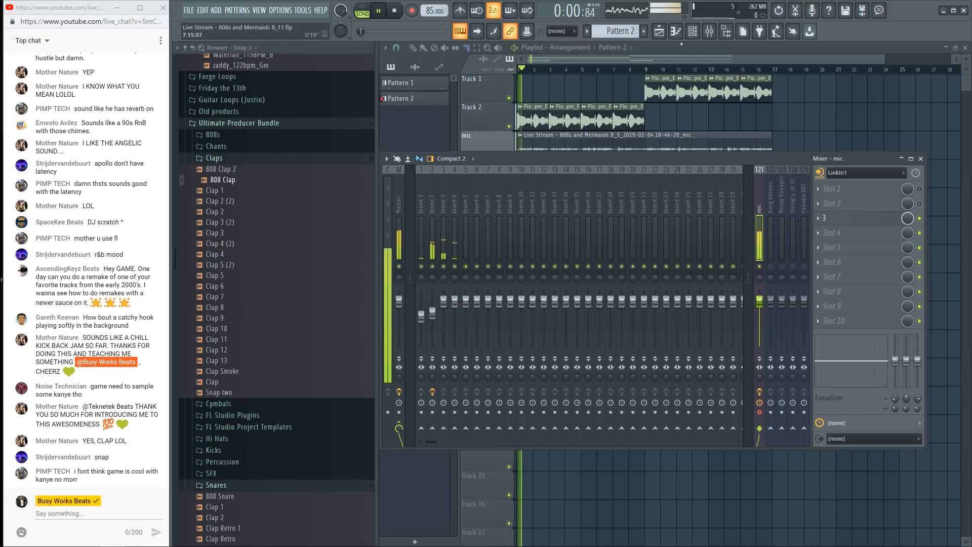
# Step: Add a 3x Osc instrument as a new channel while the song plays
pyautogui.press('F6')
pyautogui.click(455, 189)
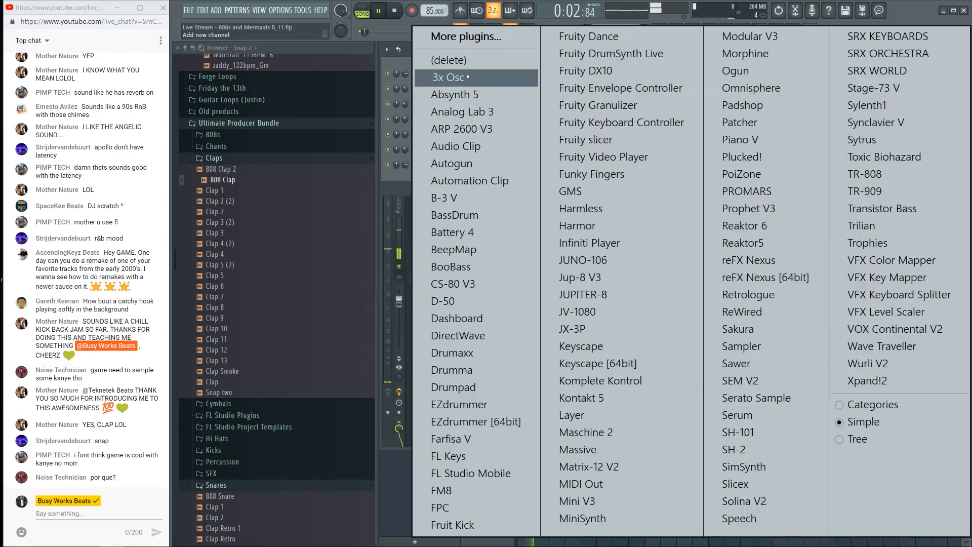
pyautogui.click(468, 77)
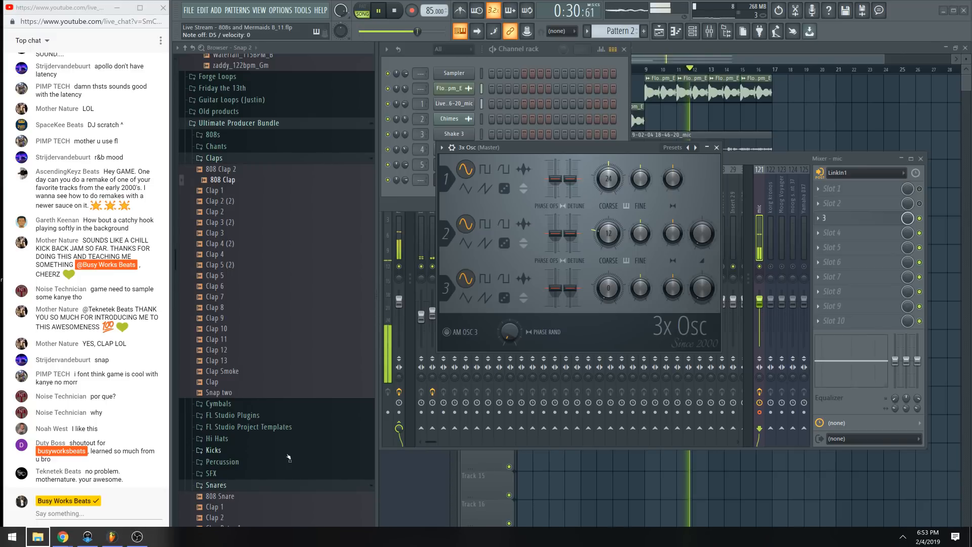
# Step: Switch to the Console audio mixer, enable the Auto-Tune RT insert on Analog 1, and open its plug-in window
pyautogui.click(87, 537)
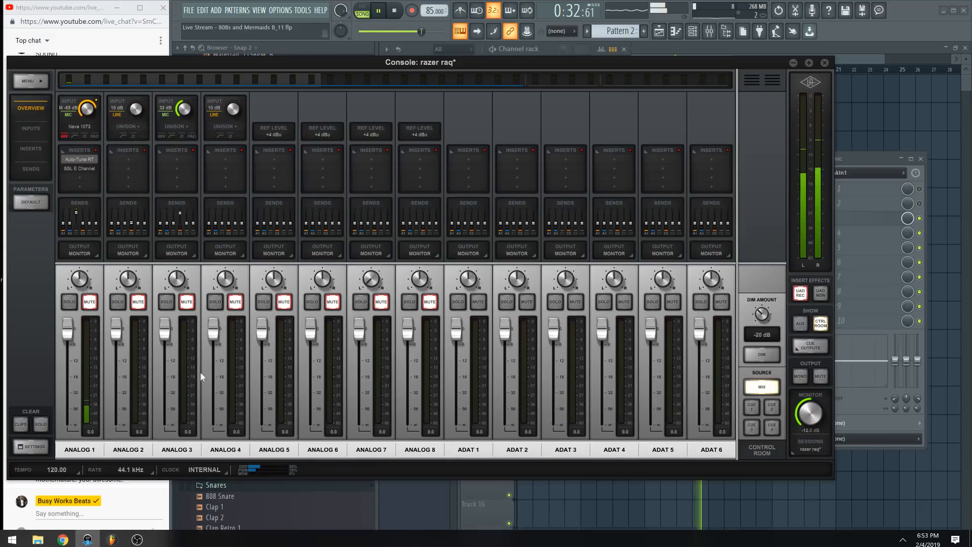
pyautogui.rightClick(76, 160)
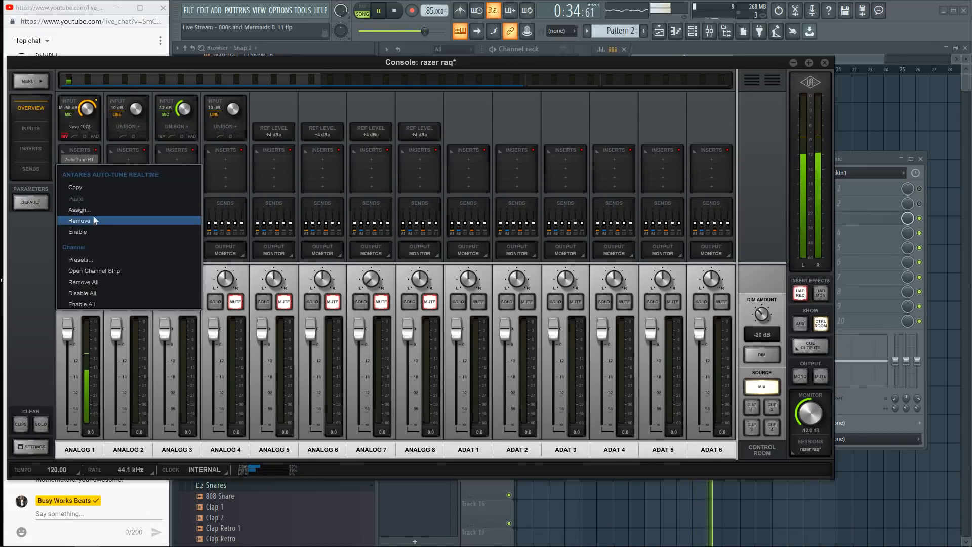
pyautogui.click(82, 230)
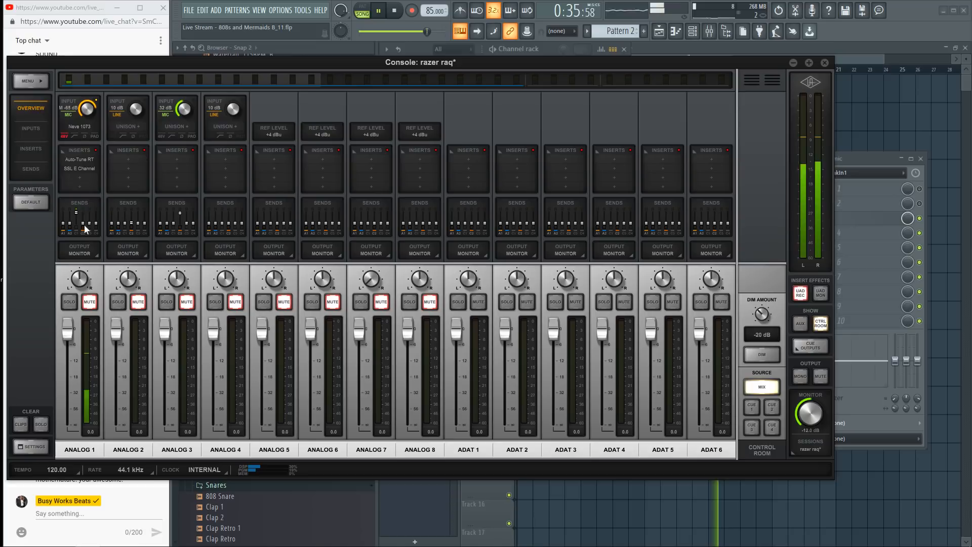
pyautogui.click(79, 160)
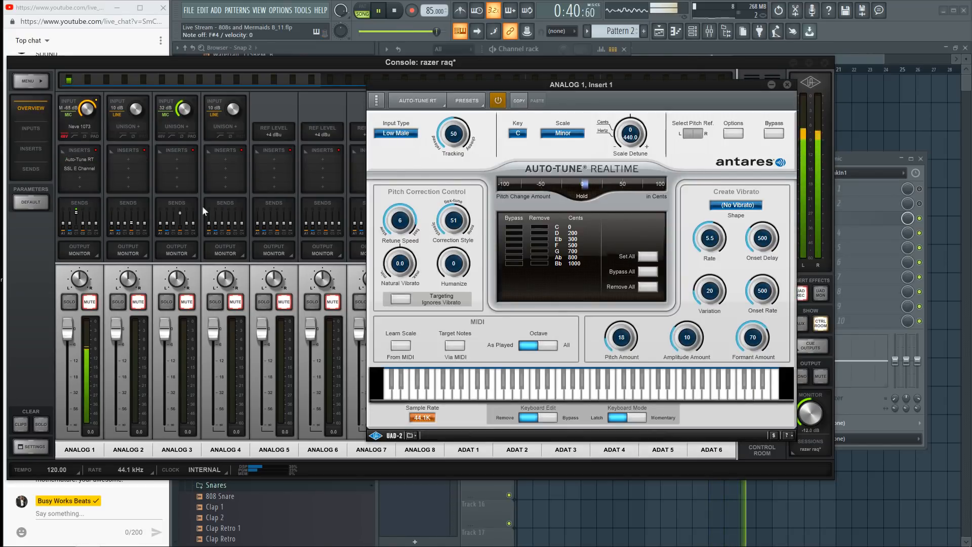
# Step: Try the Major scale in the key of C in Auto-Tune Realtime
pyautogui.click(562, 132)
pyautogui.click(561, 143)
pyautogui.click(522, 134)
pyautogui.click(523, 137)
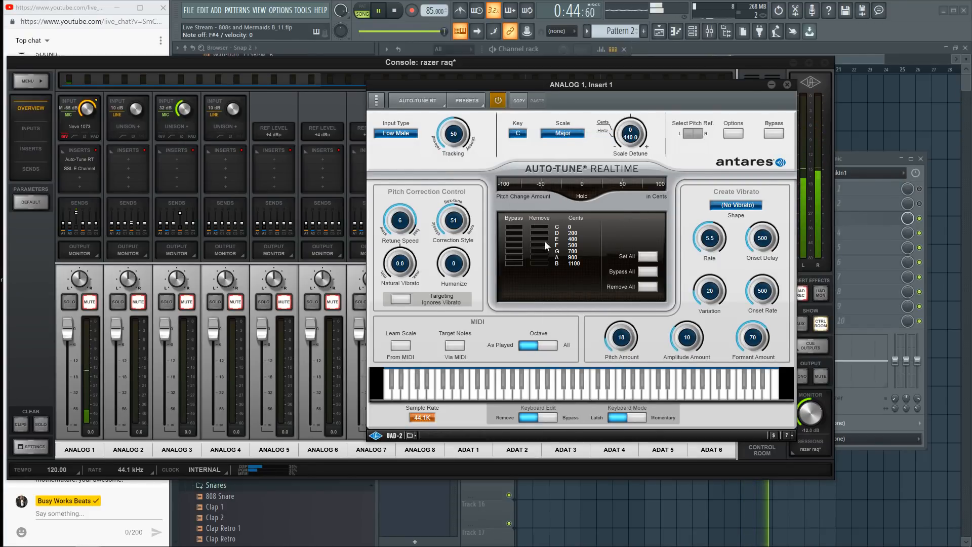
# Step: Set the Auto-Tune scale to Chromatic, remove the notes G, A, C and F, and close the plug-in and Console
pyautogui.click(572, 134)
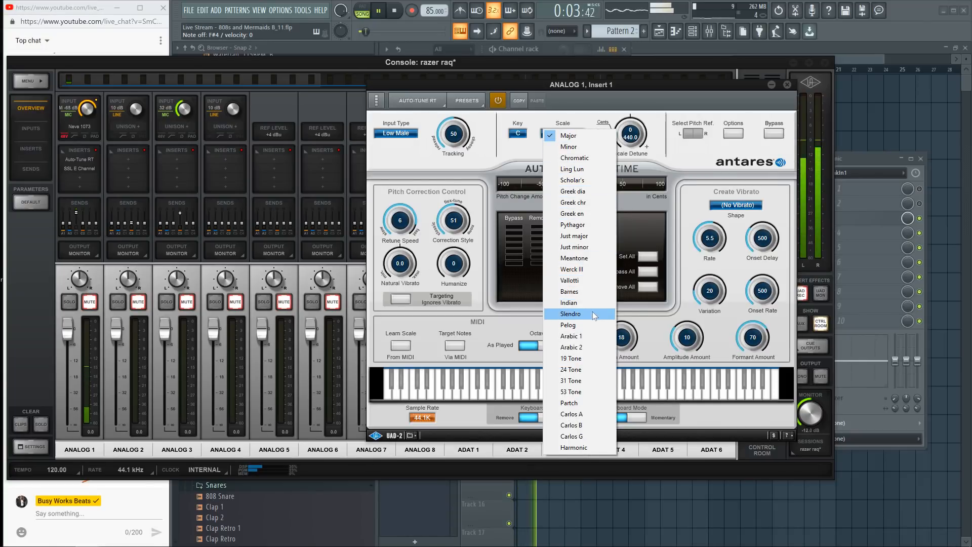
pyautogui.click(577, 158)
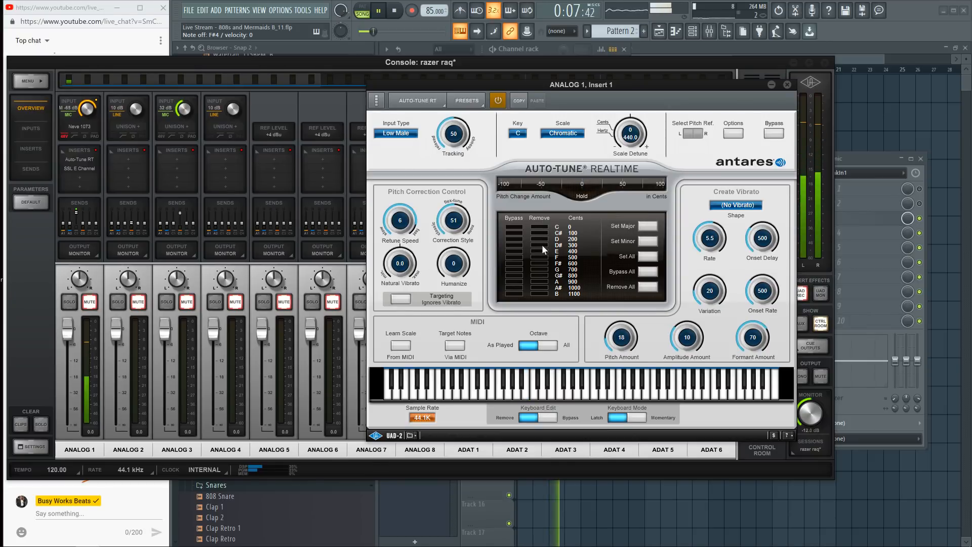
pyautogui.click(542, 270)
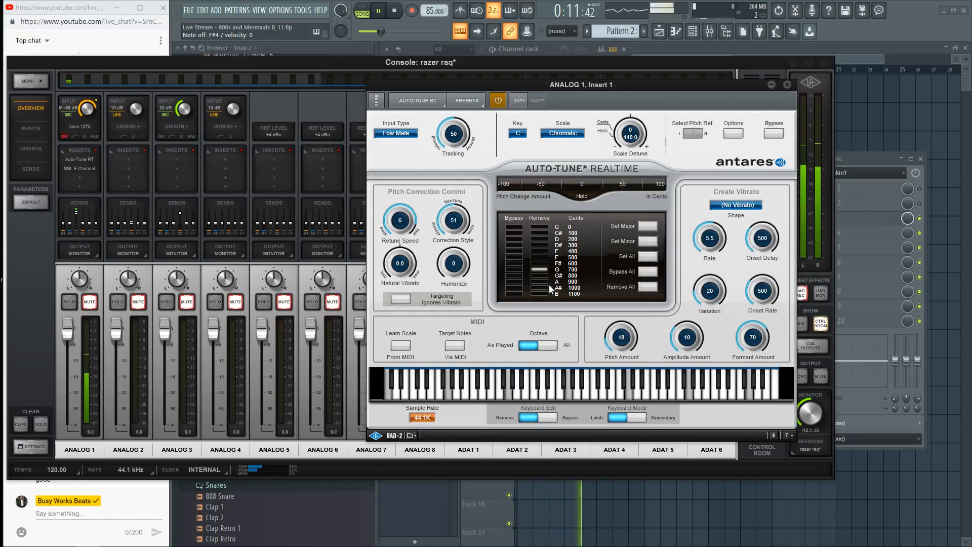
pyautogui.click(542, 282)
pyautogui.click(540, 227)
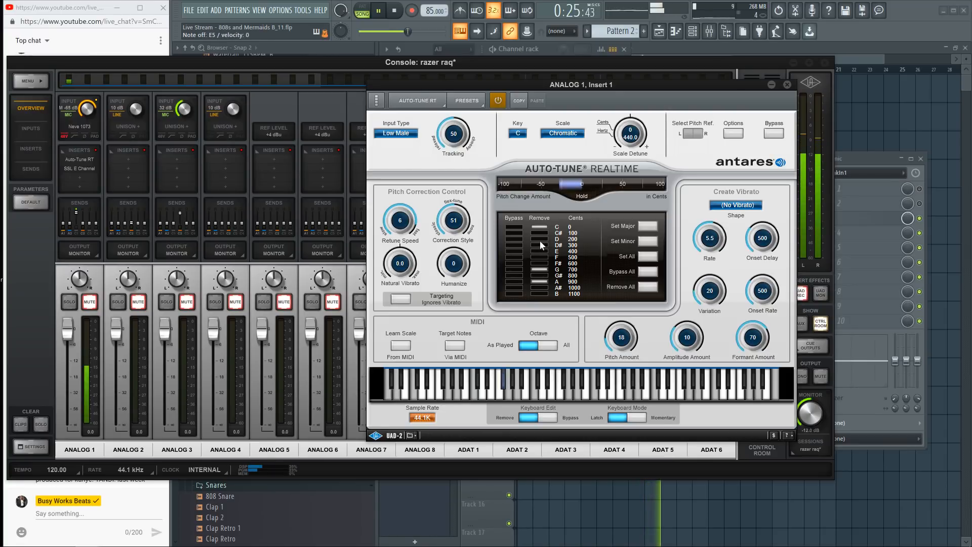
pyautogui.click(540, 257)
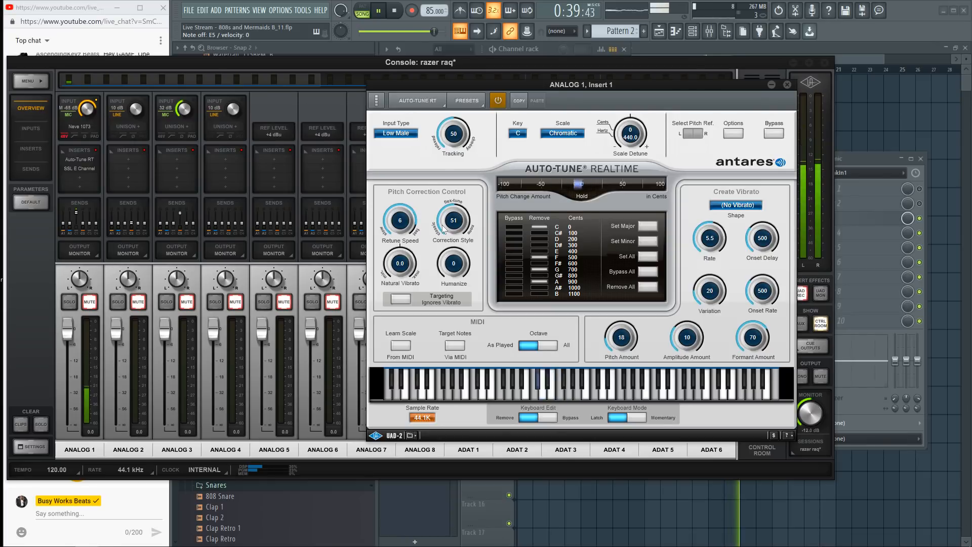
pyautogui.click(787, 85)
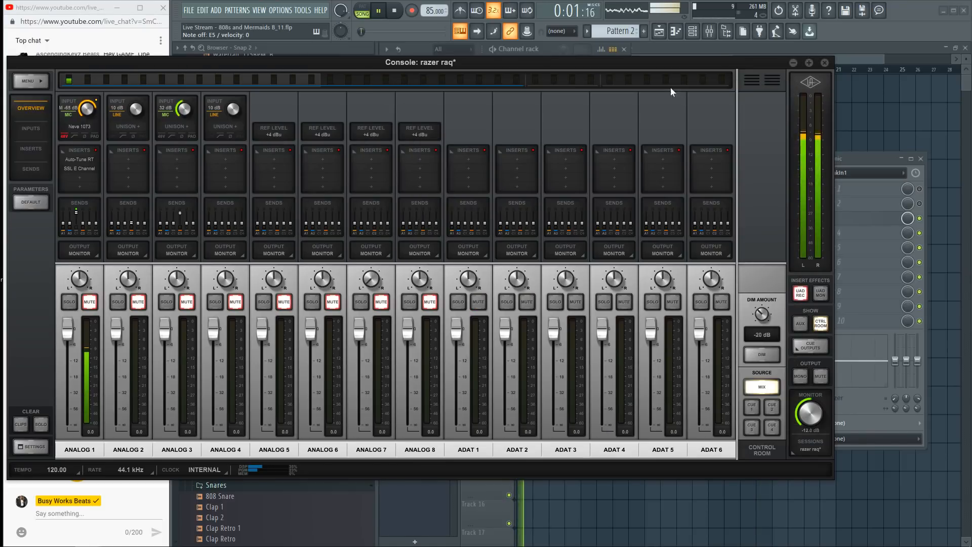
pyautogui.click(824, 63)
# Step: Check Insert 1 and the mic mixer track, and watch the mic levels during a short playback
pyautogui.click(765, 205)
pyautogui.click(762, 205)
pyautogui.click(421, 206)
pyautogui.press('space')
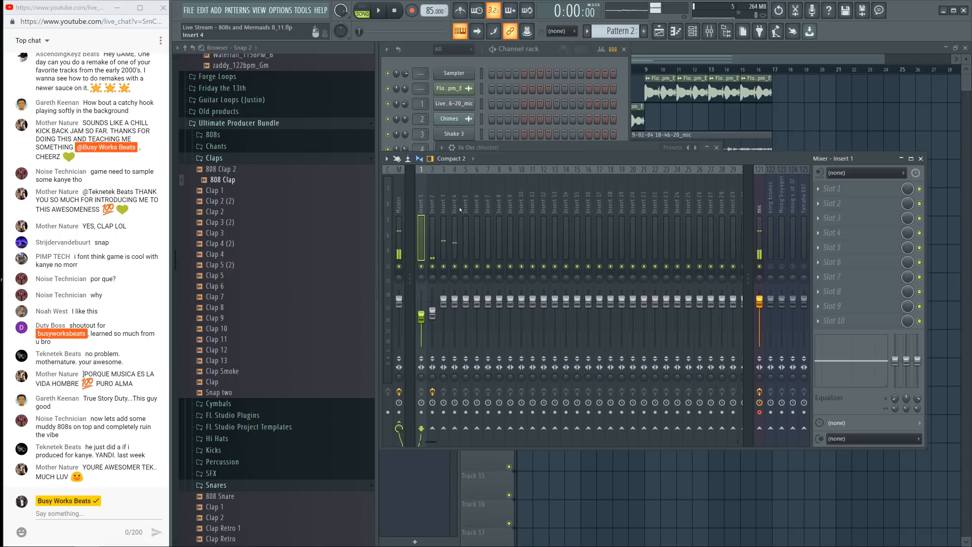
pyautogui.click(762, 204)
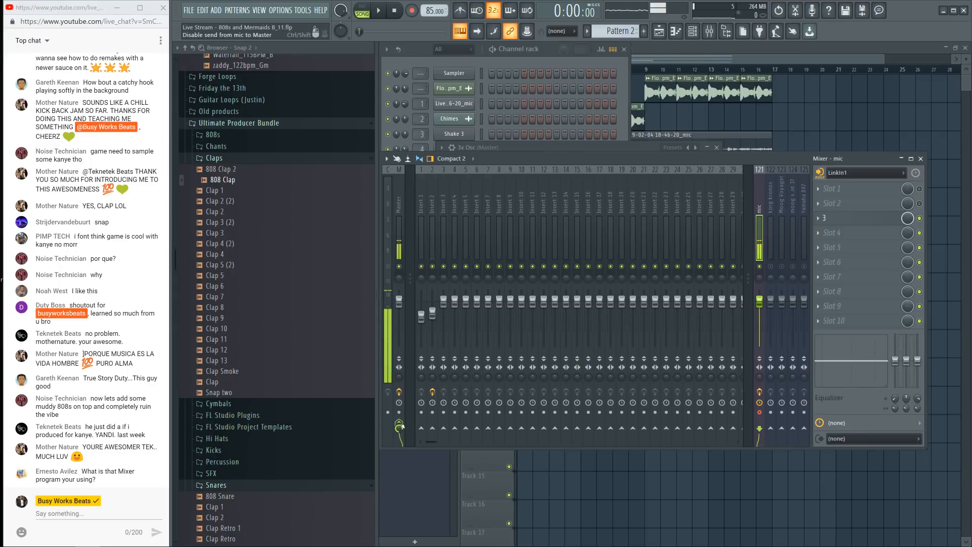
pyautogui.press('space')
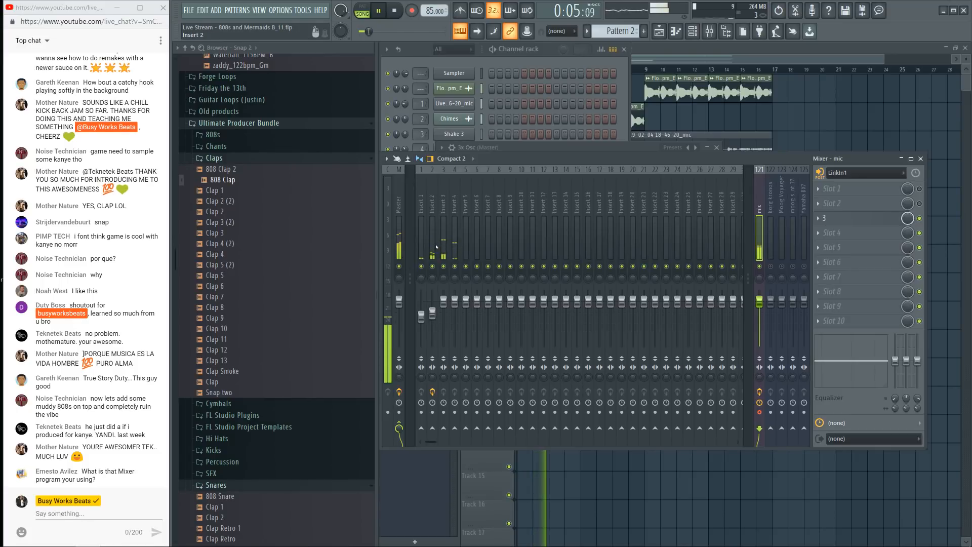
pyautogui.press('space')
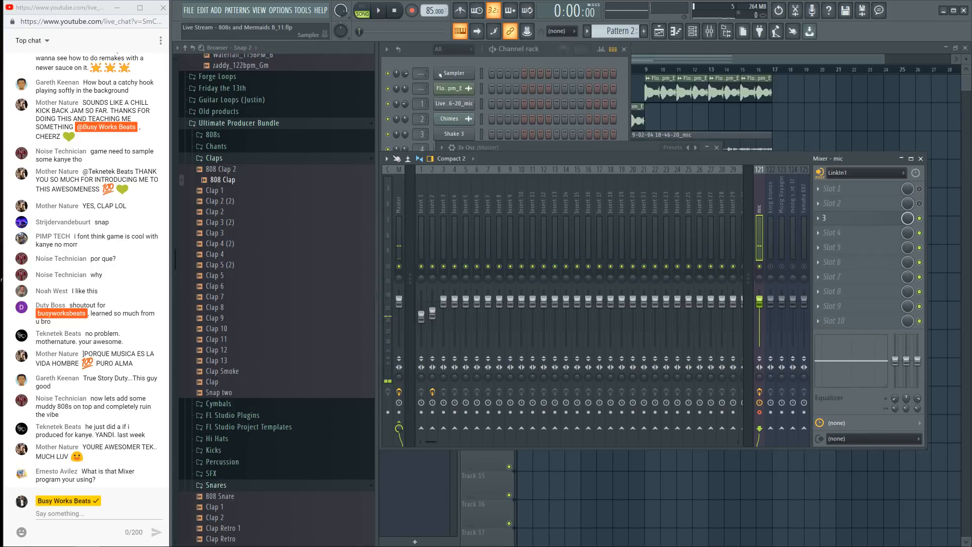
# Step: Record a second mic audio take into the playlist on Track 6 from bar 1 to bar 17
pyautogui.click(411, 10)
pyautogui.click(531, 403)
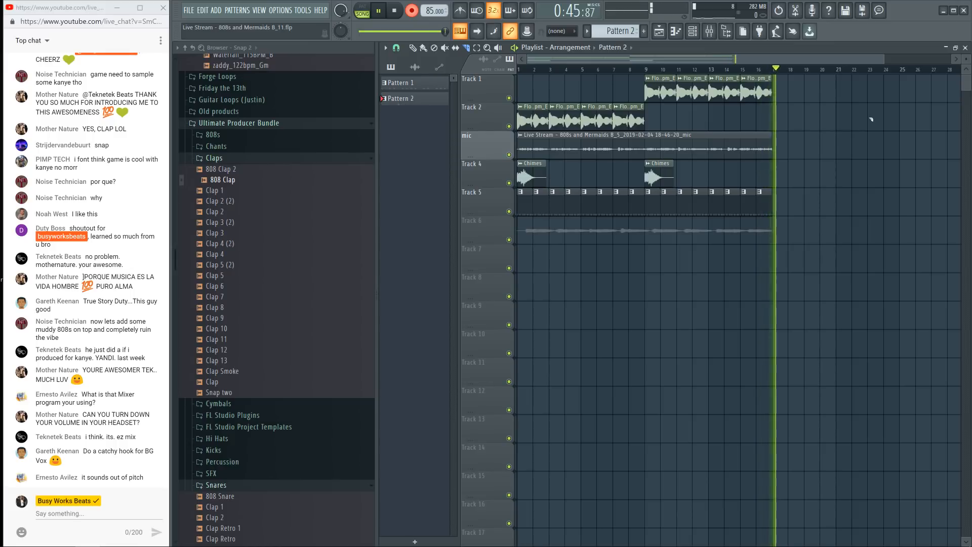
pyautogui.press('space')
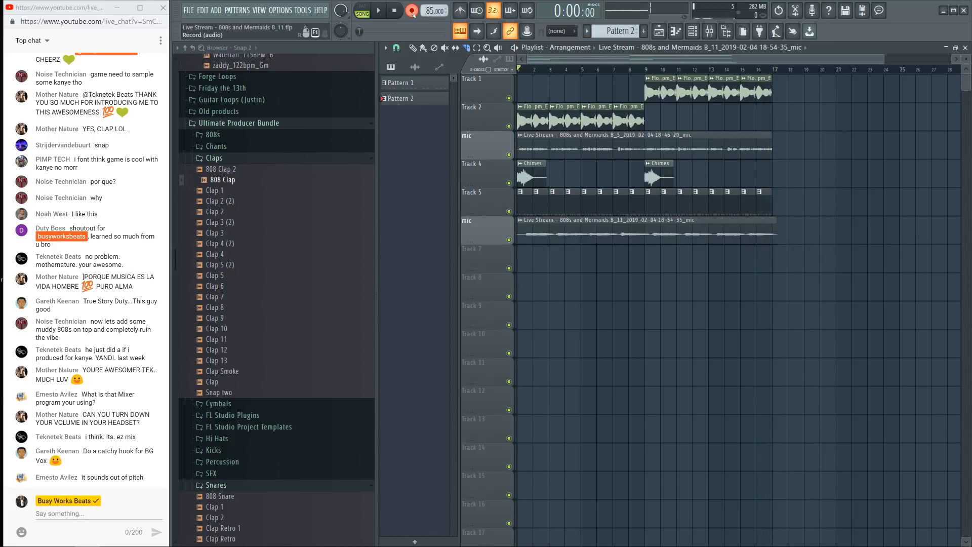
# Step: Play back the new mic take and route its channel to mixer track 6
pyautogui.press('F9')
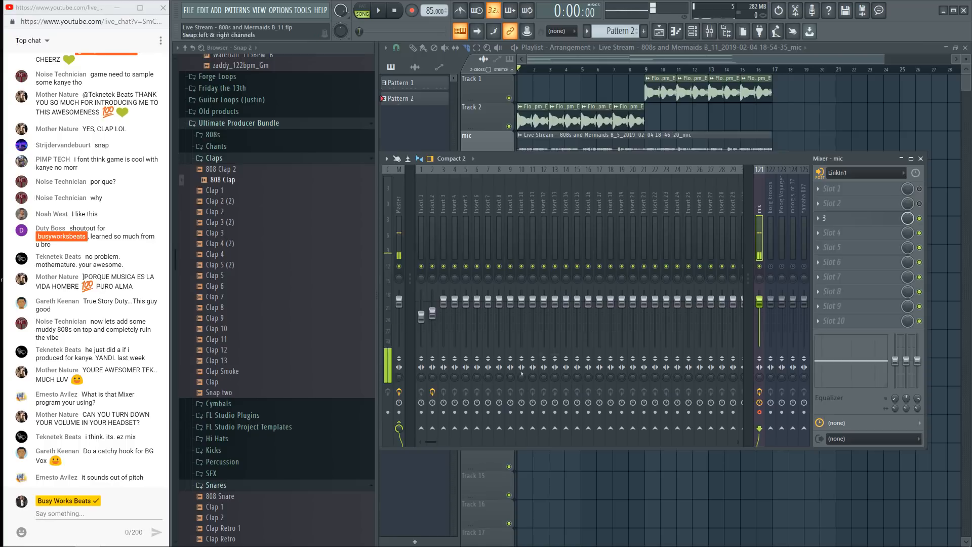
pyautogui.press('F9')
pyautogui.press('space')
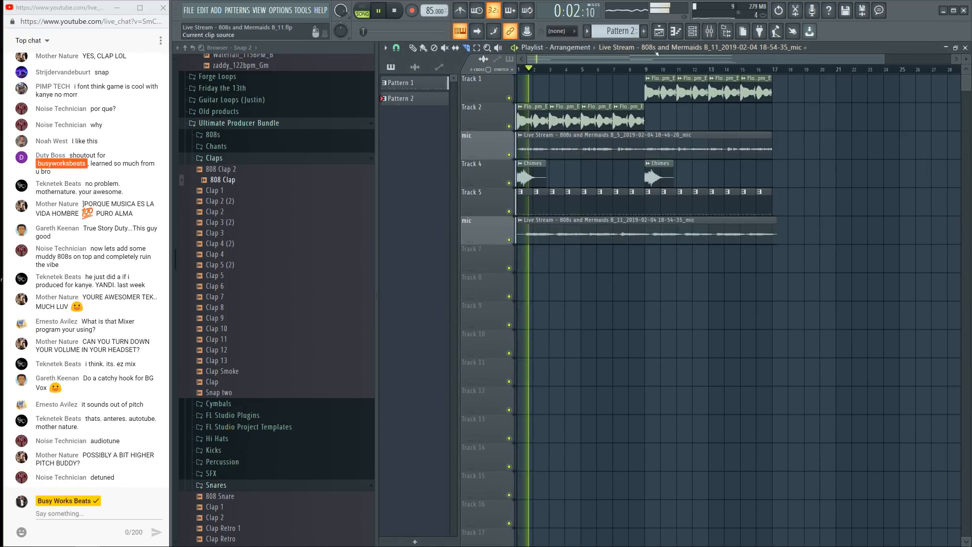
pyautogui.press('F6')
pyautogui.press('space')
pyautogui.press('space')
pyautogui.scroll(2, 420, 194)
pyautogui.scroll(4, 420, 195)
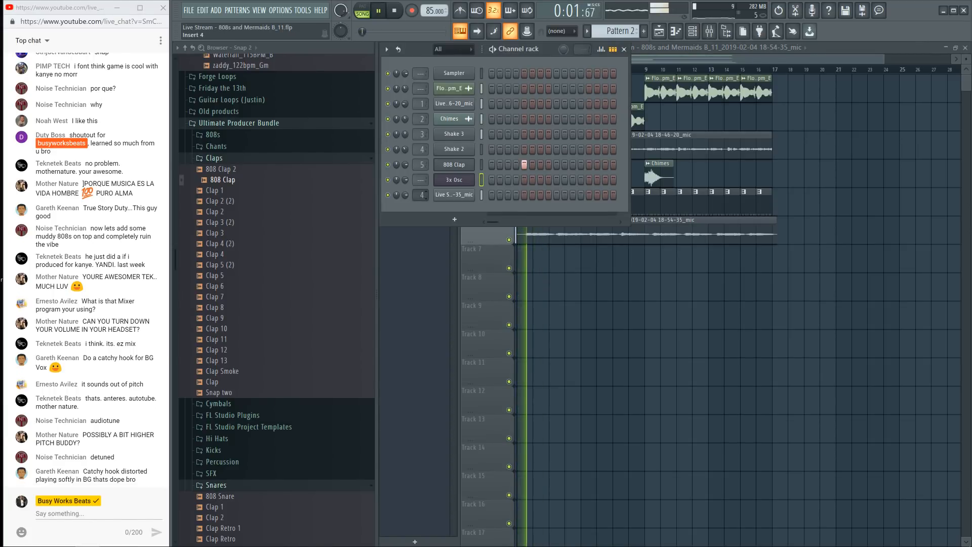
# Step: Check the new mic take's audio clip settings, close them, and stop playback
pyautogui.click(463, 196)
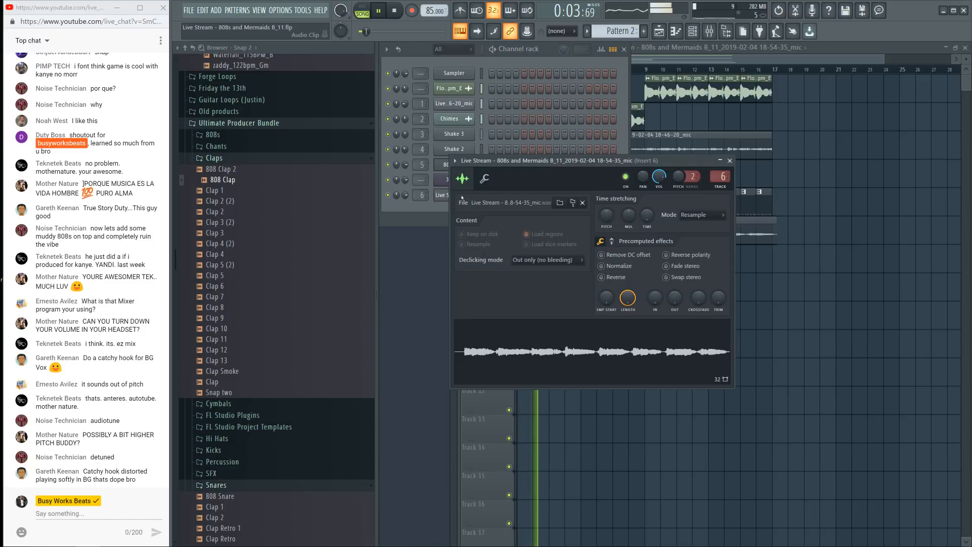
pyautogui.click(729, 161)
pyautogui.press('space')
pyautogui.press('super')
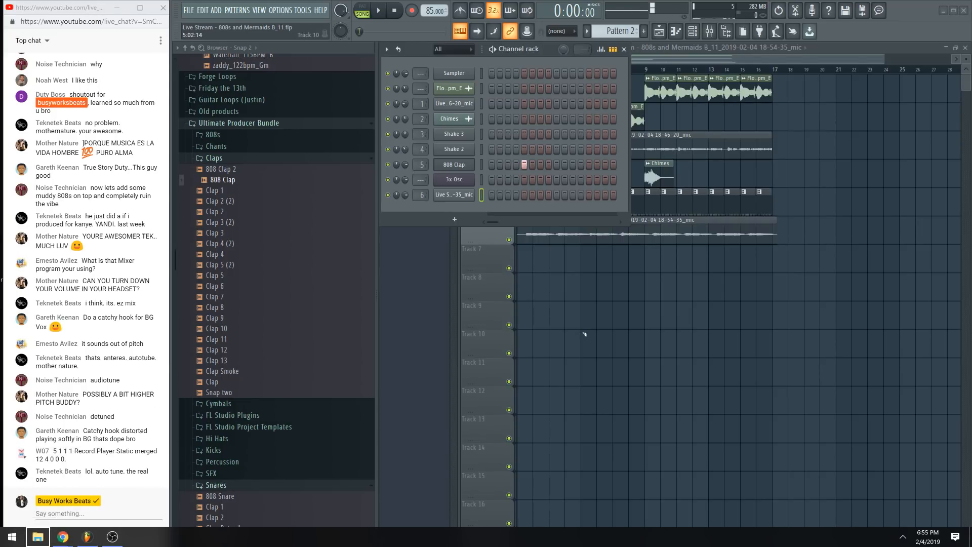
# Step: Switch to OBS, toggle the visibility of the screen full source, and minimize OBS
pyautogui.click(112, 537)
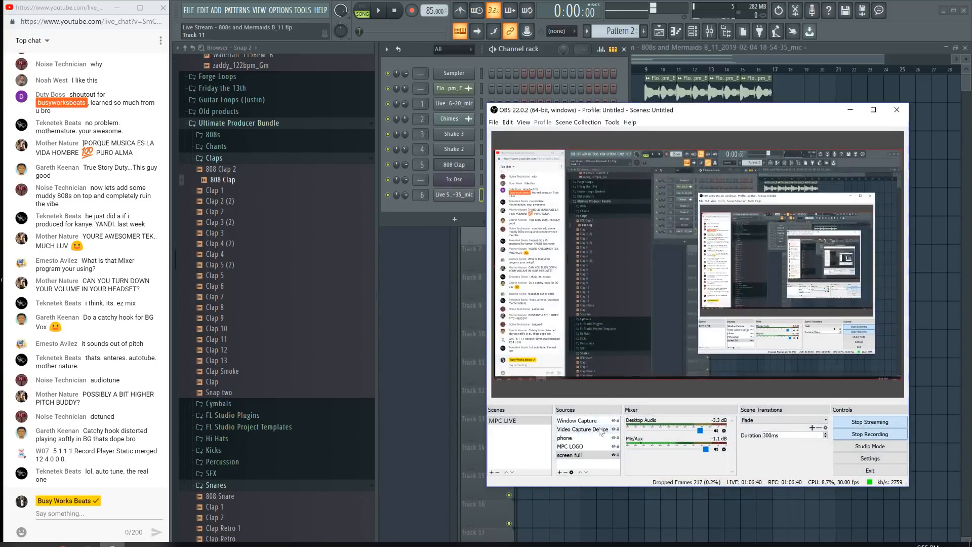
pyautogui.click(614, 455)
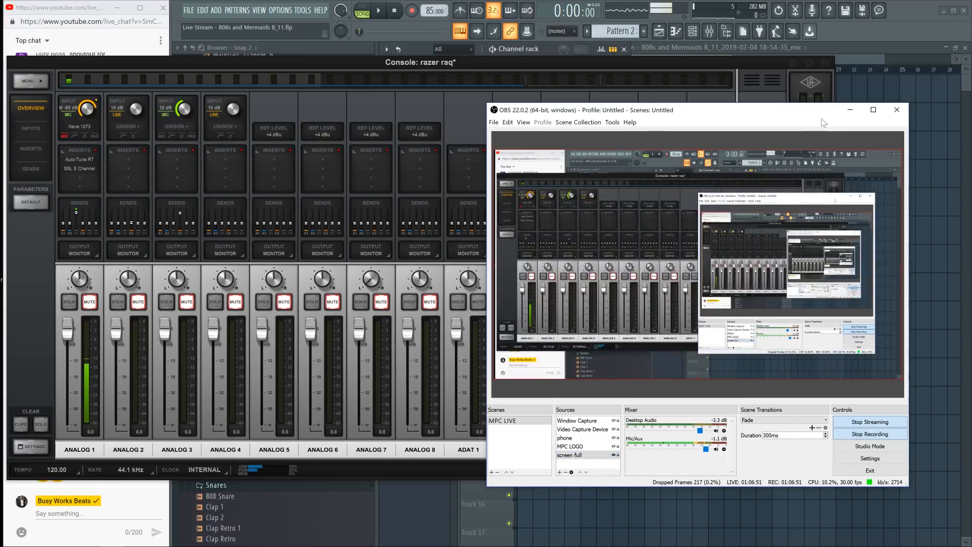
pyautogui.click(849, 109)
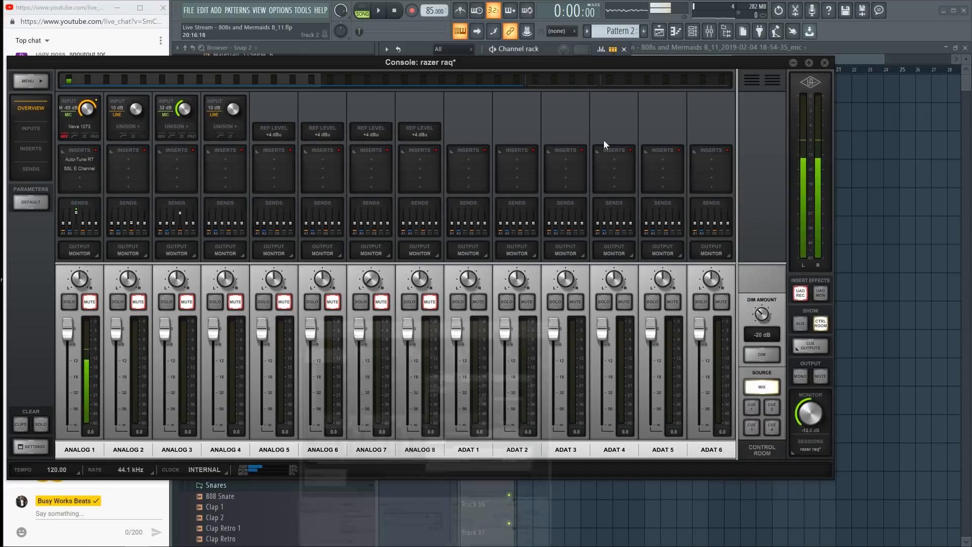
# Step: In the Console's Auto-Tune RT insert on Analog 1, remove D from the scale and set the Retune Speed to 48, closing both windows
pyautogui.click(81, 159)
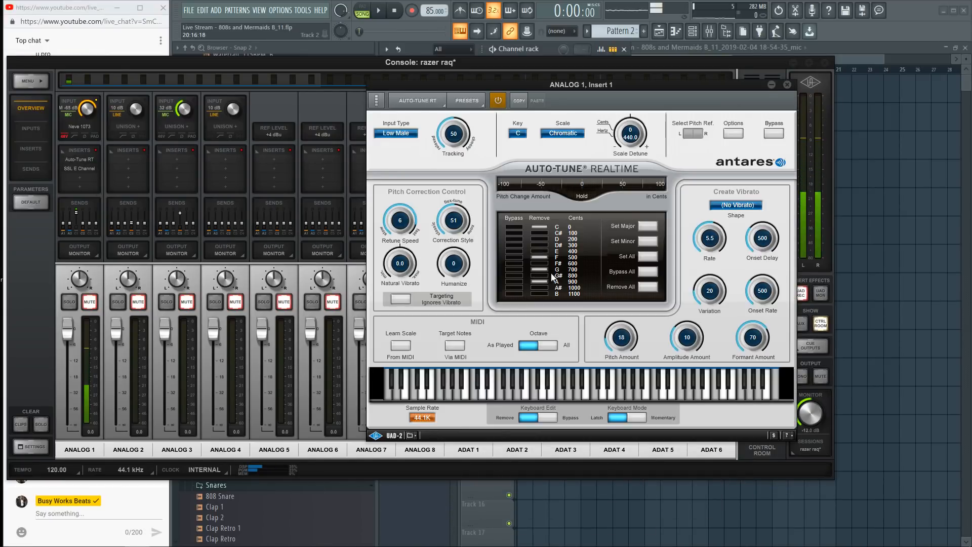
pyautogui.click(540, 239)
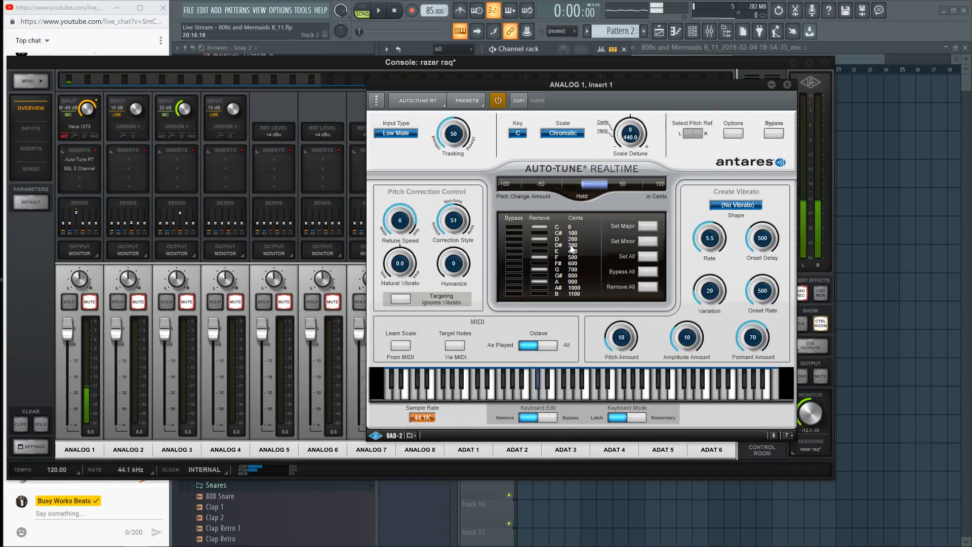
pyautogui.moveTo(397, 219); pyautogui.dragTo(394, 226)
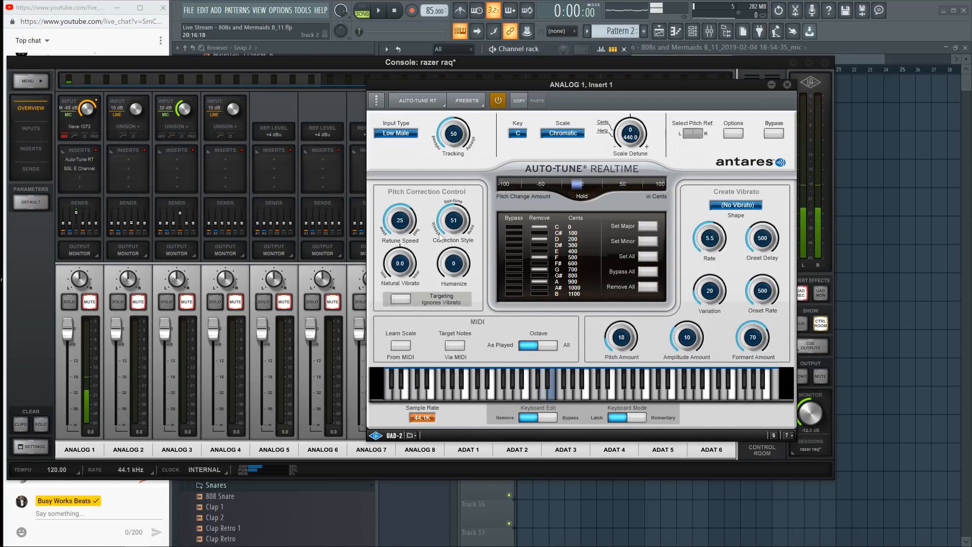
pyautogui.moveTo(404, 218); pyautogui.dragTo(405, 219)
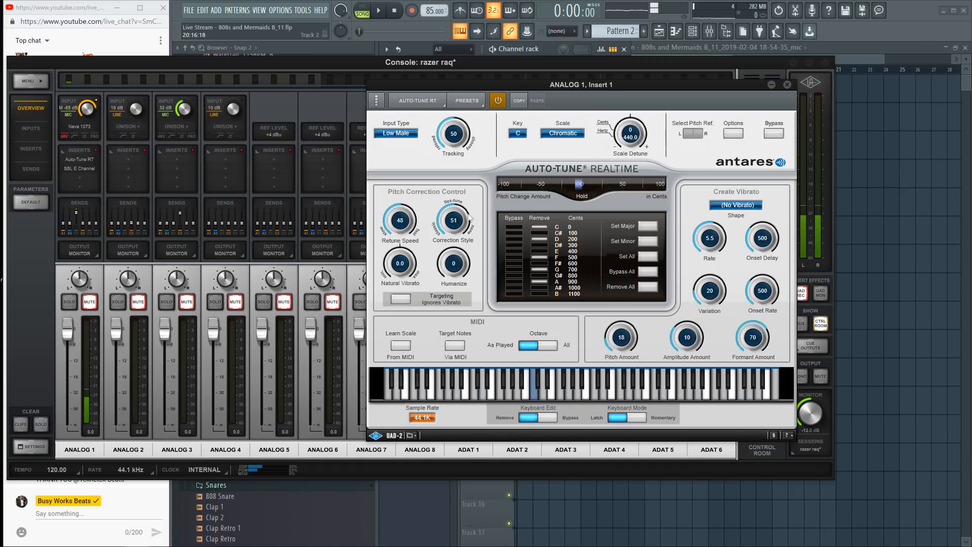
pyautogui.click(785, 85)
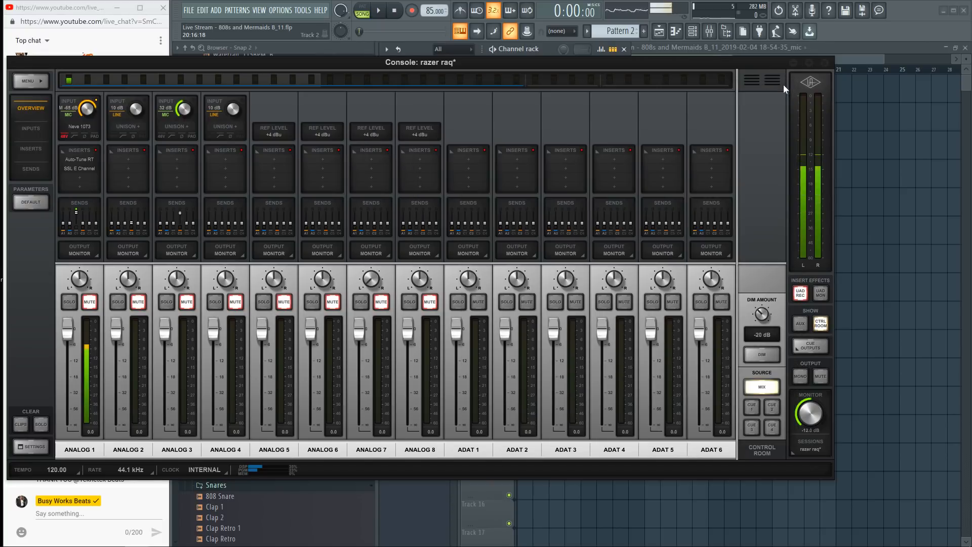
pyautogui.click(793, 63)
# Step: Mute the second mic take's clip on Track 6 and save the project as a new version
pyautogui.click(619, 278)
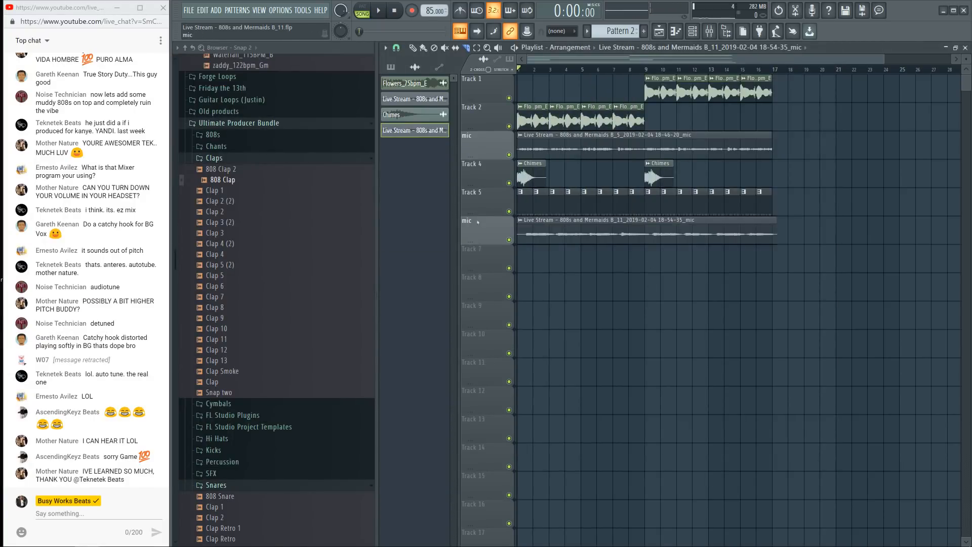
pyautogui.click(556, 243)
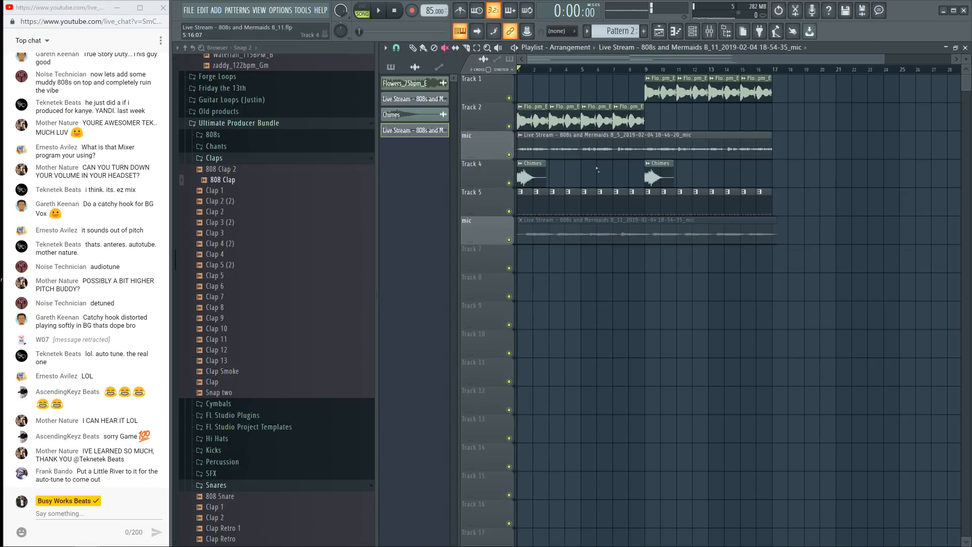
pyautogui.hotkey('ctrl', 'n')
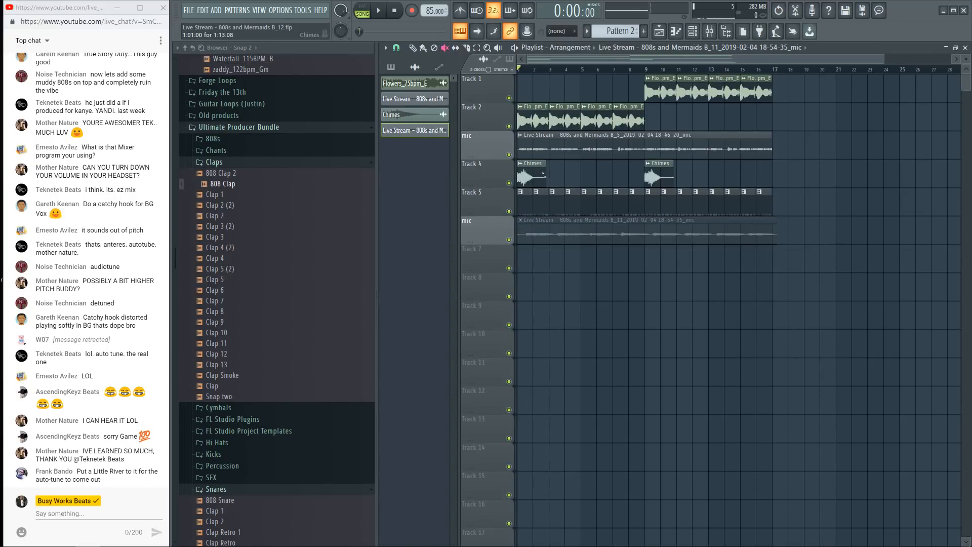
# Step: Disable the mic mixer track's send to the master and check it with a short playback
pyautogui.click(710, 33)
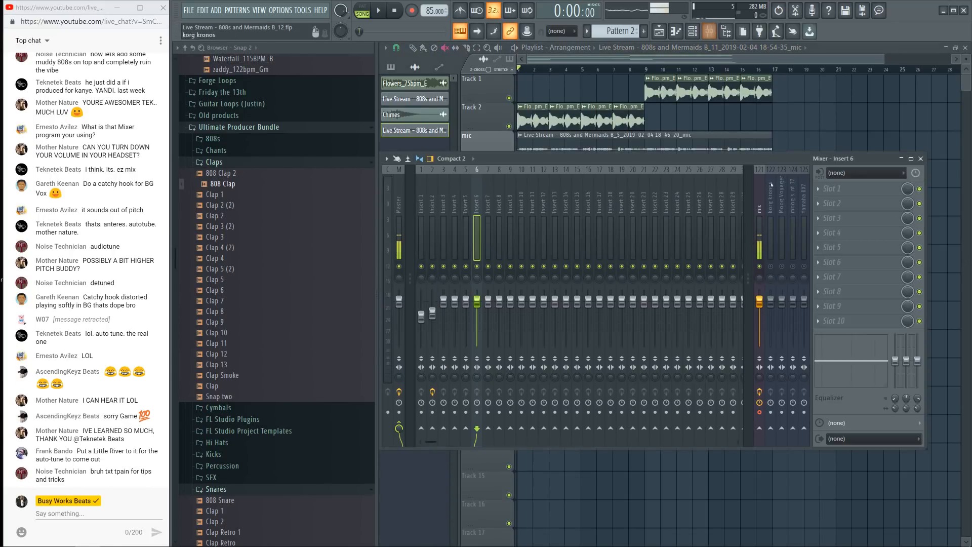
pyautogui.click(766, 245)
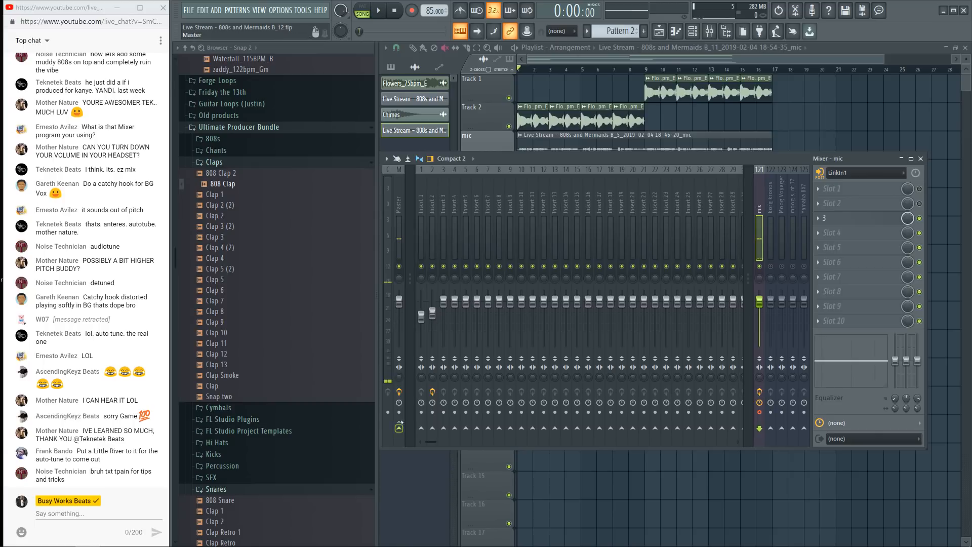
pyautogui.click(398, 428)
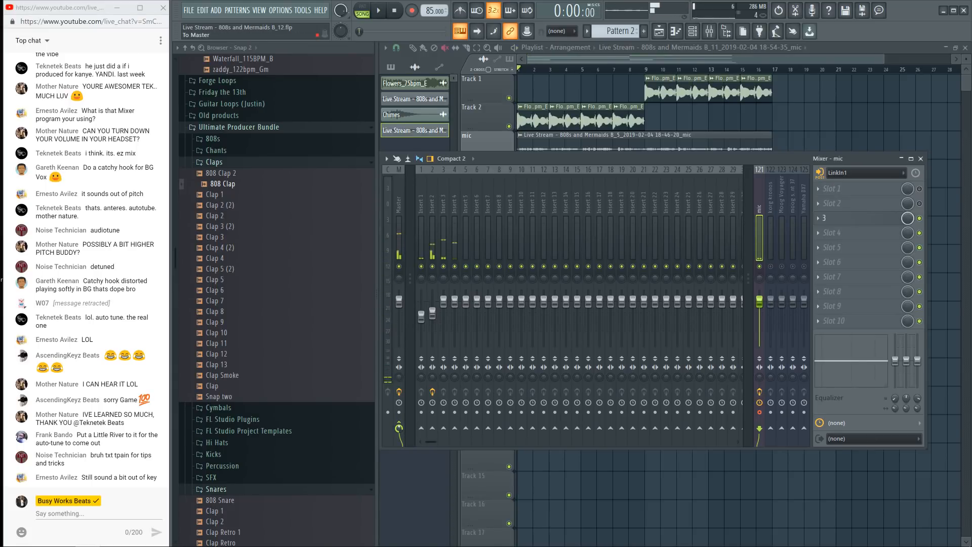
pyautogui.press('space')
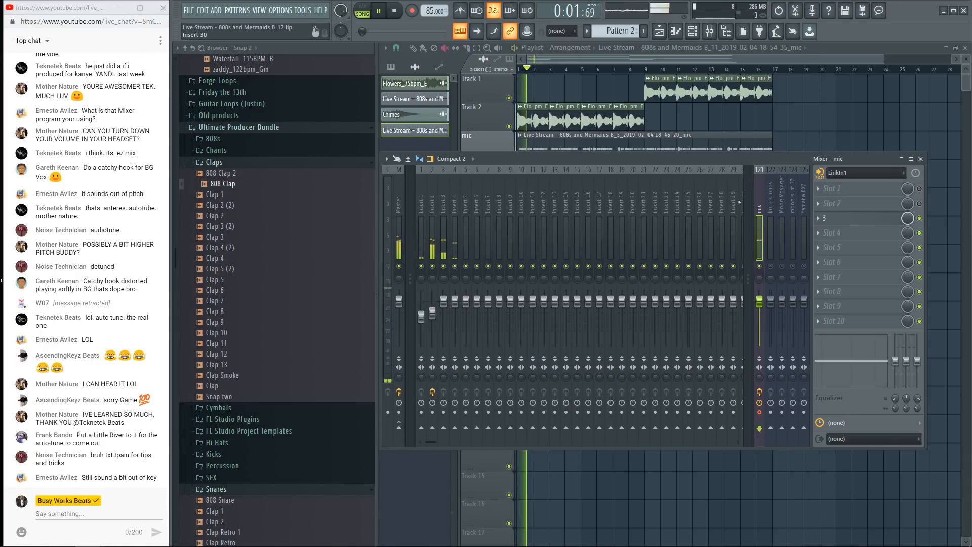
pyautogui.click(400, 14)
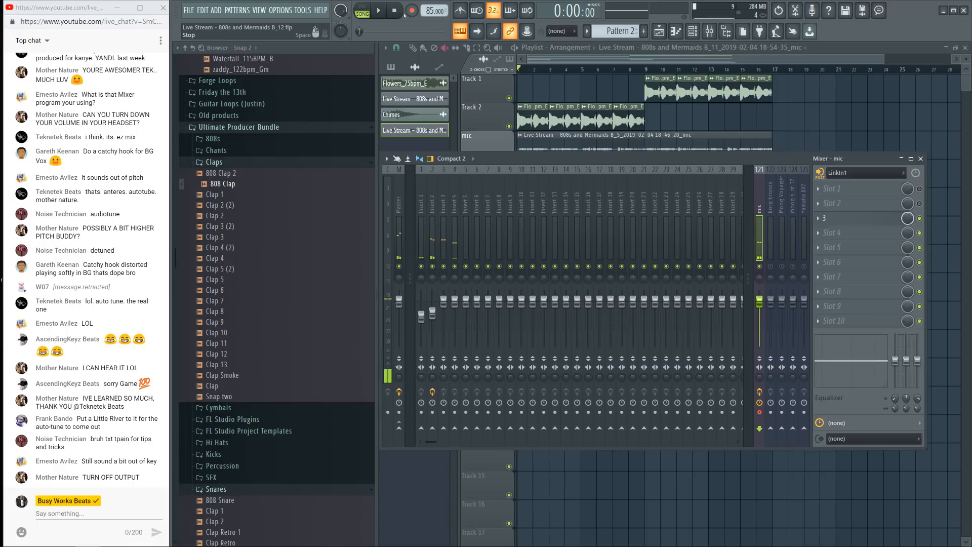
# Step: Record a third mic audio take into the playlist on Track 7 from bar 1 to bar 17
pyautogui.click(411, 11)
pyautogui.click(568, 336)
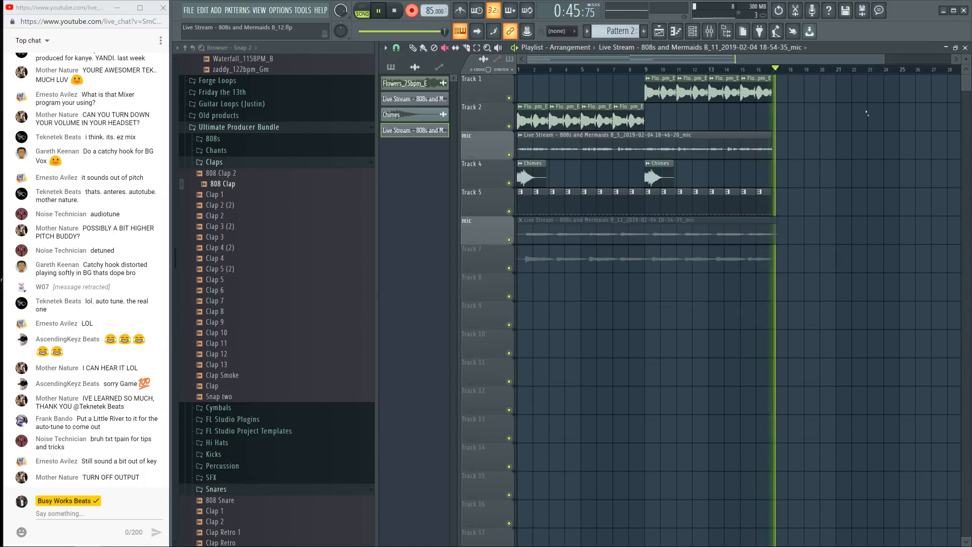
pyautogui.press('space')
# Step: Route the mic mixer track back to the master and close the mixer
pyautogui.click(709, 31)
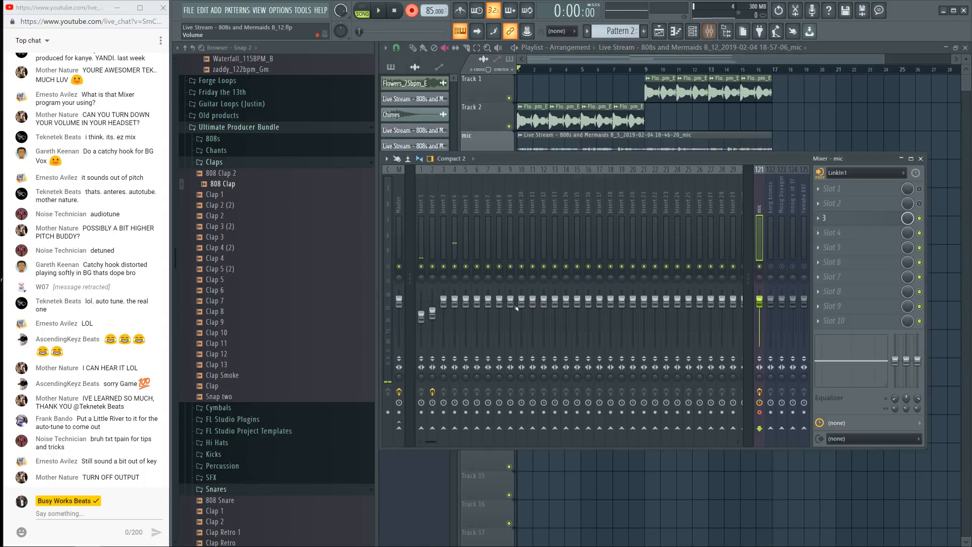
pyautogui.click(399, 428)
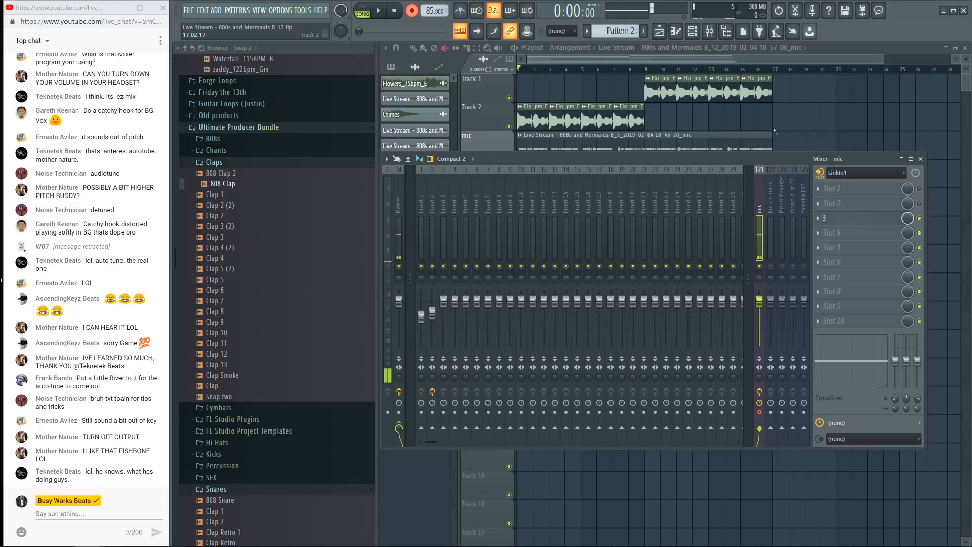
pyautogui.press('F9')
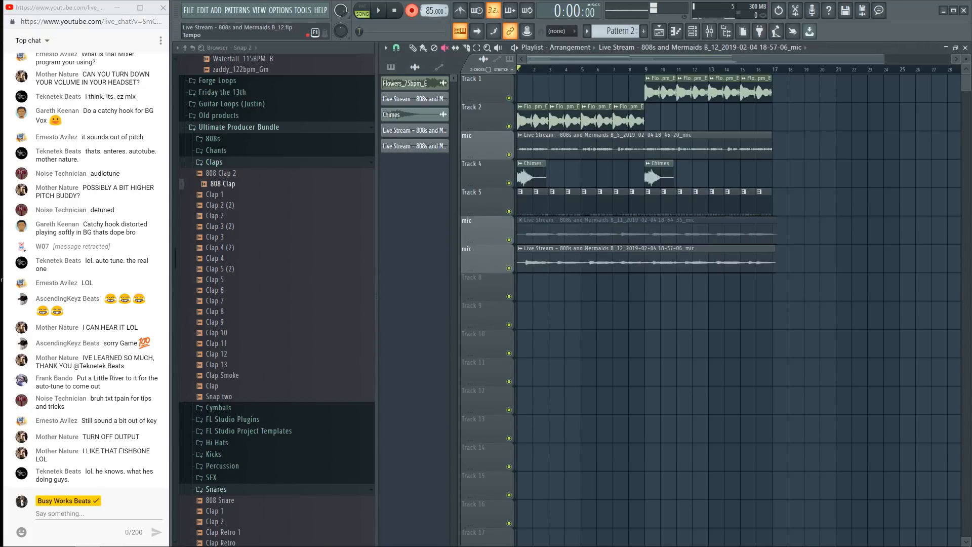
# Step: Audition the new mic take on Track 7 and mute its clip in the playlist
pyautogui.press('space')
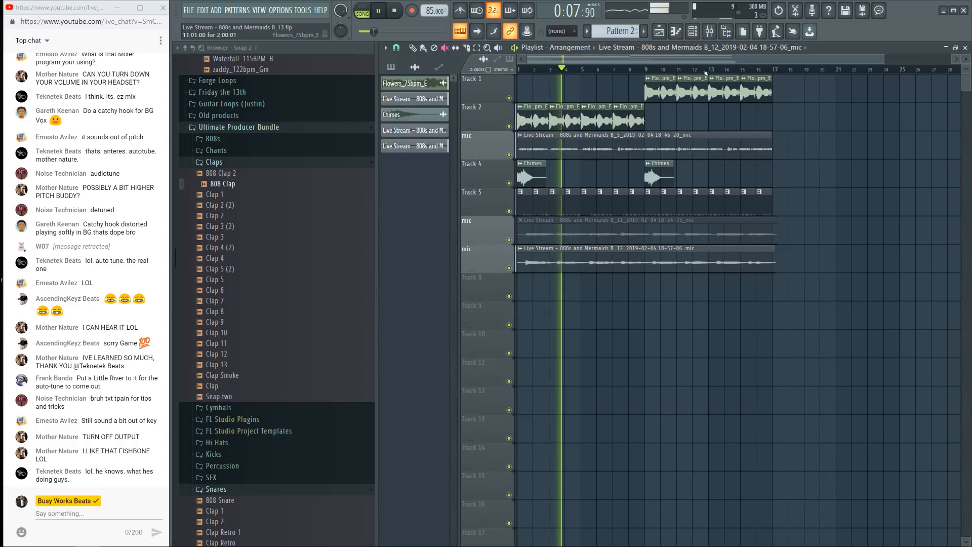
pyautogui.click(692, 31)
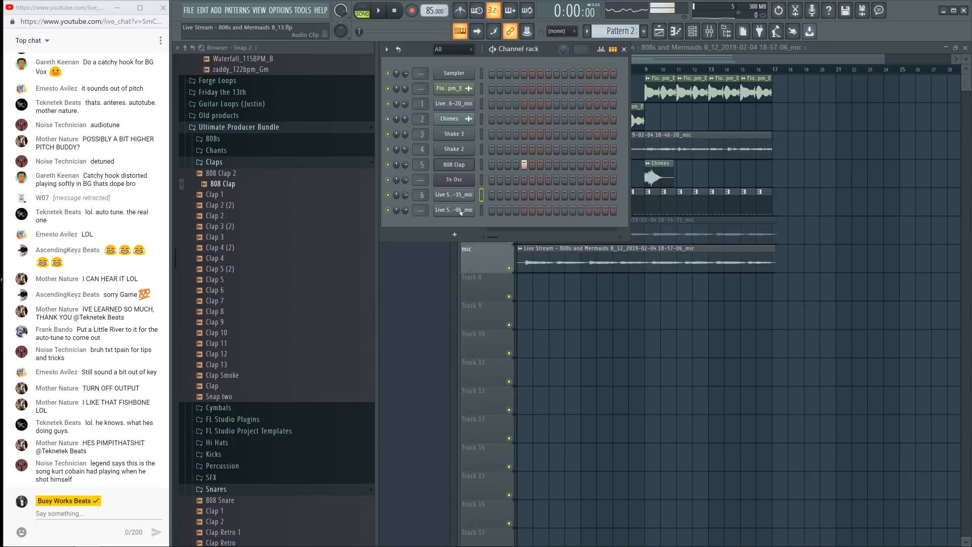
pyautogui.press('F6')
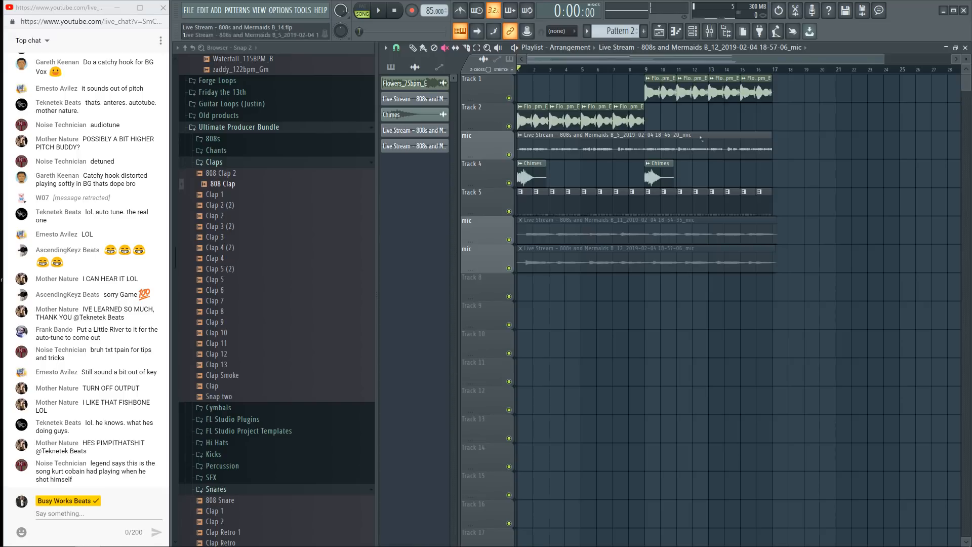
# Step: Bypass and inspect Auto-Tune 8 in slot 3 of the mic mixer track, and delete the plugin from the slot
pyautogui.click(709, 31)
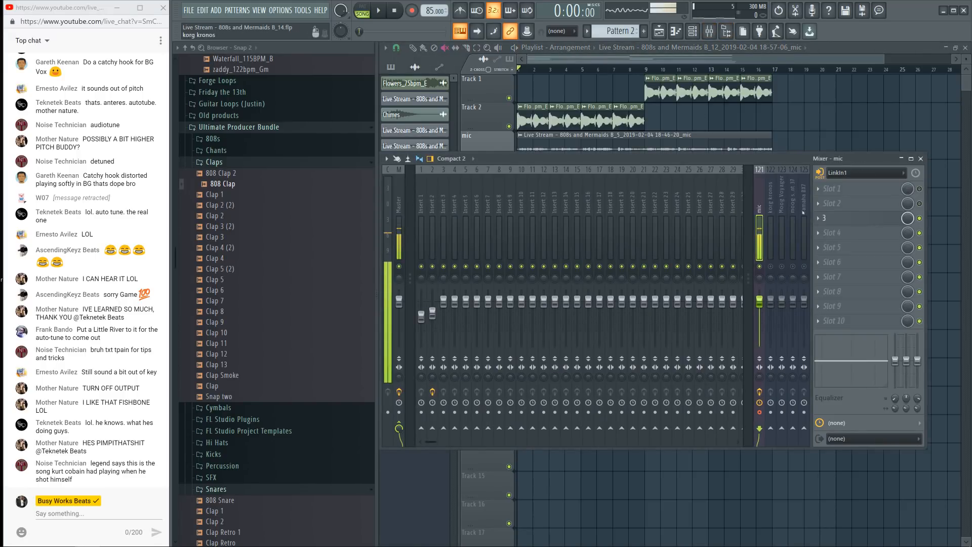
pyautogui.click(919, 218)
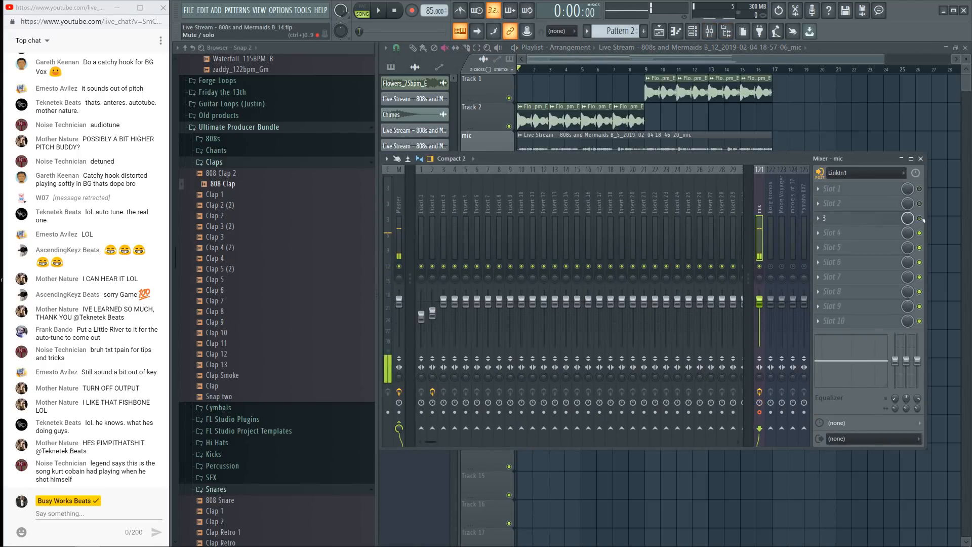
pyautogui.click(861, 218)
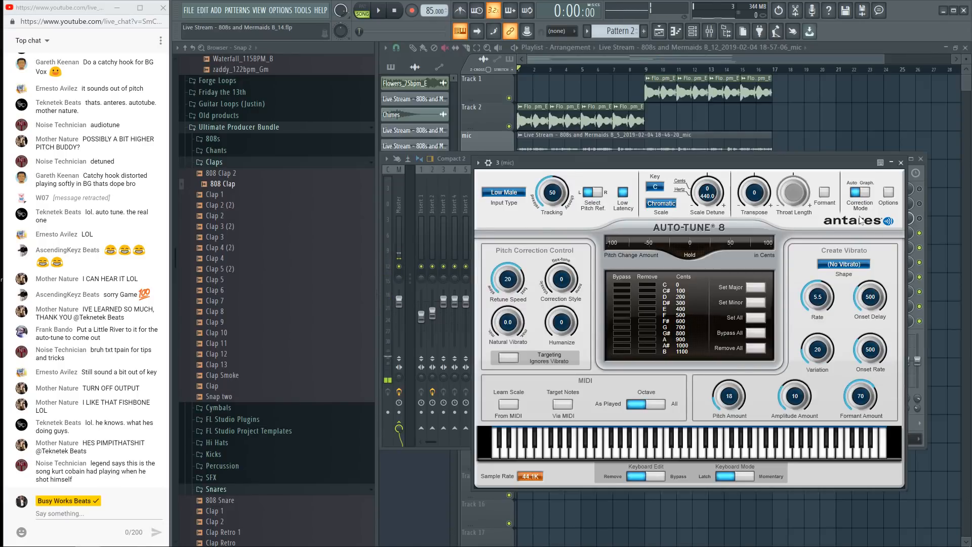
pyautogui.click(900, 162)
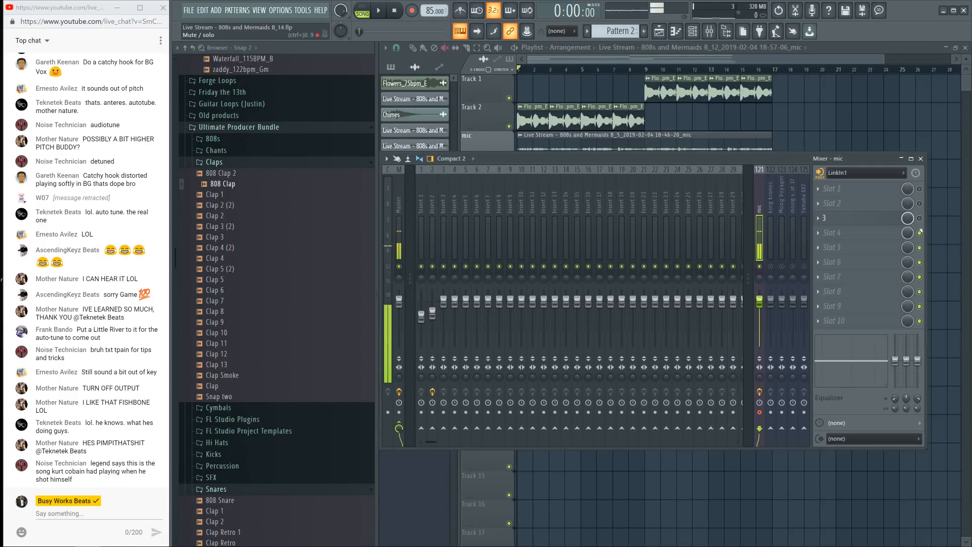
pyautogui.click(818, 218)
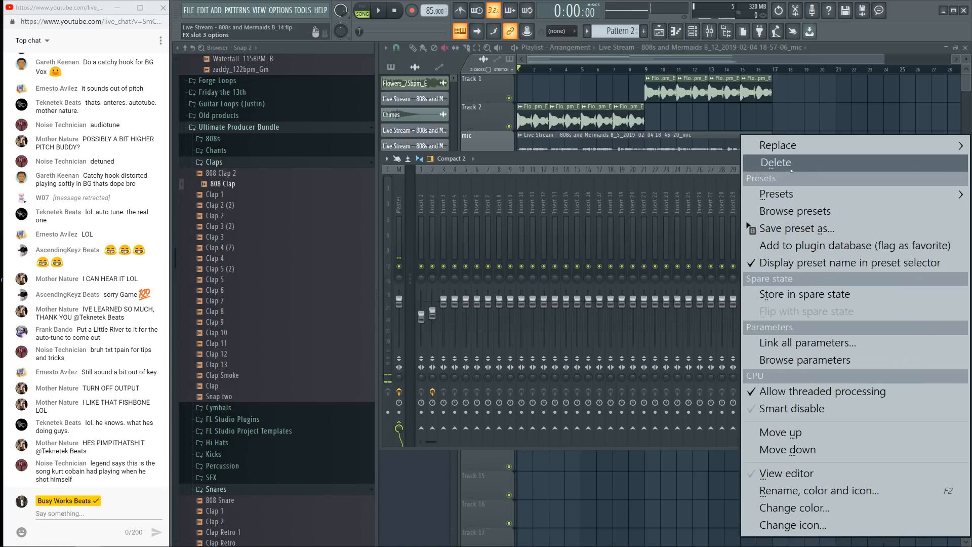
pyautogui.click(771, 163)
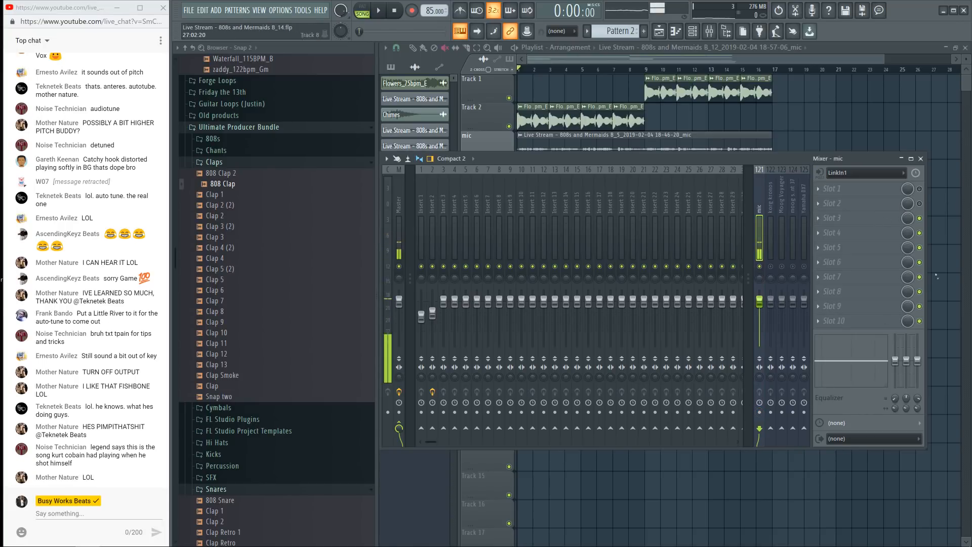
# Step: Play the arrangement briefly and unmute the mic takes on Tracks 6 and 7
pyautogui.press('F9')
pyautogui.press('space')
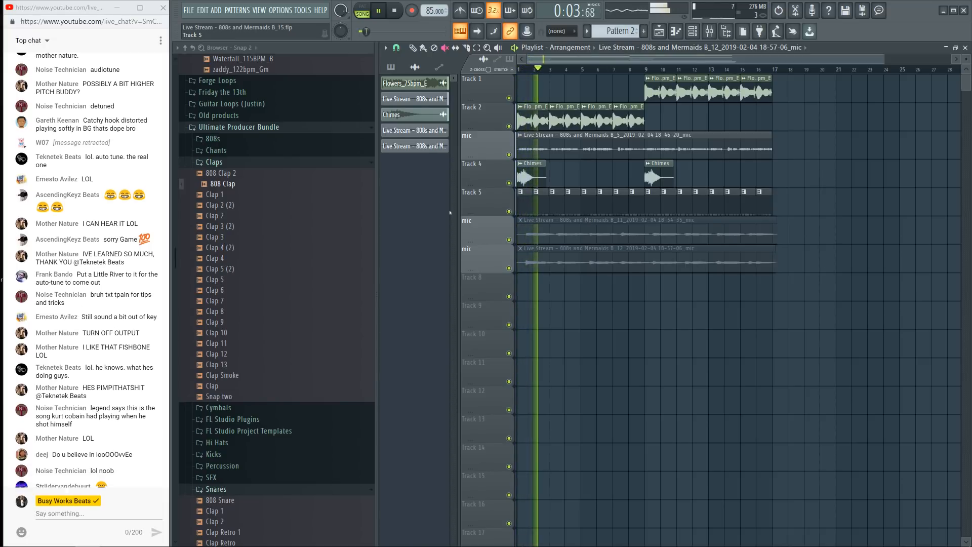
pyautogui.press('space')
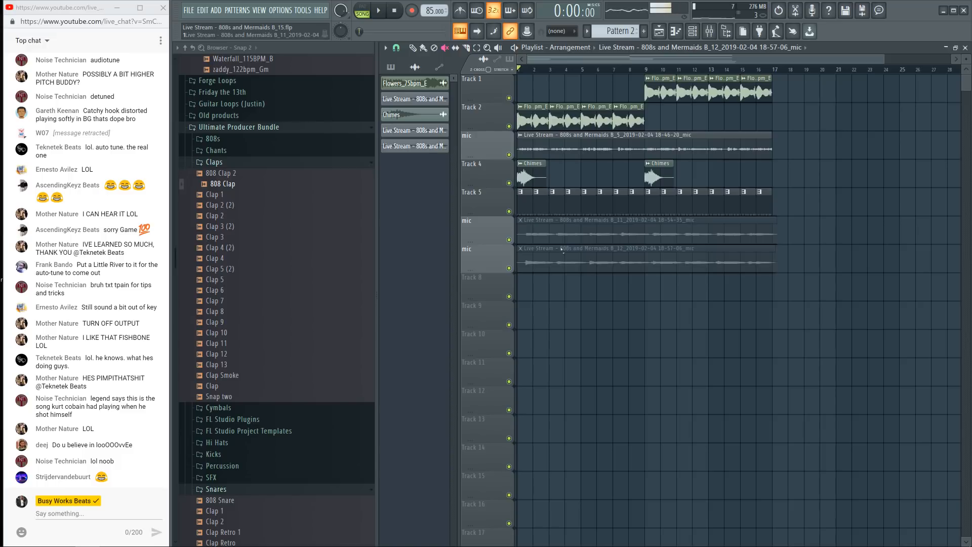
pyautogui.moveTo(561, 246); pyautogui.dragTo(561, 237)
# Step: Route the newest mic take's channel to mixer track 6 and set the Track 6 take's channel volume to 68% during playback
pyautogui.click(692, 31)
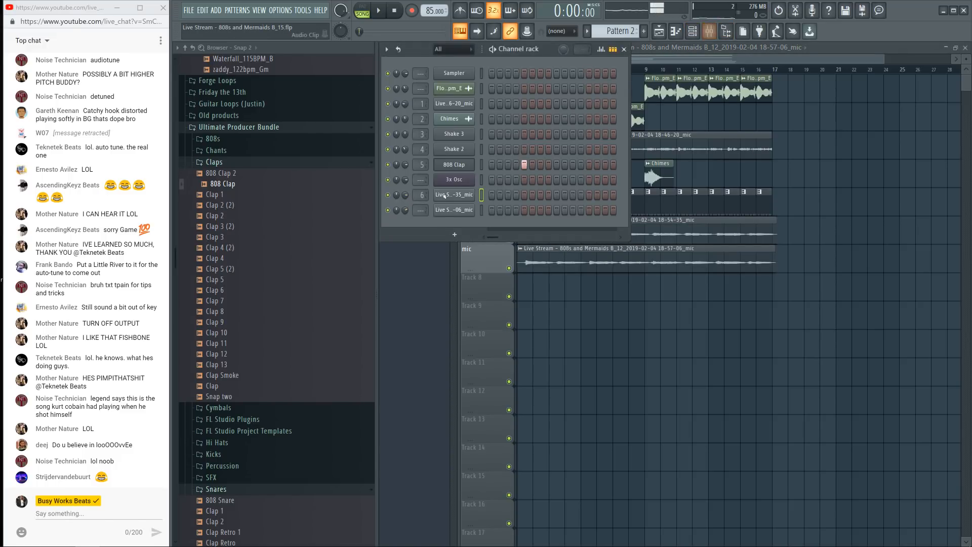
pyautogui.press('space')
pyautogui.moveTo(396, 210); pyautogui.dragTo(421, 195)
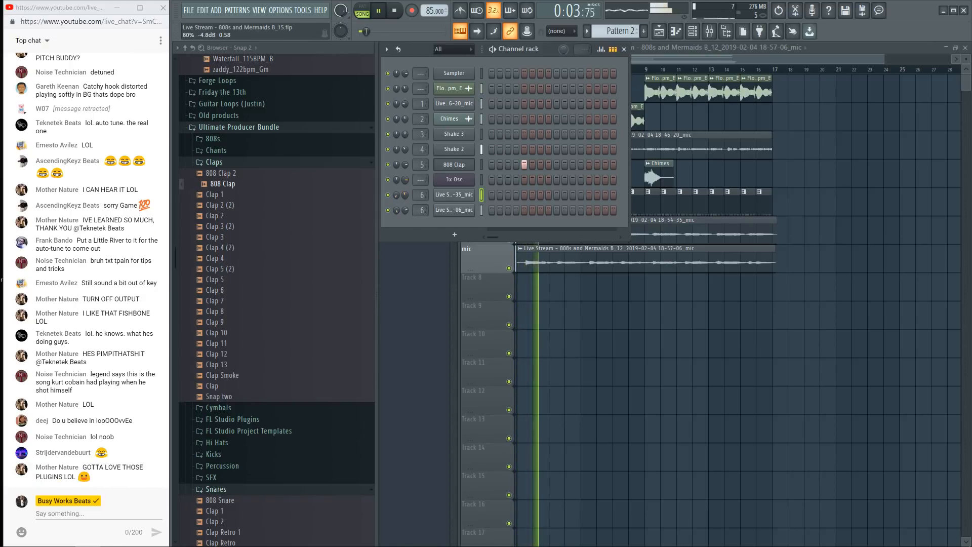
pyautogui.moveTo(405, 195); pyautogui.dragTo(404, 188)
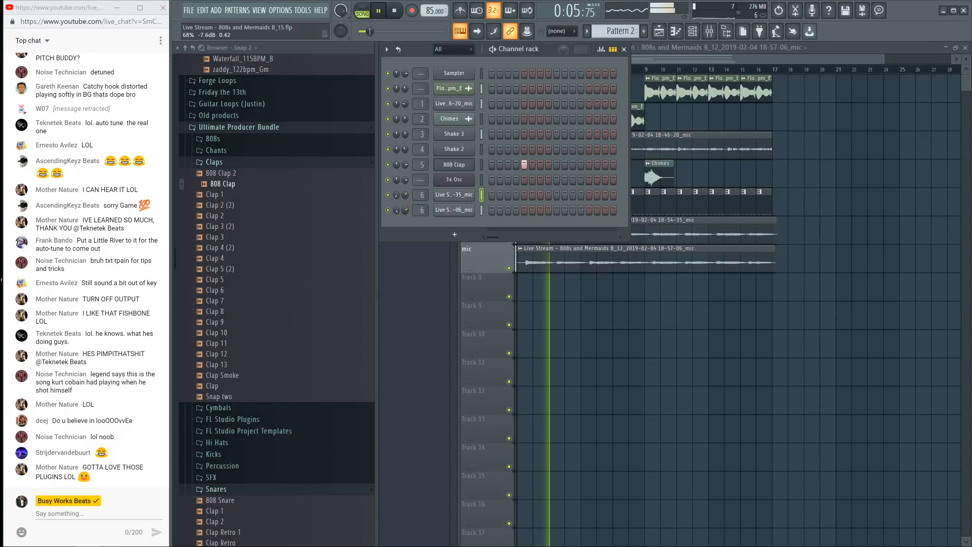
pyautogui.press('space')
# Step: Load UAD DreamVerb into effect slot 1 of mixer Insert 6
pyautogui.click(709, 31)
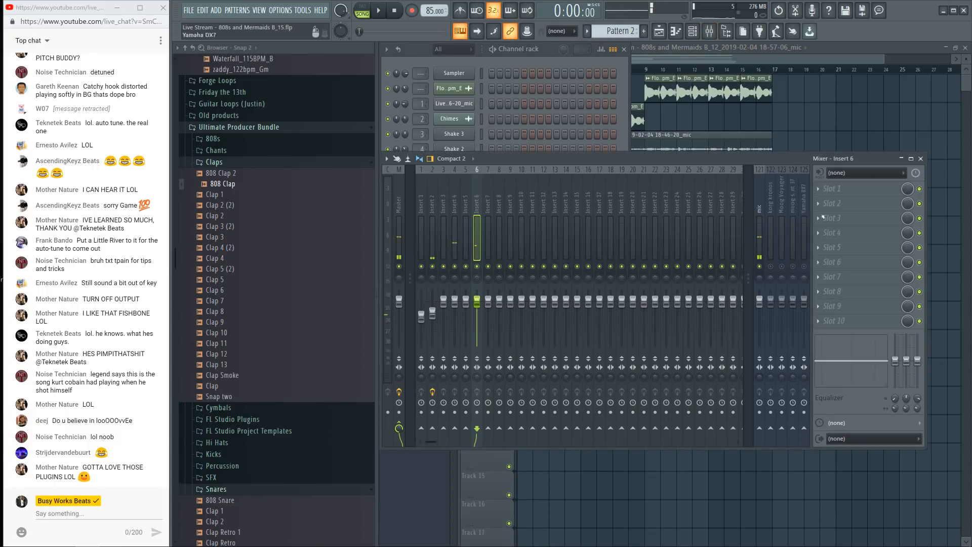
pyautogui.click(832, 188)
pyautogui.scroll(-10, 405, 363)
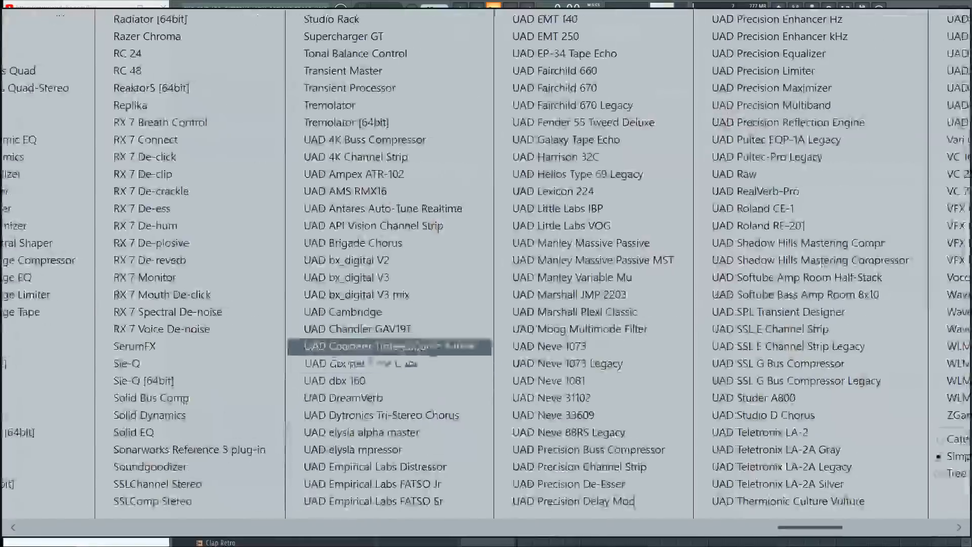
pyautogui.scroll(-3, 405, 363)
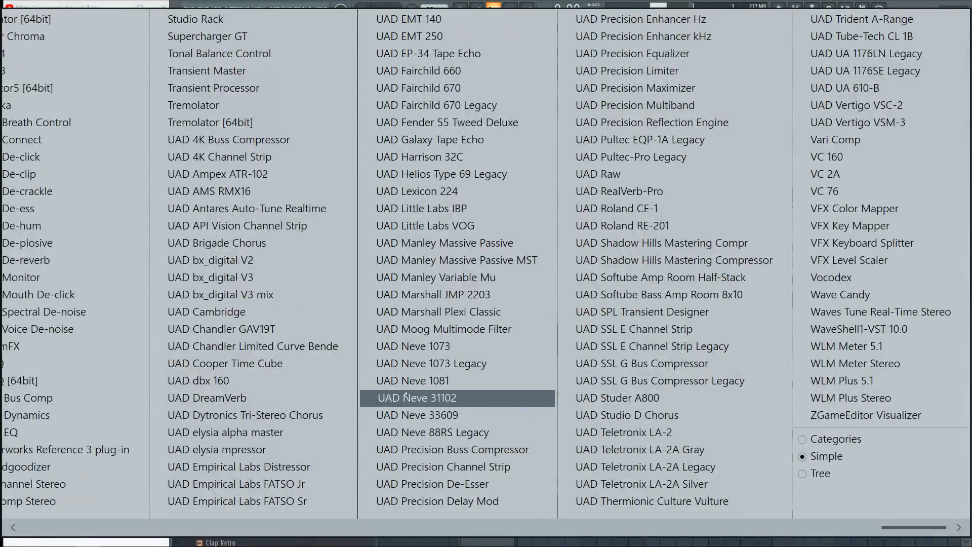
pyautogui.click(271, 398)
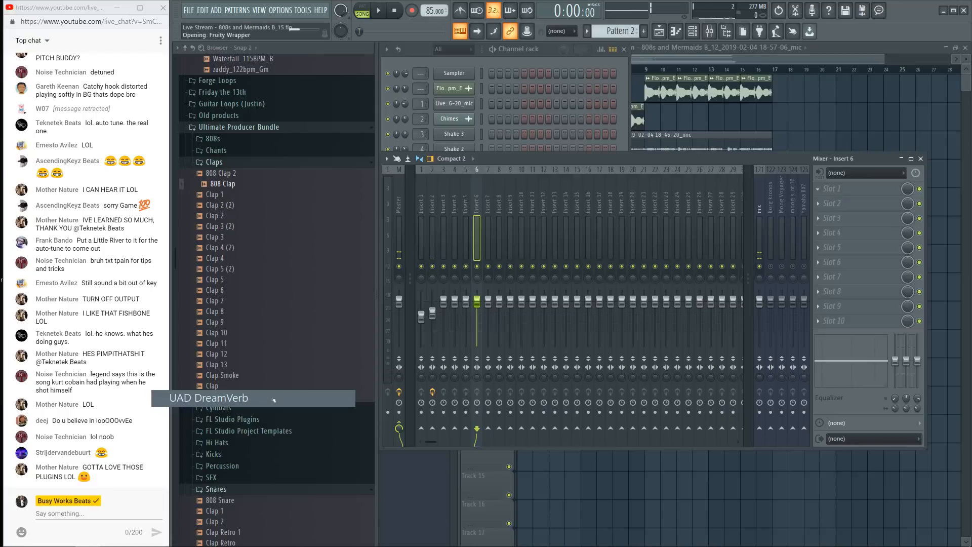
# Step: Set DreamVerb's mix to 100% wet while the arrangement plays, and close the plugin
pyautogui.press('space')
pyautogui.moveTo(706, 421); pyautogui.dragTo(700, 421)
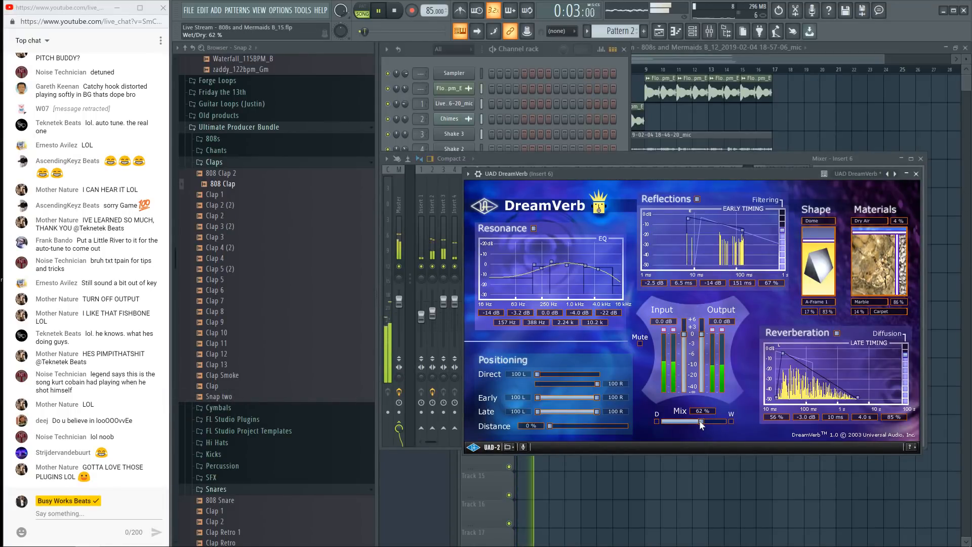
pyautogui.moveTo(701, 424); pyautogui.dragTo(729, 425)
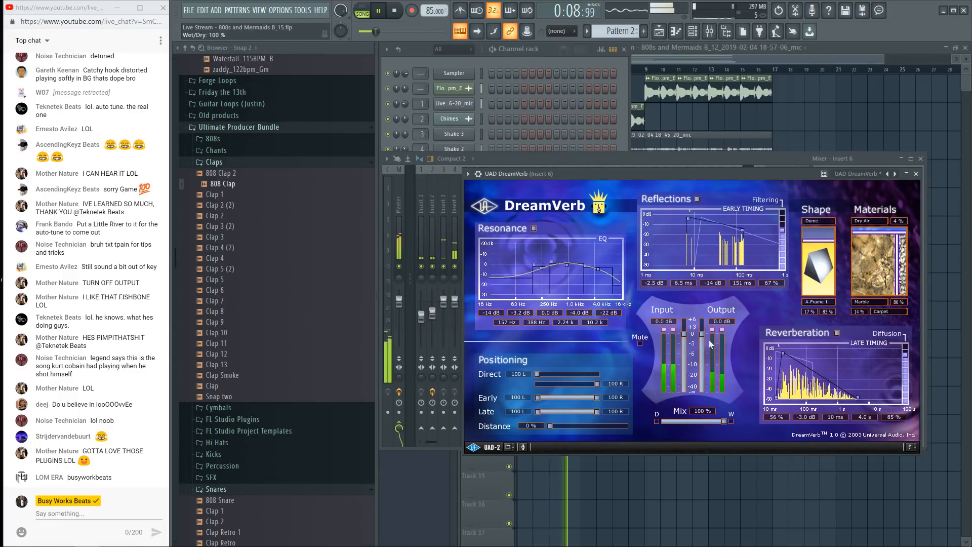
pyautogui.click(916, 174)
pyautogui.press('space')
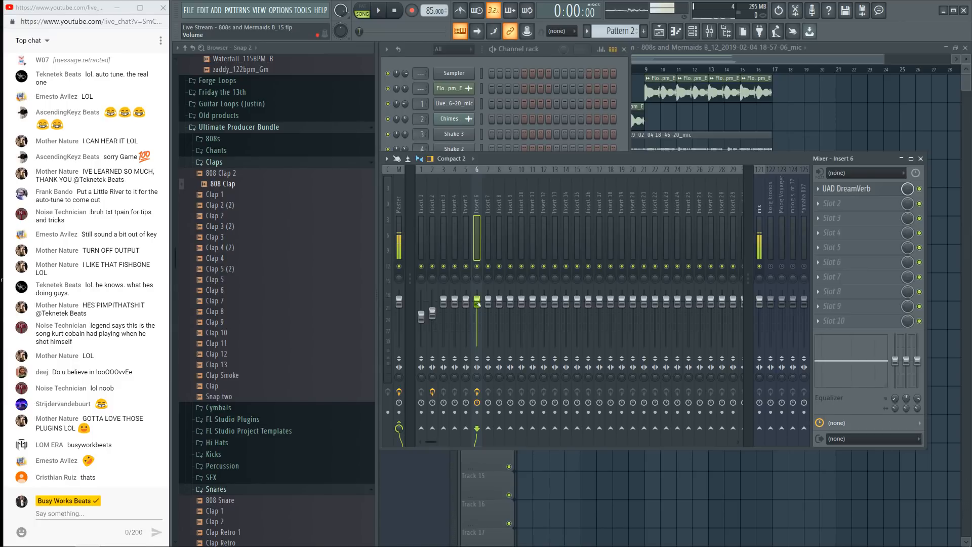
# Step: Lower the channel volume of the Track 6 mic take during playback and return to the playlist
pyautogui.click(530, 80)
pyautogui.moveTo(405, 196); pyautogui.dragTo(405, 208)
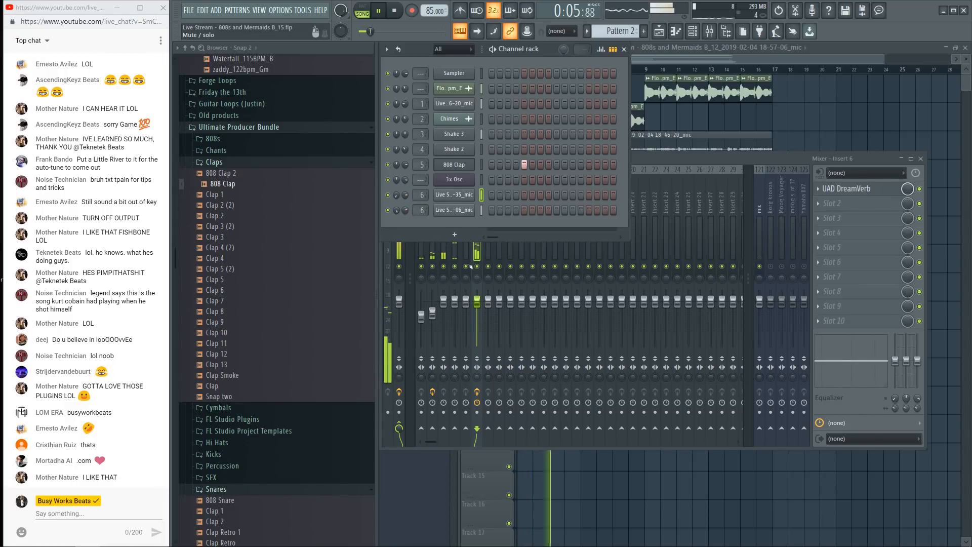
pyautogui.press('space')
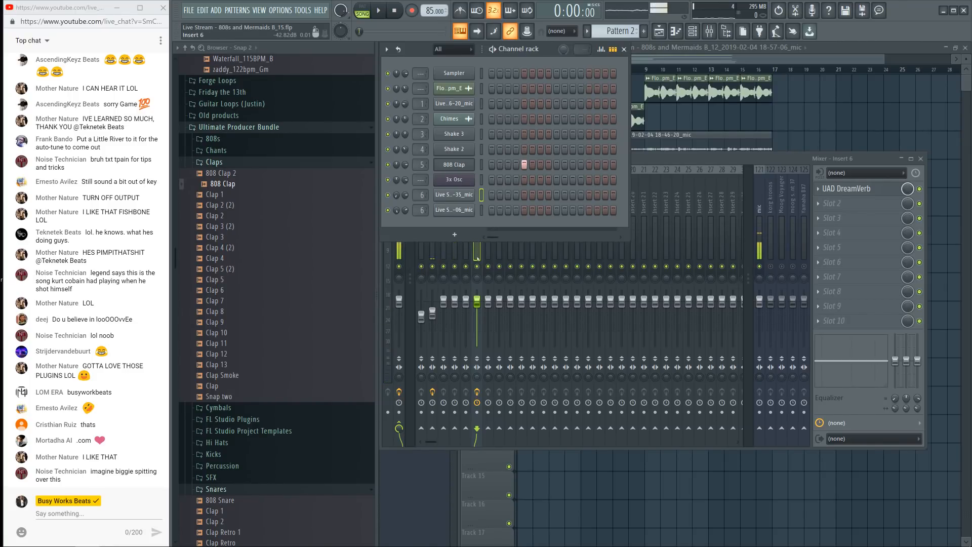
pyautogui.click(477, 258)
pyautogui.click(805, 113)
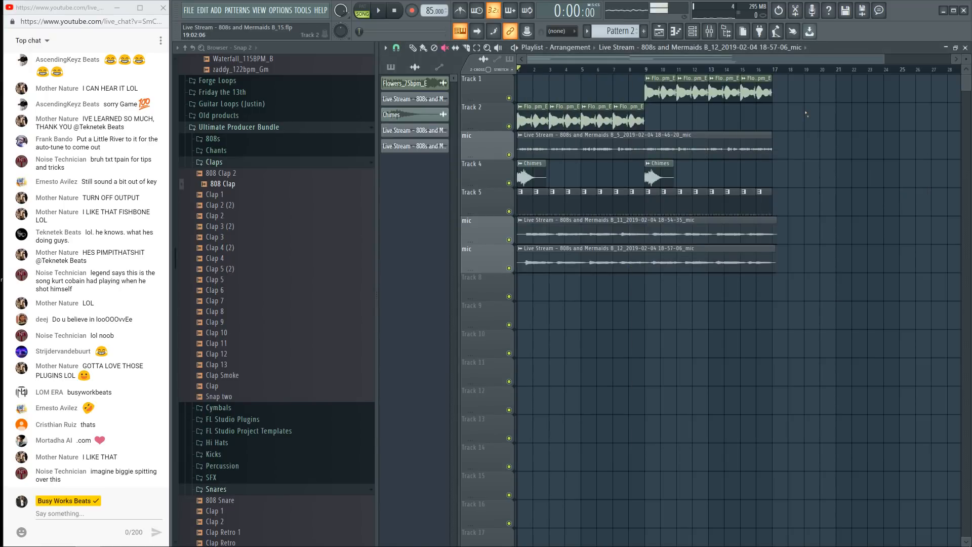
# Step: Trim the ends of the mic takes on Tracks 6 and 7 to bar 17 while the song plays
pyautogui.press('space')
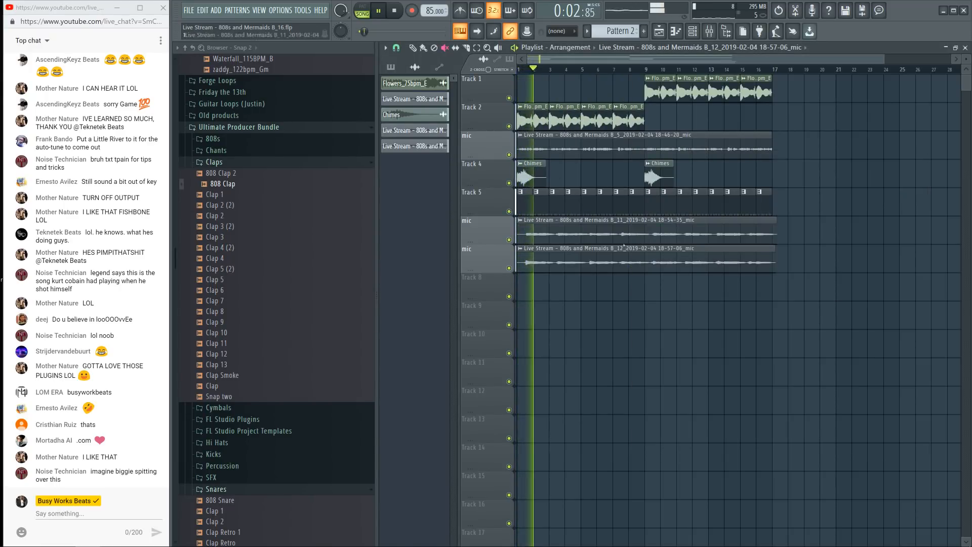
pyautogui.scroll(-2, 774, 283)
pyautogui.moveTo(782, 297); pyautogui.dragTo(750, 246)
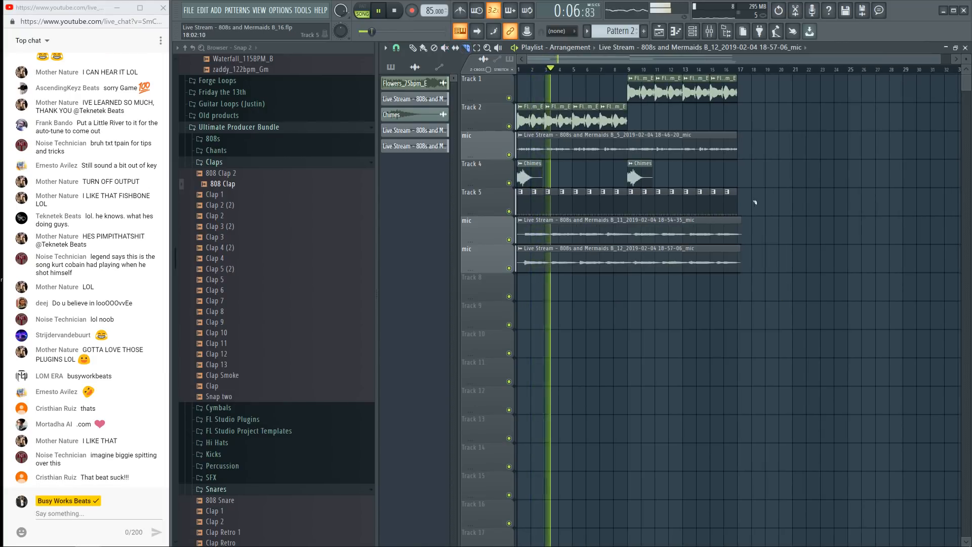
pyautogui.click(692, 30)
pyautogui.press('space')
pyautogui.click(448, 234)
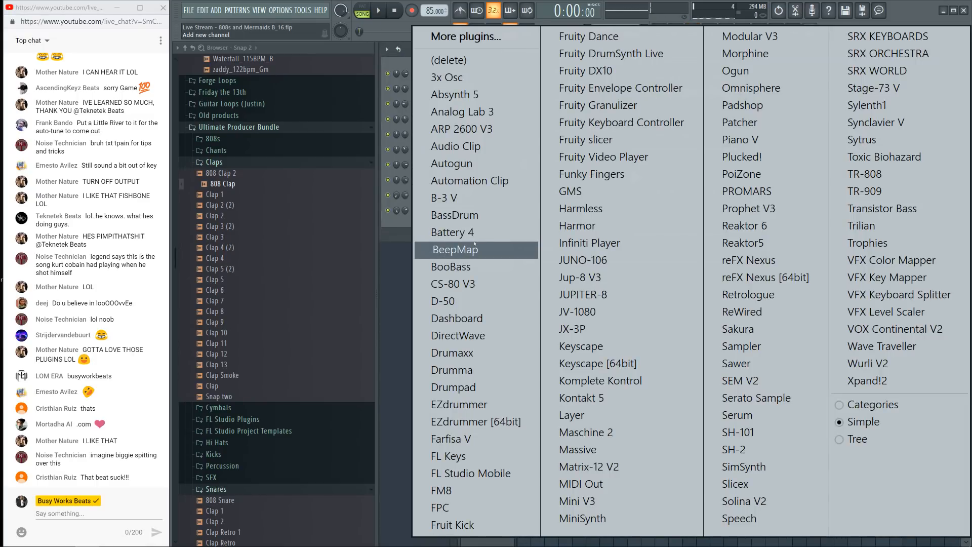
pyautogui.click(400, 280)
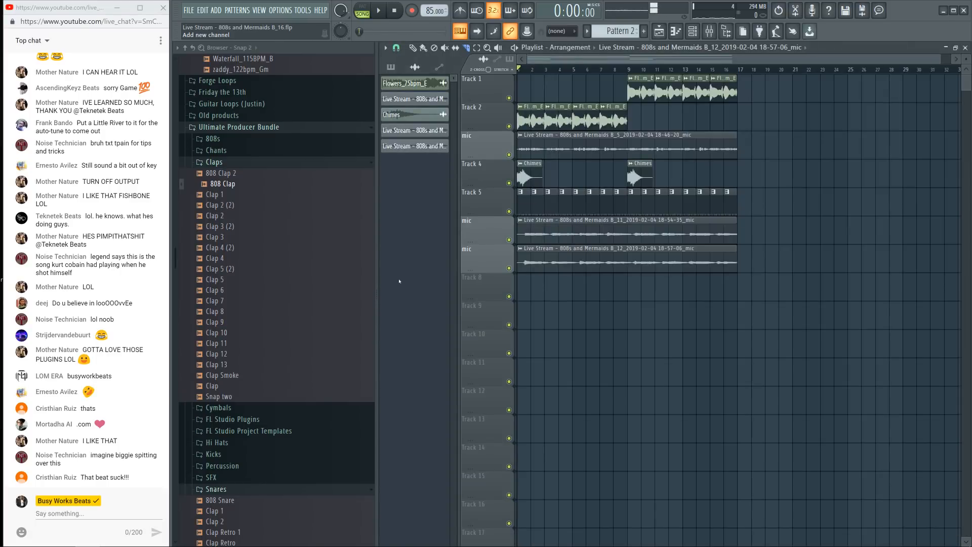
# Step: Switch to the empty Pattern 3 during playback and bring the playlist back to the front
pyautogui.press('space')
pyautogui.click(694, 31)
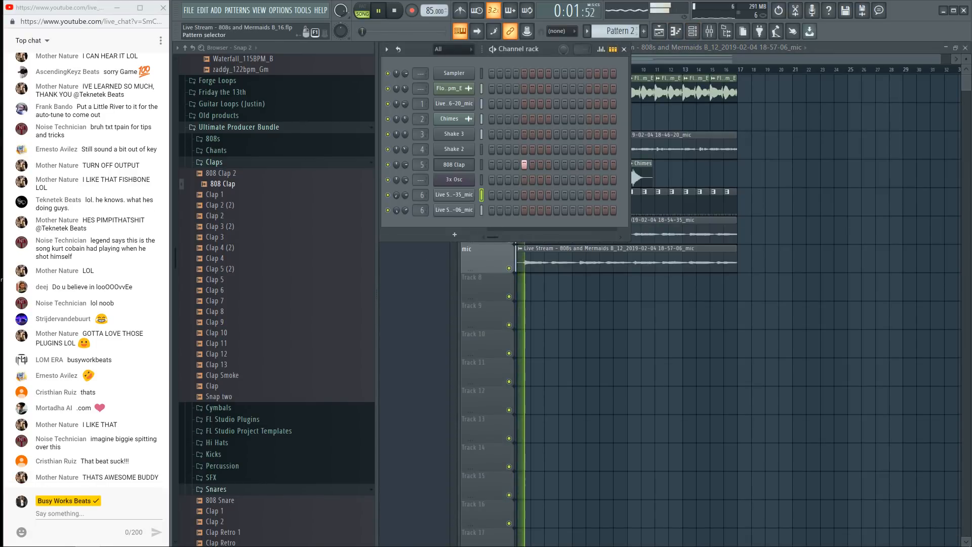
pyautogui.click(643, 31)
pyautogui.click(782, 156)
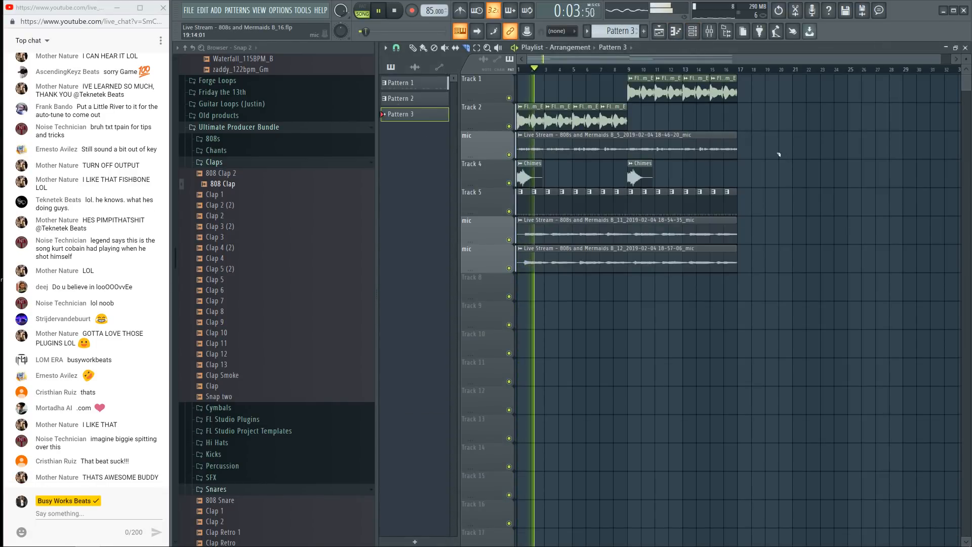
pyautogui.press('space')
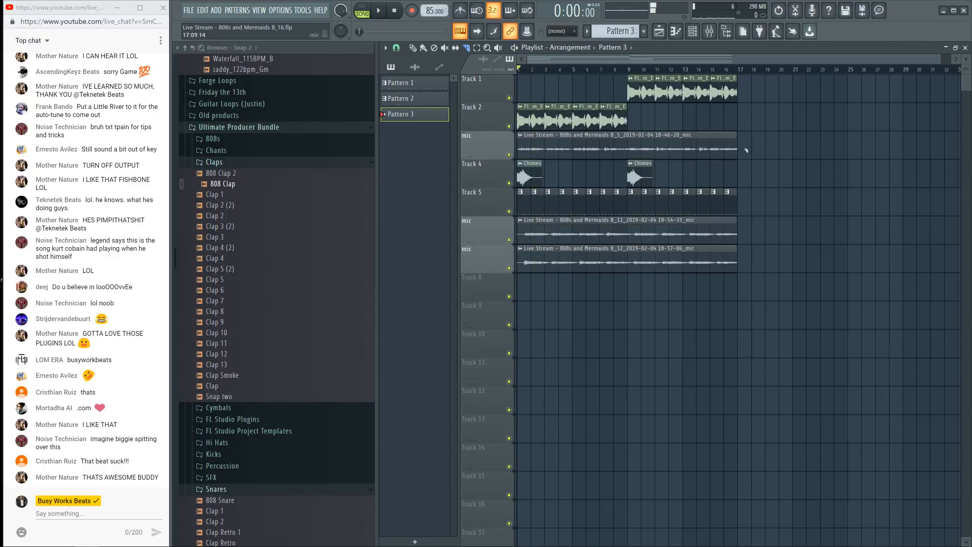
# Step: Adjust the Shake 3 channel's volume while the arrangement plays
pyautogui.press('space')
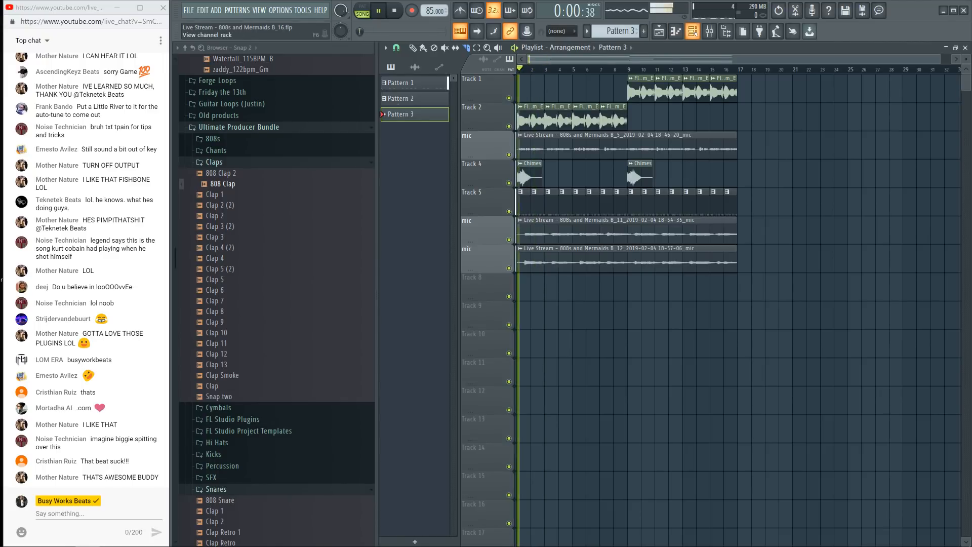
pyautogui.press('F6')
pyautogui.moveTo(406, 136)
pyautogui.mouseDown()
pyautogui.moveTo(406, 119)
pyautogui.moveTo(406, 132)
pyautogui.mouseUp()
pyautogui.press('space')
# Step: Try reversing the Shake 3 sample in its channel settings during playback
pyautogui.click(439, 138)
pyautogui.click(410, 127)
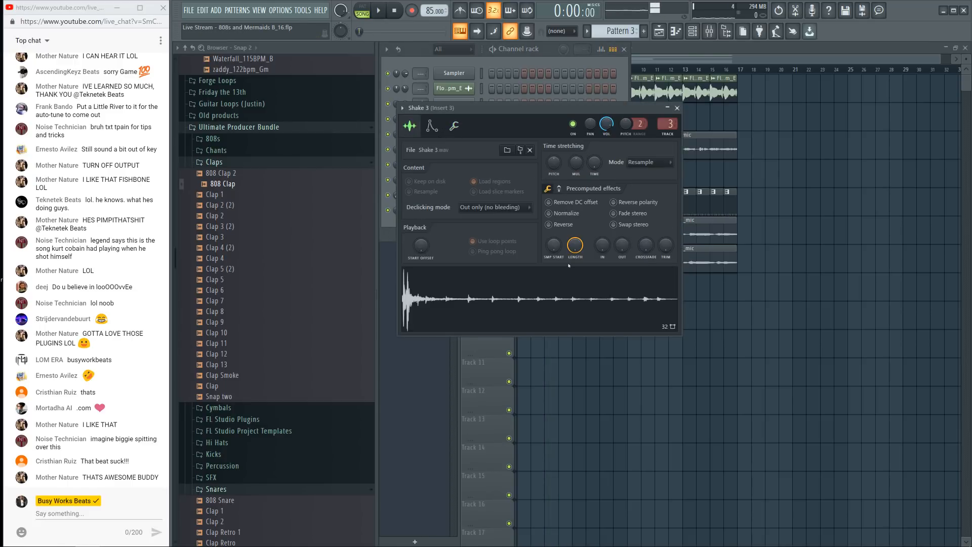
pyautogui.click(569, 224)
pyautogui.press('space')
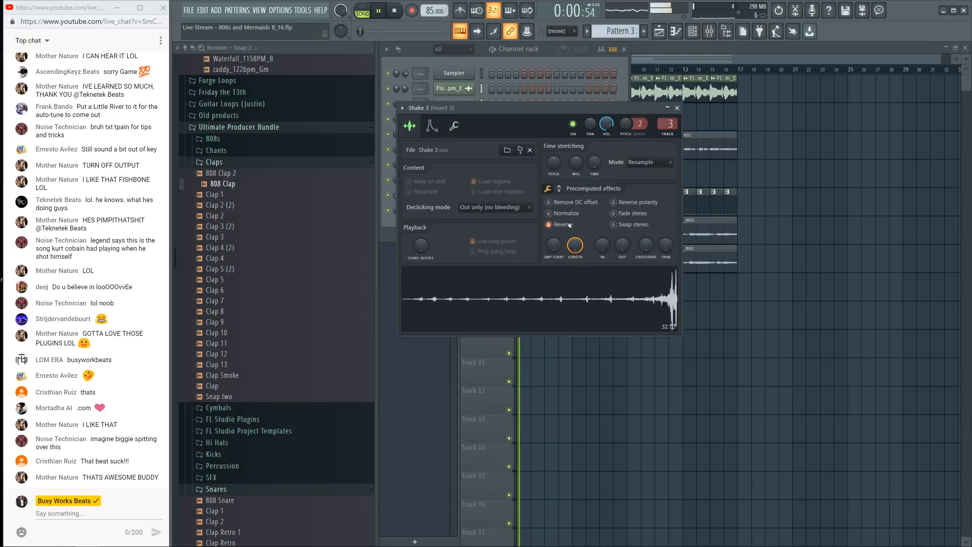
pyautogui.click(569, 224)
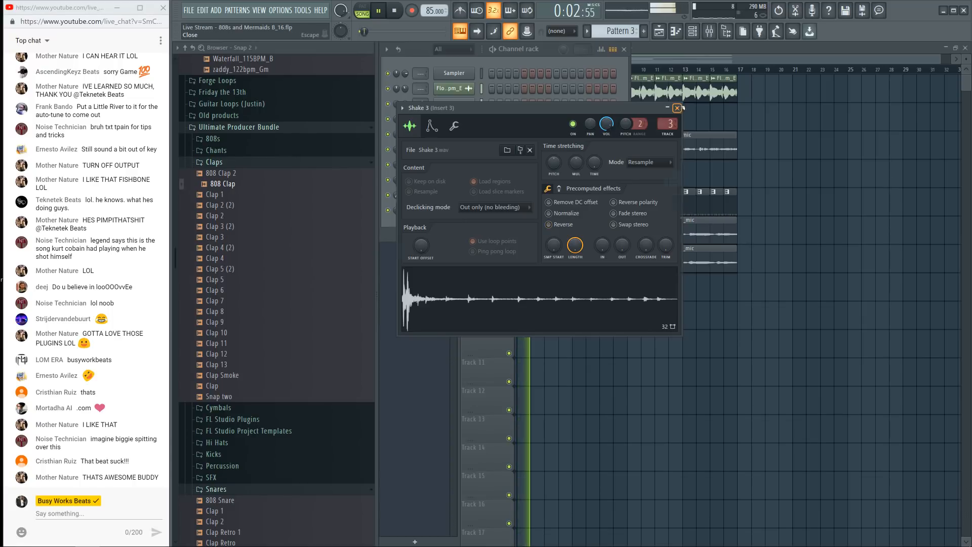
pyautogui.click(677, 108)
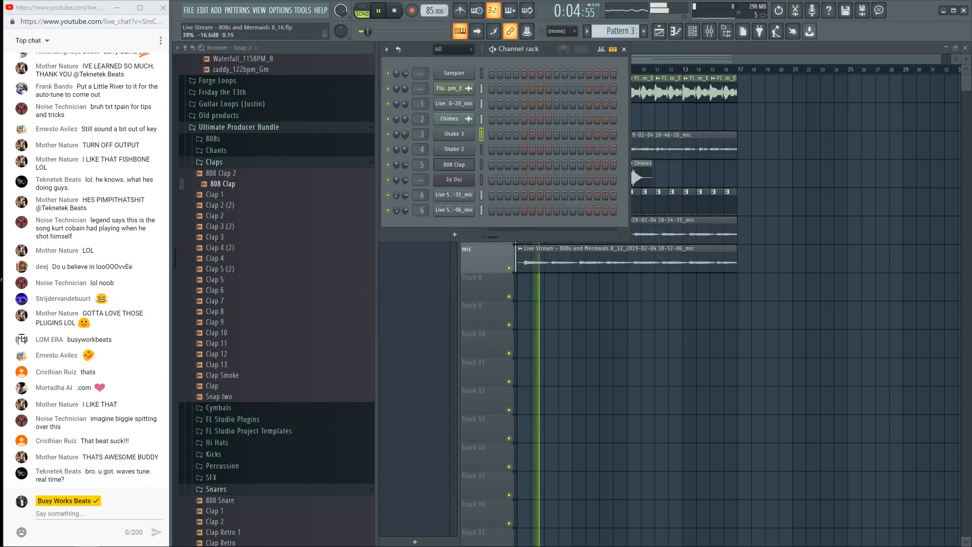
# Step: Slice the second Flowers_75bpm_E clip on Track 2 at bar 4 in the playlist
pyautogui.click(577, 339)
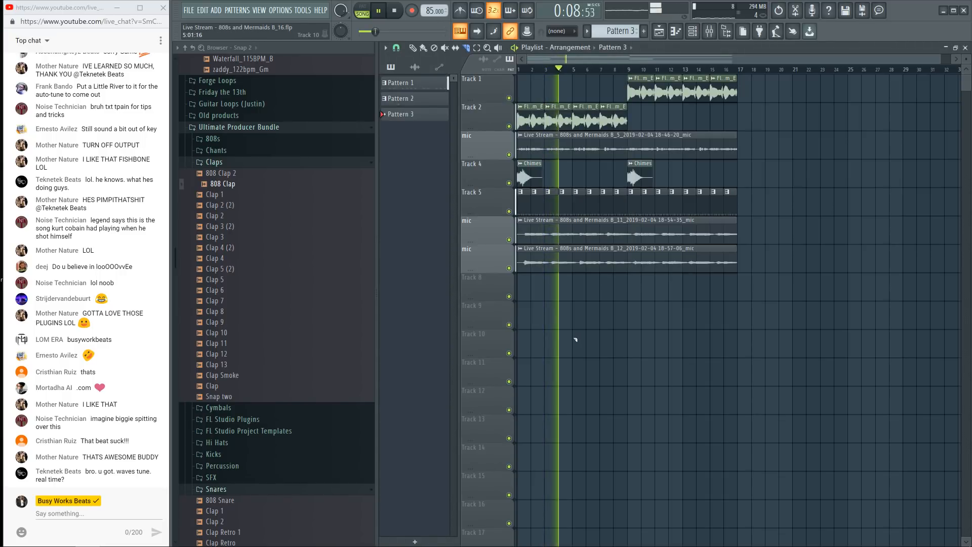
pyautogui.press('space')
pyautogui.click(562, 112)
pyautogui.scroll(8, 564, 72)
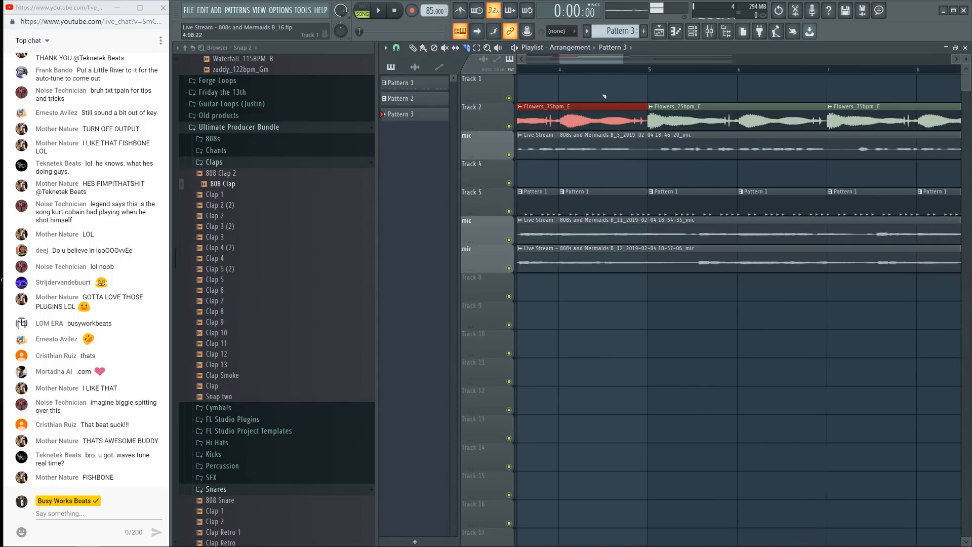
pyautogui.click(558, 118)
pyautogui.scroll(-3, 583, 70)
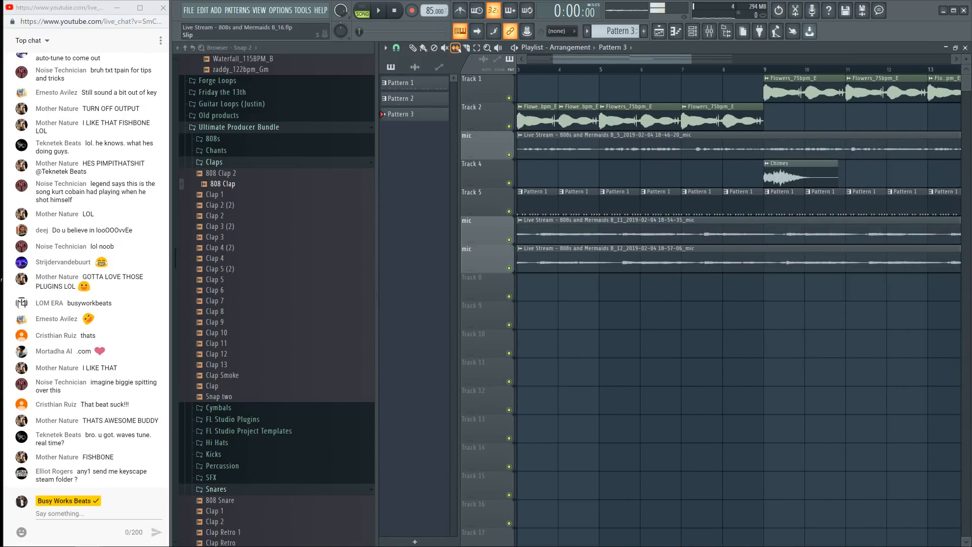
# Step: Pick the Slip tool for the bar 4 Flowers_75bpm_E slice and loop playback over bars 3 to 5
pyautogui.moveTo(553, 61); pyautogui.dragTo(527, 61)
pyautogui.keyDown('ctrl'); pyautogui.click(615, 118); pyautogui.keyUp('ctrl')
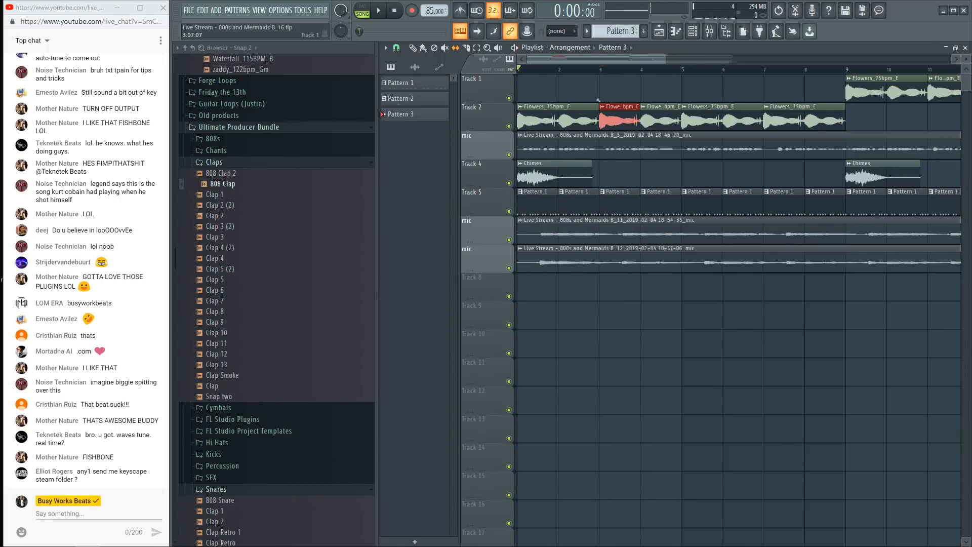
pyautogui.click(668, 116)
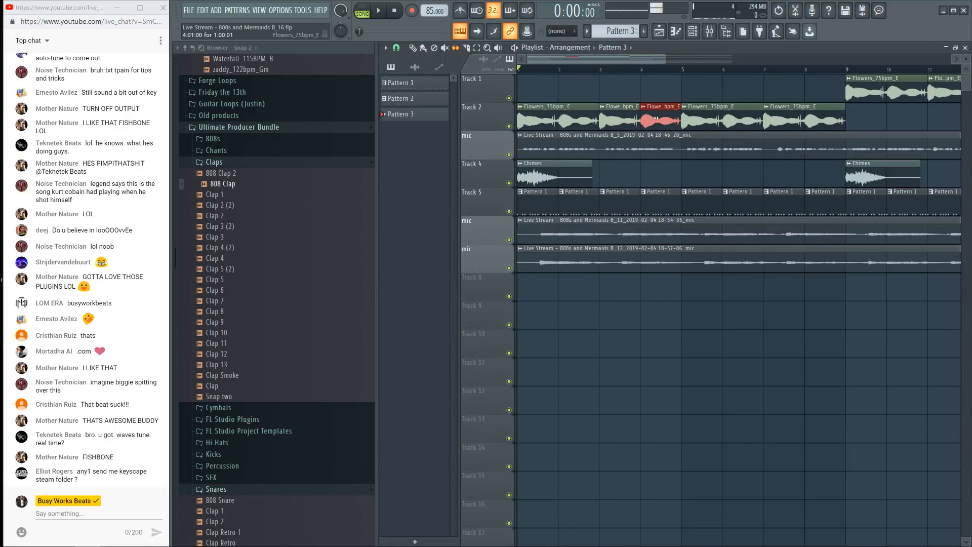
pyautogui.press('space')
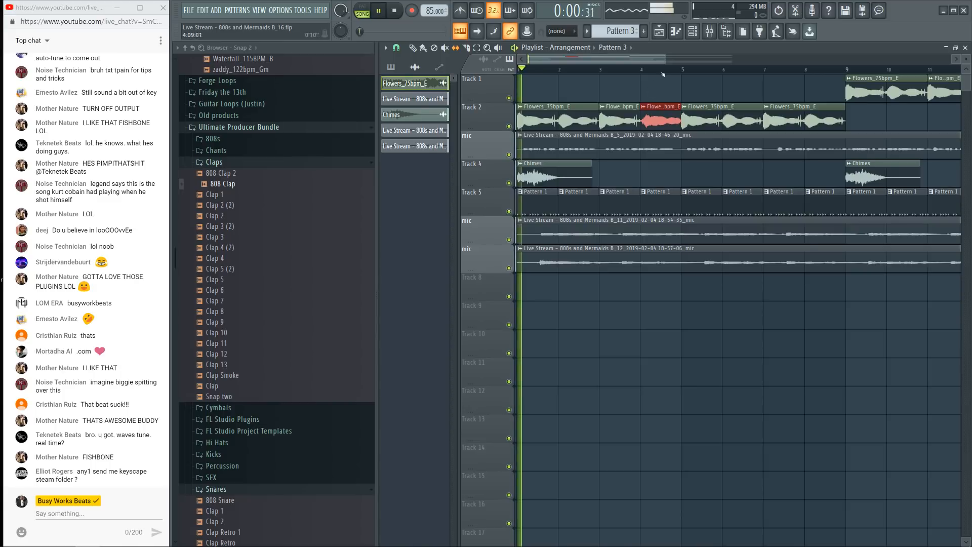
pyautogui.moveTo(601, 68); pyautogui.dragTo(679, 70)
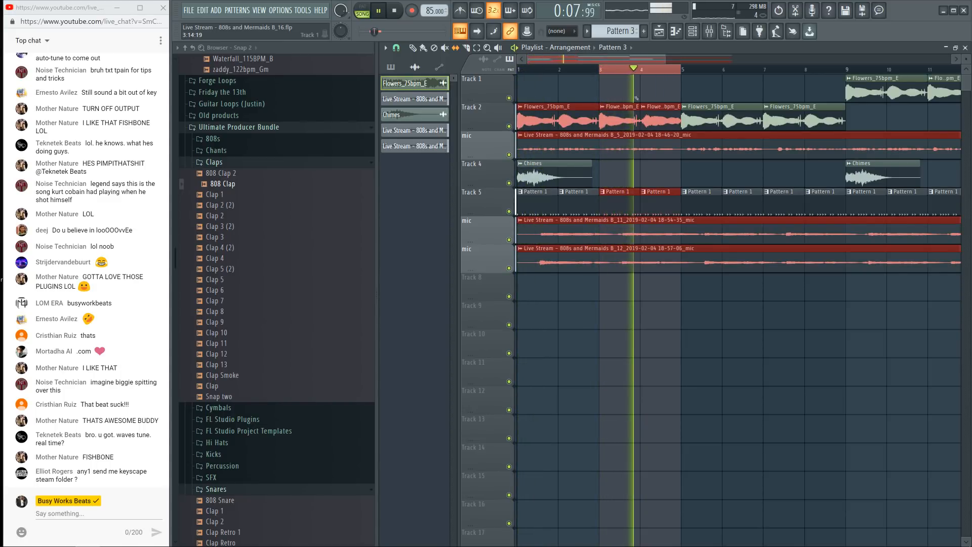
pyautogui.press('space')
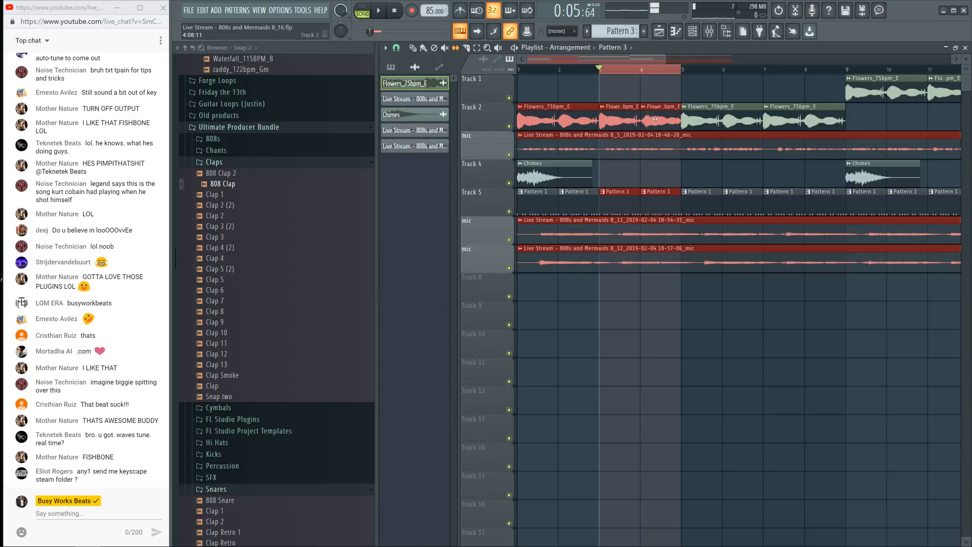
# Step: Slip the audio inside the bar 4 Flowers_75bpm_E slice and audition it, restarting playback from bar 2
pyautogui.click(660, 122)
pyautogui.press('space')
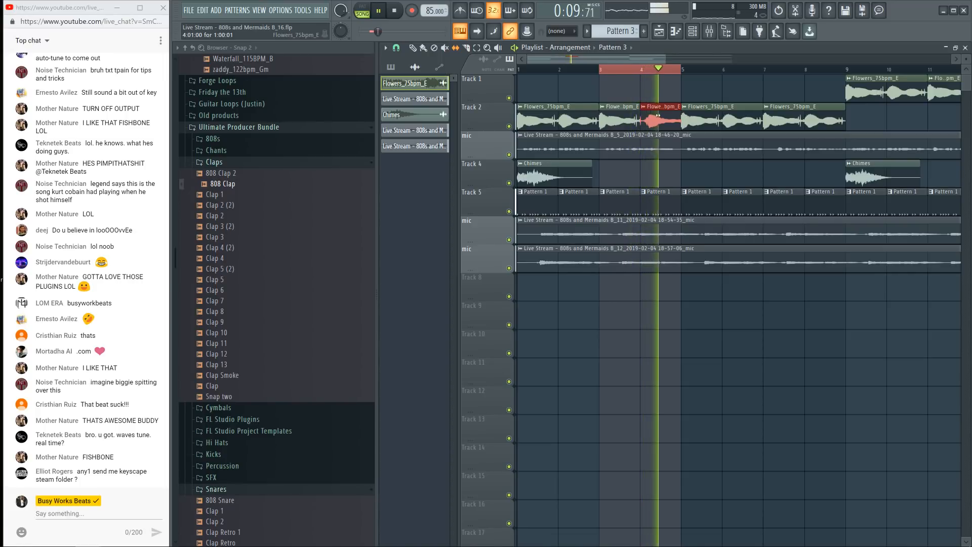
pyautogui.press('space')
pyautogui.click(562, 69)
pyautogui.press('space')
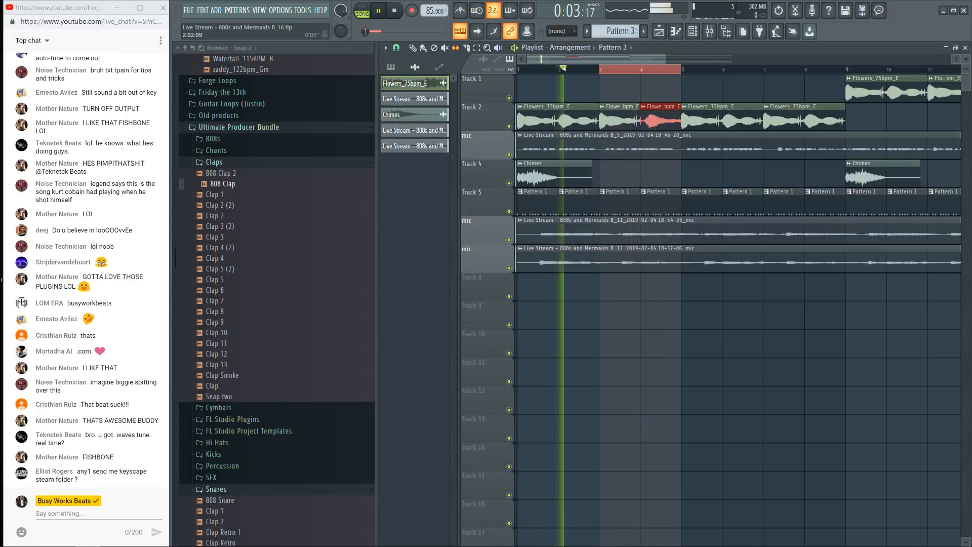
# Step: Try several slip offsets for the audio inside the bar 4 Flowers_75bpm_E slice on Track 2, auditioning each from bar 4
pyautogui.press('space')
pyautogui.press('space')
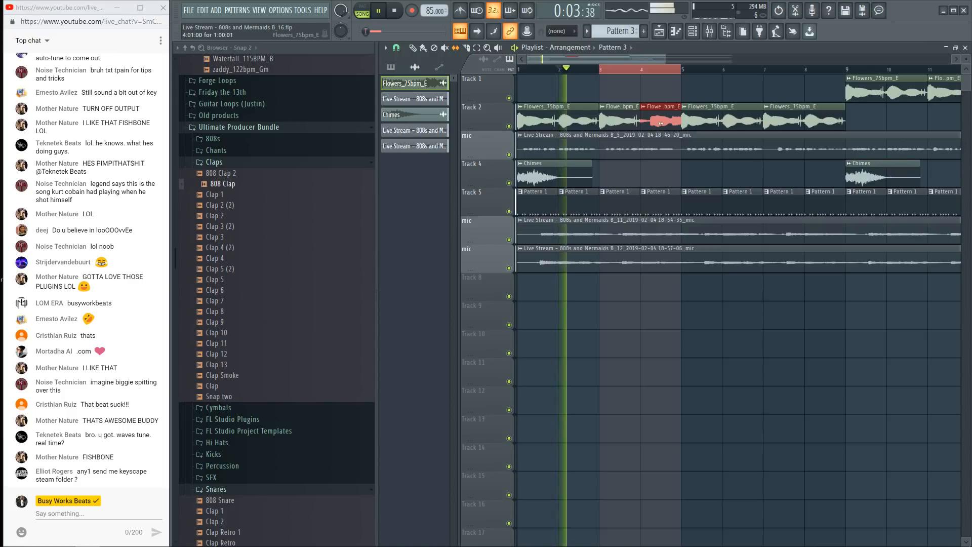
pyautogui.click(642, 70)
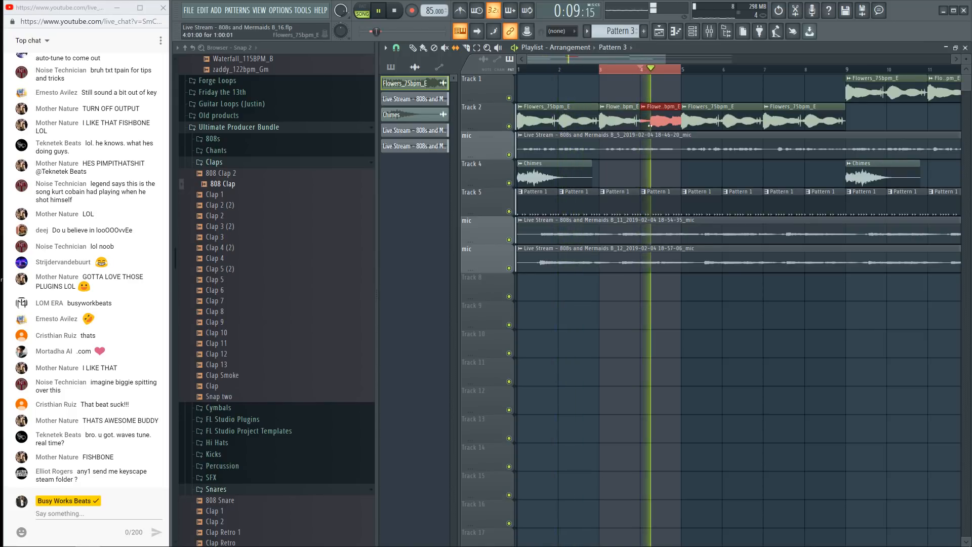
pyautogui.click(640, 69)
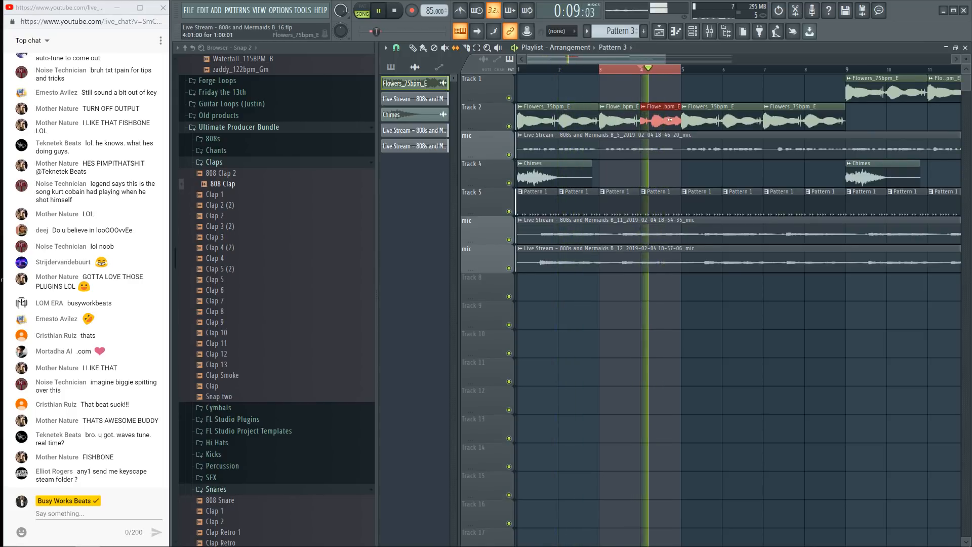
pyautogui.click(641, 70)
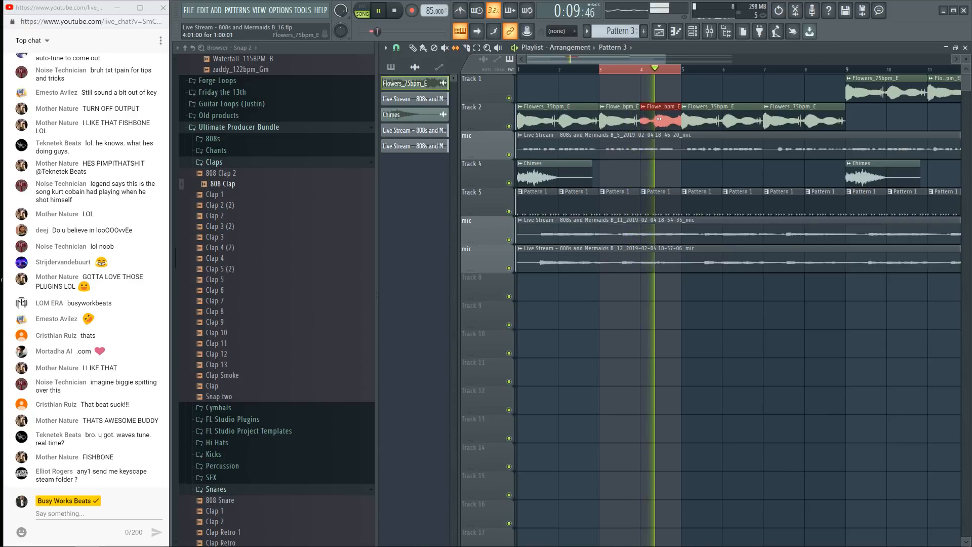
pyautogui.press('space')
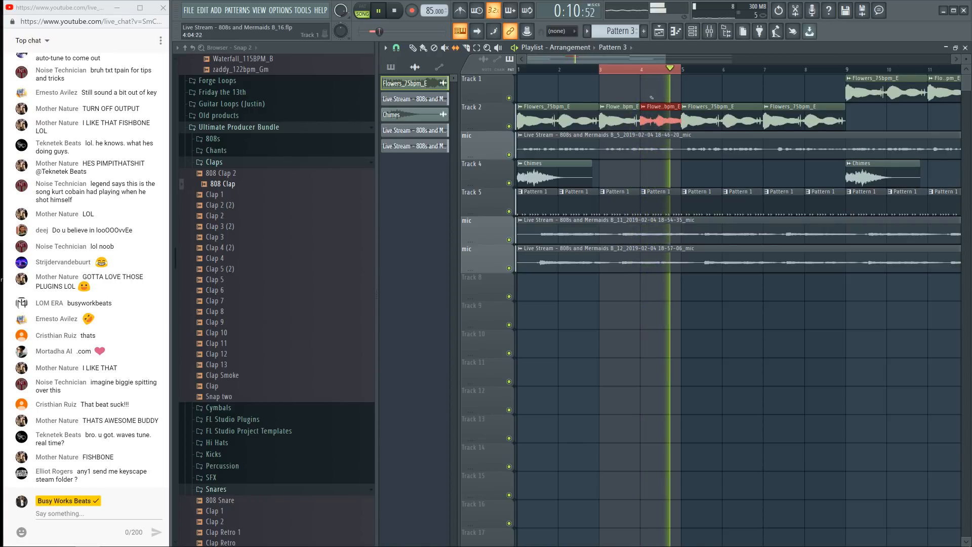
pyautogui.press('space')
# Step: Delete both Flowers_75bpm_E slices at bars 3 and 4 on Track 2 and place a full copy of the clip at bar 3
pyautogui.rightClick(669, 124)
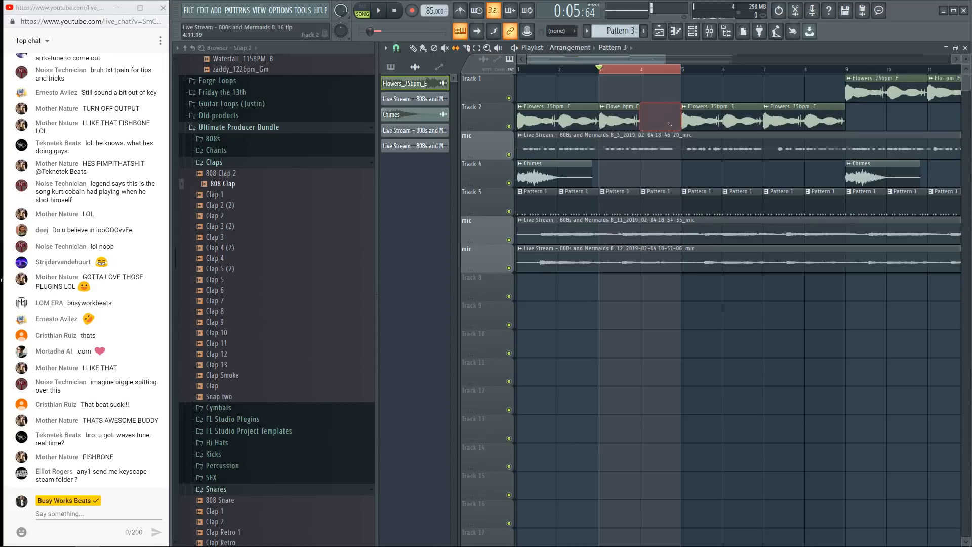
pyautogui.click(552, 119)
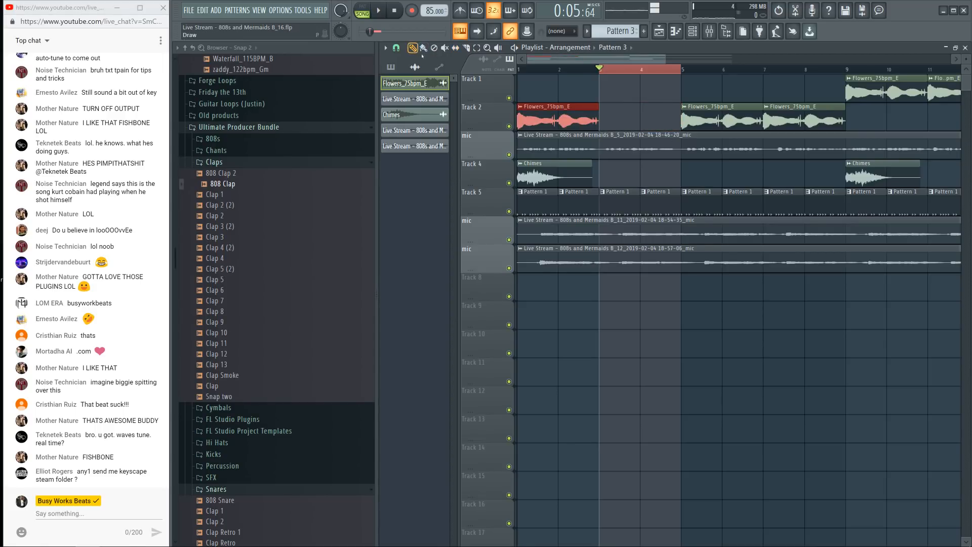
pyautogui.moveTo(546, 112); pyautogui.dragTo(643, 116)
pyautogui.scroll(-3, 636, 72)
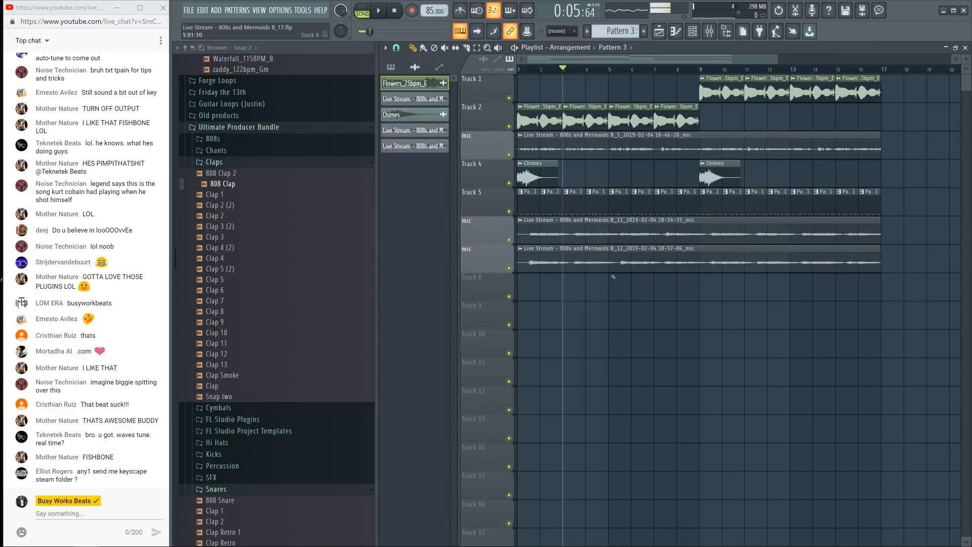
# Step: Switch to the Universal Audio Console, disable the Auto-Tune RT insert on ANALOG 1, and return to the playlist
pyautogui.press('super+t')
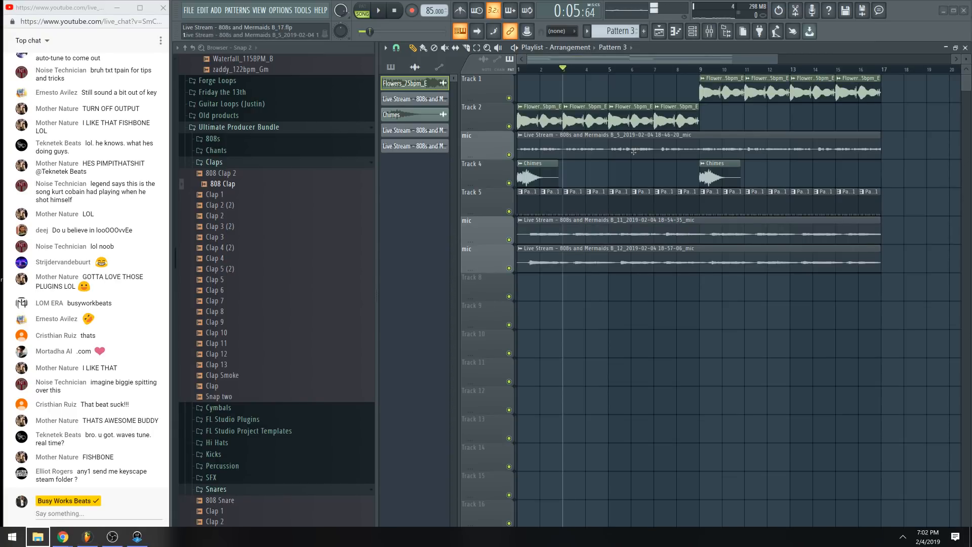
pyautogui.click(137, 537)
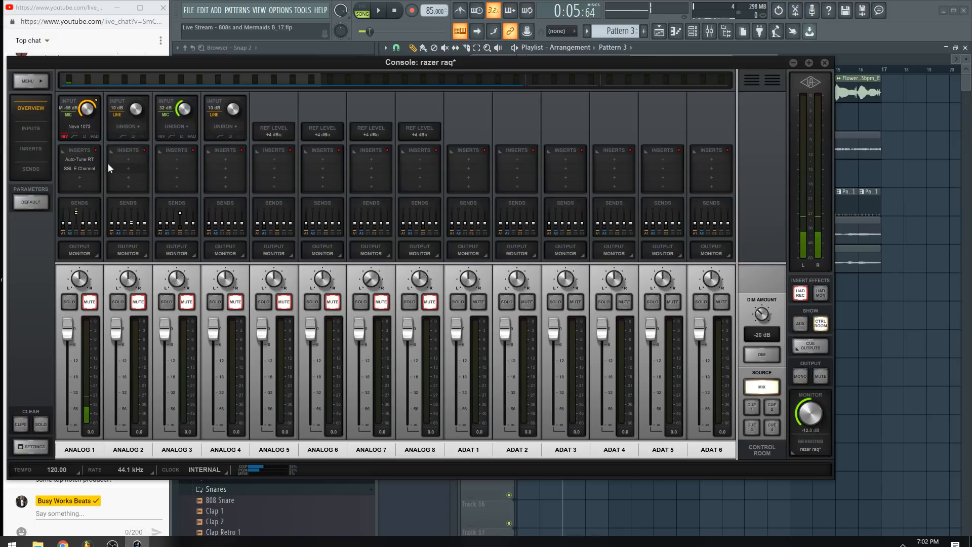
pyautogui.rightClick(78, 160)
pyautogui.click(94, 232)
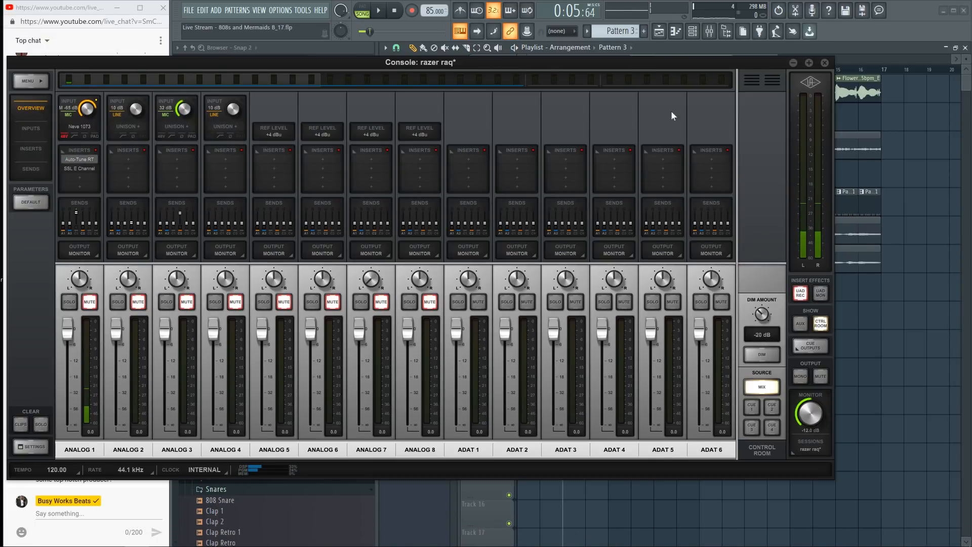
pyautogui.click(793, 62)
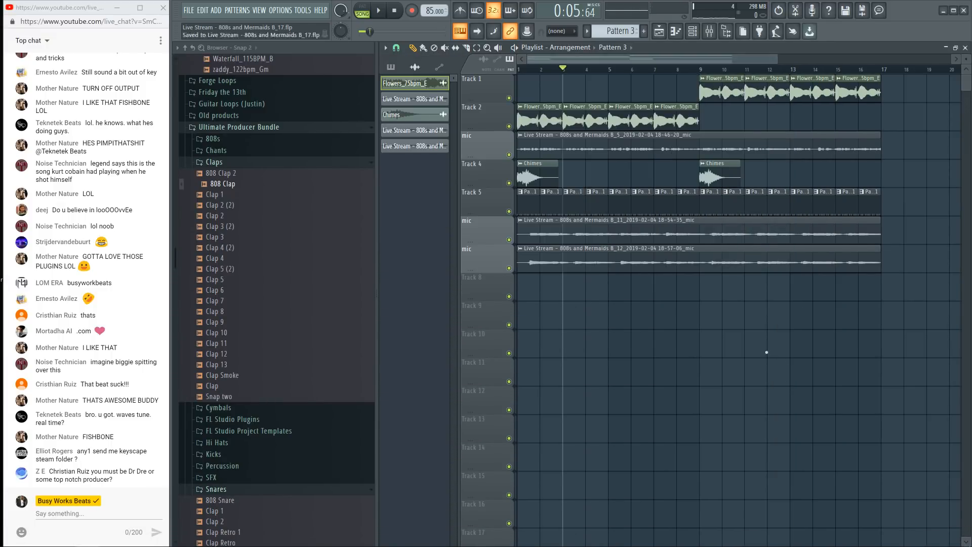
# Step: Check the project info while the arrangement plays and save the project as new version Live Stream - 808s and Mermaids B_19
pyautogui.press('space')
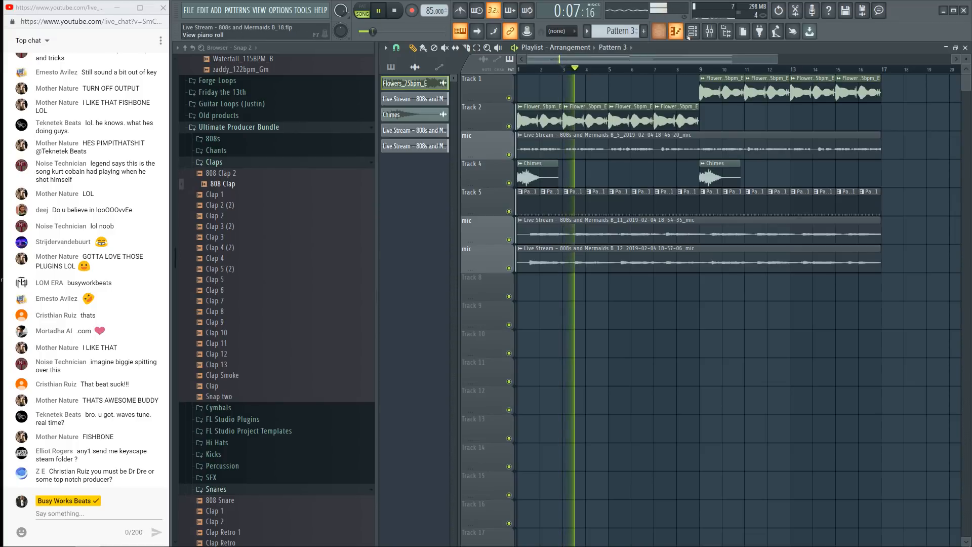
pyautogui.scroll(-4, 719, 66)
pyautogui.moveTo(796, 317); pyautogui.dragTo(488, 66)
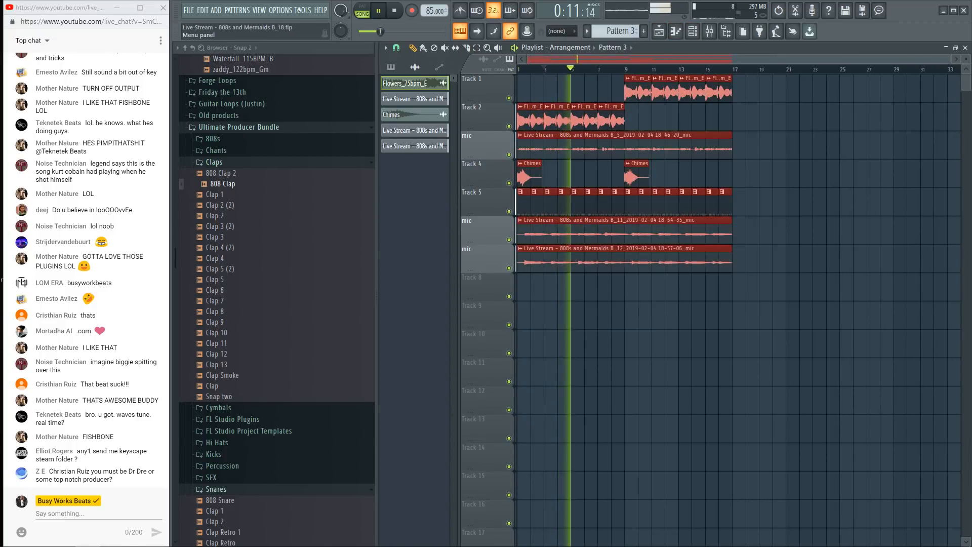
pyautogui.click(283, 10)
pyautogui.click(309, 160)
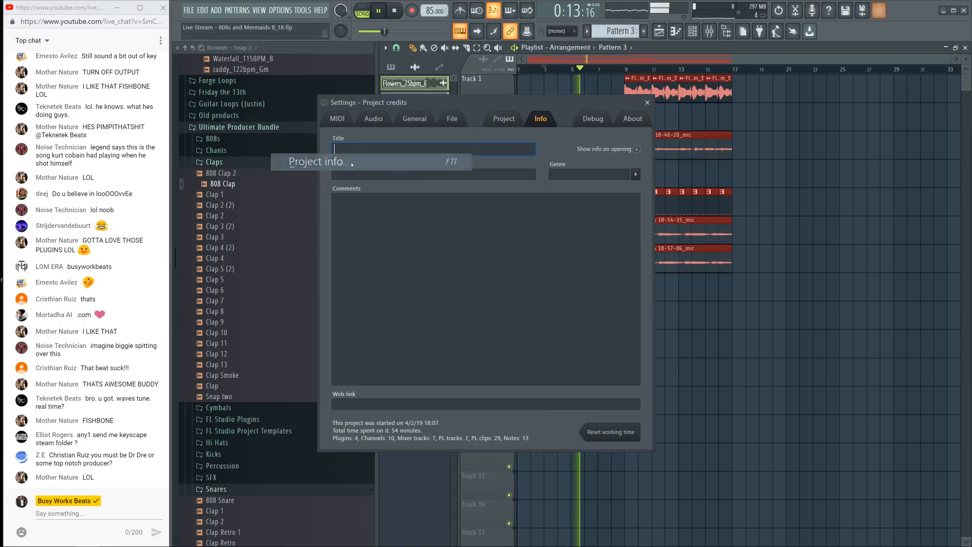
pyautogui.click(647, 103)
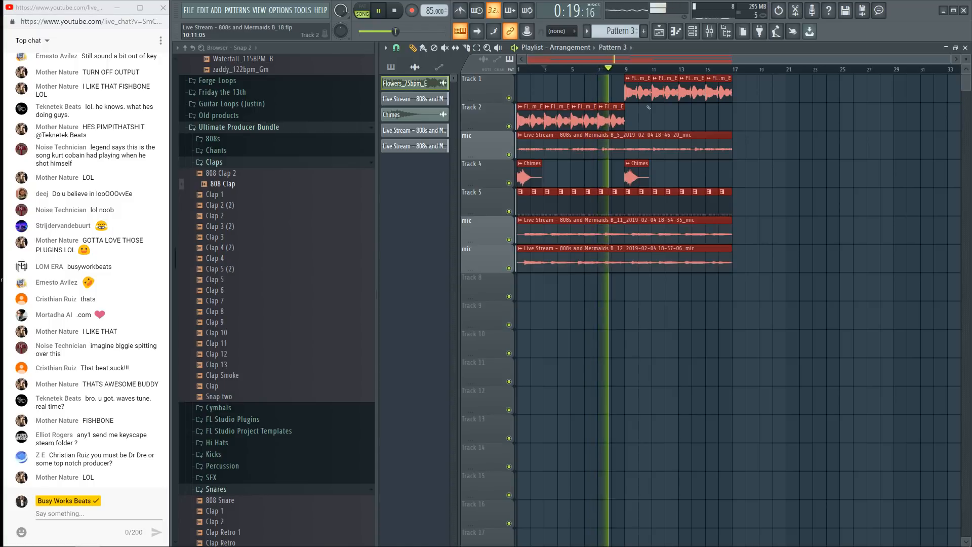
pyautogui.keyDown('ctrl'); pyautogui.click(728, 306); pyautogui.keyUp('ctrl')
pyautogui.hotkey('ctrl', 'n')
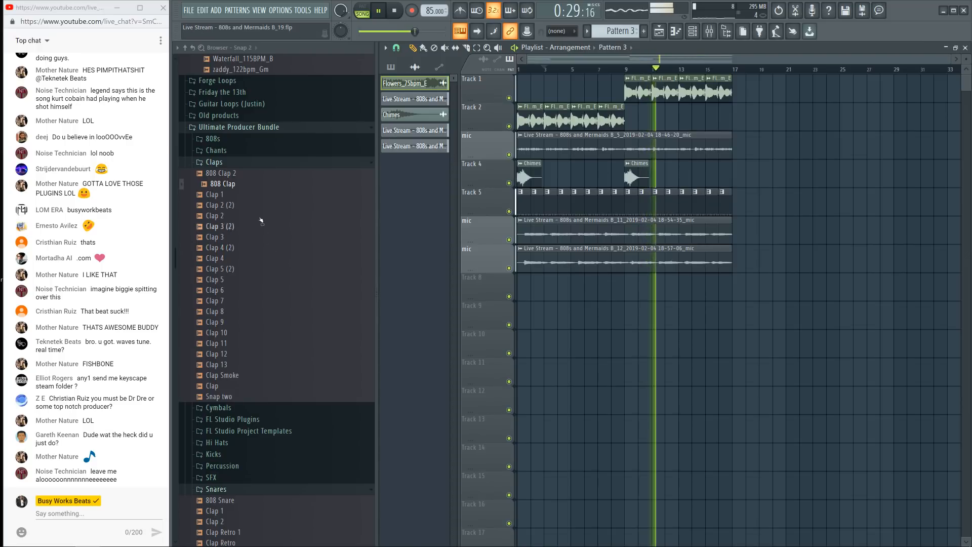
# Step: Load the 808 C sample from the Ultimate Producer Bundle's 808s folder into a new channel routed to mixer track 8
pyautogui.click(238, 138)
pyautogui.click(240, 181)
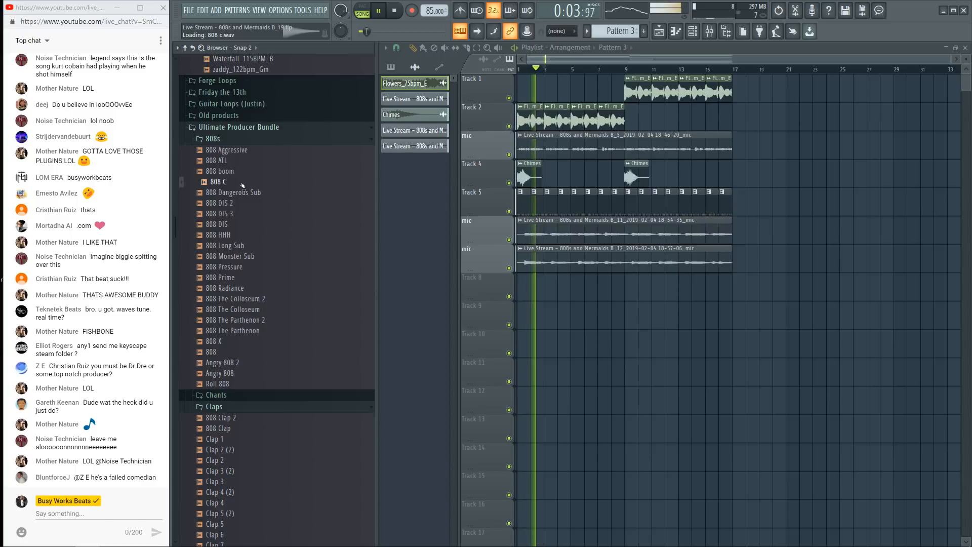
pyautogui.rightClick(242, 186)
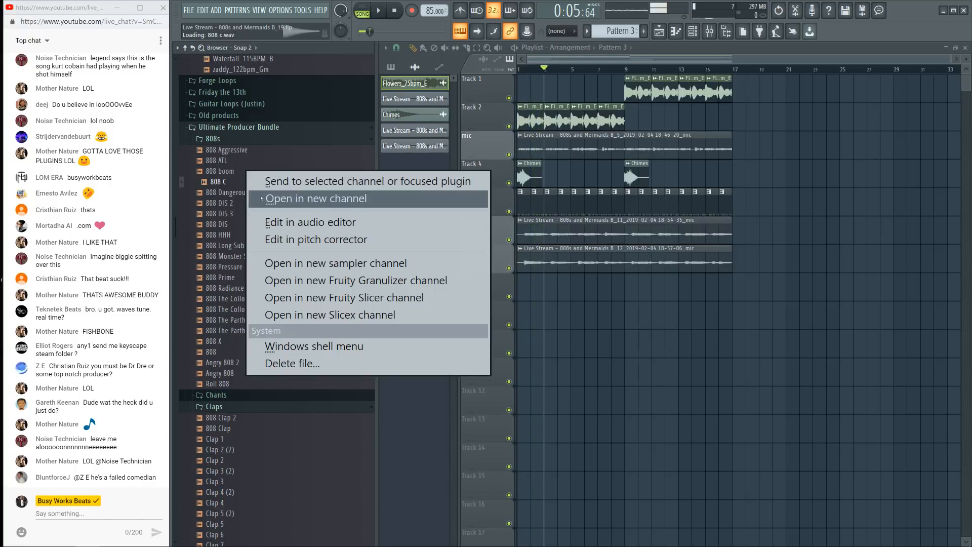
pyautogui.click(260, 198)
# Step: Program 808 C hits on steps 1, 4, 7, 11 and 15 of Pattern 3 and place the pattern at bar 1 on Track 8
pyautogui.click(693, 31)
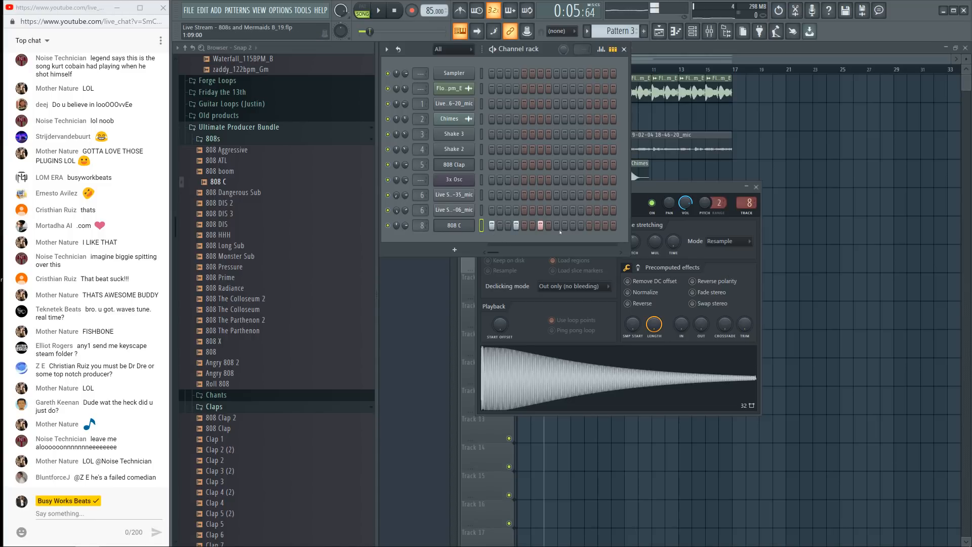
pyautogui.rightClick(866, 198)
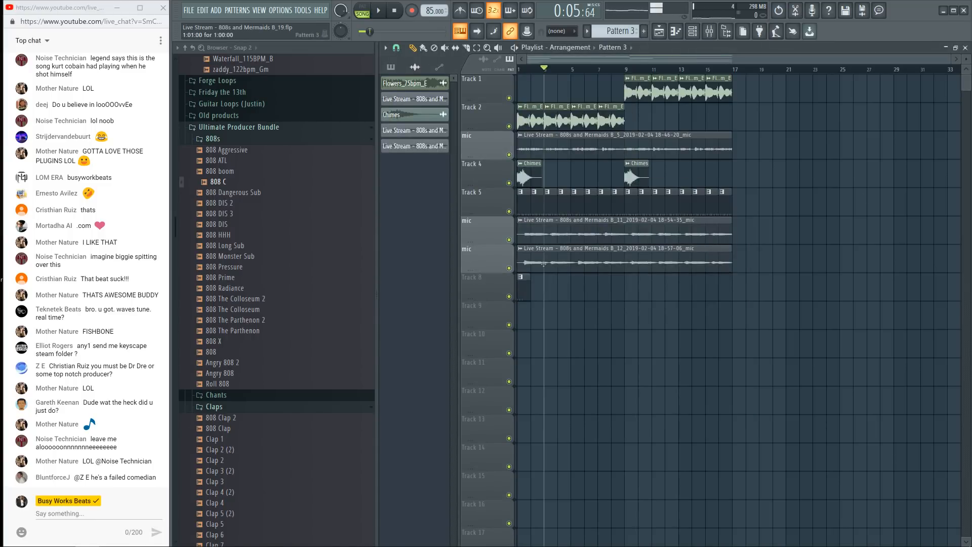
pyautogui.click(692, 31)
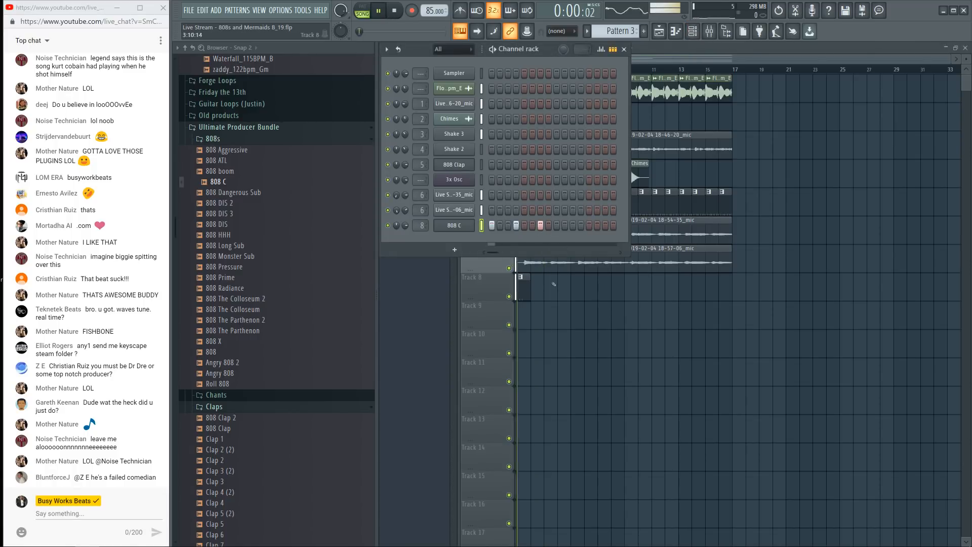
pyautogui.rightClick(470, 224)
pyautogui.click(448, 241)
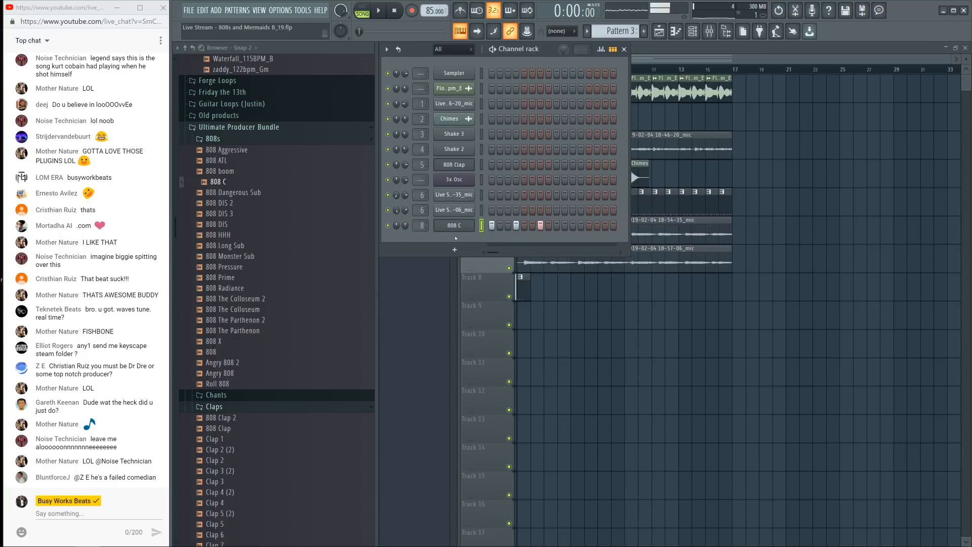
pyautogui.click(573, 225)
pyautogui.click(605, 225)
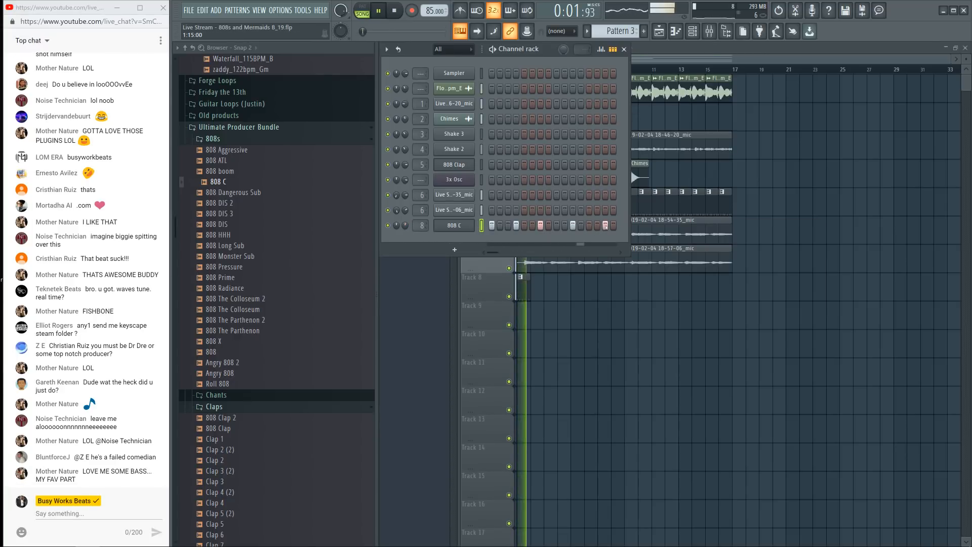
# Step: Repeat Pattern 3 along Track 8 so that it fills bars 1 to 16 of the playlist
pyautogui.press('F6')
pyautogui.moveTo(551, 290)
pyautogui.mouseDown()
pyautogui.moveTo(538, 290)
pyautogui.moveTo(568, 278)
pyautogui.moveTo(729, 280)
pyautogui.mouseUp()
pyautogui.click(550, 289)
pyautogui.rightClick(737, 283)
# Step: Move the last 808 C hit in Pattern 3 from step 15 to step 14
pyautogui.click(692, 31)
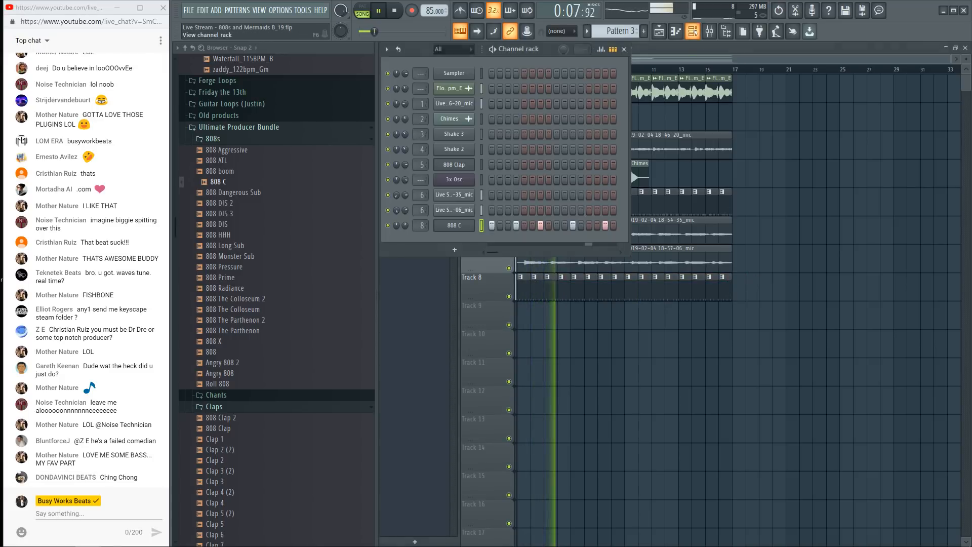
pyautogui.rightClick(605, 225)
pyautogui.click(596, 225)
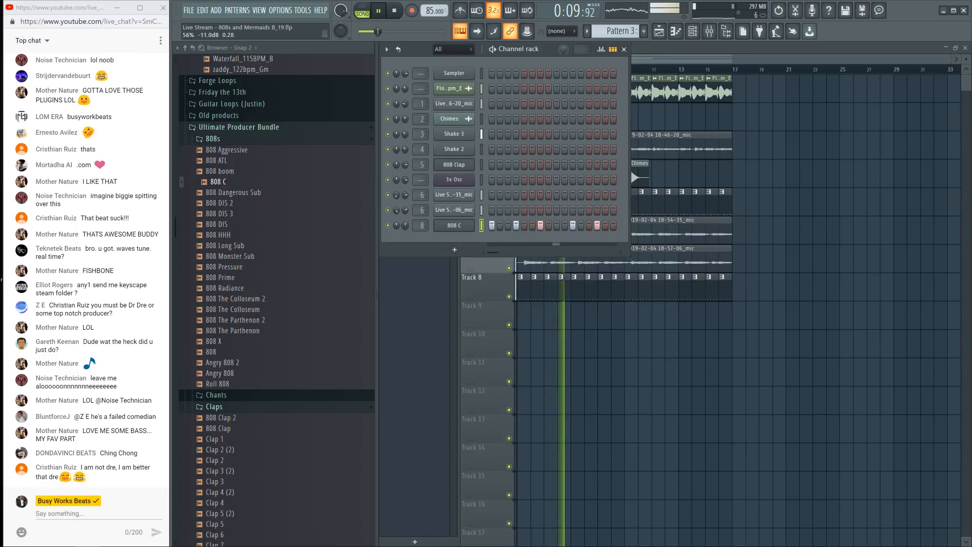
# Step: Load the Clap 2 sample from the Snares folder into a new channel and give the sample a fade-out
pyautogui.scroll(-4, 258, 283)
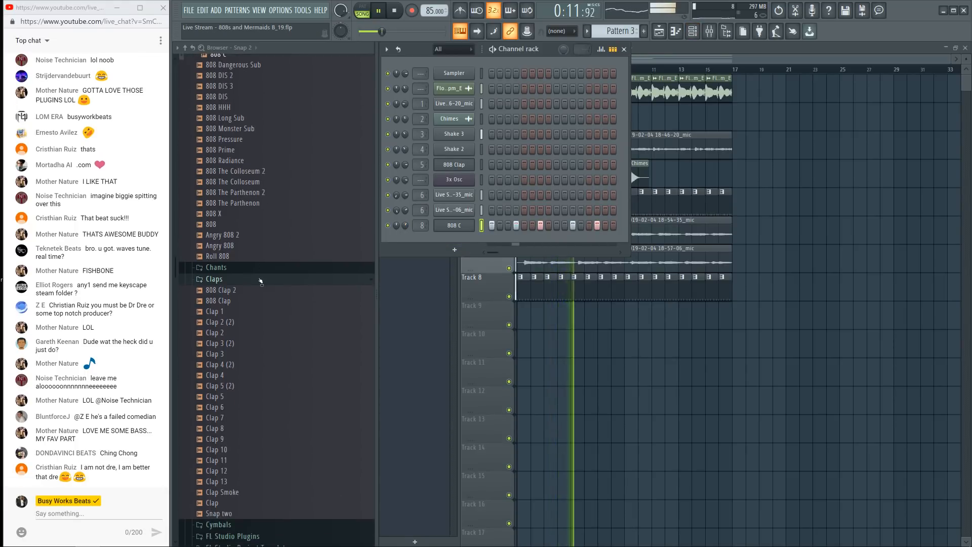
pyautogui.scroll(-6, 254, 287)
pyautogui.click(216, 414)
pyautogui.click(218, 436)
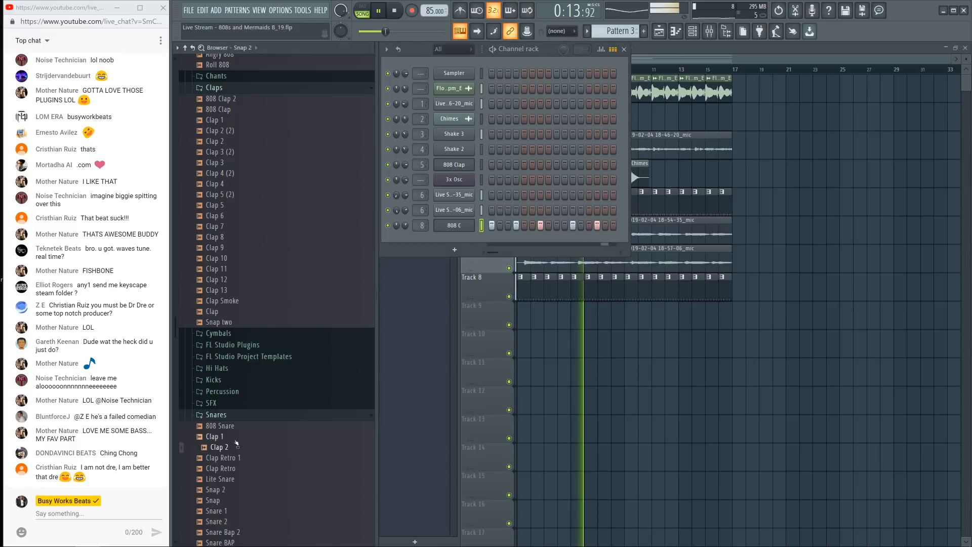
pyautogui.rightClick(235, 448)
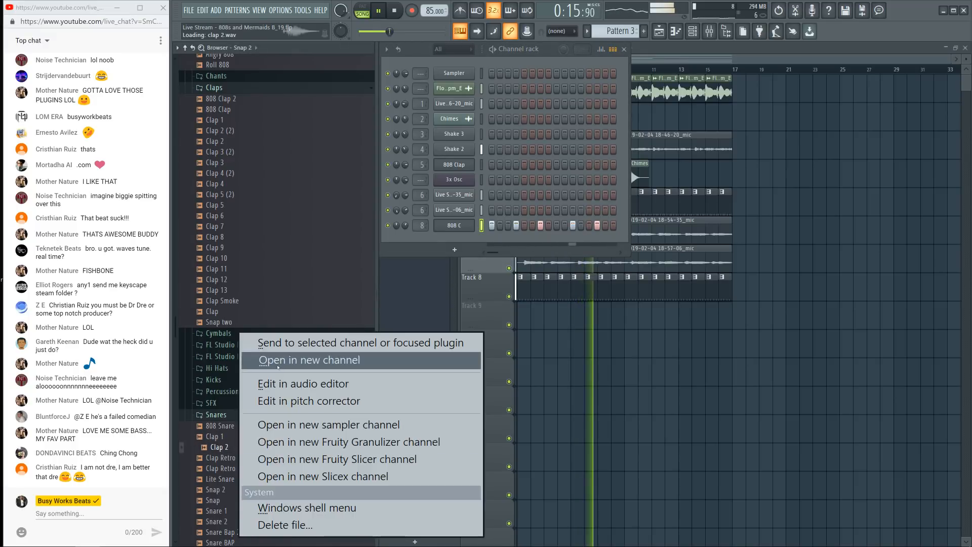
pyautogui.click(278, 361)
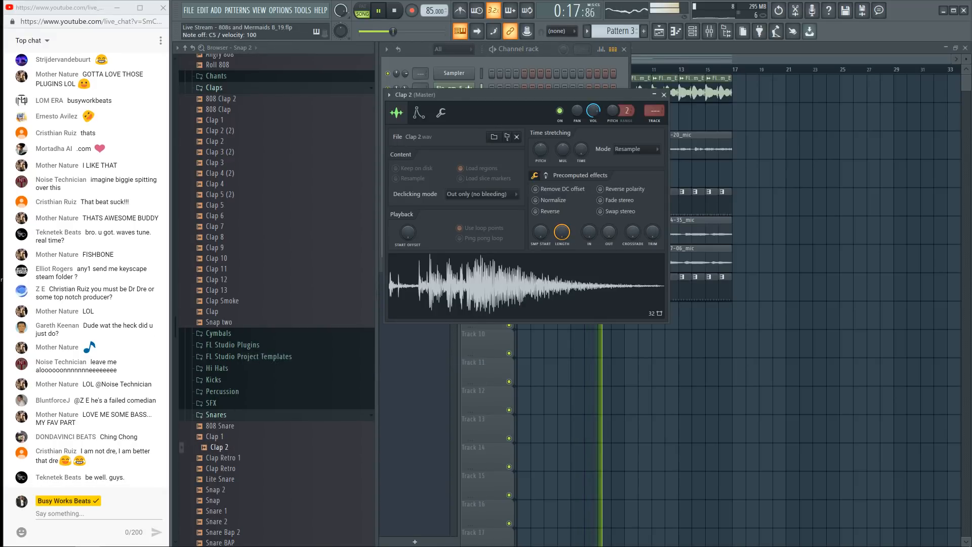
pyautogui.moveTo(608, 232); pyautogui.dragTo(608, 223)
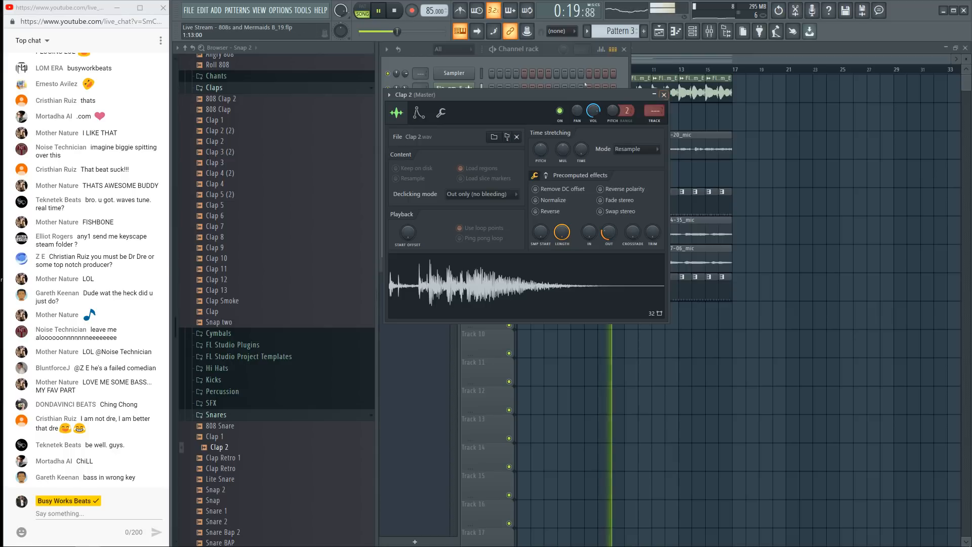
# Step: Program Clap 2 hits on steps 5 and 13 of Pattern 3 and route the channel to mixer track 9
pyautogui.click(540, 49)
pyautogui.press('space')
pyautogui.click(525, 240)
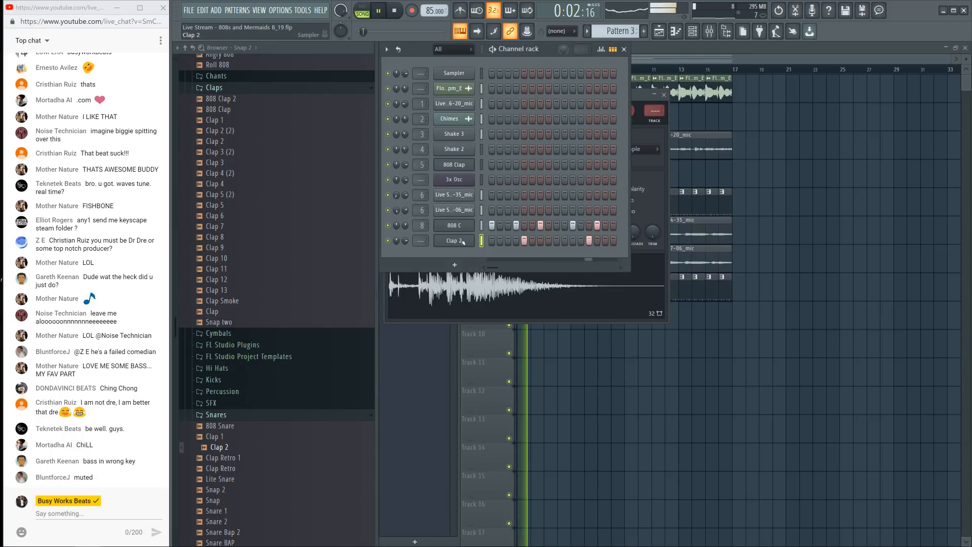
pyautogui.moveTo(421, 240); pyautogui.dragTo(421, 217)
pyautogui.press('space')
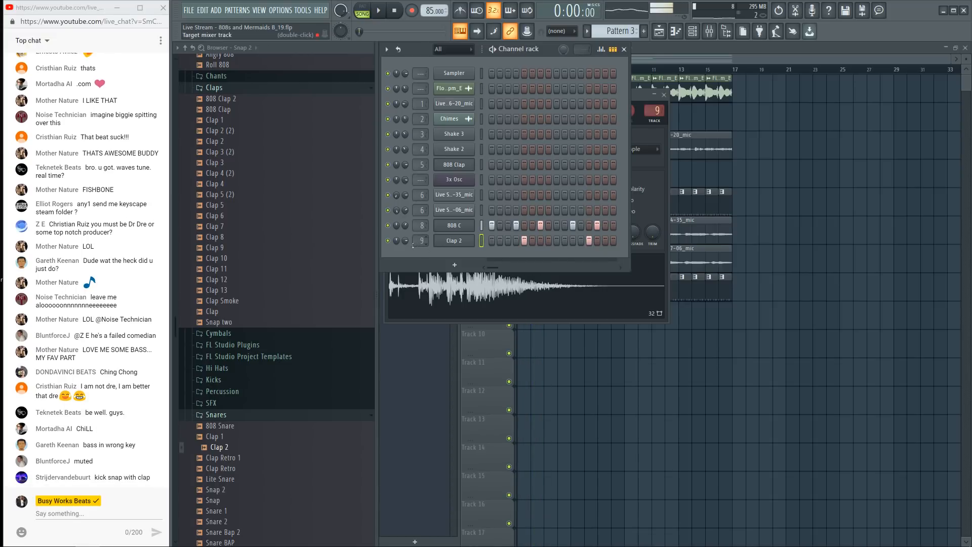
# Step: Save the project as a new version and shorten the 808 C sample by raising its fade-out
pyautogui.hotkey('ctrl', 'n')
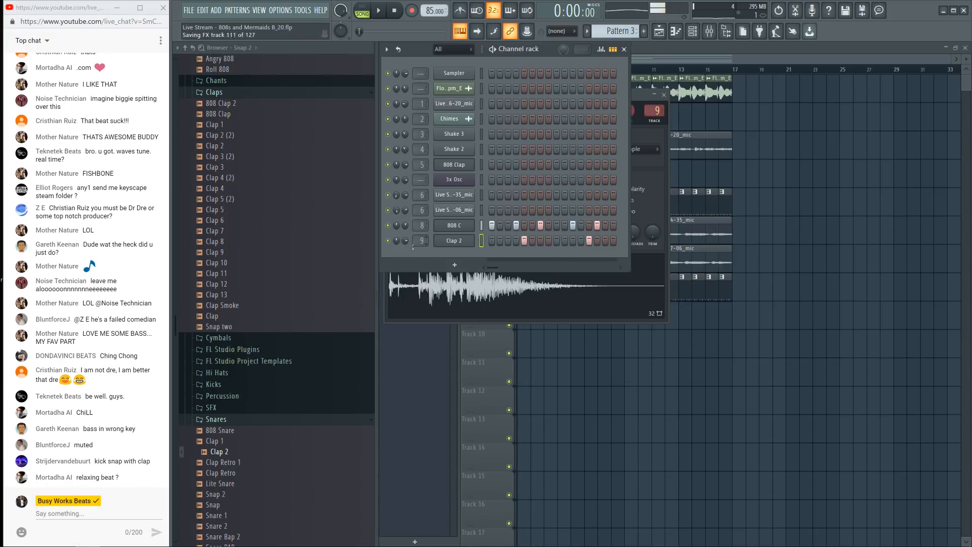
pyautogui.click(450, 224)
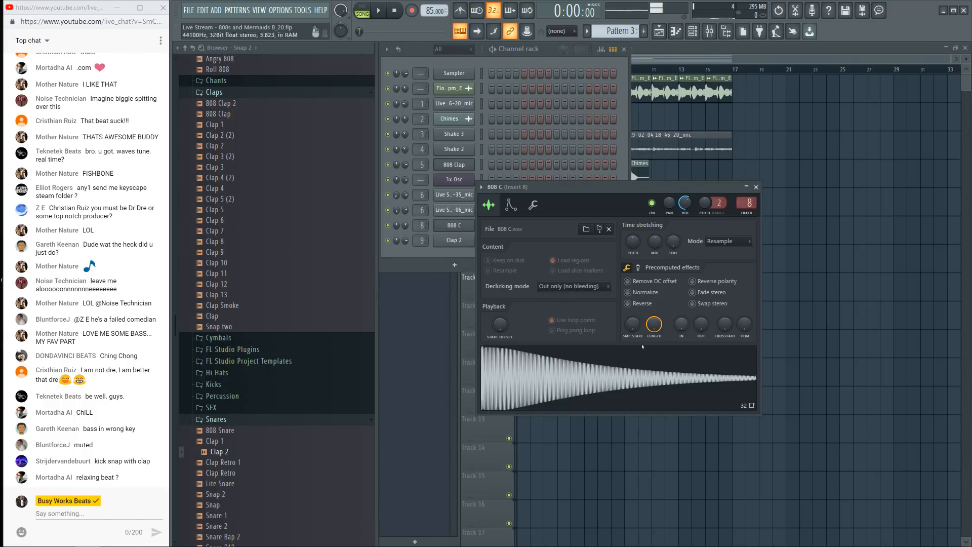
pyautogui.moveTo(700, 323)
pyautogui.mouseDown()
pyautogui.moveTo(700, 307)
pyautogui.moveTo(706, 328)
pyautogui.mouseUp()
pyautogui.press('space')
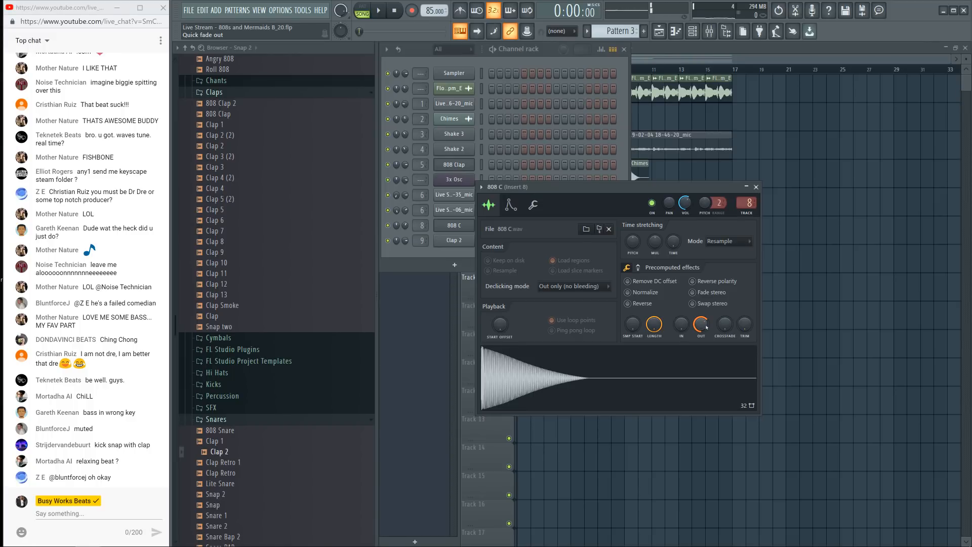
pyautogui.moveTo(701, 324); pyautogui.dragTo(705, 326)
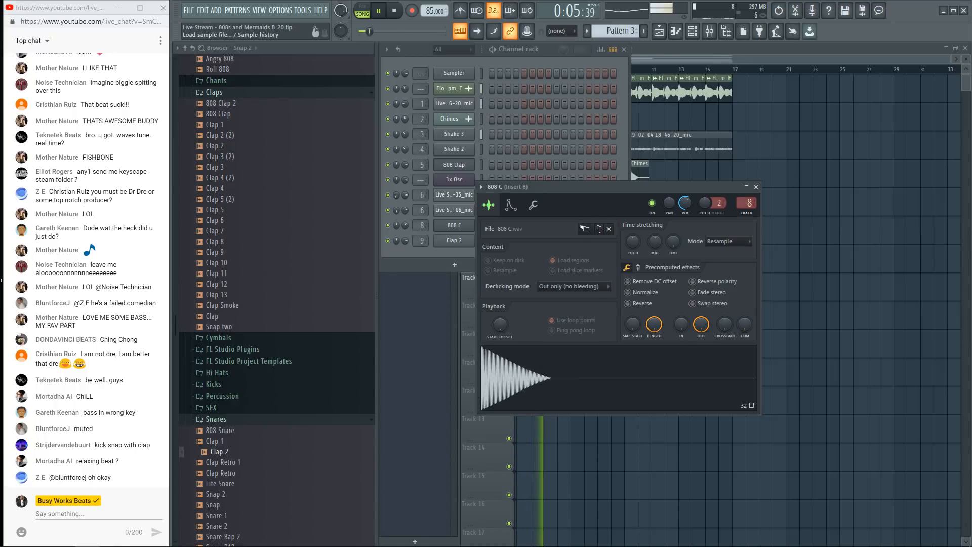
pyautogui.press('space')
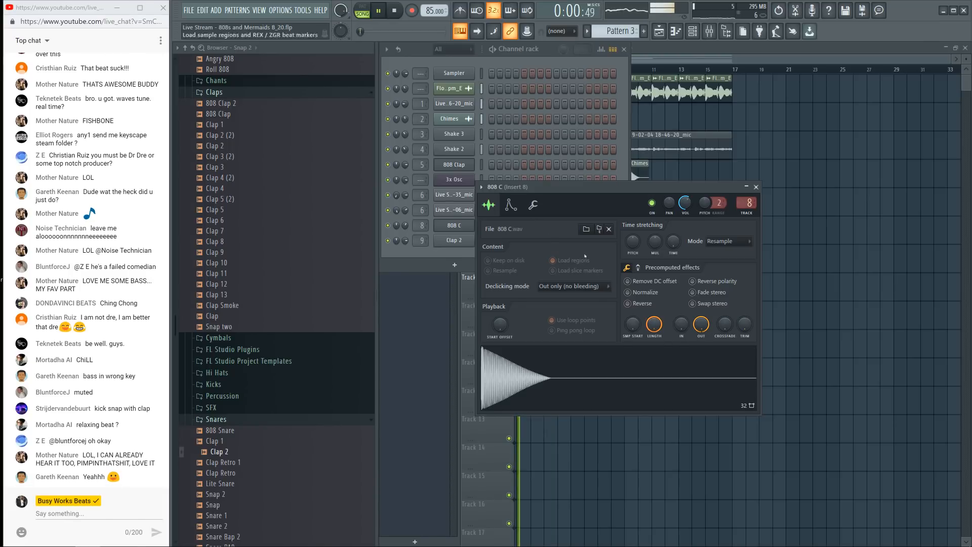
# Step: Check the 808 C channel's miscellaneous settings during playback and save the project as a new version
pyautogui.click(533, 205)
pyautogui.press('space')
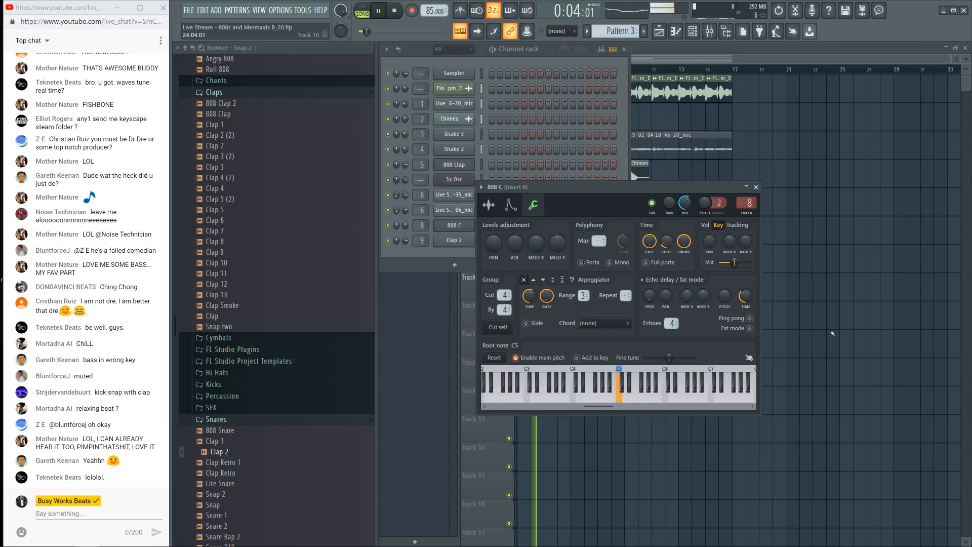
pyautogui.click(814, 326)
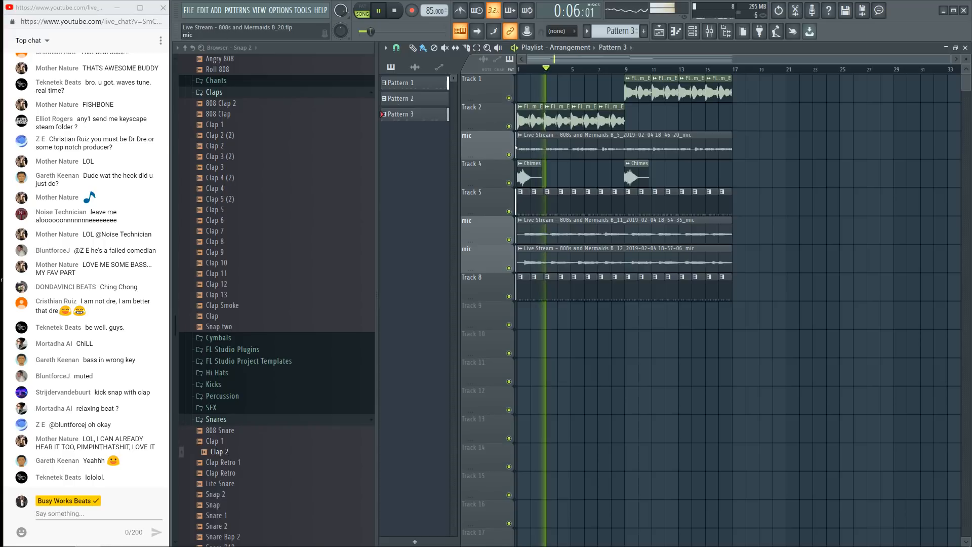
pyautogui.hotkey('ctrl', 'n')
pyautogui.press('space')
# Step: Set the 808 C channel's root note to D5, then close its settings and stop playback
pyautogui.click(692, 31)
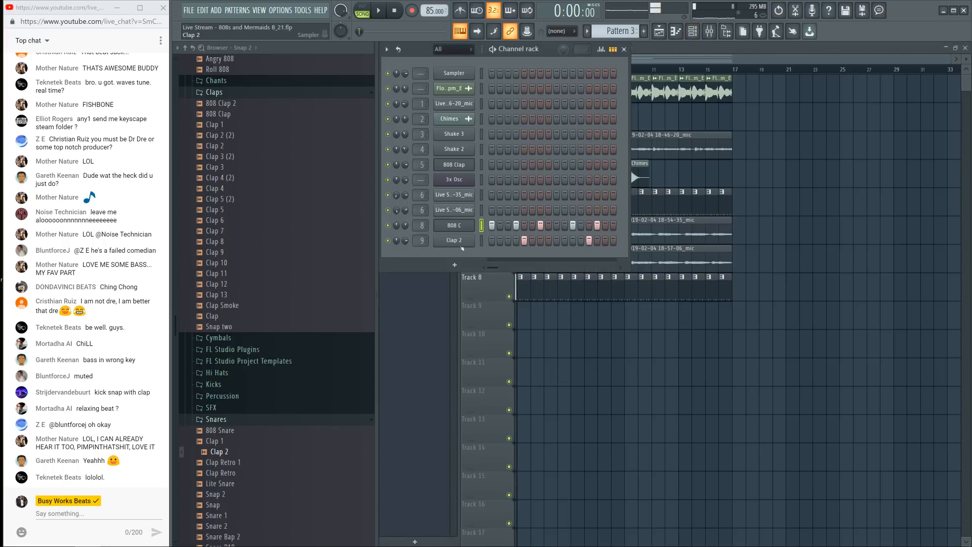
pyautogui.click(454, 225)
pyautogui.press('space')
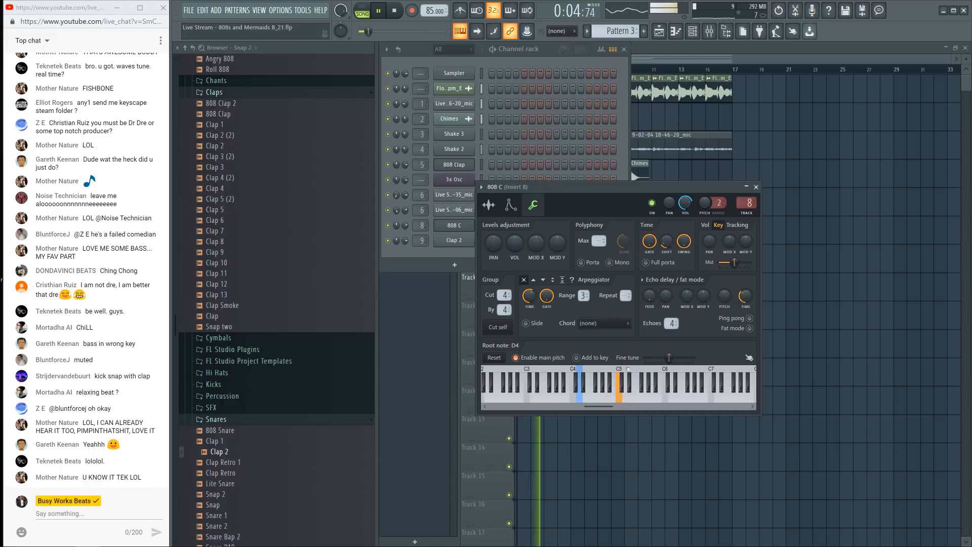
pyautogui.click(757, 187)
pyautogui.press('space')
pyautogui.rightClick(580, 380)
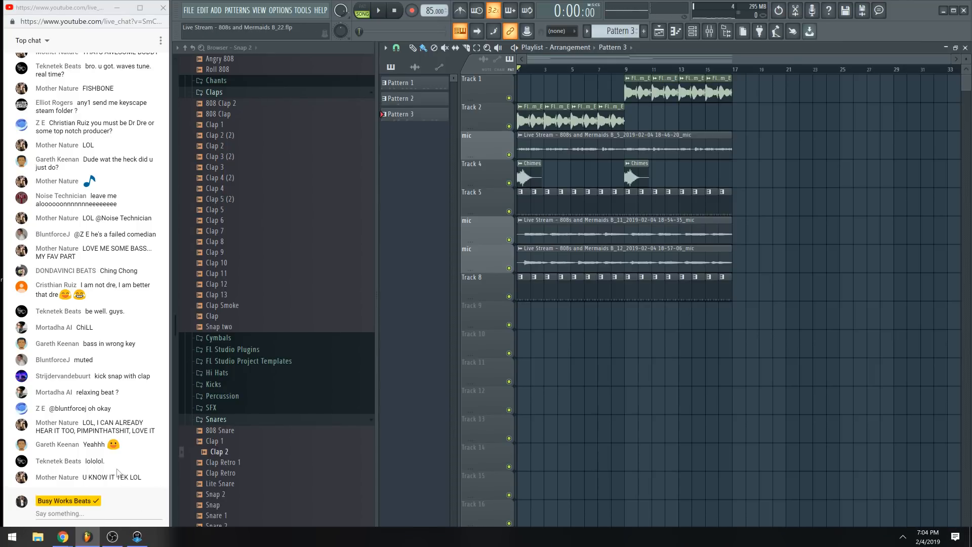
# Step: Delete the Pattern 3 clips from bars 1 to 8 of Track 8 and save the project as a new version
pyautogui.press('space')
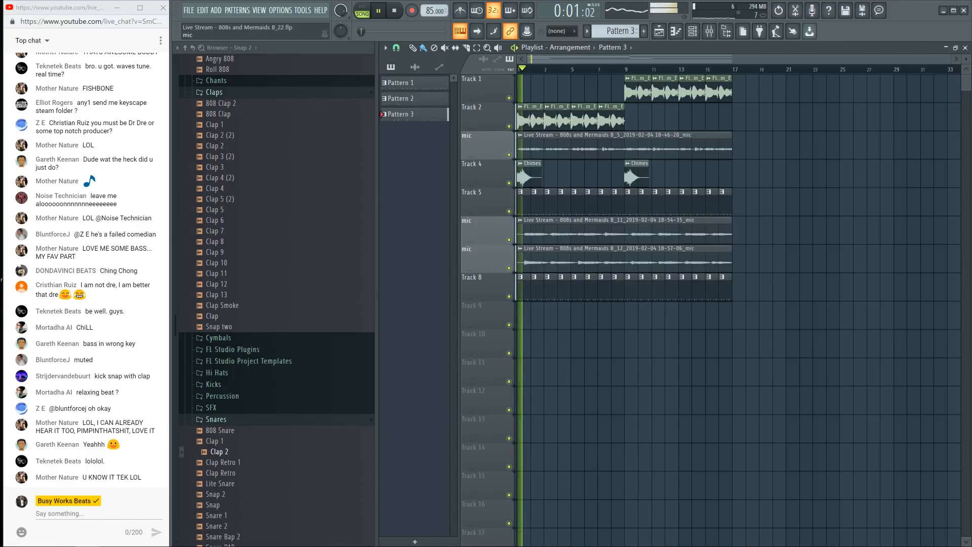
pyautogui.click(693, 31)
pyautogui.click(654, 313)
pyautogui.moveTo(618, 290); pyautogui.dragTo(522, 291)
pyautogui.hotkey('ctrl', 's')
pyautogui.hotkey('ctrl', 'n')
# Step: Set the song's playback start to bar 9 and open the Kicks sample folder in the browser
pyautogui.scroll(-3, 290, 406)
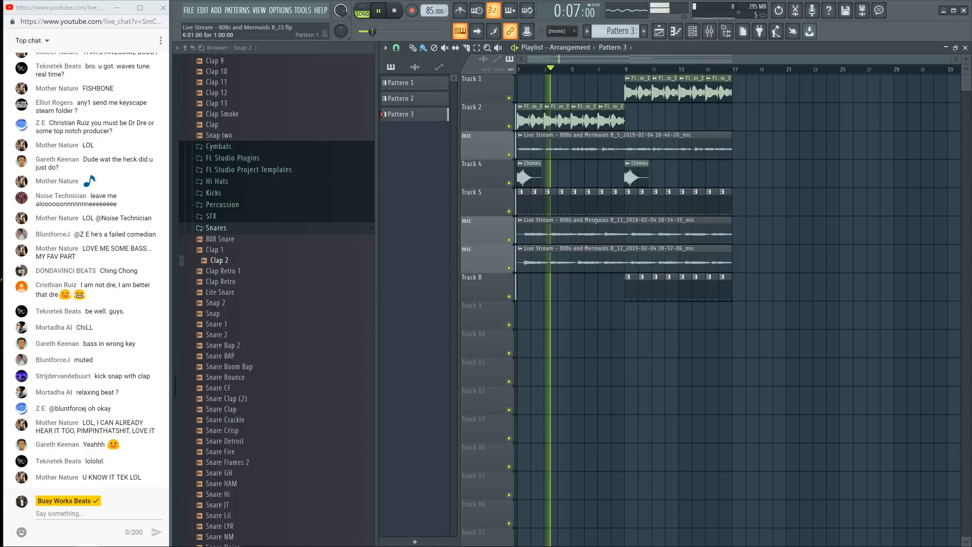
pyautogui.click(626, 70)
pyautogui.click(692, 31)
pyautogui.press('space')
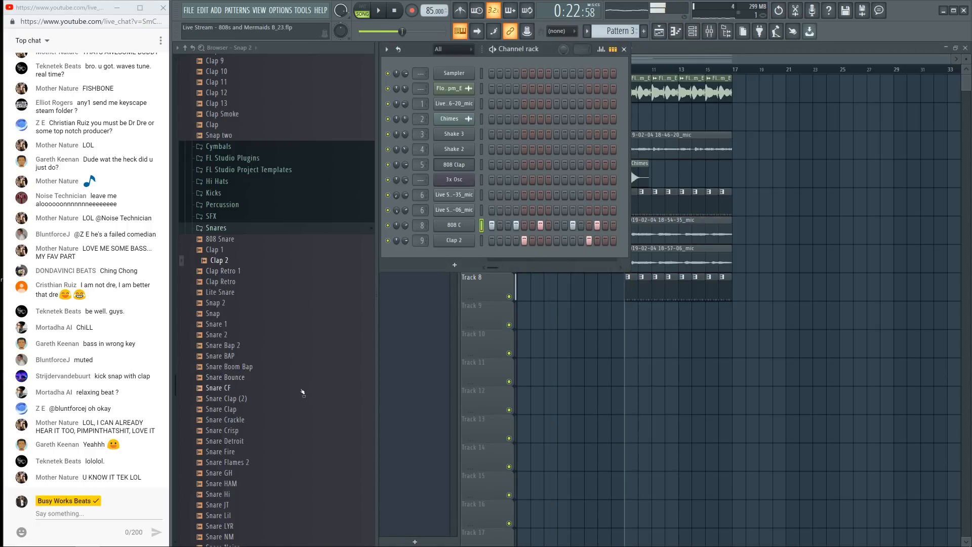
pyautogui.scroll(-4, 302, 390)
pyautogui.press('space')
pyautogui.scroll(6, 292, 339)
pyautogui.click(236, 258)
pyautogui.press('space')
# Step: Load the Kick Flames sample into a new channel and route it to mixer track 10
pyautogui.click(463, 225)
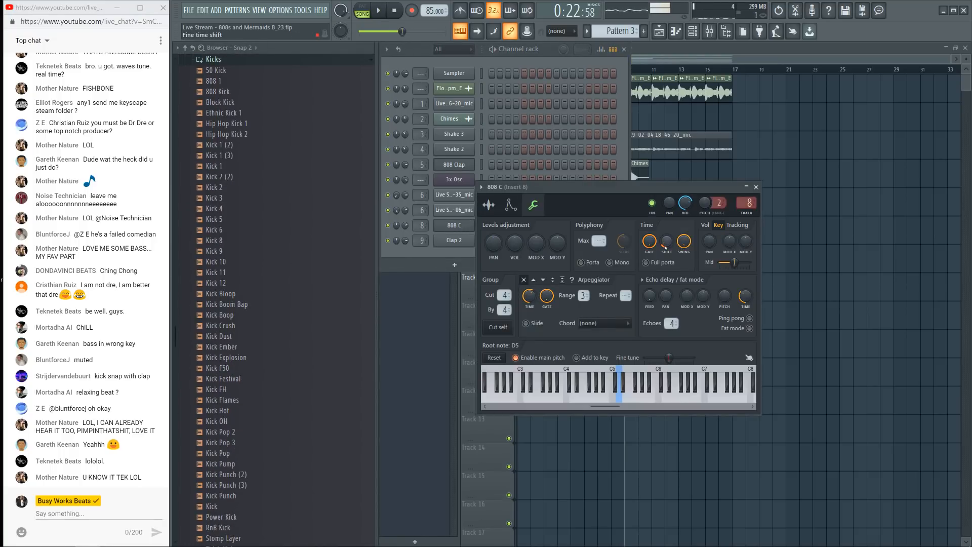
pyautogui.click(236, 400)
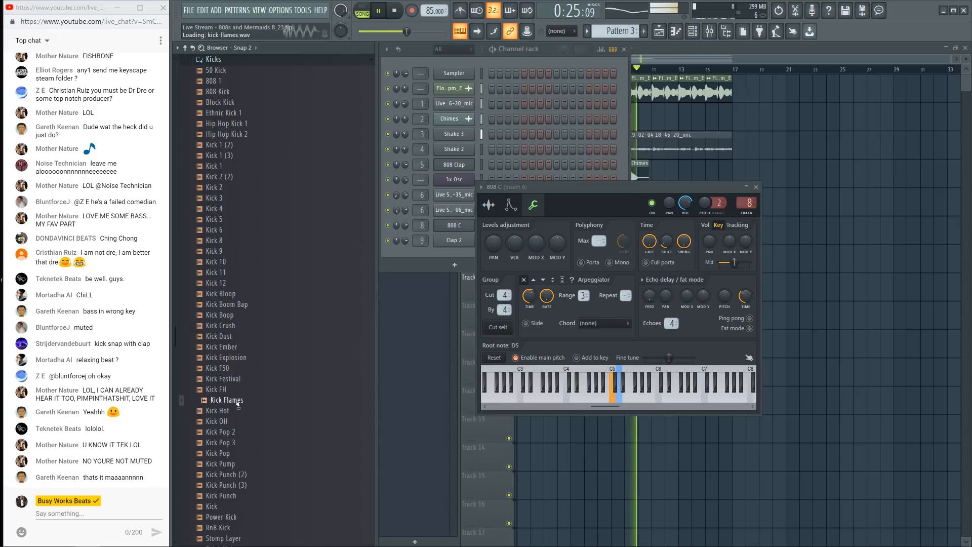
pyautogui.rightClick(237, 404)
pyautogui.click(293, 359)
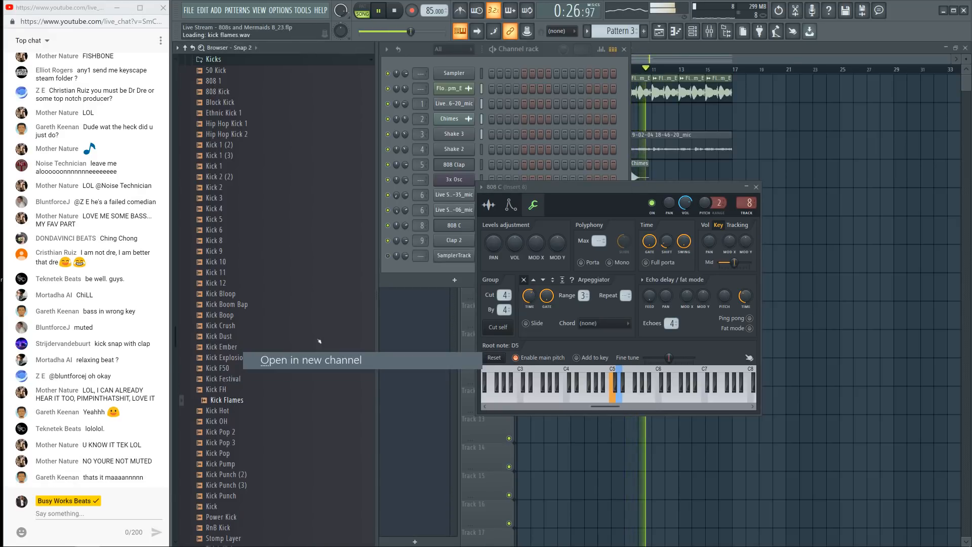
pyautogui.click(392, 273)
pyautogui.press('space')
pyautogui.scroll(2, 420, 257)
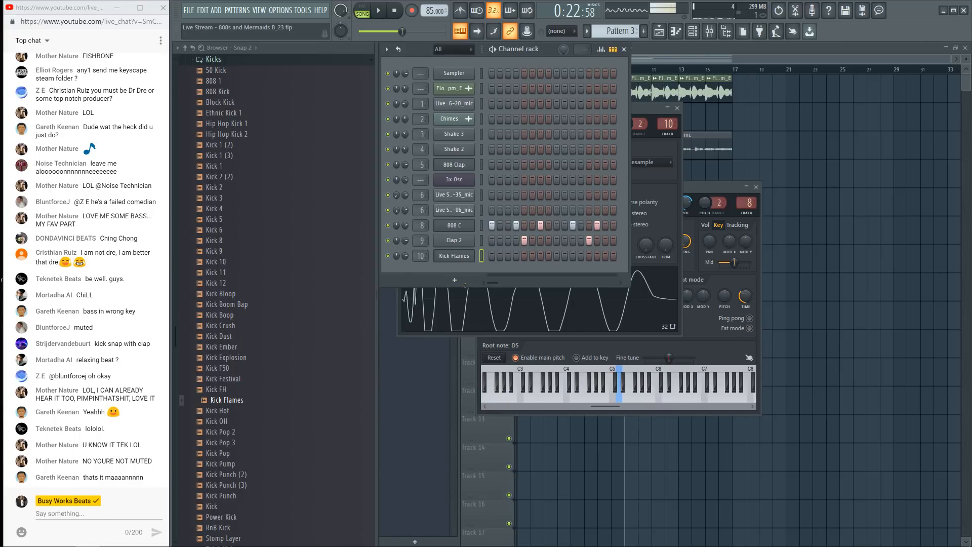
# Step: Copy the 808 C hits on steps 1, 4, 7, 11 and 14 of Pattern 3 to the Kick Flames channel
pyautogui.click(484, 226)
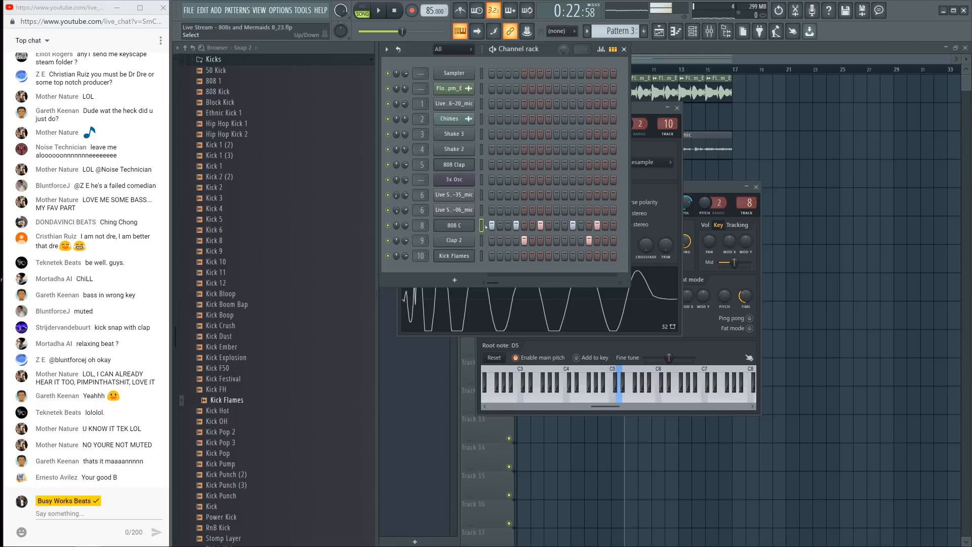
pyautogui.press('F5')
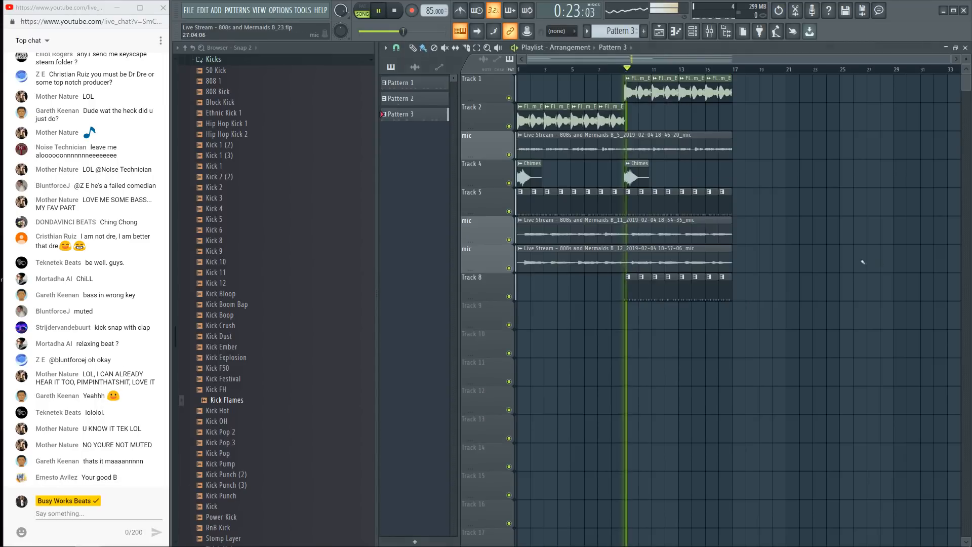
pyautogui.click(693, 31)
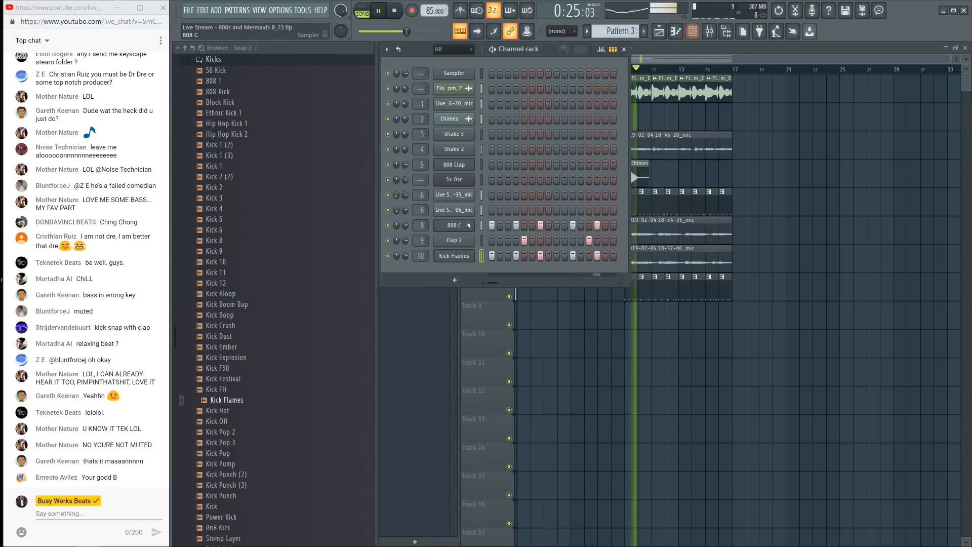
# Step: Adjust the Kick Flames channel's fine time shift and save the project as a new version
pyautogui.click(453, 255)
pyautogui.click(455, 129)
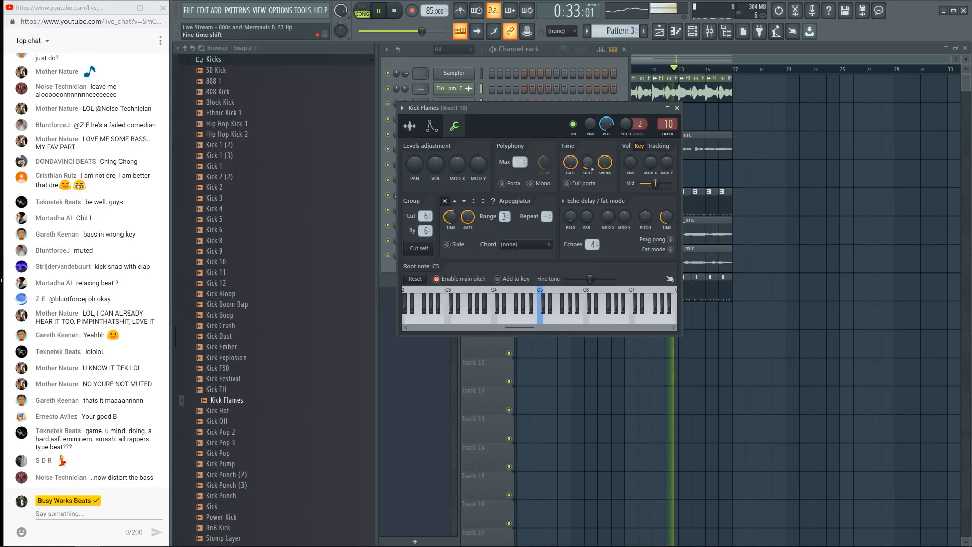
pyautogui.press('space')
pyautogui.click(677, 107)
pyautogui.press('F6')
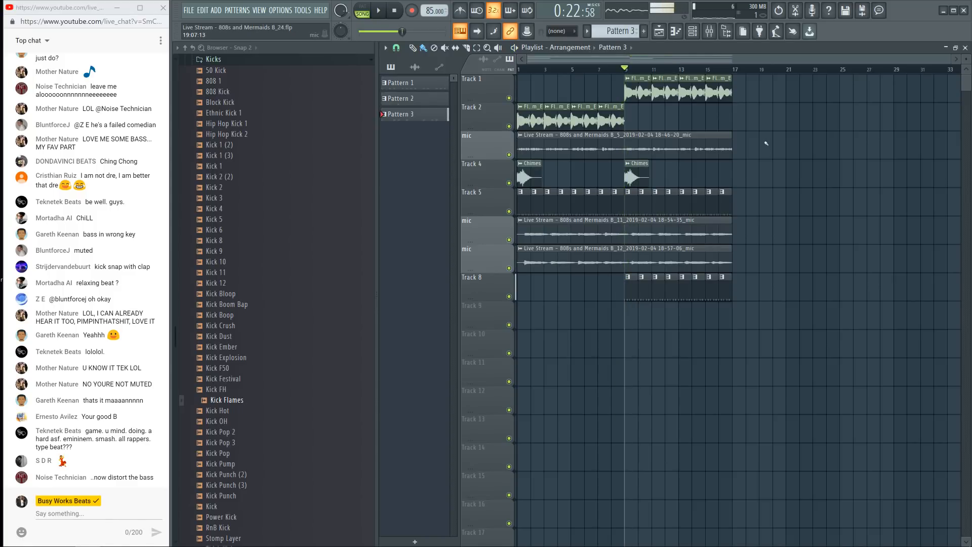
# Step: Play the song from bar 9 and review the 808 C channel's sample and volume envelope settings
pyautogui.press('space')
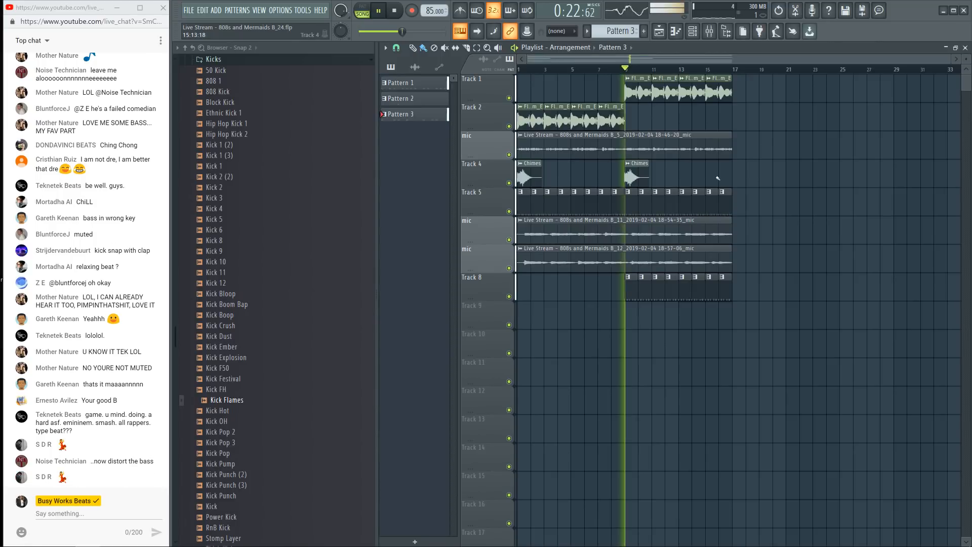
pyautogui.press('space')
pyautogui.press('F6')
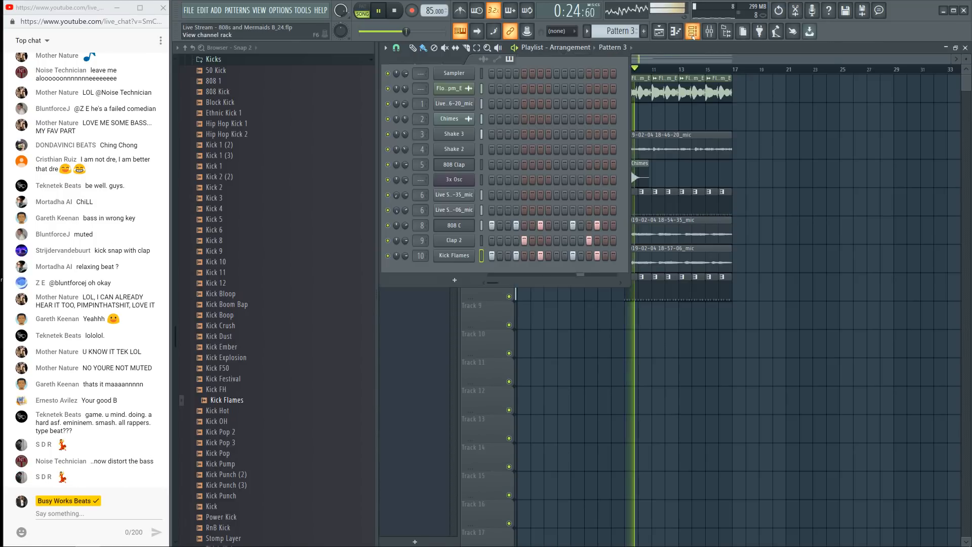
pyautogui.click(462, 227)
pyautogui.press('space')
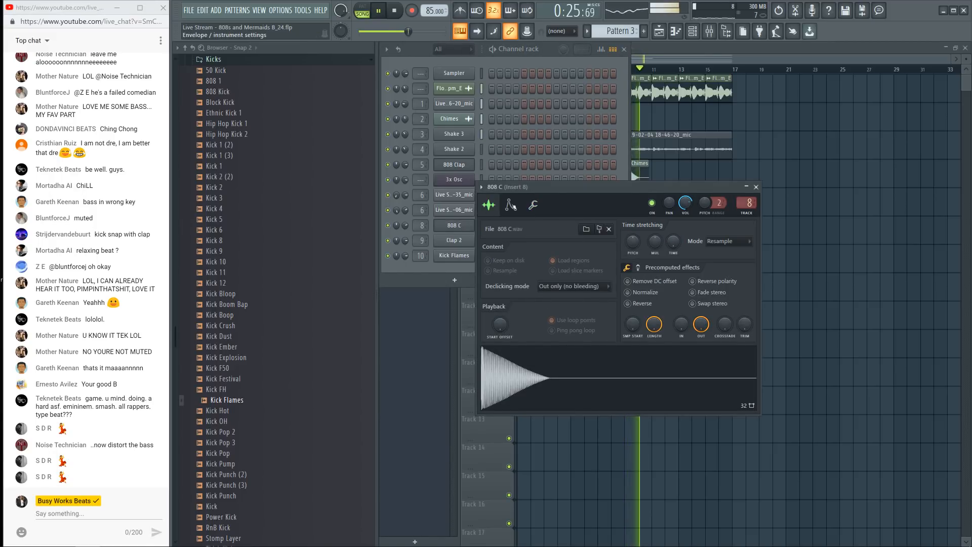
pyautogui.click(511, 204)
pyautogui.press('space')
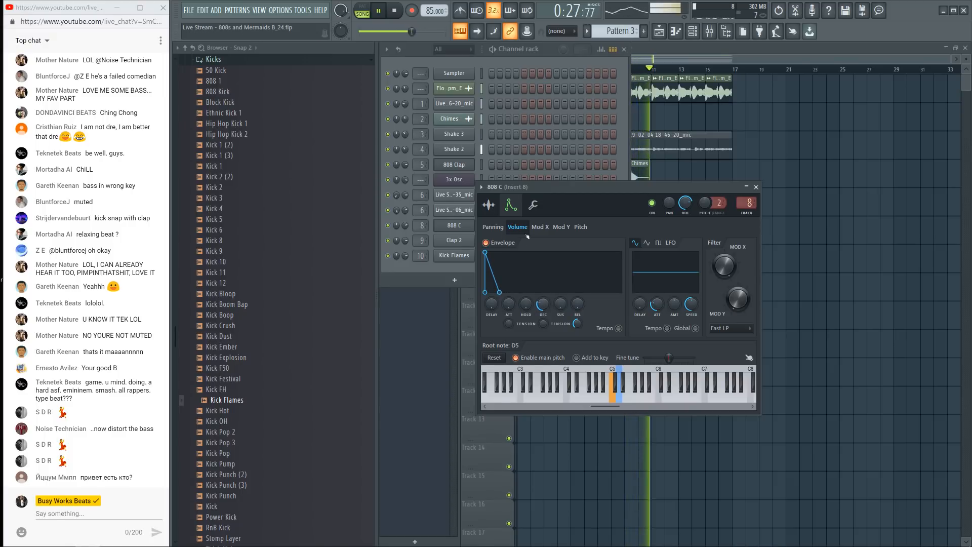
# Step: Check the 808 C channel's time shift, close its settings and save the project as a new version
pyautogui.click(533, 204)
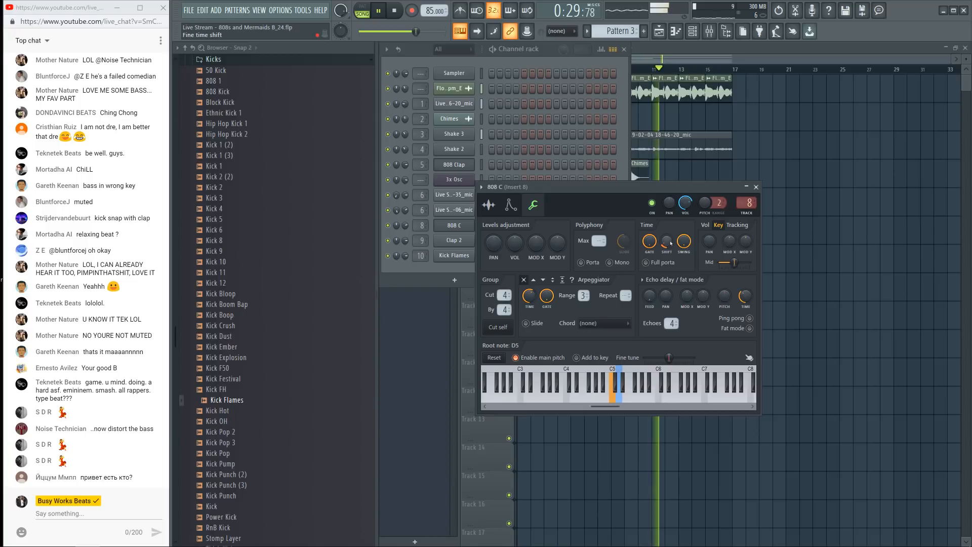
pyautogui.click(756, 186)
pyautogui.press('F6')
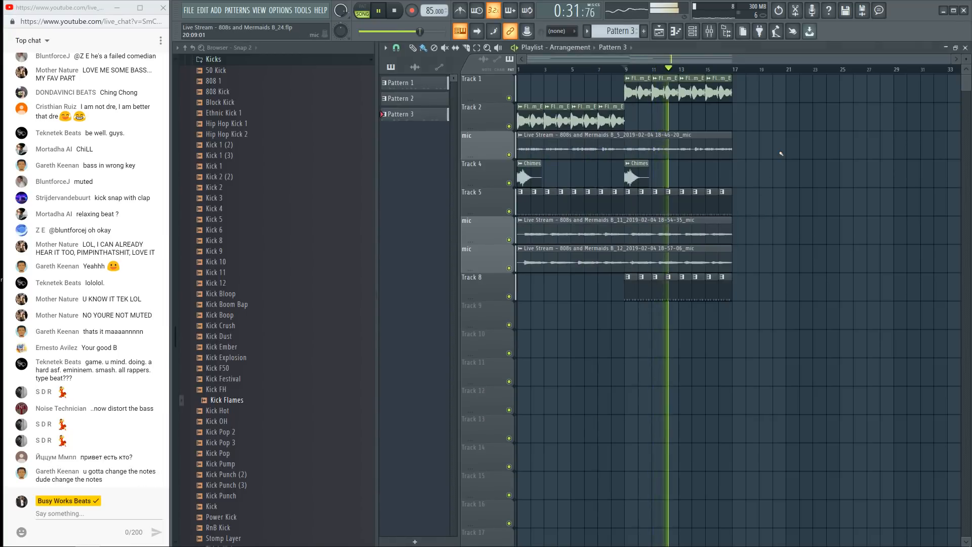
pyautogui.hotkey('ctrl', 's')
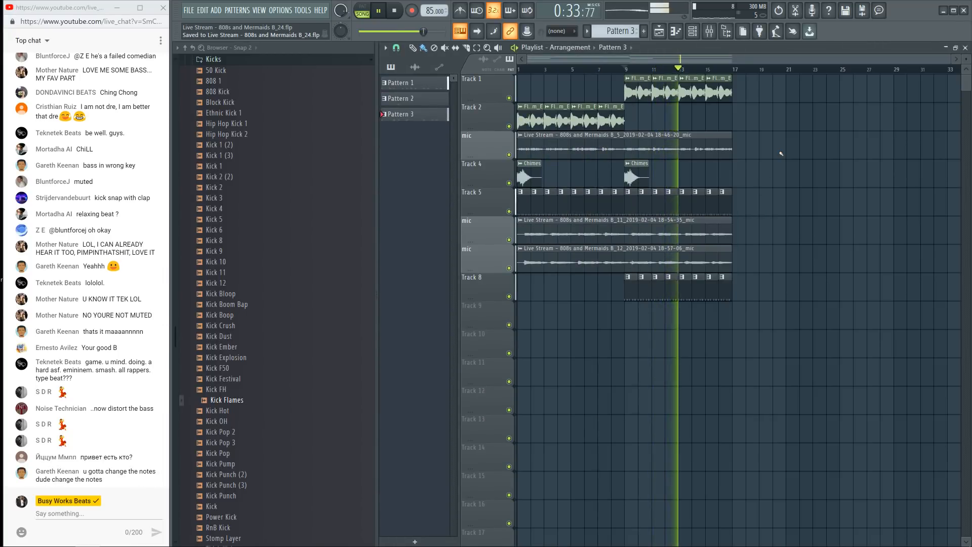
pyautogui.hotkey('ctrl', 'n')
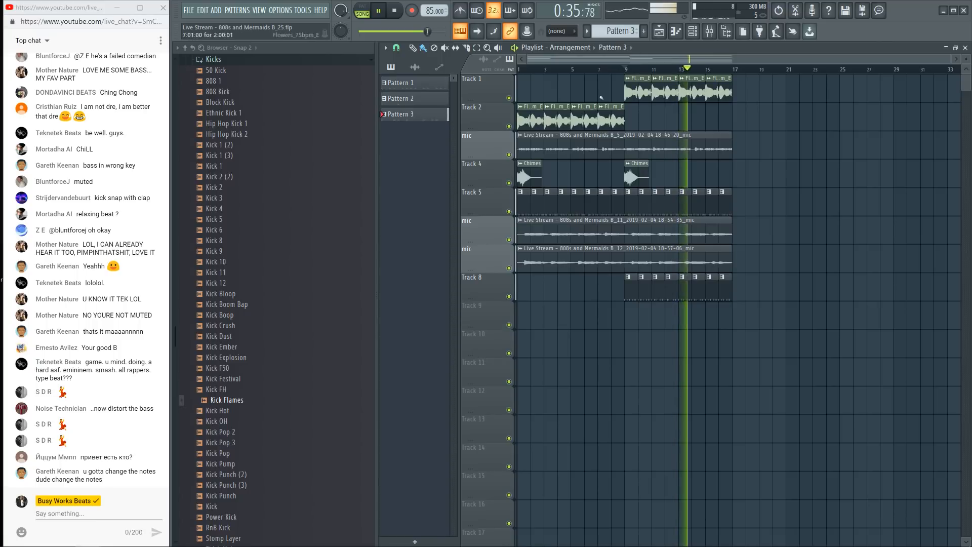
# Step: Replay the arrangement from bar 9 and review the Pattern 3 drum channels in the channel rack
pyautogui.click(692, 31)
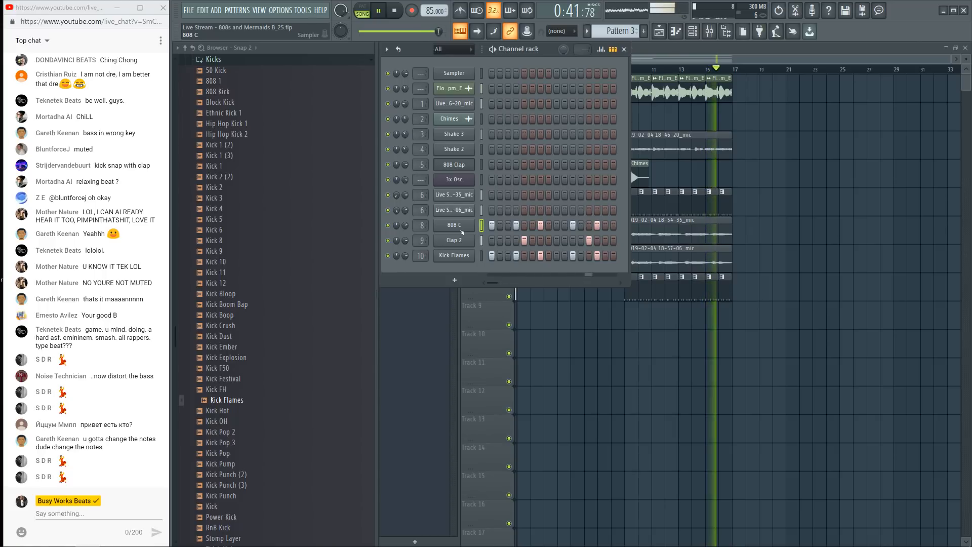
pyautogui.rightClick(563, 324)
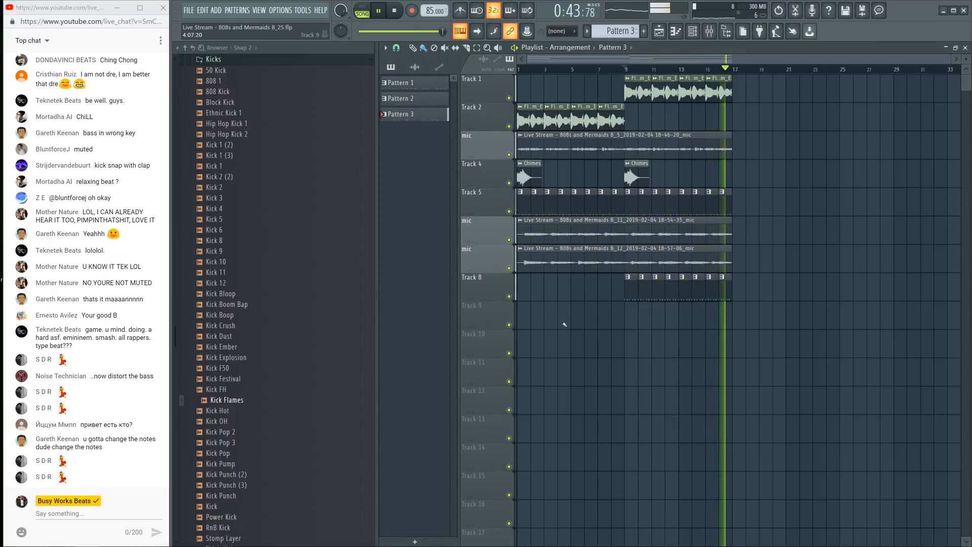
pyautogui.press('space')
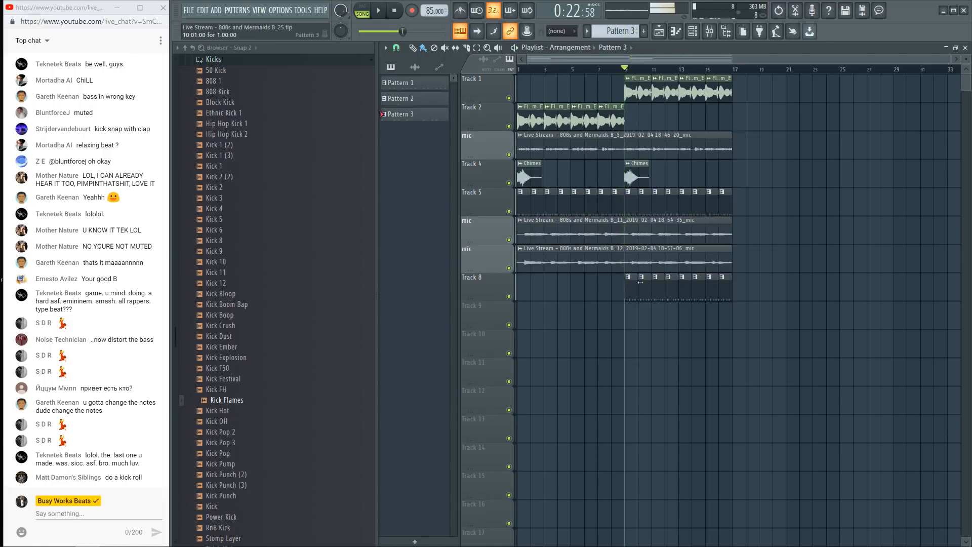
pyautogui.press('space')
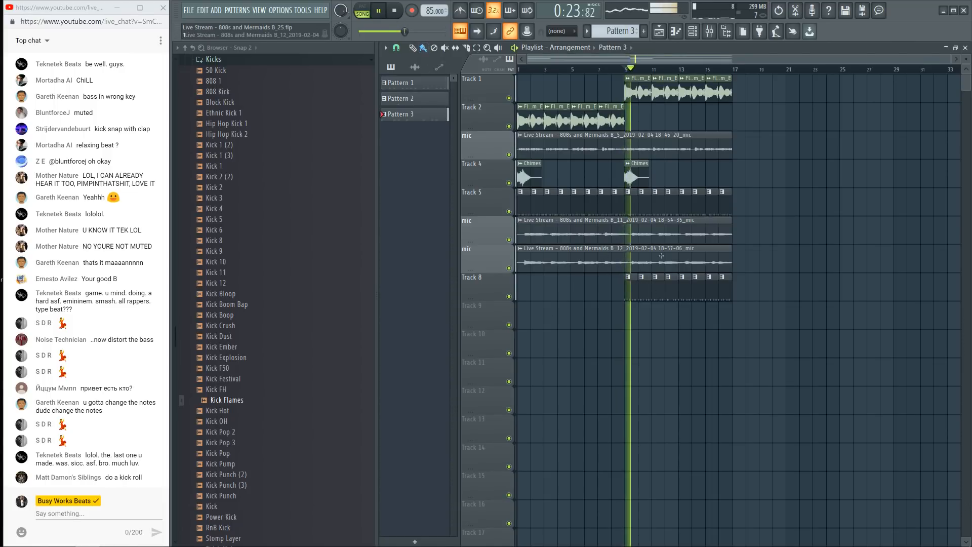
pyautogui.press('F6')
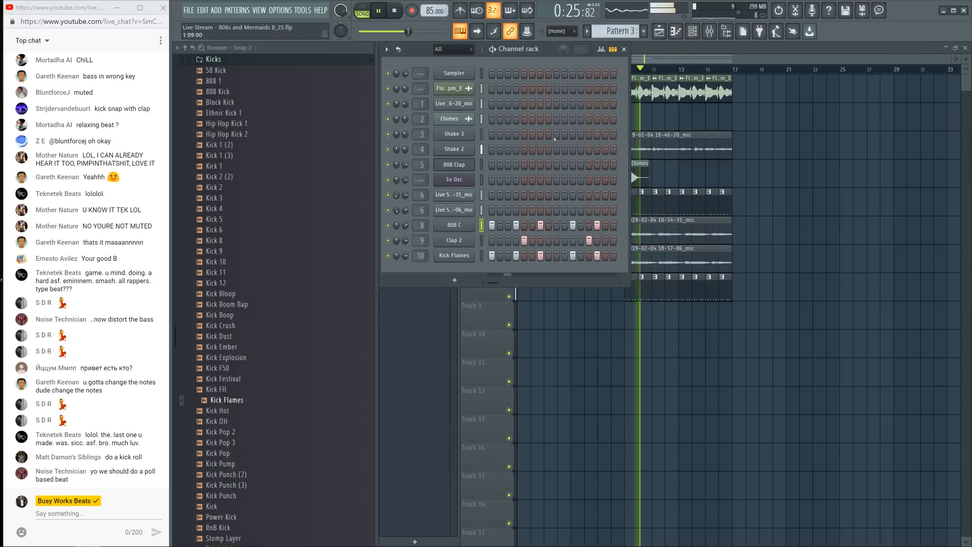
# Step: Trim the mic clip on the third playlist track to end at bar 9, play the song, and save a new project version
pyautogui.press('F6')
pyautogui.press('space')
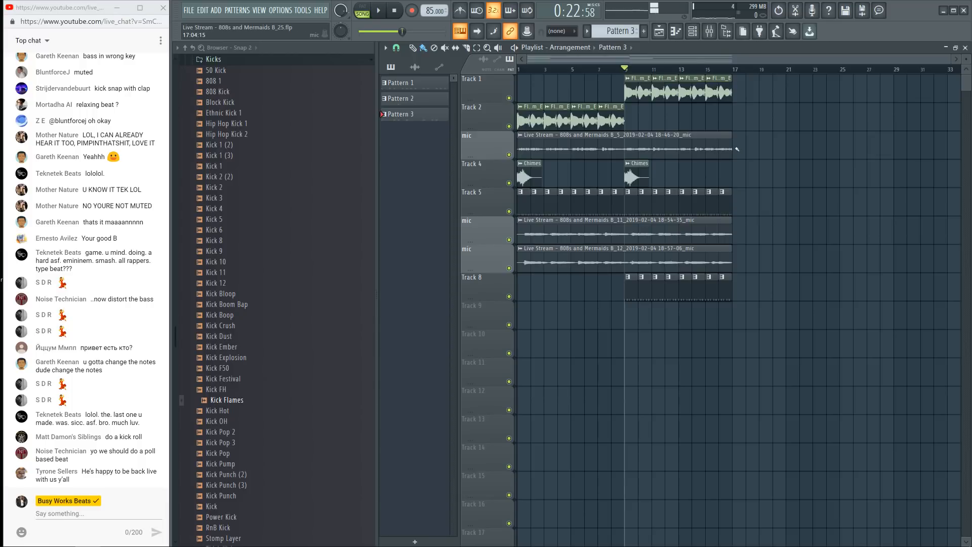
pyautogui.moveTo(734, 148); pyautogui.dragTo(617, 148)
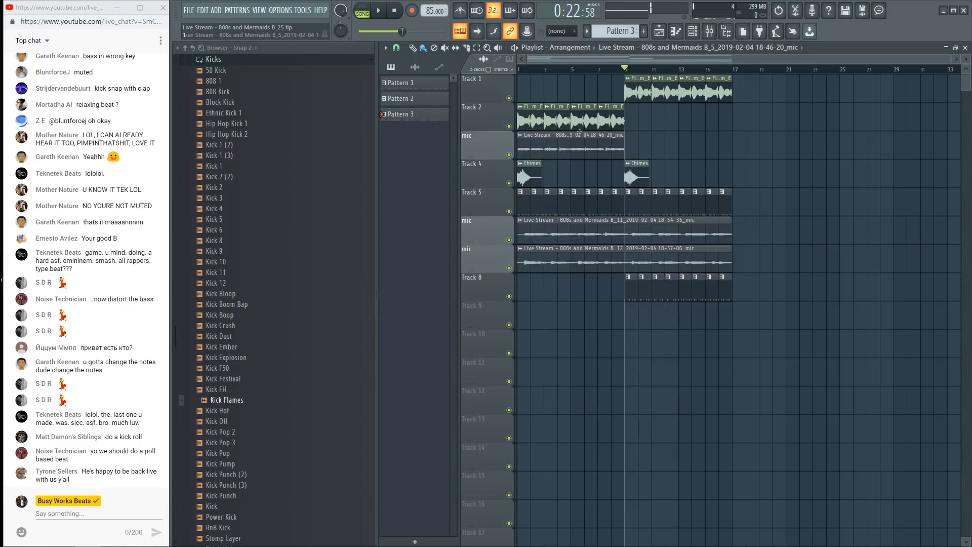
pyautogui.press('space')
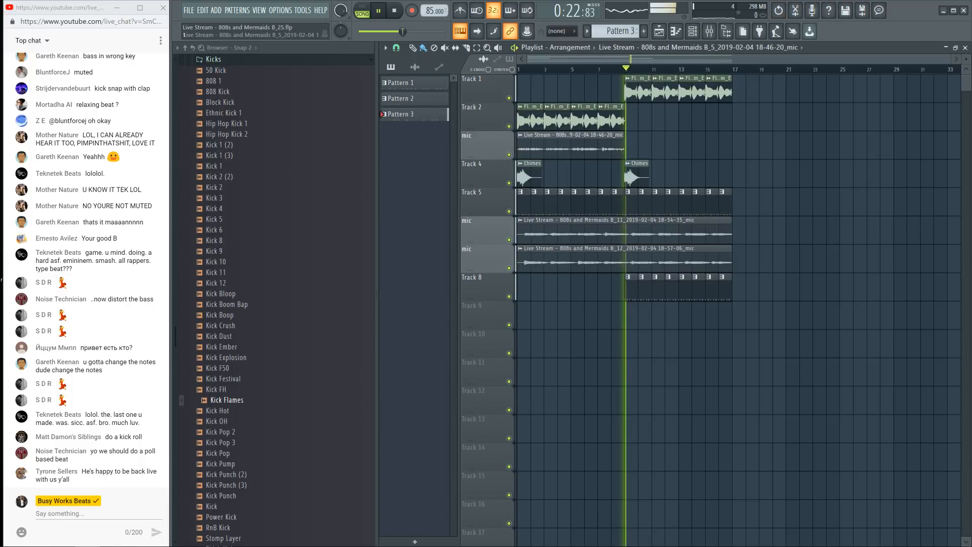
pyautogui.hotkey('ctrl', 'n')
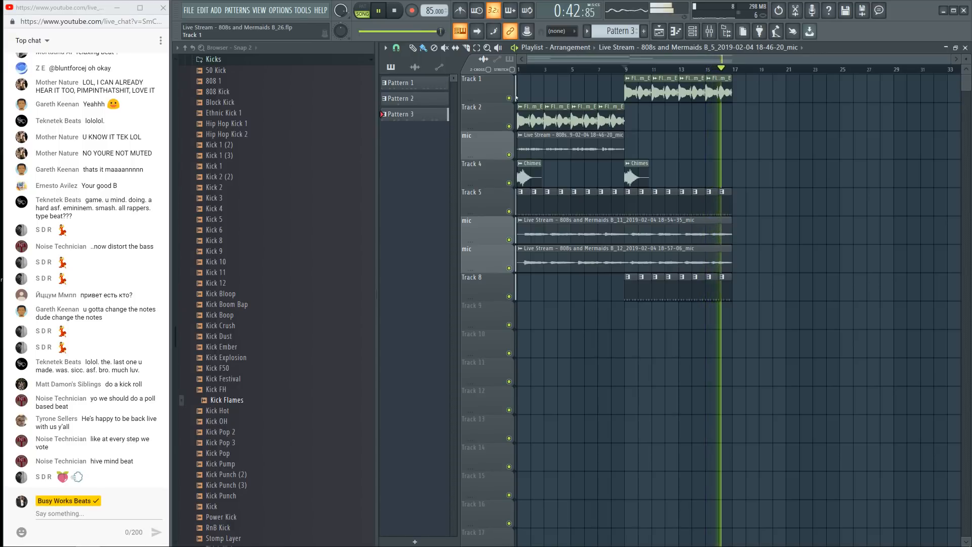
# Step: Select bars 9 to 17 on the playlist timeline and play that section in a loop
pyautogui.press('space')
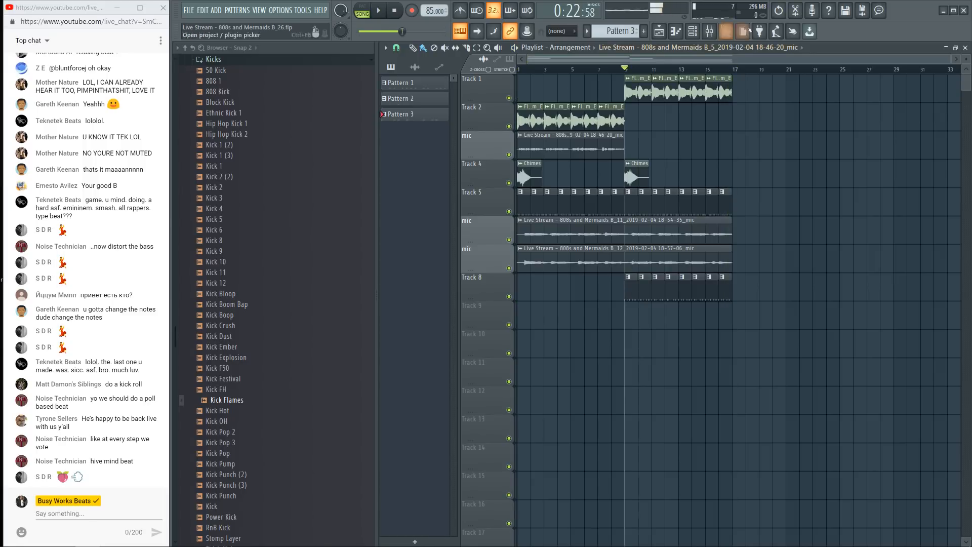
pyautogui.moveTo(734, 69); pyautogui.dragTo(624, 69)
pyautogui.rightClick(715, 127)
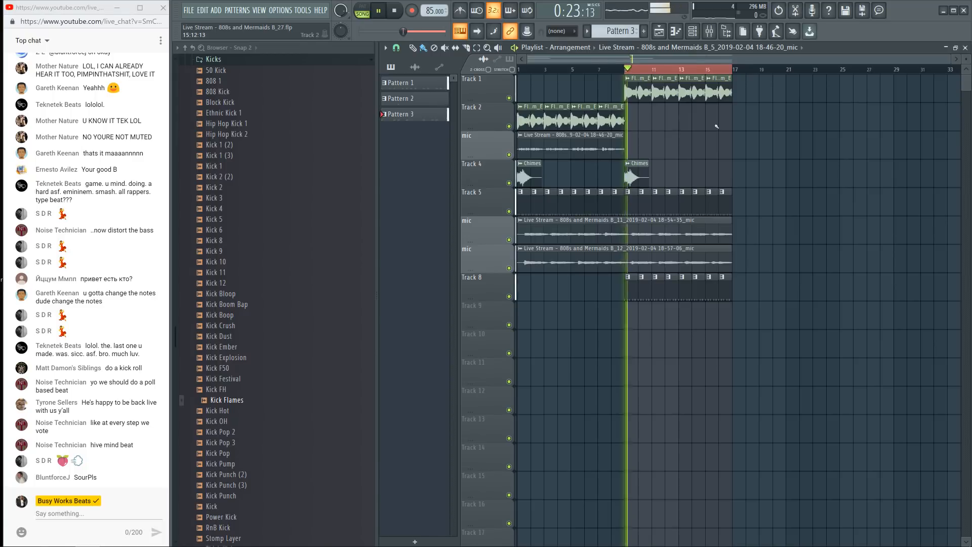
pyautogui.press('space')
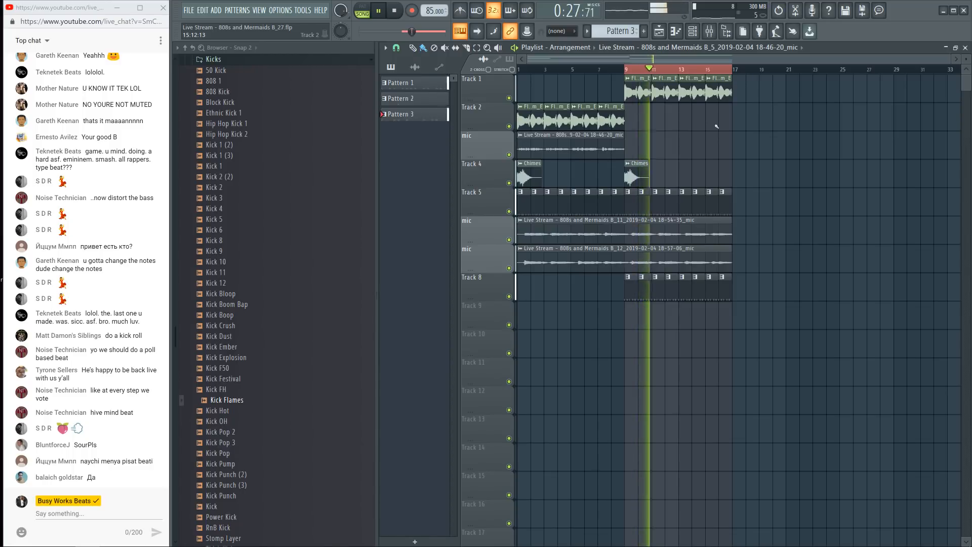
pyautogui.press('space')
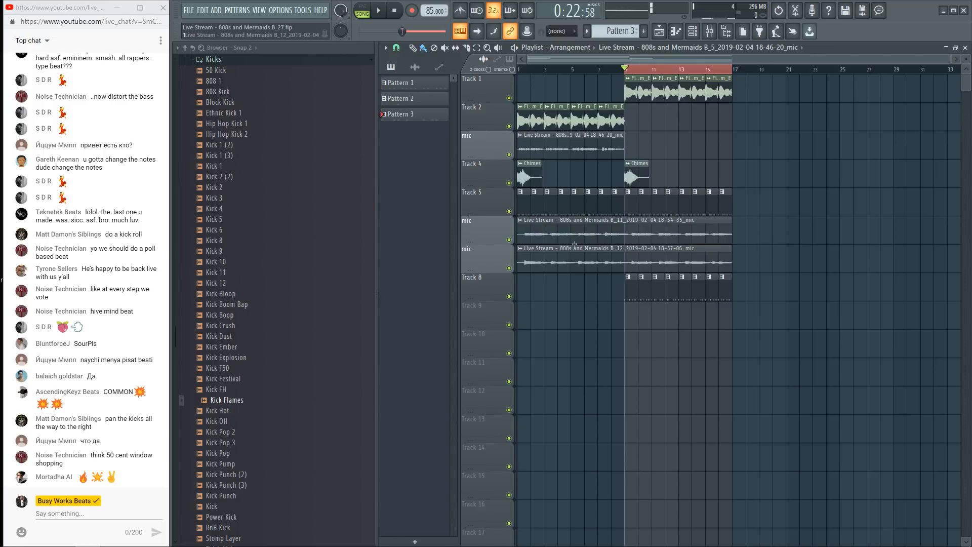
# Step: Switch to the YouTube live chat, review the earlier and newest viewer messages, and return to the playlist
pyautogui.click(108, 192)
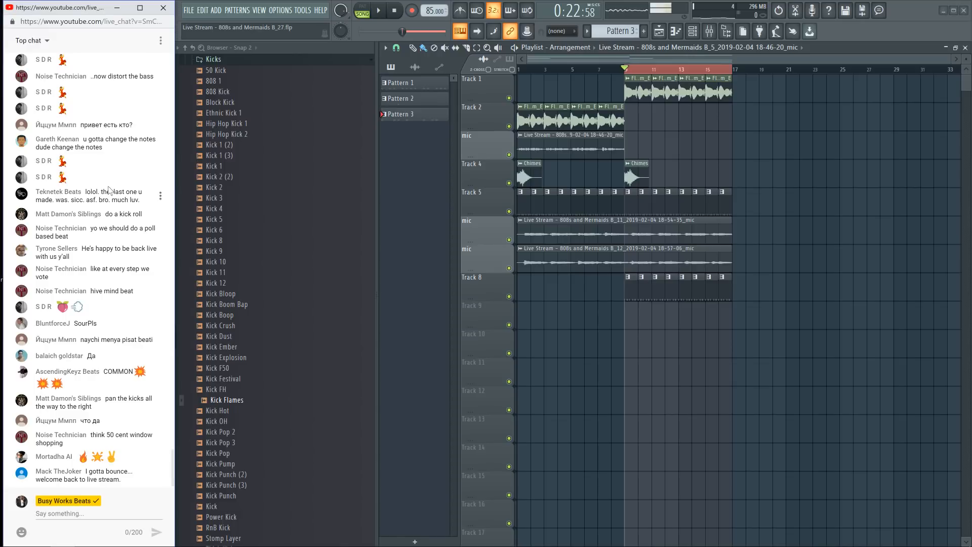
pyautogui.scroll(10, 109, 190)
pyautogui.scroll(10, 108, 190)
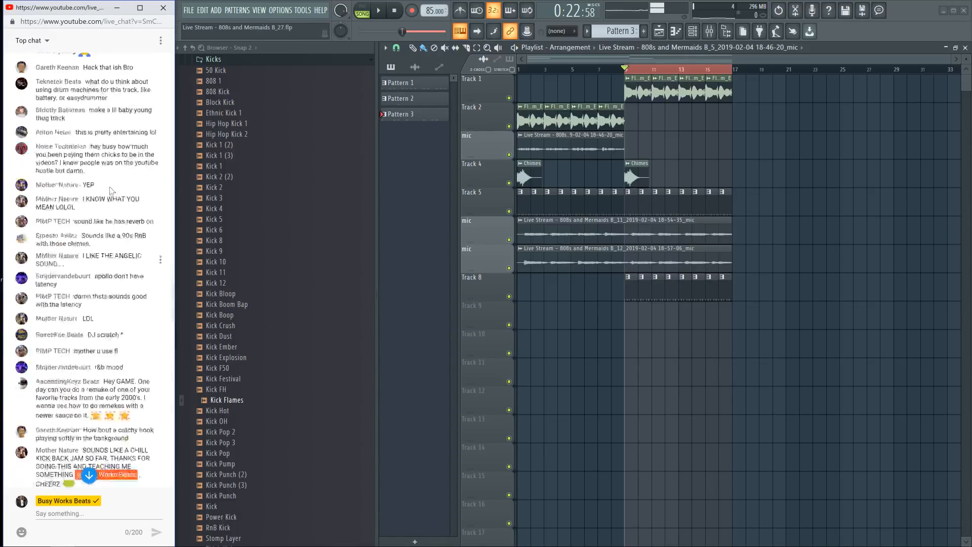
pyautogui.scroll(-15, 110, 191)
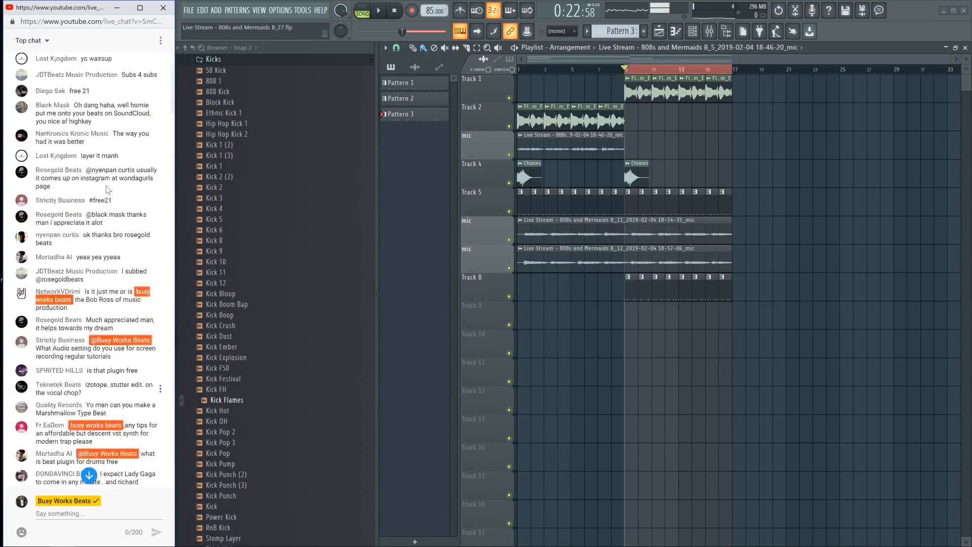
pyautogui.scroll(-15, 103, 285)
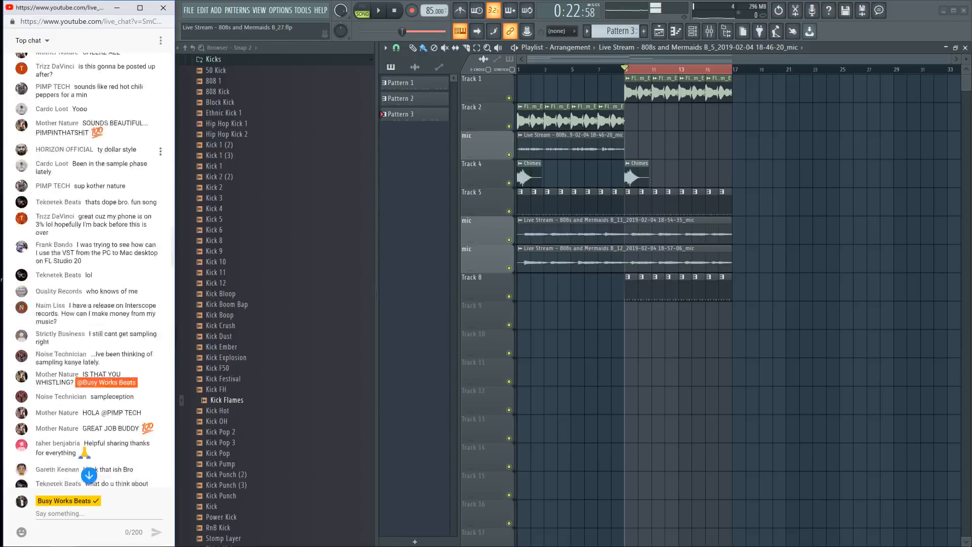
pyautogui.scroll(-15, 104, 284)
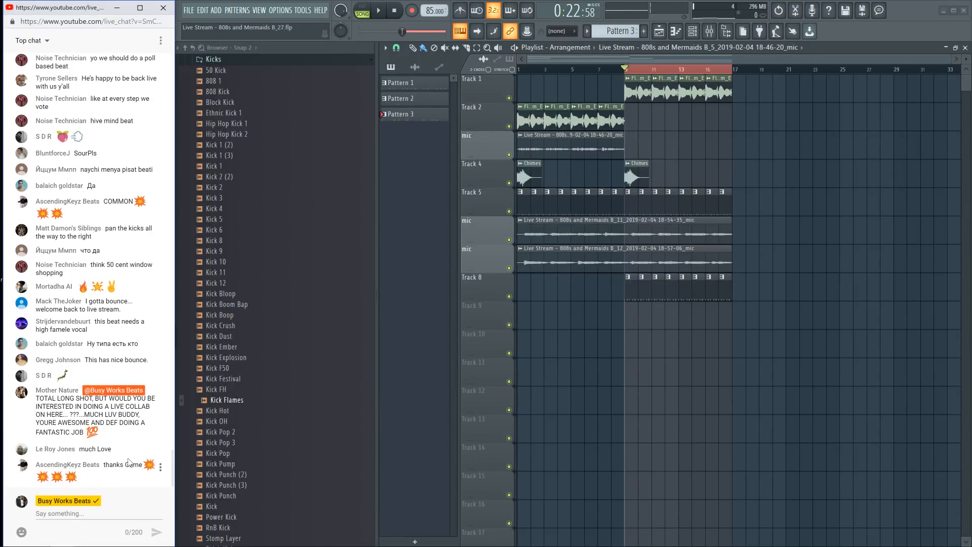
pyautogui.rightClick(580, 395)
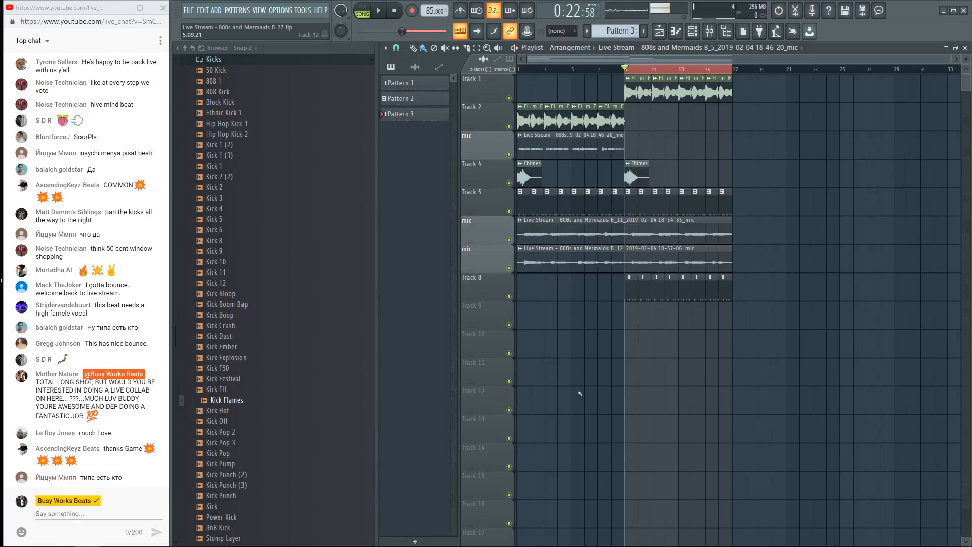